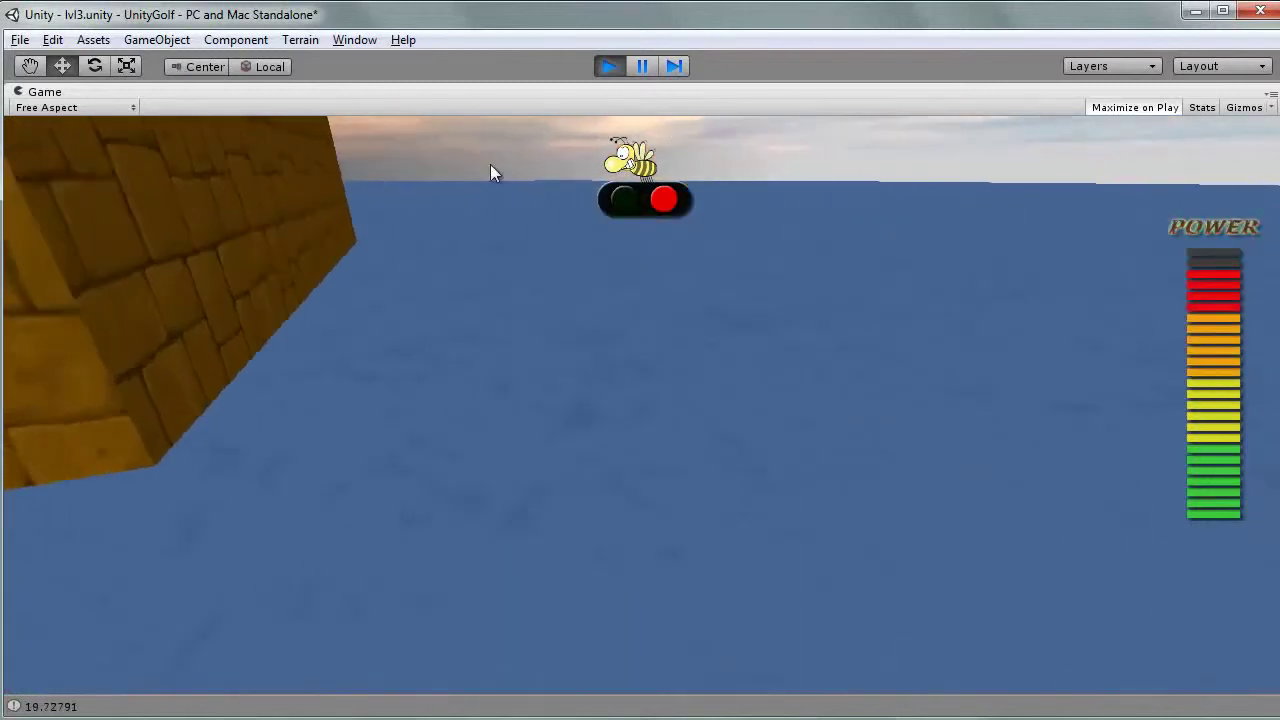
# Stop the running level and orbit the Scene view to reframe the raised platform
pyautogui.click(606, 67)
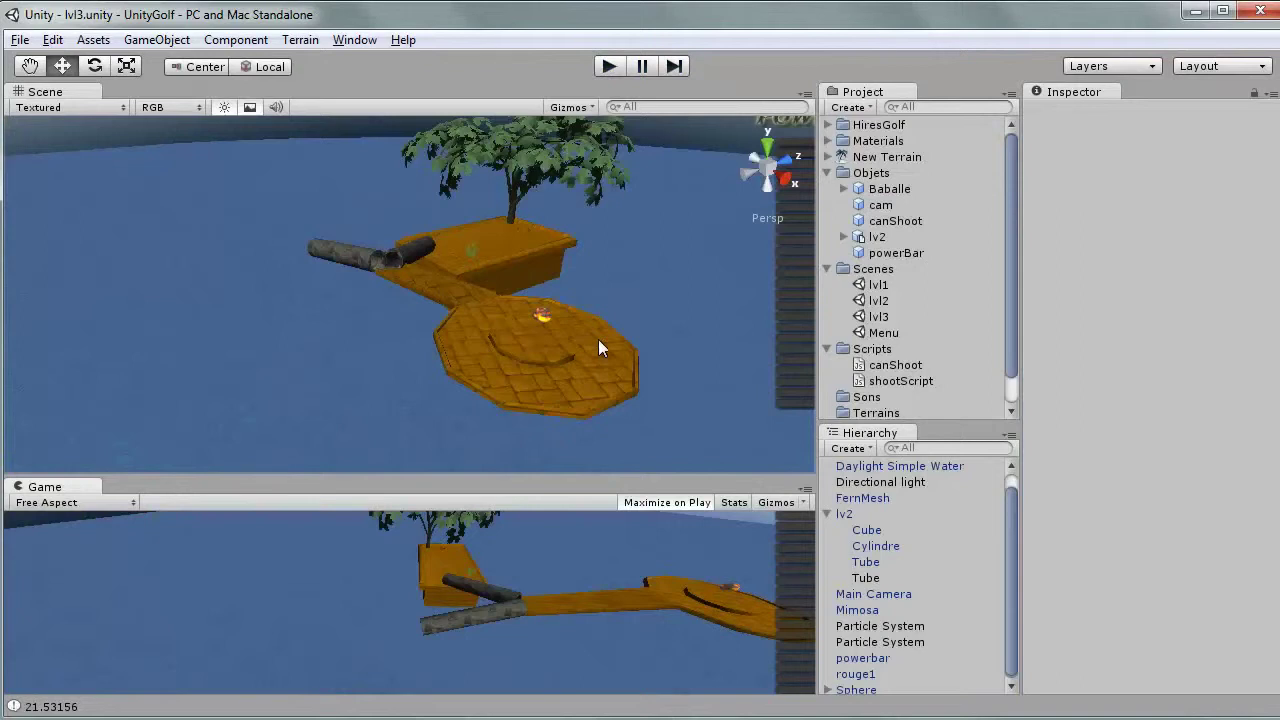
pyautogui.keyDown('alt'); pyautogui.moveTo(699, 345); pyautogui.dragTo(775, 365); pyautogui.keyUp('alt')
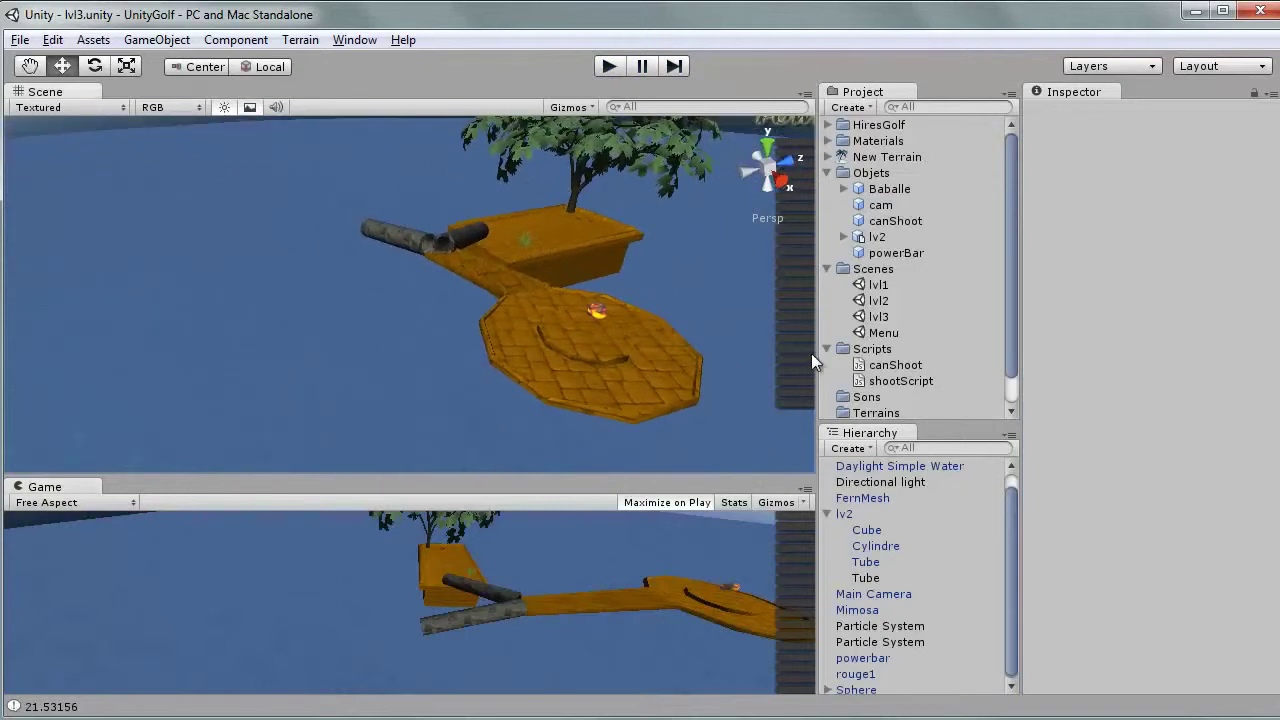
pyautogui.moveTo(742, 352)
pyautogui.keyDown('alt'); pyautogui.mouseDown()
pyautogui.moveTo(504, 311)
pyautogui.moveTo(496, 286)
pyautogui.moveTo(549, 262)
pyautogui.moveTo(556, 332)
pyautogui.moveTo(476, 318)
pyautogui.moveTo(492, 289)
pyautogui.moveTo(518, 280)
pyautogui.moveTo(500, 380)
pyautogui.moveTo(503, 320)
pyautogui.moveTo(538, 483)
pyautogui.moveTo(447, 289)
pyautogui.moveTo(448, 262)
pyautogui.moveTo(460, 267)
pyautogui.moveTo(771, 63)
pyautogui.moveTo(537, 342)
pyautogui.mouseUp(); pyautogui.keyUp('alt')
pyautogui.press('w')
# Zoom and orbit to frame the wooden box, logs, path and ball
pyautogui.scroll(2, 494, 290)
pyautogui.scroll(2, 491, 263)
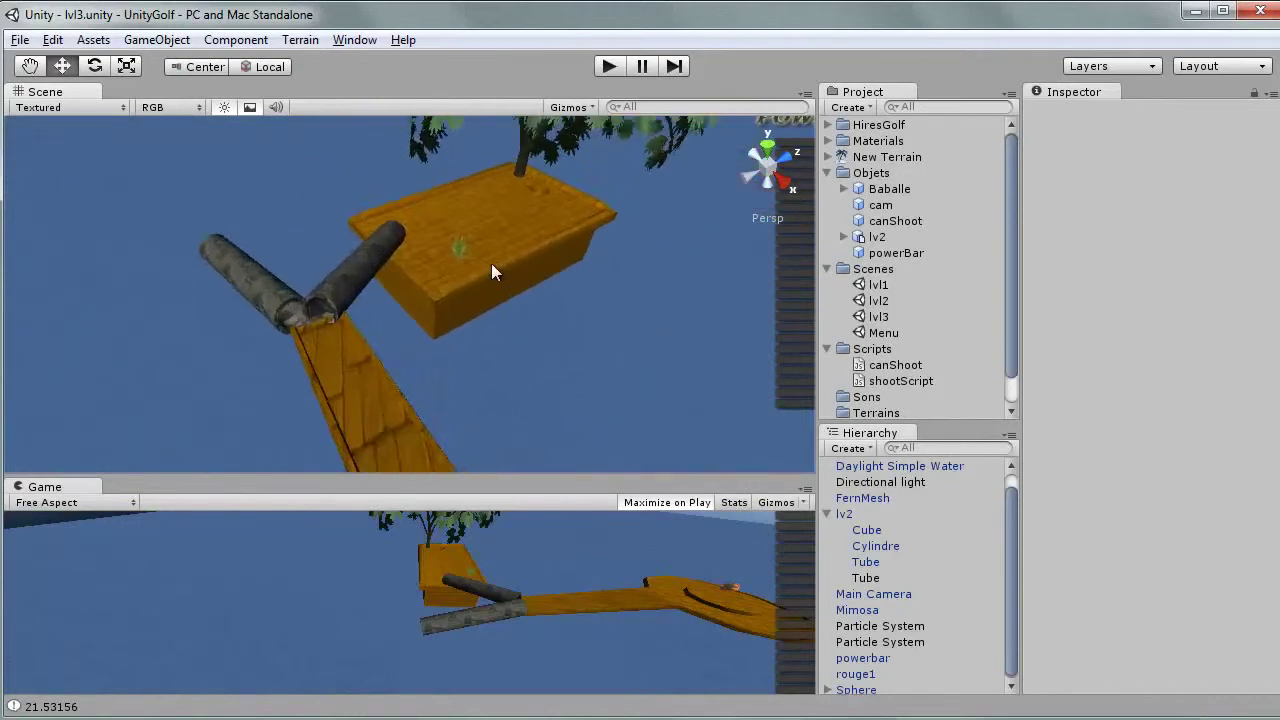
pyautogui.moveTo(491, 263)
pyautogui.keyDown('alt'); pyautogui.mouseDown()
pyautogui.moveTo(502, 212)
pyautogui.moveTo(401, 387)
pyautogui.moveTo(147, 675)
pyautogui.moveTo(403, 356)
pyautogui.moveTo(457, 243)
pyautogui.moveTo(332, 473)
pyautogui.moveTo(329, 421)
pyautogui.moveTo(358, 346)
pyautogui.moveTo(363, 371)
pyautogui.moveTo(414, 233)
pyautogui.mouseUp(); pyautogui.keyUp('alt')
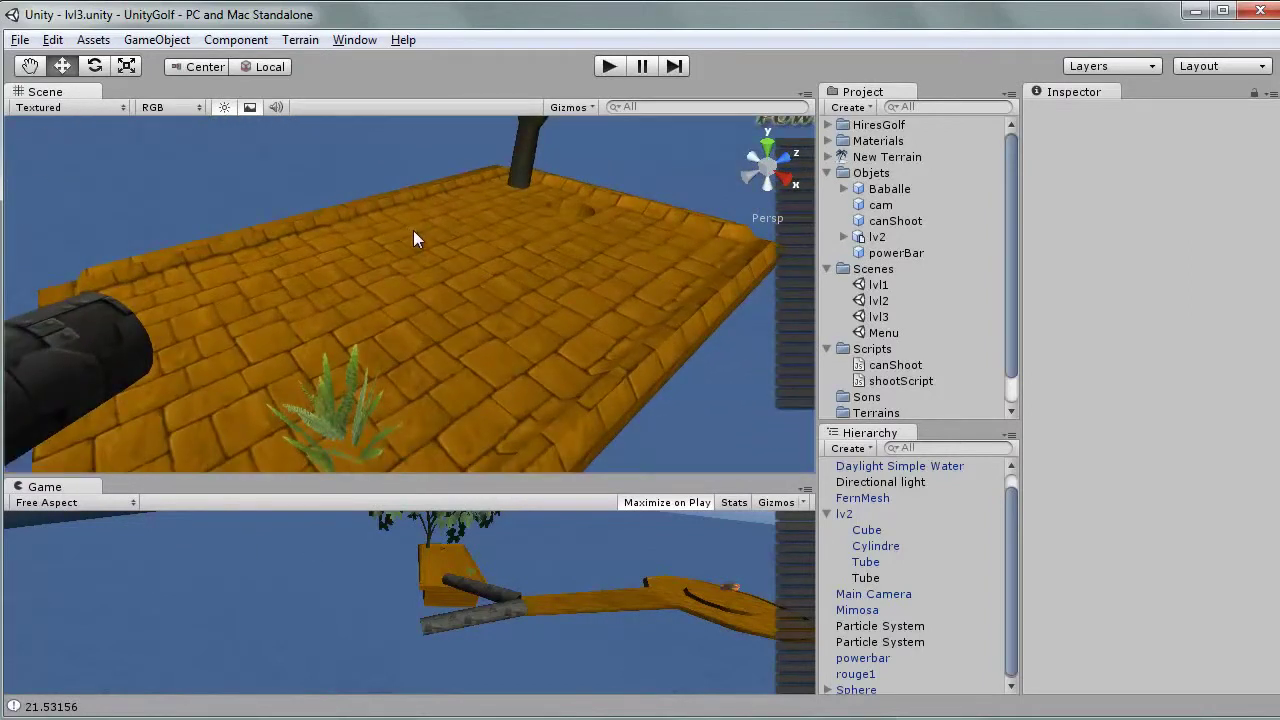
pyautogui.moveTo(364, 307)
pyautogui.keyDown('alt'); pyautogui.mouseDown()
pyautogui.moveTo(285, 389)
pyautogui.moveTo(322, 290)
pyautogui.mouseUp(); pyautogui.keyUp('alt')
# Create a cylinder, raise it near the log pipe, and flatten it to about 0.62 × 0.06 × 0.62
pyautogui.click(157, 39)
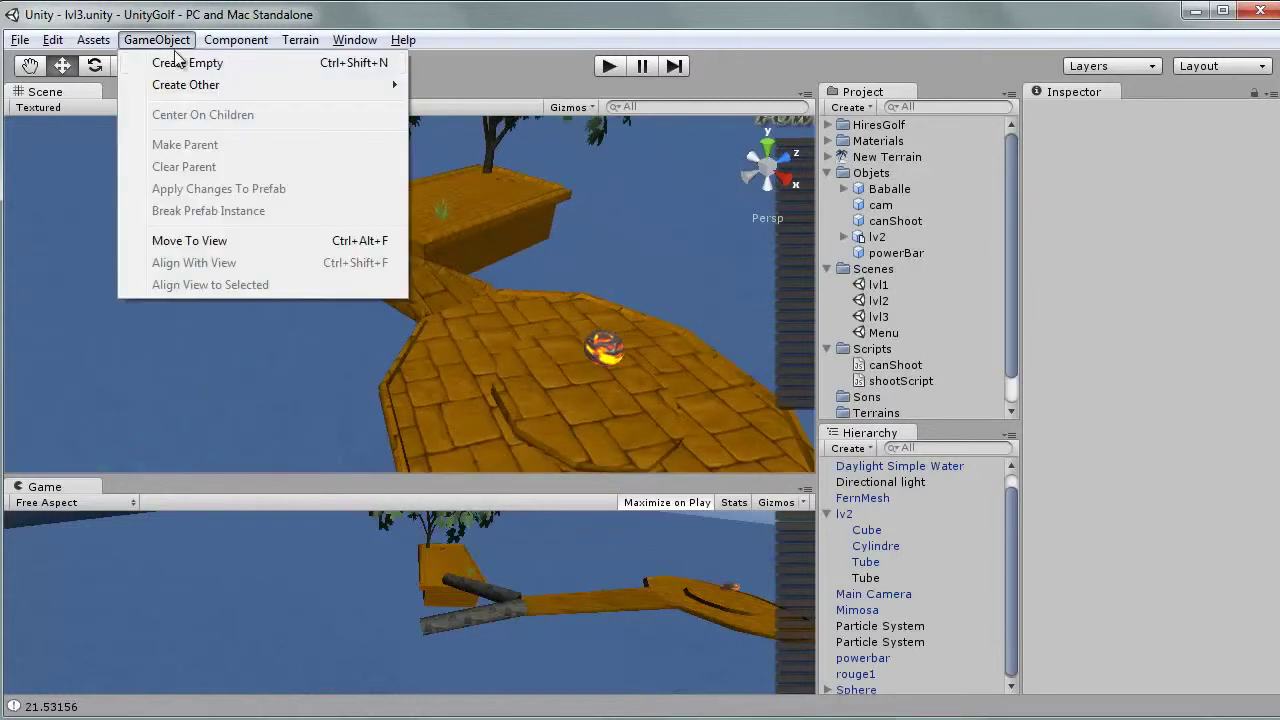
pyautogui.moveTo(258, 90)
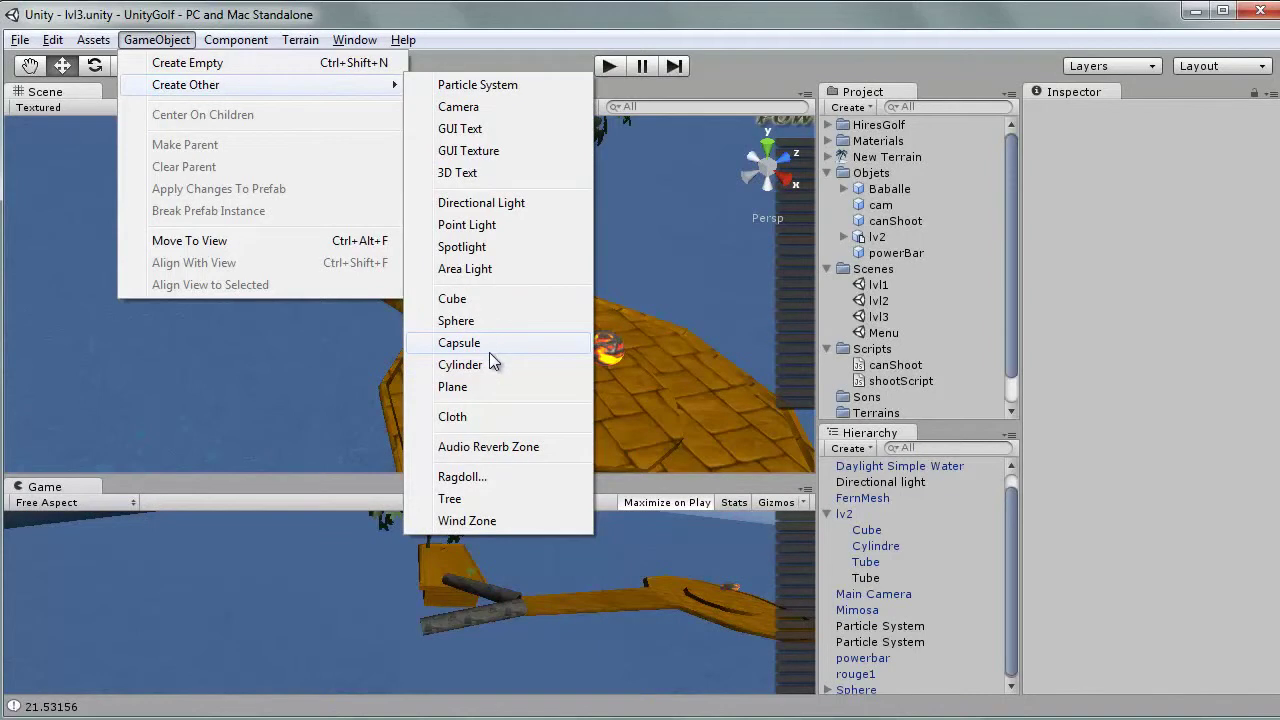
pyautogui.click(490, 362)
pyautogui.moveTo(409, 225)
pyautogui.mouseDown()
pyautogui.moveTo(402, 175)
pyautogui.moveTo(379, 279)
pyautogui.moveTo(428, 337)
pyautogui.mouseUp()
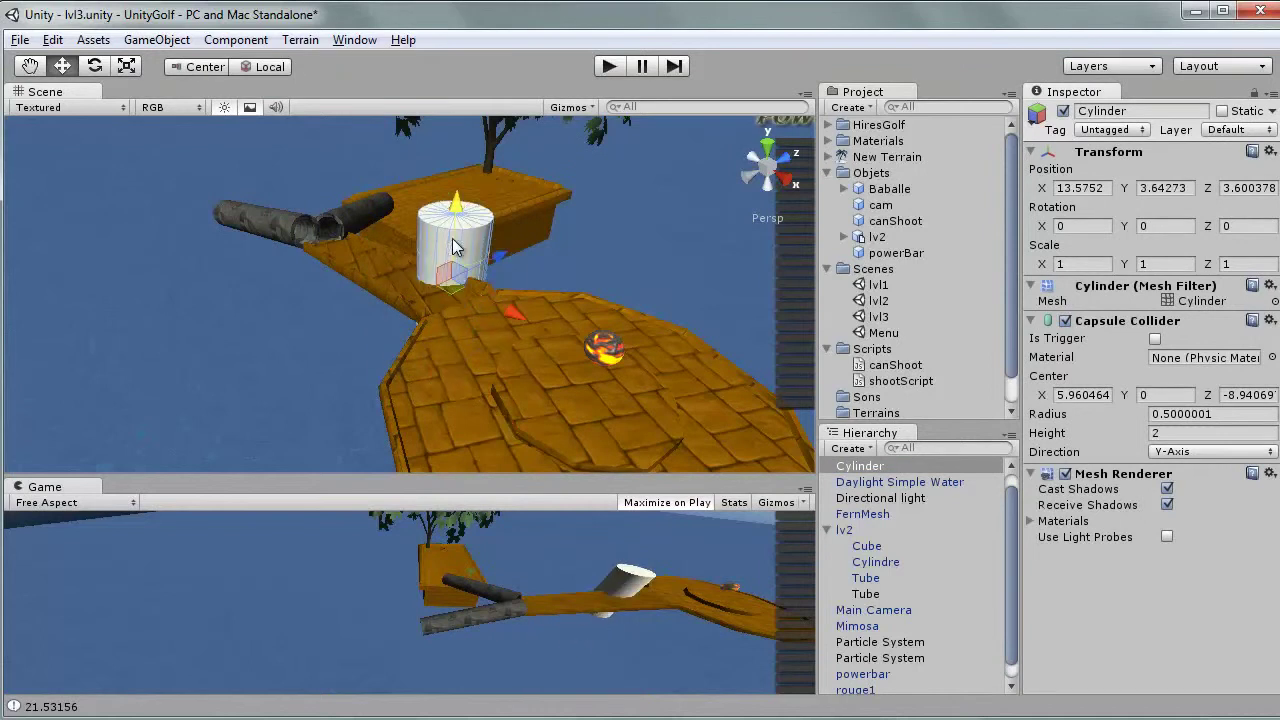
pyautogui.moveTo(453, 278)
pyautogui.mouseDown()
pyautogui.moveTo(455, 140)
pyautogui.moveTo(456, 229)
pyautogui.mouseUp()
pyautogui.click(126, 66)
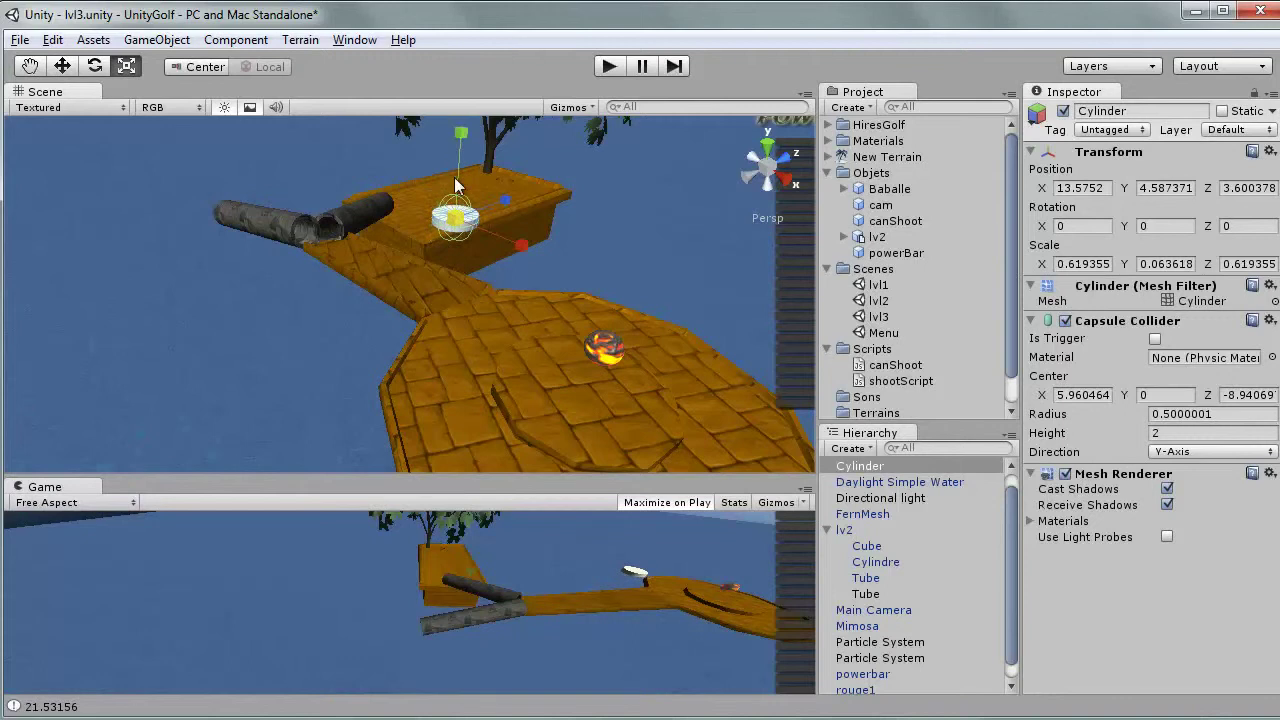
# Set the cylinder's Z rotation to 90 so the disc stands upright
pyautogui.click(91, 66)
pyautogui.moveTo(516, 197); pyautogui.dragTo(556, 320)
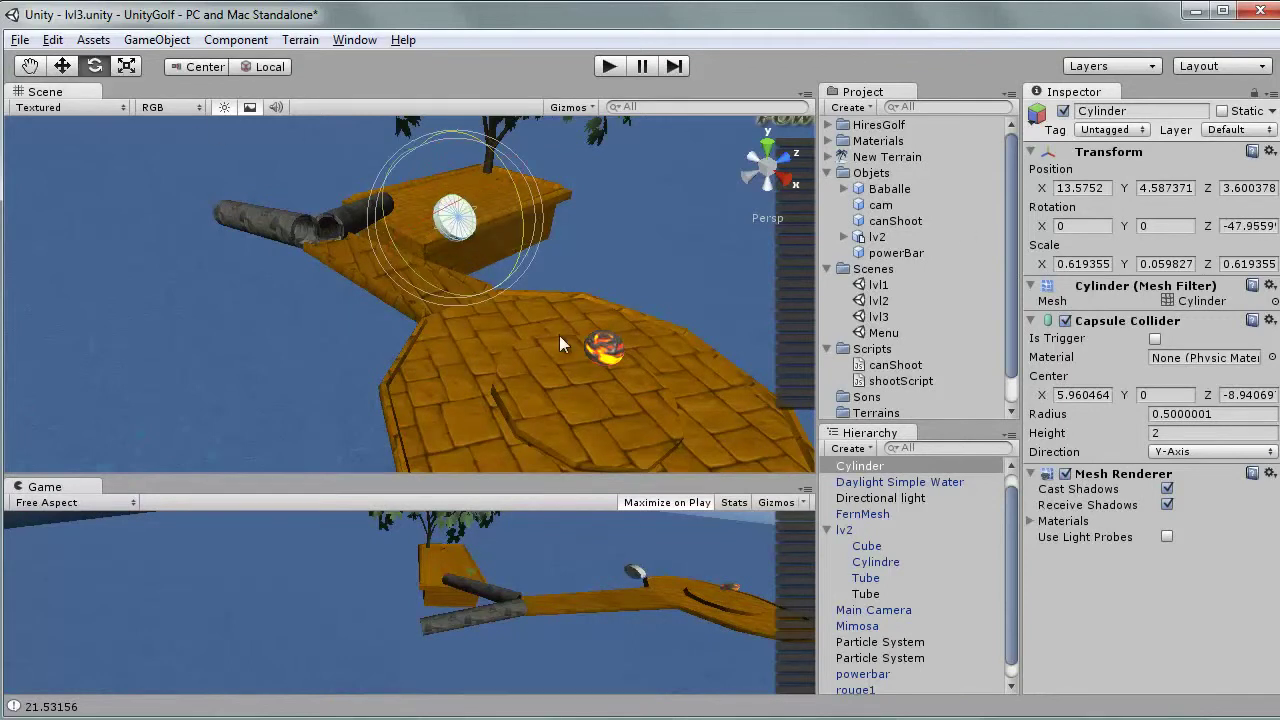
pyautogui.click(1262, 226)
pyautogui.write('90')
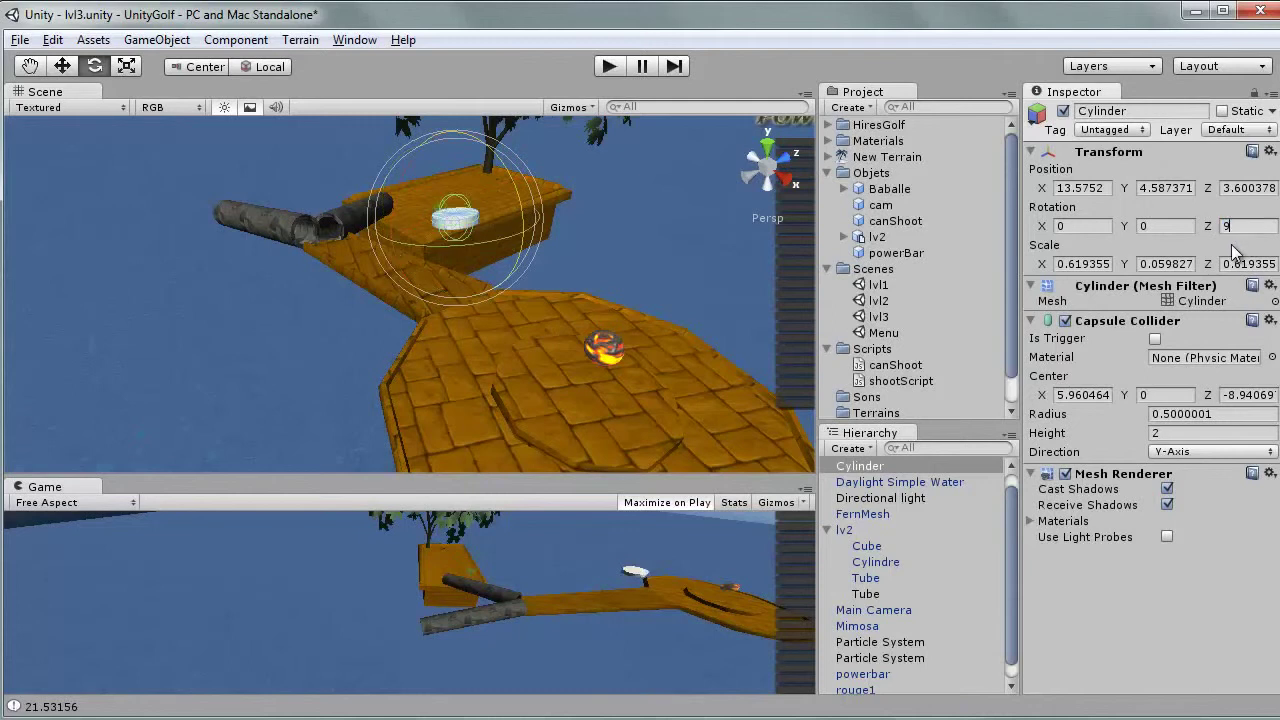
# Move the disc onto the path at the log pipe's mouth, near 12.41, 3.85, 3.35
pyautogui.click(765, 145)
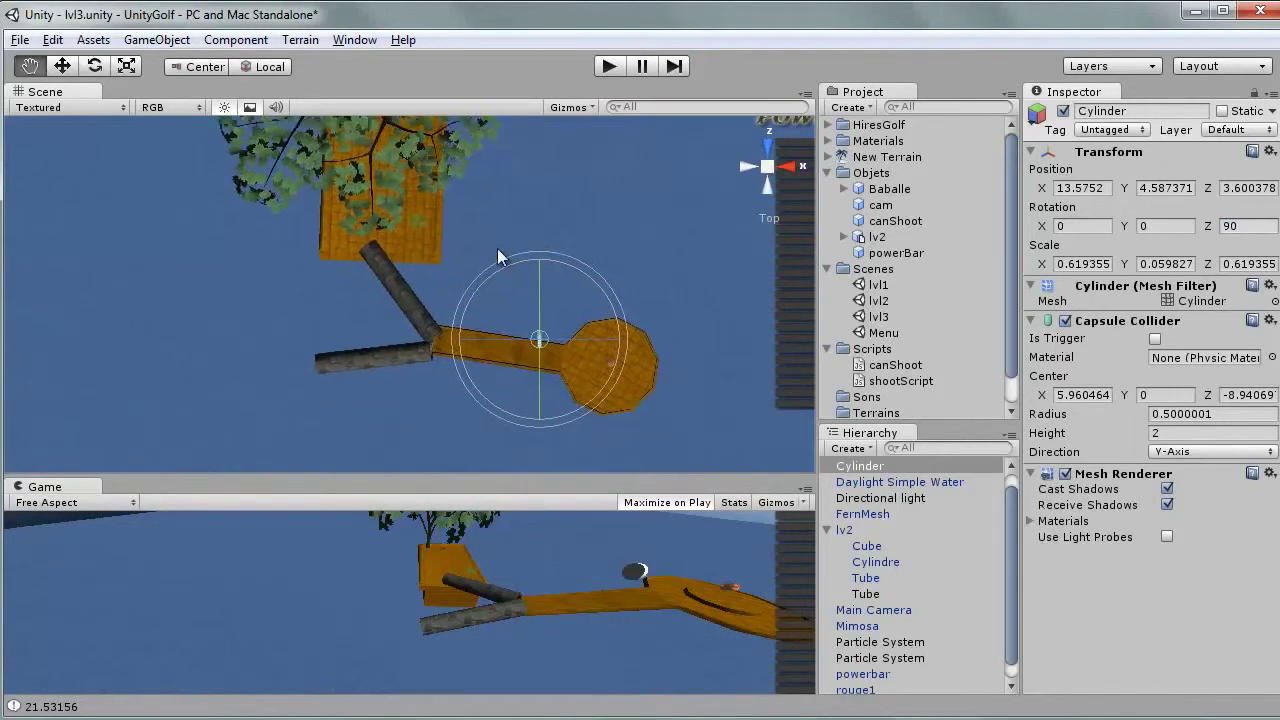
pyautogui.click(66, 68)
pyautogui.moveTo(437, 268); pyautogui.dragTo(404, 270)
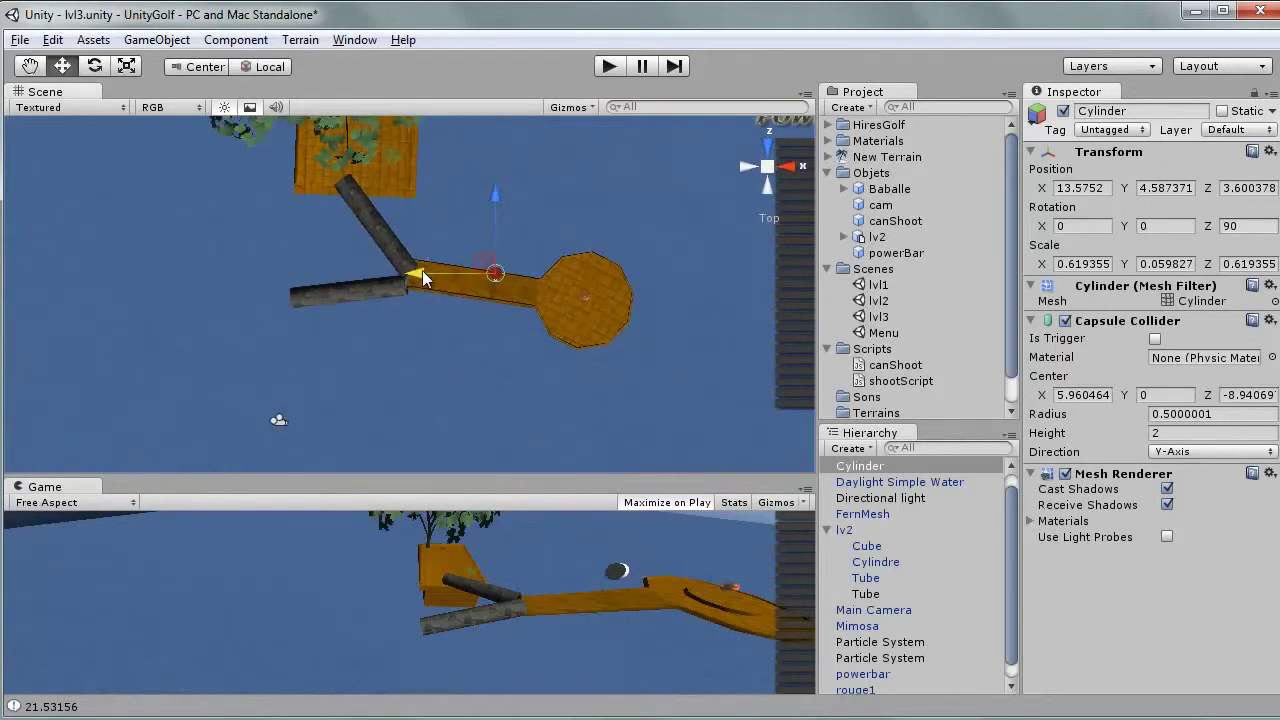
pyautogui.moveTo(477, 196); pyautogui.dragTo(479, 205)
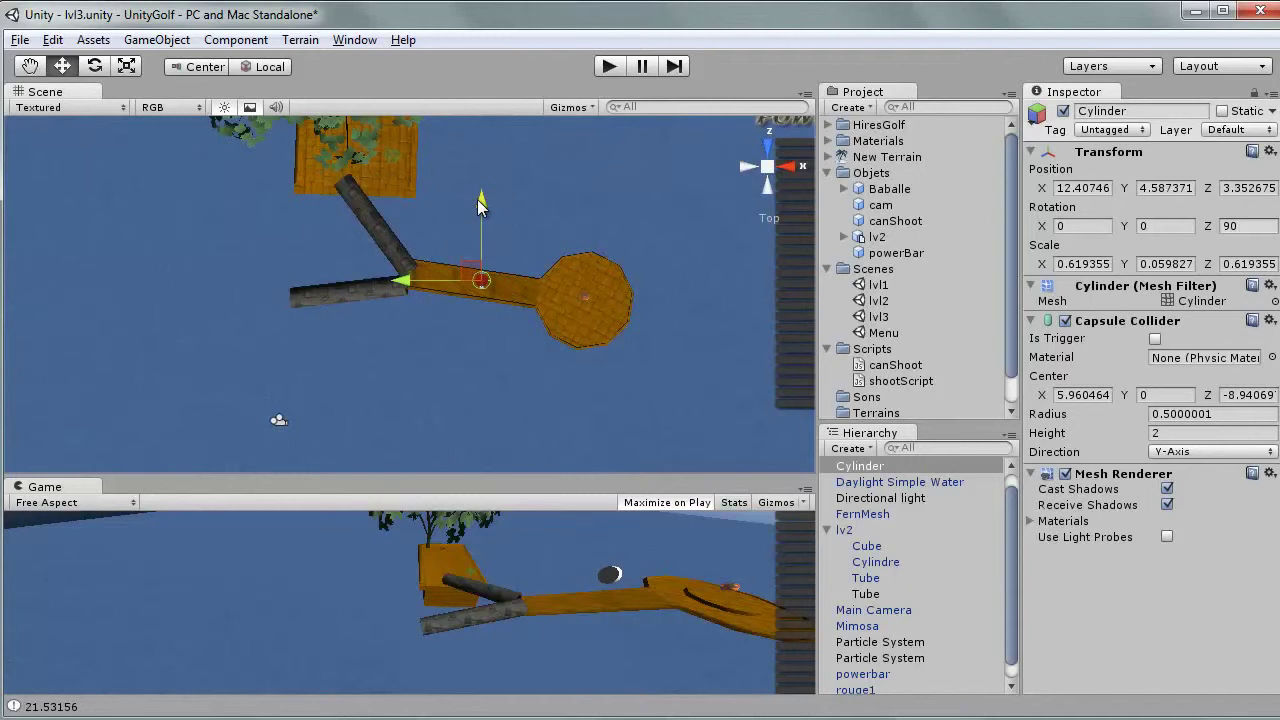
pyautogui.click(771, 187)
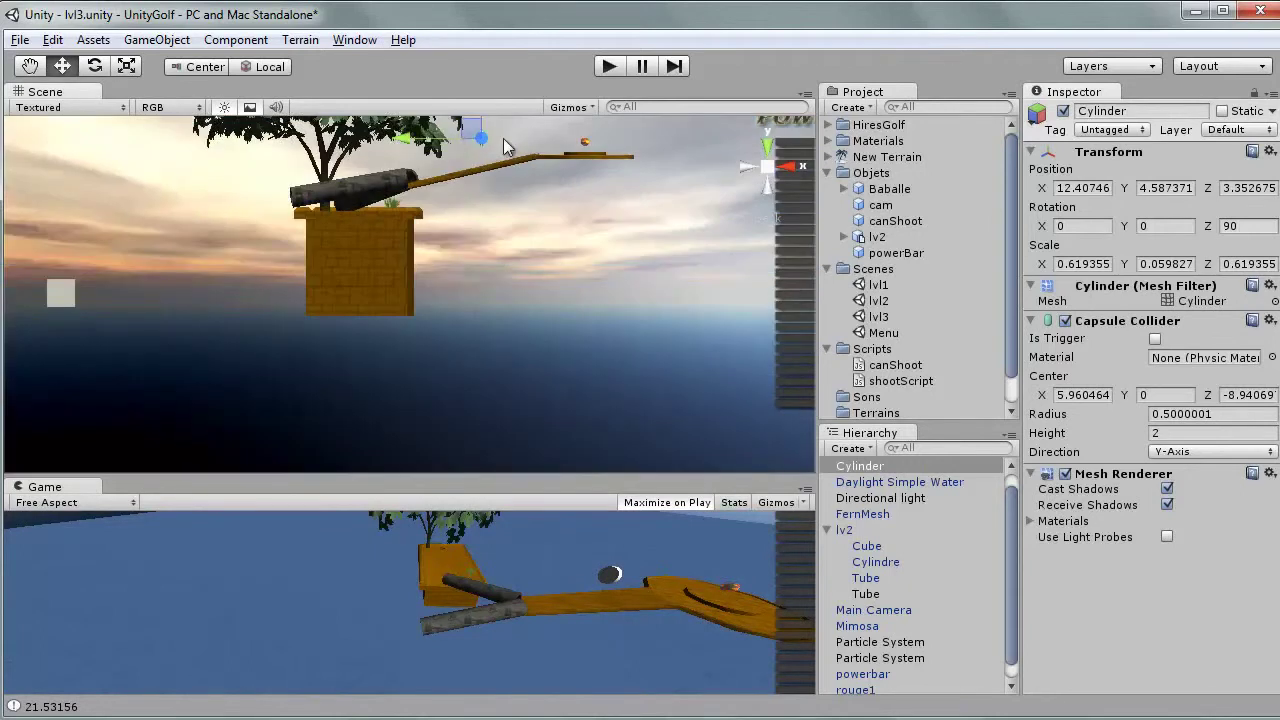
pyautogui.press('f')
pyautogui.moveTo(442, 197); pyautogui.dragTo(481, 181, button='middle')
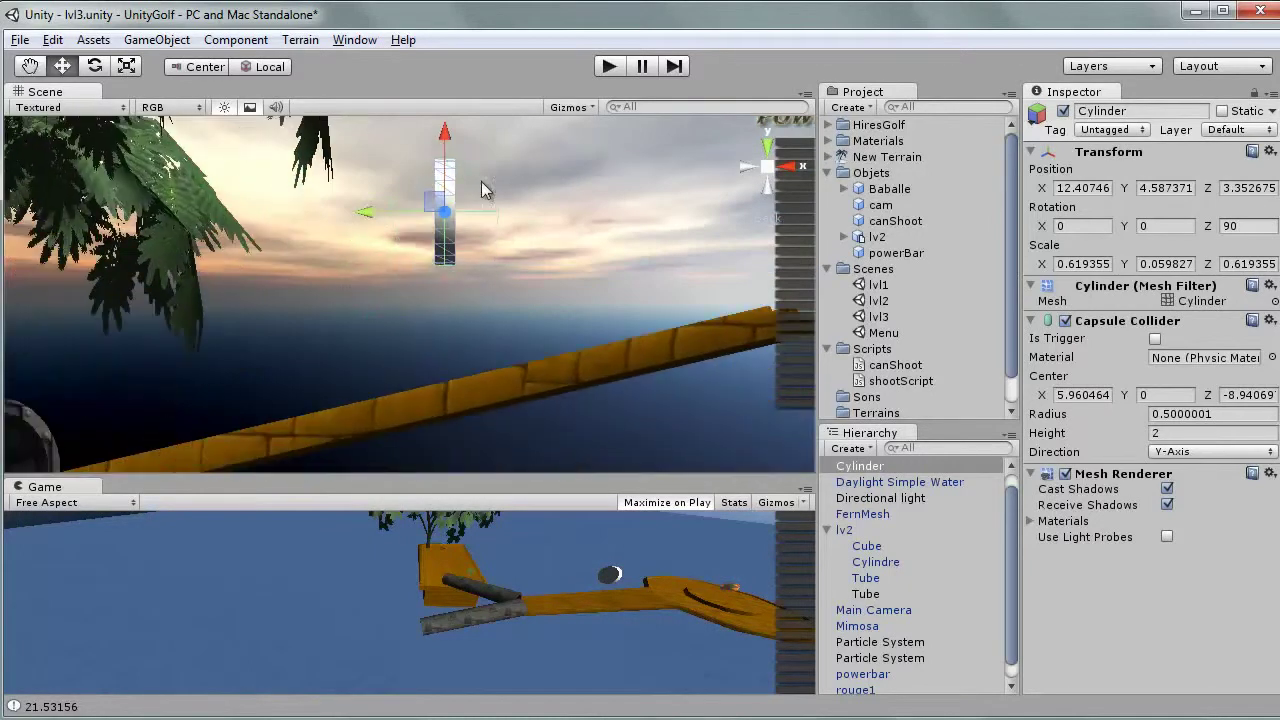
pyautogui.moveTo(445, 170)
pyautogui.mouseDown()
pyautogui.moveTo(445, 249)
pyautogui.moveTo(559, 335)
pyautogui.moveTo(400, 380)
pyautogui.mouseUp()
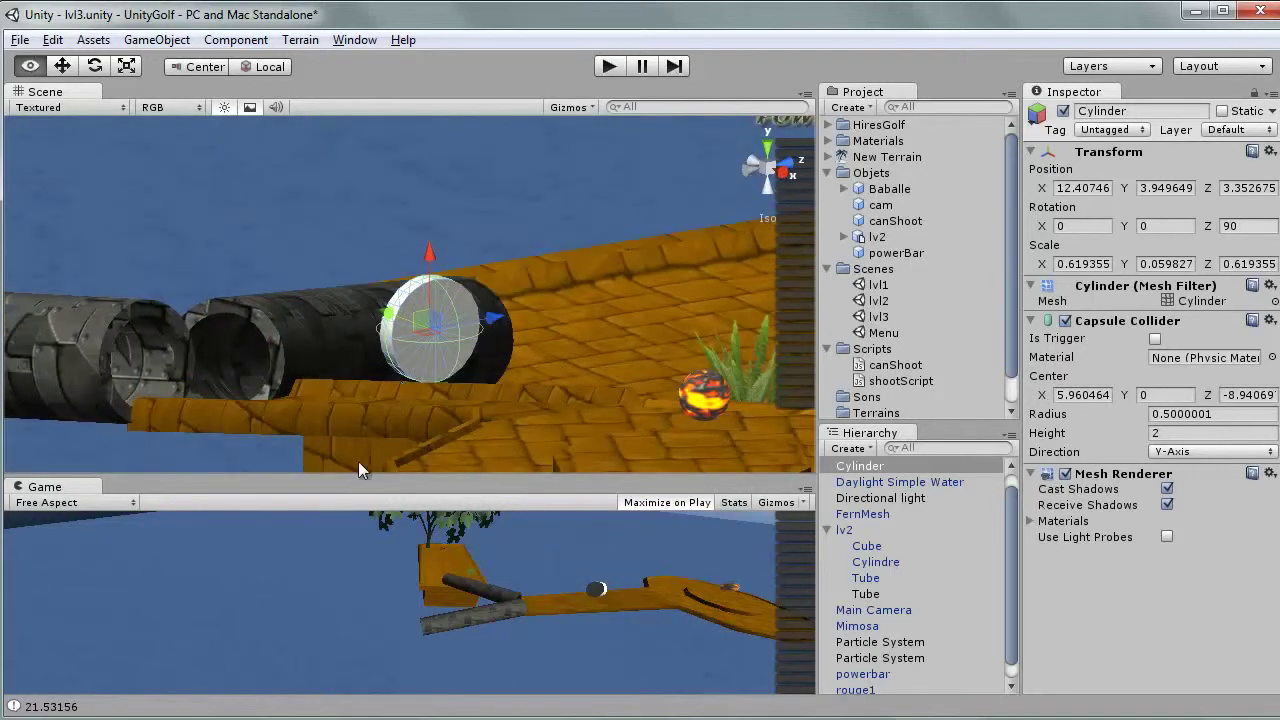
pyautogui.keyDown('alt'); pyautogui.moveTo(358, 461); pyautogui.dragTo(435, 333); pyautogui.keyUp('alt')
pyautogui.moveTo(429, 272); pyautogui.dragTo(433, 285)
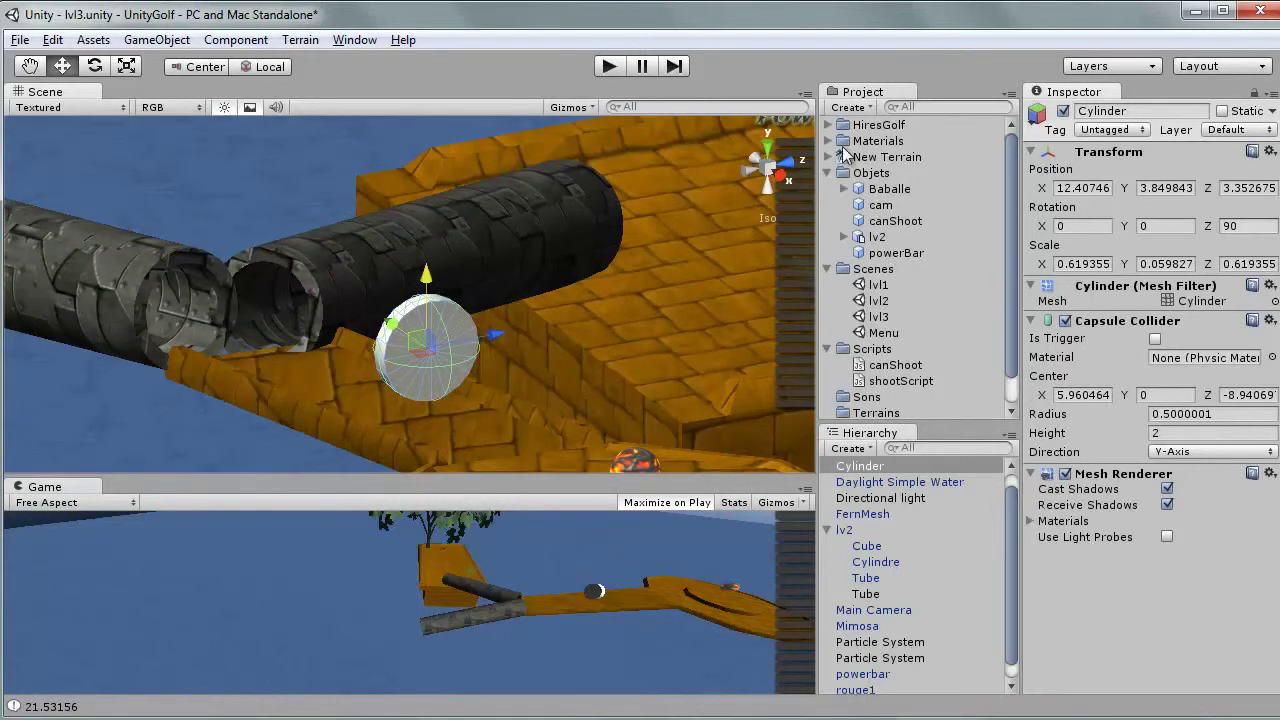
# Apply the orang139 material from the HiresGolf assets to the coin
pyautogui.click(829, 125)
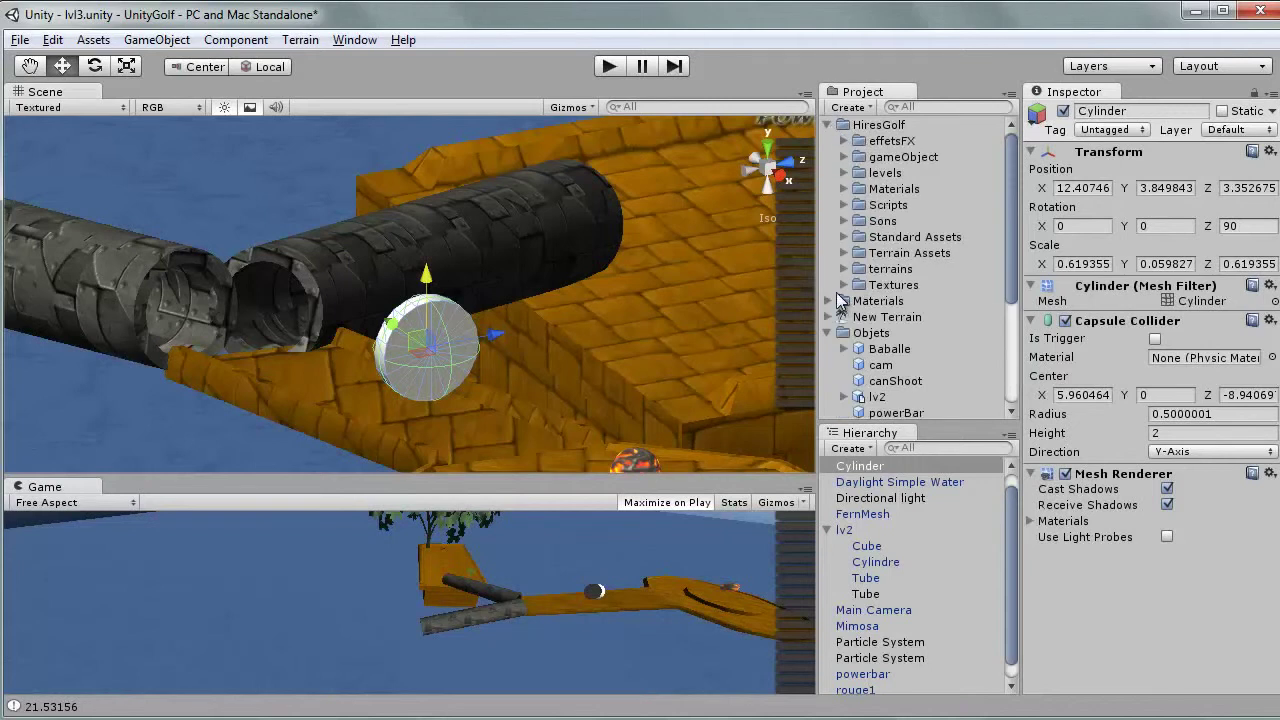
pyautogui.click(843, 285)
pyautogui.moveTo(1006, 197); pyautogui.dragTo(1011, 301)
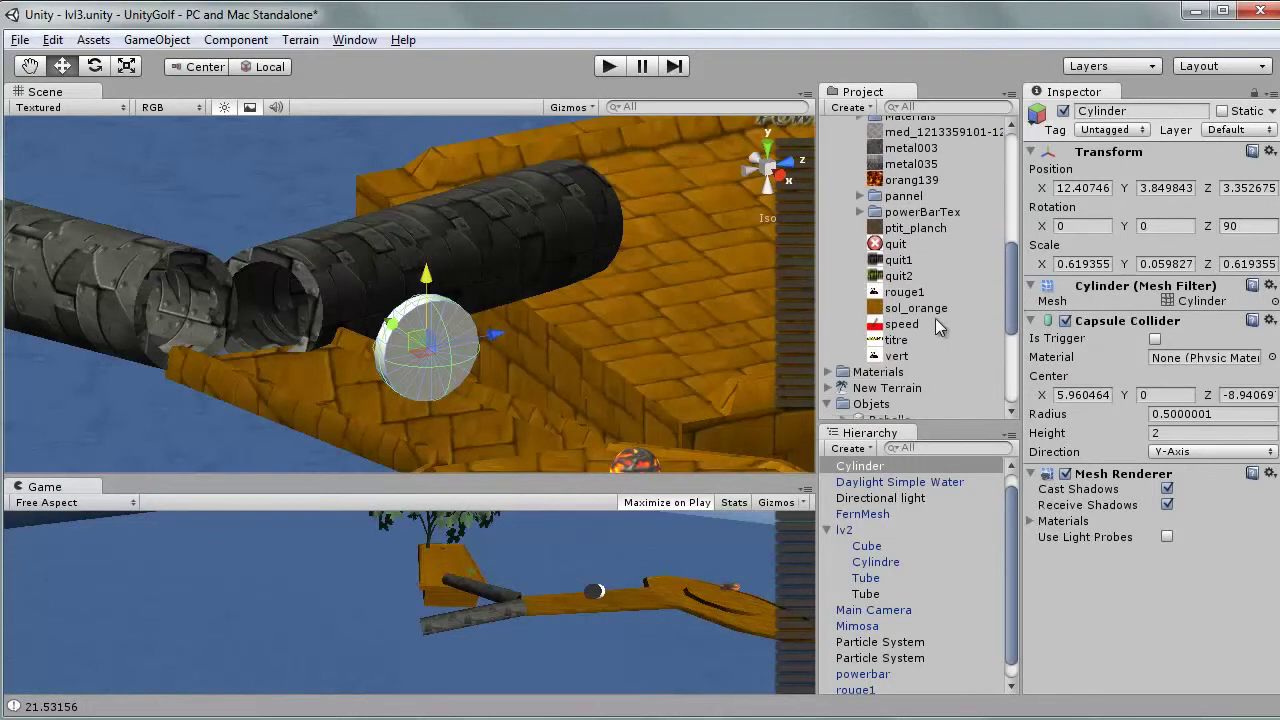
pyautogui.scroll(-3, 897, 348)
pyautogui.scroll(3, 900, 280)
pyautogui.moveTo(905, 180); pyautogui.dragTo(455, 362)
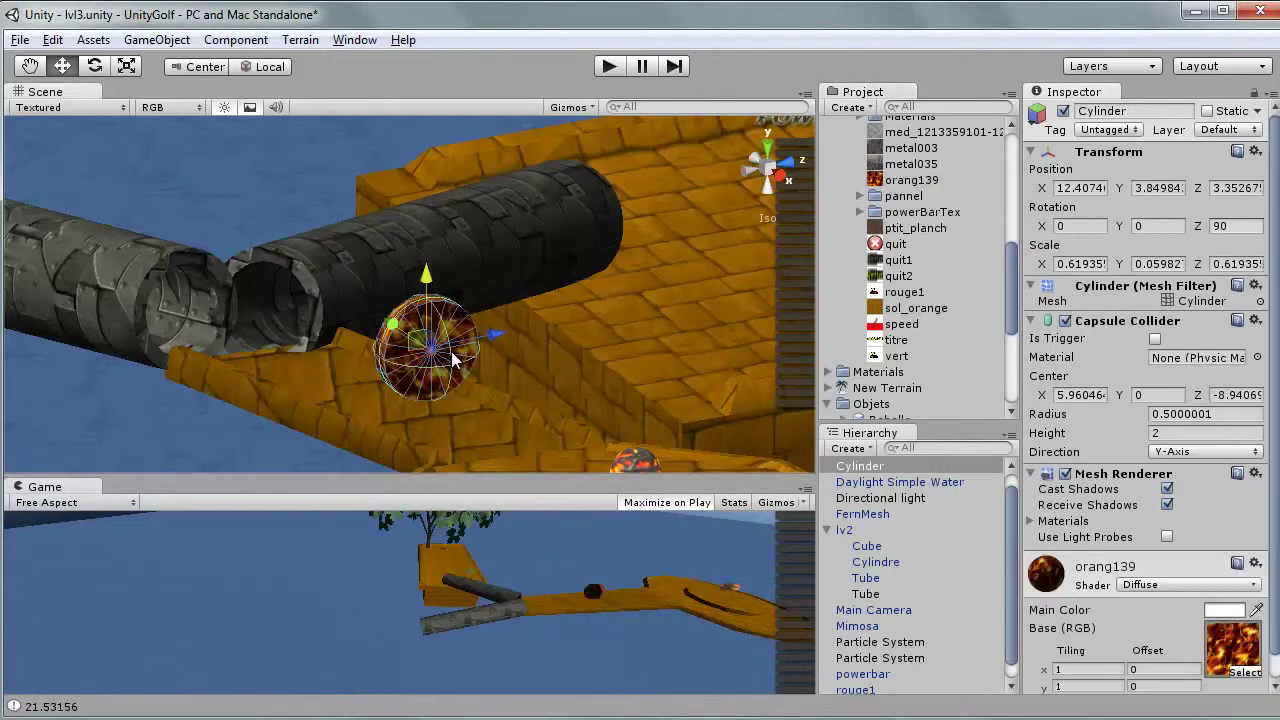
# Clear the orang139 material's base texture to None so the disc shows plain
pyautogui.click(1246, 672)
pyautogui.click(470, 160)
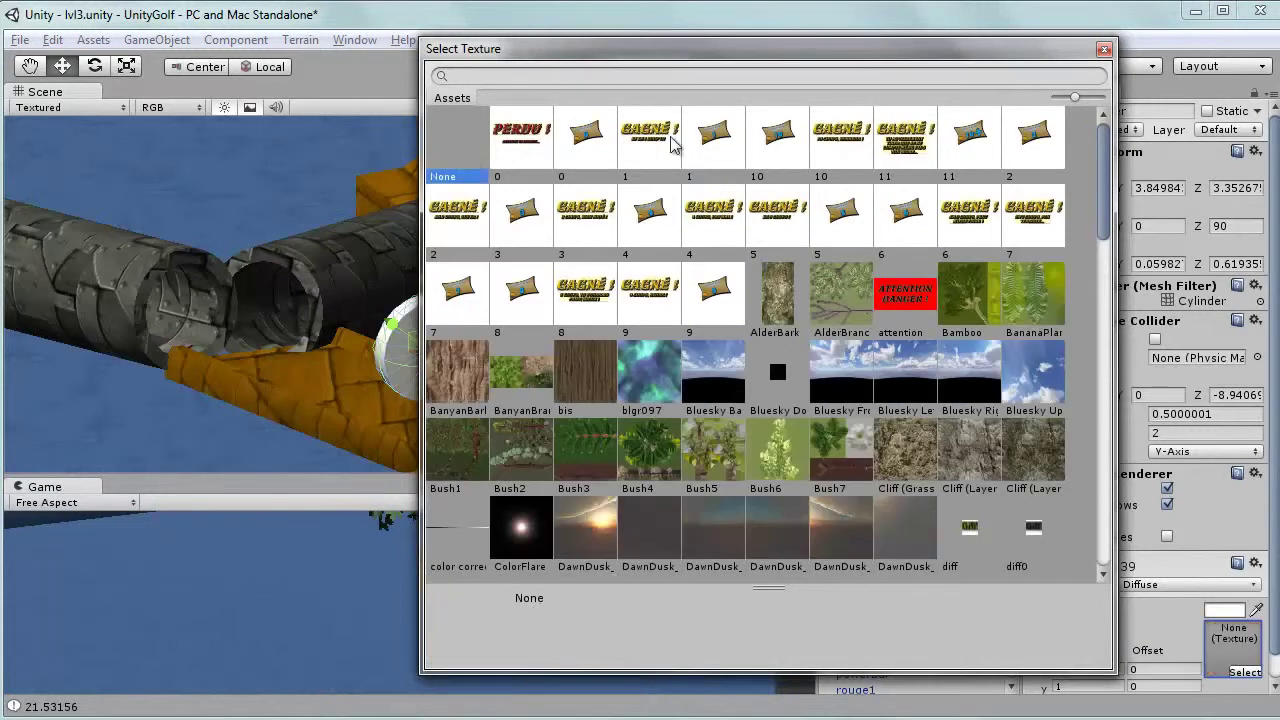
pyautogui.click(1104, 52)
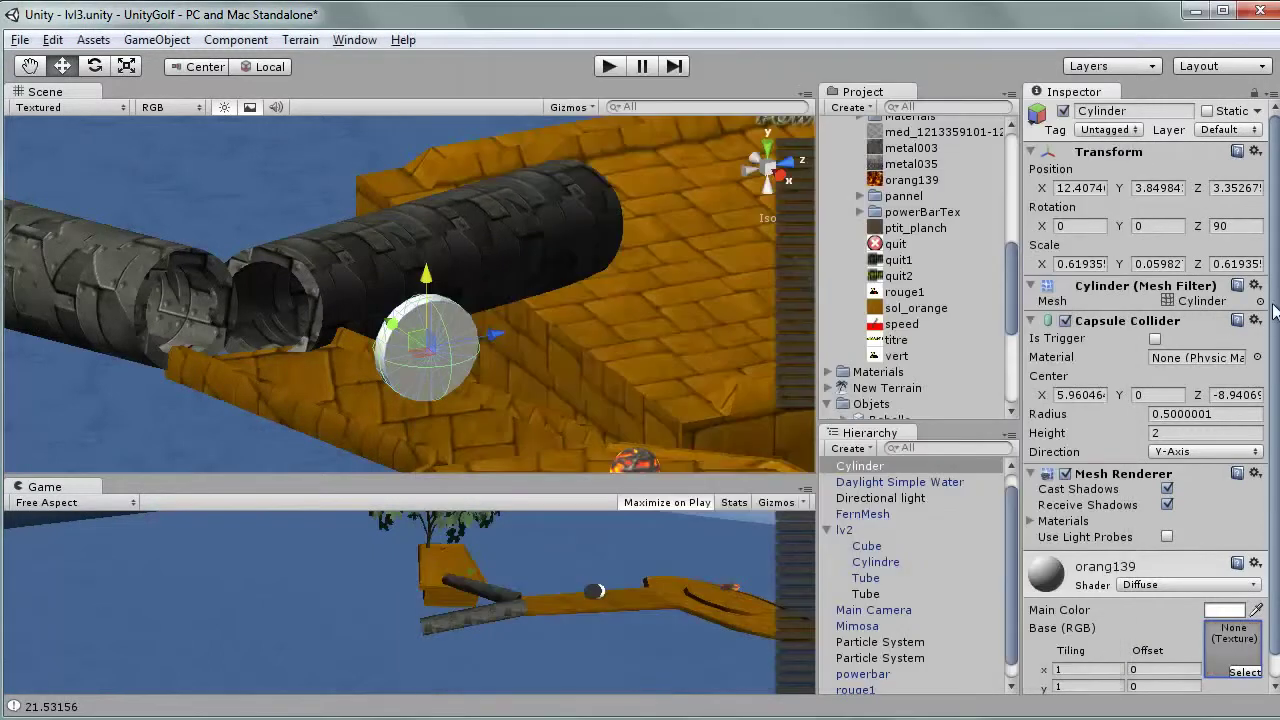
pyautogui.scroll(-1, 1265, 340)
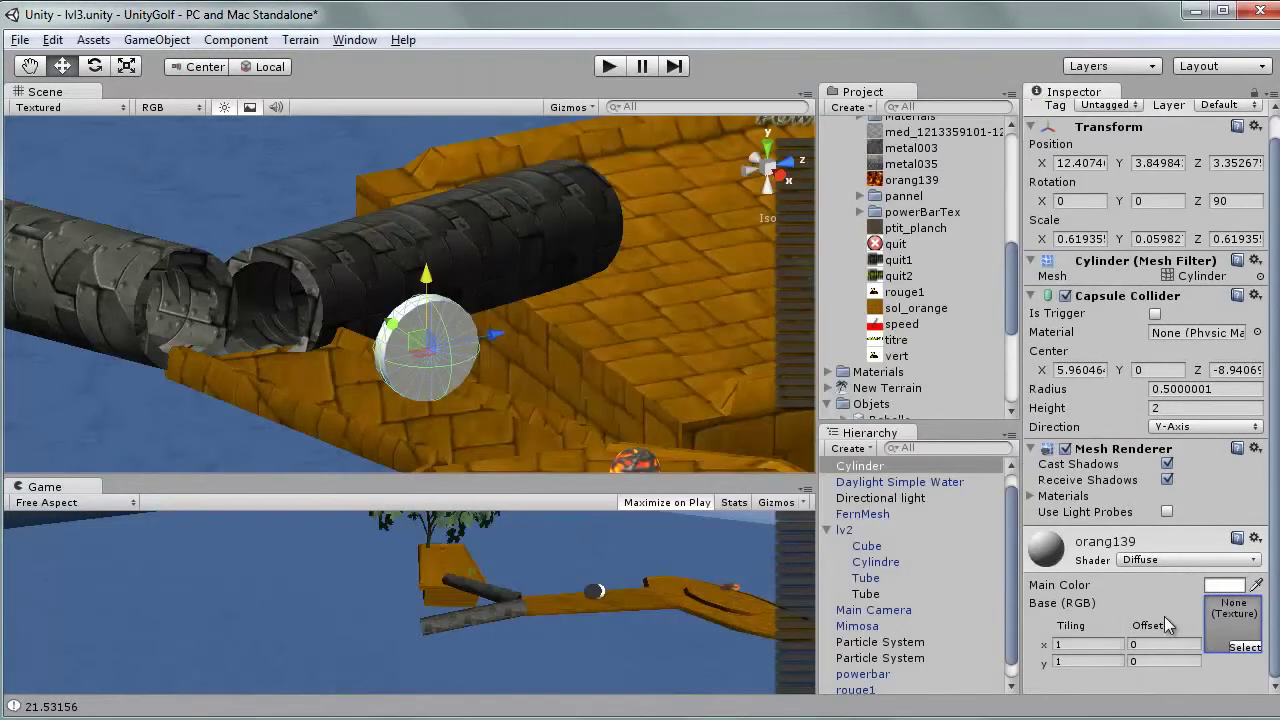
# Set the coin material's Main Color to bright yellow
pyautogui.click(1224, 585)
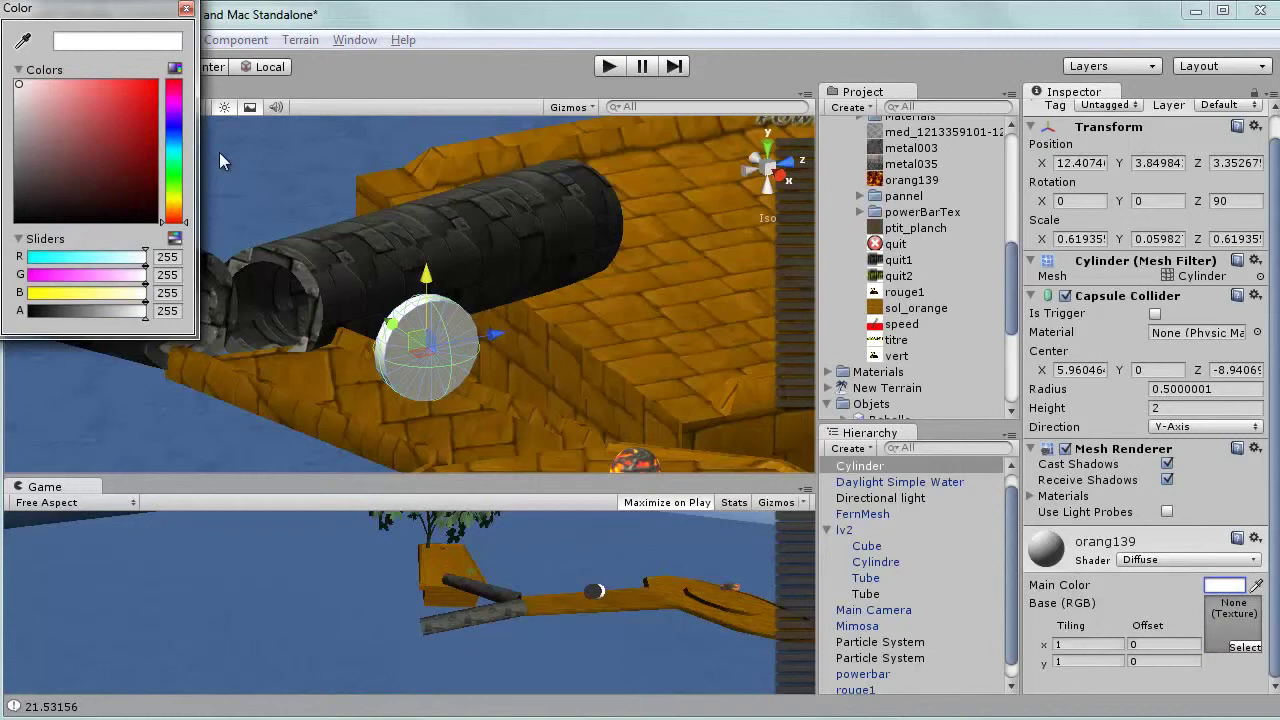
pyautogui.click(174, 198)
pyautogui.moveTo(140, 94); pyautogui.dragTo(152, 84)
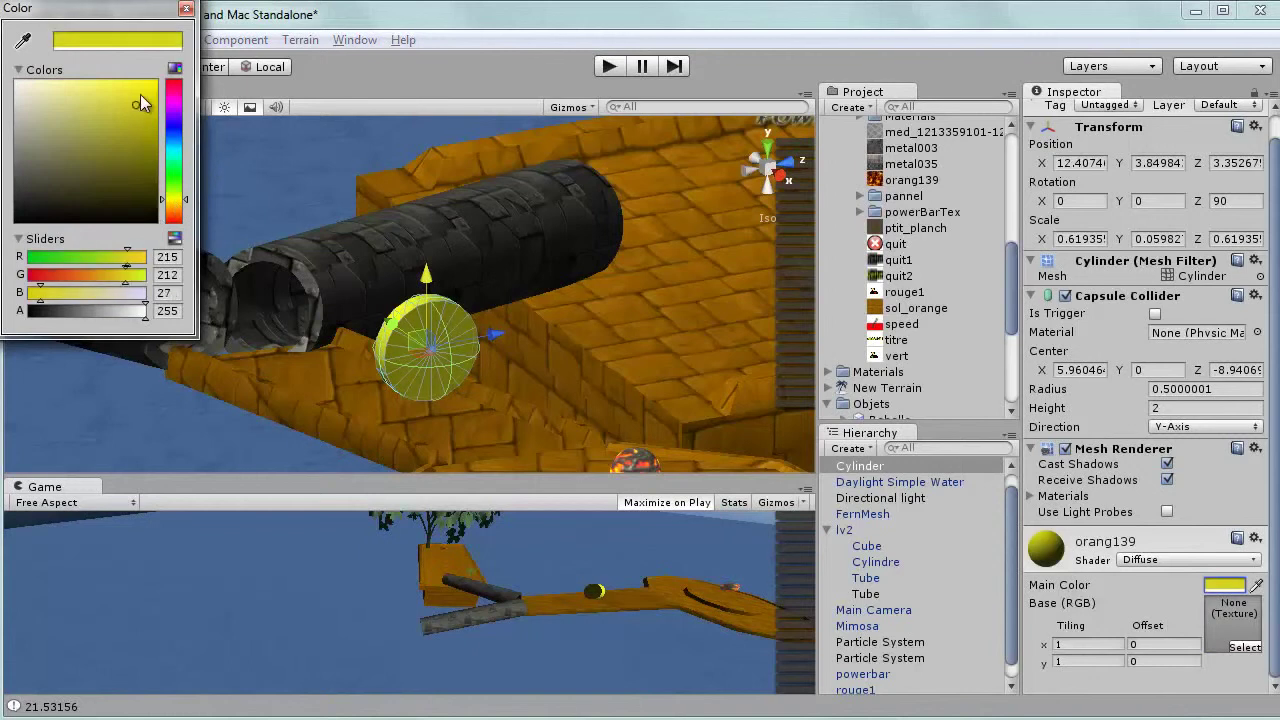
pyautogui.click(186, 10)
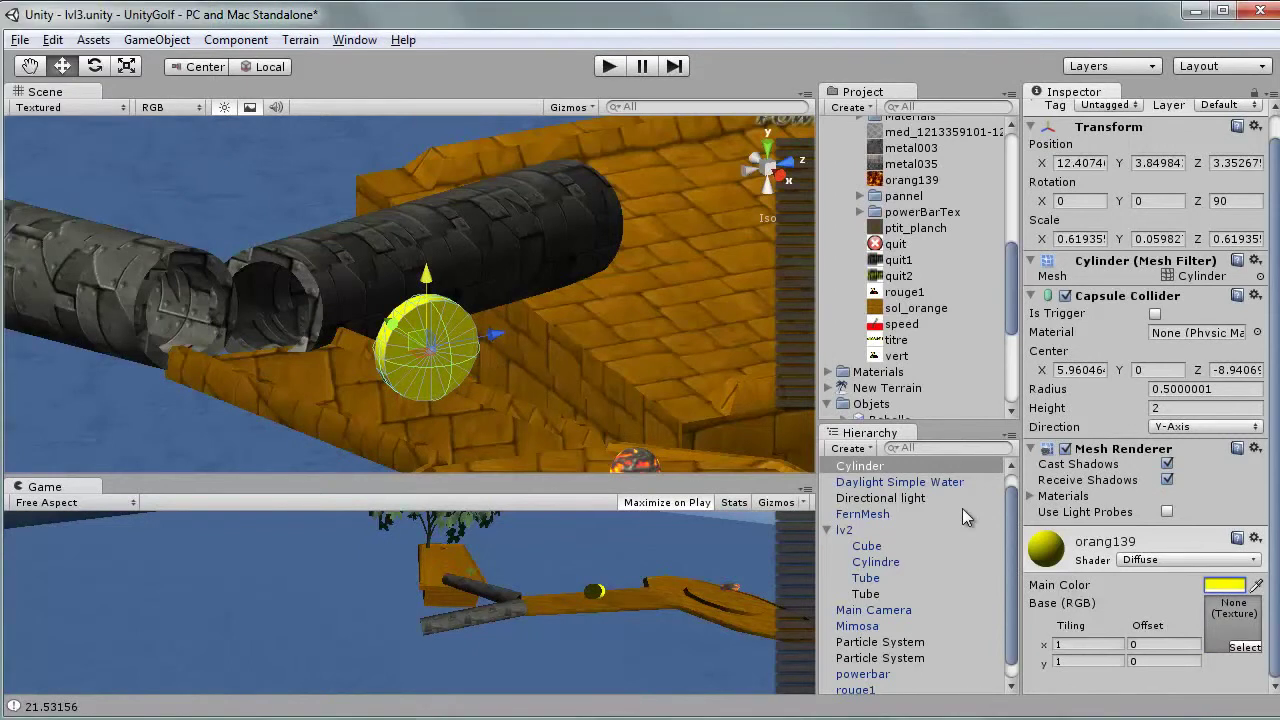
# Switch the material's shader to Toon/Lighted Outline
pyautogui.click(1253, 561)
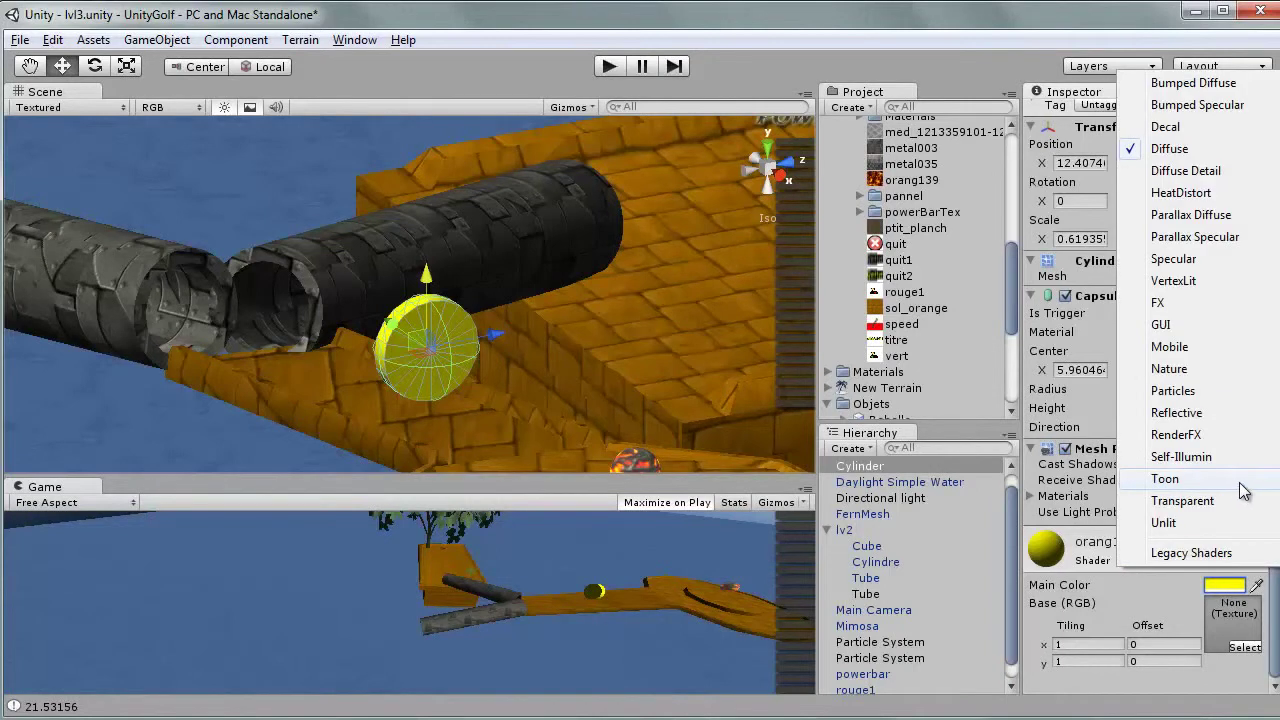
pyautogui.click(1165, 478)
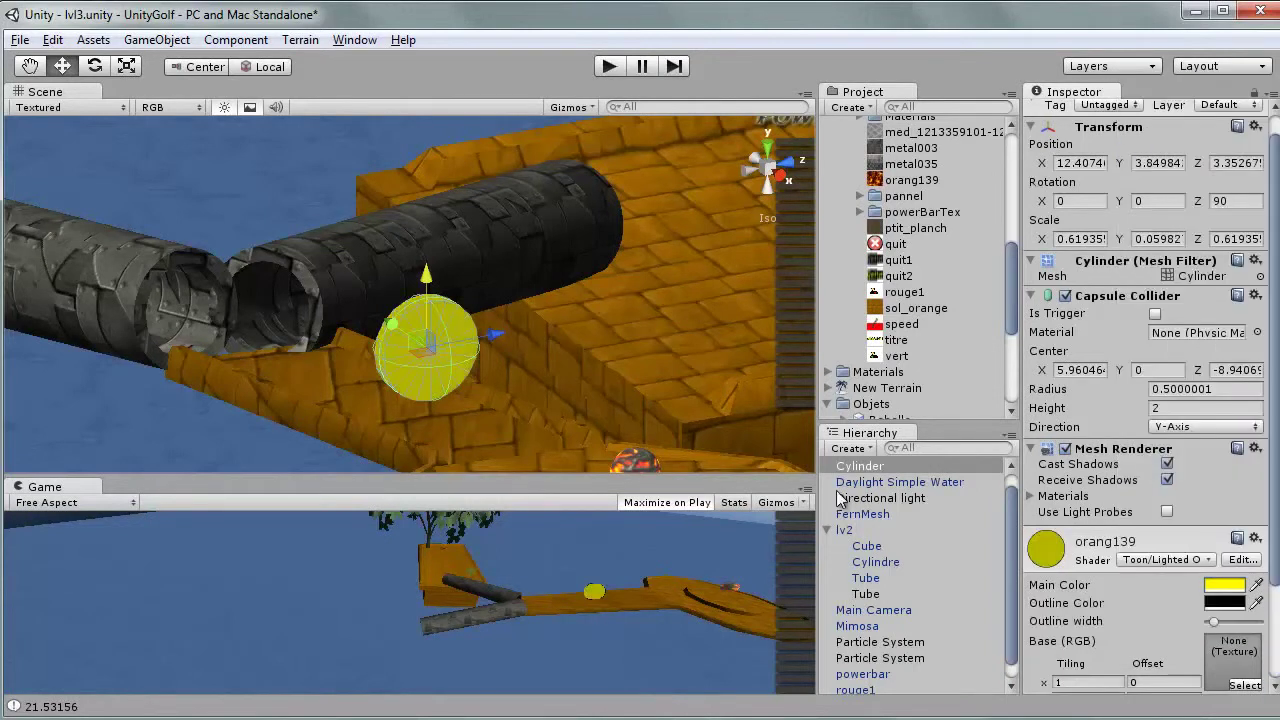
pyautogui.scroll(-5, 521, 327)
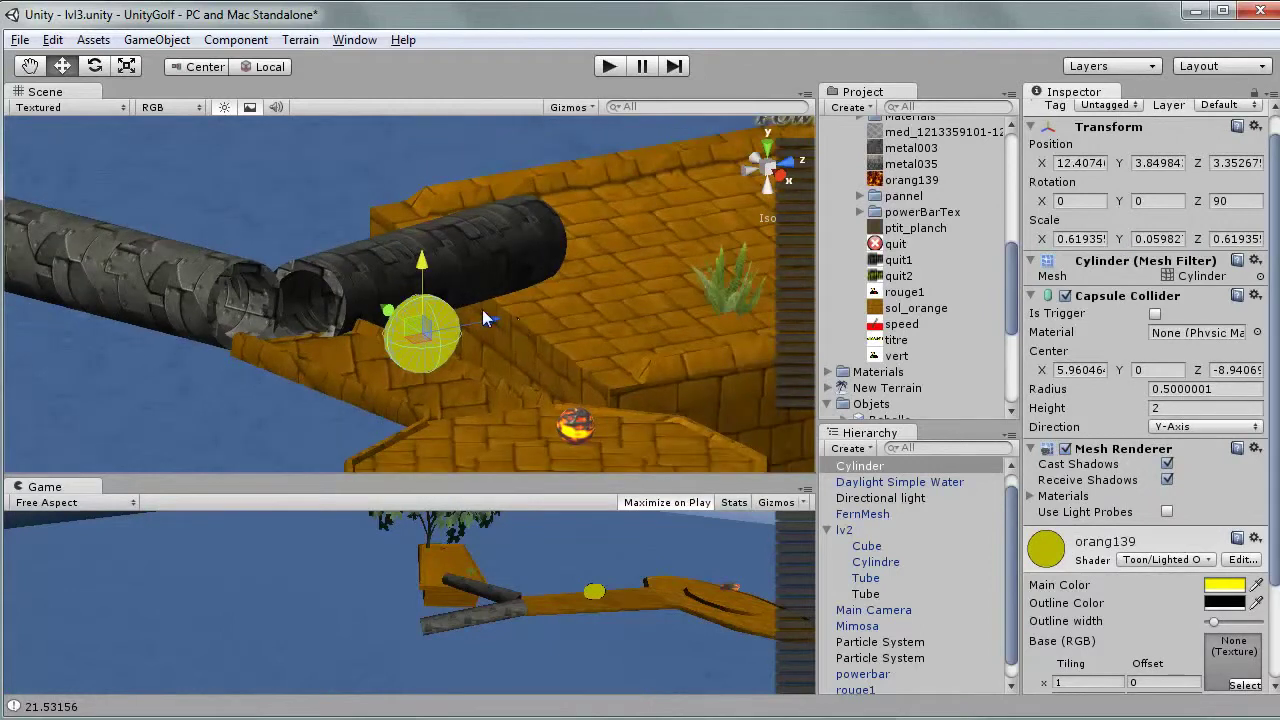
pyautogui.moveTo(483, 313)
pyautogui.keyDown('alt'); pyautogui.mouseDown()
pyautogui.moveTo(603, 281)
pyautogui.moveTo(32, 212)
pyautogui.moveTo(524, 241)
pyautogui.mouseUp(); pyautogui.keyUp('alt')
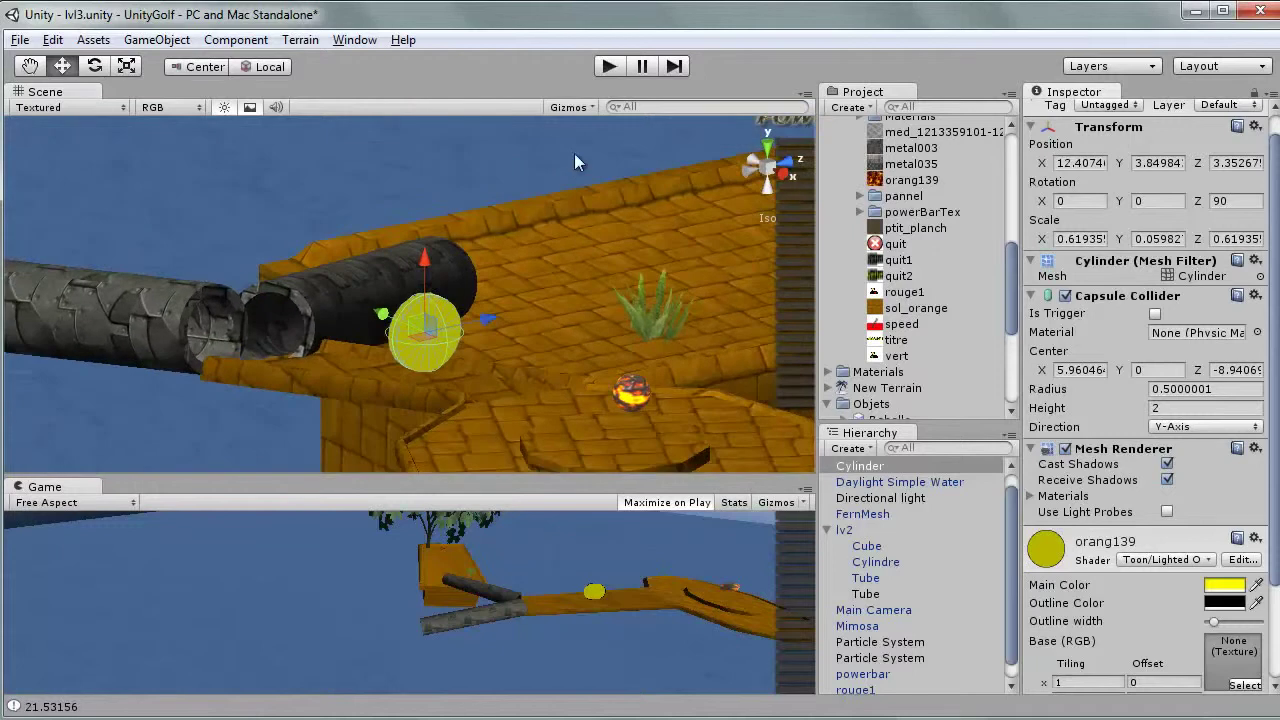
# Play the level to check the yellow outlined coin at the pipe mouth, then stop
pyautogui.click(609, 67)
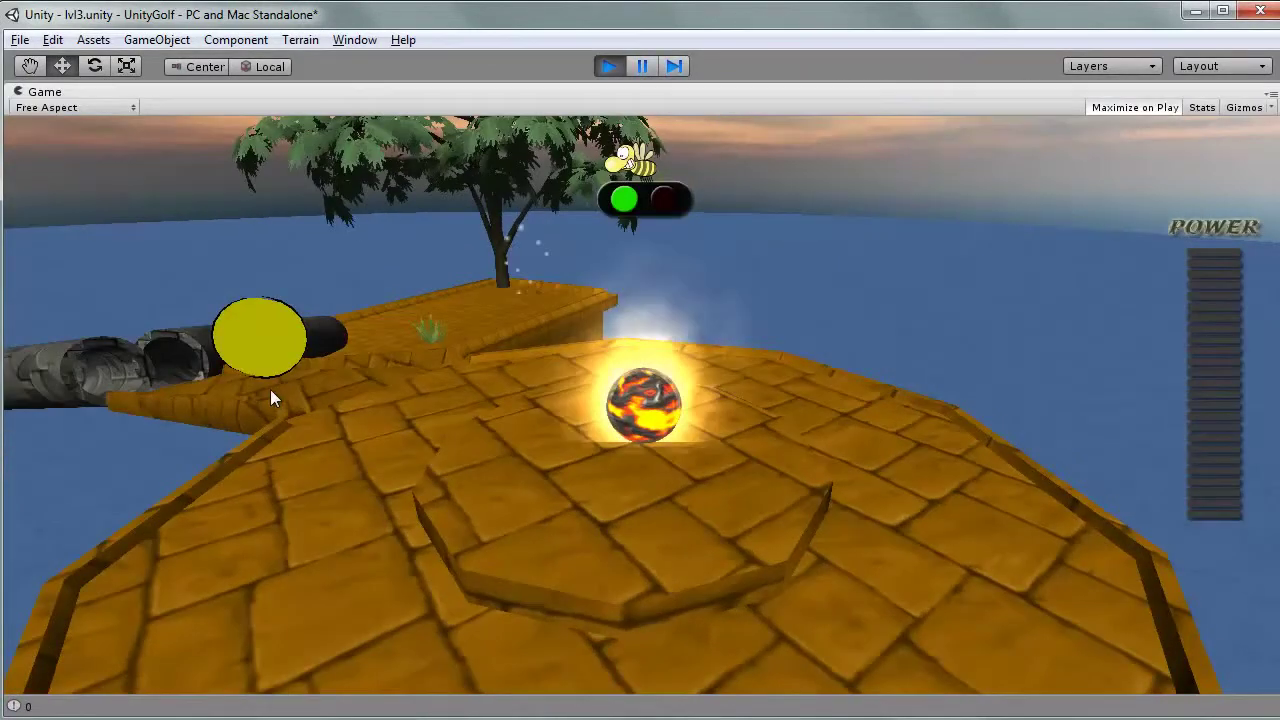
pyautogui.moveTo(270, 389)
pyautogui.mouseDown()
pyautogui.moveTo(268, 364)
pyautogui.moveTo(310, 318)
pyautogui.mouseUp()
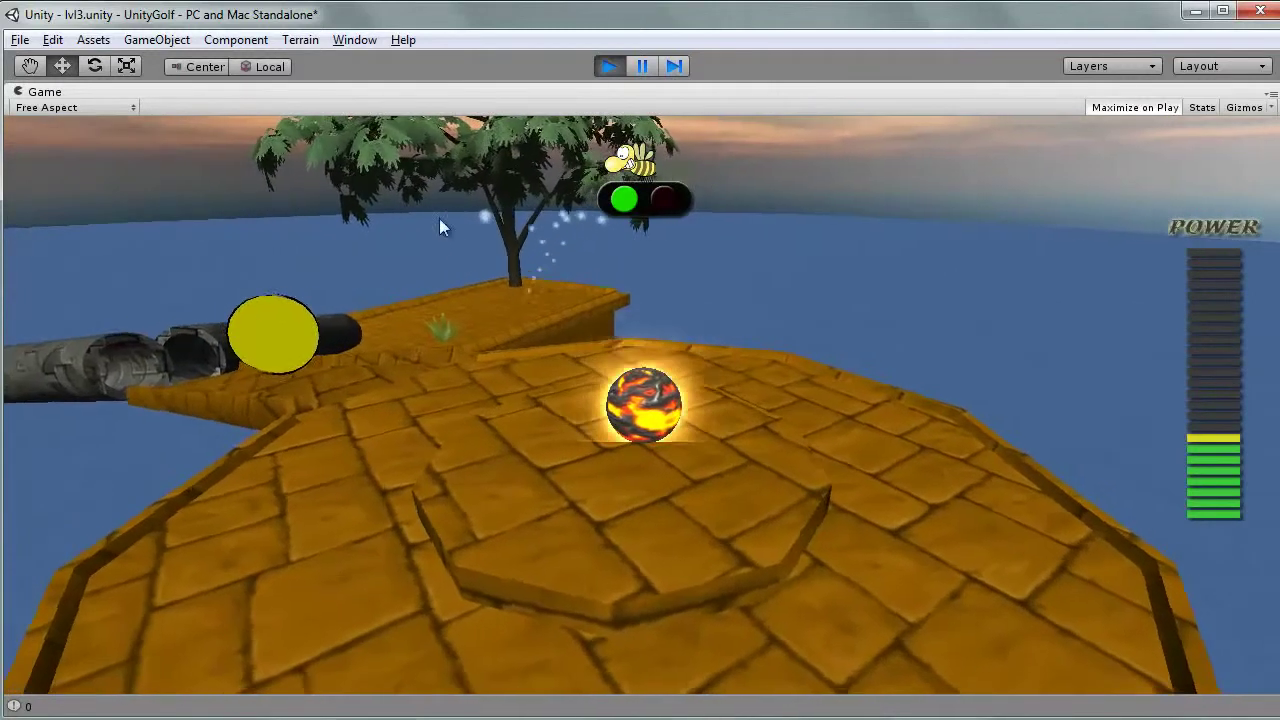
pyautogui.moveTo(310, 318); pyautogui.dragTo(594, 64)
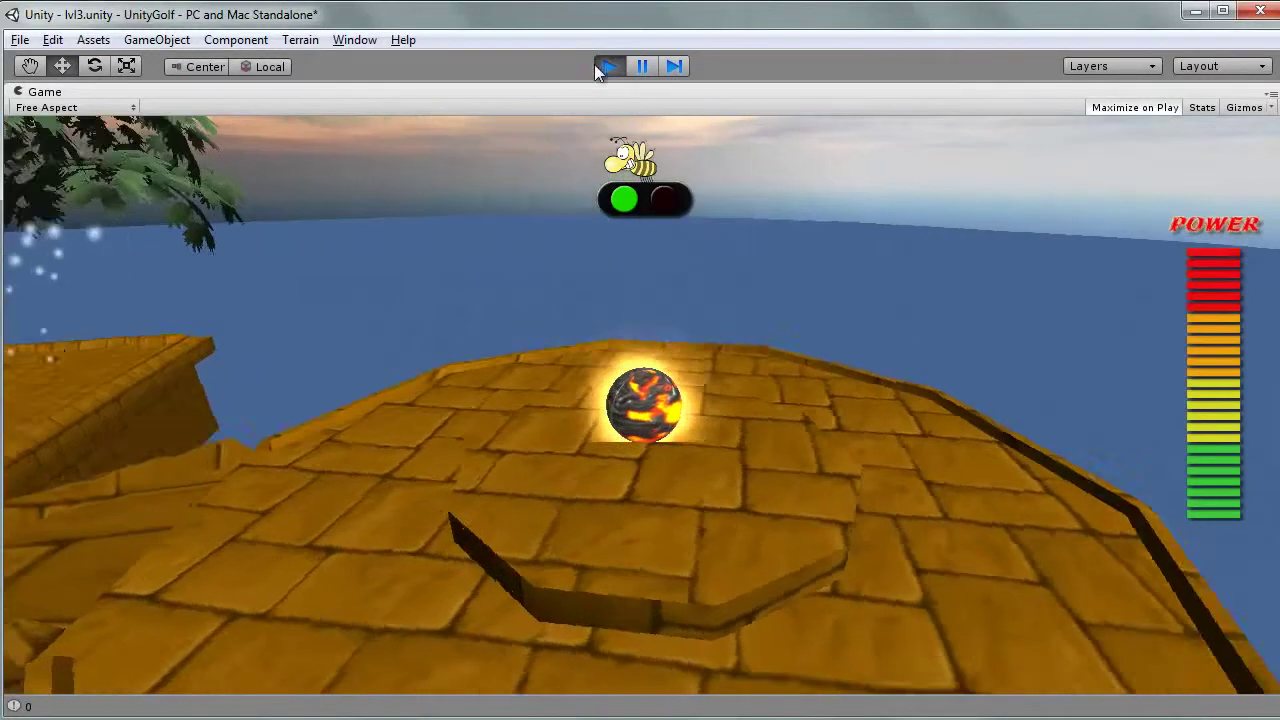
pyautogui.click(604, 66)
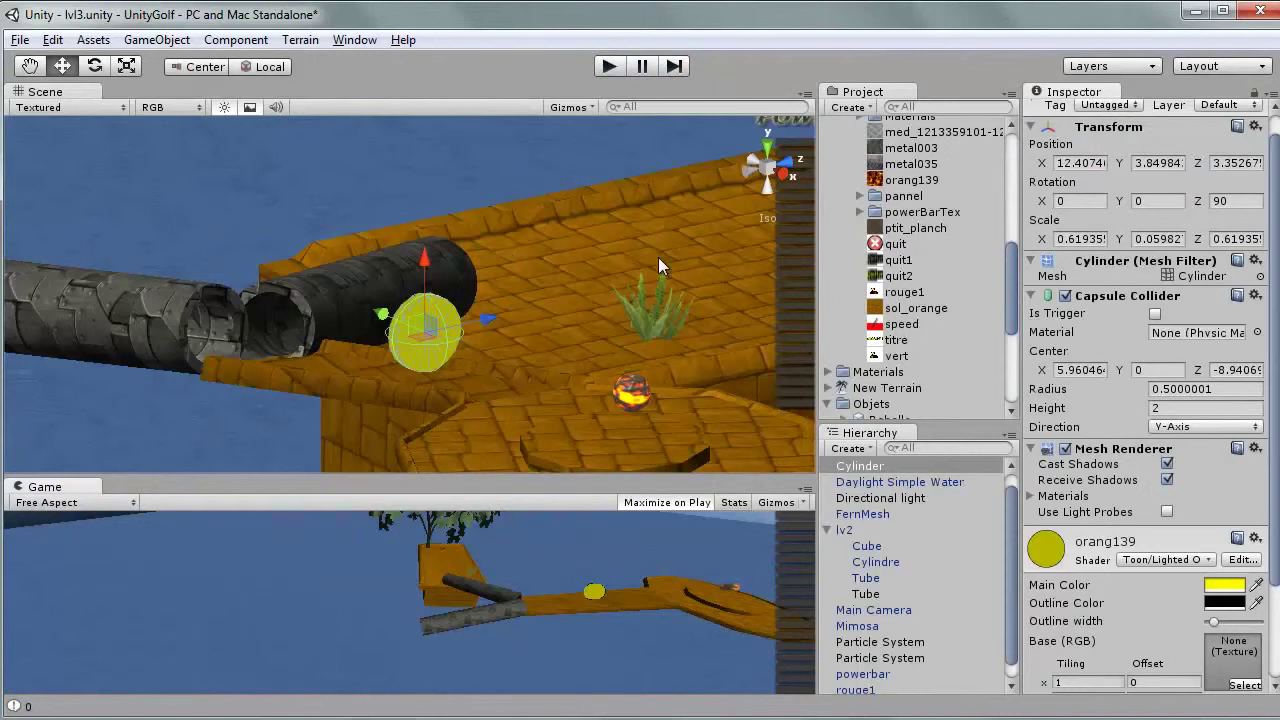
# Create a new JavaScript named 'rotation' in the Scripts folder
pyautogui.scroll(-5, 1010, 300)
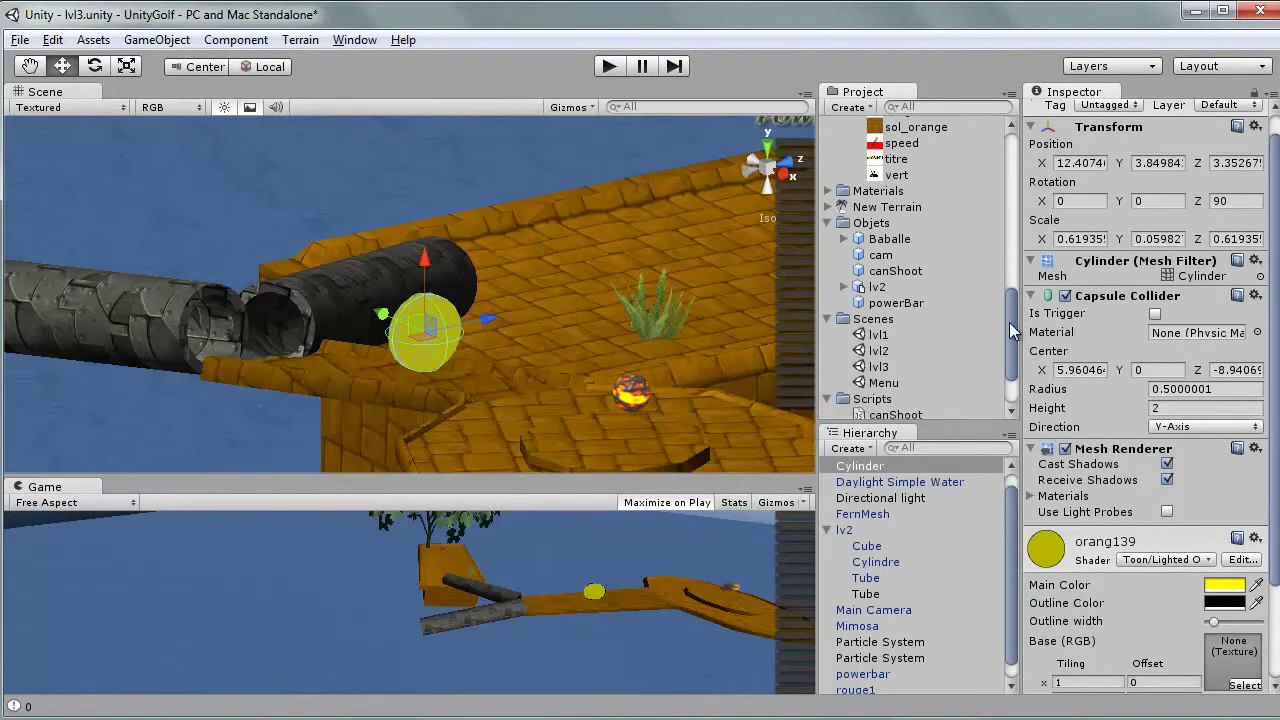
pyautogui.moveTo(1009, 322); pyautogui.dragTo(995, 345)
pyautogui.click(866, 318)
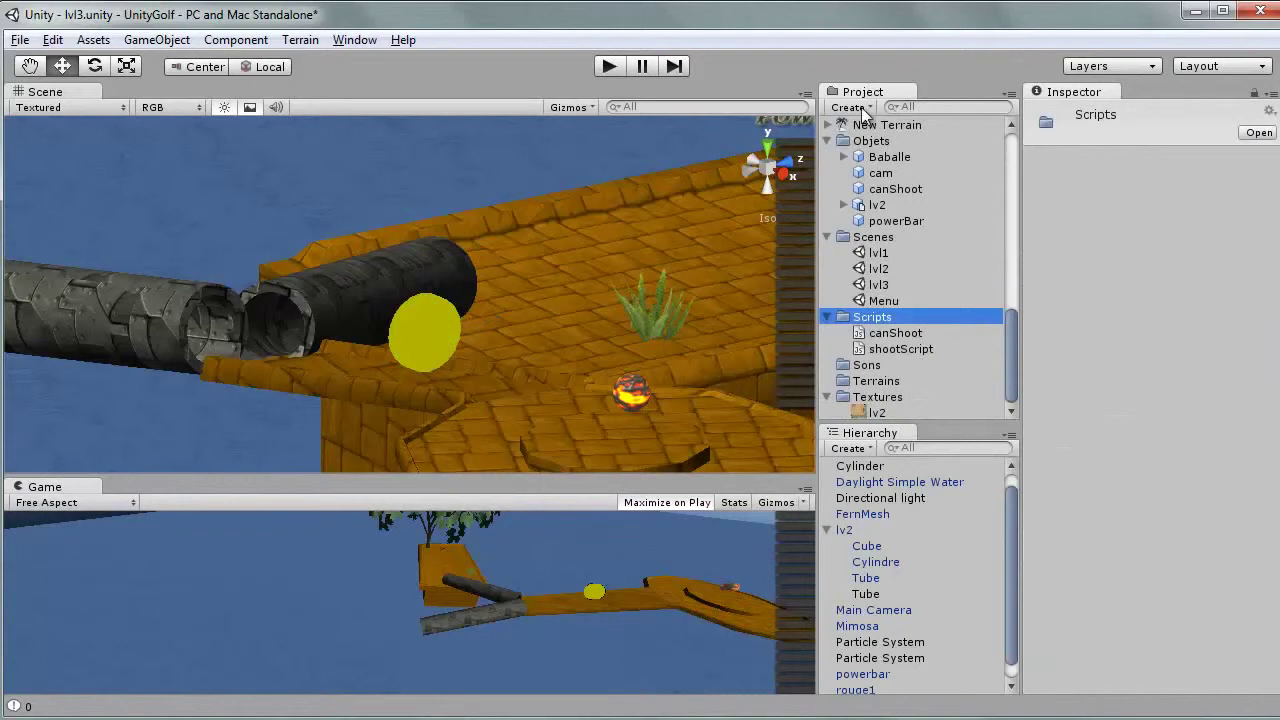
pyautogui.click(849, 107)
pyautogui.click(884, 162)
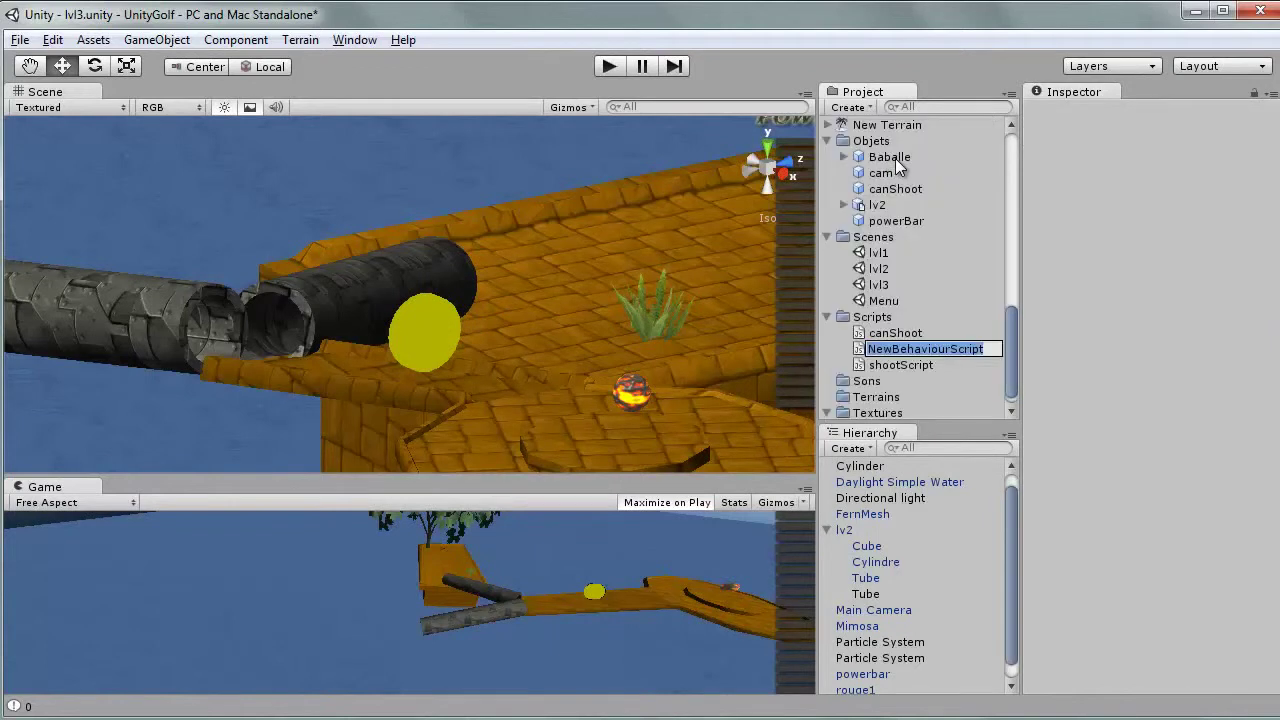
pyautogui.write('rot')
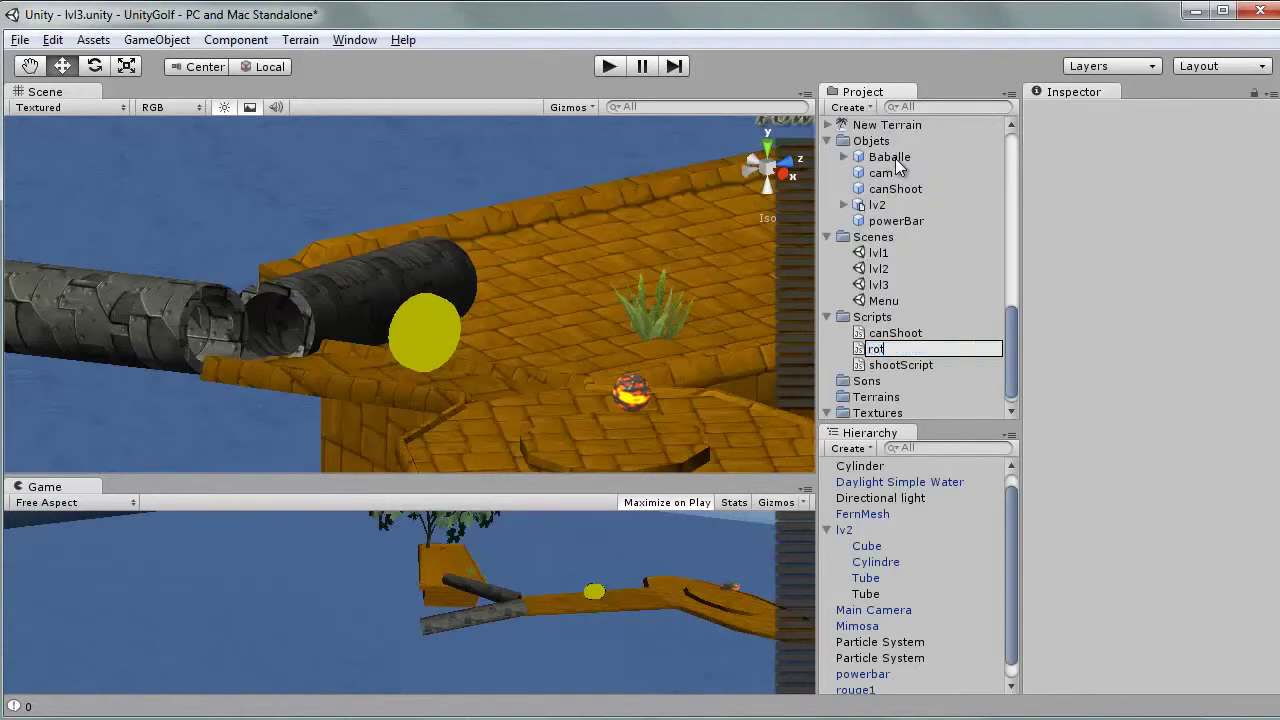
pyautogui.write('ation')
pyautogui.press('Return')
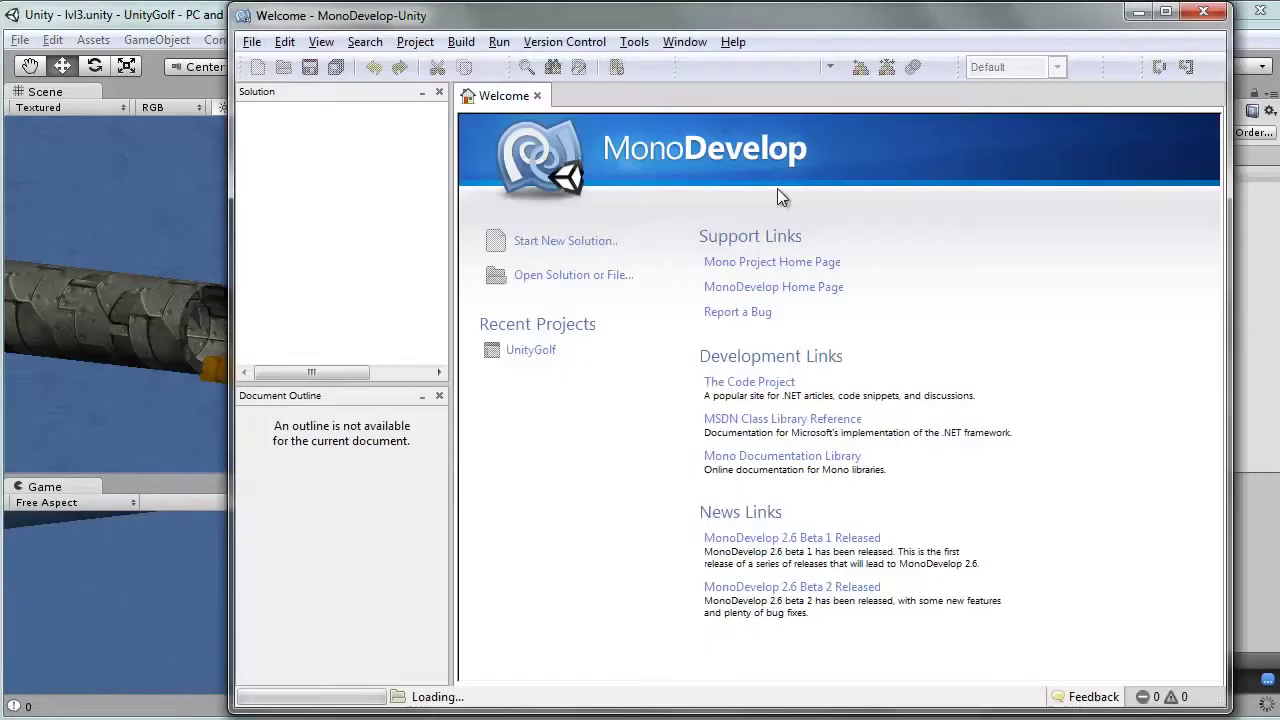
# Replace the template code with the declaration var speed : float = 2.0;
pyautogui.hotkey('ctrl', 'a')
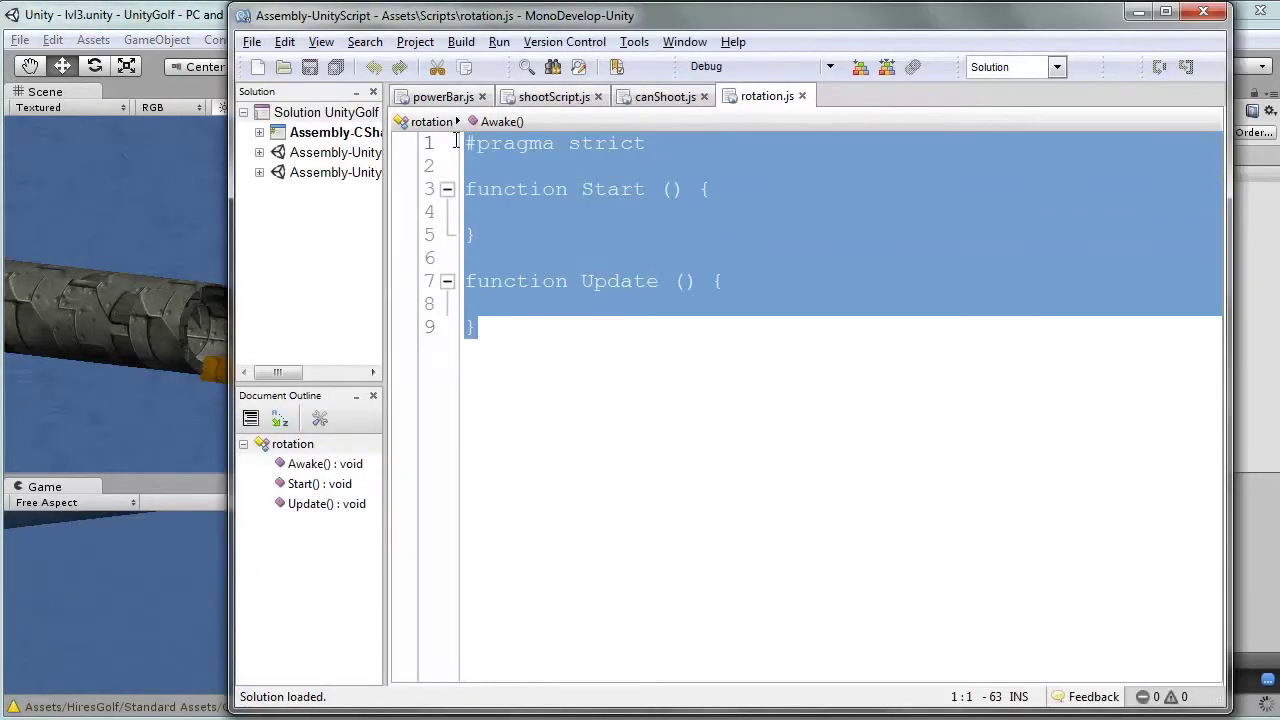
pyautogui.press('Delete')
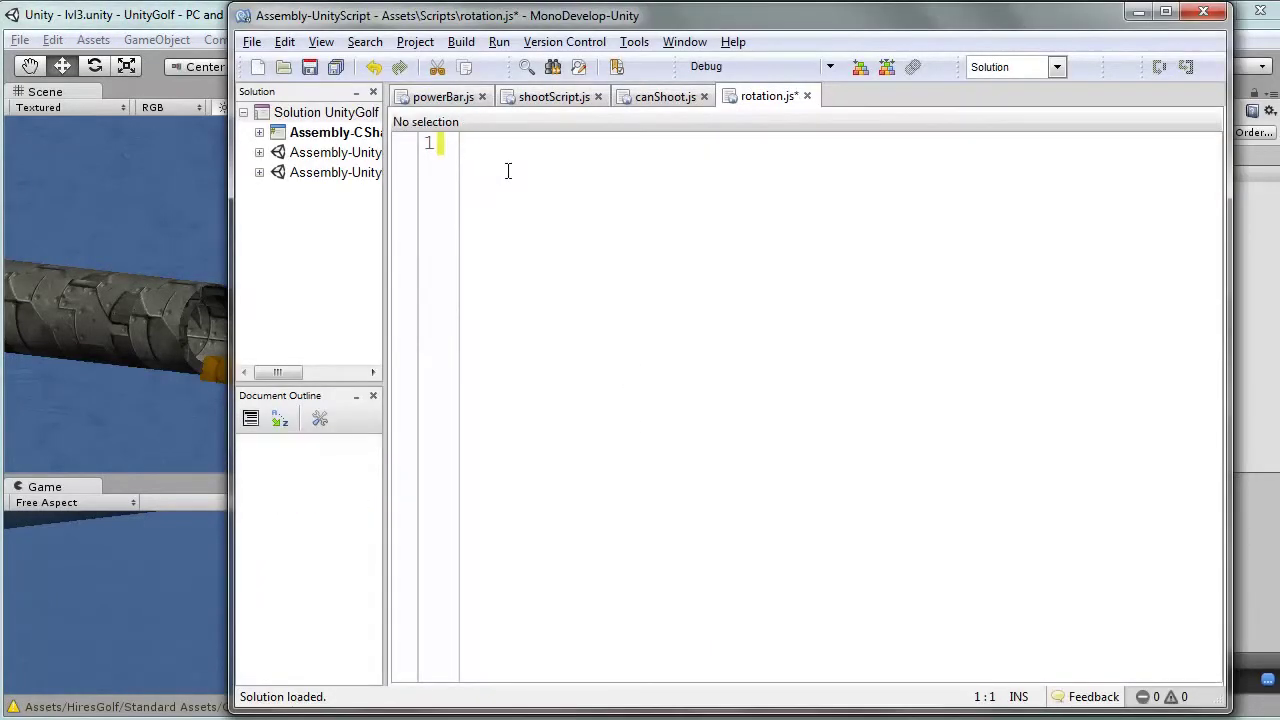
pyautogui.write('v')
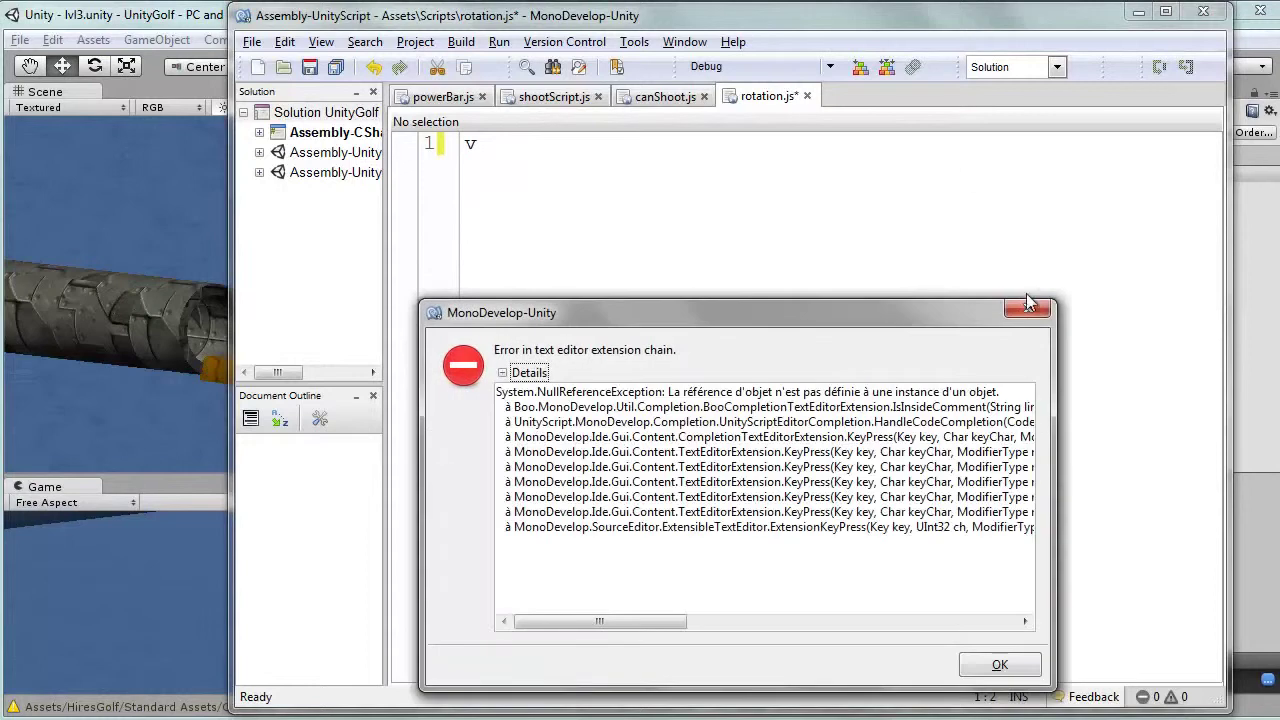
pyautogui.click(1030, 300)
pyautogui.write('ar ')
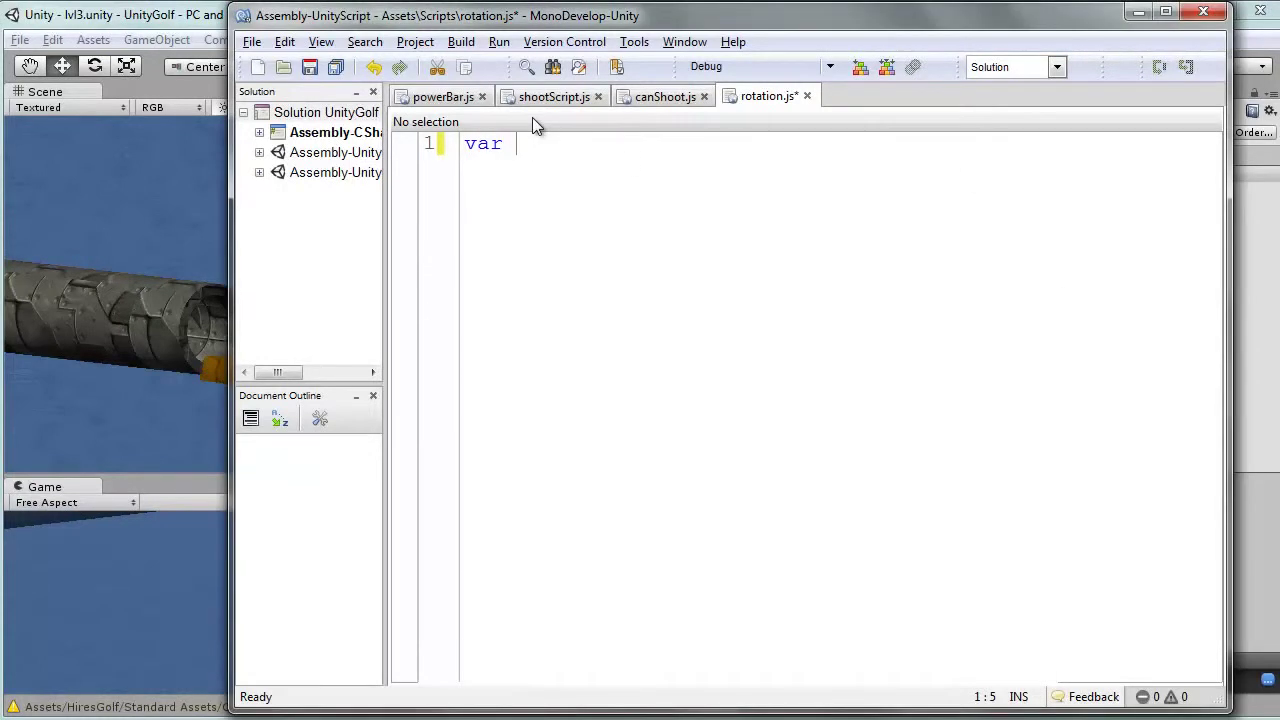
pyautogui.write('speed')
pyautogui.write(' : float ')
pyautogui.write('= 2.0;')
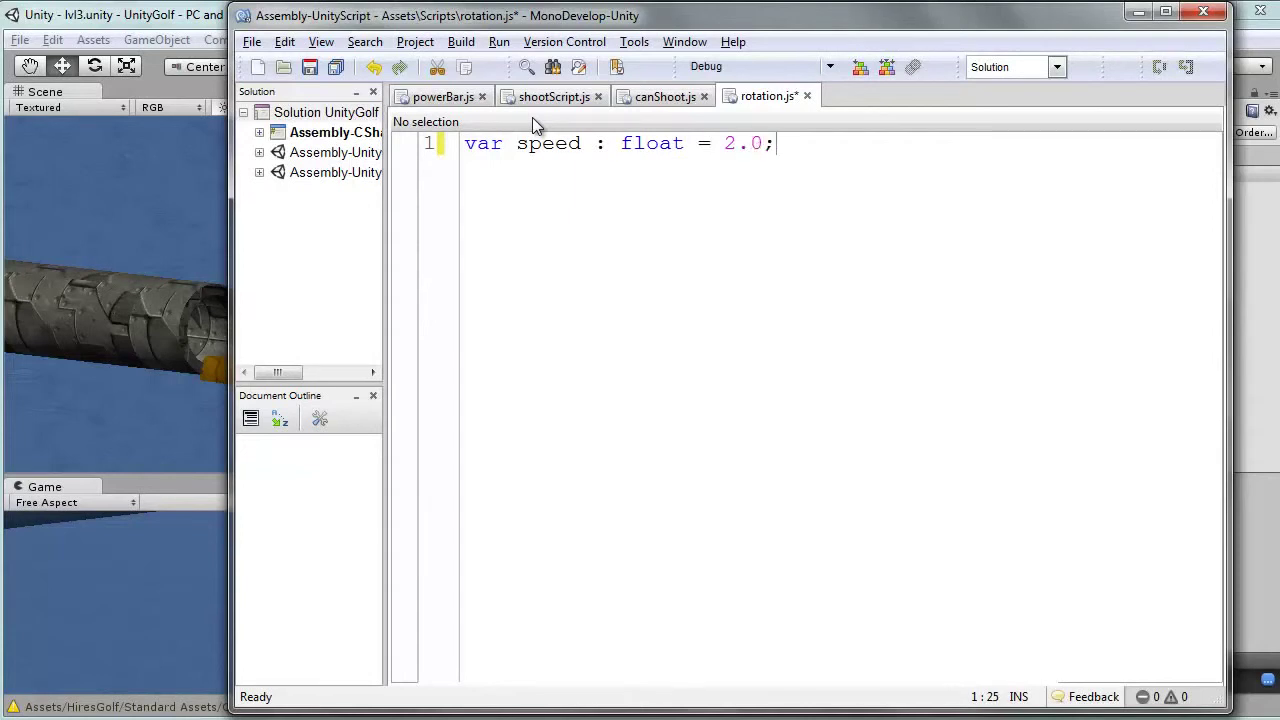
pyautogui.press('Return')
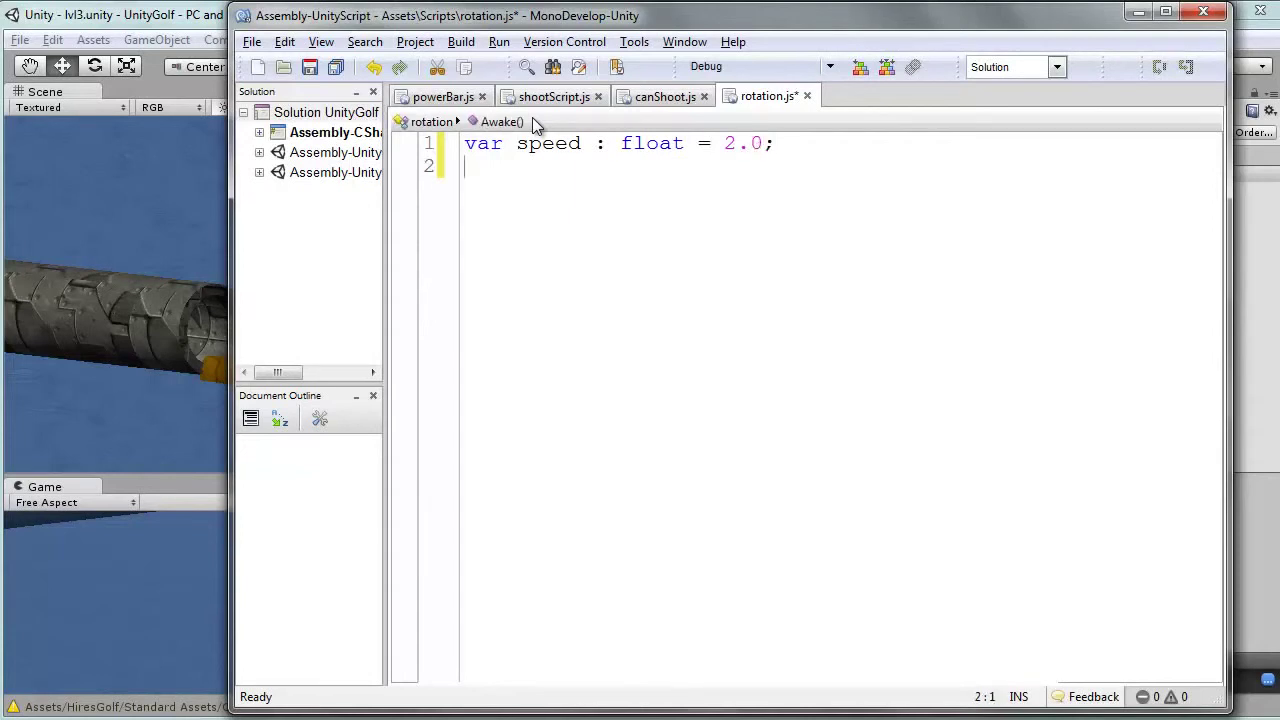
pyautogui.press('Return')
# Add a function Update() block and begin its body with transform.Rotate
pyautogui.write('funcio')
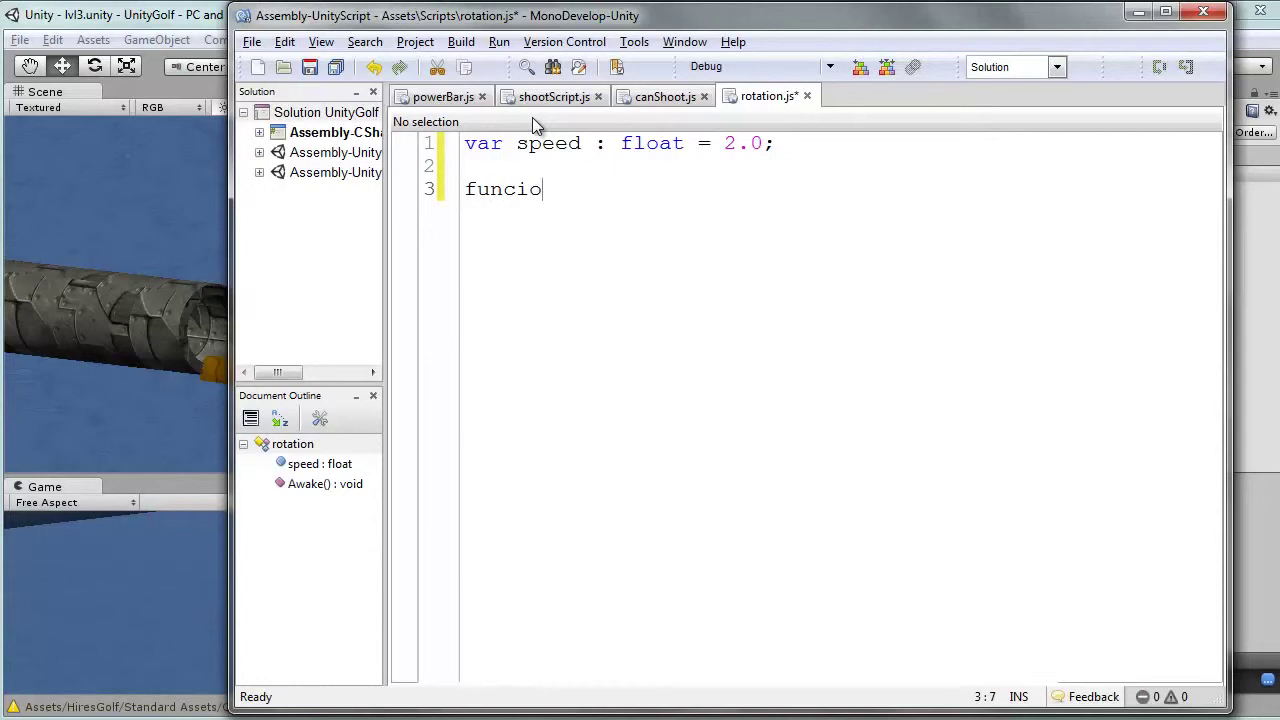
pyautogui.press('BackSpace')
pyautogui.press('BackSpace')
pyautogui.write('tion U')
pyautogui.write('pdate()')
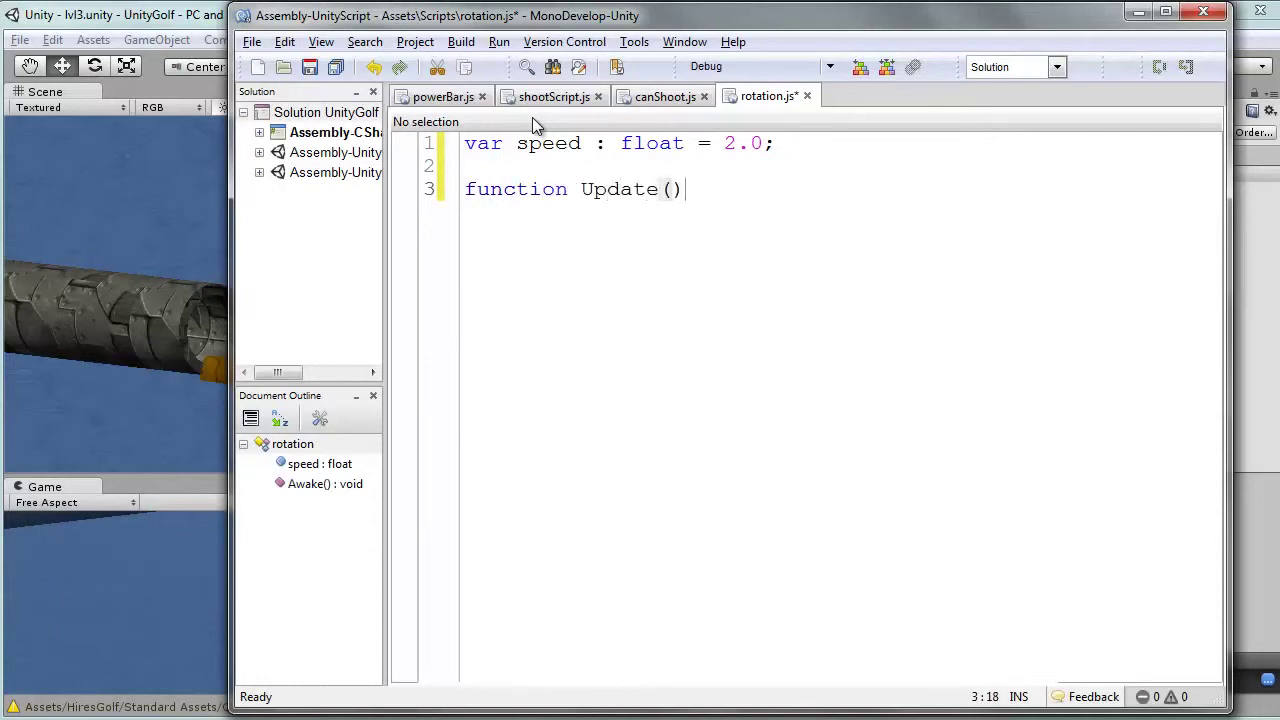
pyautogui.press('Return')
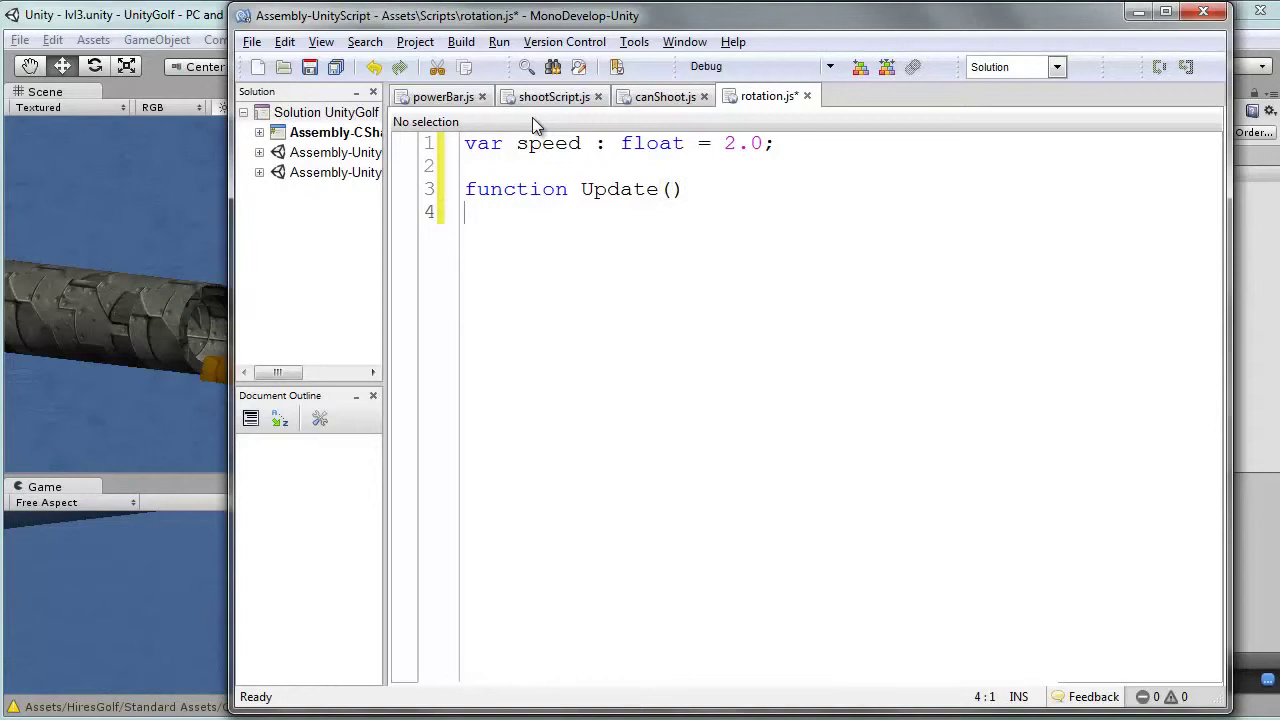
pyautogui.write('{')
pyautogui.press('Return')
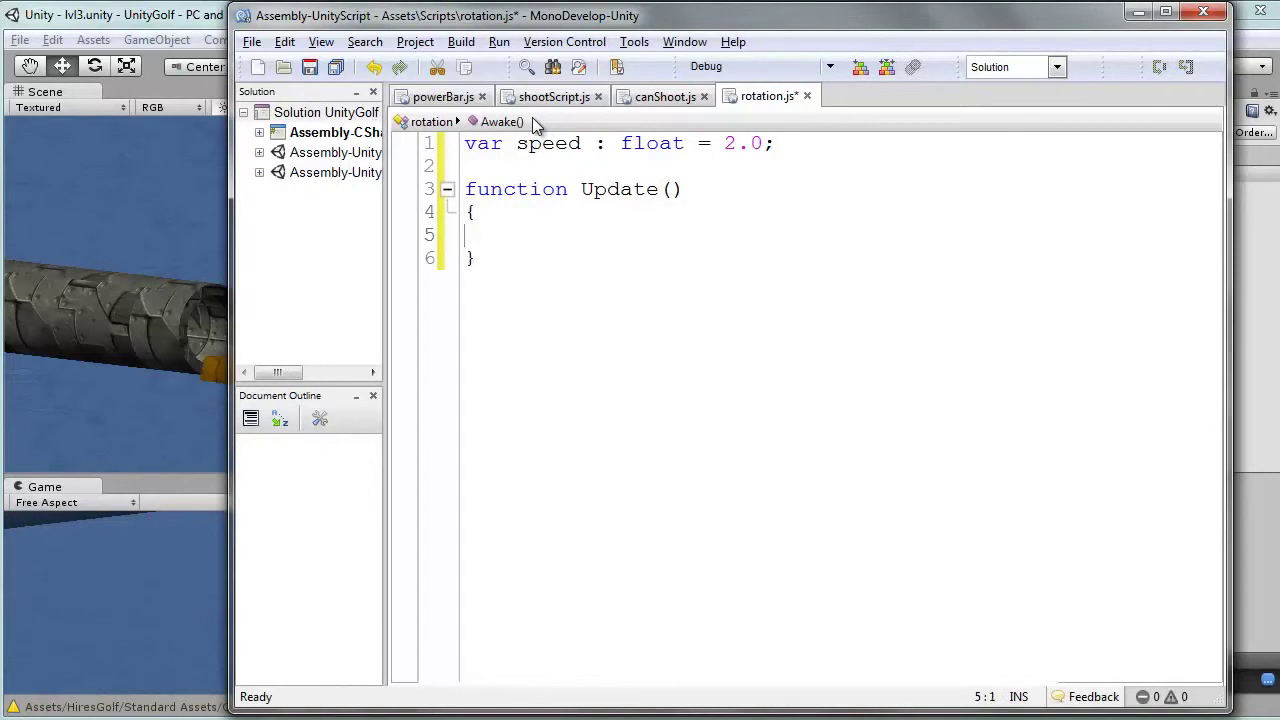
pyautogui.press('Return')
pyautogui.press('Up')
pyautogui.press('BackSpace')
pyautogui.press('Down')
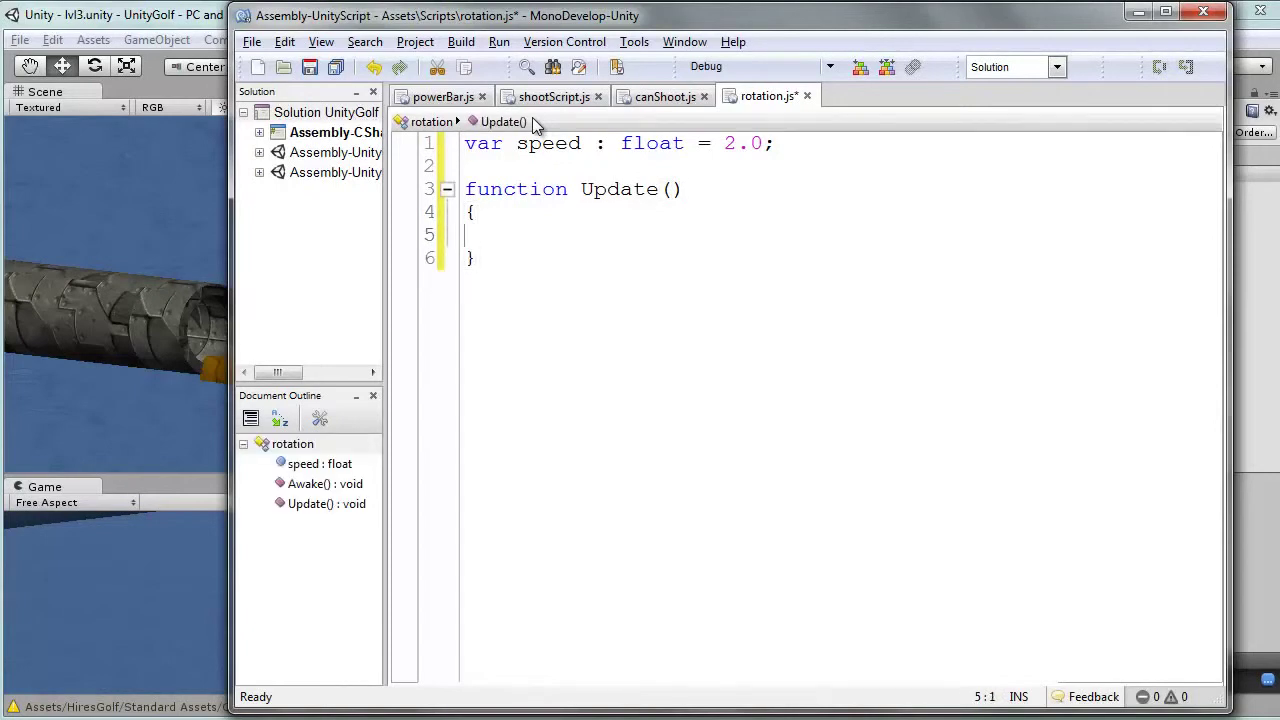
pyautogui.press('Tab')
pyautogui.write('transform')
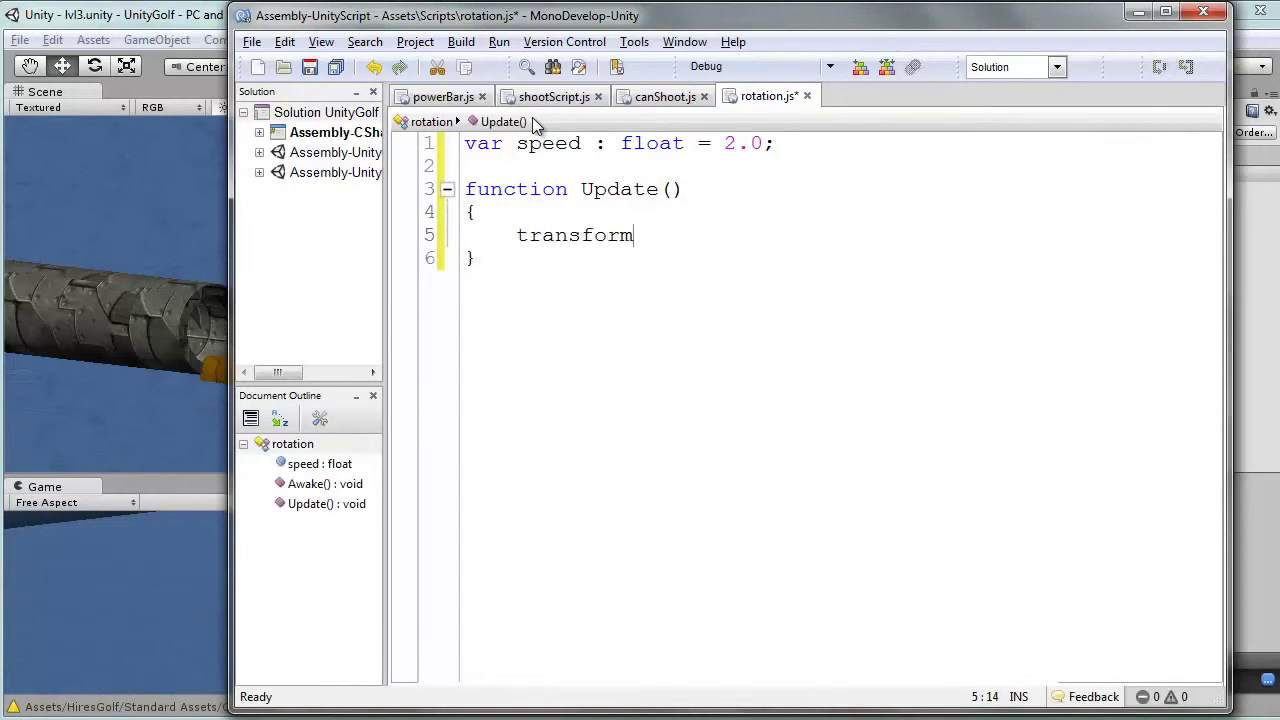
pyautogui.write('.Rotate')
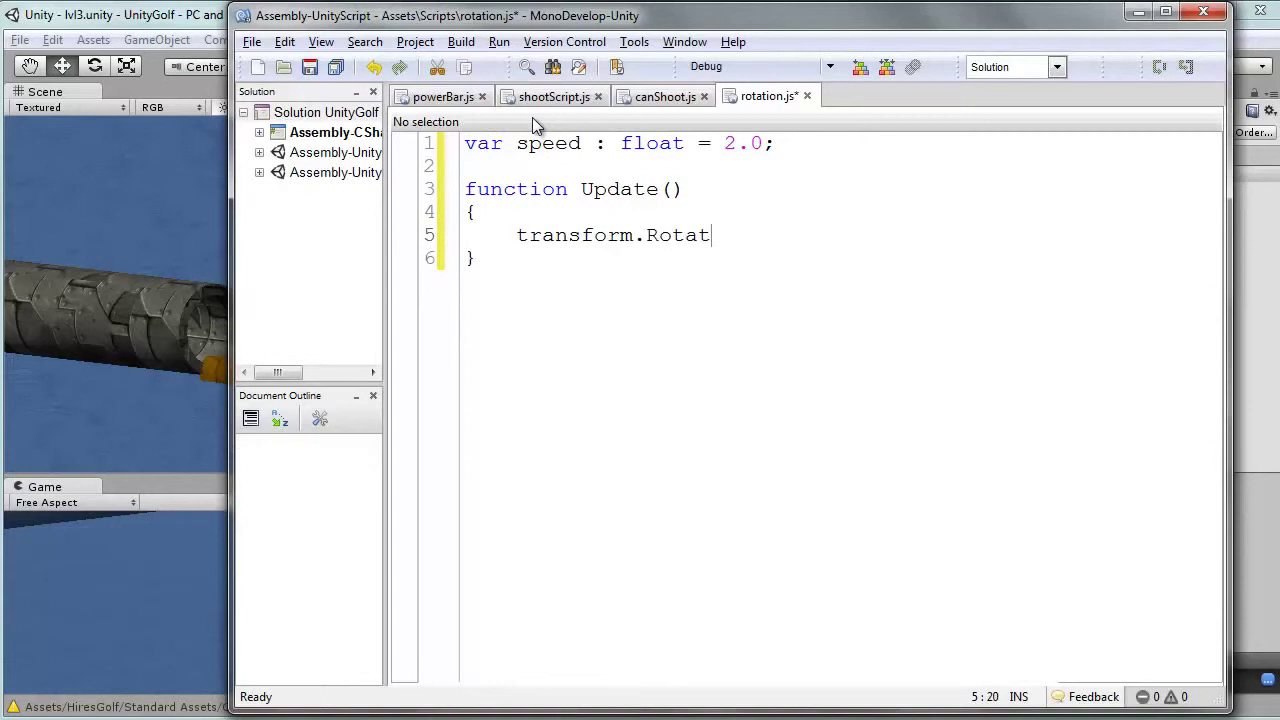
# Complete the line as transform.Rotate(Vector3(0,speed,0)); and save the script
pyautogui.click(159, 21)
pyautogui.click(424, 324)
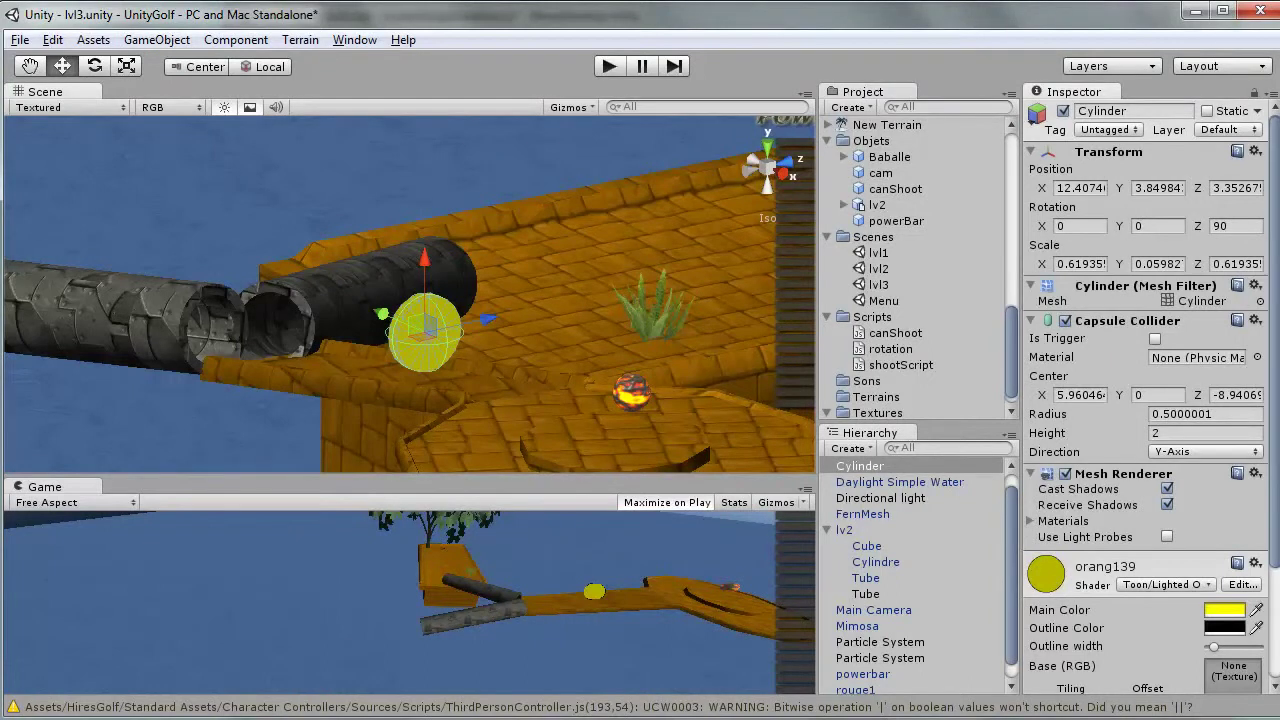
pyautogui.hotkey('alt', 'Tab')
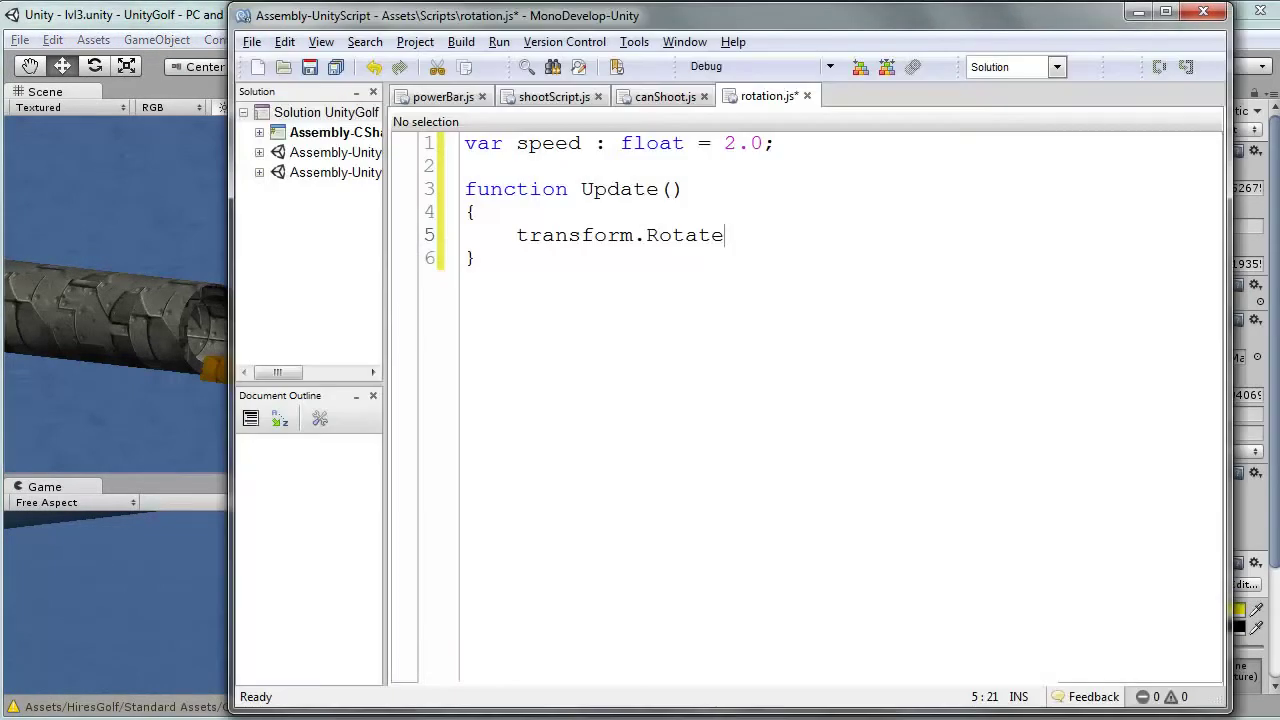
pyautogui.write('(Vector3')
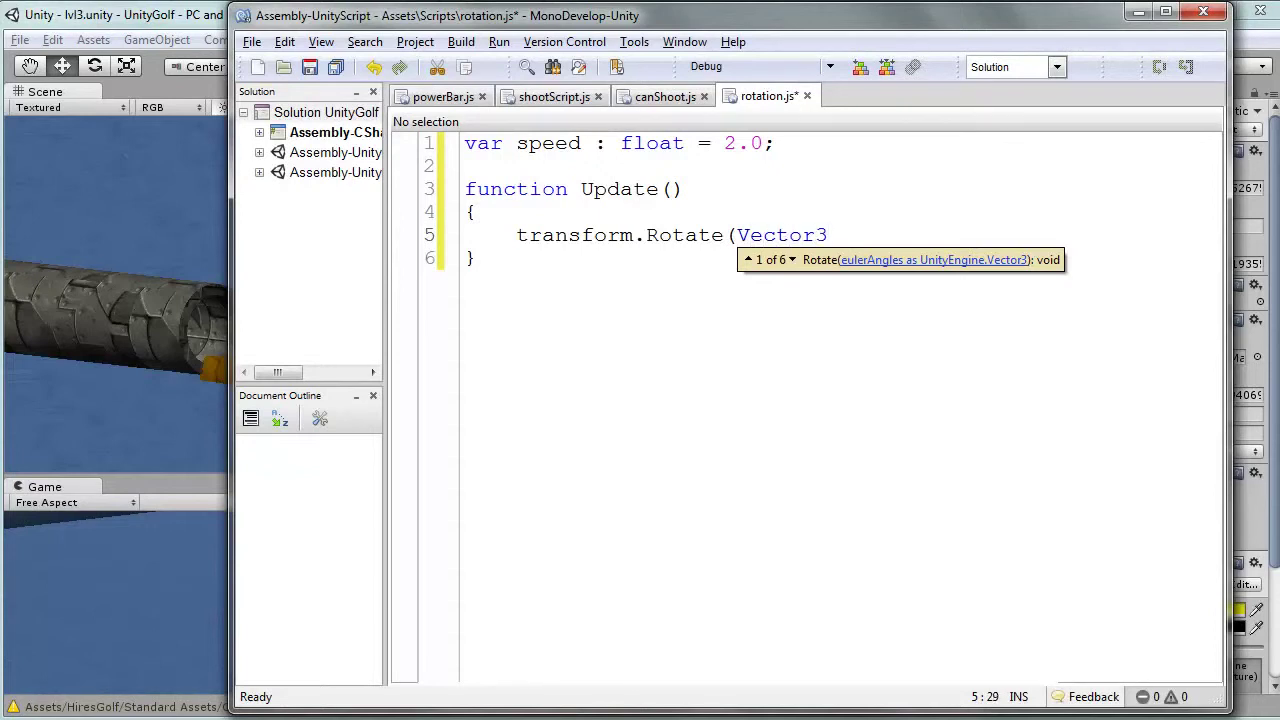
pyautogui.write('(0,,0')
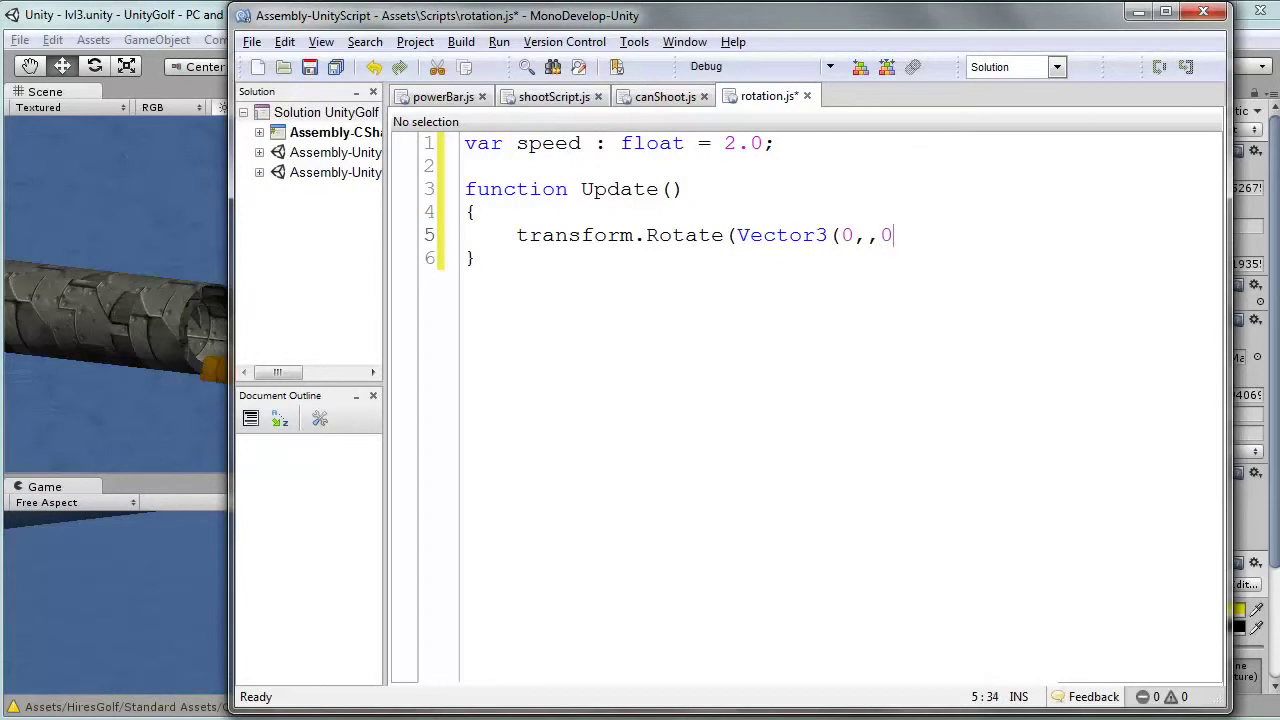
pyautogui.write('))')
pyautogui.press('Left')
pyautogui.press('Left')
pyautogui.press('Left')
pyautogui.press('Left')
pyautogui.write('speed')
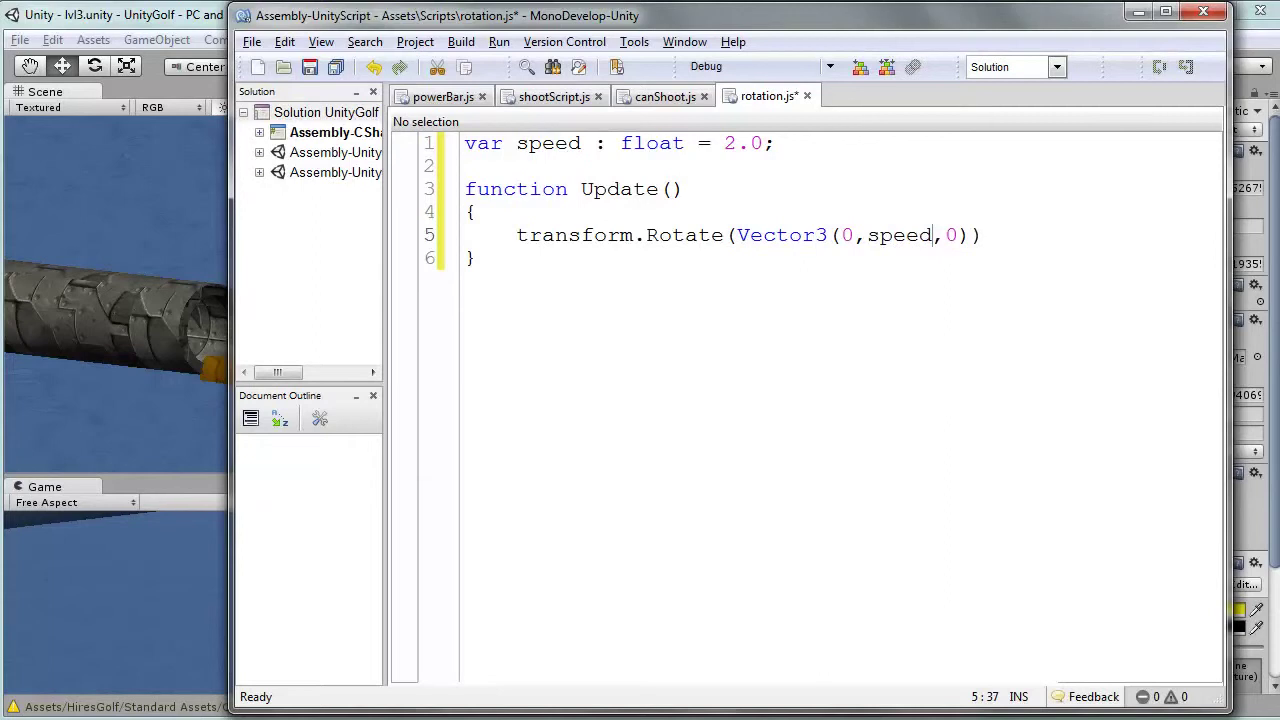
pyautogui.click(968, 235)
pyautogui.write(';')
pyautogui.hotkey('ctrl', 's')
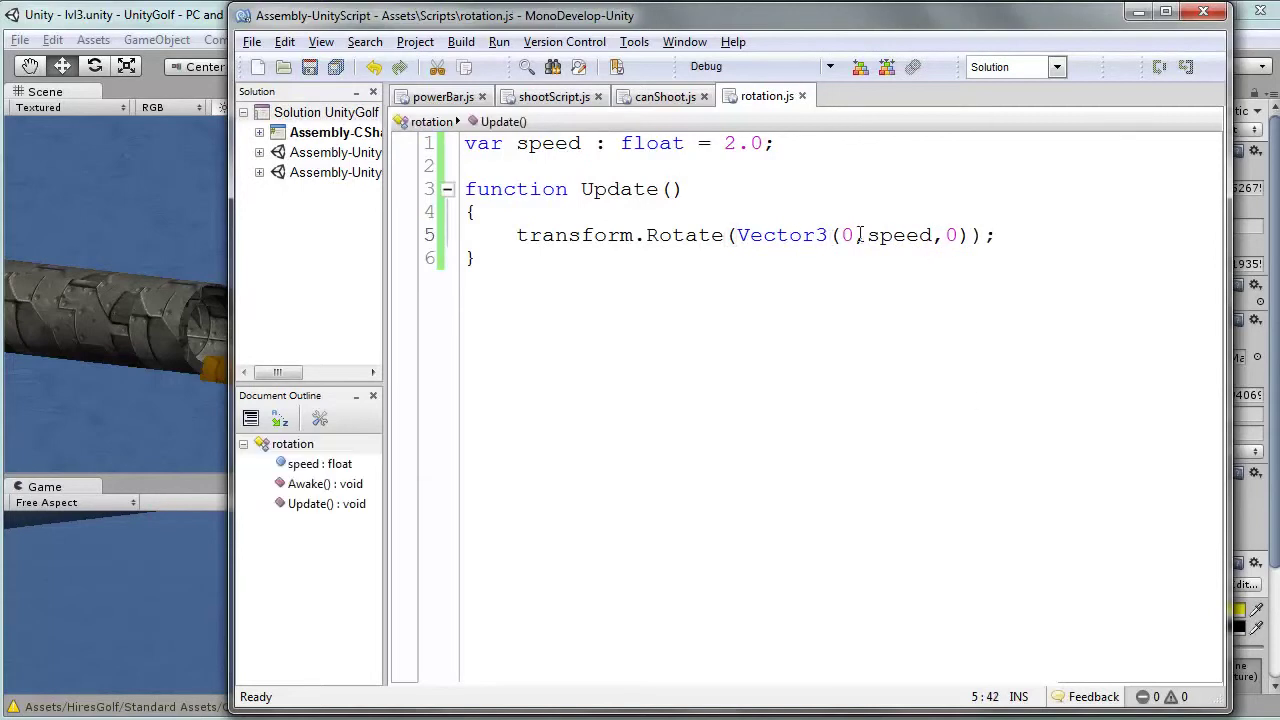
pyautogui.click(212, 22)
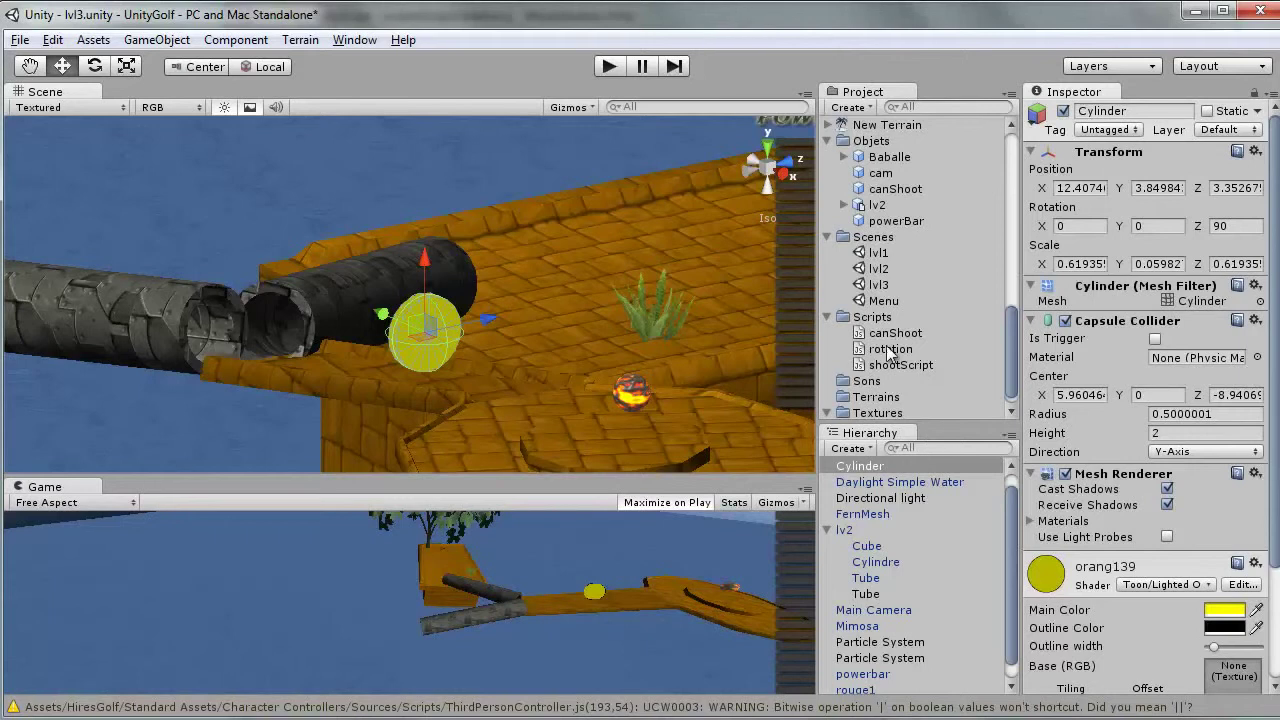
# Attach the rotation script (Speed 2) to the yellow coin cylinder and start the game
pyautogui.moveTo(890, 357); pyautogui.dragTo(558, 357)
pyautogui.moveTo(438, 340); pyautogui.dragTo(438, 340)
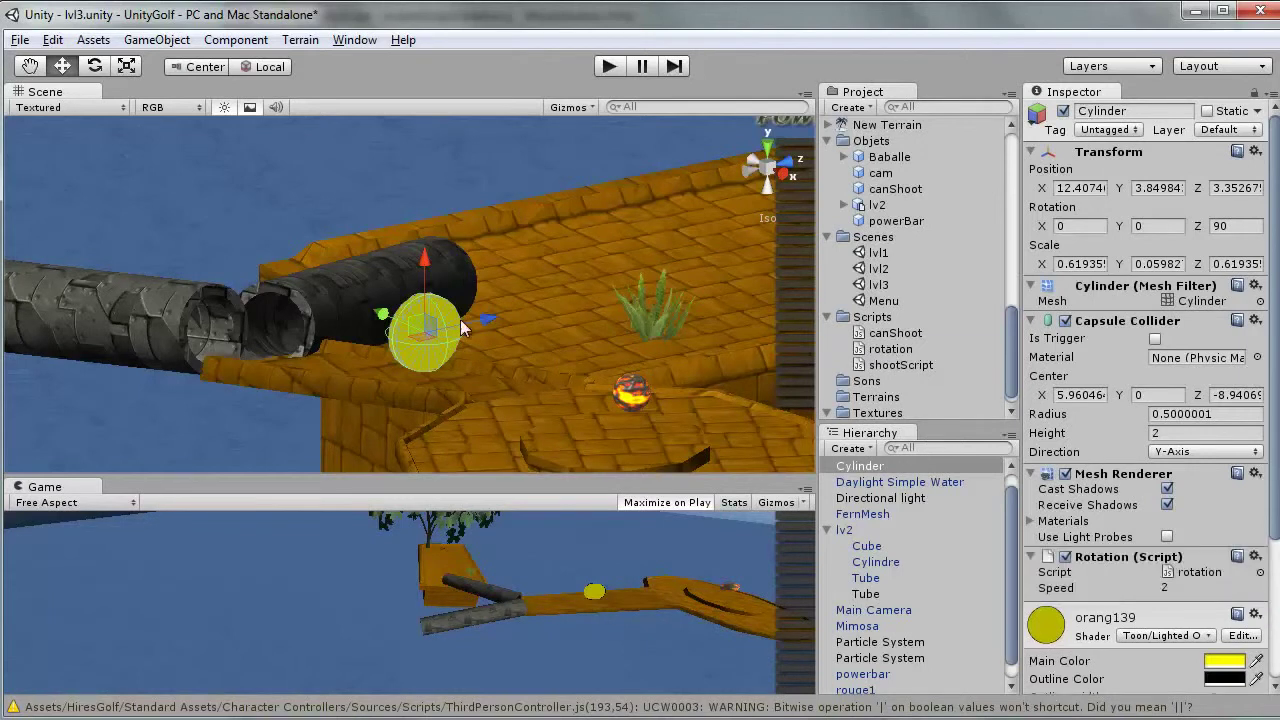
pyautogui.hotkey('ctrl', 'p')
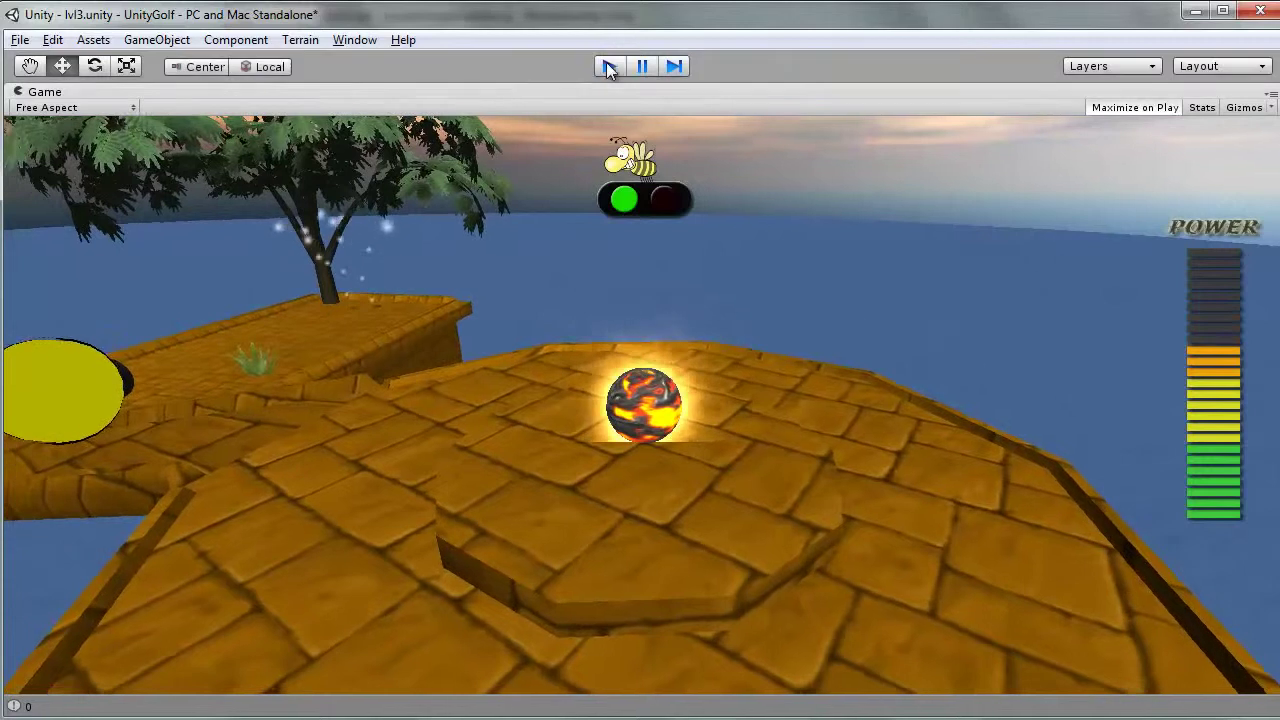
# Turn off Maximize on Play, rerun to watch the coin spin beside the Scene view, then stop
pyautogui.click(606, 64)
pyautogui.scroll(-3, 1216, 569)
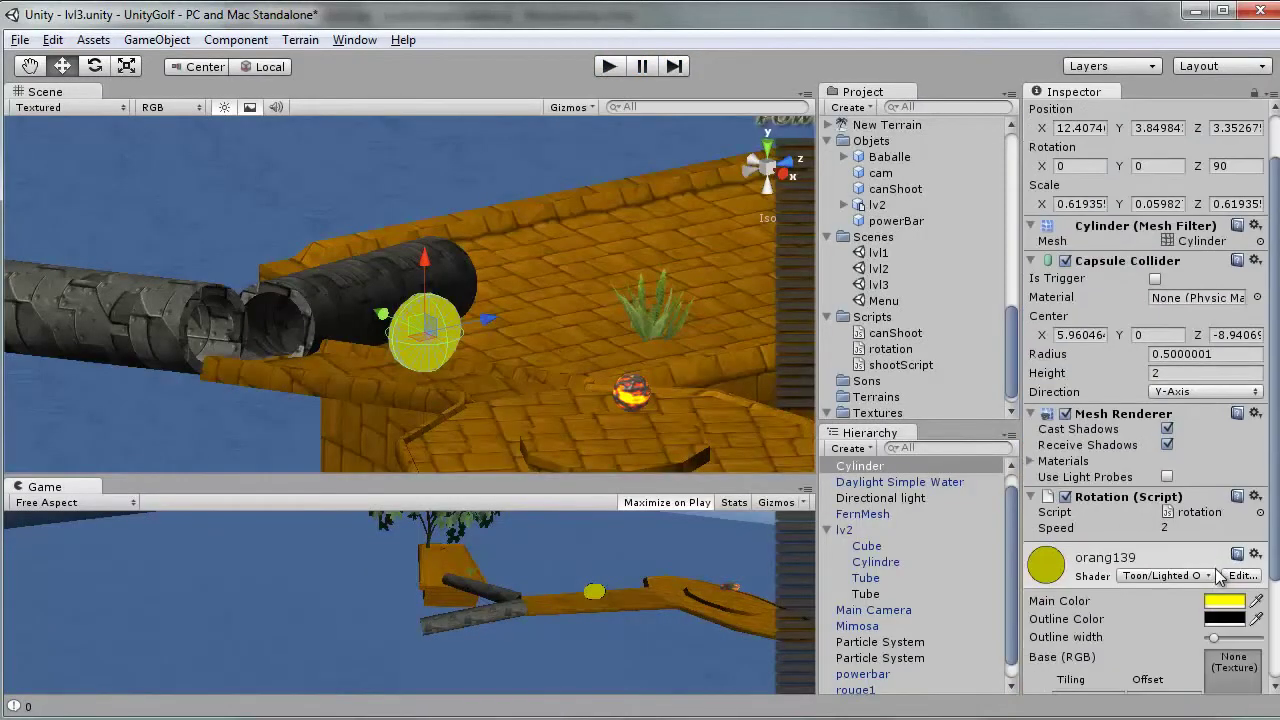
pyautogui.click(645, 502)
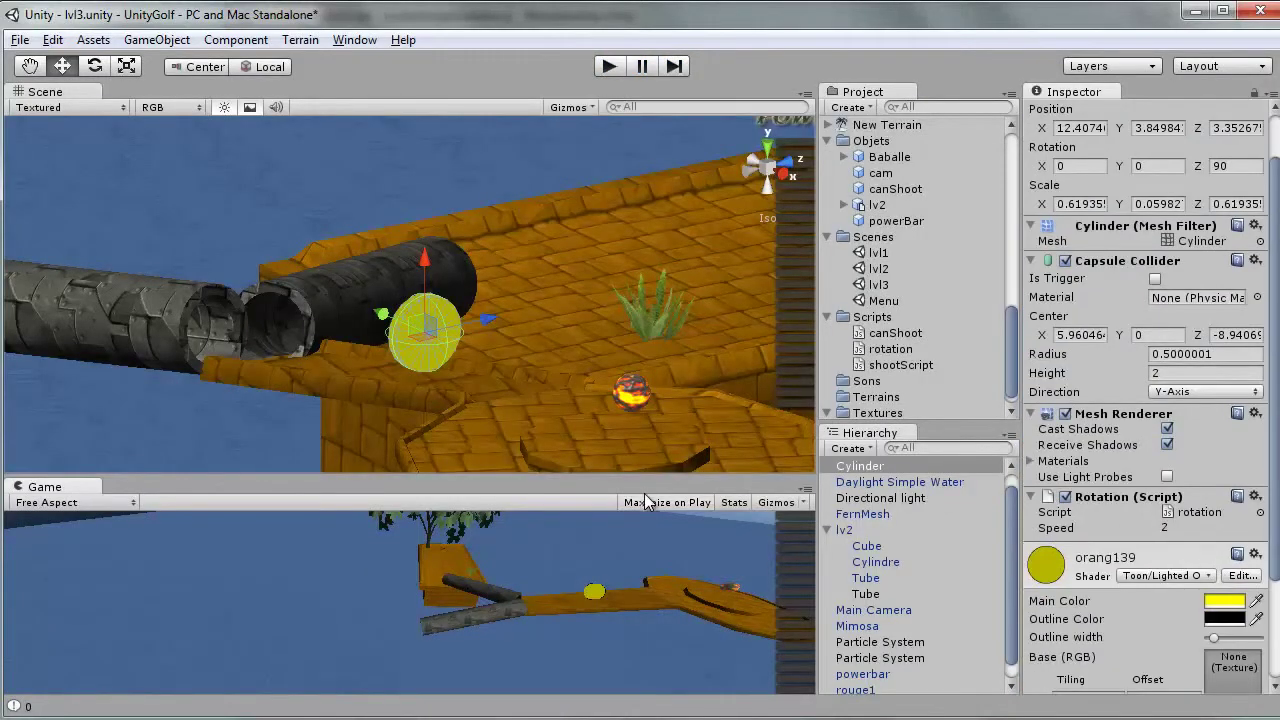
pyautogui.click(610, 66)
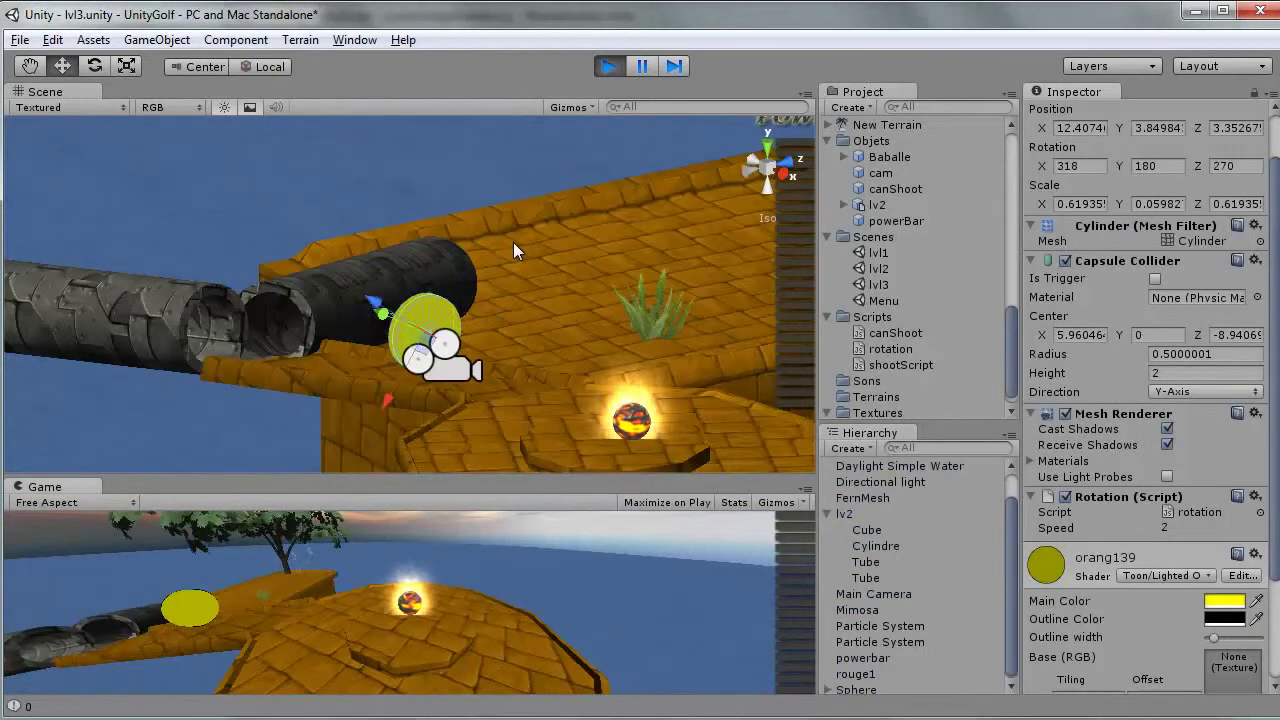
pyautogui.scroll(3, 440, 308)
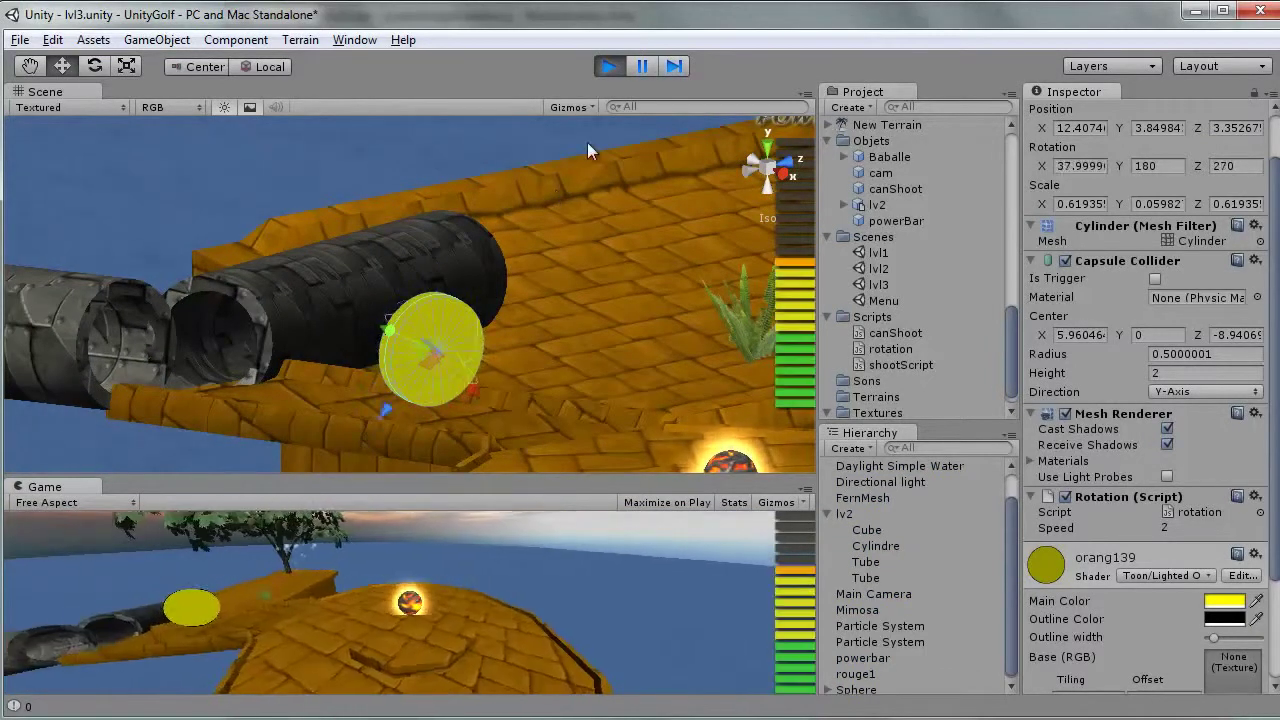
pyautogui.click(610, 66)
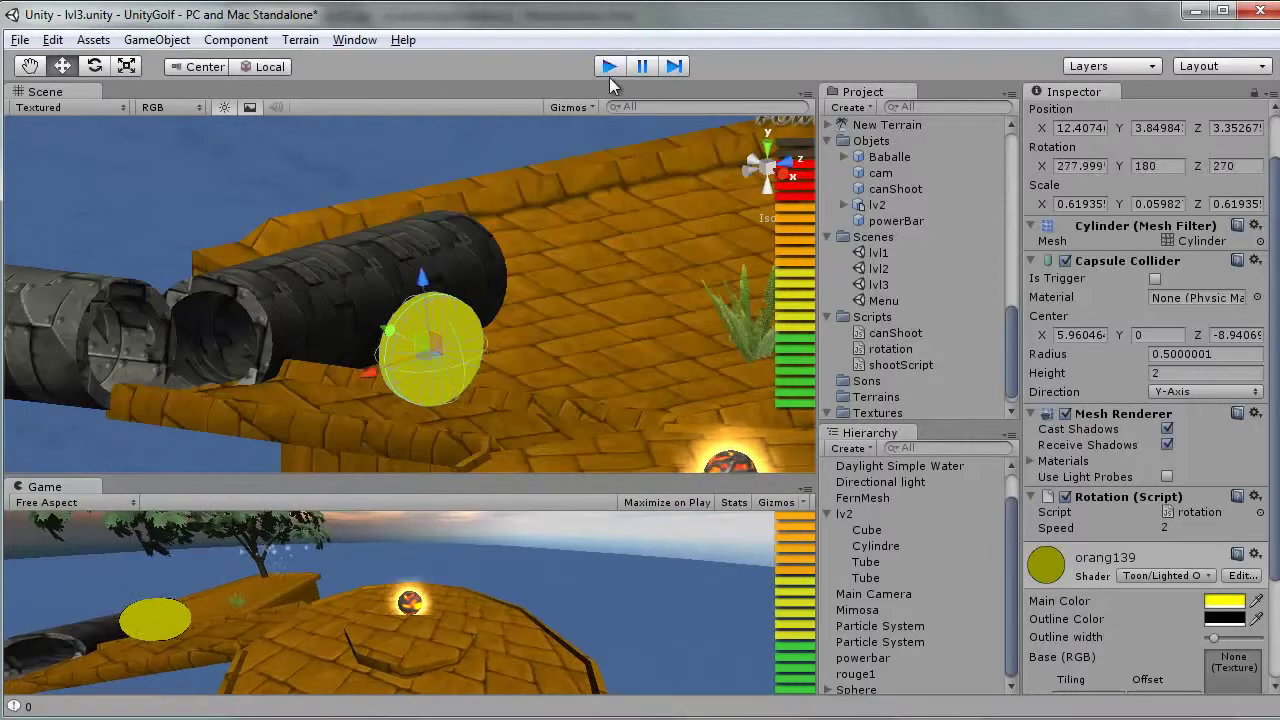
# Change rotation.js to Vector3(speed,0,0) so it spins about X, and save it
pyautogui.hotkey('alt', 'Tab')
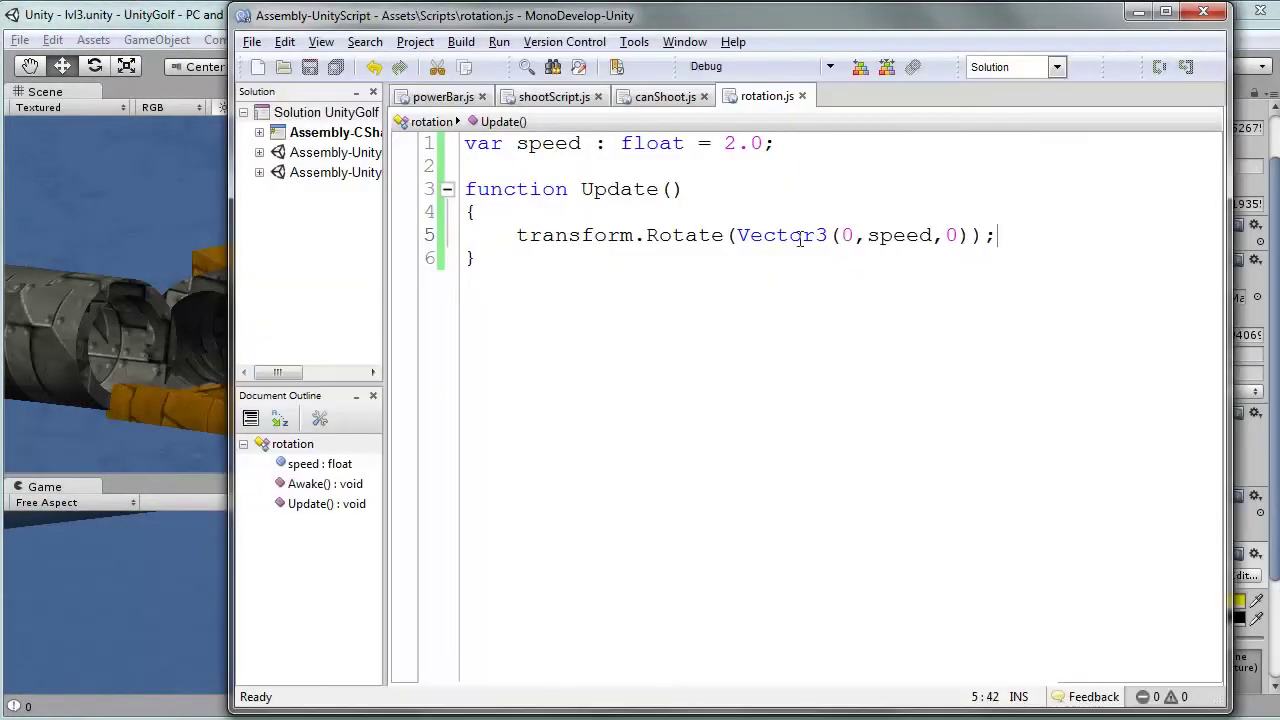
pyautogui.moveTo(933, 236); pyautogui.dragTo(876, 236)
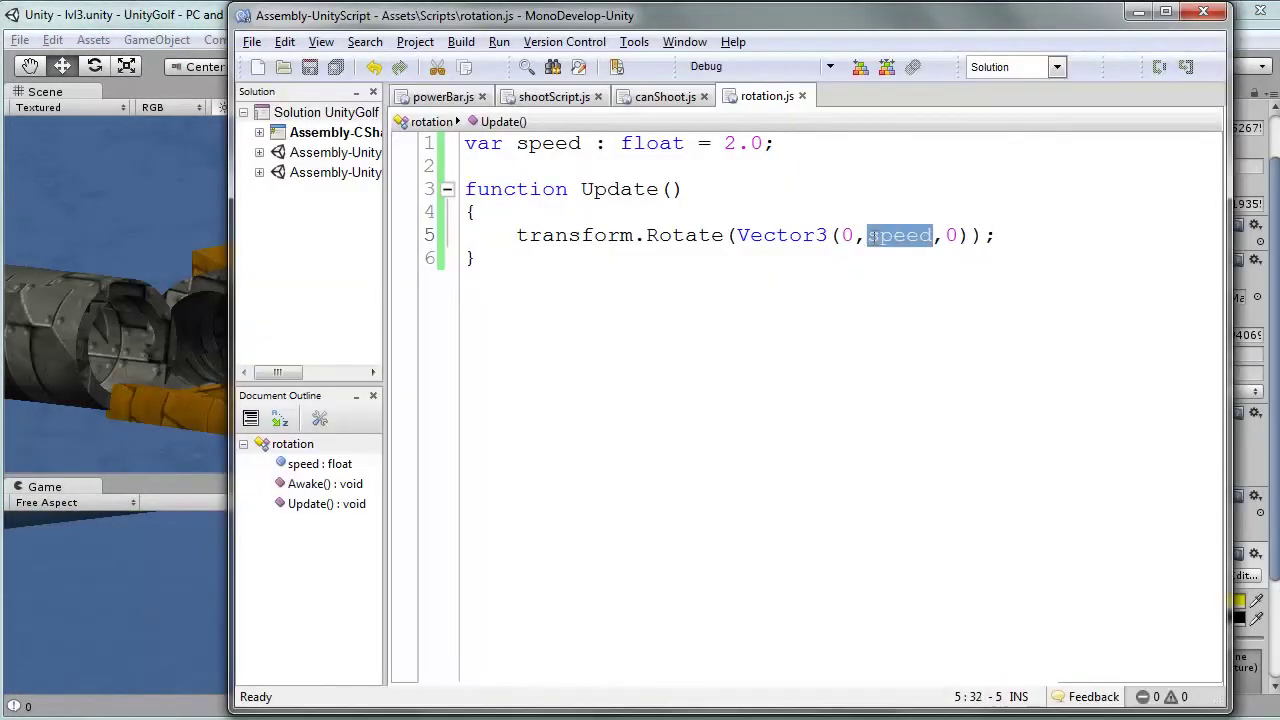
pyautogui.press('BackSpace')
pyautogui.write('0')
pyautogui.press('Left')
pyautogui.press('Left')
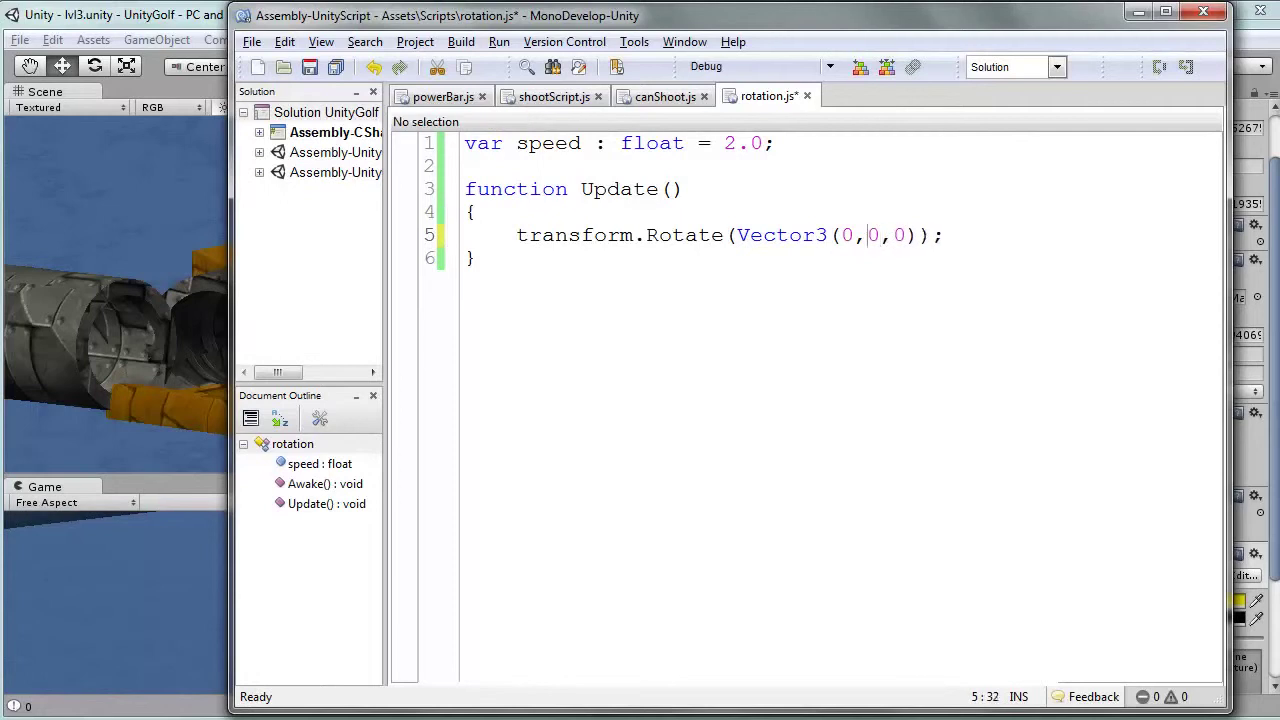
pyautogui.hotkey('ctrl', 'z')
pyautogui.hotkey('ctrl', 'z')
pyautogui.hotkey('ctrl', 's')
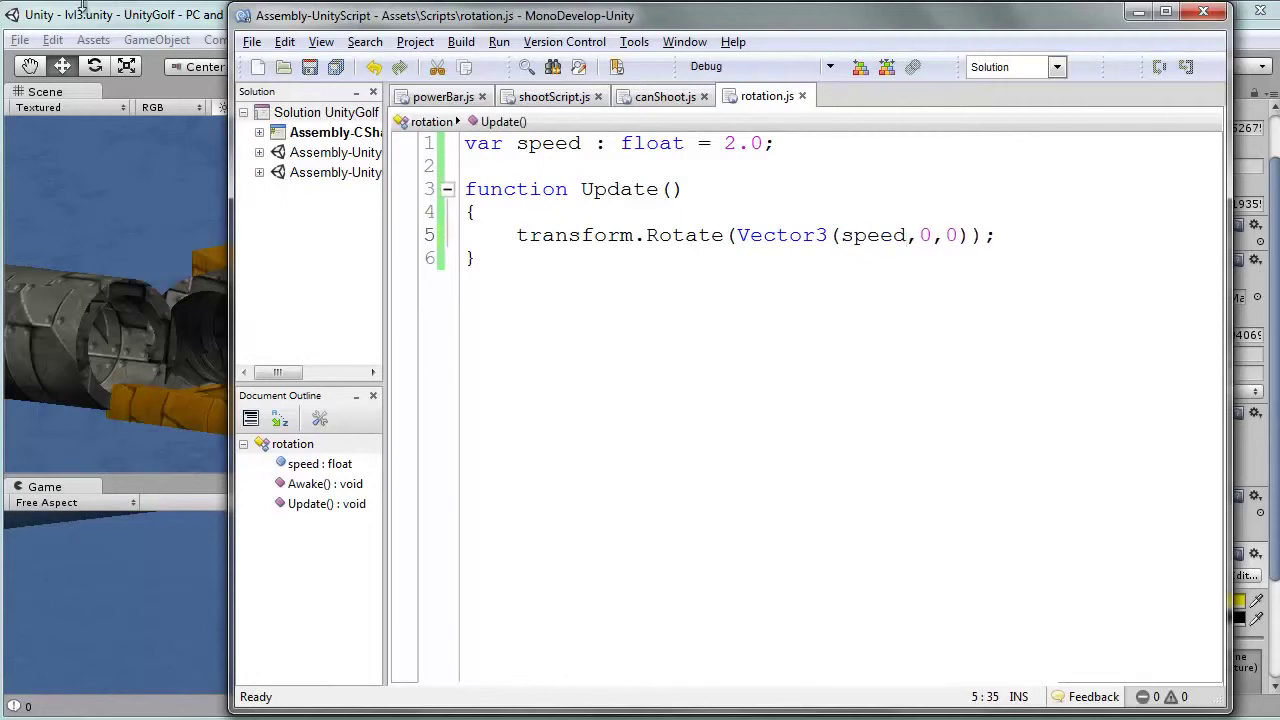
pyautogui.hotkey('alt', 'Tab')
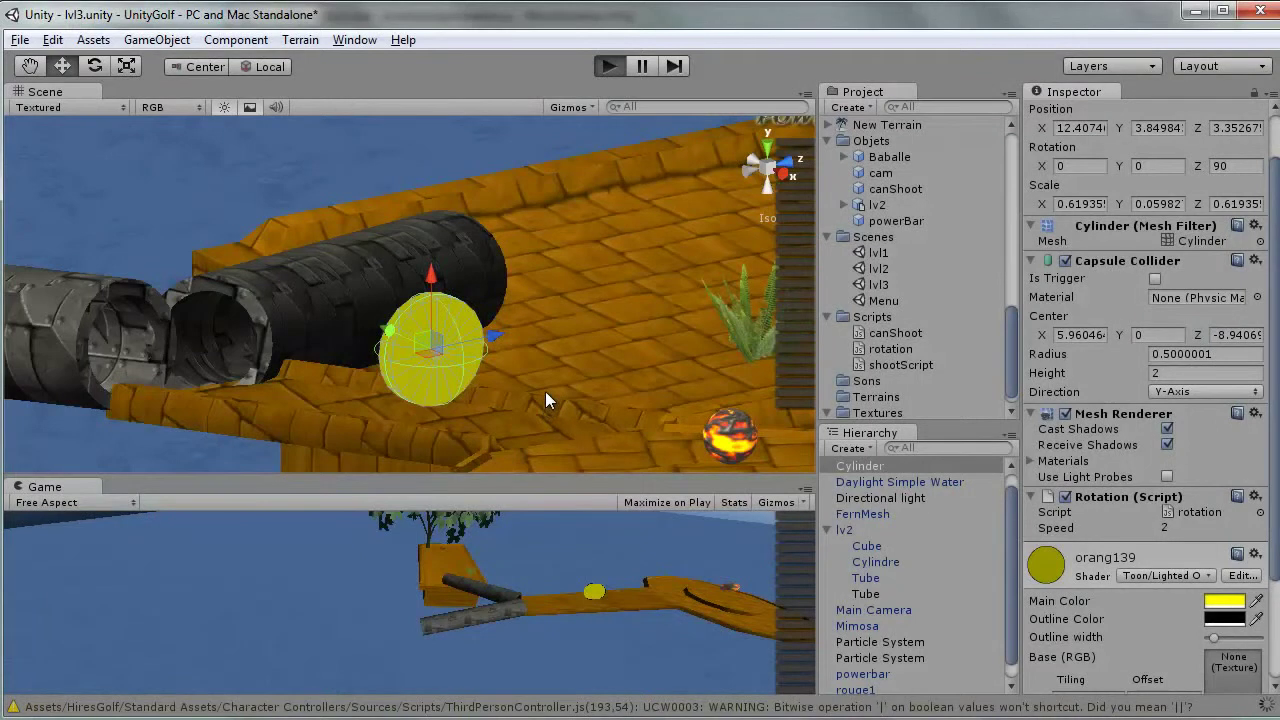
# Test-run the new X-axis spin, then scale the yellow coin down to about 0.52
pyautogui.click(608, 68)
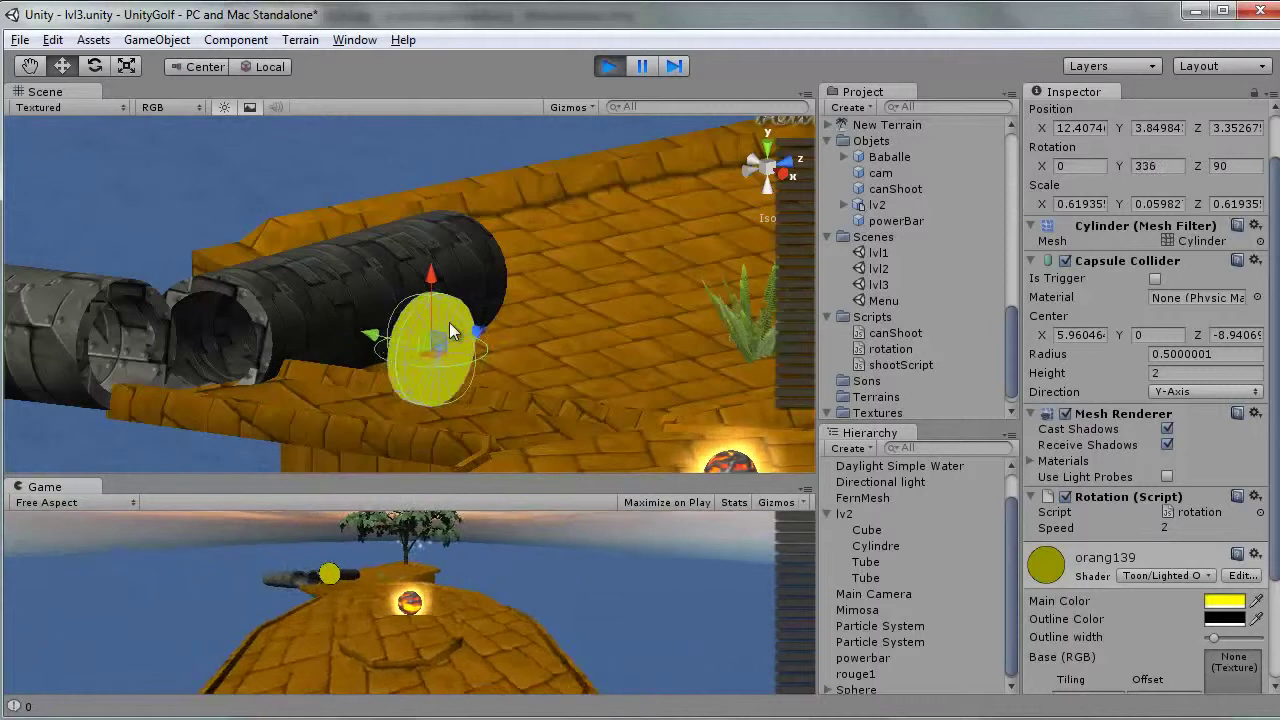
pyautogui.click(608, 66)
pyautogui.press('r')
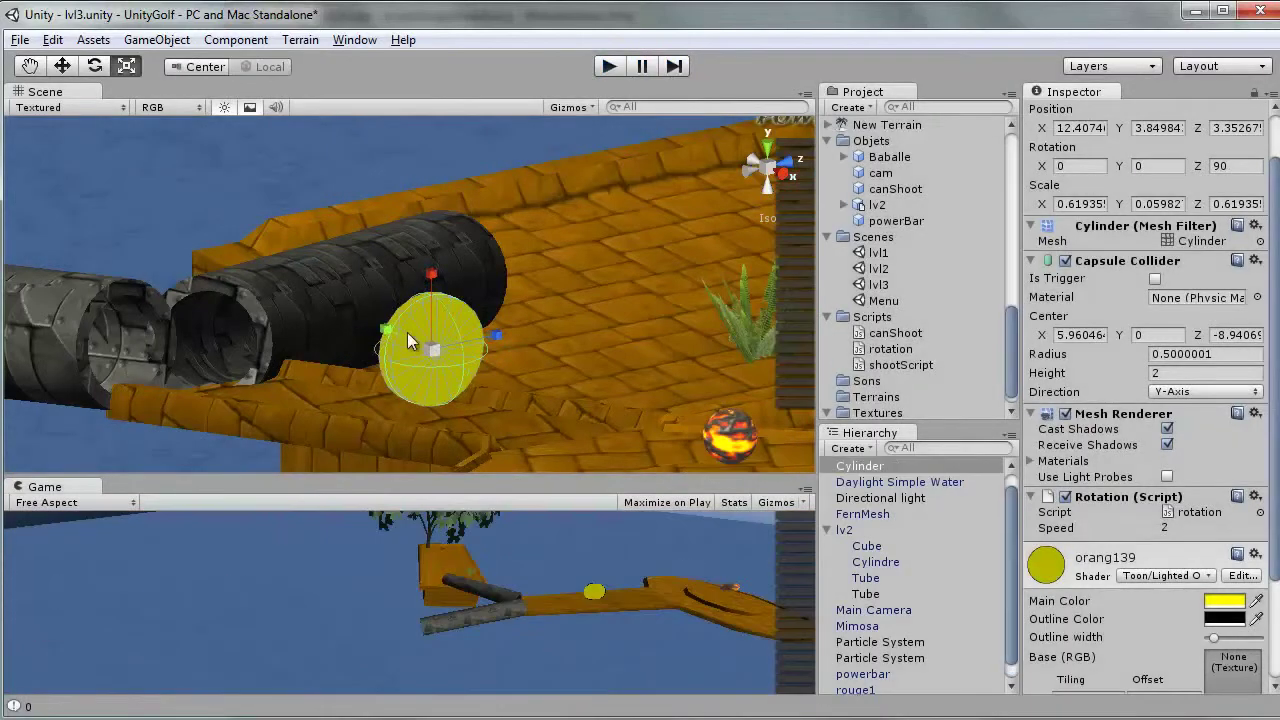
pyautogui.moveTo(434, 349); pyautogui.dragTo(433, 361)
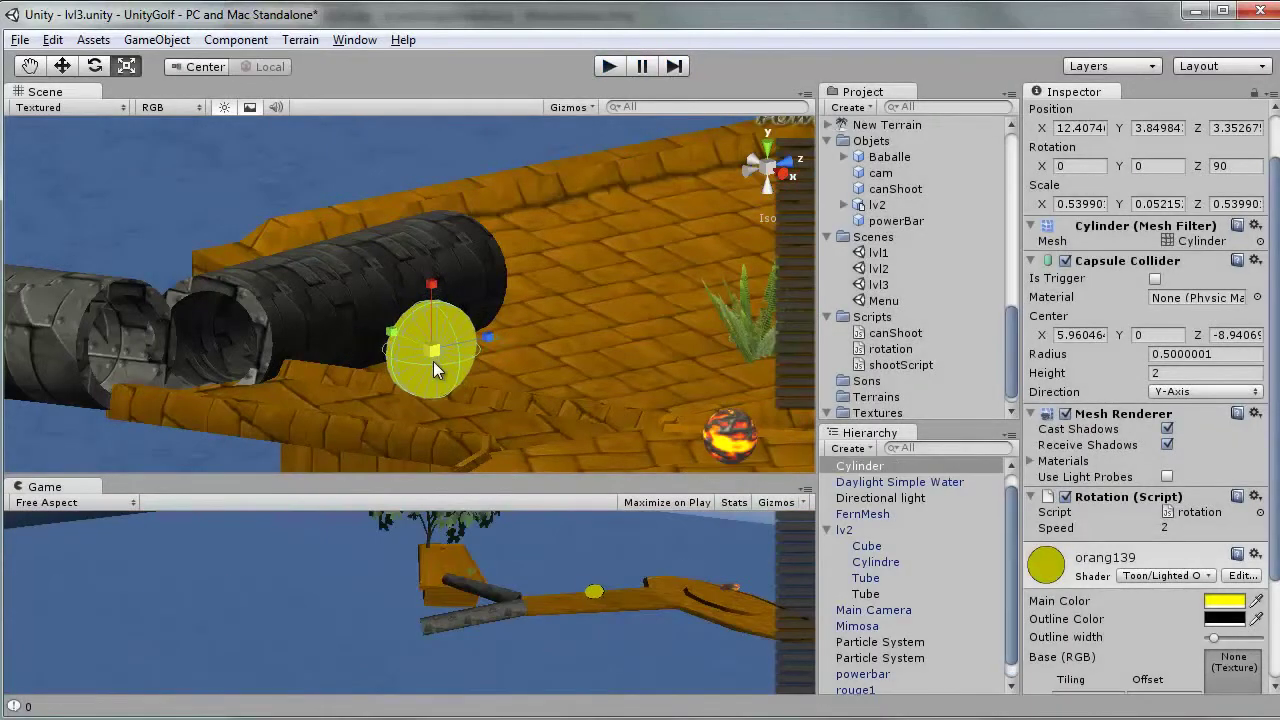
# Lower the coin slightly and replay the level with an enlarged Game view
pyautogui.click(72, 64)
pyautogui.moveTo(437, 275); pyautogui.dragTo(440, 280)
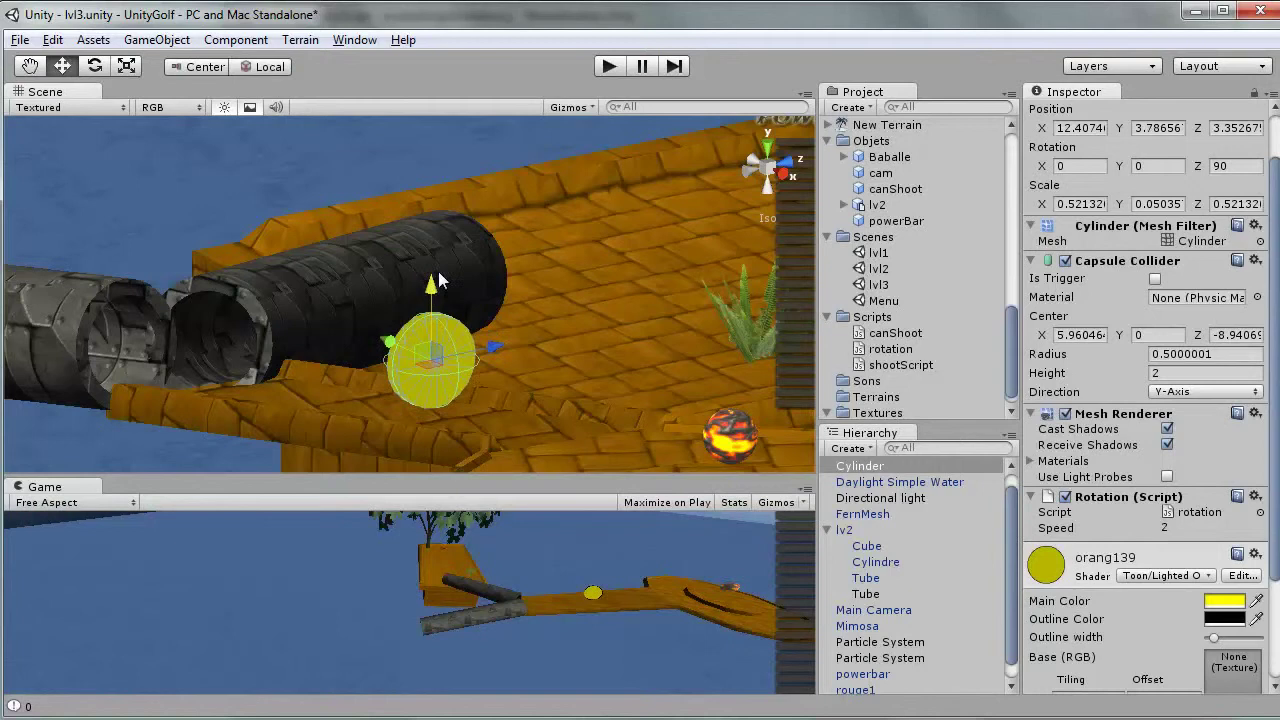
pyautogui.click(608, 66)
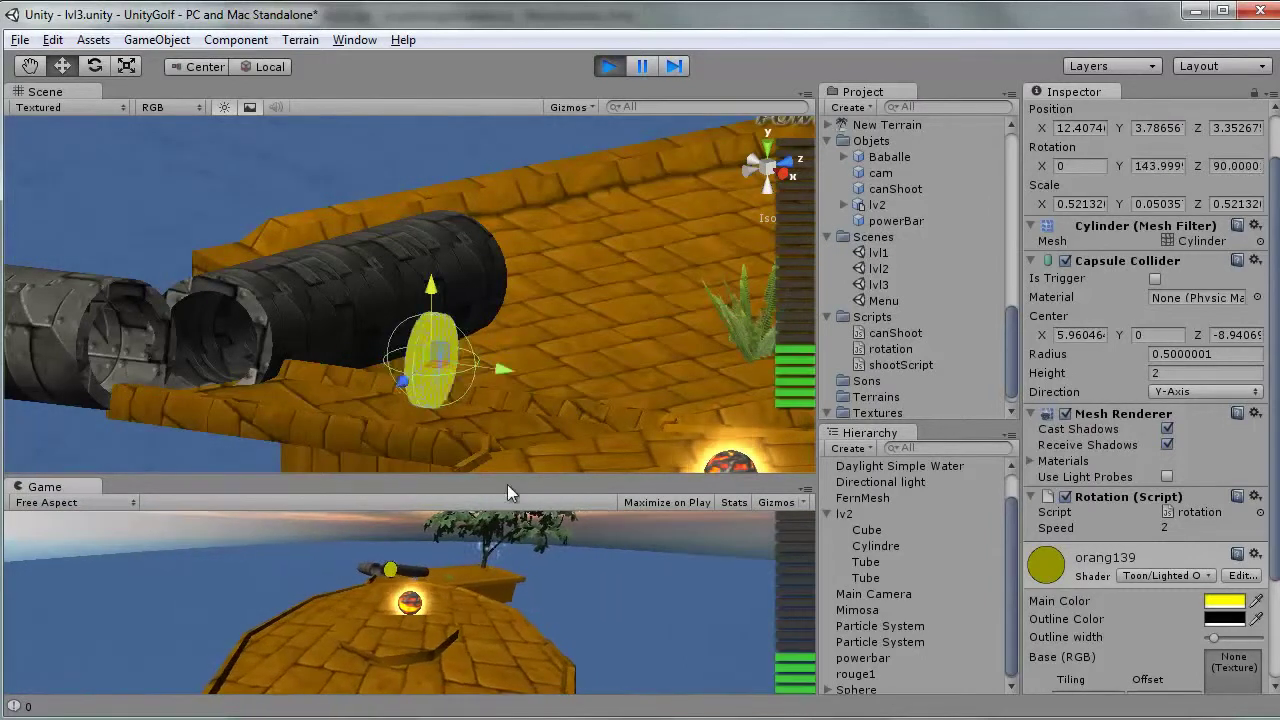
pyautogui.moveTo(507, 477); pyautogui.dragTo(586, 158)
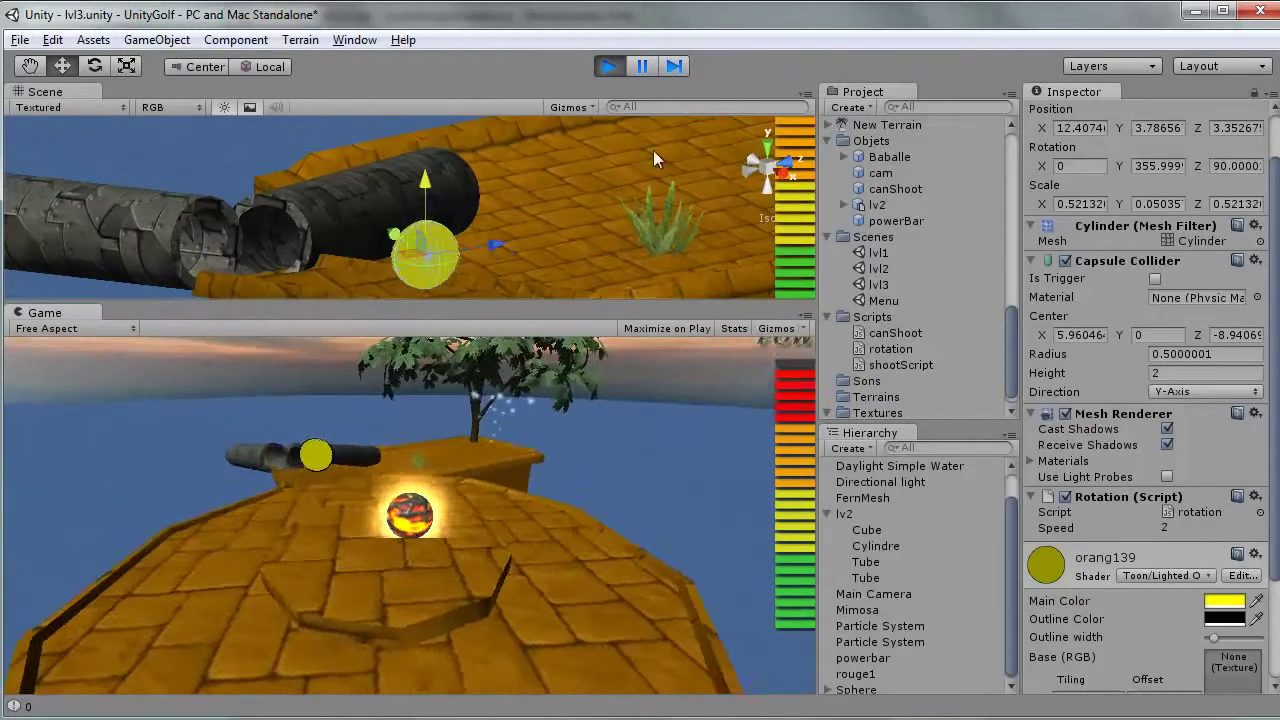
# Restart the level, fire the ball from the cannon twice past the coin, then stop
pyautogui.click(609, 66)
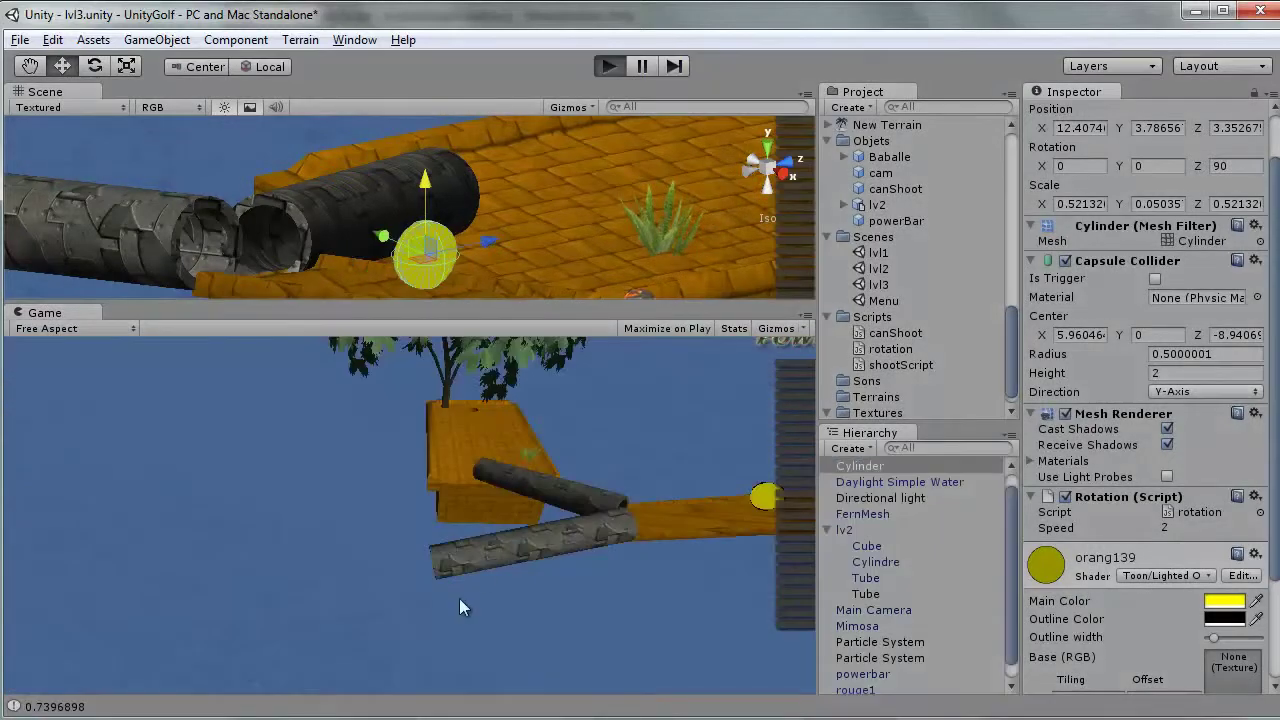
pyautogui.hotkey('ctrl', 'p')
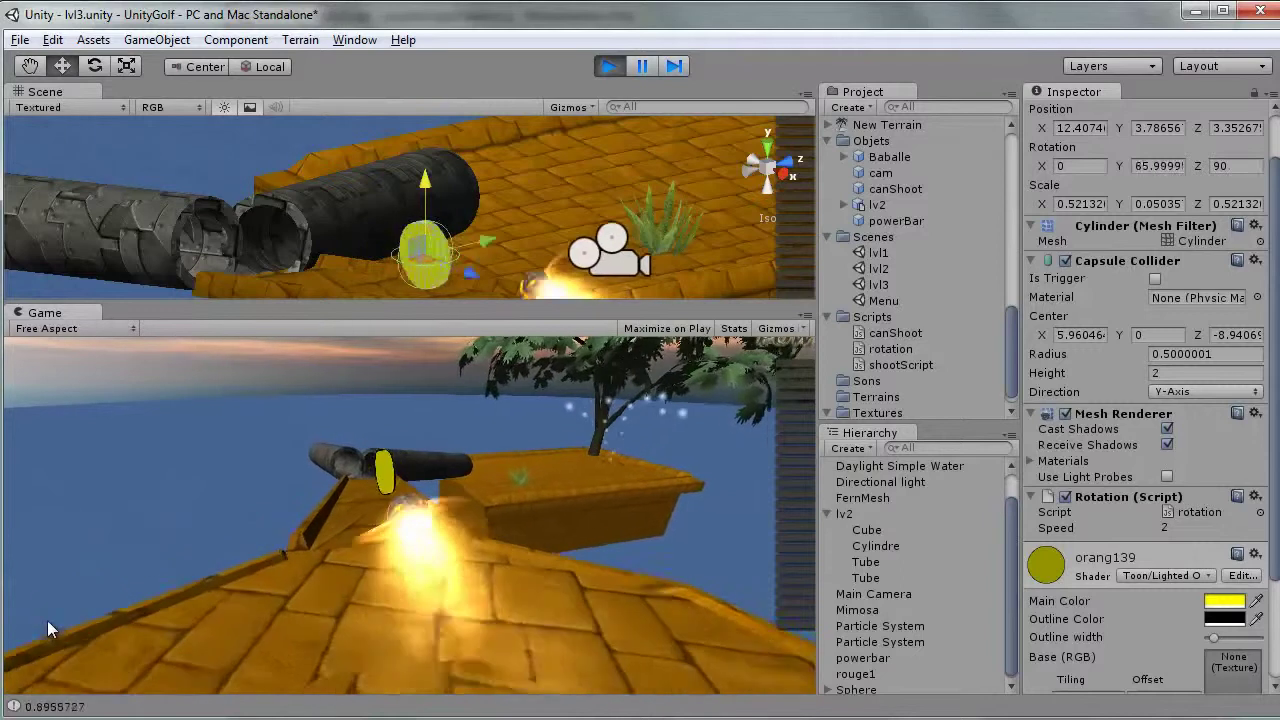
pyautogui.click(146, 666)
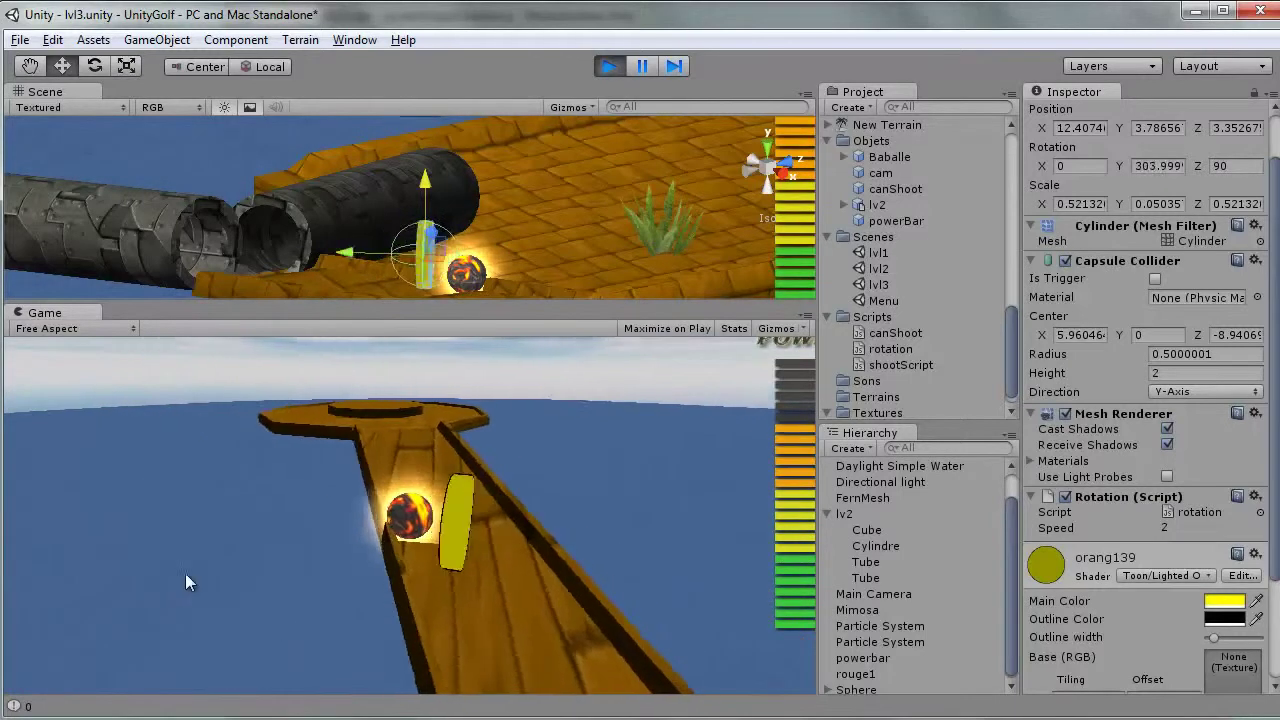
pyautogui.click(757, 578)
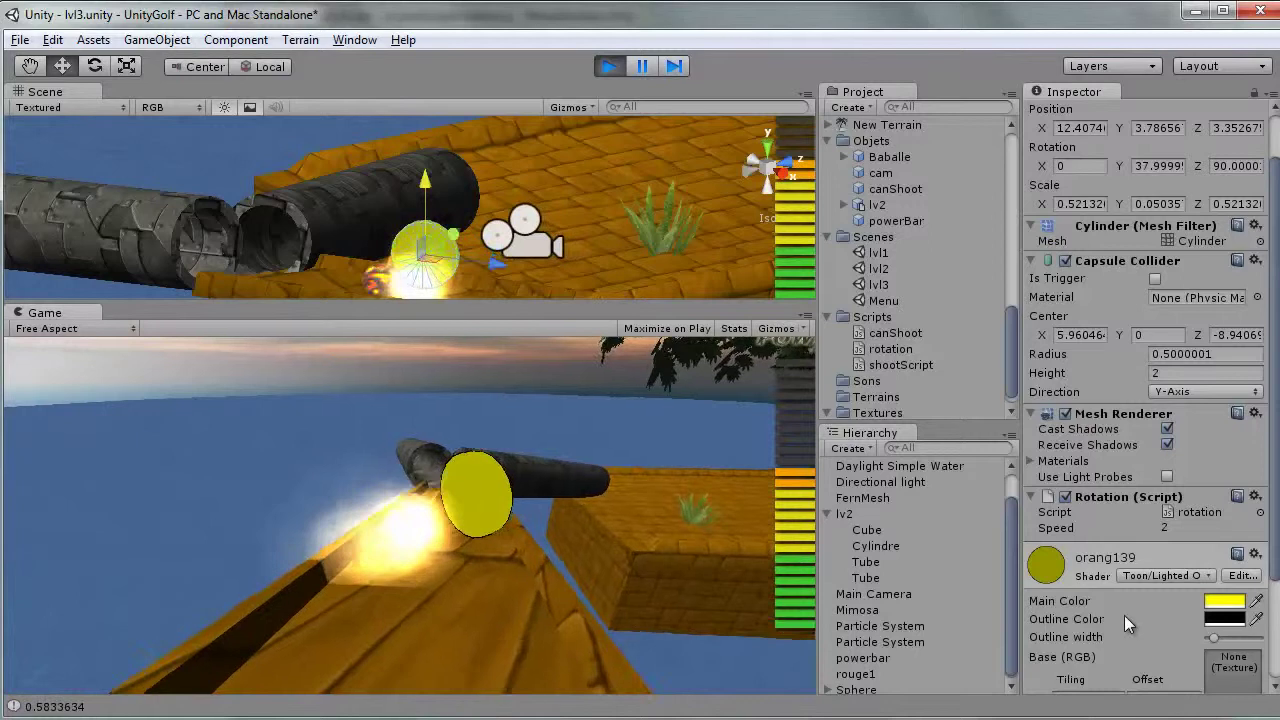
pyautogui.click(610, 67)
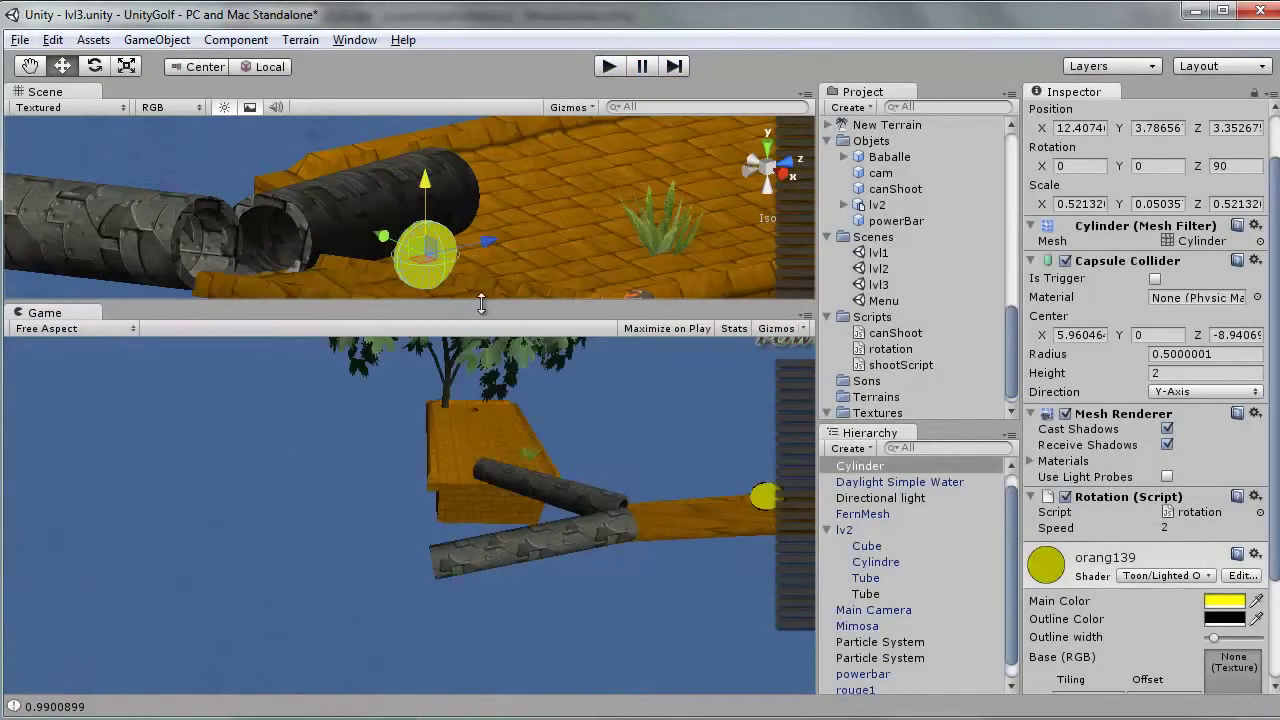
# Enlarge the Scene view, orbit around the black Tube, and reselect the yellow coin
pyautogui.moveTo(481, 305)
pyautogui.mouseDown()
pyautogui.moveTo(512, 384)
pyautogui.moveTo(397, 271)
pyautogui.mouseUp()
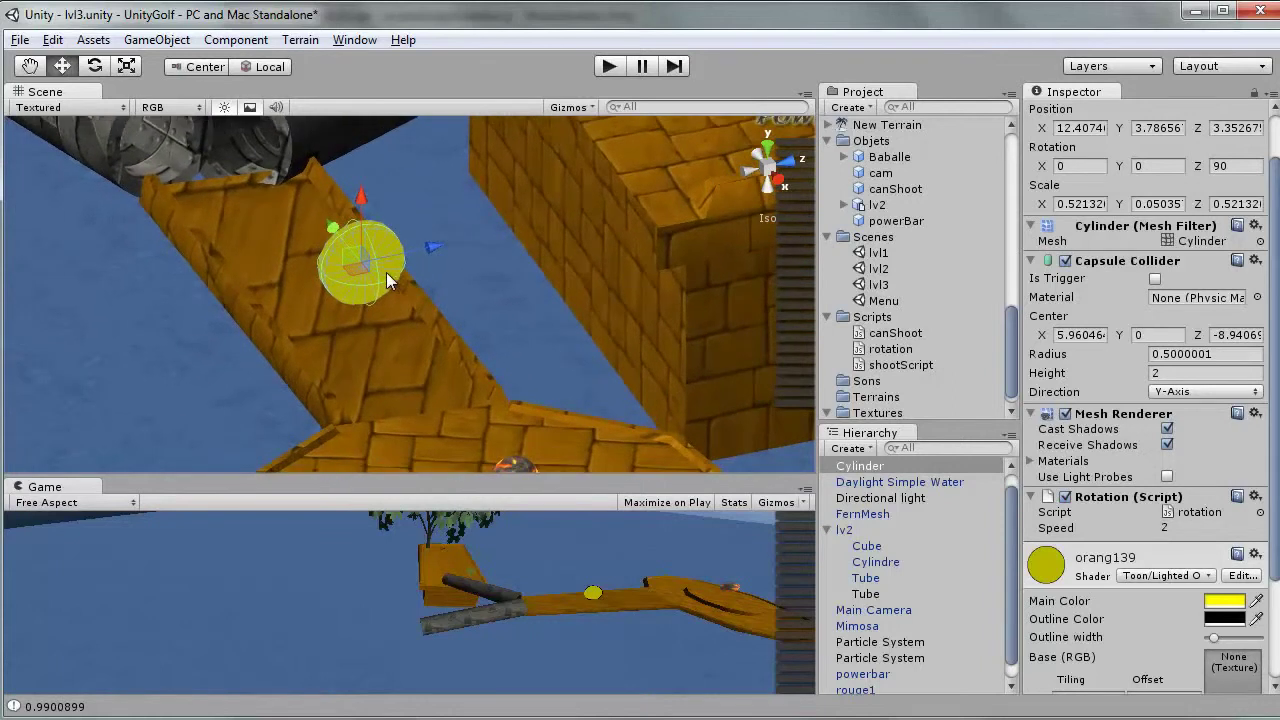
pyautogui.moveTo(386, 272)
pyautogui.keyDown('alt'); pyautogui.mouseDown()
pyautogui.moveTo(477, 235)
pyautogui.moveTo(418, 226)
pyautogui.moveTo(378, 272)
pyautogui.mouseUp(); pyautogui.keyUp('alt')
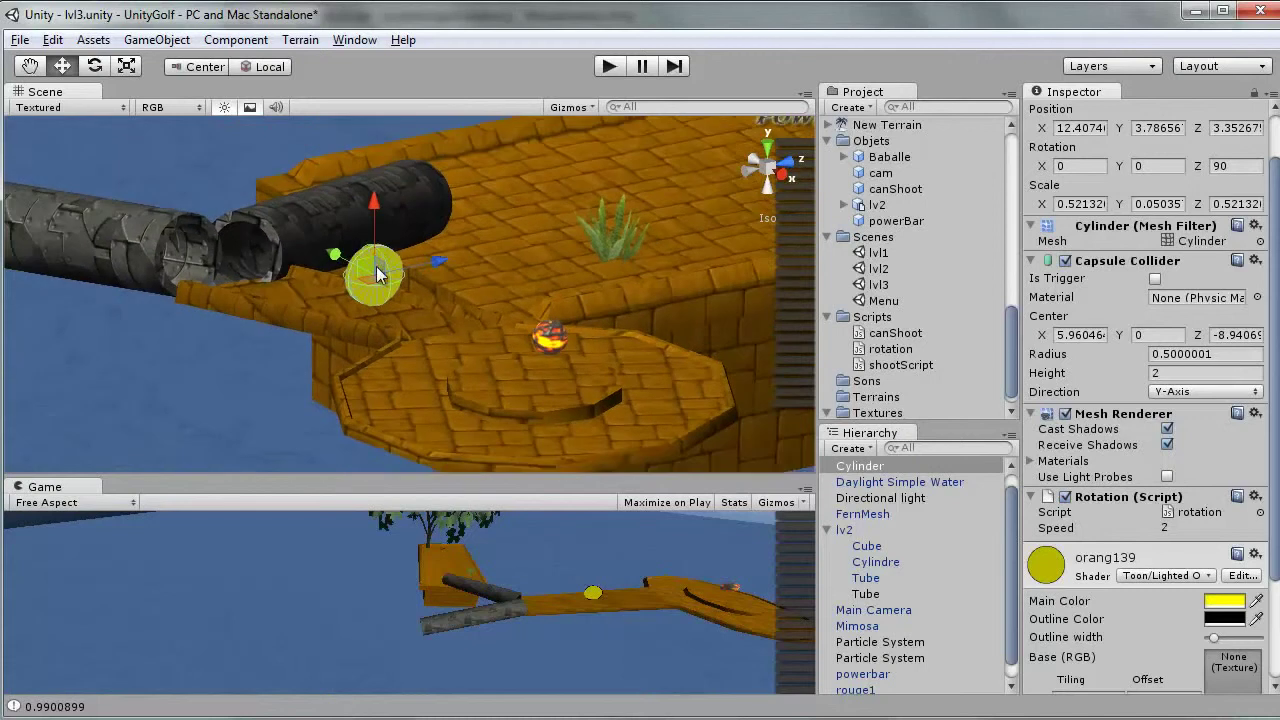
pyautogui.click(519, 223)
pyautogui.click(510, 235)
pyautogui.click(250, 220)
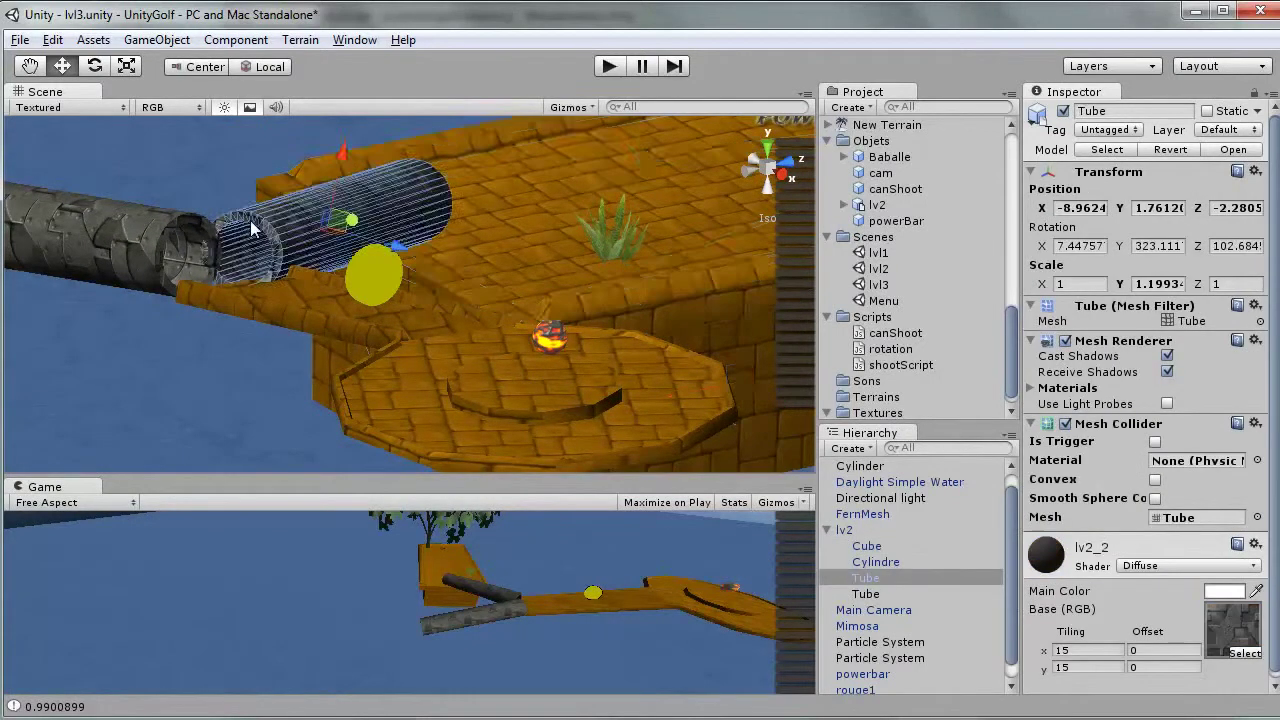
pyautogui.moveTo(250, 220)
pyautogui.keyDown('alt'); pyautogui.mouseDown()
pyautogui.moveTo(518, 249)
pyautogui.moveTo(490, 259)
pyautogui.moveTo(416, 204)
pyautogui.mouseUp(); pyautogui.keyUp('alt')
pyautogui.moveTo(261, 341)
pyautogui.keyDown('alt'); pyautogui.mouseDown()
pyautogui.moveTo(94, 312)
pyautogui.moveTo(183, 330)
pyautogui.moveTo(174, 336)
pyautogui.moveTo(213, 357)
pyautogui.mouseUp(); pyautogui.keyUp('alt')
pyautogui.click(378, 280)
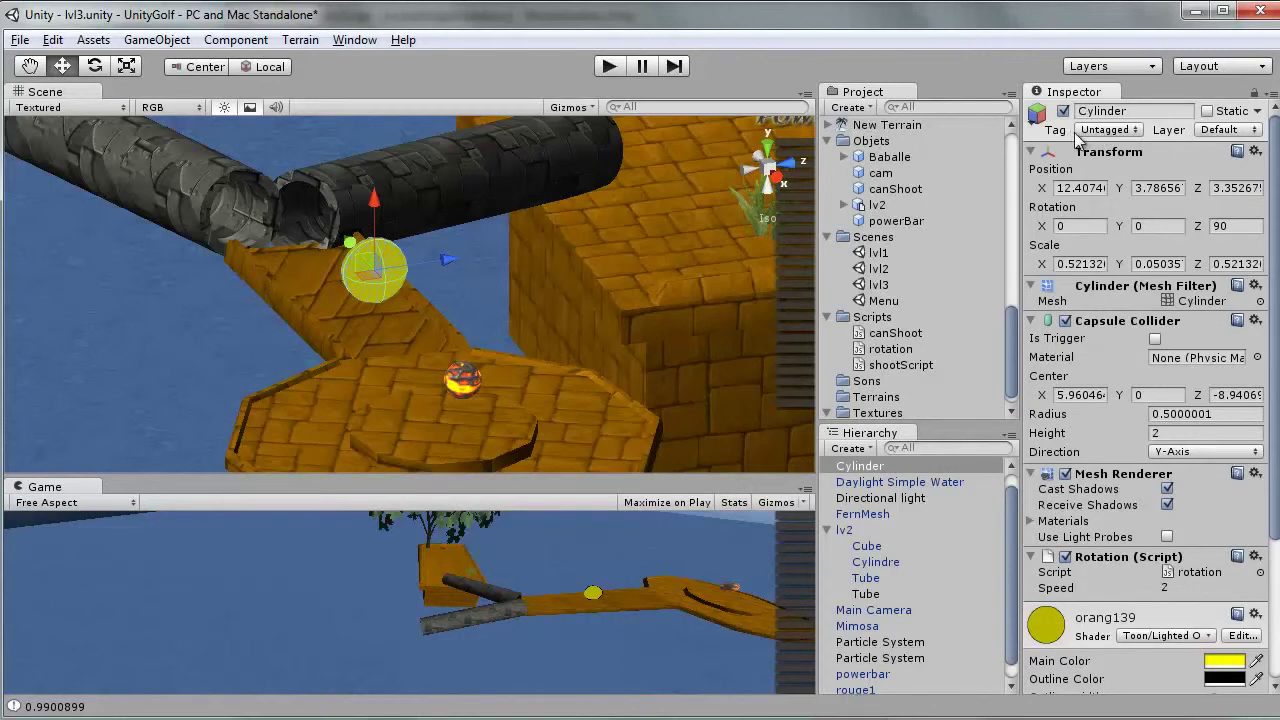
# Add a new tag named piece in the Element 11 slot of the tag list
pyautogui.click(1133, 131)
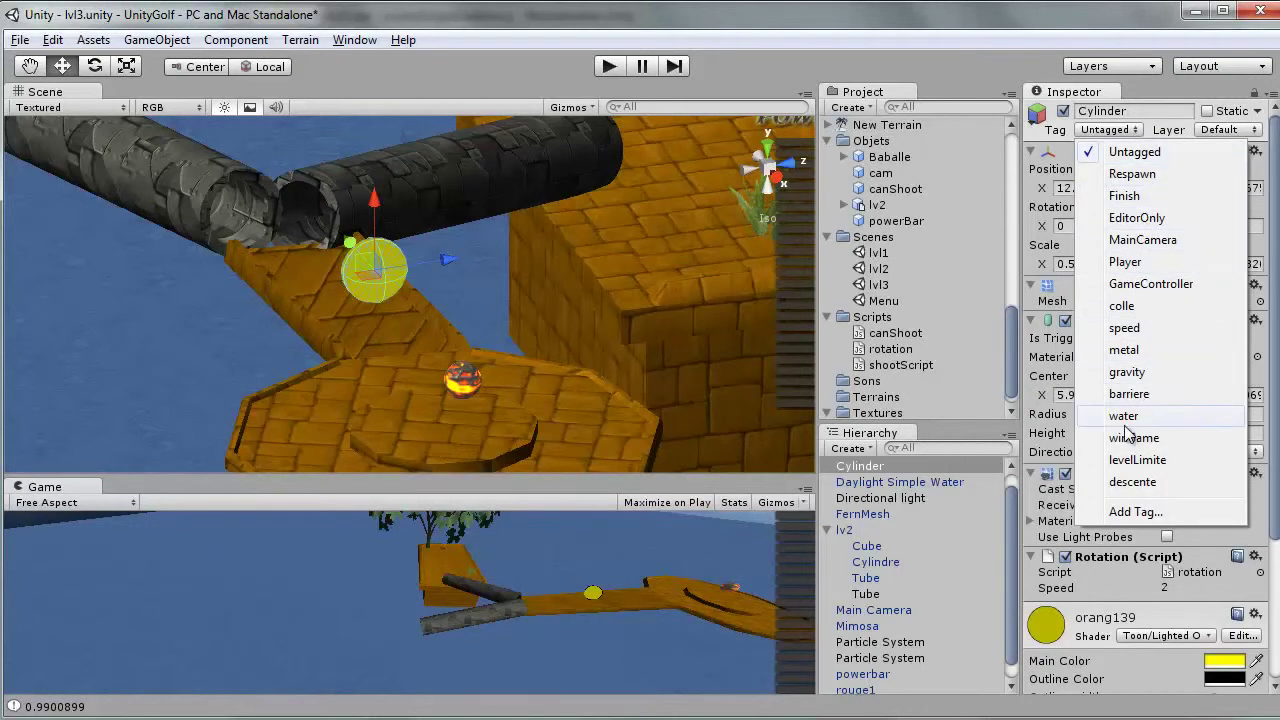
pyautogui.click(1138, 511)
pyautogui.click(1028, 159)
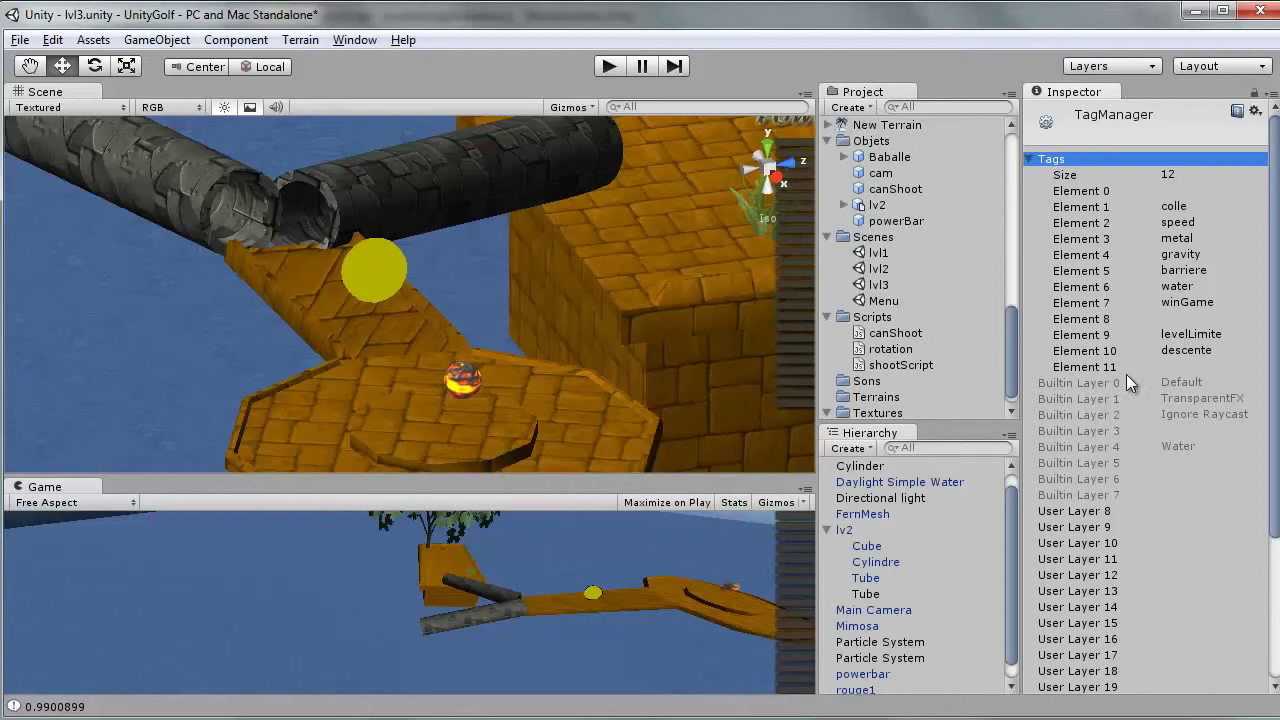
pyautogui.click(1176, 366)
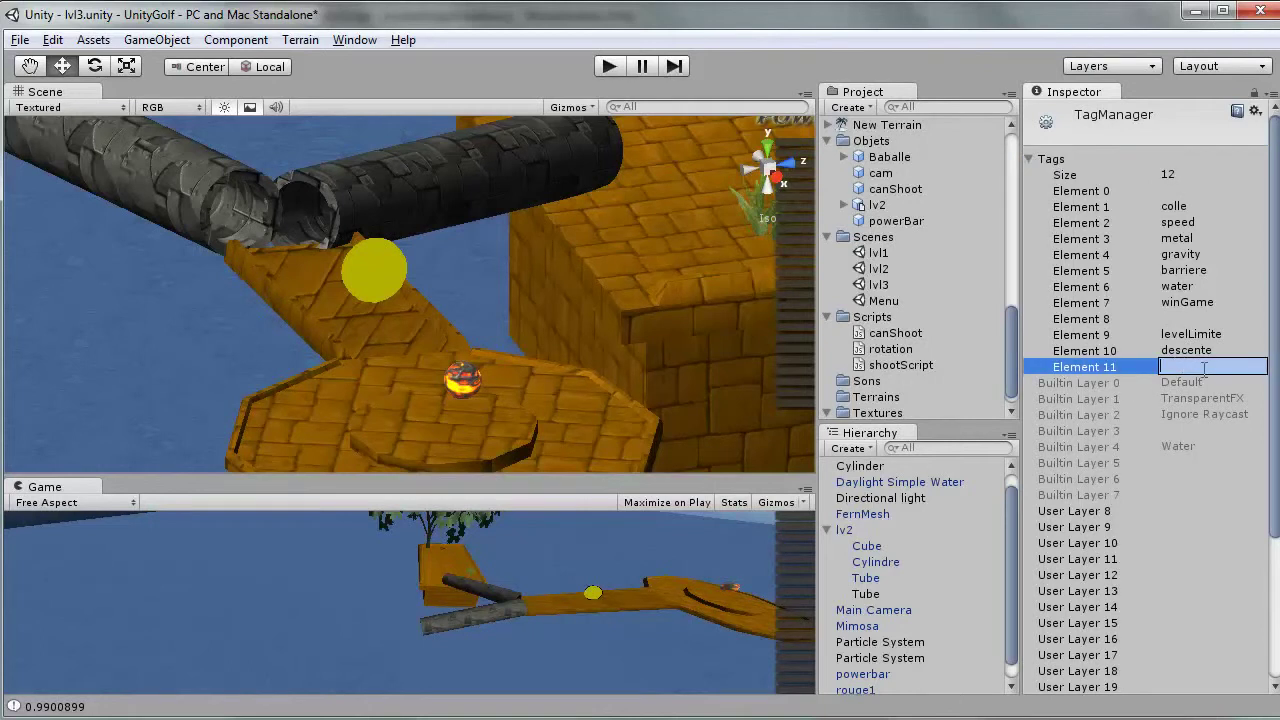
pyautogui.write('piece')
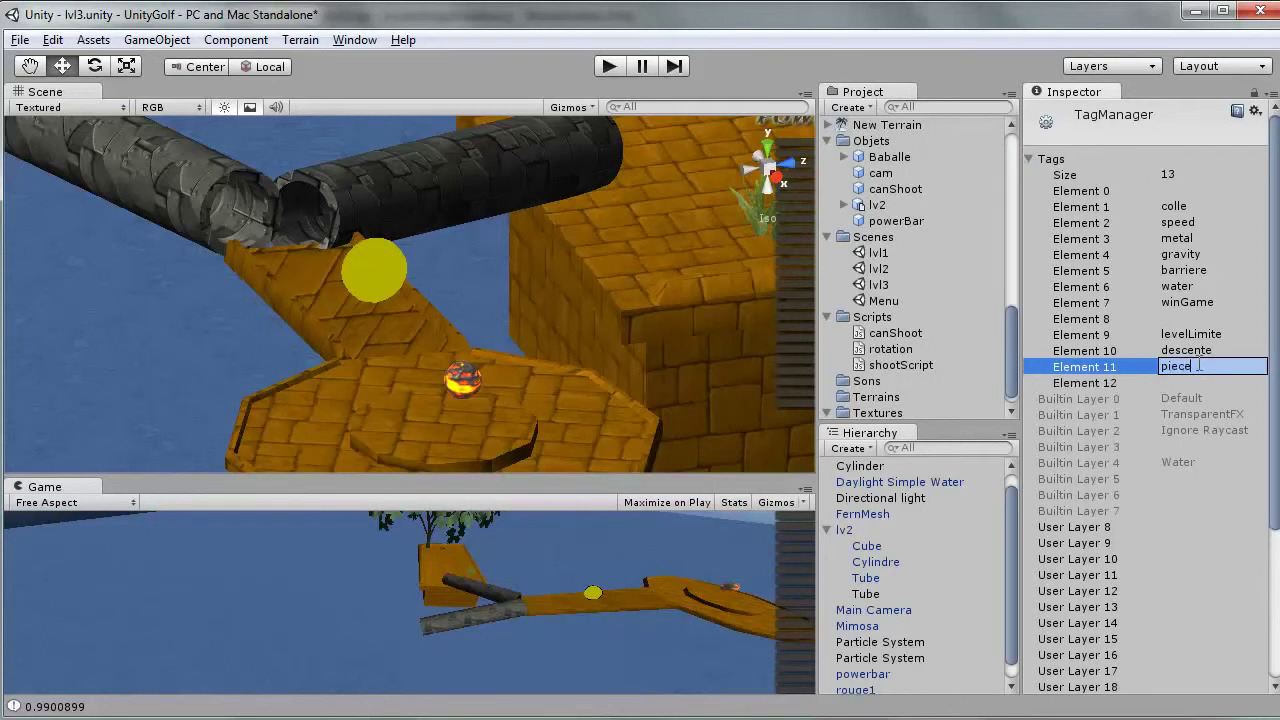
pyautogui.press('Return')
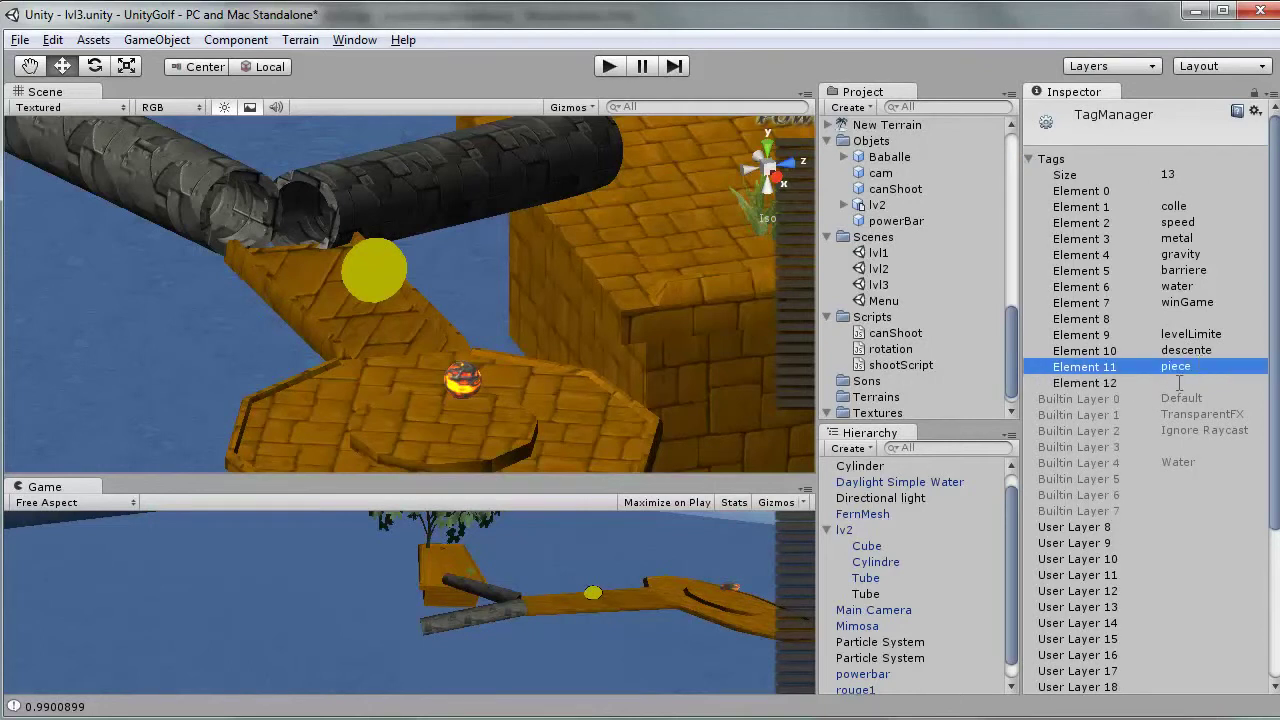
pyautogui.click(1180, 383)
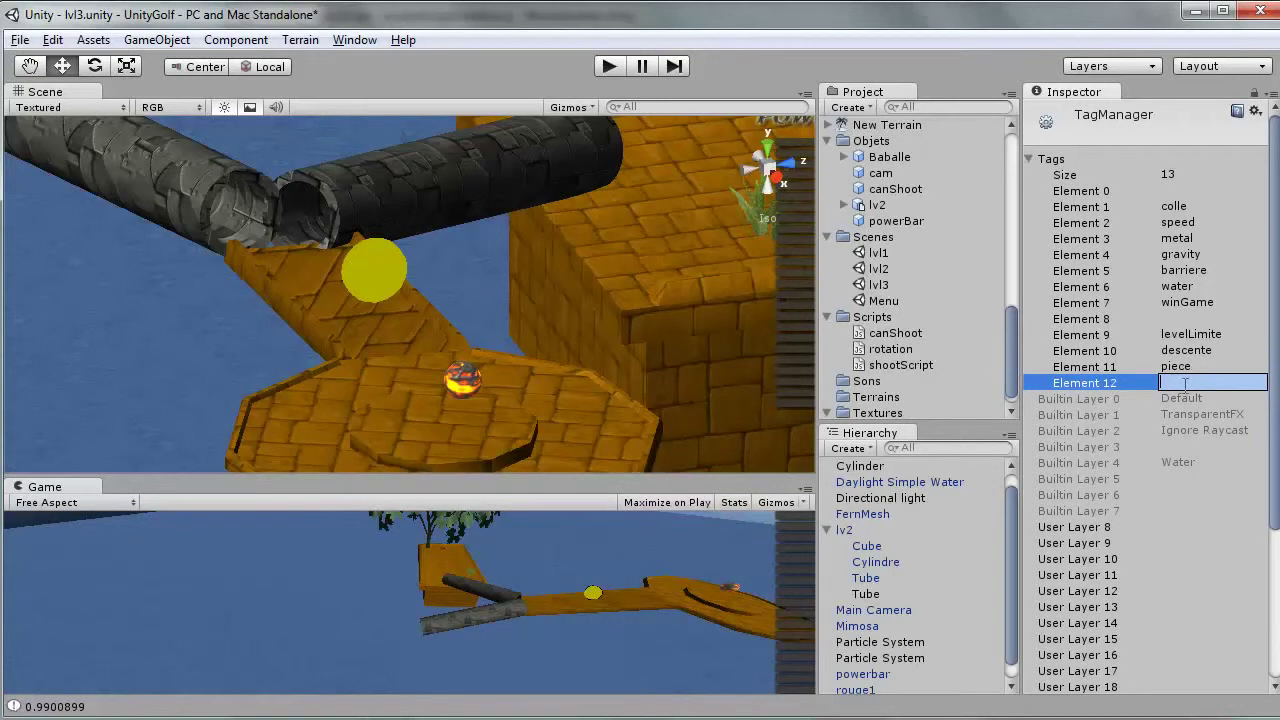
# Set the yellow coin's Tag to piece
pyautogui.click(383, 271)
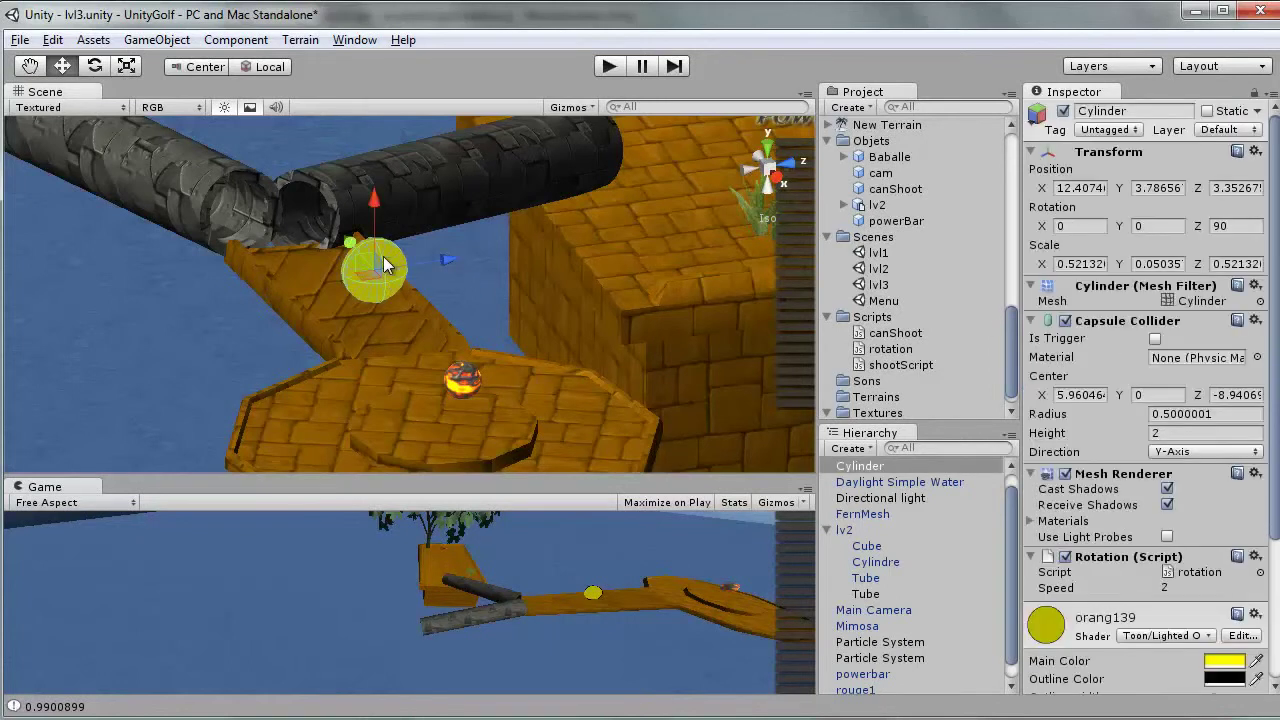
pyautogui.click(1132, 131)
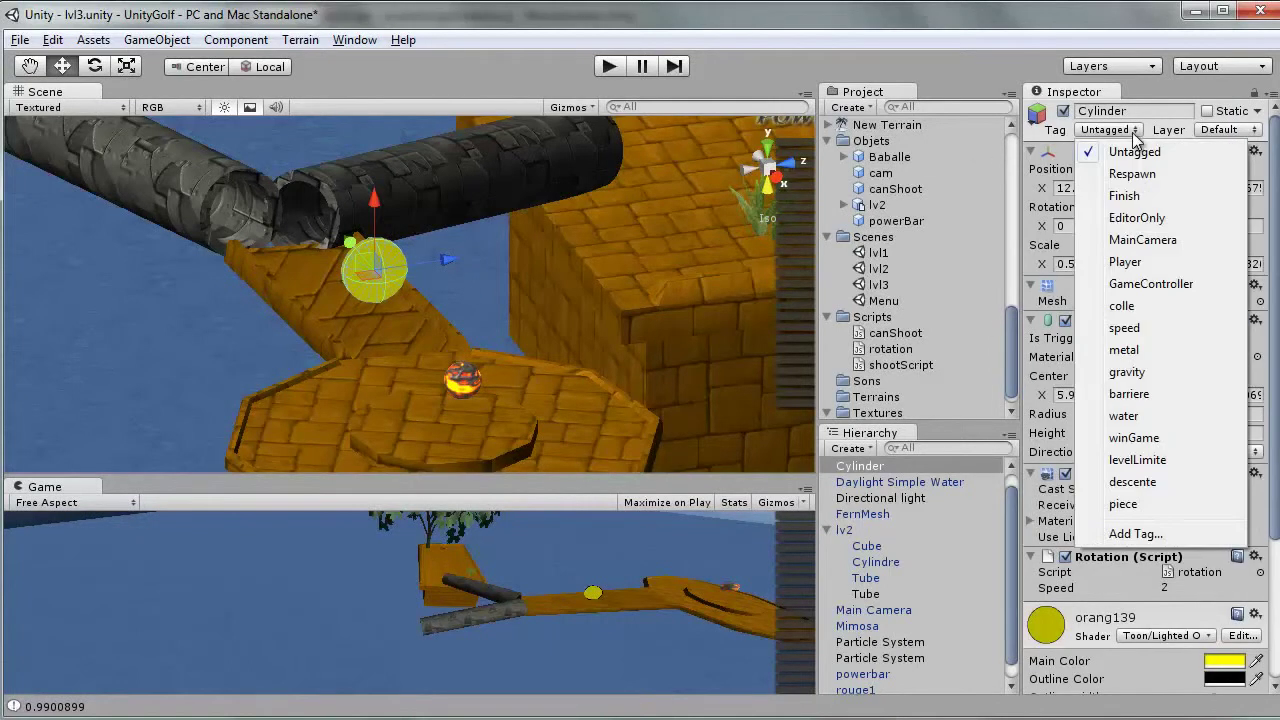
pyautogui.click(1130, 505)
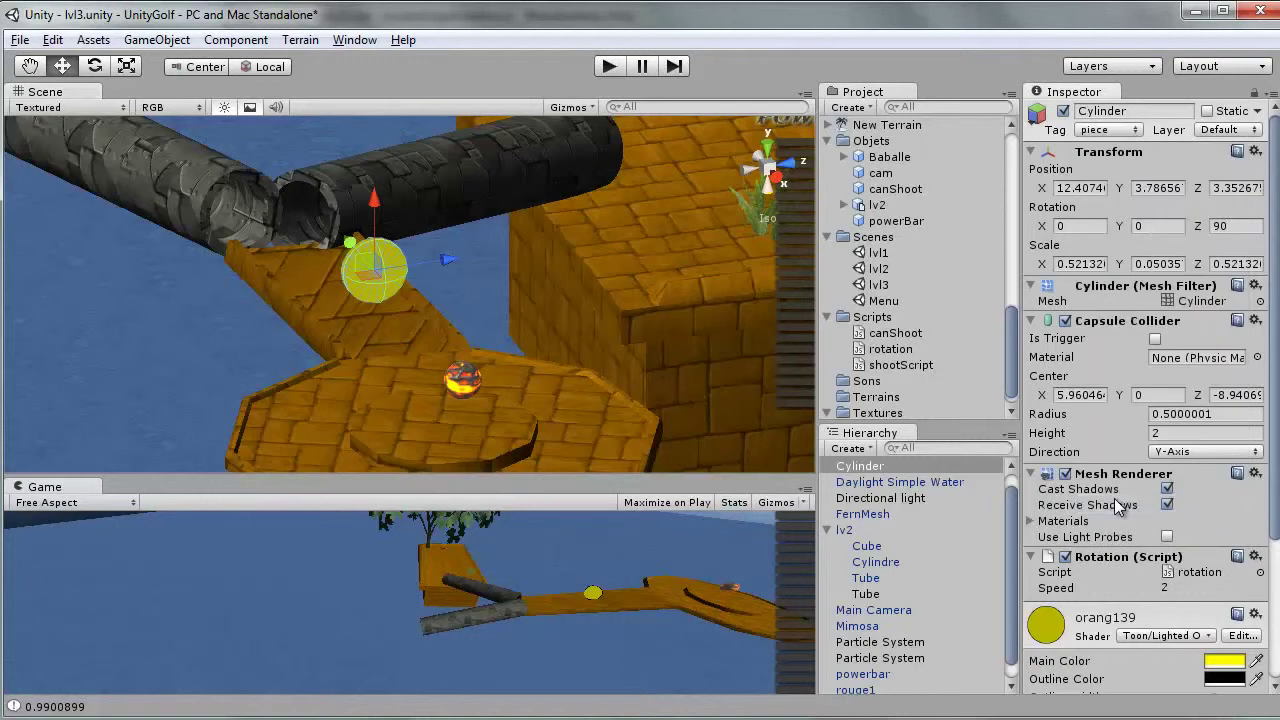
# Rename the Cylinder to Piece and create an empty Piece prefab in Objets
pyautogui.click(872, 468)
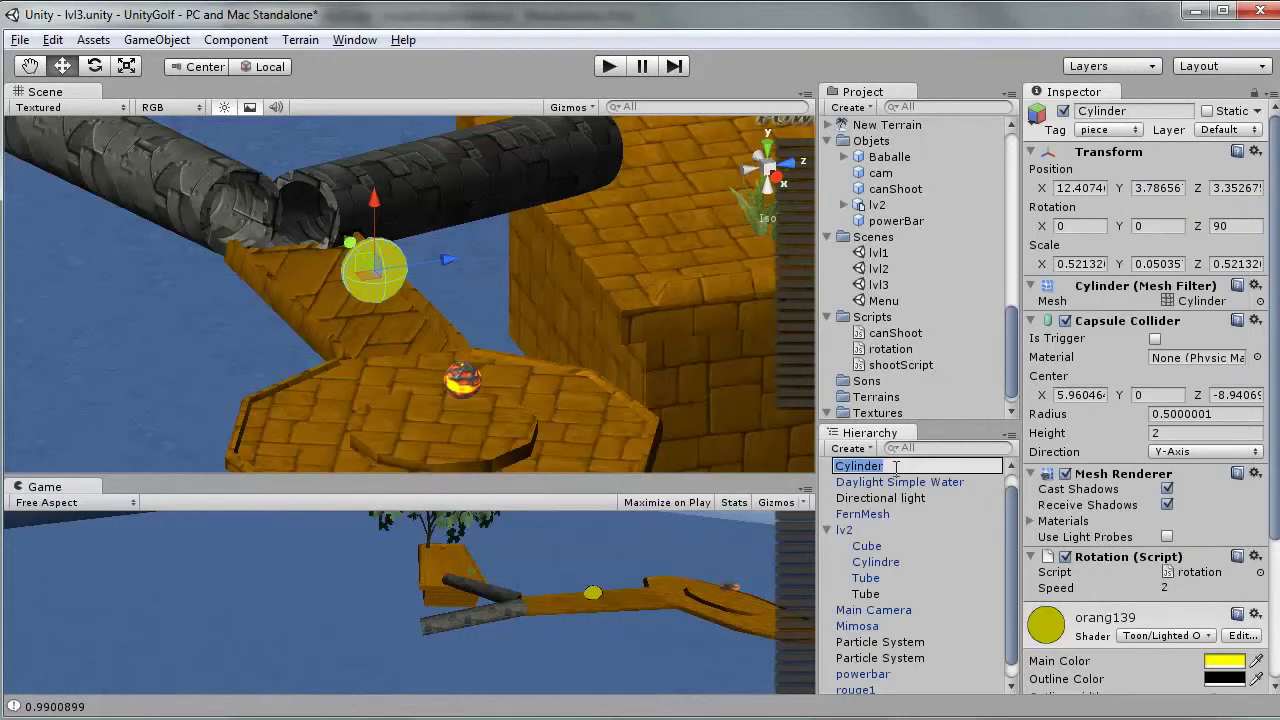
pyautogui.write('Piece')
pyautogui.press('Return')
pyautogui.click(882, 146)
pyautogui.click(870, 109)
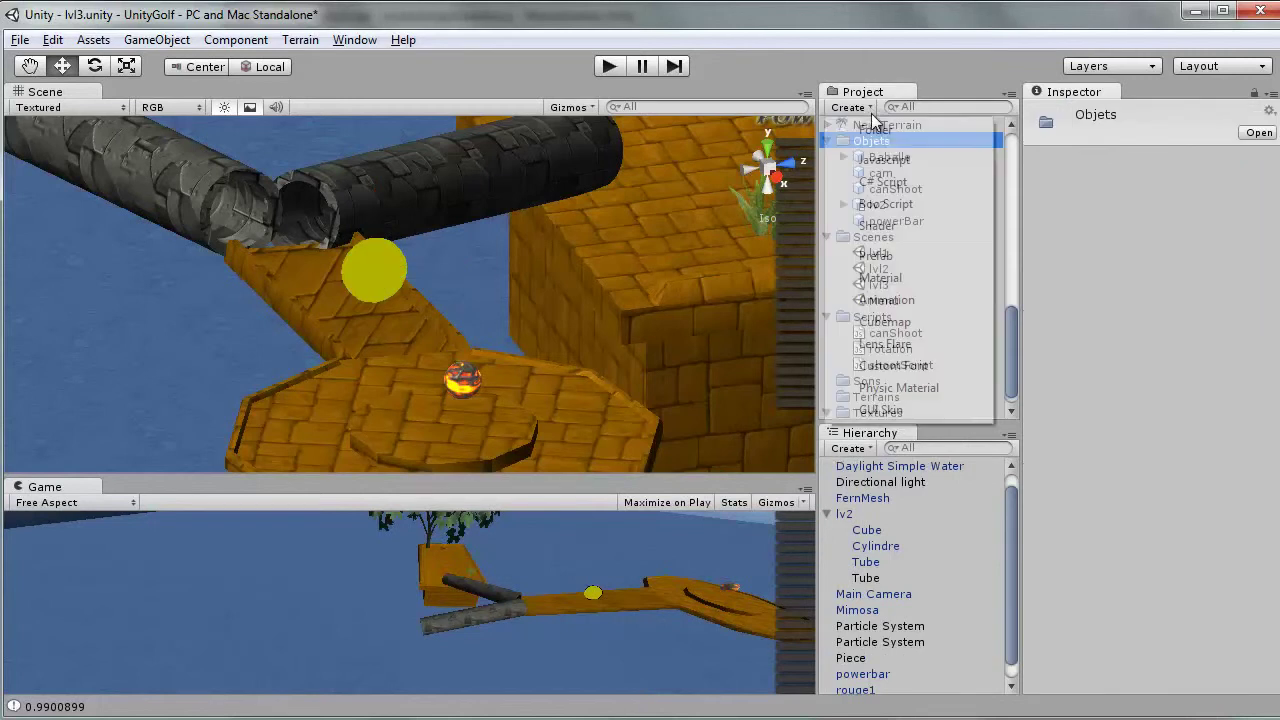
pyautogui.click(887, 254)
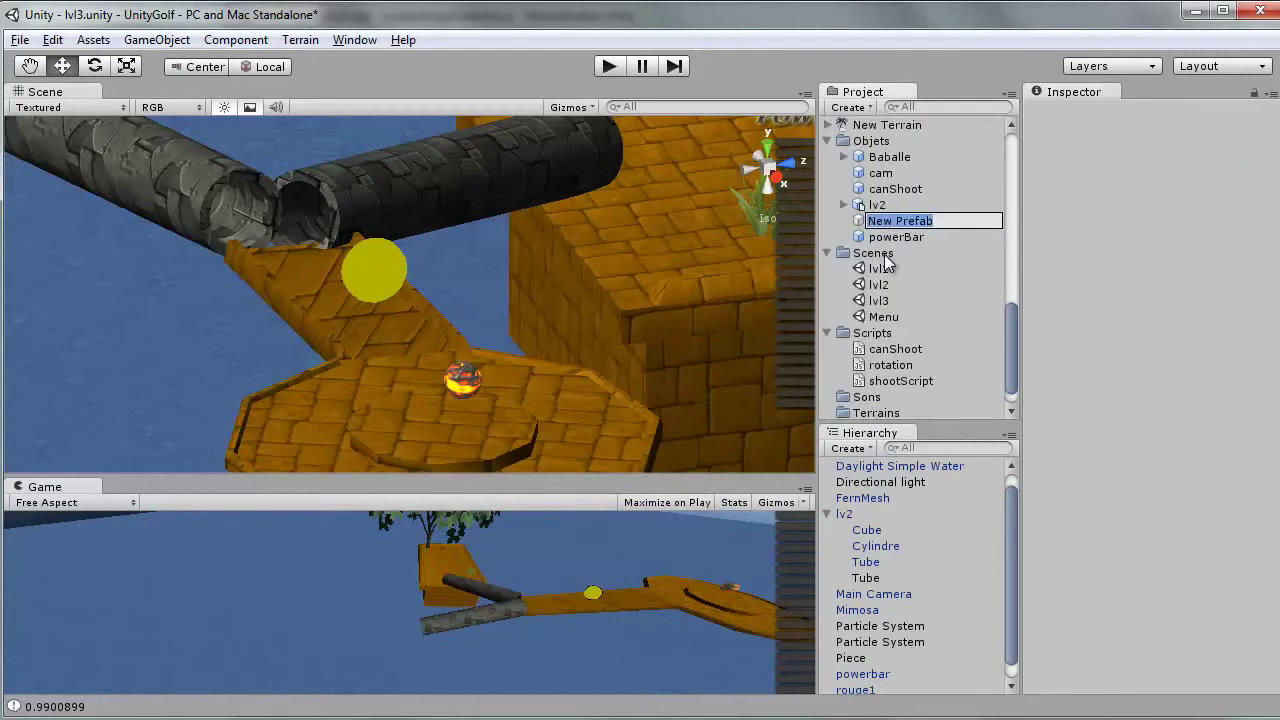
pyautogui.write('Piece')
pyautogui.press('Return')
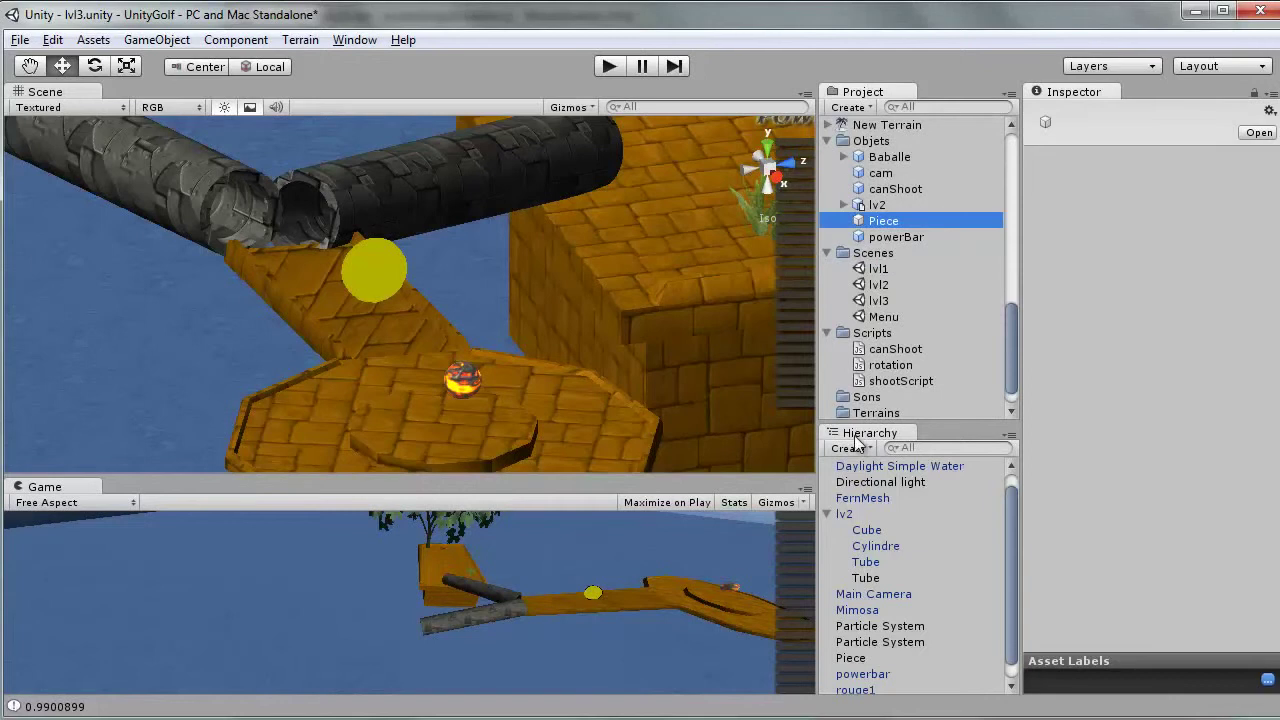
# Store the coin in the Piece prefab and place a second Piece in the level
pyautogui.scroll(-1, 884, 600)
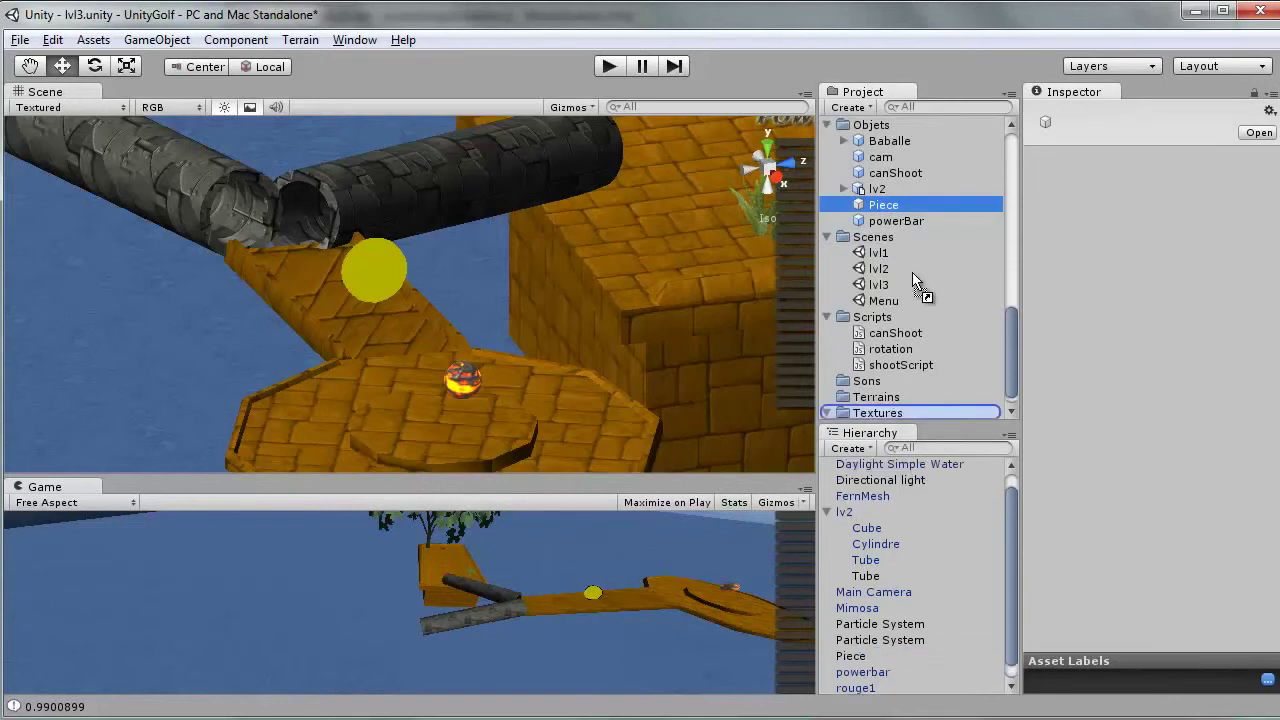
pyautogui.moveTo(855, 648); pyautogui.dragTo(883, 188)
pyautogui.scroll(-4, 645, 279)
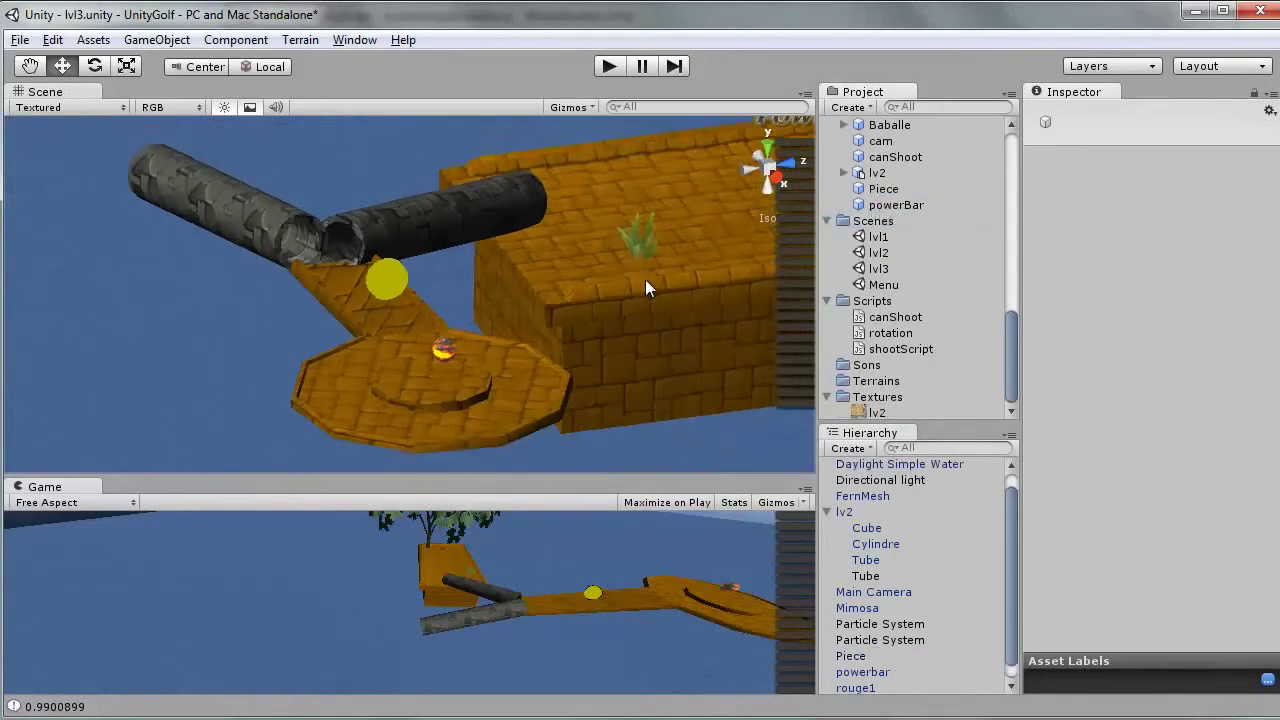
pyautogui.scroll(-2, 651, 300)
pyautogui.scroll(-2, 651, 300)
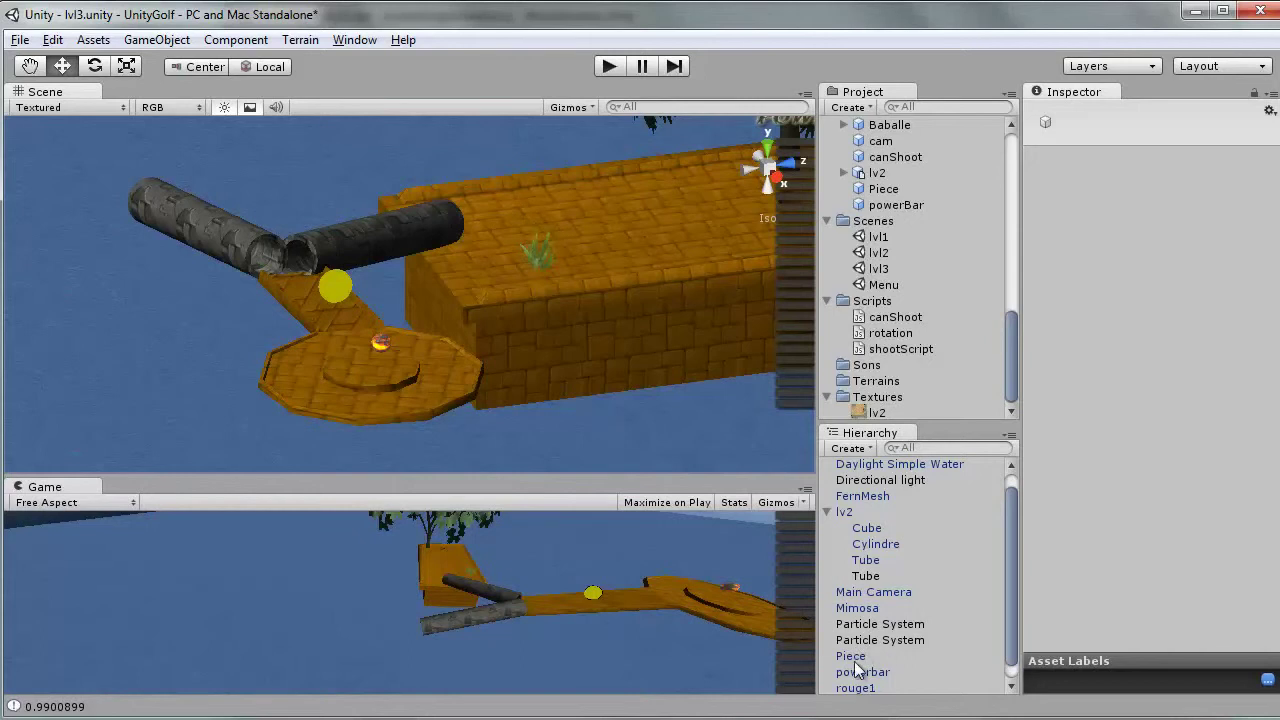
pyautogui.moveTo(883, 189); pyautogui.dragTo(522, 201)
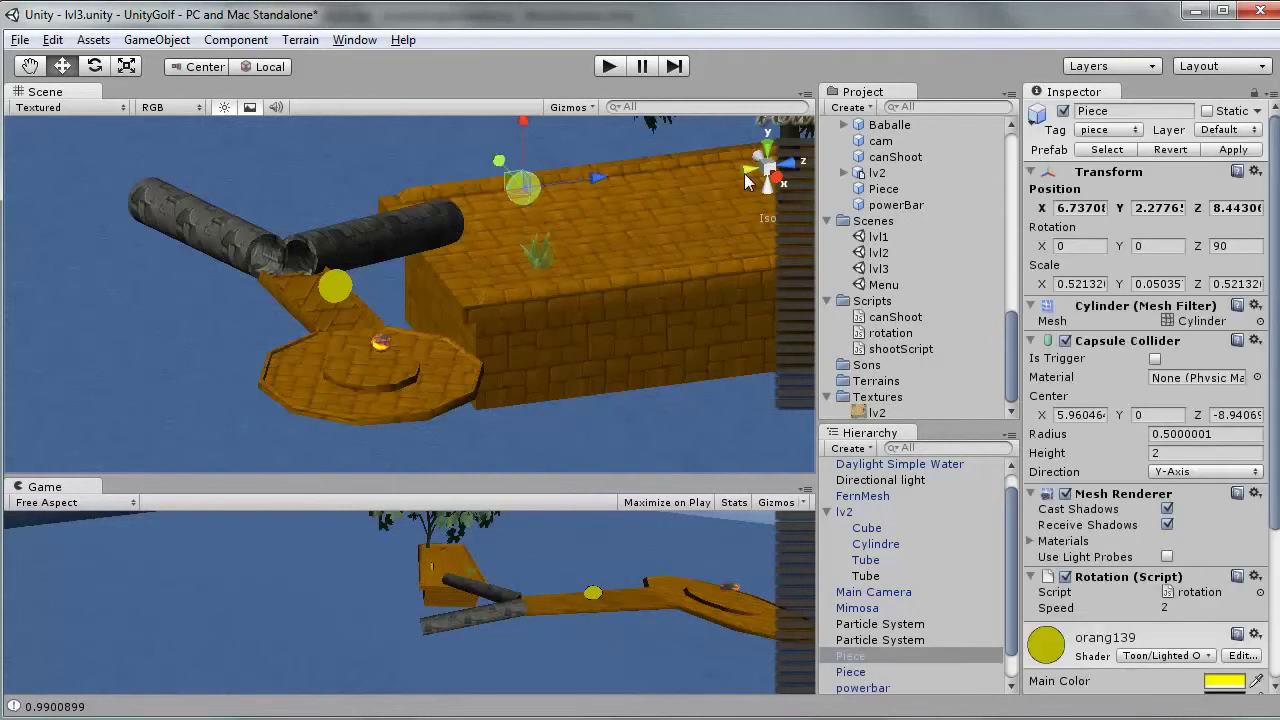
# Orbit the perspective Scene view to show the coin and do a quick test run
pyautogui.click(748, 180)
pyautogui.keyDown('alt'); pyautogui.moveTo(501, 304); pyautogui.dragTo(536, 290); pyautogui.keyUp('alt')
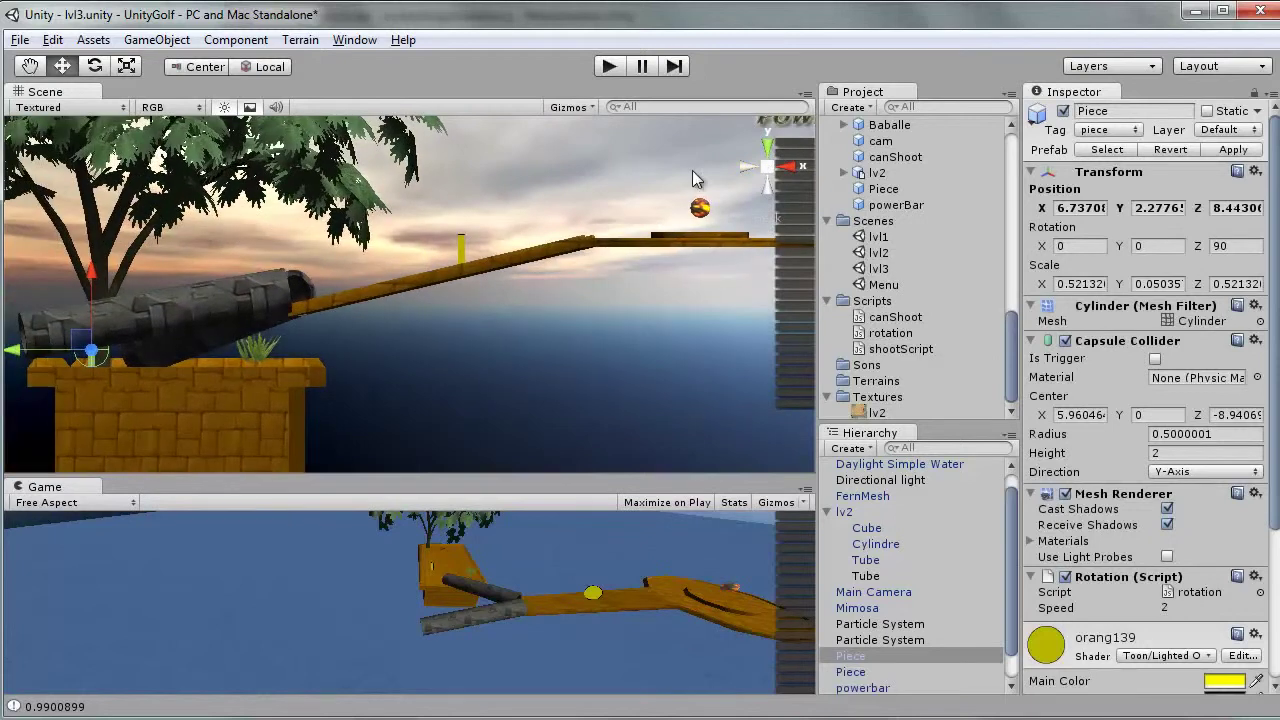
pyautogui.click(762, 172)
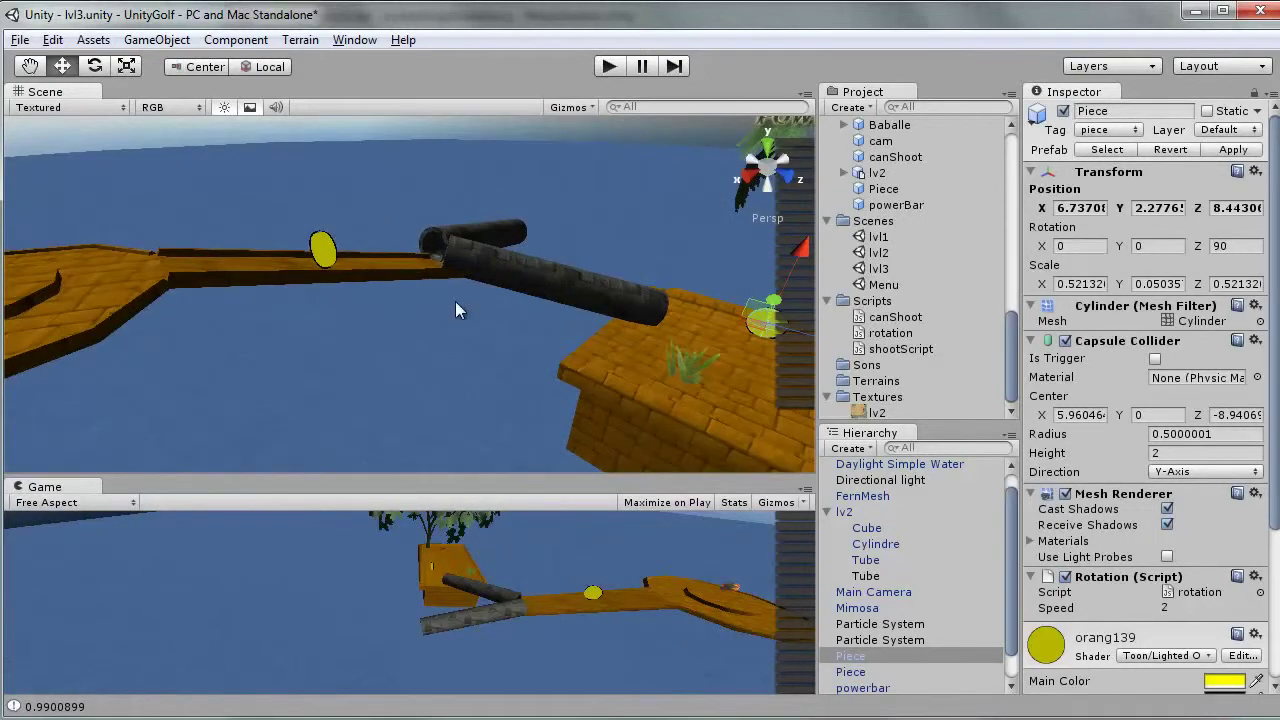
pyautogui.moveTo(455, 310); pyautogui.dragTo(628, 282, button='right')
pyautogui.click(610, 67)
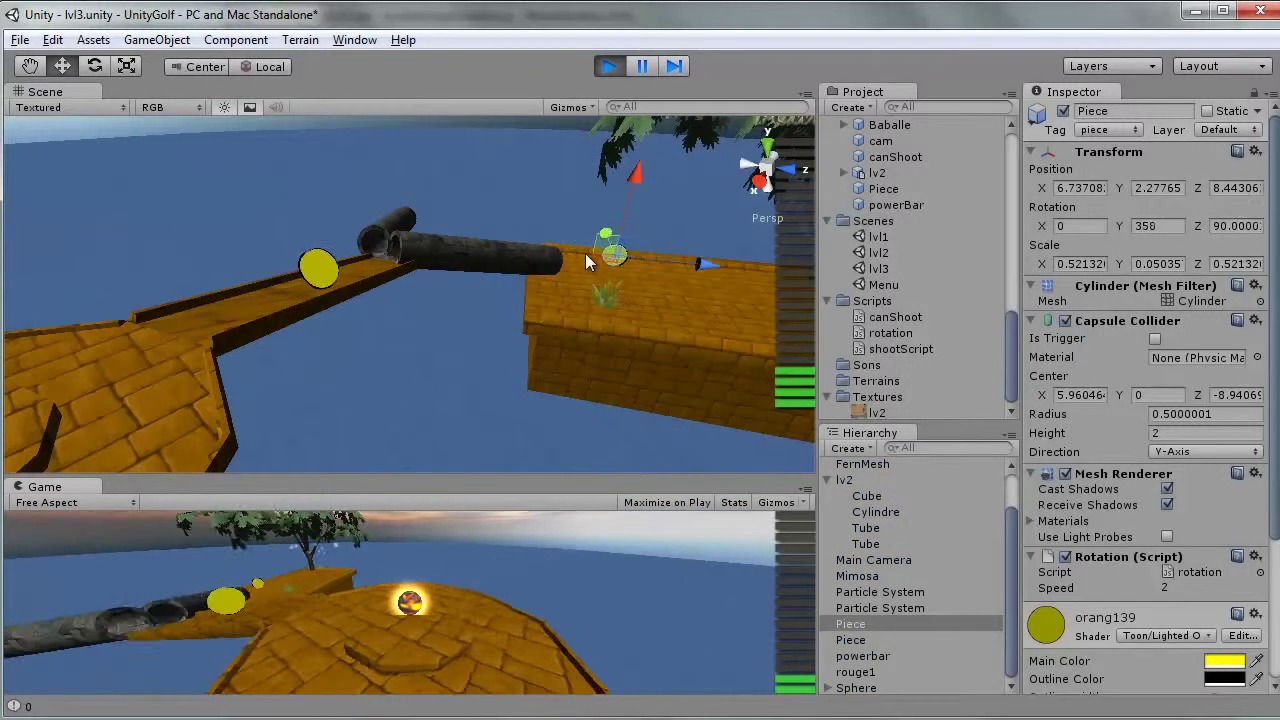
pyautogui.click(607, 66)
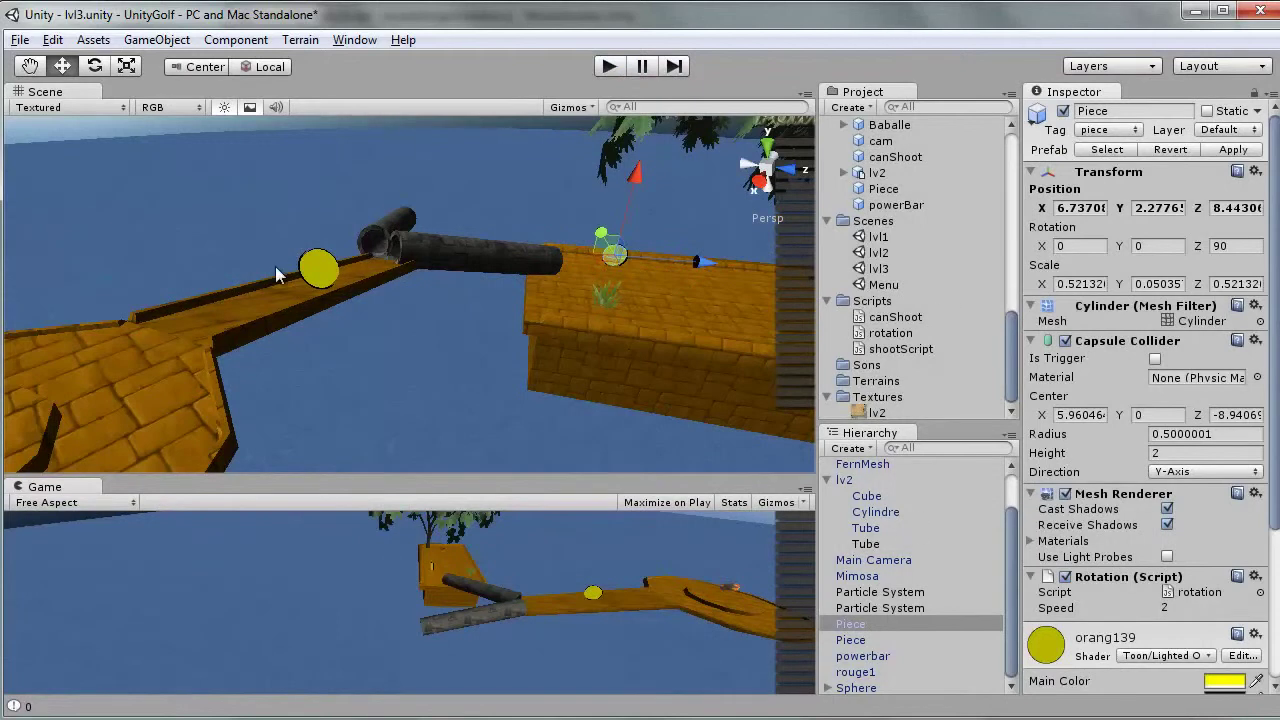
# Frame the second Piece coin, tick Is Trigger on its Capsule Collider, and play
pyautogui.click(320, 275)
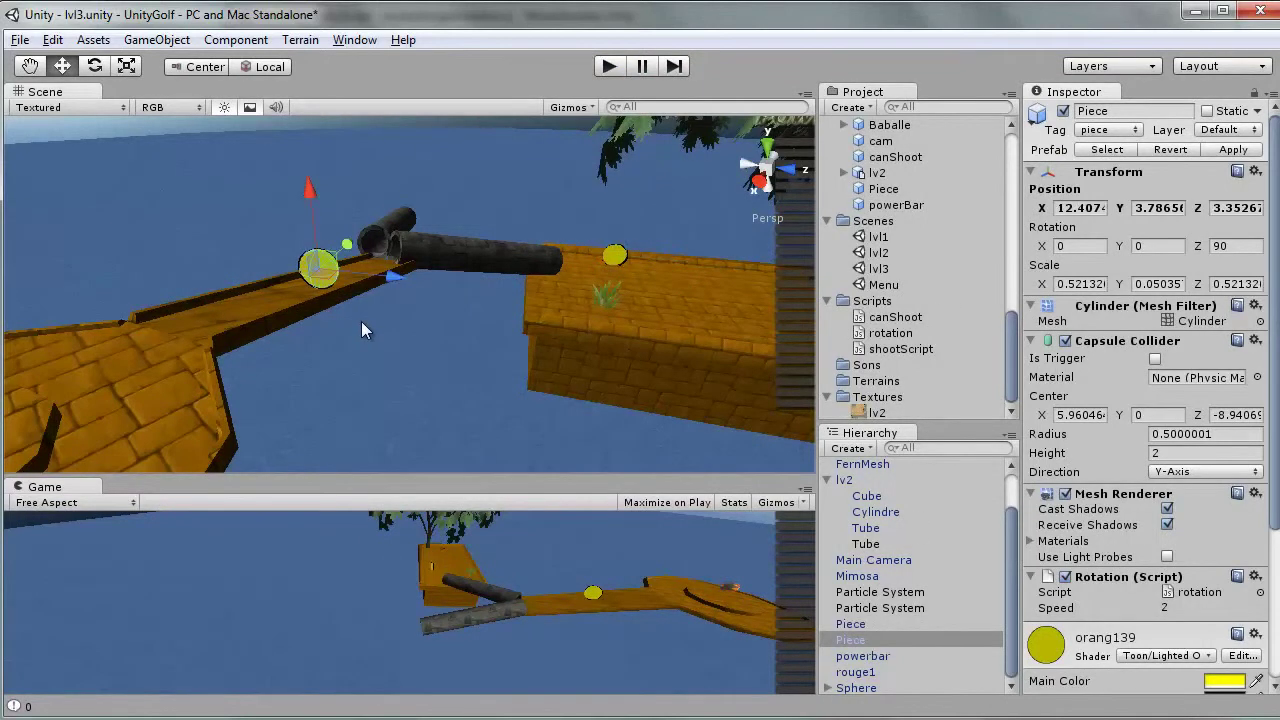
pyautogui.press('f')
pyautogui.scroll(5, 369, 315)
pyautogui.scroll(-5, 391, 309)
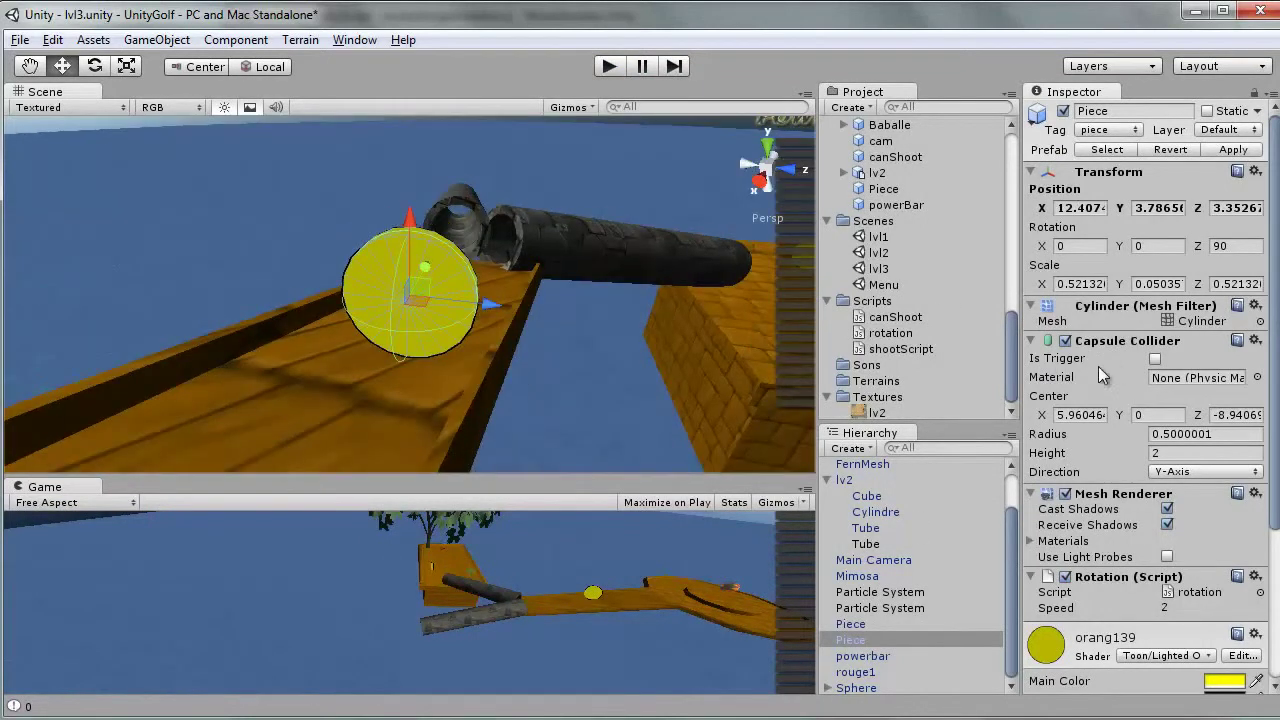
pyautogui.click(1156, 360)
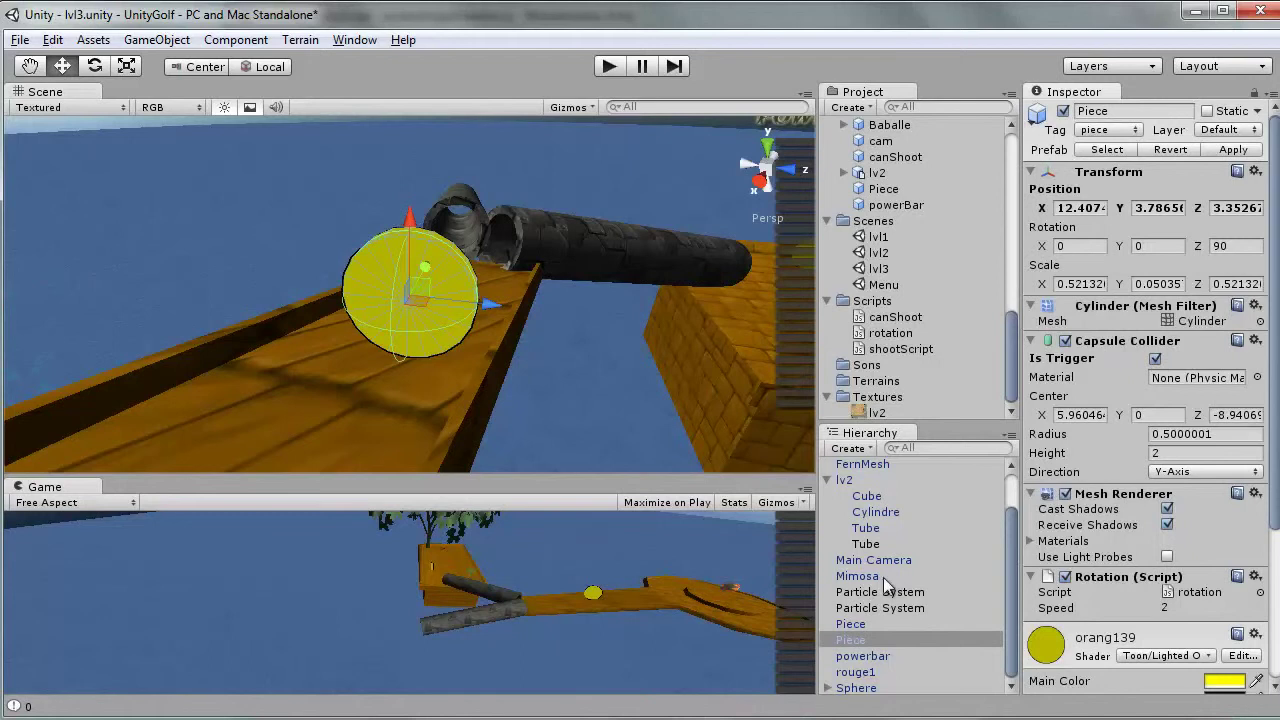
pyautogui.moveTo(852, 640); pyautogui.dragTo(884, 189)
pyautogui.click(608, 66)
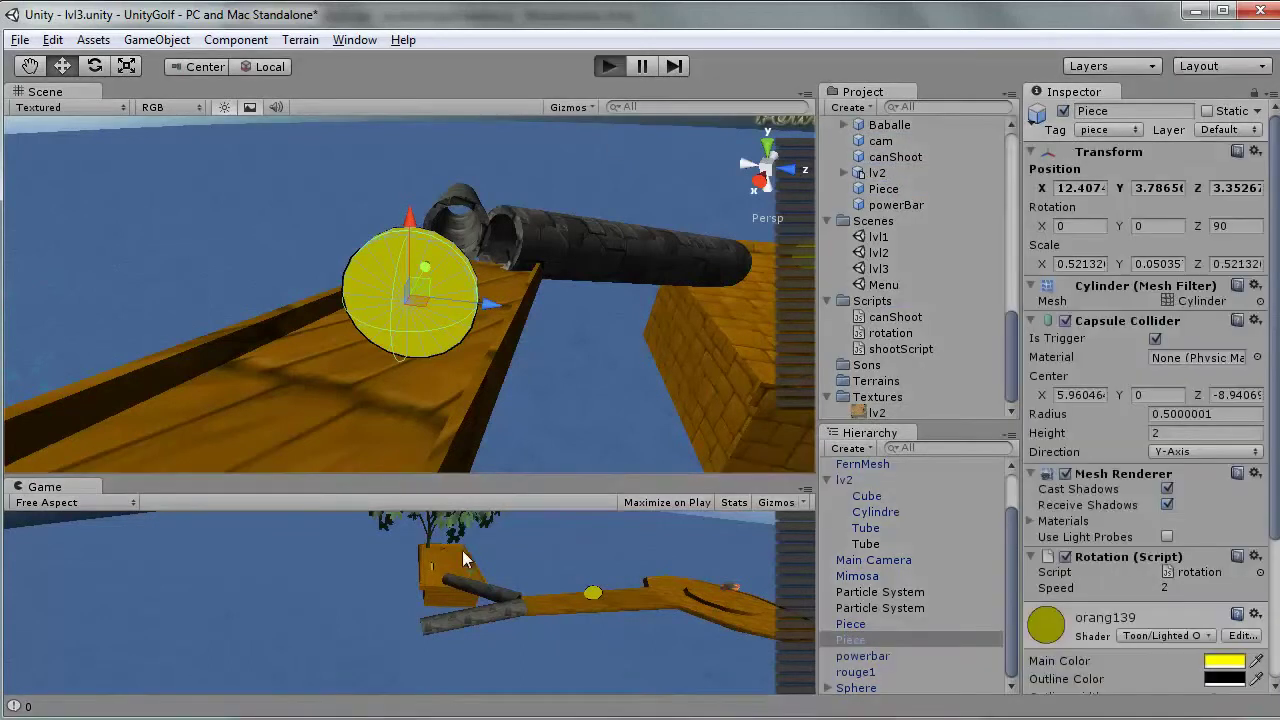
# Enlarge the Game view, launch the ball toward the tube, then stop the run
pyautogui.moveTo(496, 480); pyautogui.dragTo(465, 283)
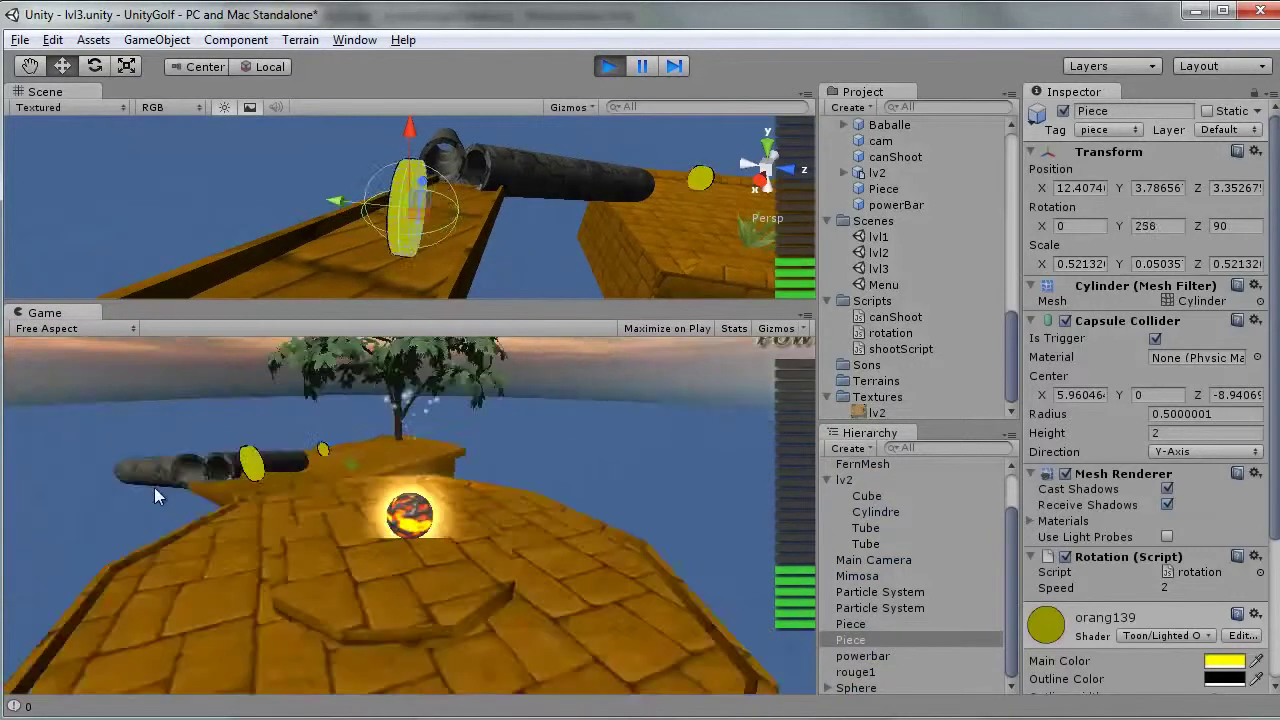
pyautogui.click(14, 484)
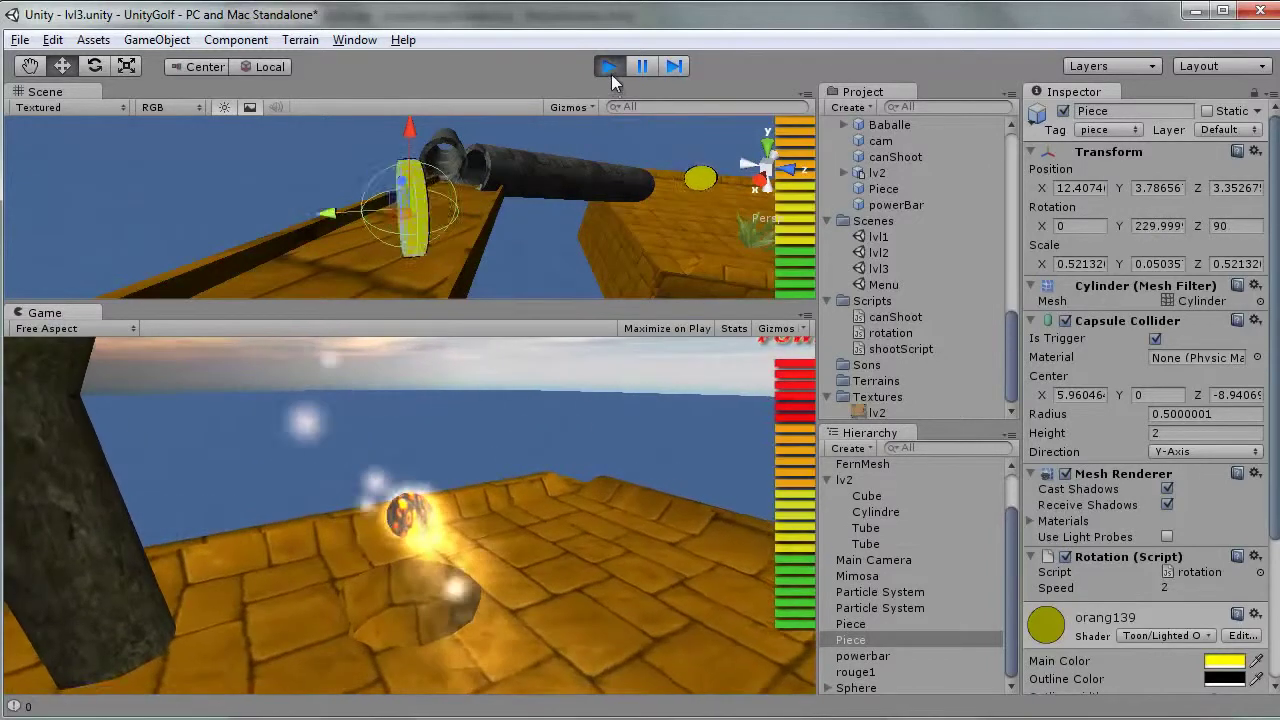
pyautogui.click(608, 70)
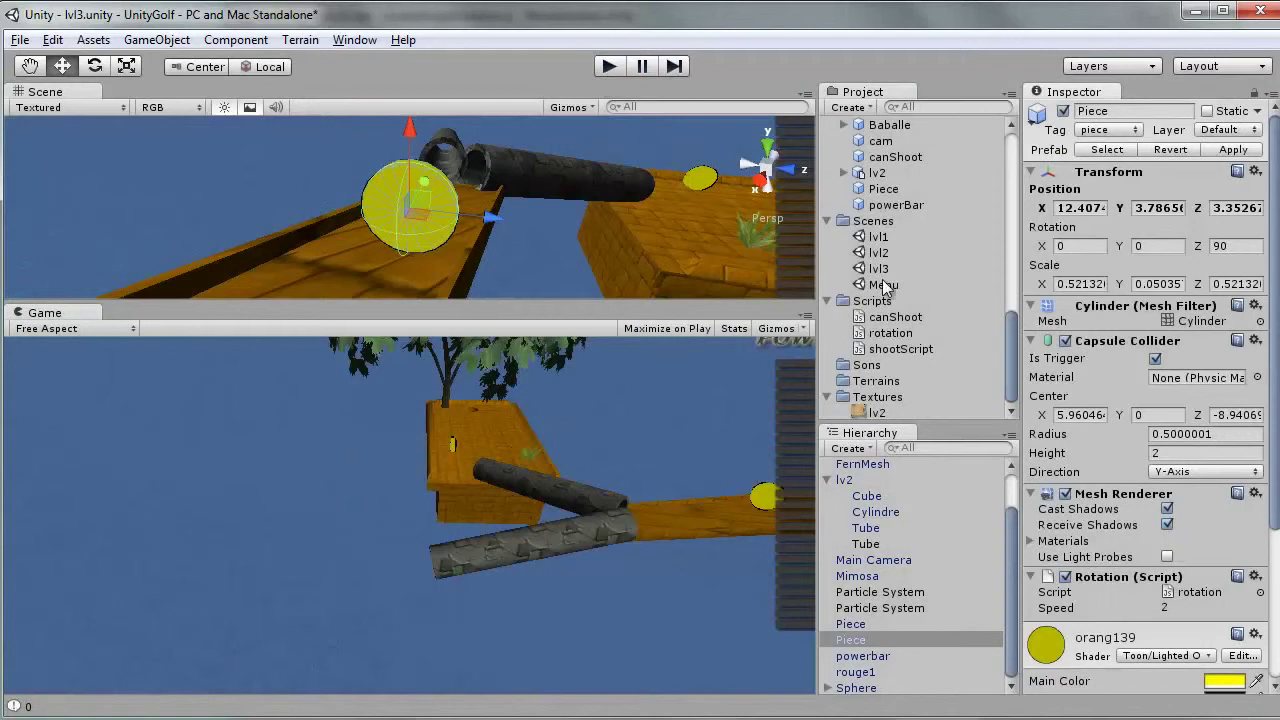
# Create a JavaScript named Collision in Scripts, then rename it to lowercase collision
pyautogui.click(885, 303)
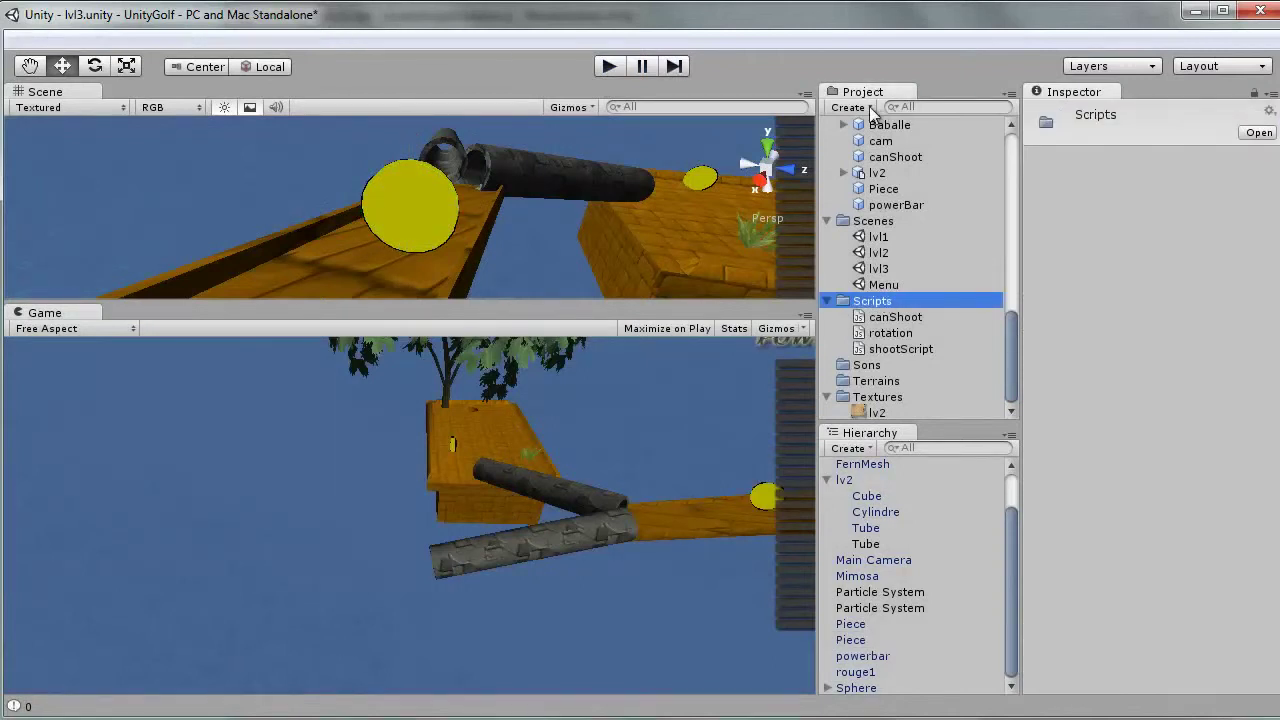
pyautogui.click(872, 108)
pyautogui.click(896, 182)
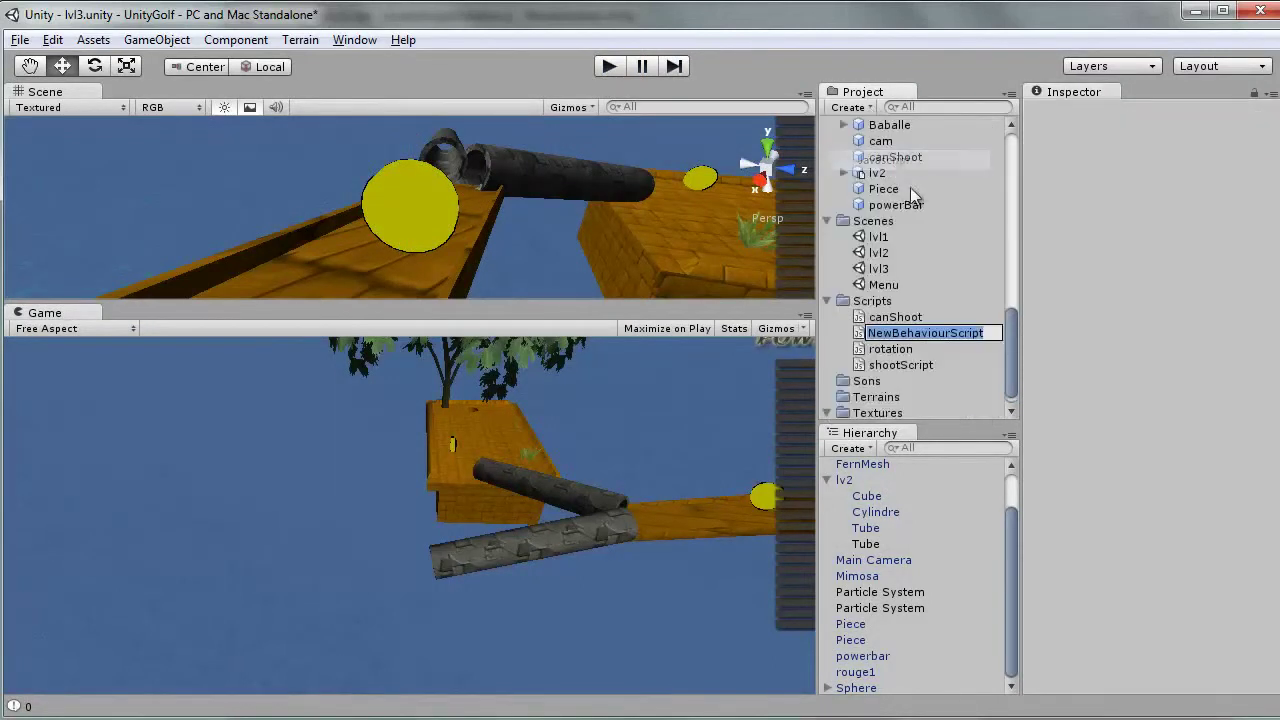
pyautogui.write('Collision')
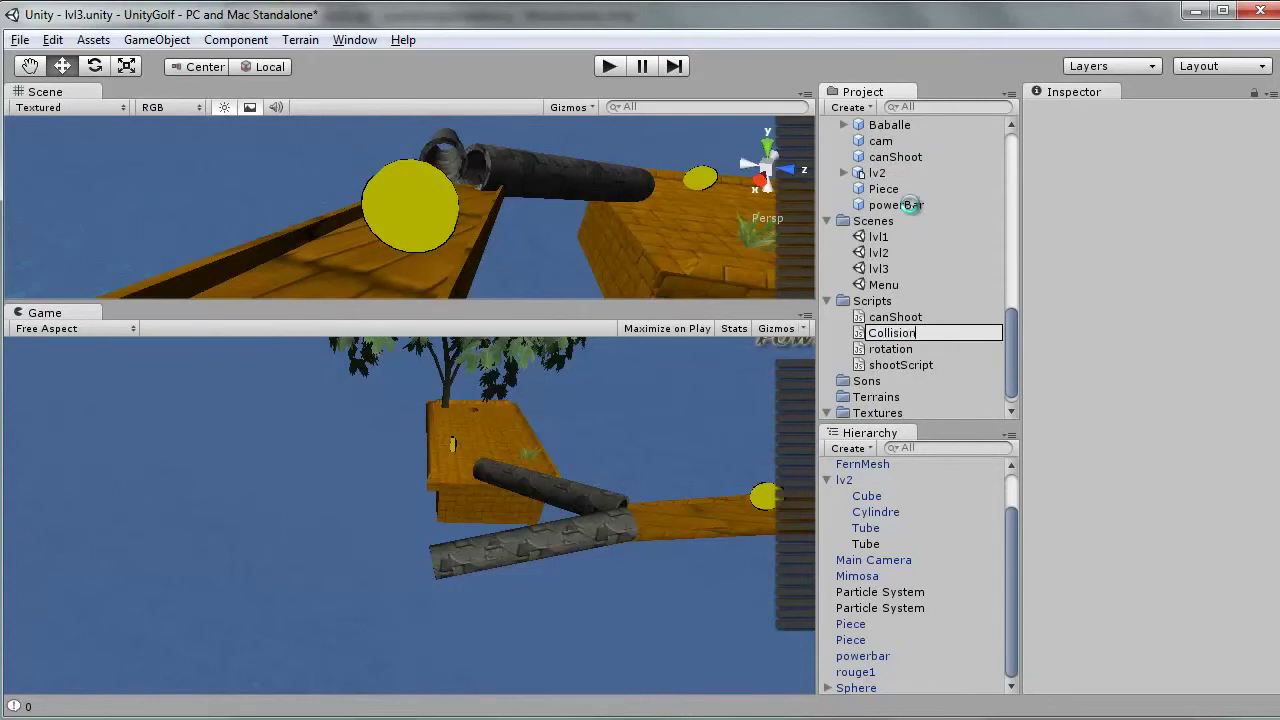
pyautogui.press('Return')
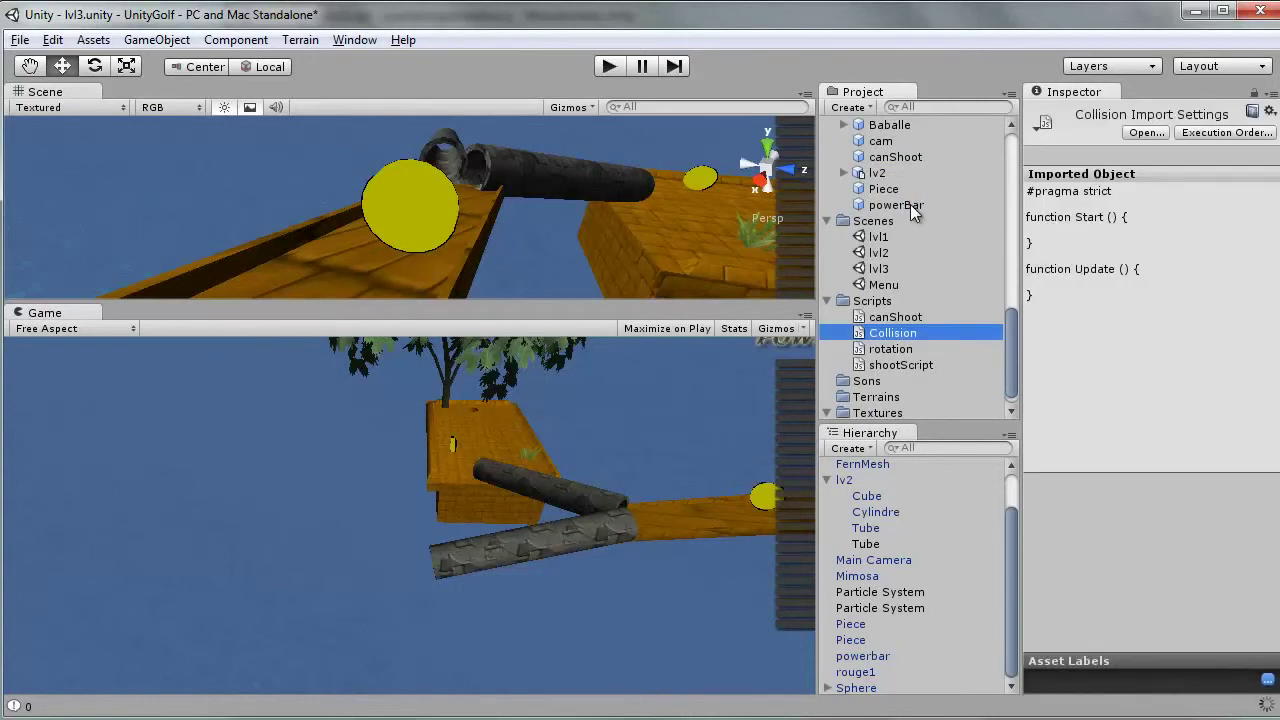
pyautogui.press('F2')
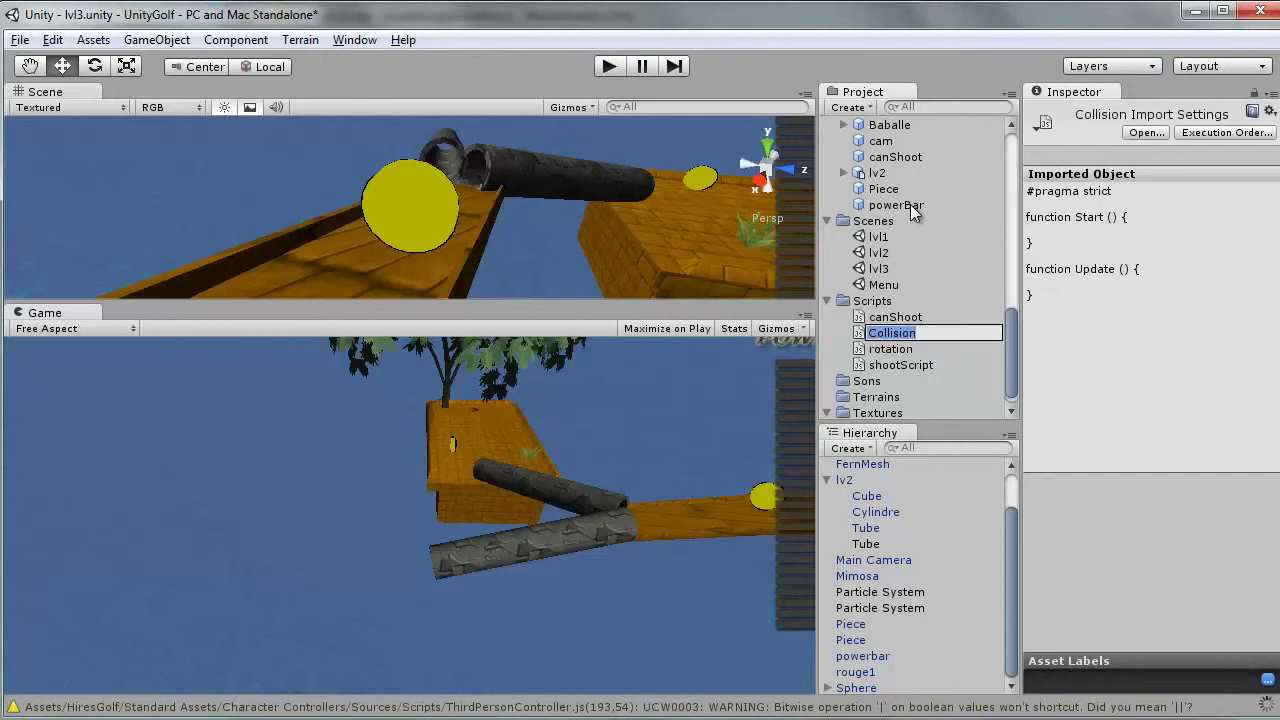
pyautogui.press('Home')
pyautogui.press('Delete')
pyautogui.write('c')
pyautogui.press('Return')
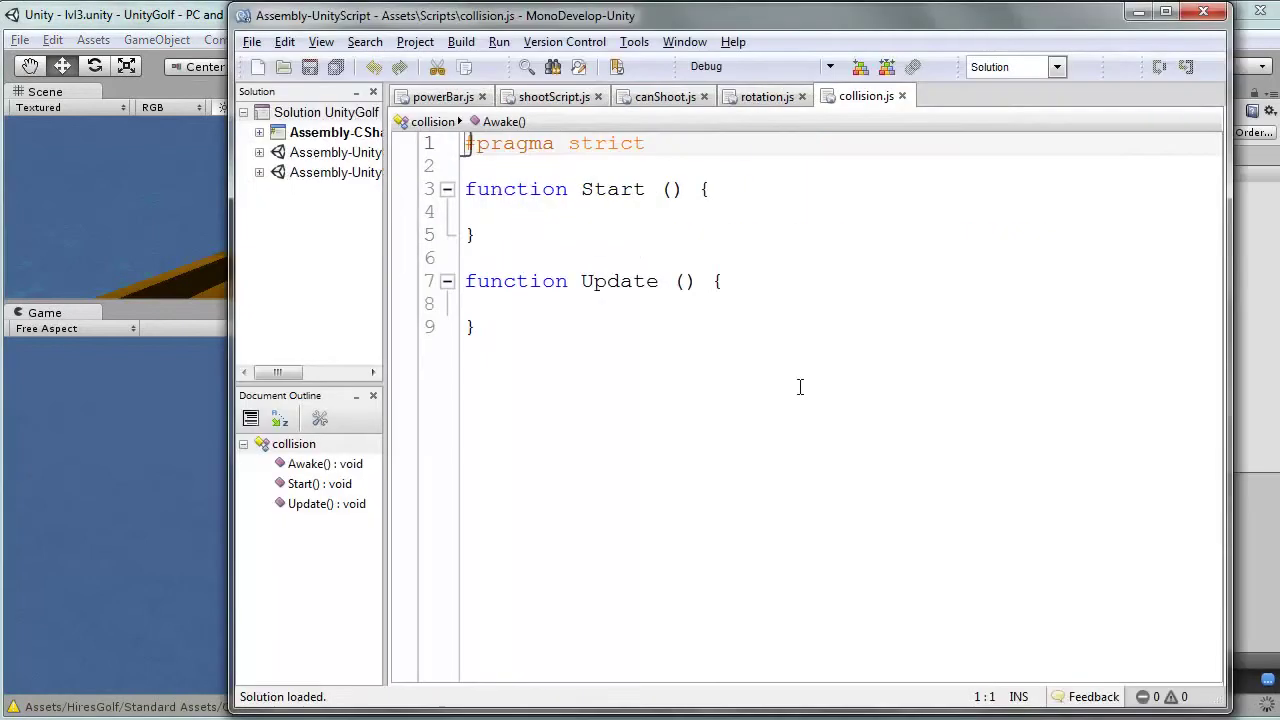
# Delete all template code from collision.js and go back to Unity's Scripts folder
pyautogui.moveTo(480, 327); pyautogui.dragTo(468, 143)
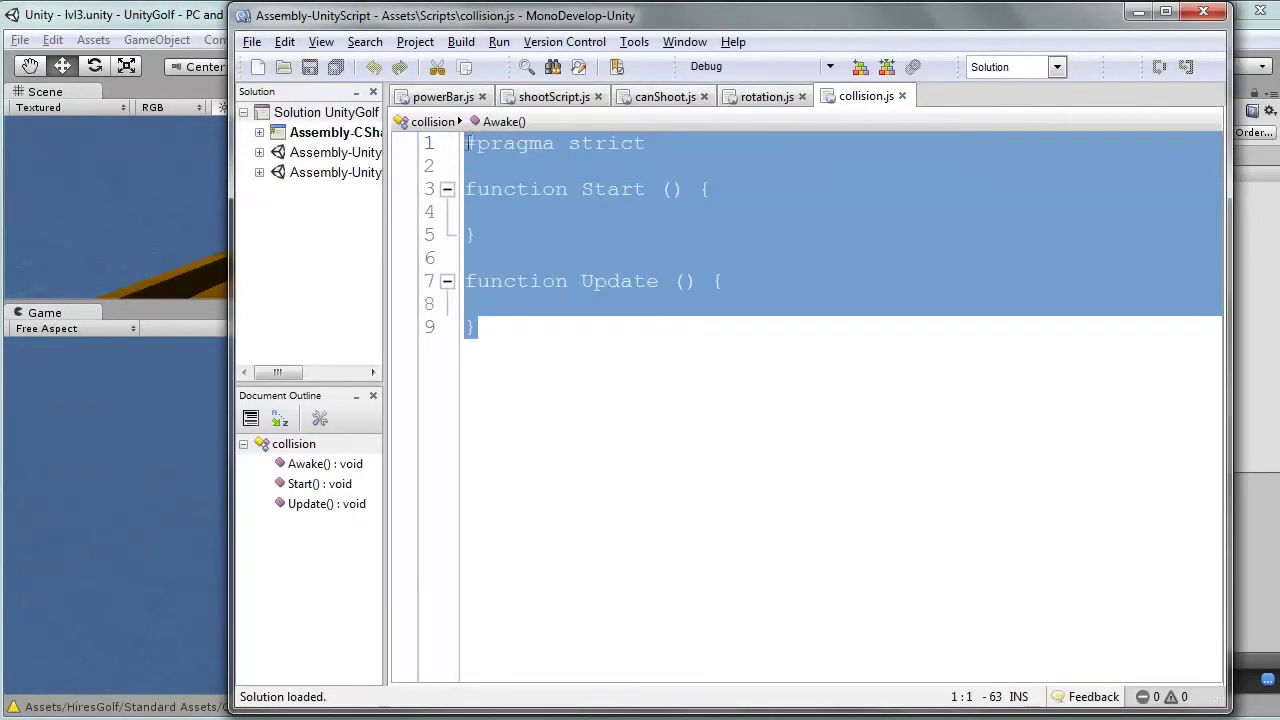
pyautogui.press('Delete')
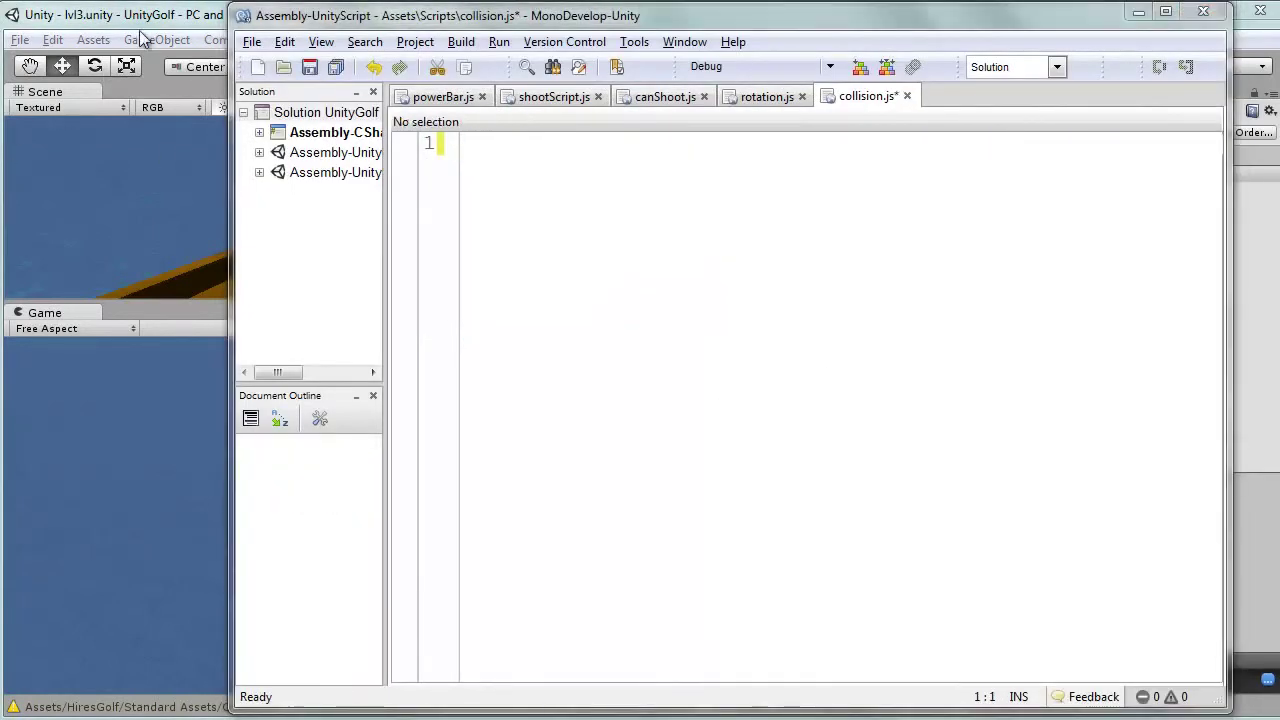
pyautogui.click(160, 22)
pyautogui.click(890, 300)
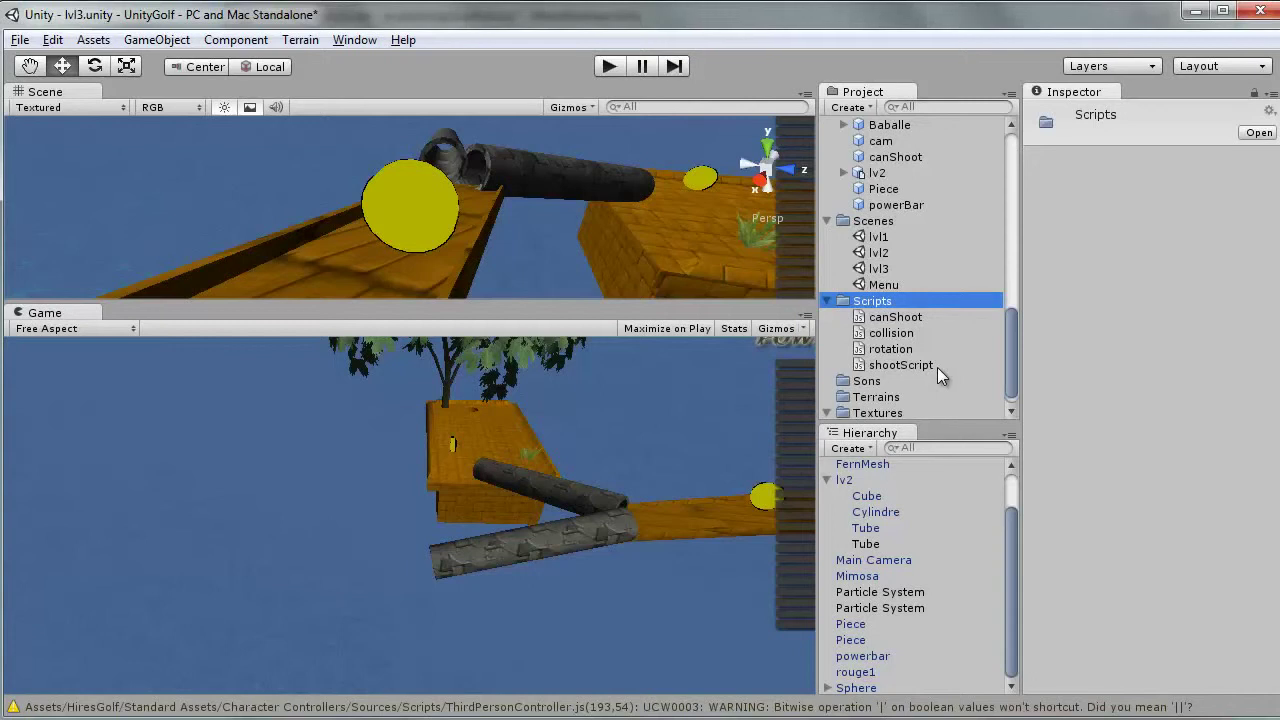
# Create a new JavaScript asset in the Scripts folder and name it GUI
pyautogui.click(866, 107)
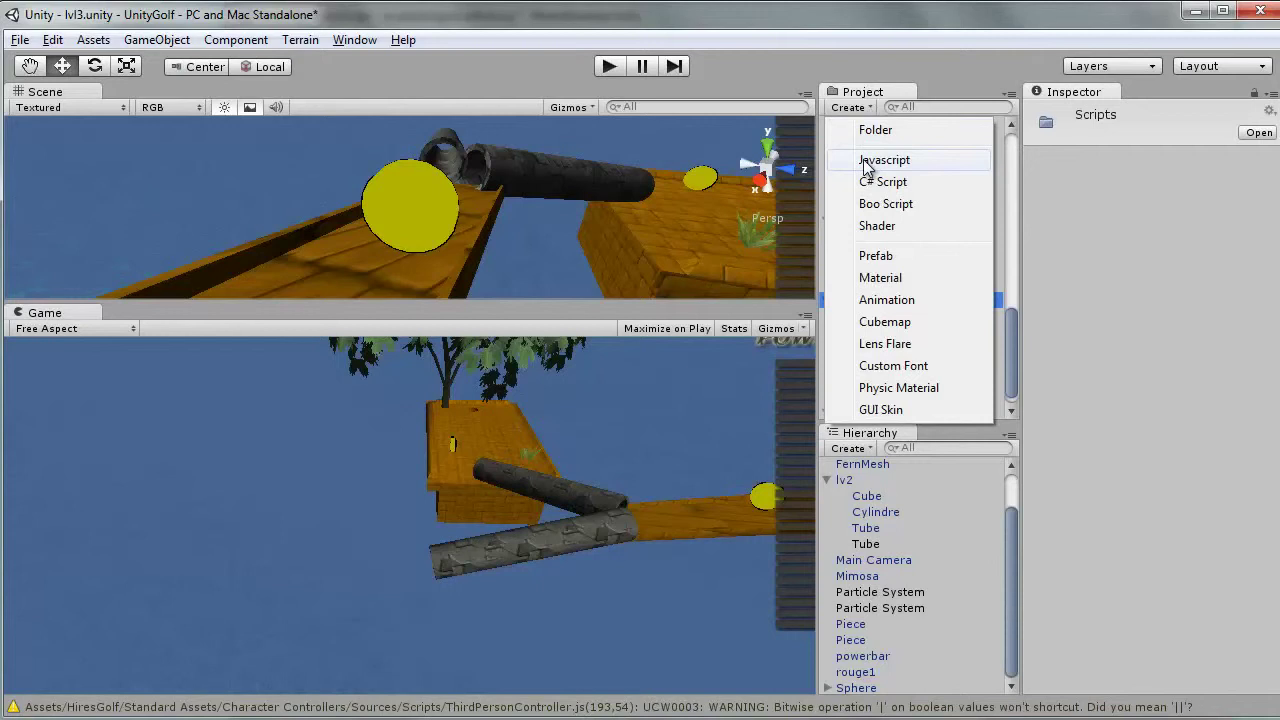
pyautogui.click(866, 162)
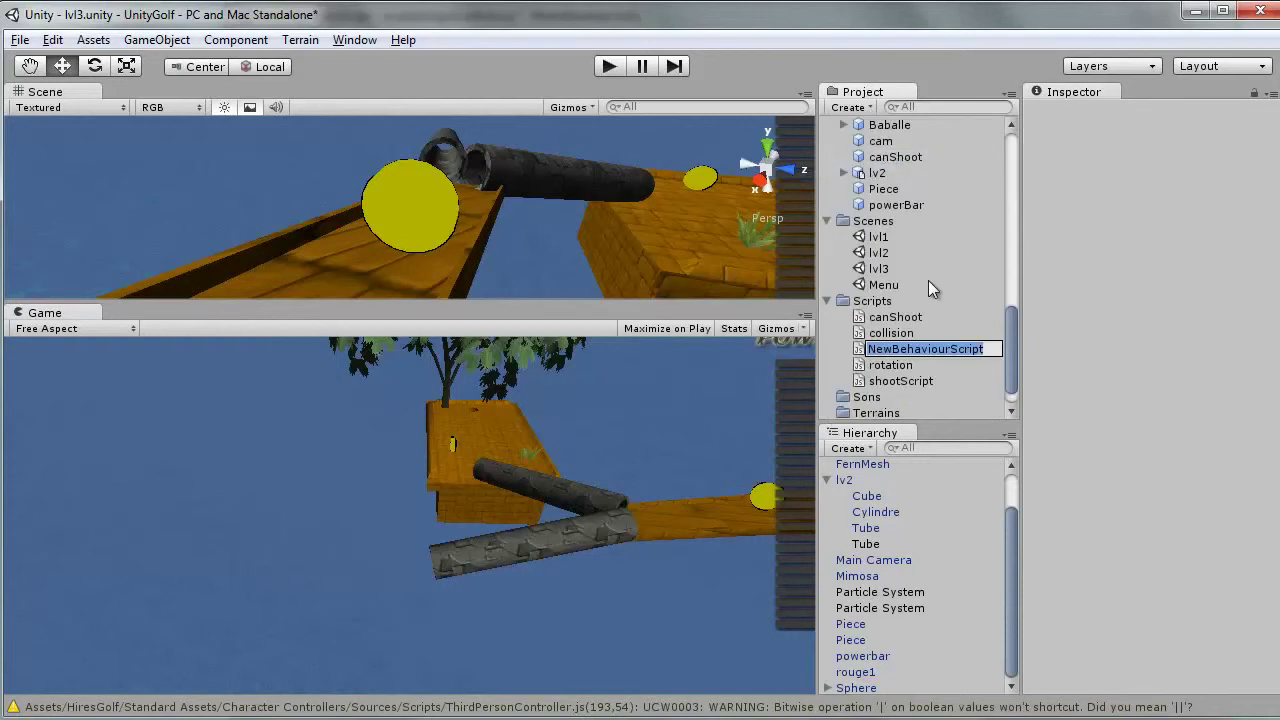
pyautogui.write('GUI')
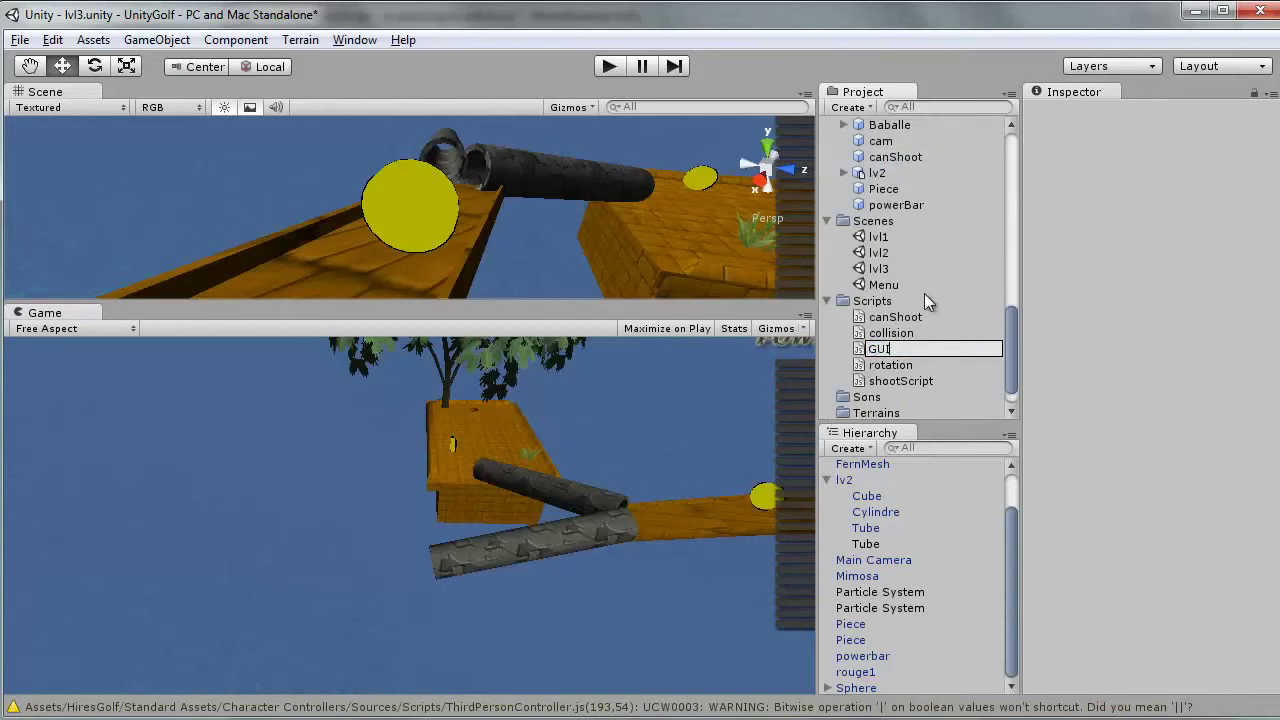
pyautogui.press('Return')
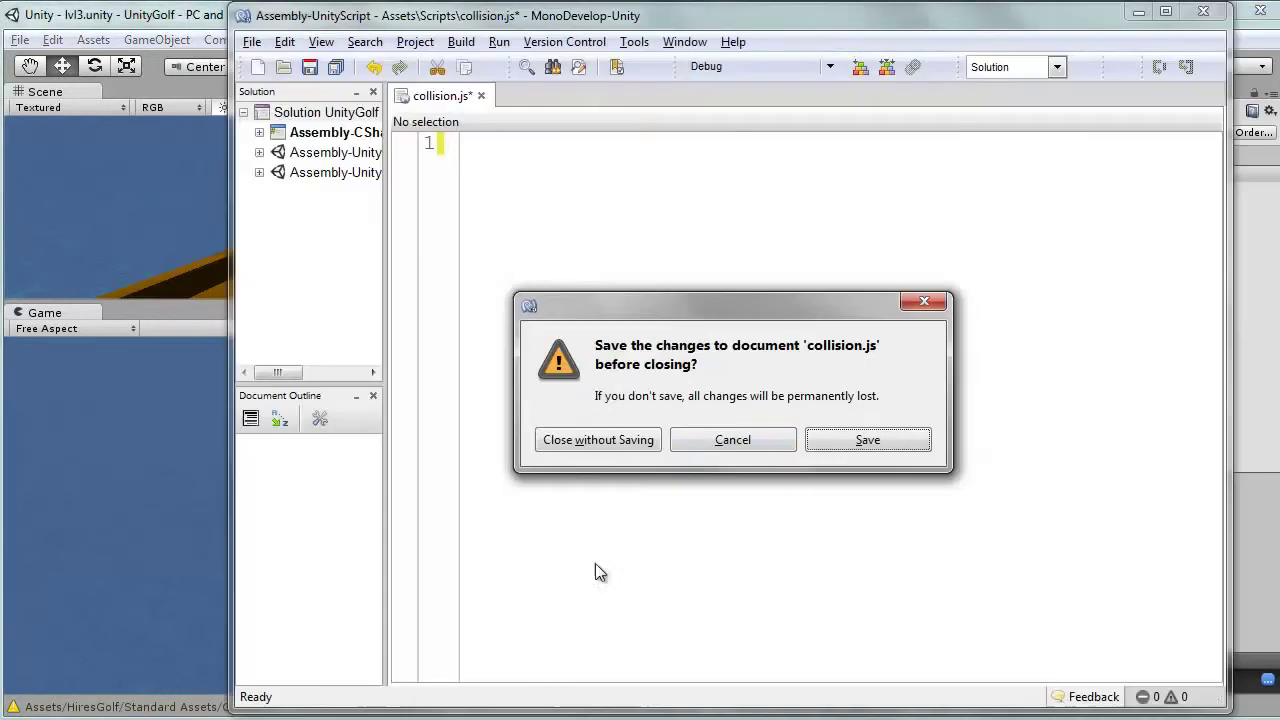
# Replace GUI.js's template with the single line 'static var or : int = 0;' and save it
pyautogui.click(648, 442)
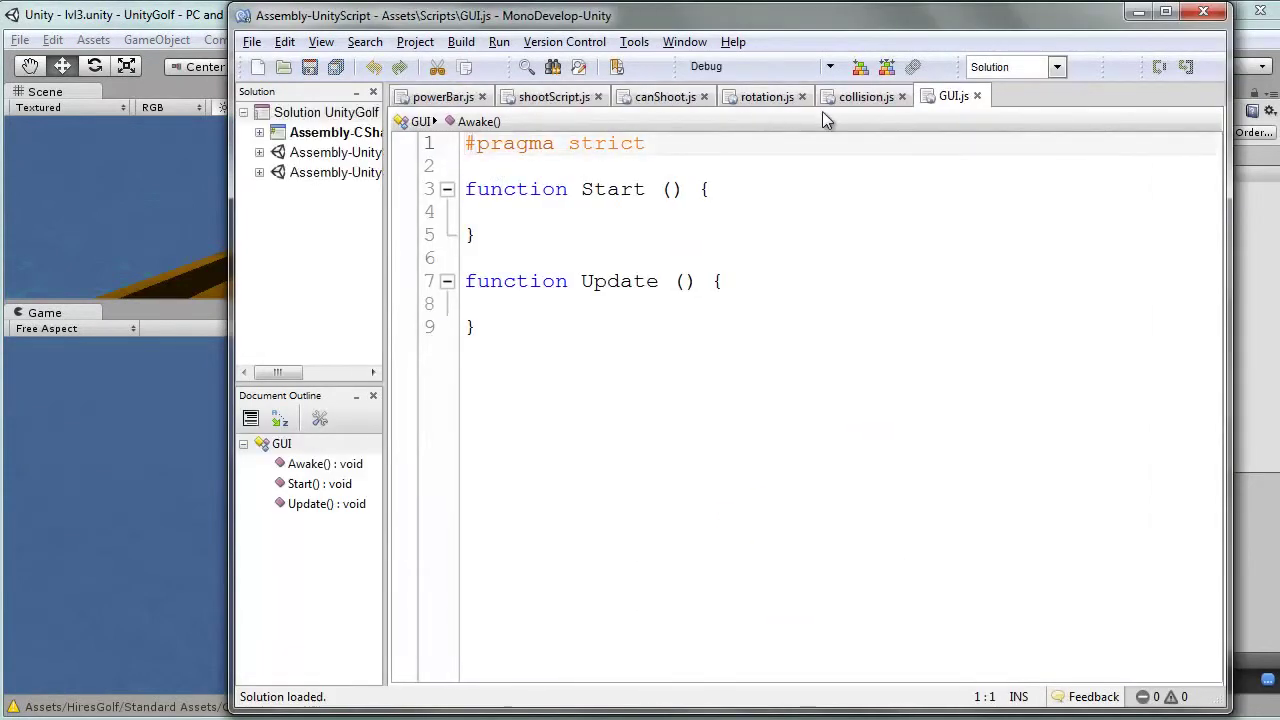
pyautogui.moveTo(534, 386); pyautogui.dragTo(450, 150)
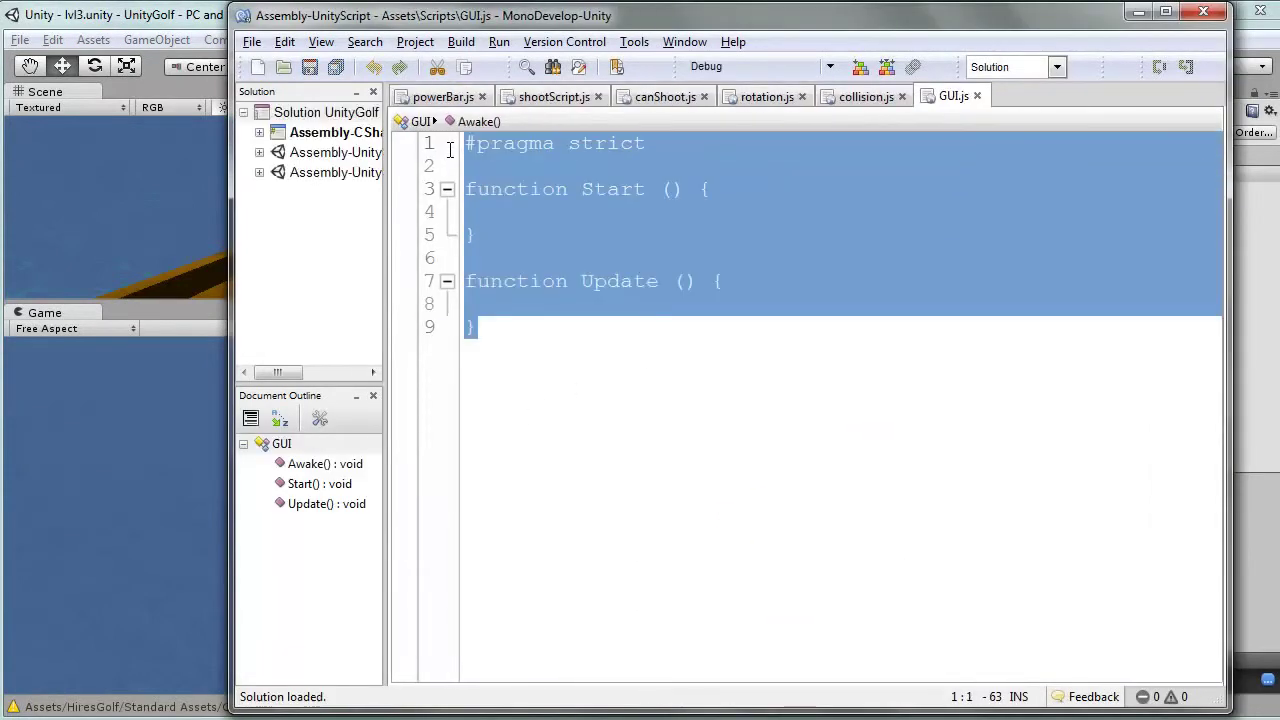
pyautogui.write('s')
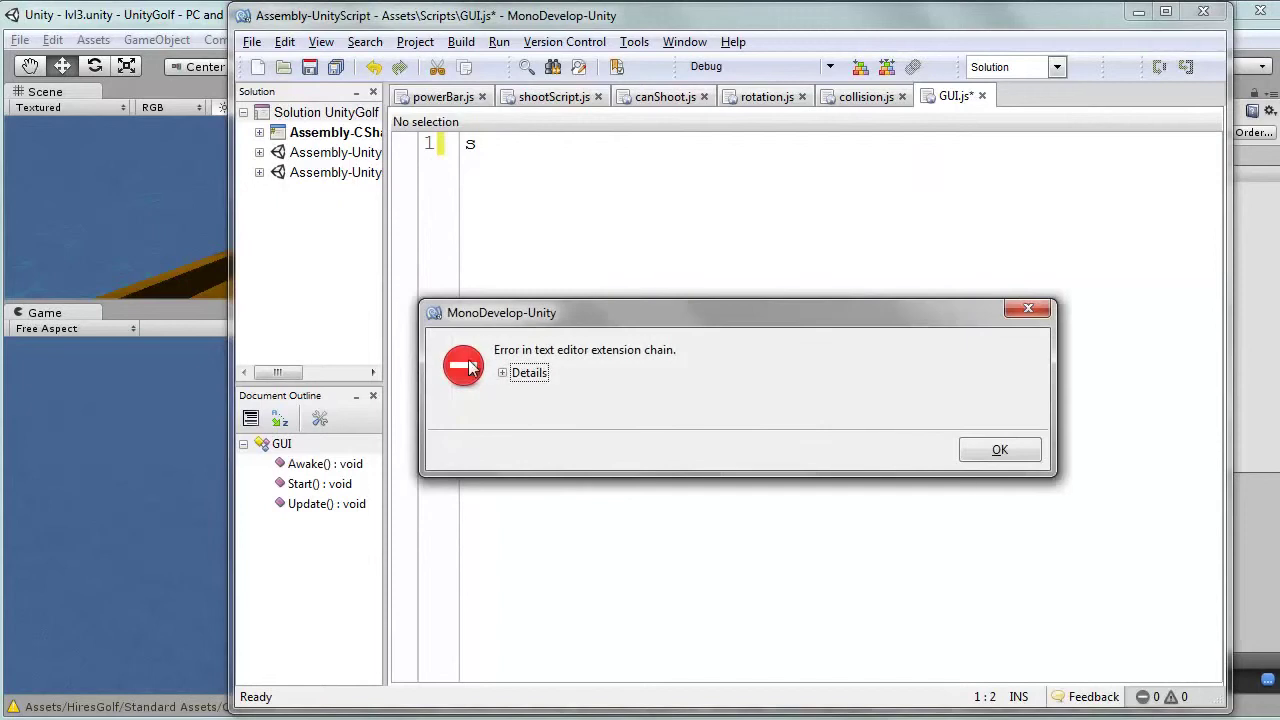
pyautogui.press('Return')
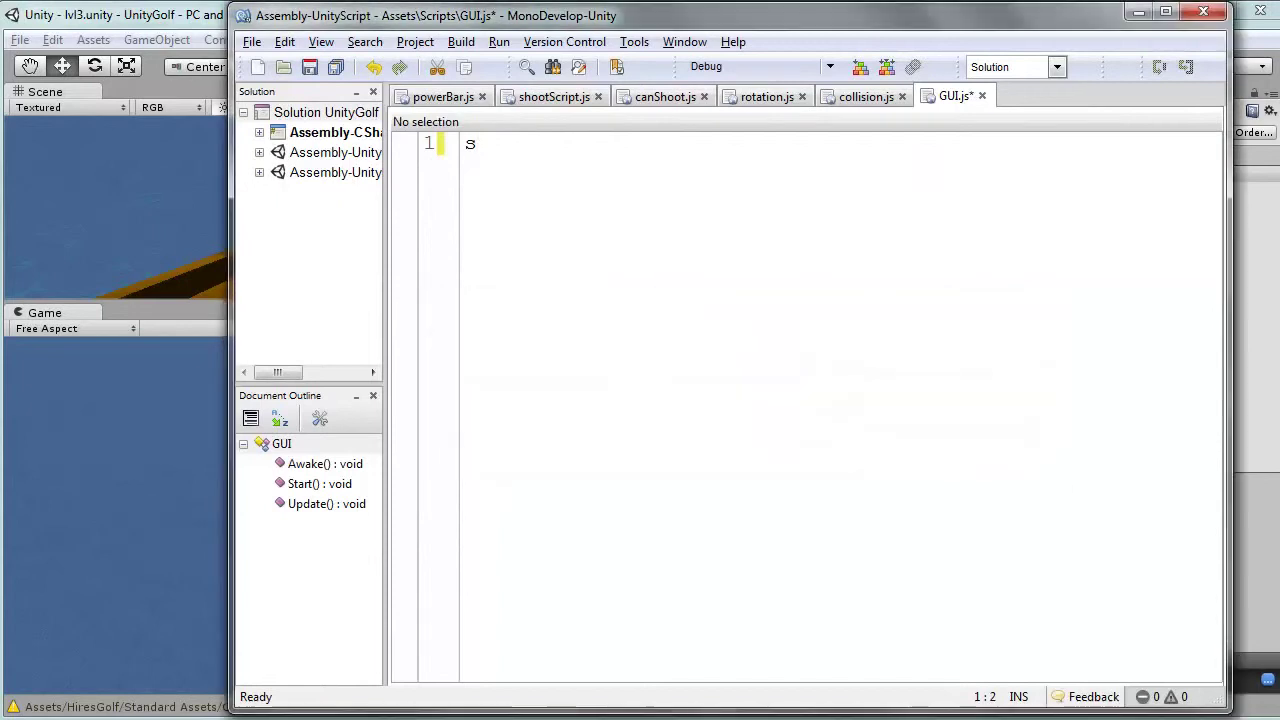
pyautogui.write('tatic var ')
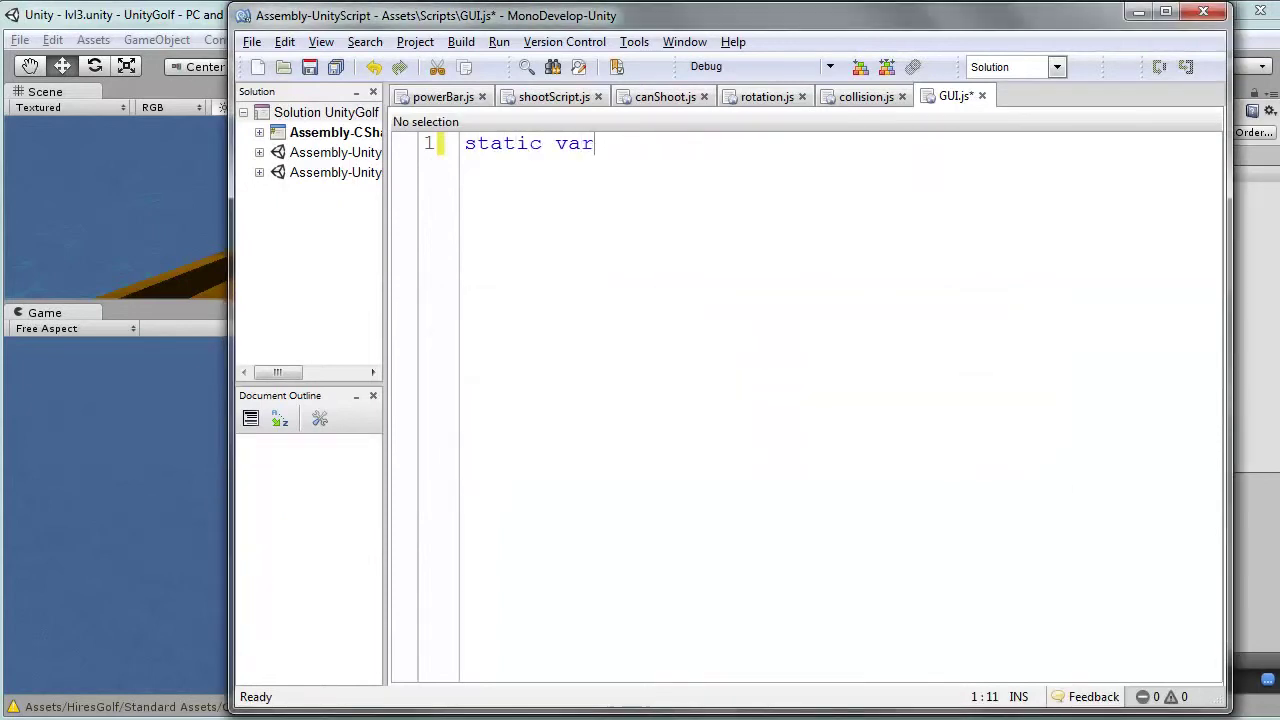
pyautogui.write('or')
pyautogui.write(' : int = ')
pyautogui.write('0')
pyautogui.write(';')
pyautogui.hotkey('ctrl', 's')
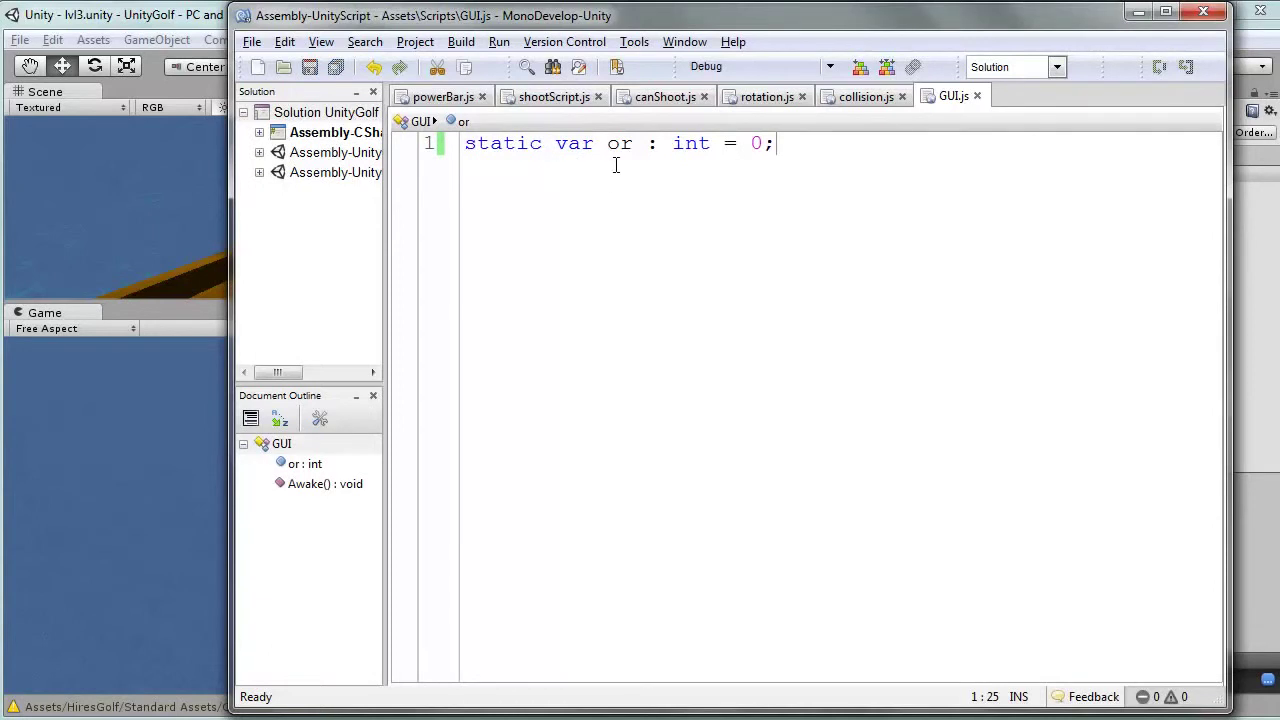
pyautogui.moveTo(786, 143); pyautogui.dragTo(466, 143)
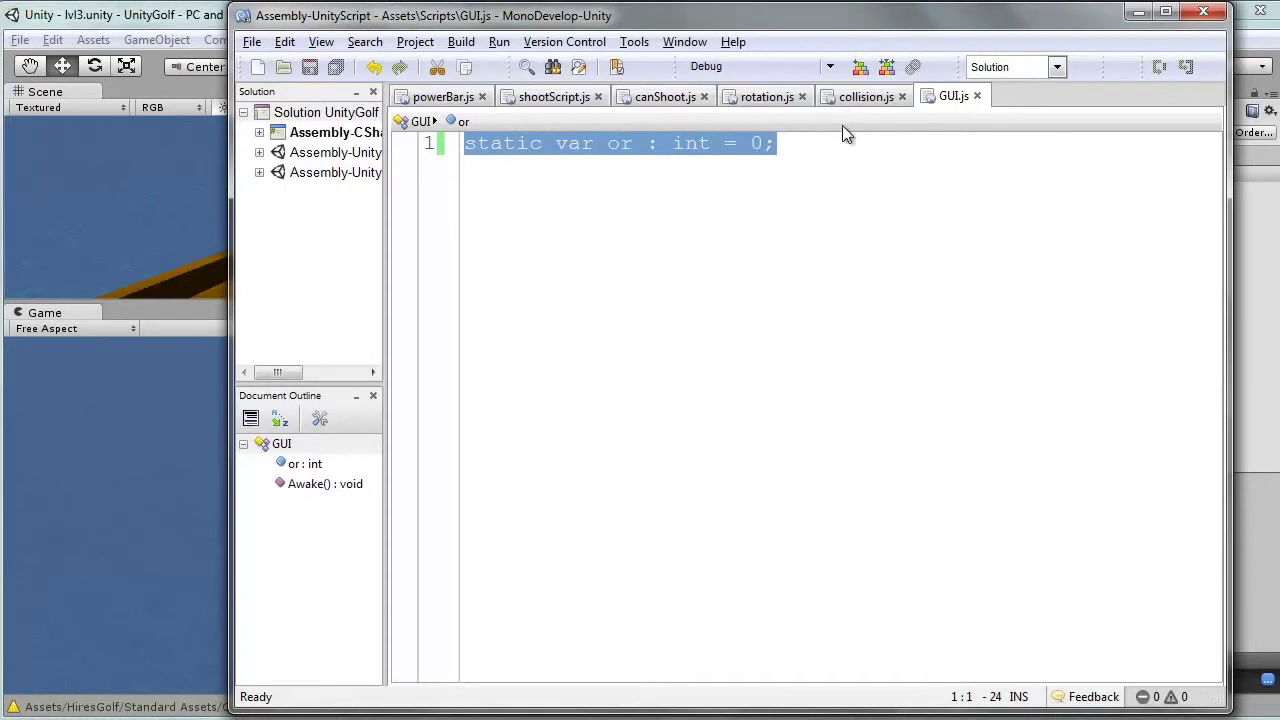
pyautogui.click(773, 217)
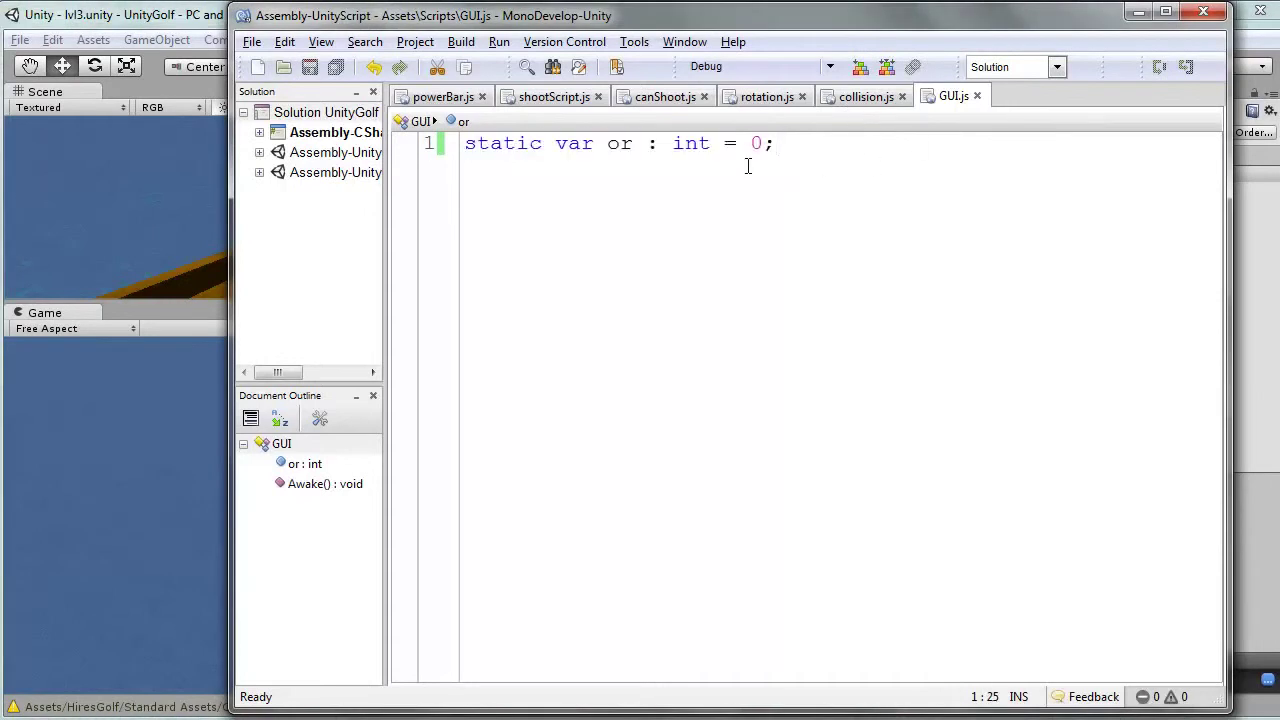
# Delete collision.js's template code and type 'function OnTriggerEnter' in its place
pyautogui.click(874, 100)
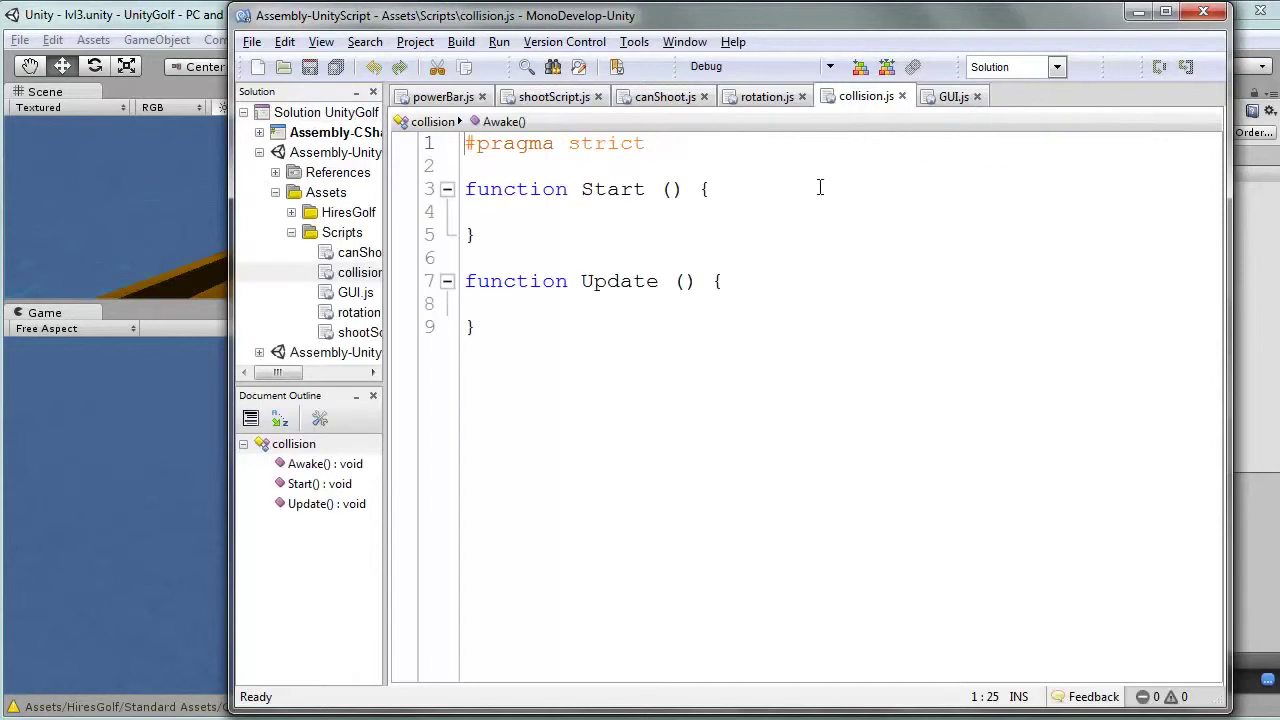
pyautogui.moveTo(612, 388); pyautogui.dragTo(452, 140)
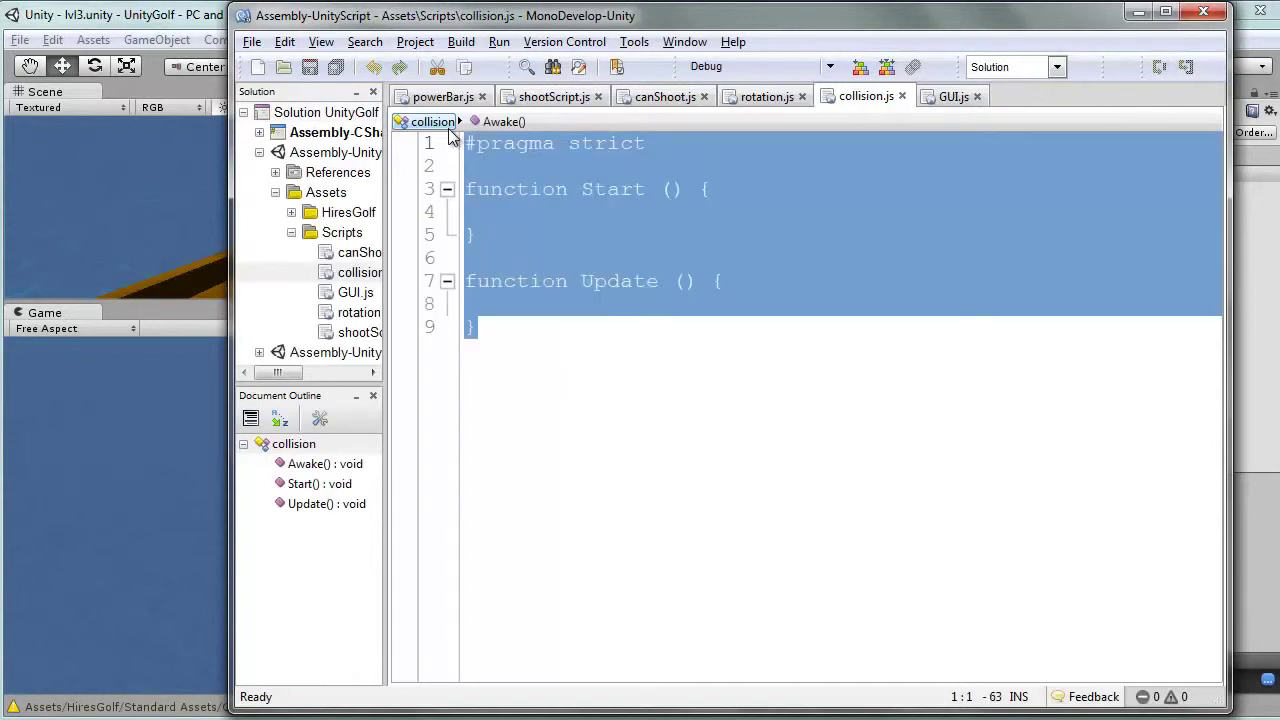
pyautogui.press('Delete')
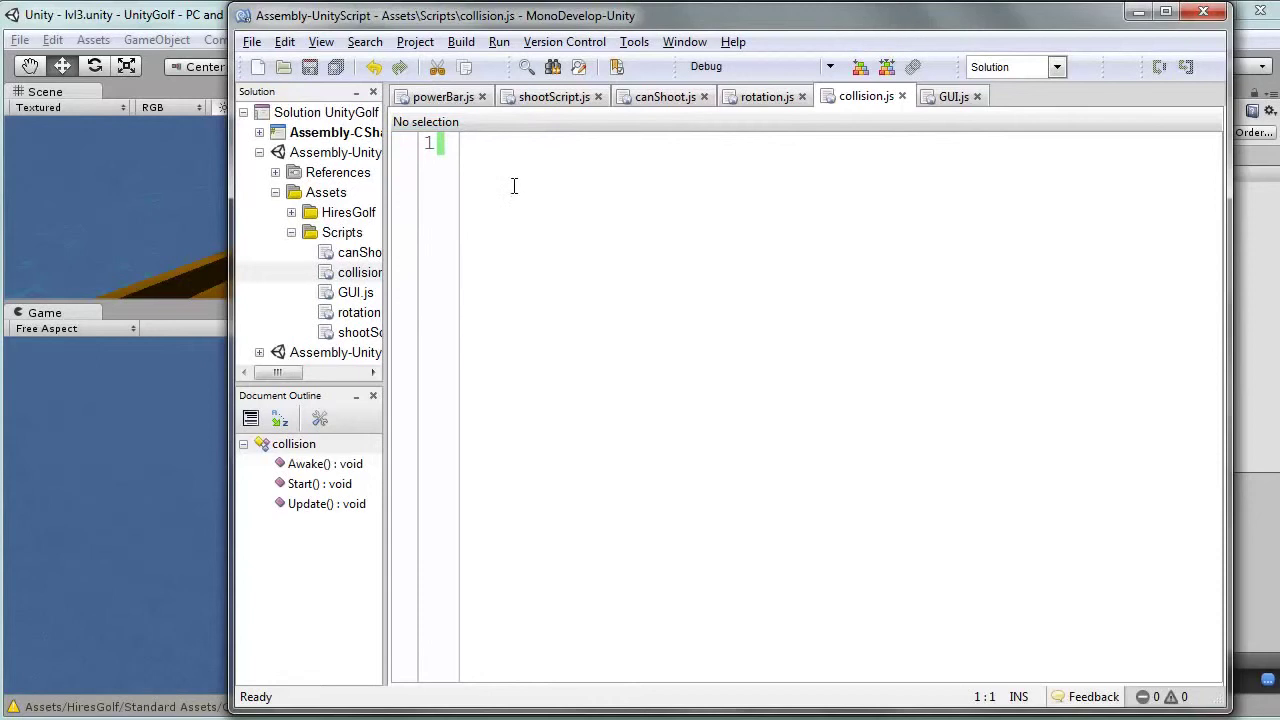
pyautogui.press('Return')
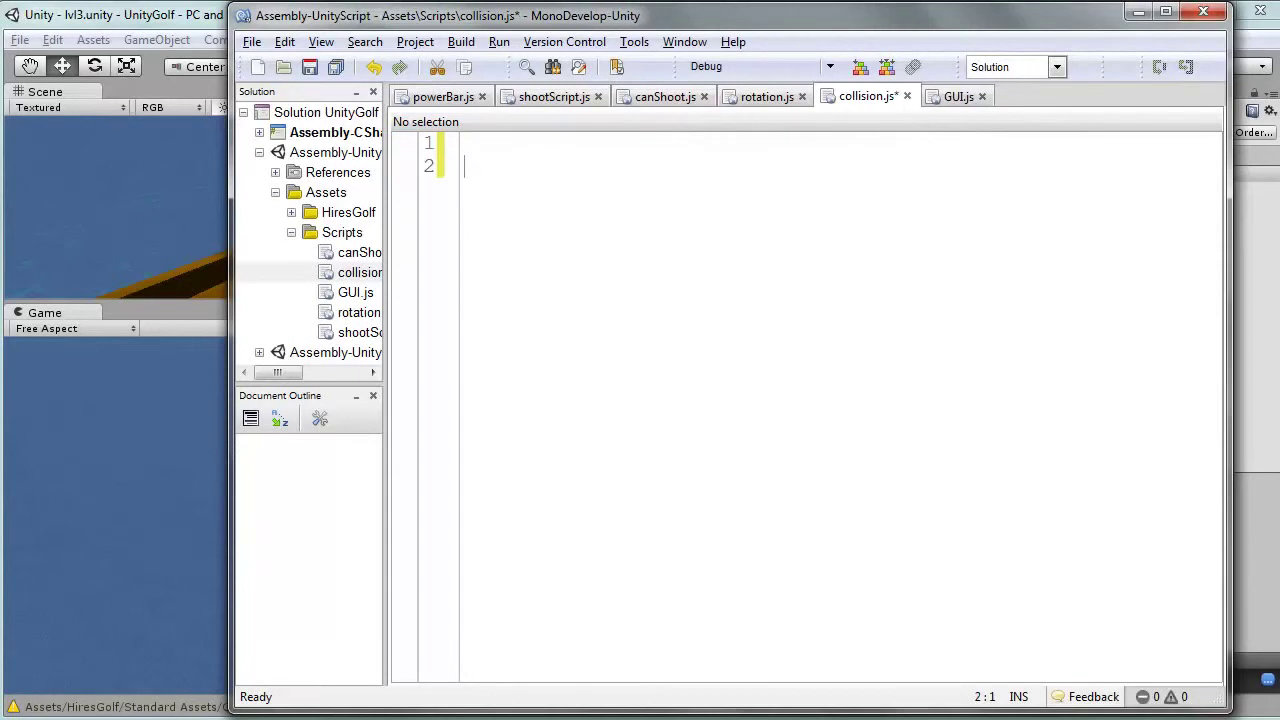
pyautogui.write('functi')
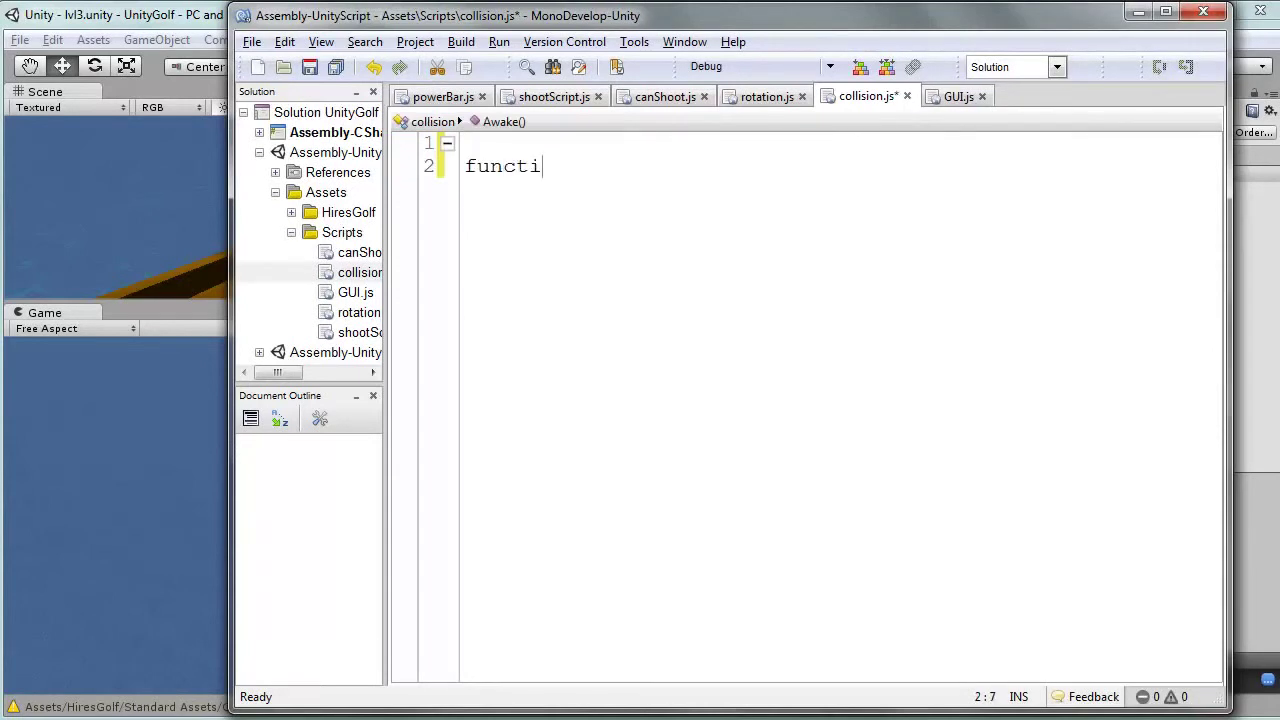
pyautogui.write('on O')
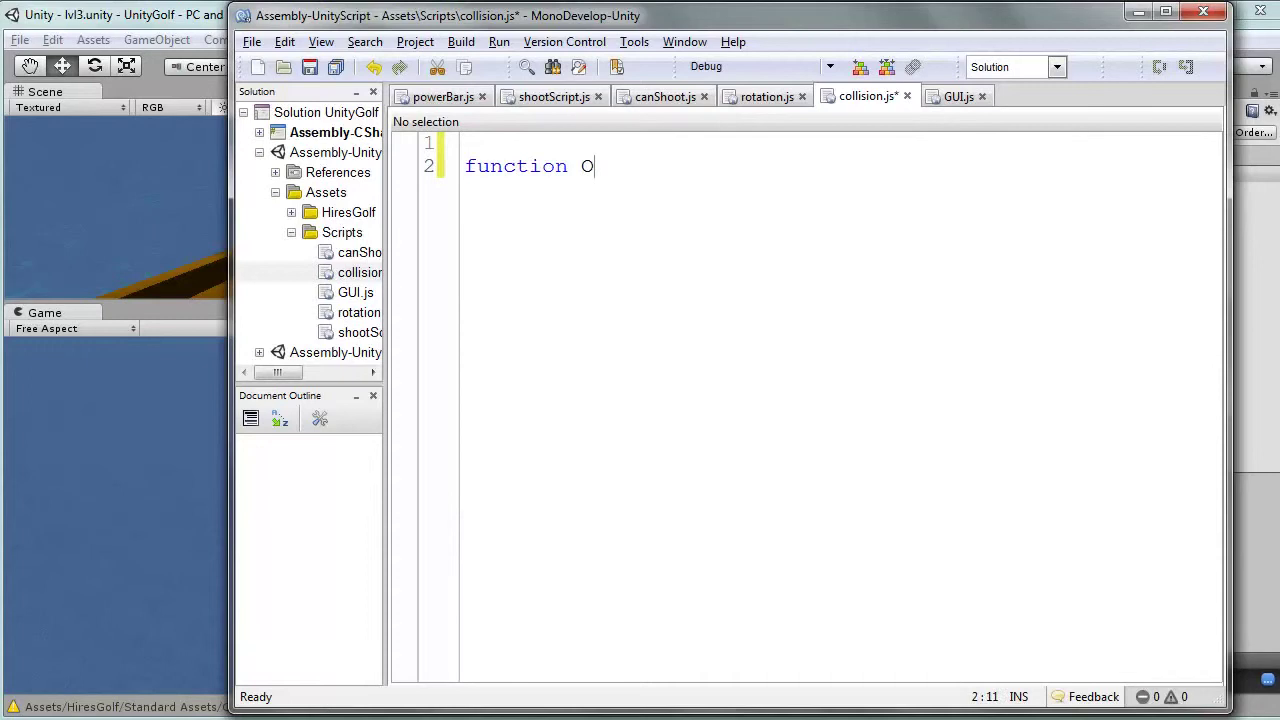
pyautogui.write('nTrigger')
pyautogui.write('Enter')
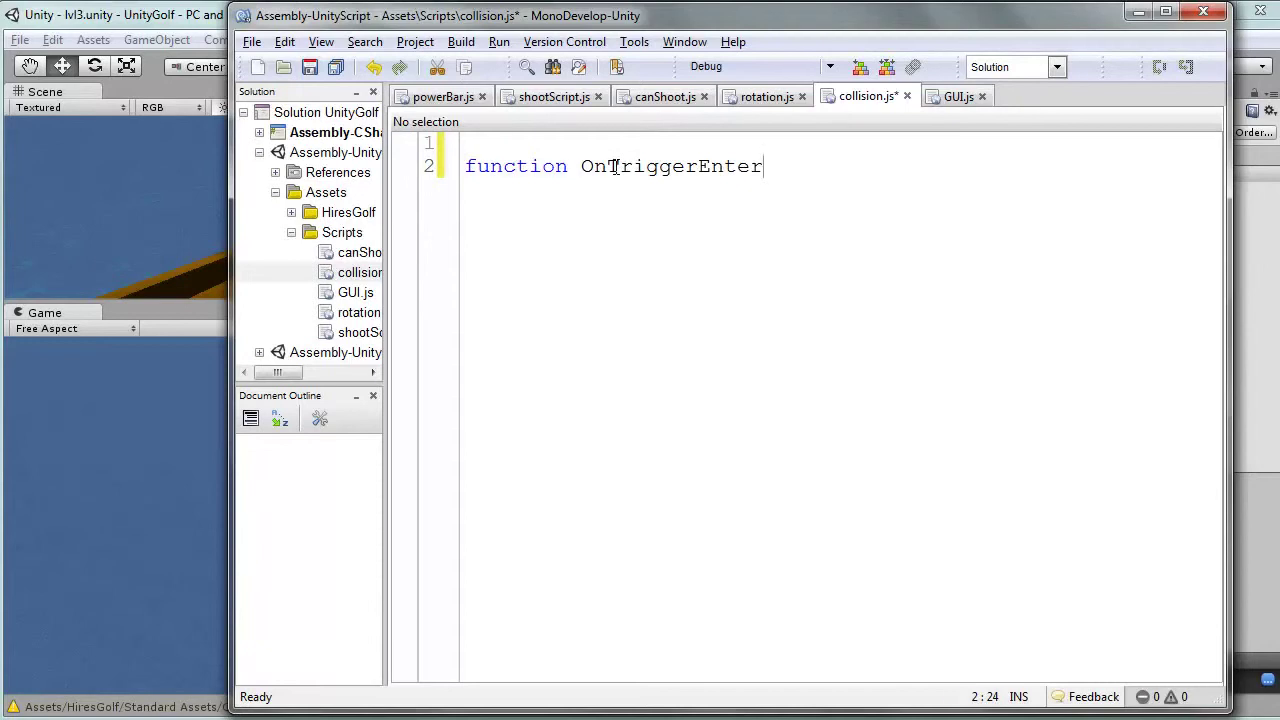
# Check the yellow Piece coin in Unity, then return to the collision script
pyautogui.moveTo(620, 166); pyautogui.dragTo(752, 166)
pyautogui.click(185, 18)
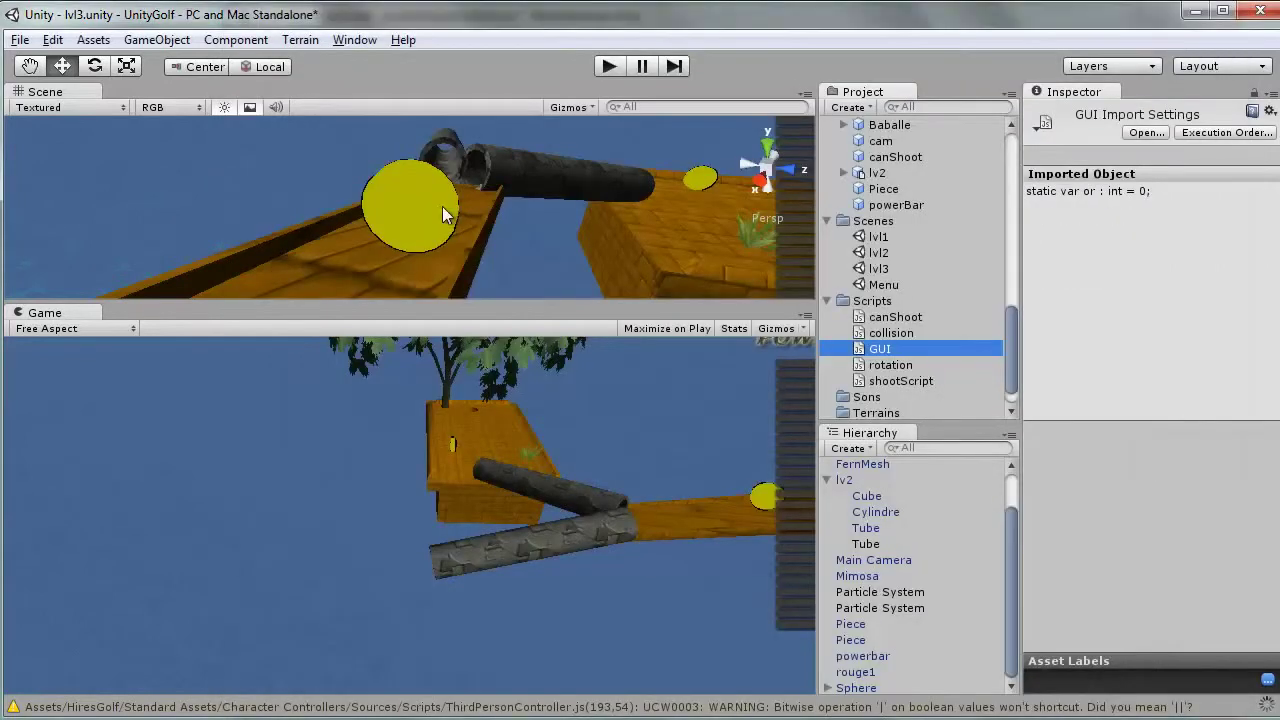
pyautogui.click(442, 206)
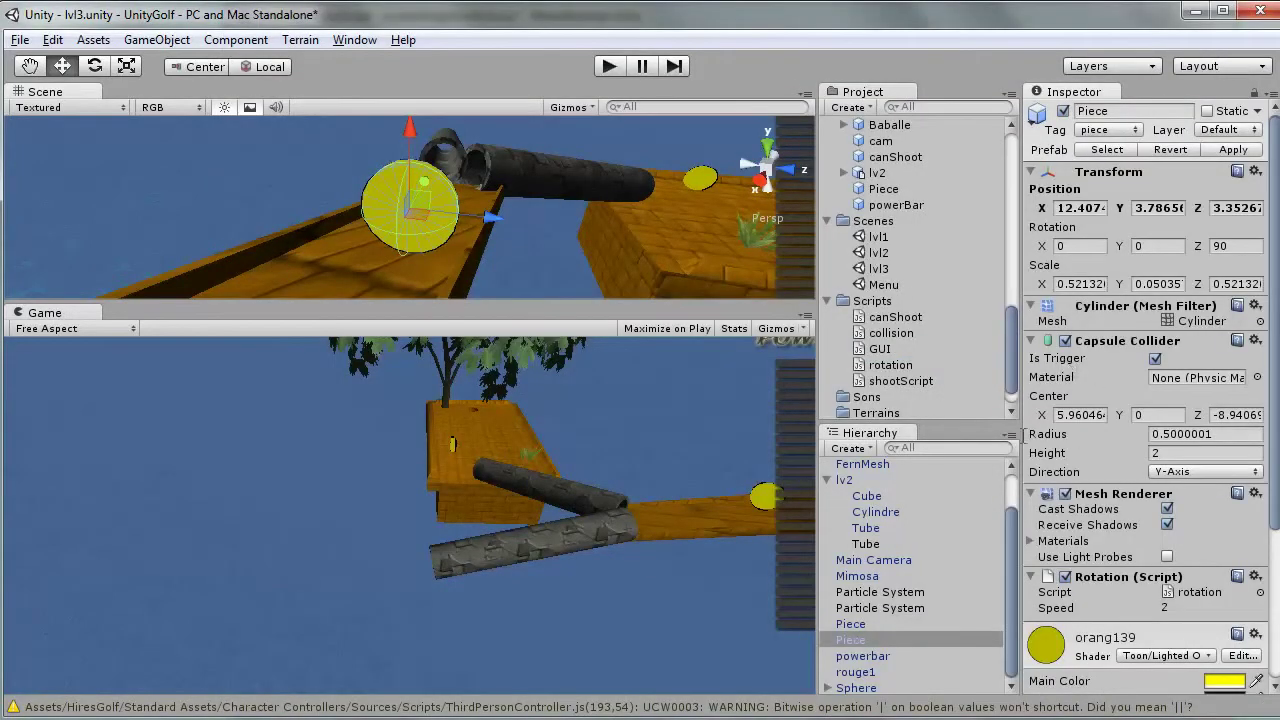
pyautogui.hotkey('alt', 'Tab')
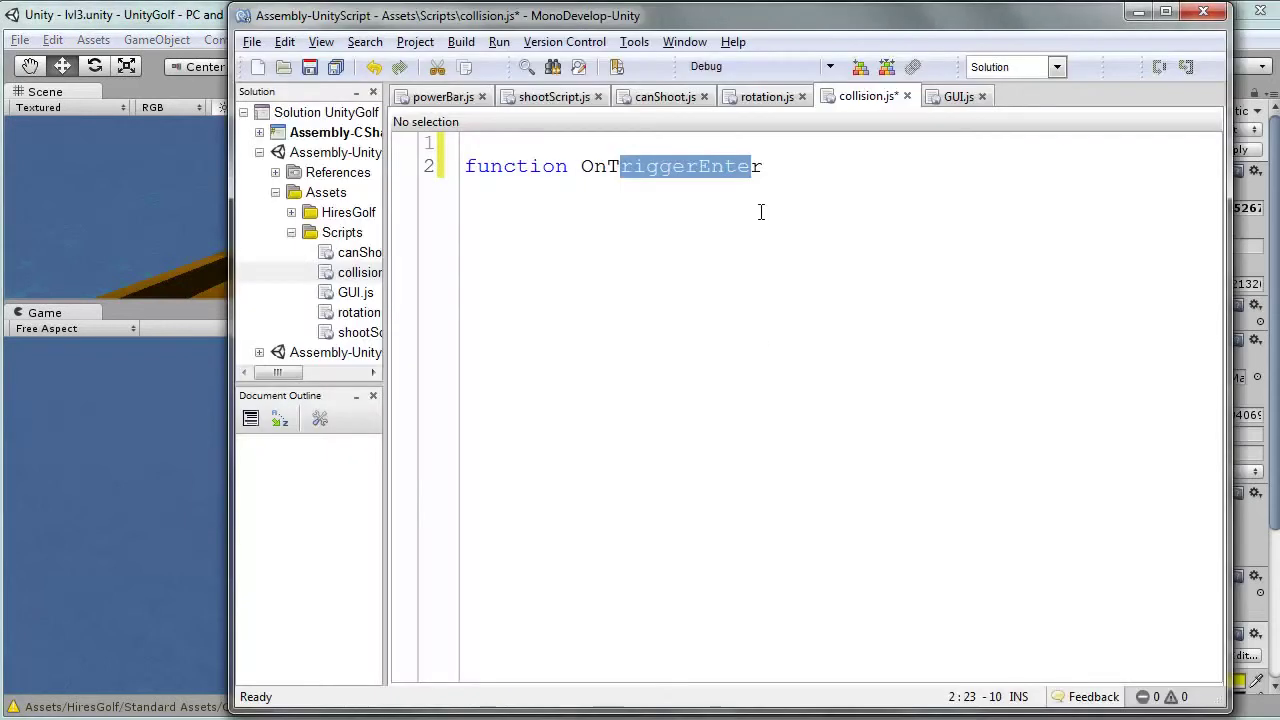
# Give OnTriggerEnter the parameter (objetInfo : Collider) and start a new line below the header
pyautogui.click(766, 167)
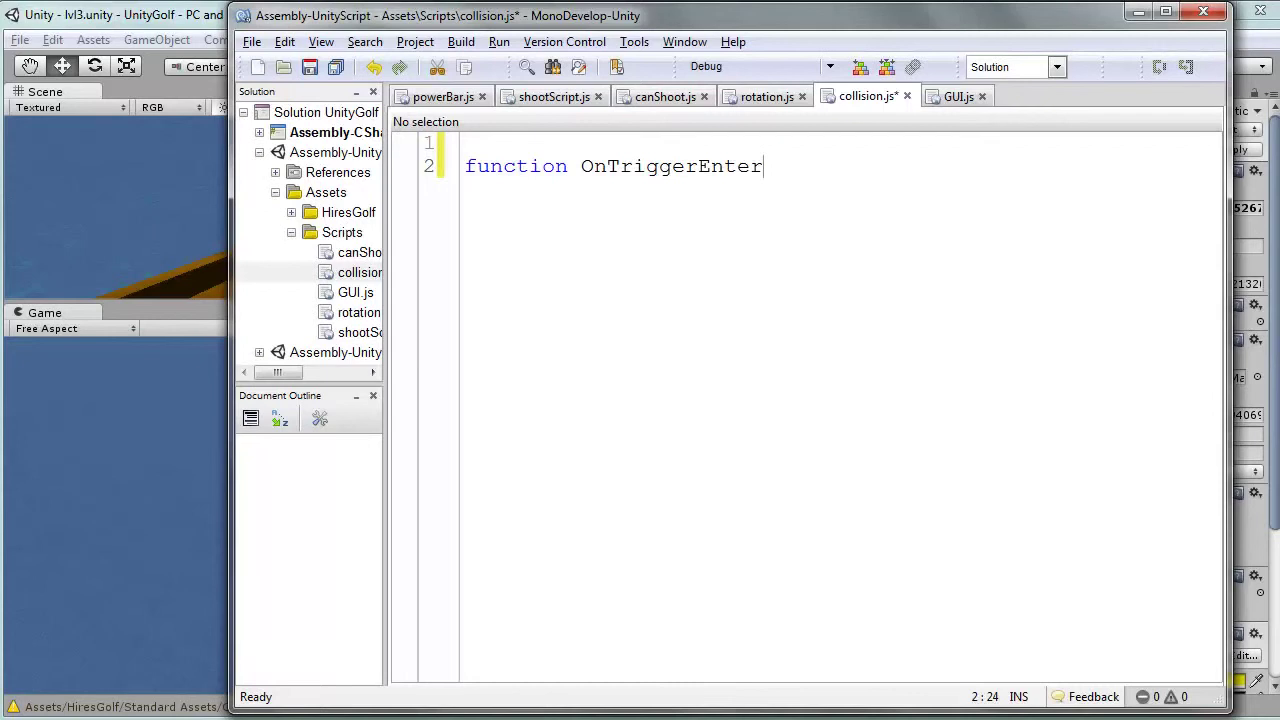
pyautogui.write('()')
pyautogui.write('o')
pyautogui.write('bje')
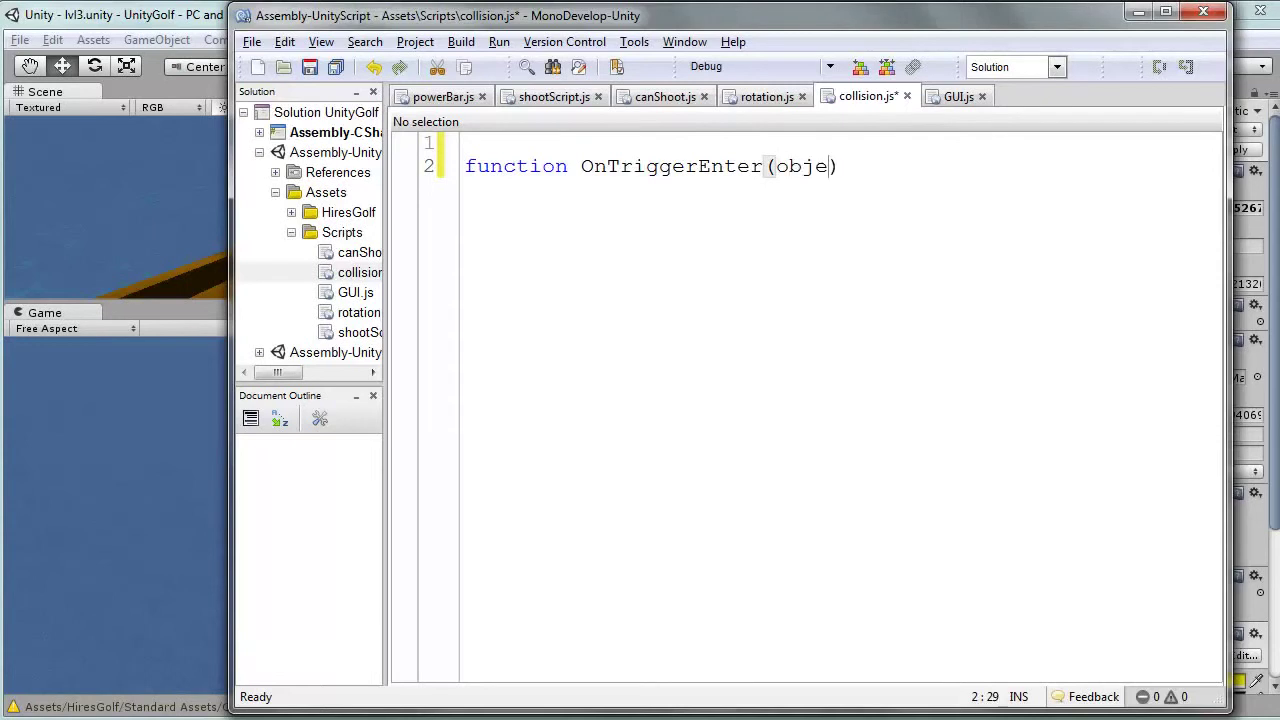
pyautogui.write('tIn')
pyautogui.write('fo')
pyautogui.moveTo(893, 166); pyautogui.dragTo(778, 168)
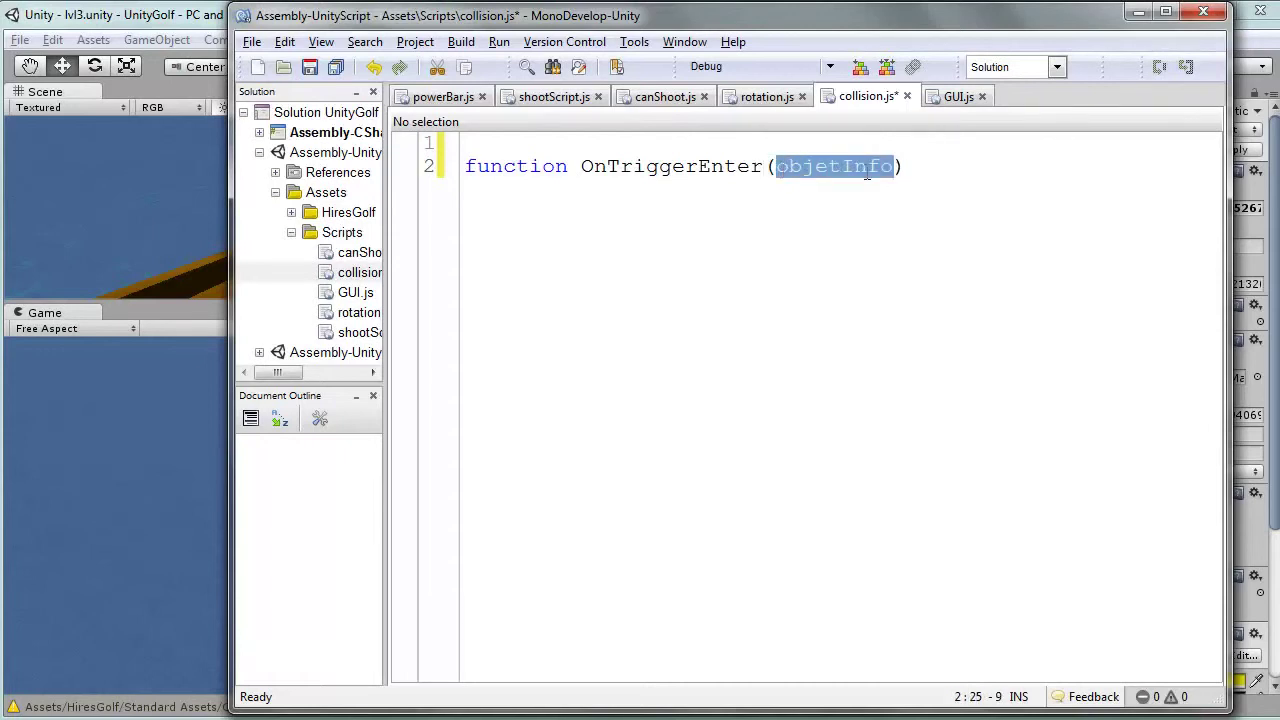
pyautogui.click(893, 171)
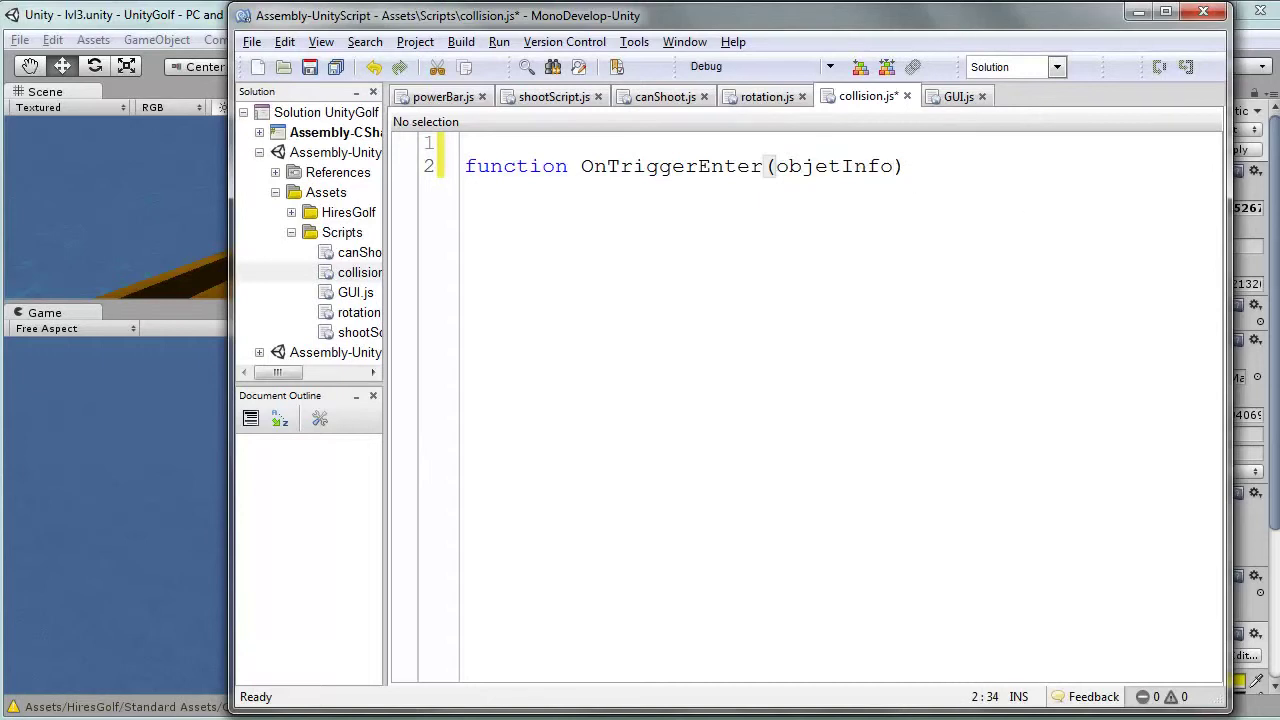
pyautogui.write(': C')
pyautogui.write('ollide')
pyautogui.write('r')
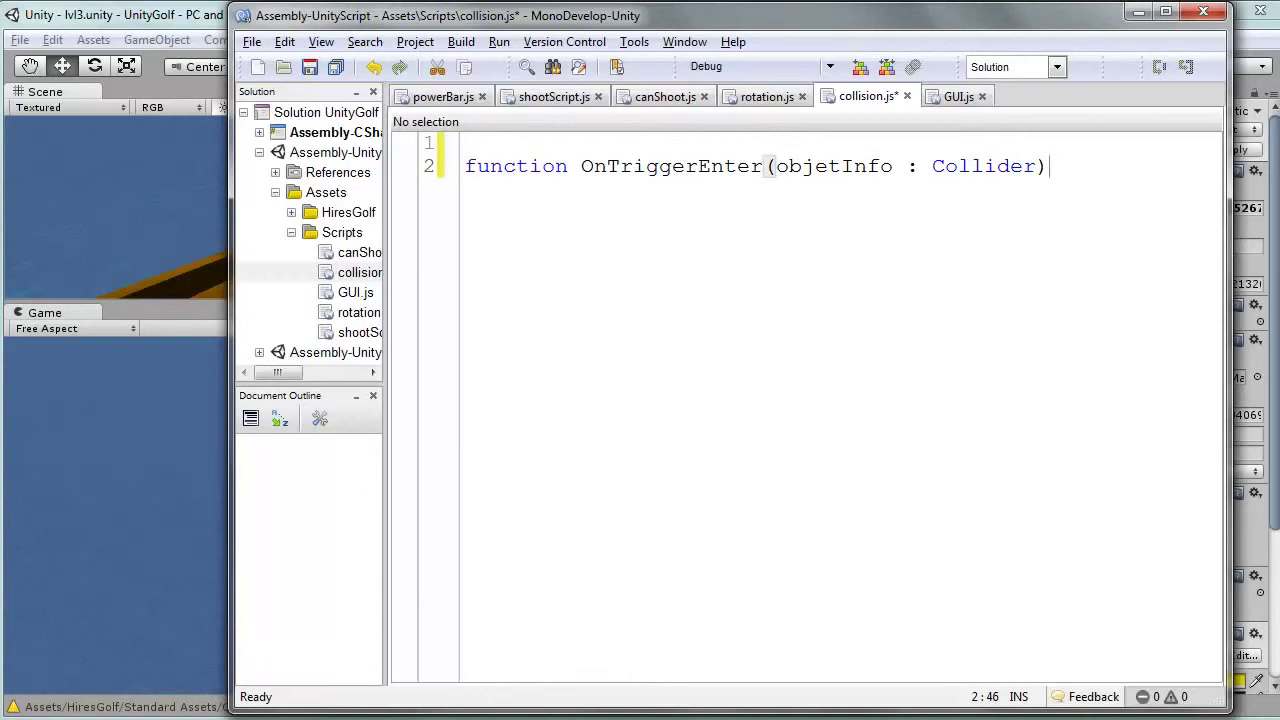
pyautogui.press('Return')
# Open the function body with braces and begin an if condition on objetInfo.gameObject
pyautogui.write('{')
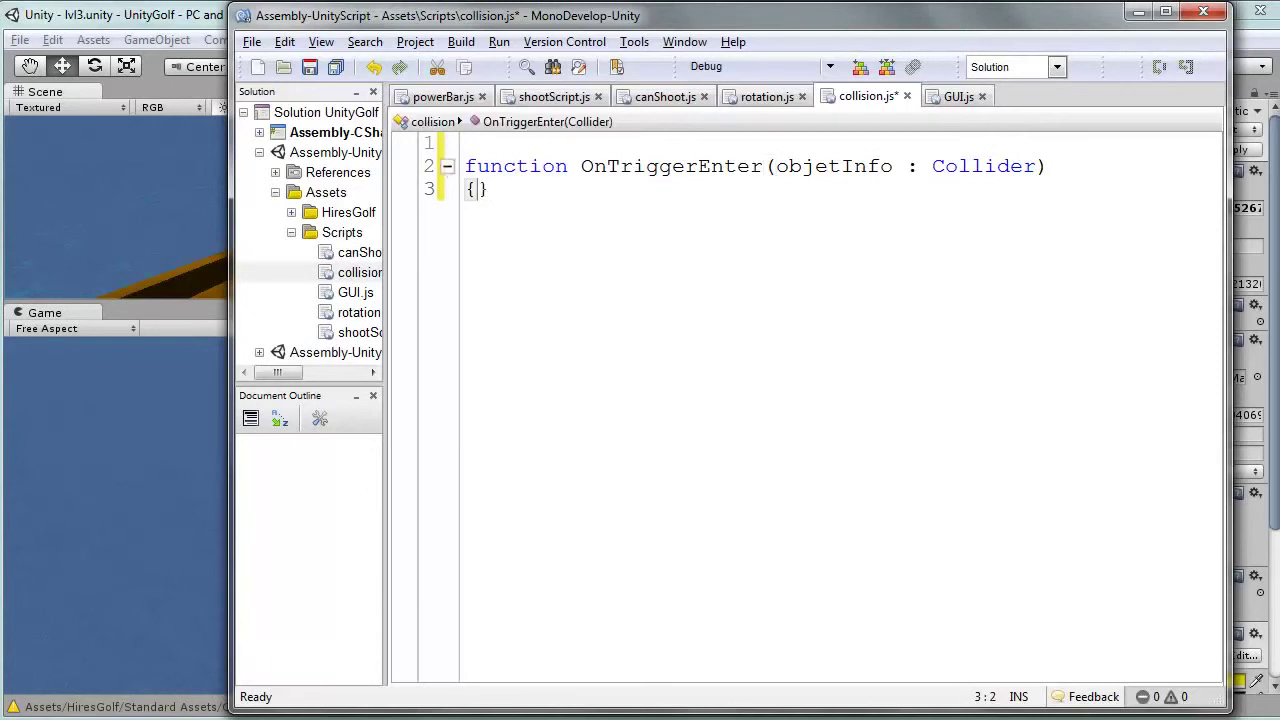
pyautogui.press('Return')
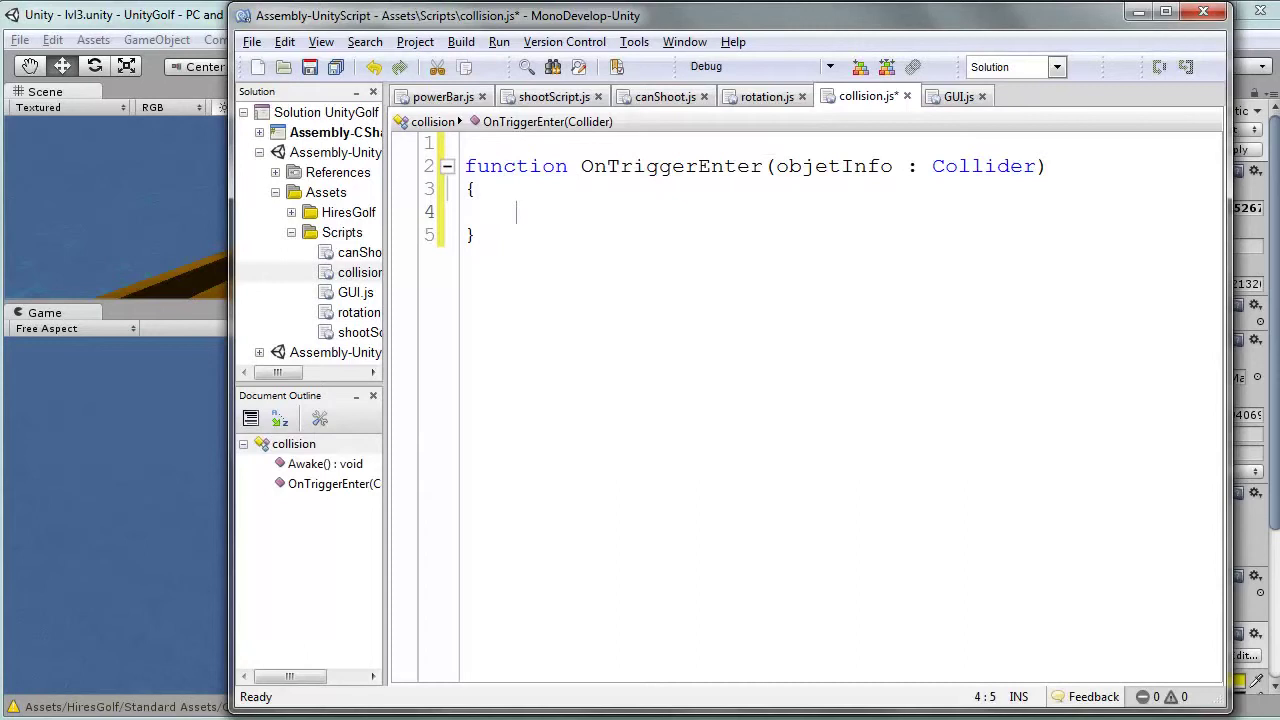
pyautogui.write('if')
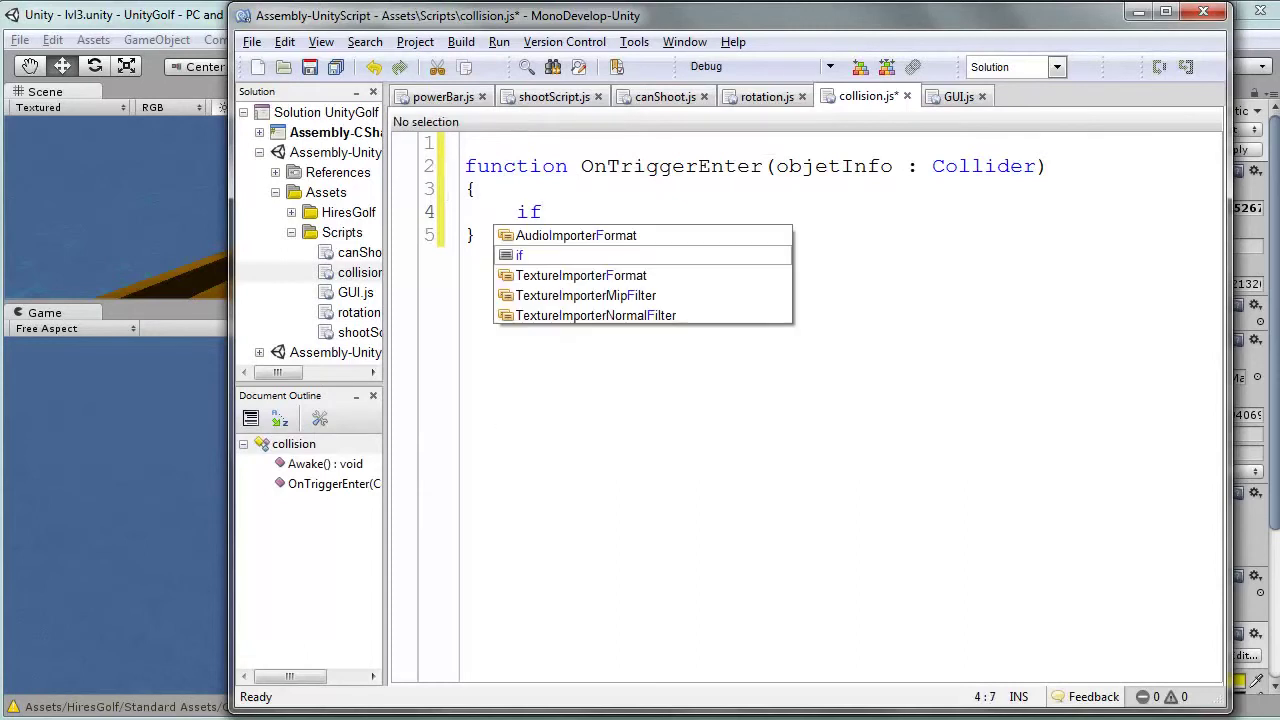
pyautogui.write('(ob')
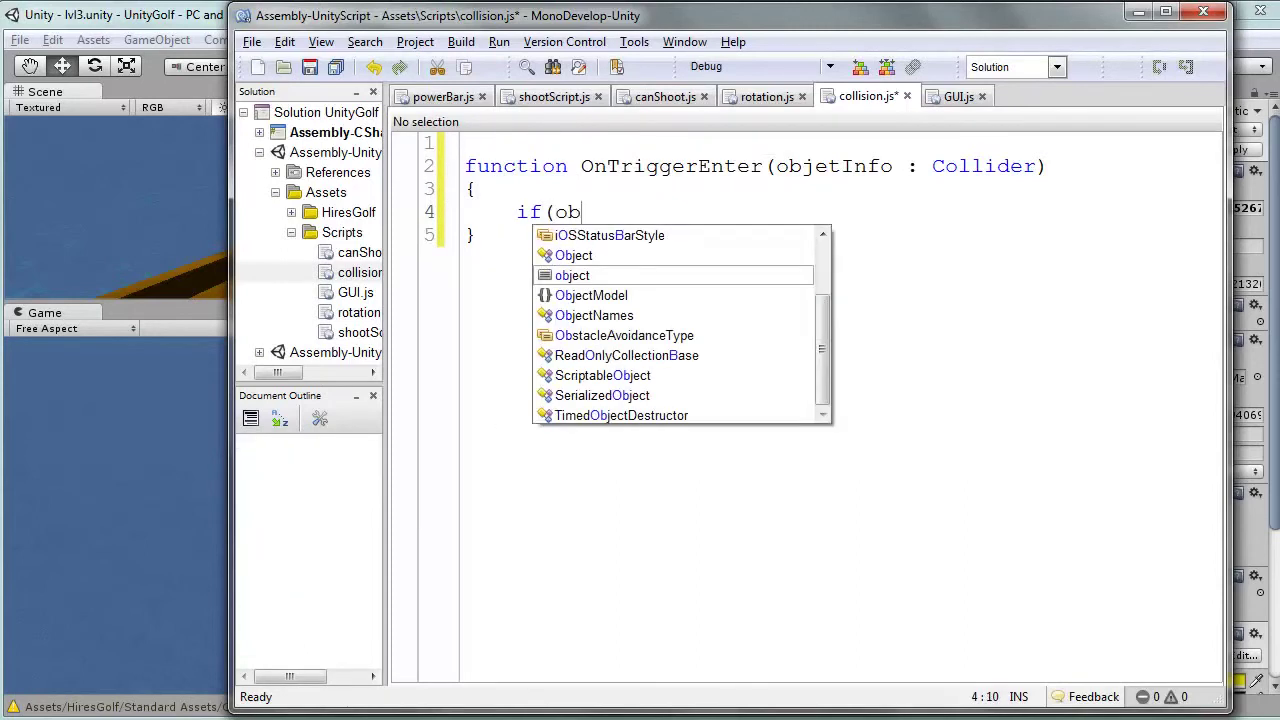
pyautogui.write('je')
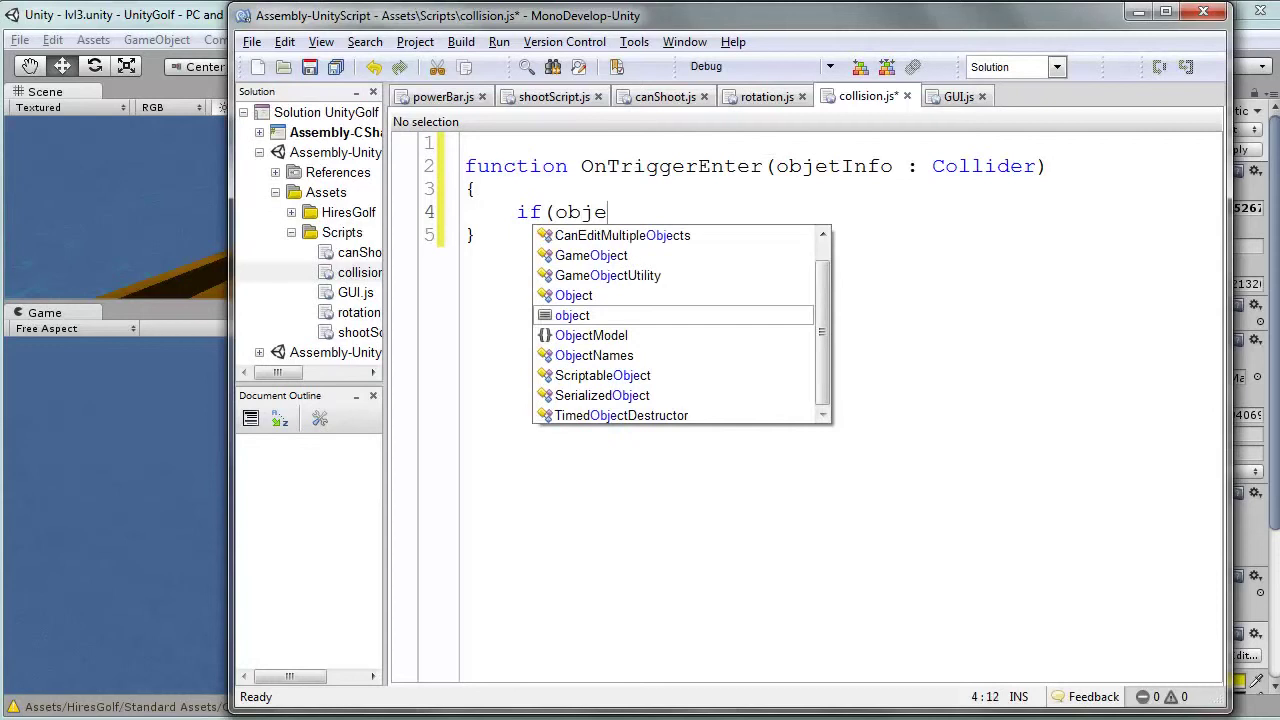
pyautogui.write('tIn')
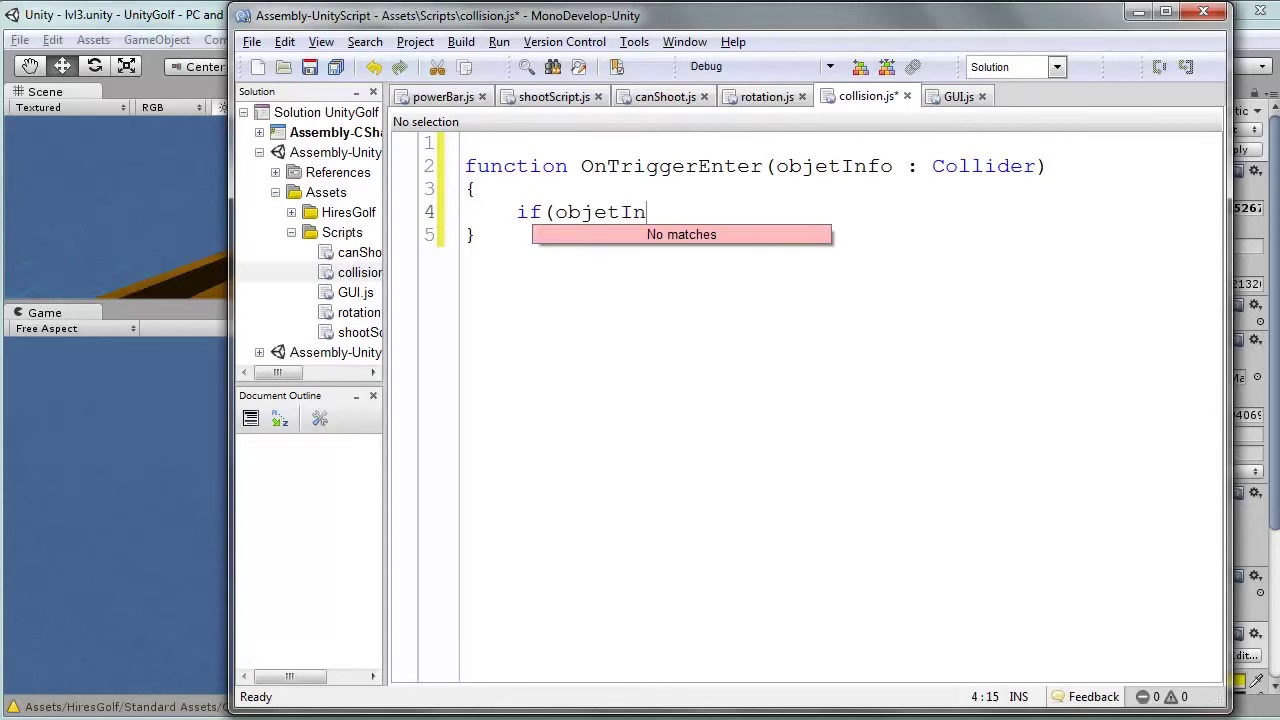
pyautogui.write('fo')
pyautogui.write('.ga')
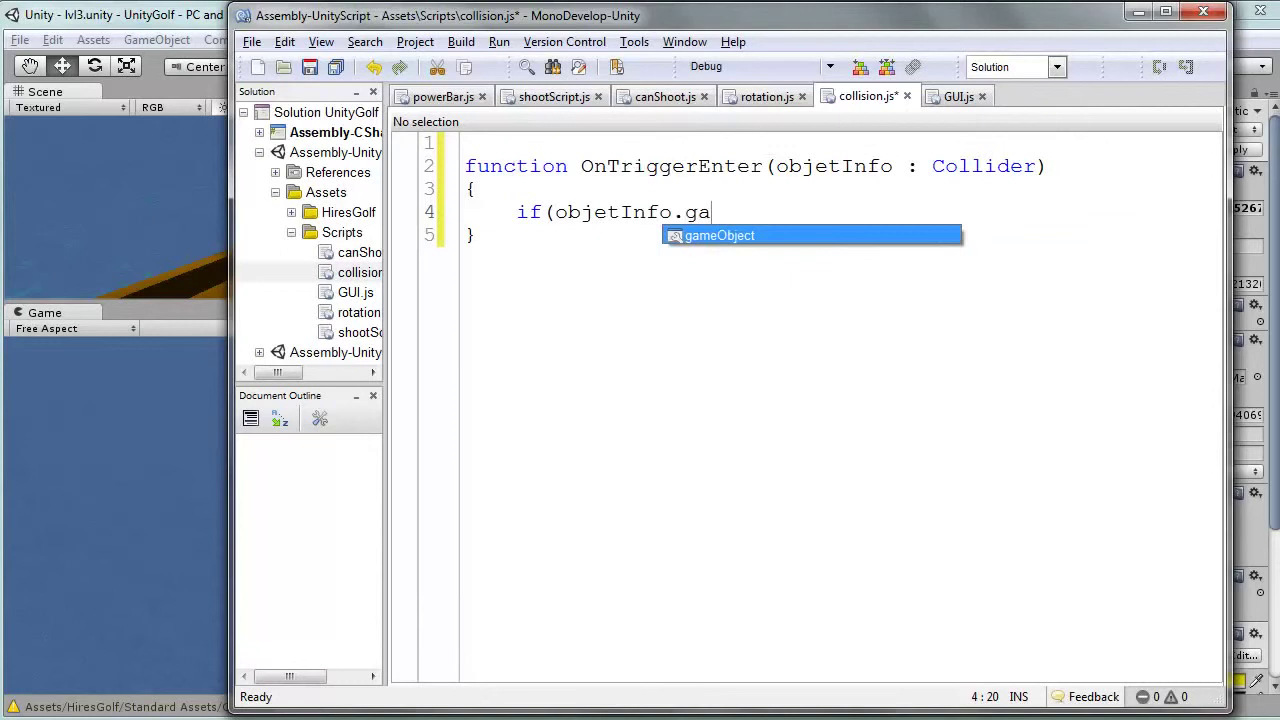
pyautogui.press('Return')
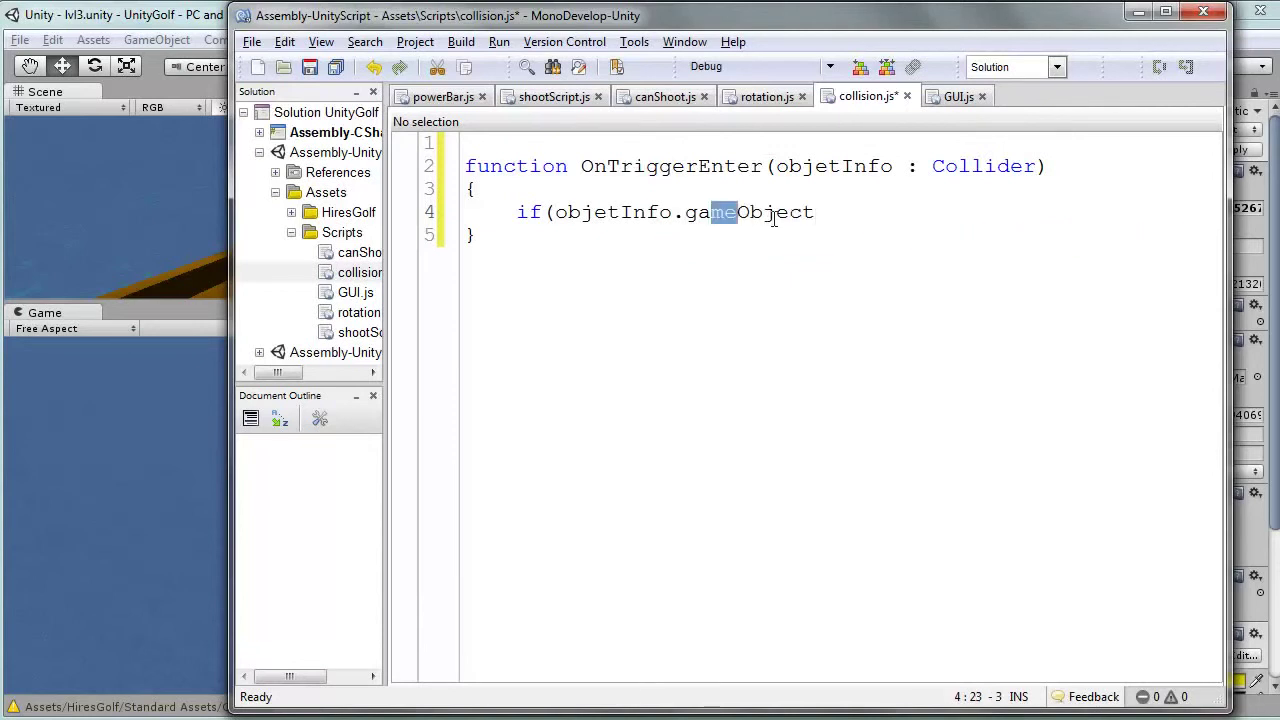
# Complete the condition with .tag == "piece") and add an empty brace block beneath
pyautogui.moveTo(710, 216); pyautogui.dragTo(802, 214)
pyautogui.click(825, 217)
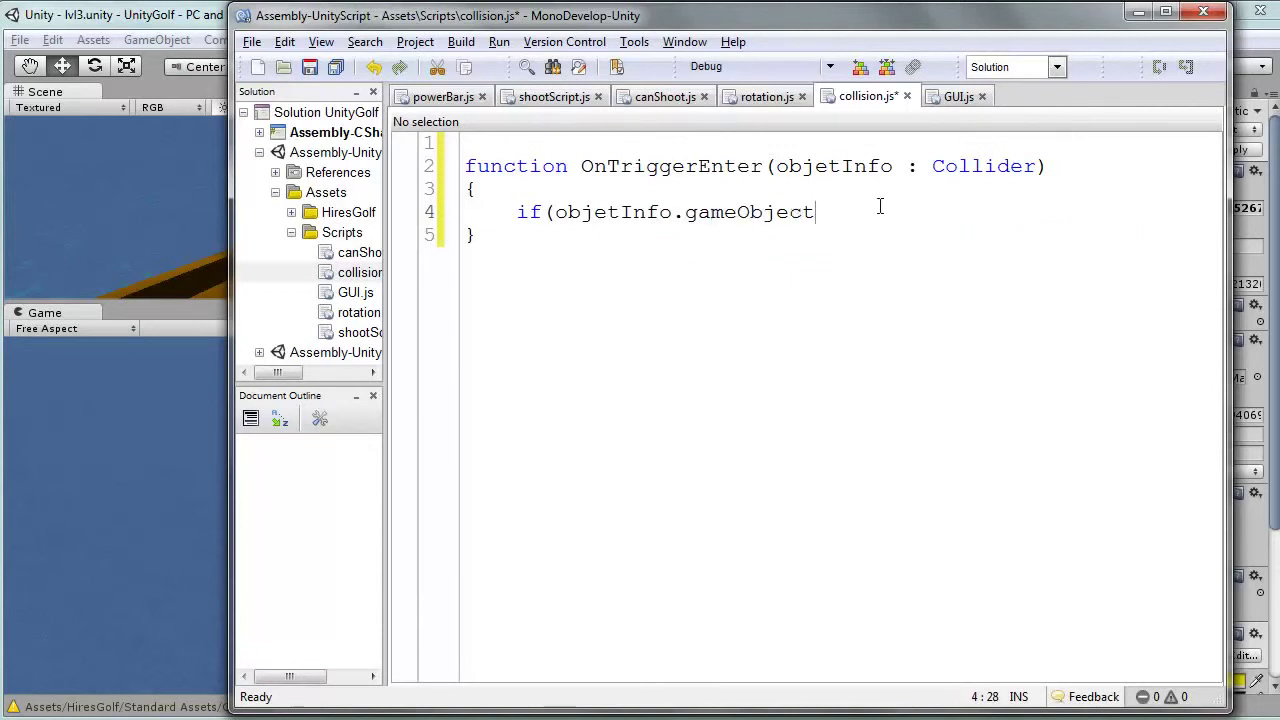
pyautogui.write('.tag')
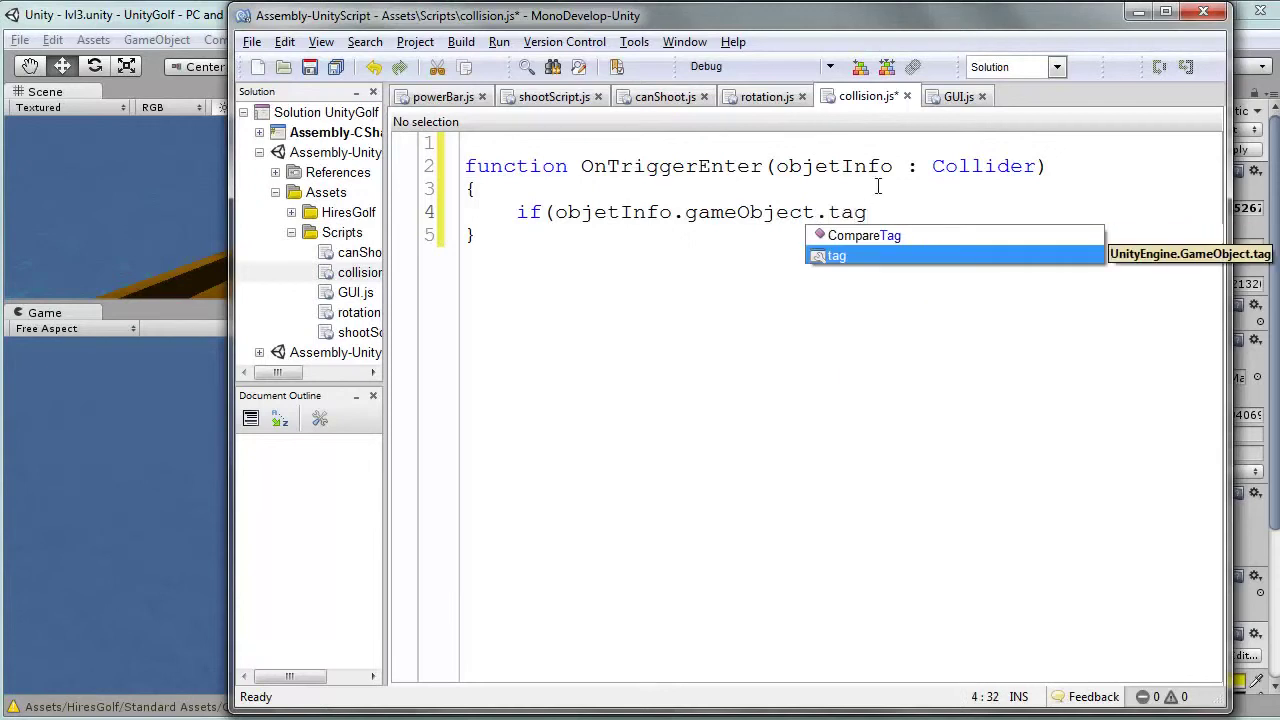
pyautogui.write(' == ')
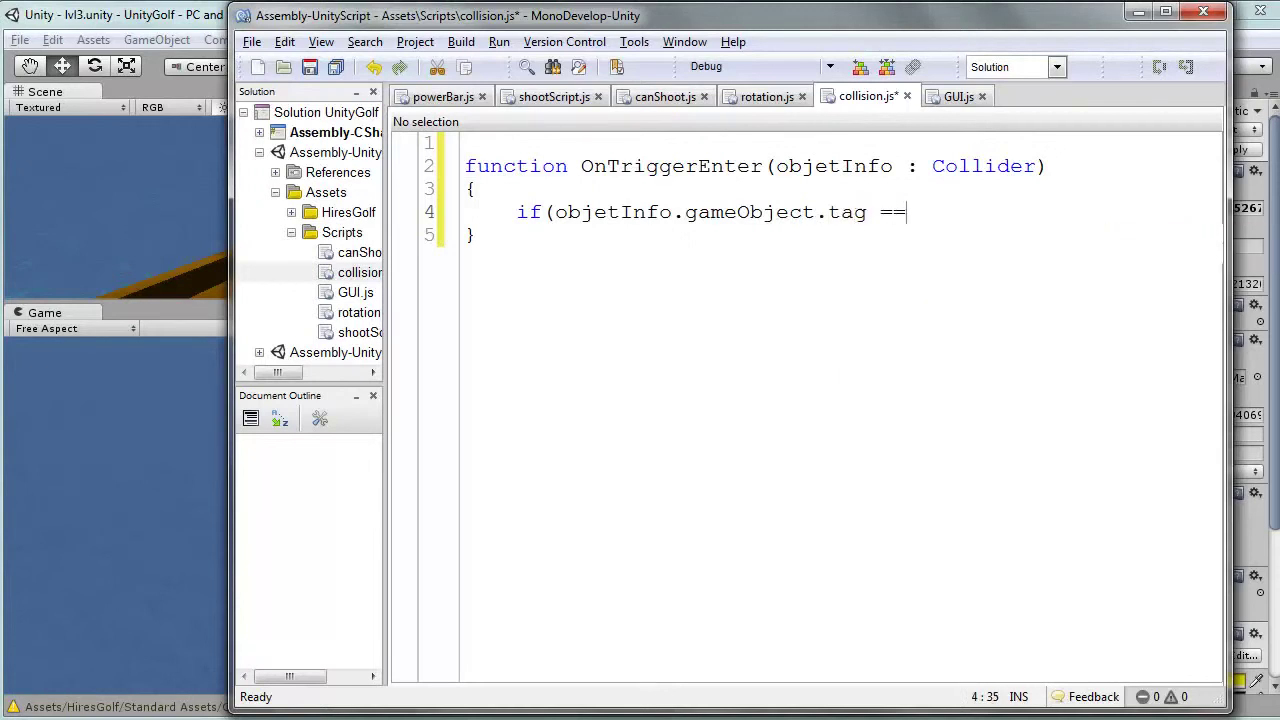
pyautogui.write('"')
pyautogui.write('piece"')
pyautogui.write(')')
pyautogui.press('Return')
pyautogui.write('{}')
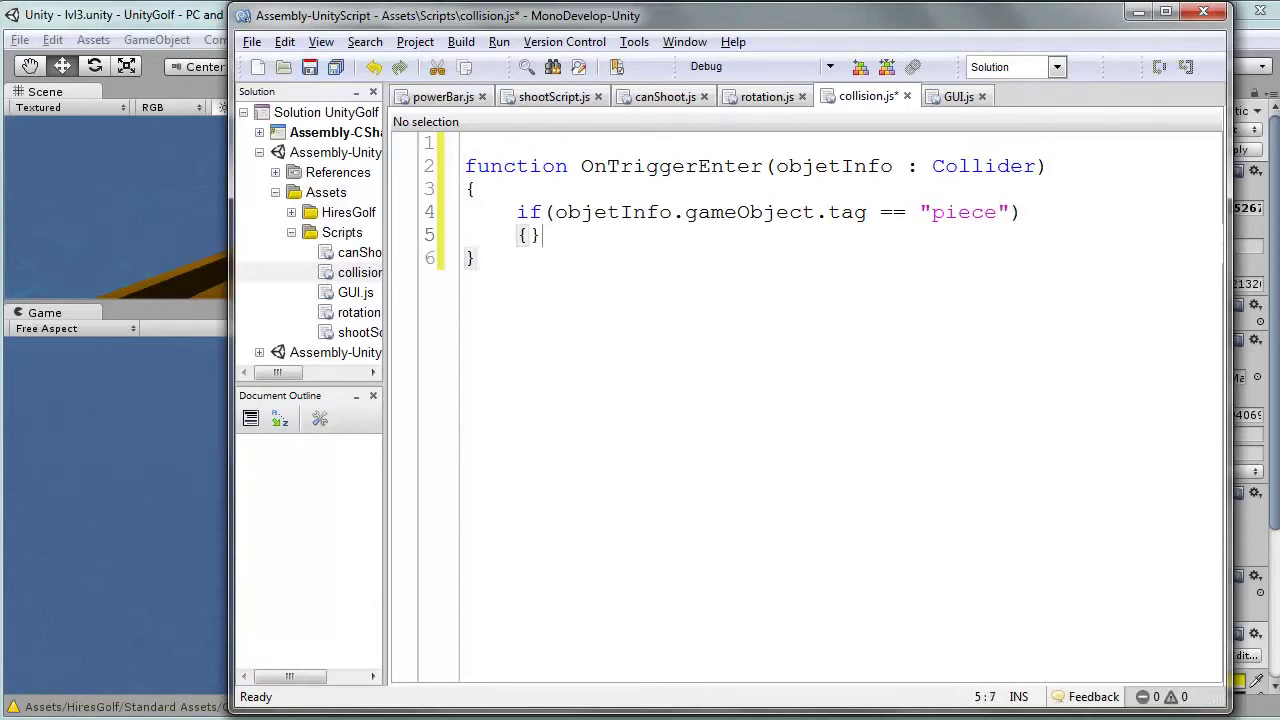
pyautogui.press('Return')
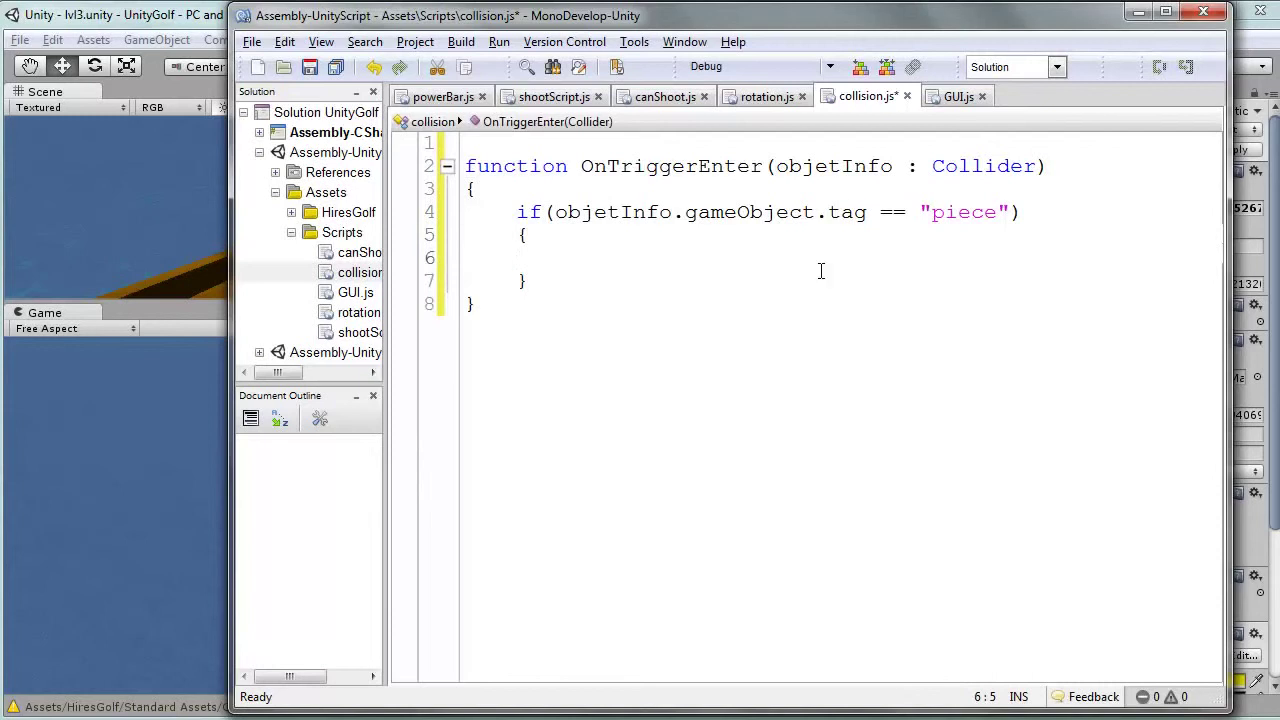
# Review the handler, objetInfo parameter and "piece" tag, then indent the empty line in the if block
pyautogui.moveTo(535, 172); pyautogui.dragTo(895, 177)
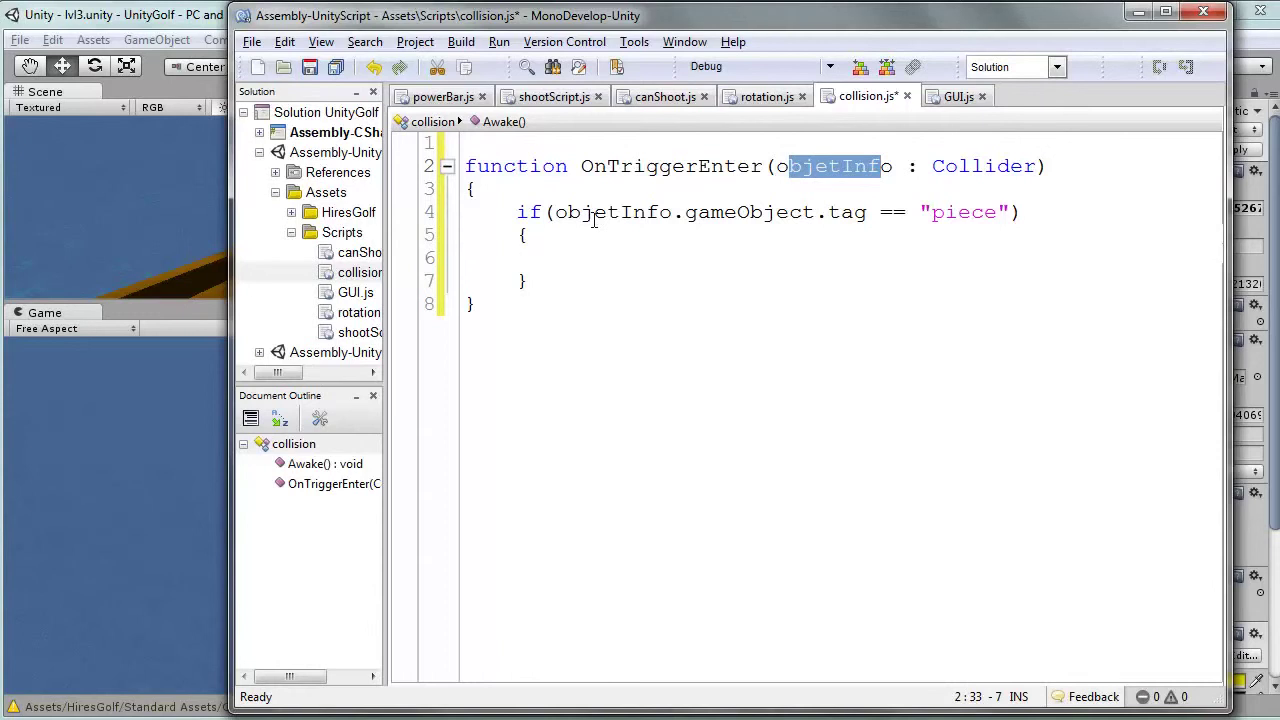
pyautogui.moveTo(569, 215); pyautogui.dragTo(856, 218)
pyautogui.moveTo(944, 226); pyautogui.dragTo(1030, 226)
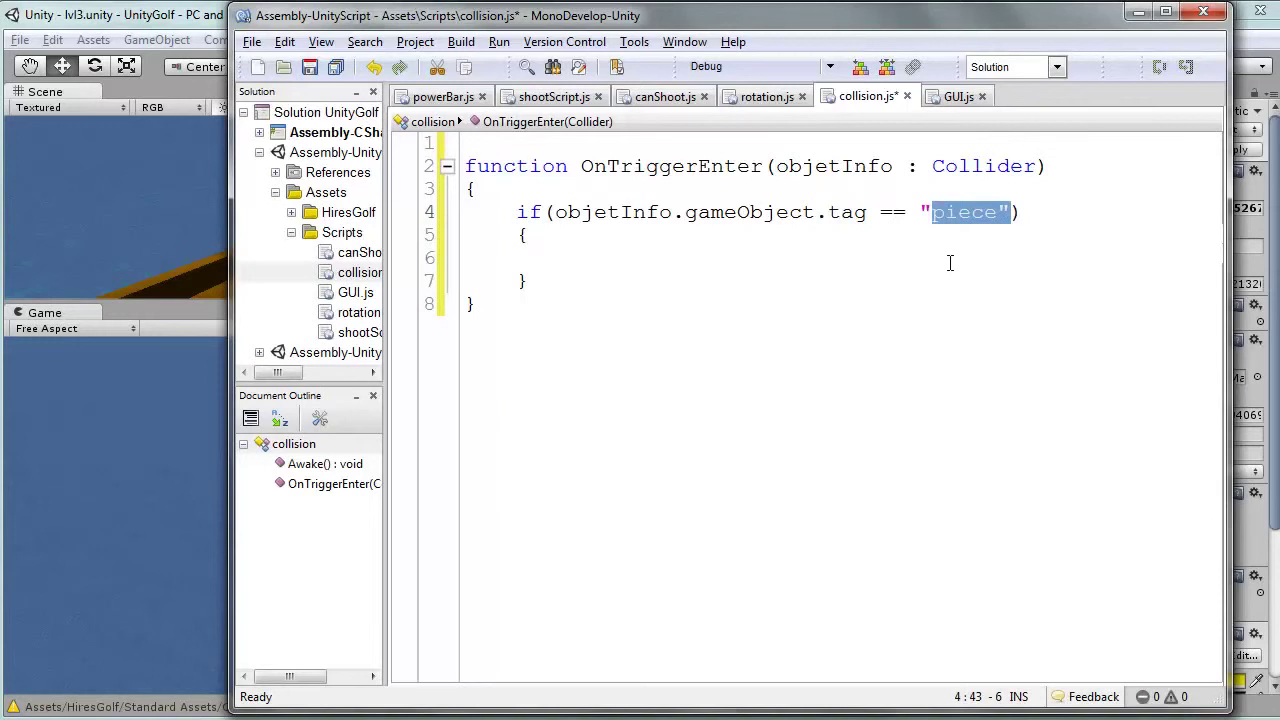
pyautogui.moveTo(921, 215); pyautogui.dragTo(1012, 224)
pyautogui.click(206, 26)
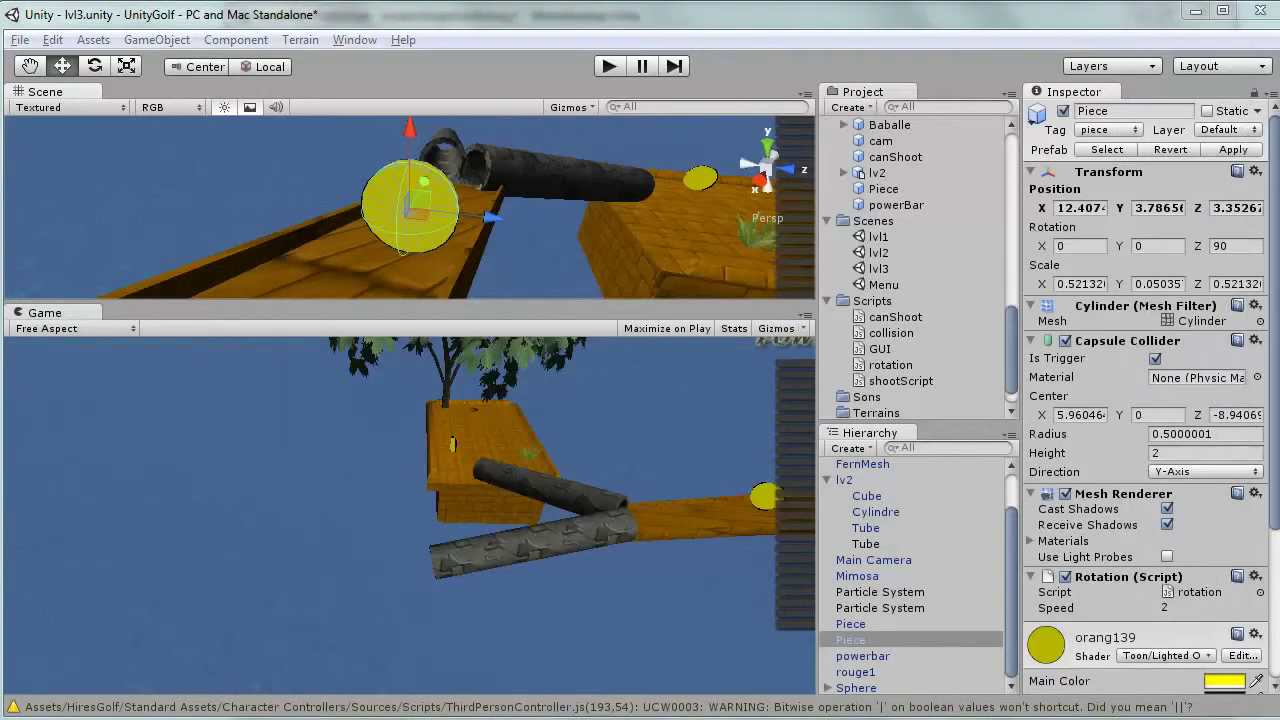
pyautogui.hotkey('alt', 'Tab')
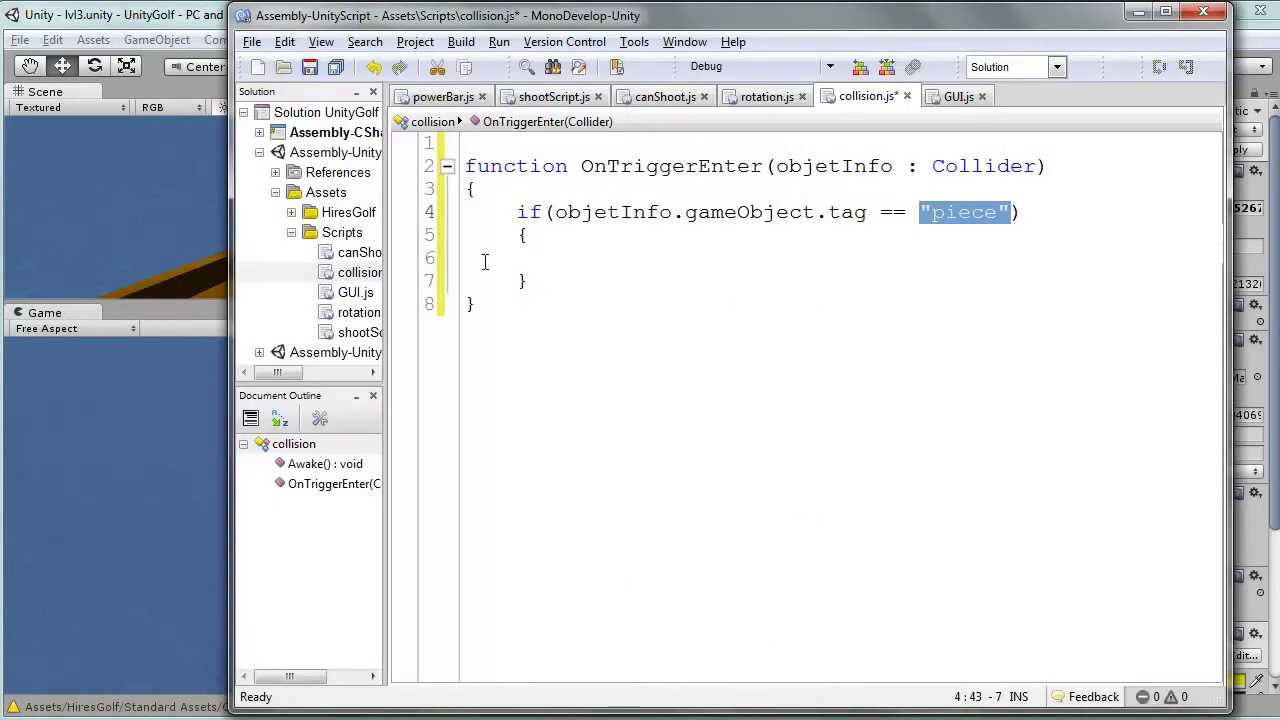
pyautogui.click(567, 267)
pyautogui.press('Tab')
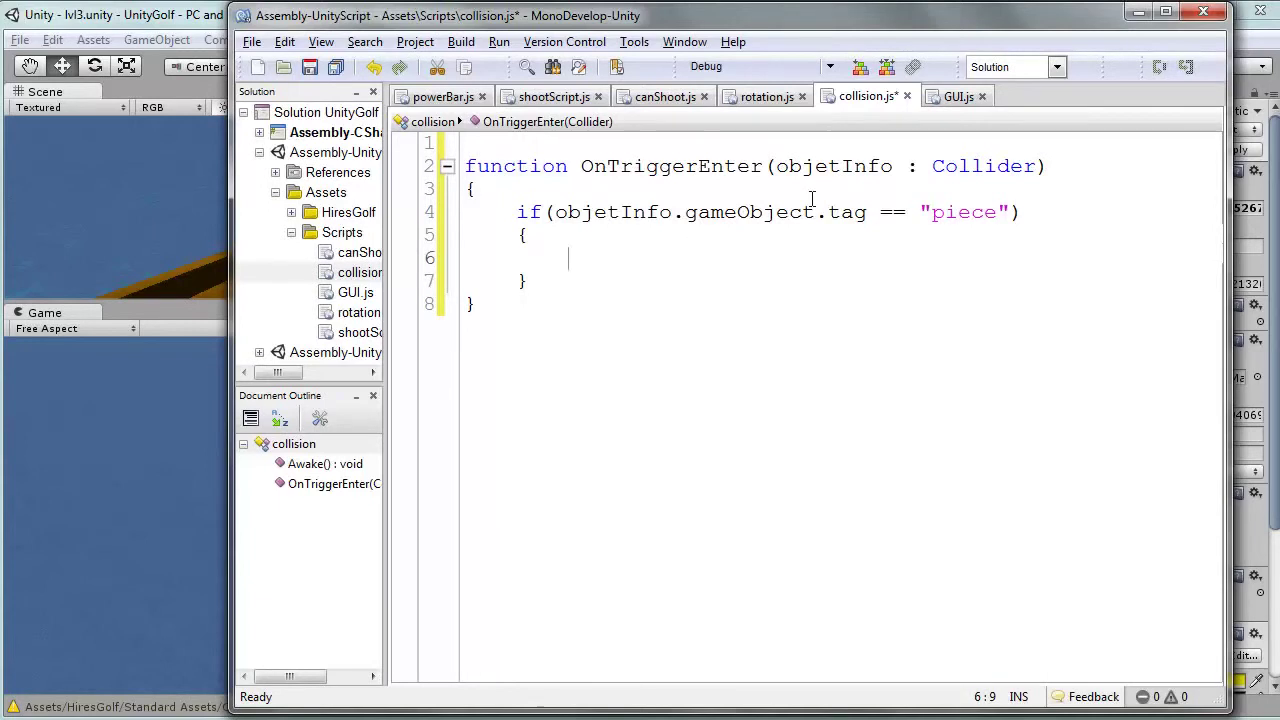
# Inside the if block add GUI.or += 1 and Destroy(objetInfo.gameObject);, then save collision.js
pyautogui.write('GUI')
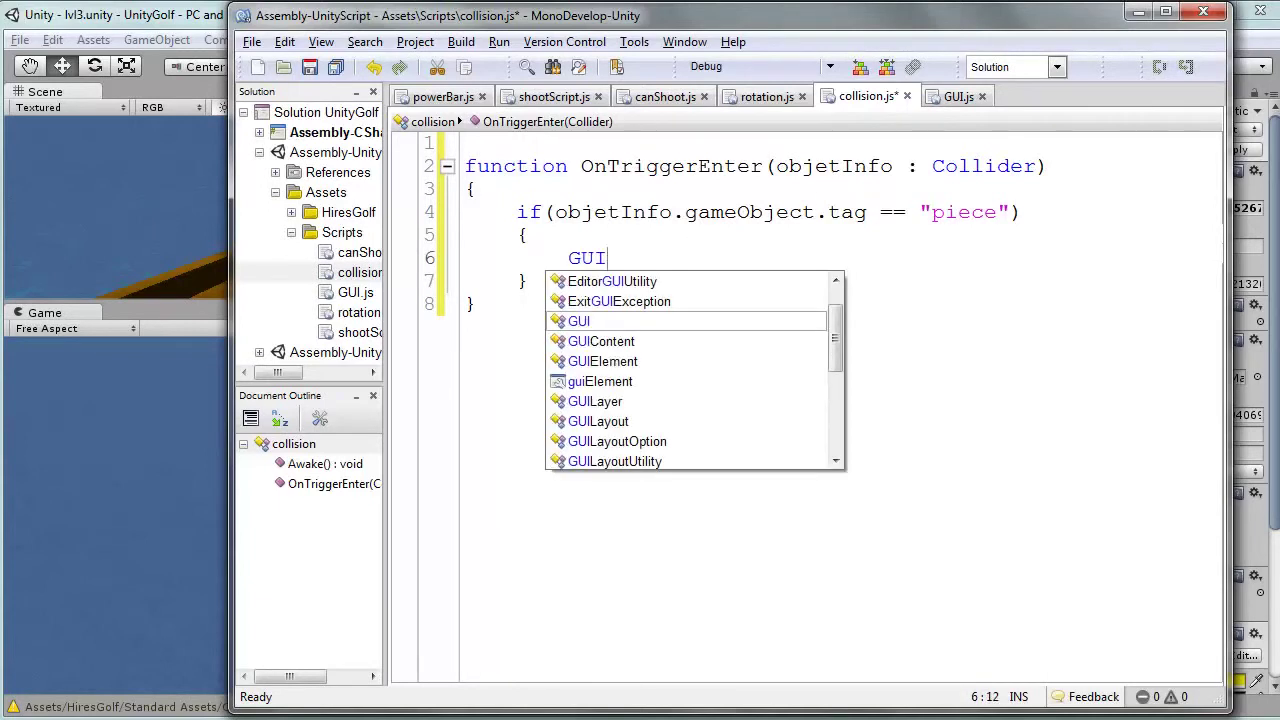
pyautogui.write('.or +')
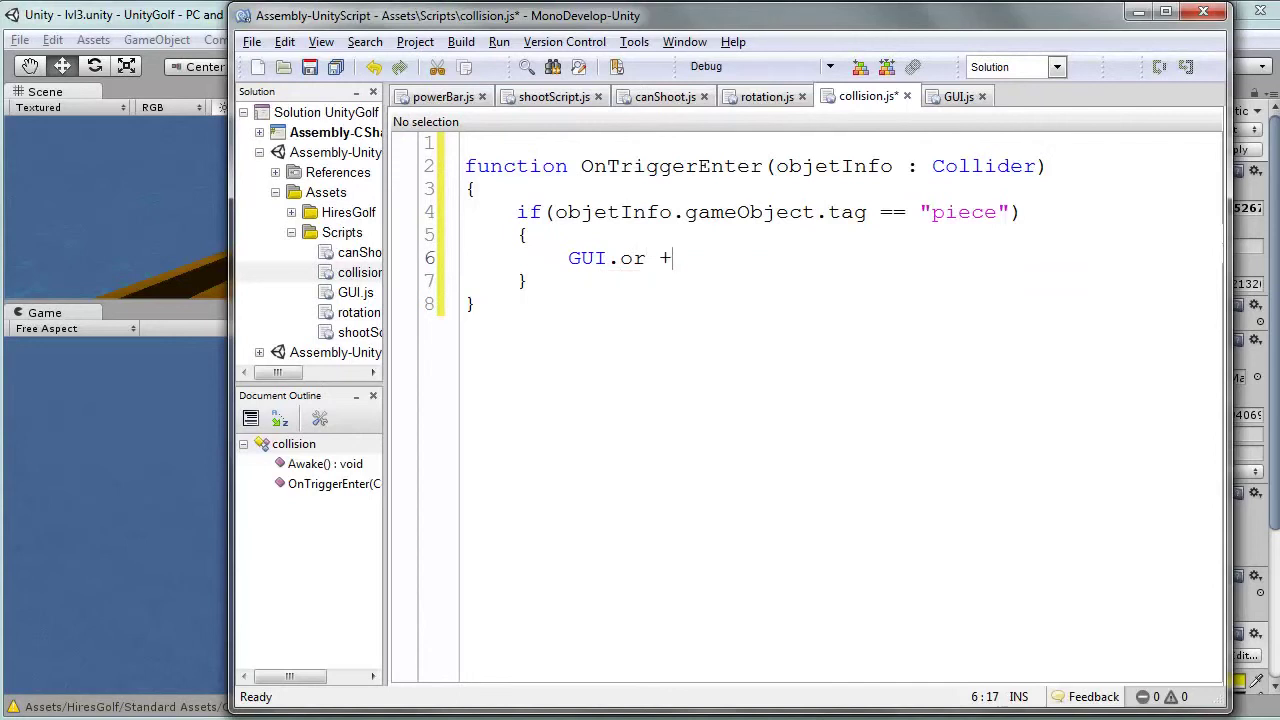
pyautogui.write('= 1;')
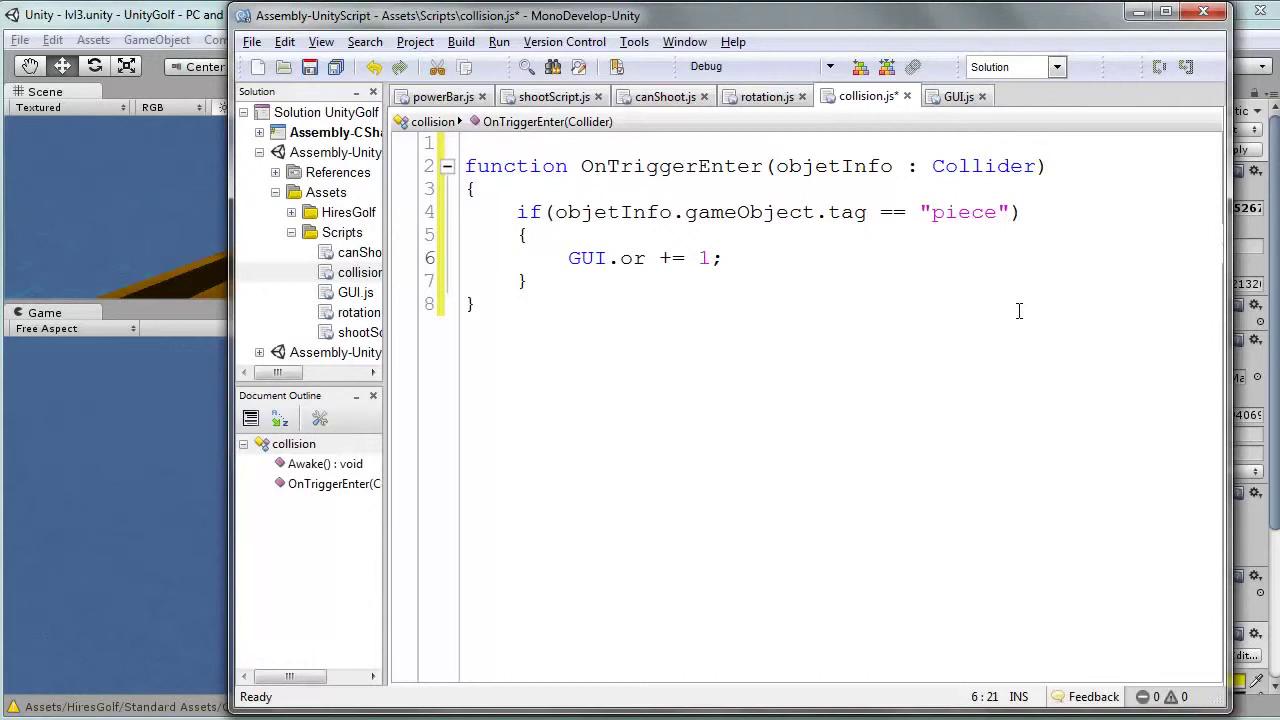
pyautogui.press('Return')
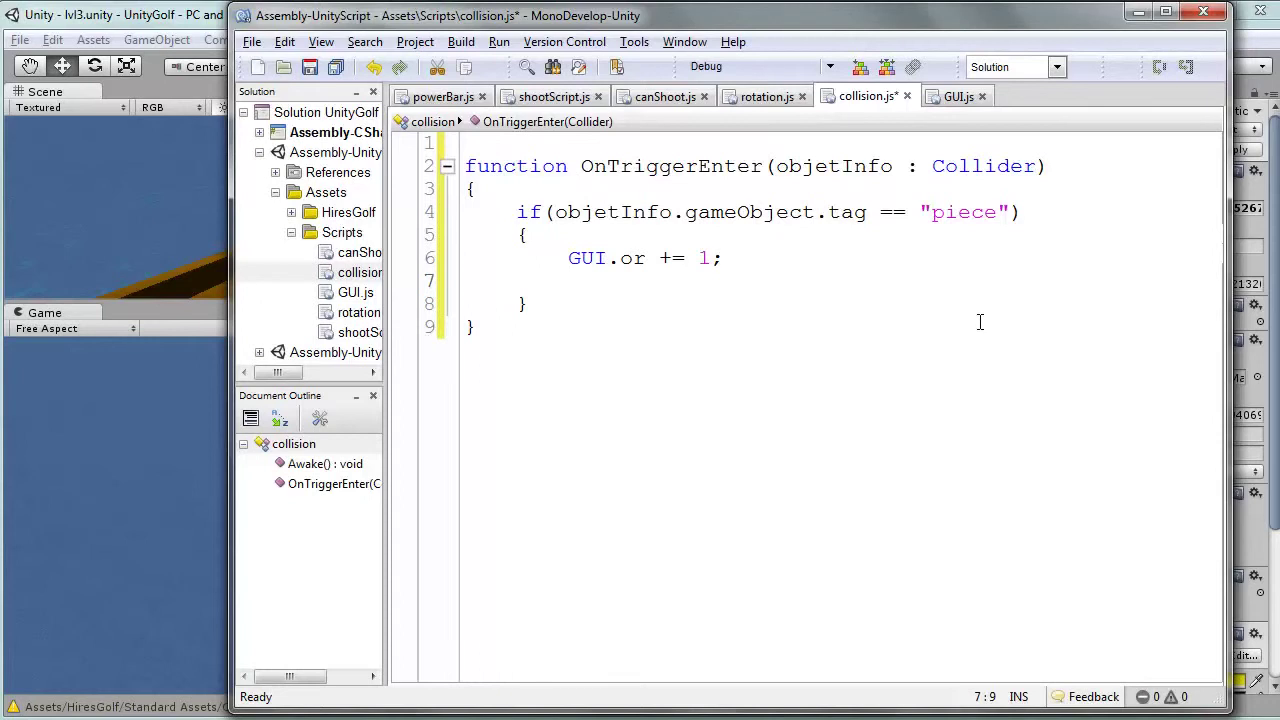
pyautogui.write('De')
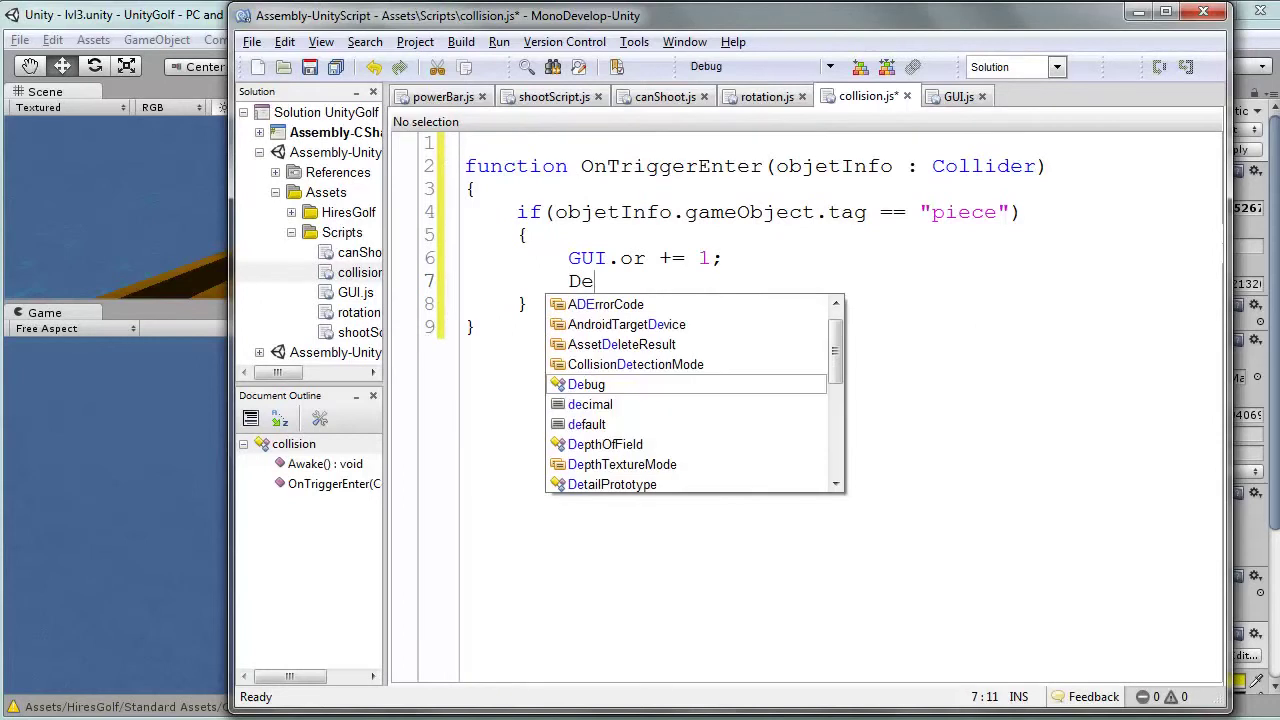
pyautogui.write('stroy')
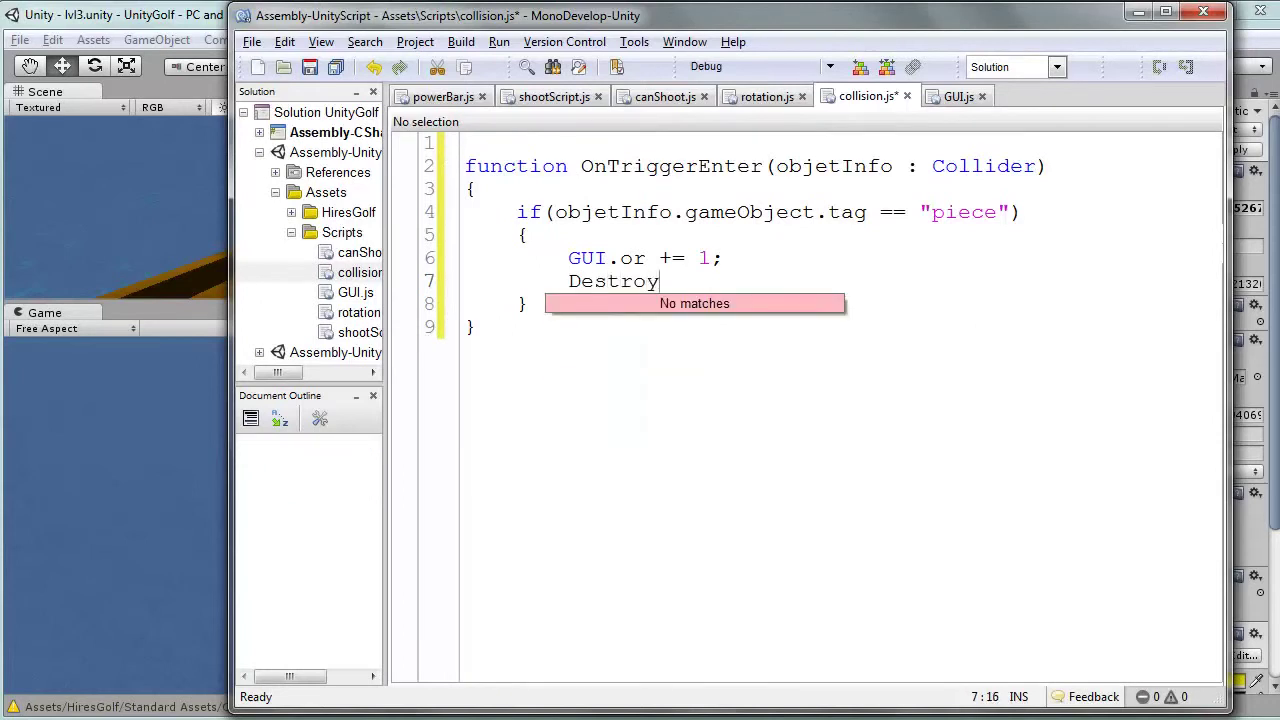
pyautogui.write('(')
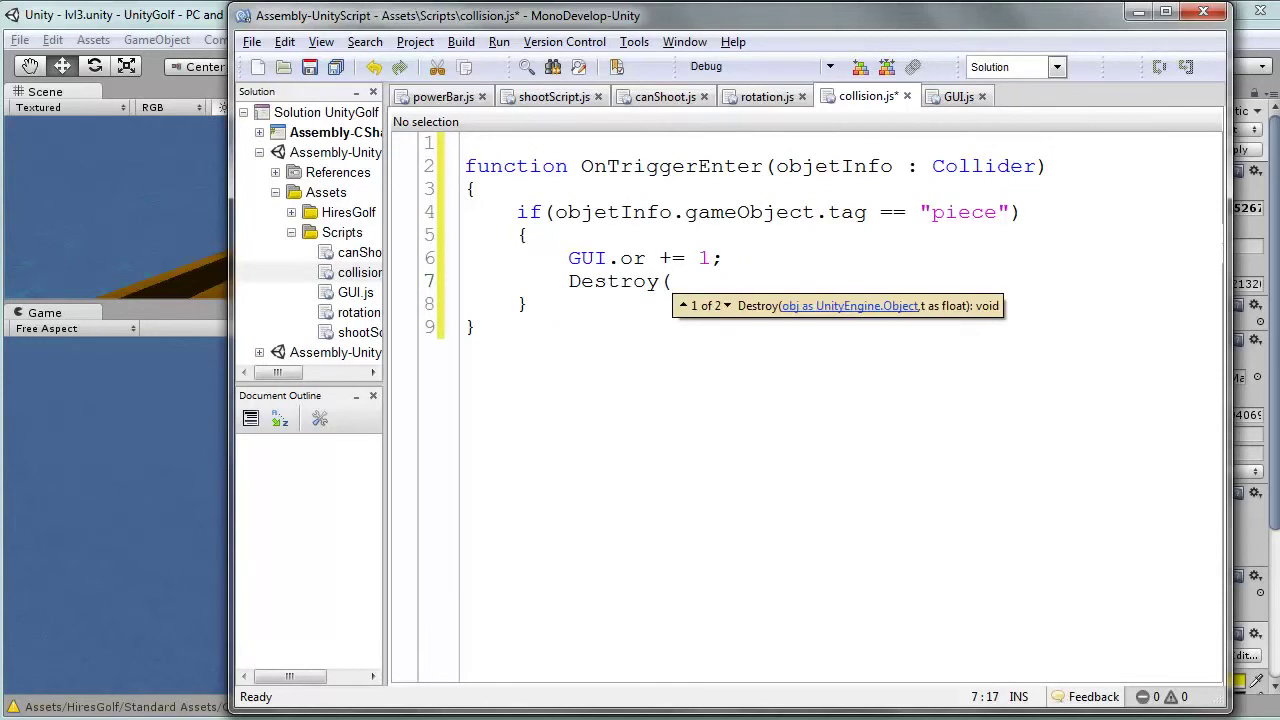
pyautogui.write('ob')
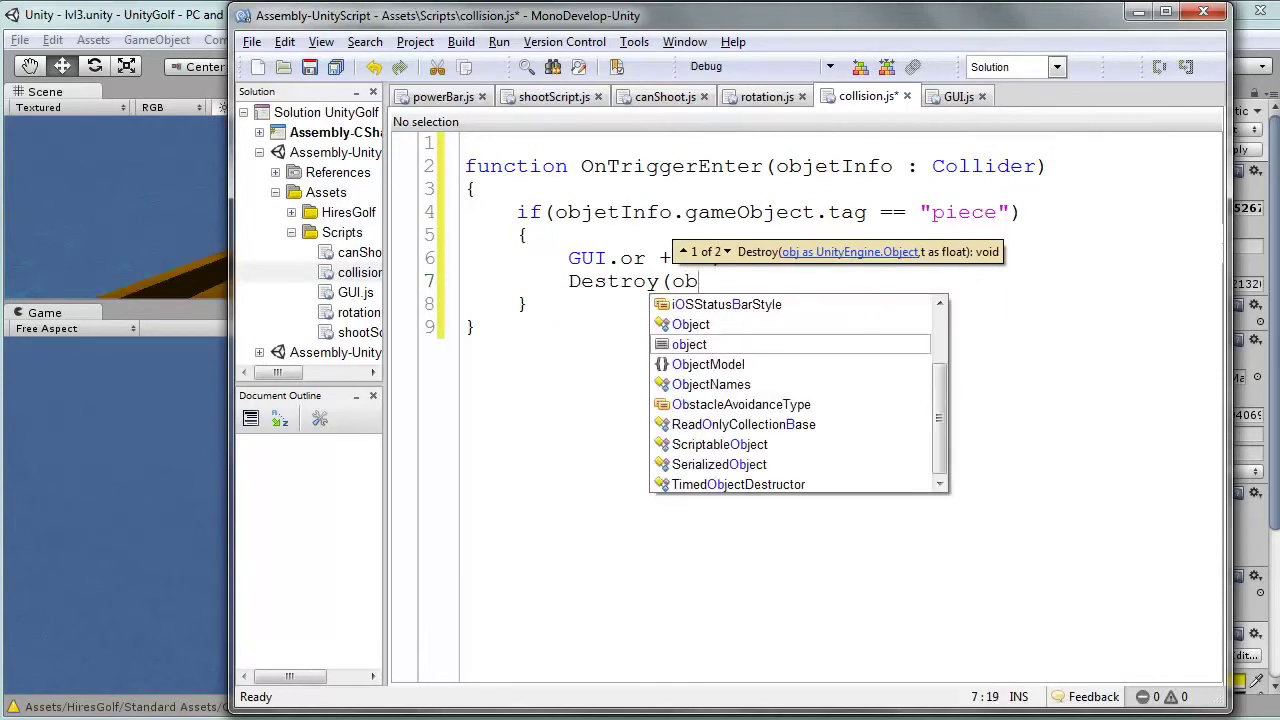
pyautogui.write('jet')
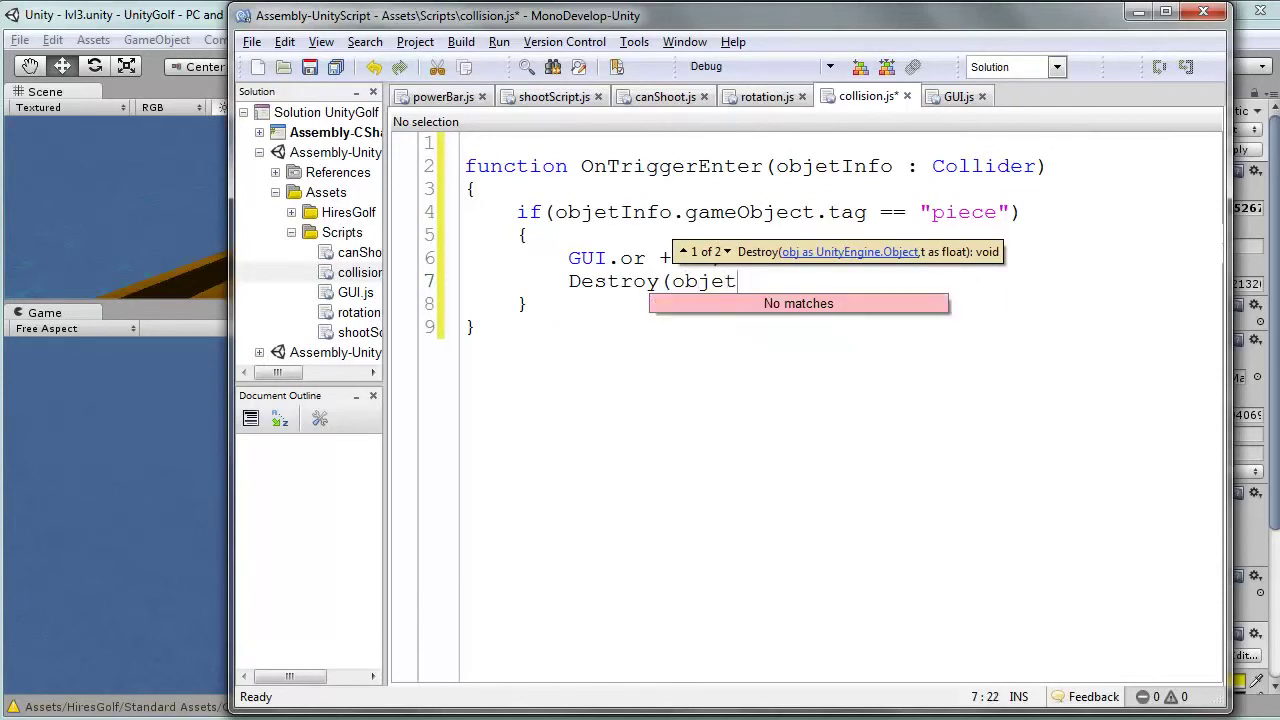
pyautogui.write('Inf')
pyautogui.write('o.')
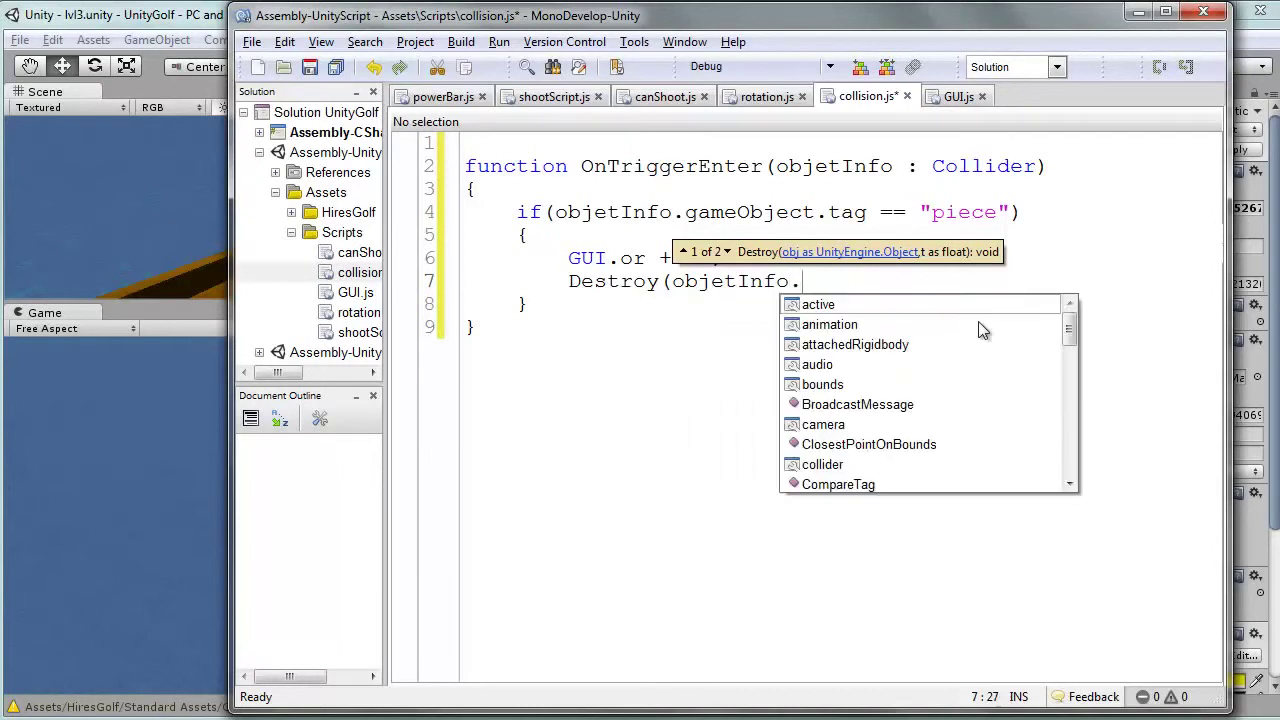
pyautogui.write('game')
pyautogui.press('Return')
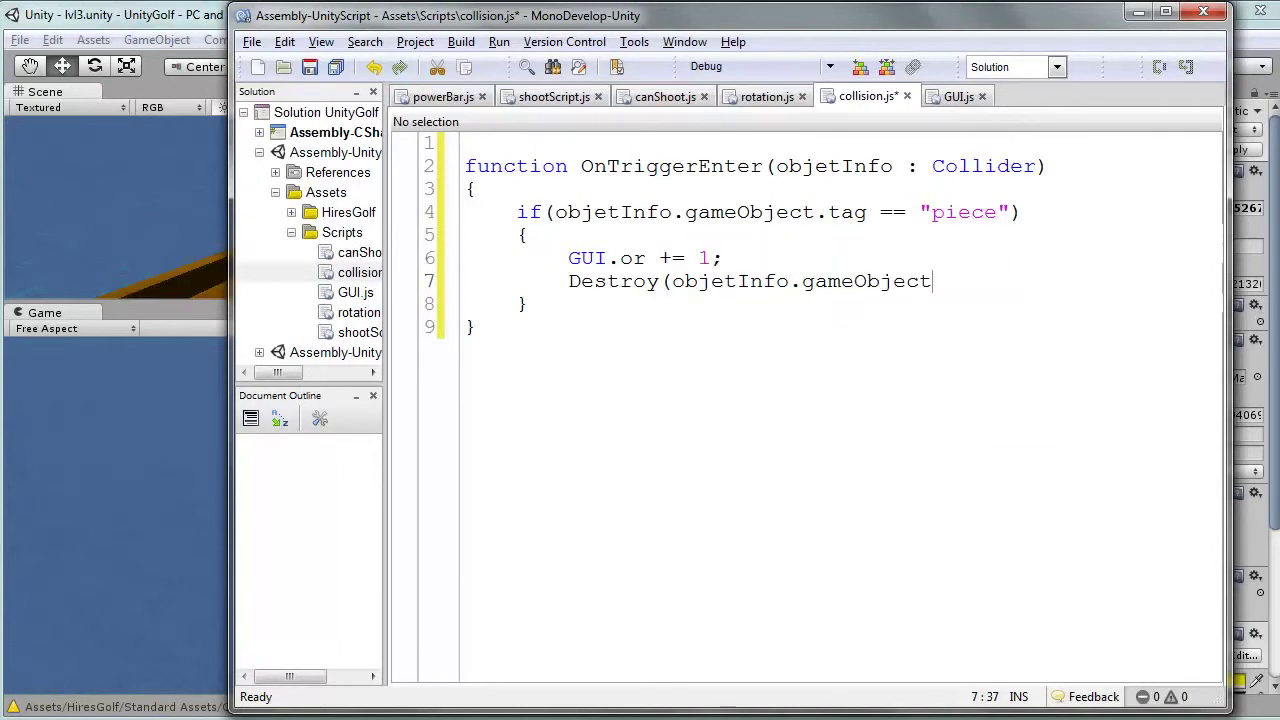
pyautogui.write(');')
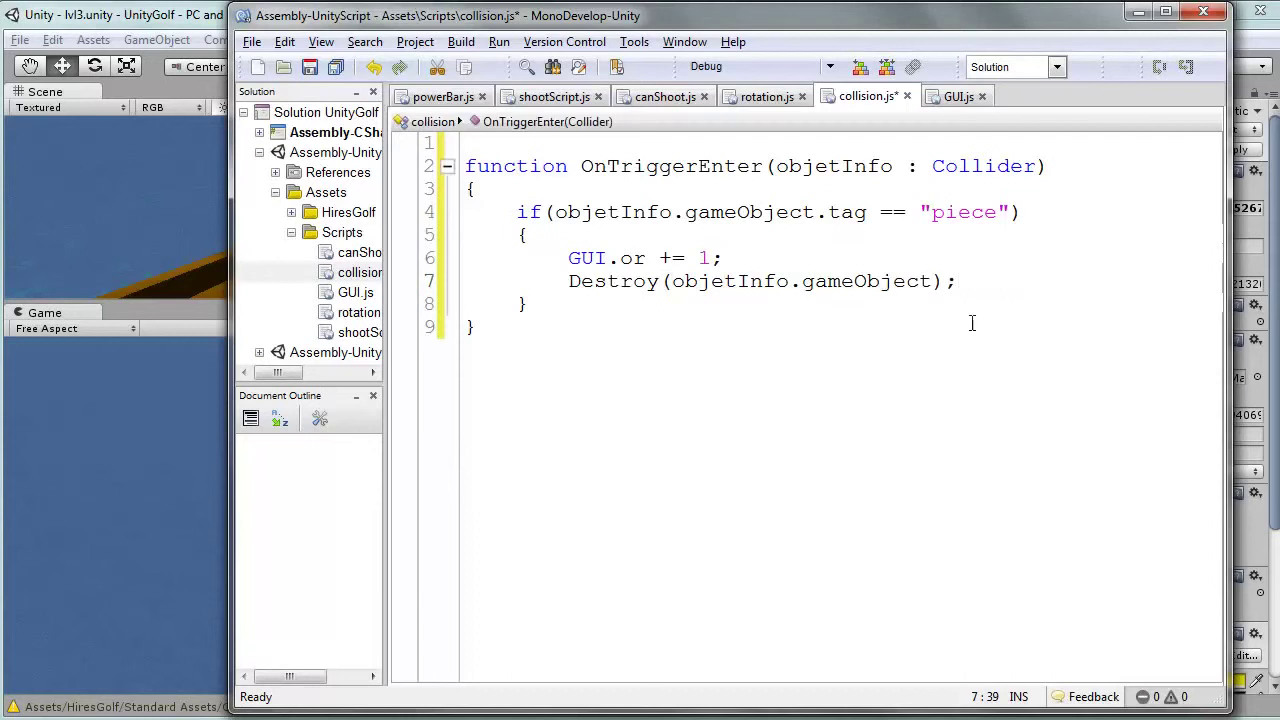
pyautogui.hotkey('ctrl', 's')
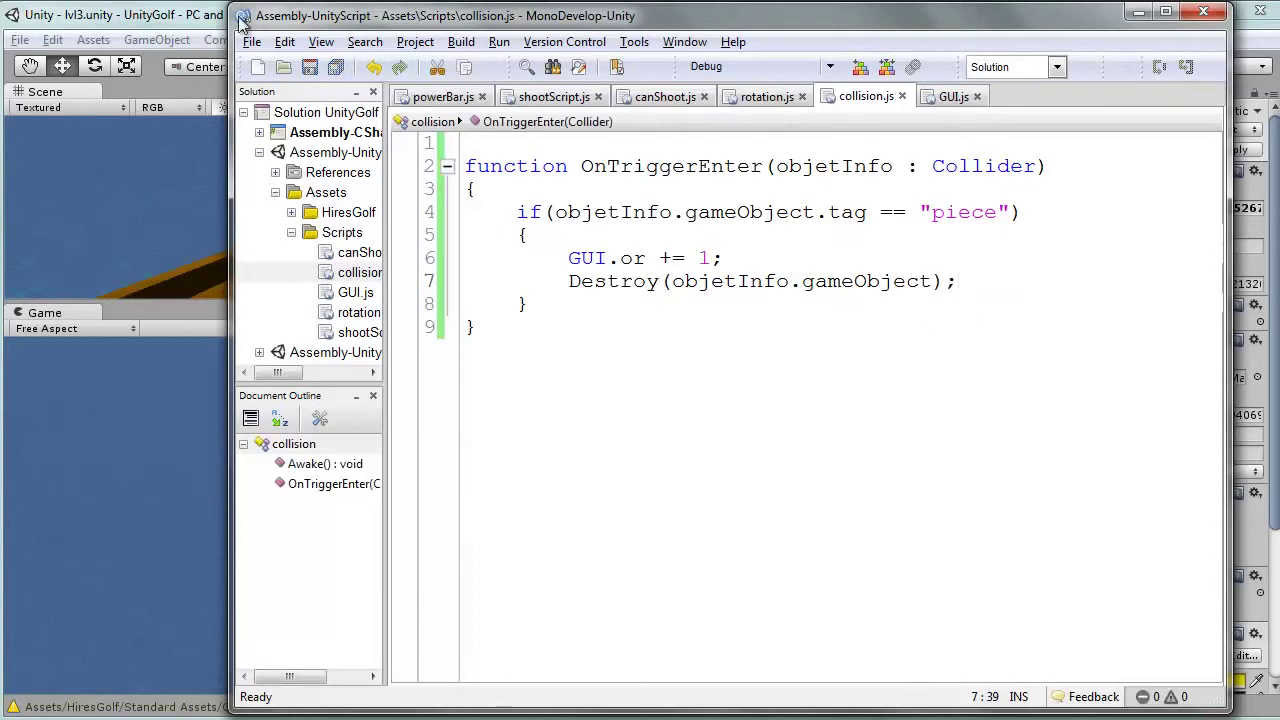
# Assign the GUI script to the Piece object in the Hierarchy and enter play mode
pyautogui.click(211, 15)
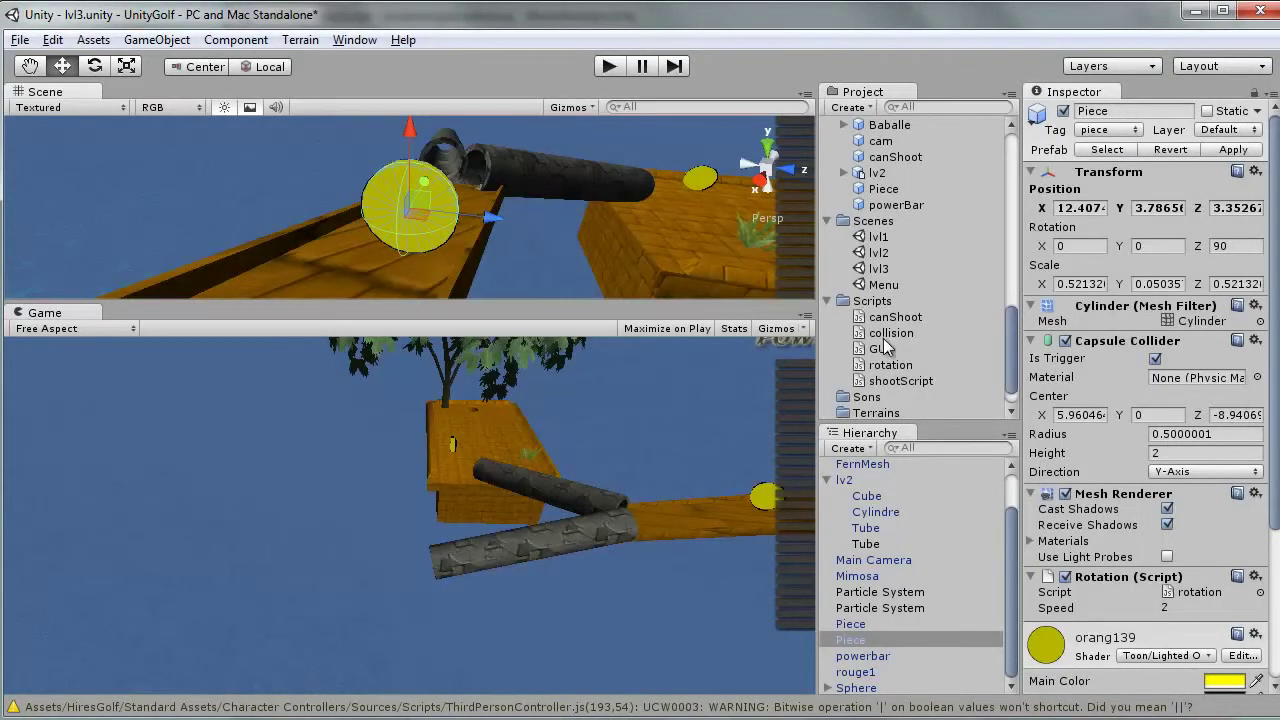
pyautogui.moveTo(888, 336)
pyautogui.mouseDown()
pyautogui.moveTo(873, 665)
pyautogui.moveTo(900, 497)
pyautogui.mouseUp()
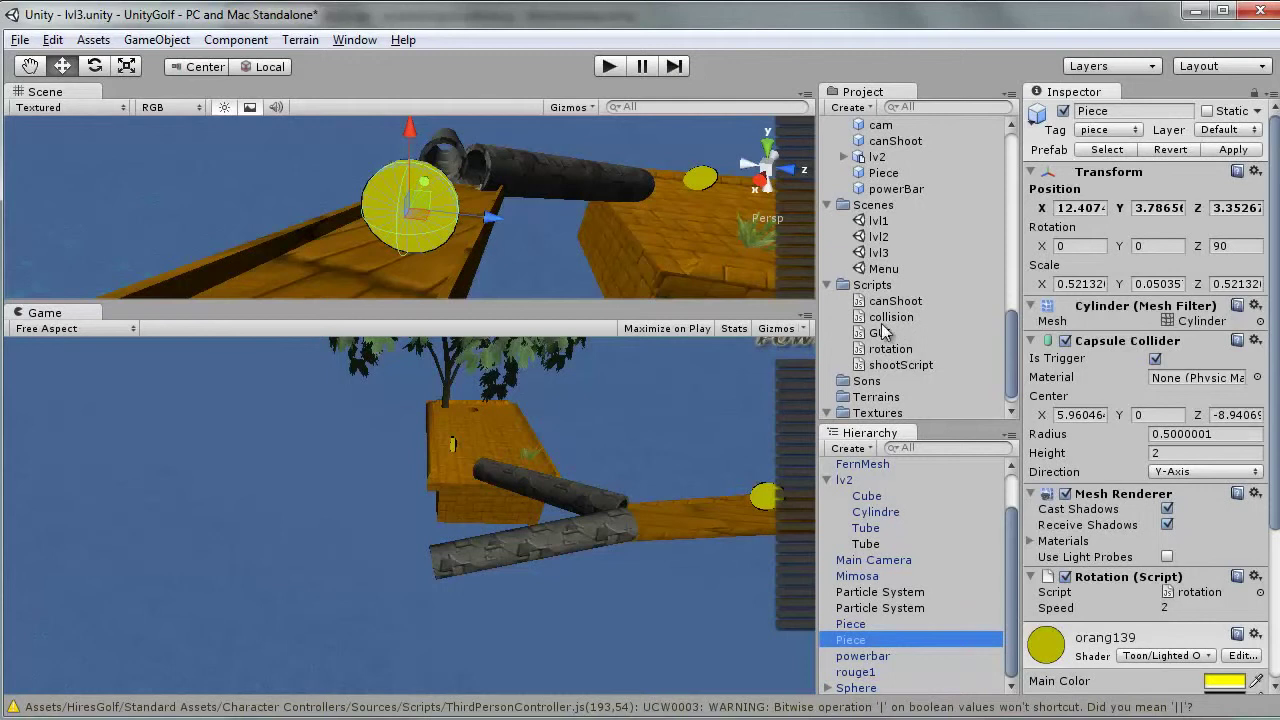
pyautogui.moveTo(874, 342)
pyautogui.mouseDown()
pyautogui.moveTo(952, 533)
pyautogui.moveTo(929, 590)
pyautogui.mouseUp()
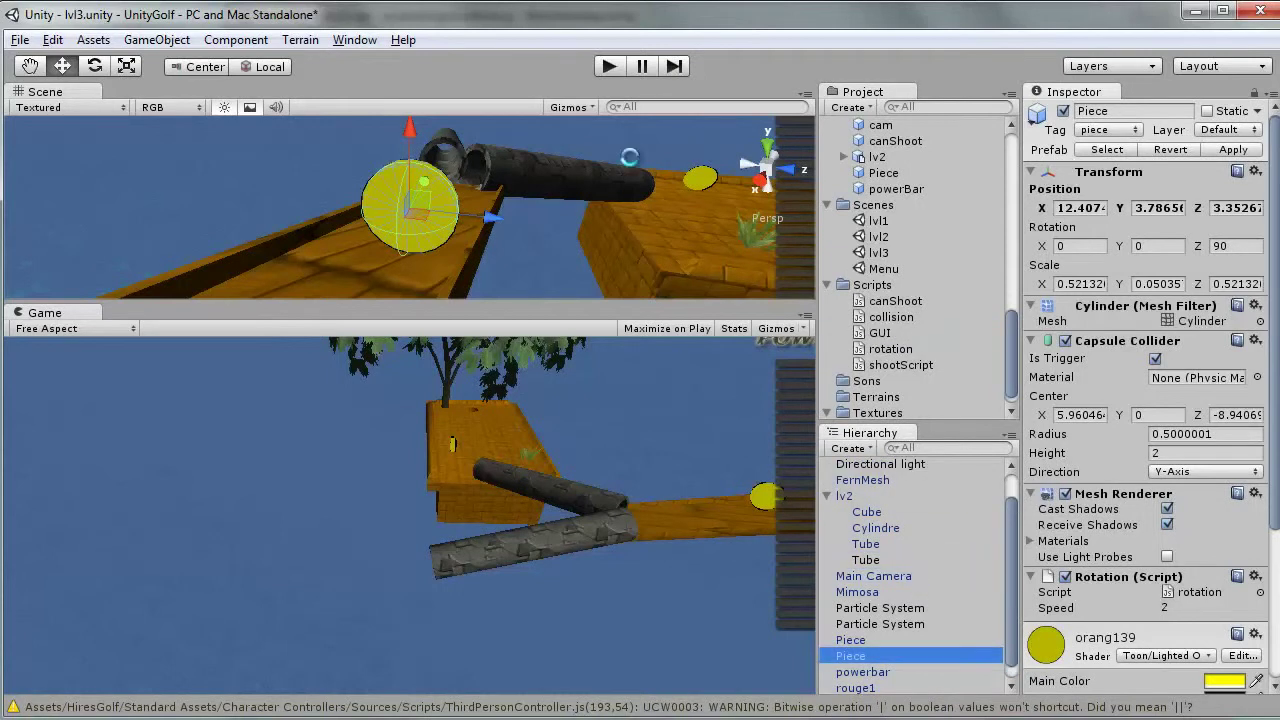
pyautogui.click(609, 67)
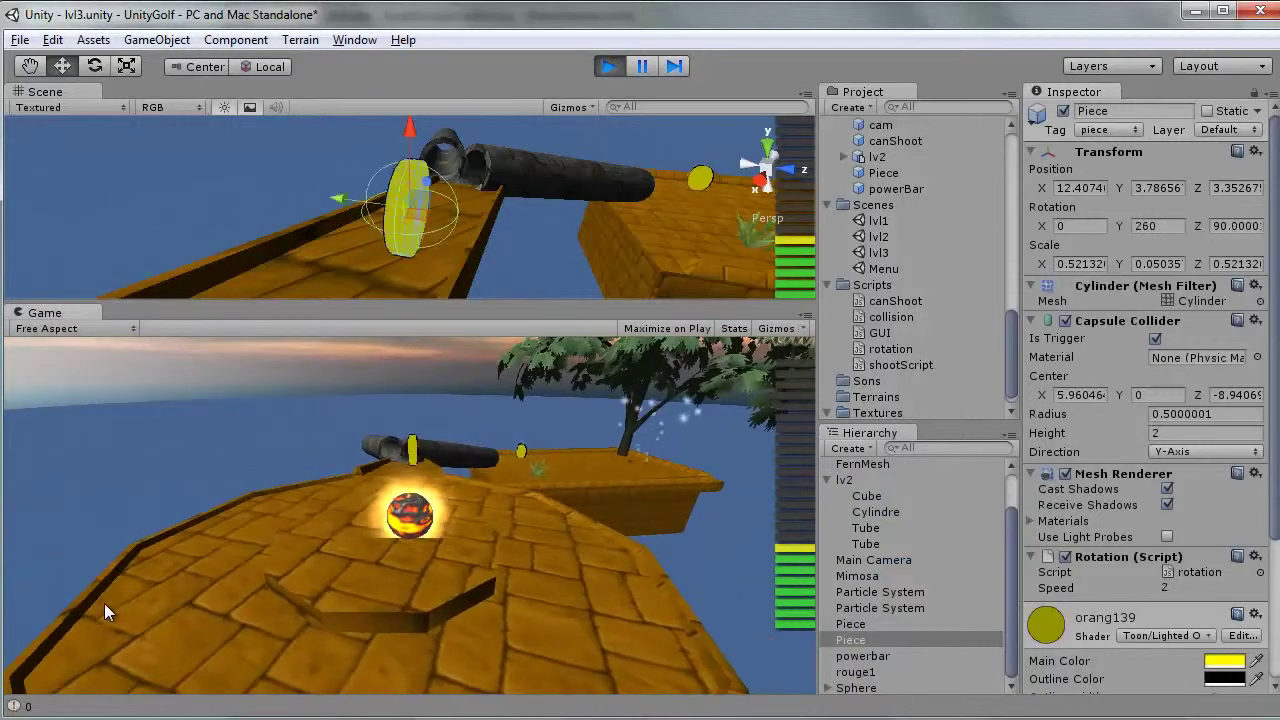
# Launch the ball down the track into the pipe, then stop play mode
pyautogui.click(104, 603)
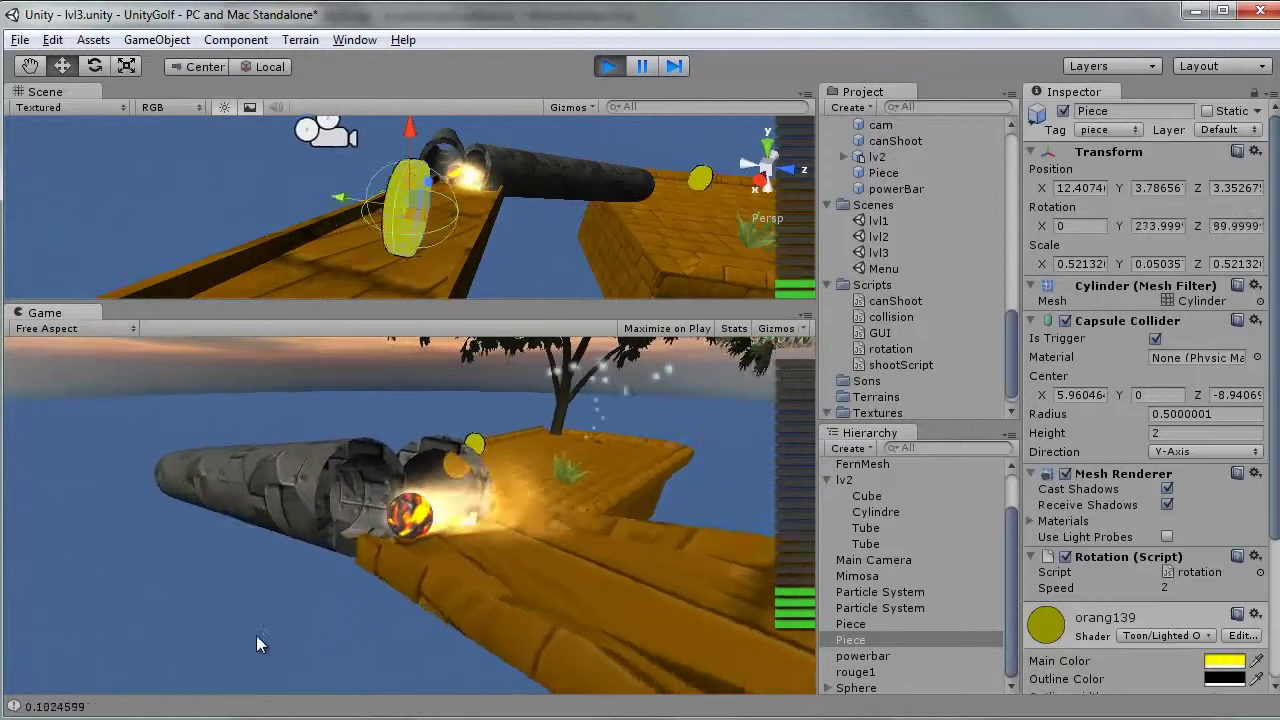
pyautogui.click(612, 66)
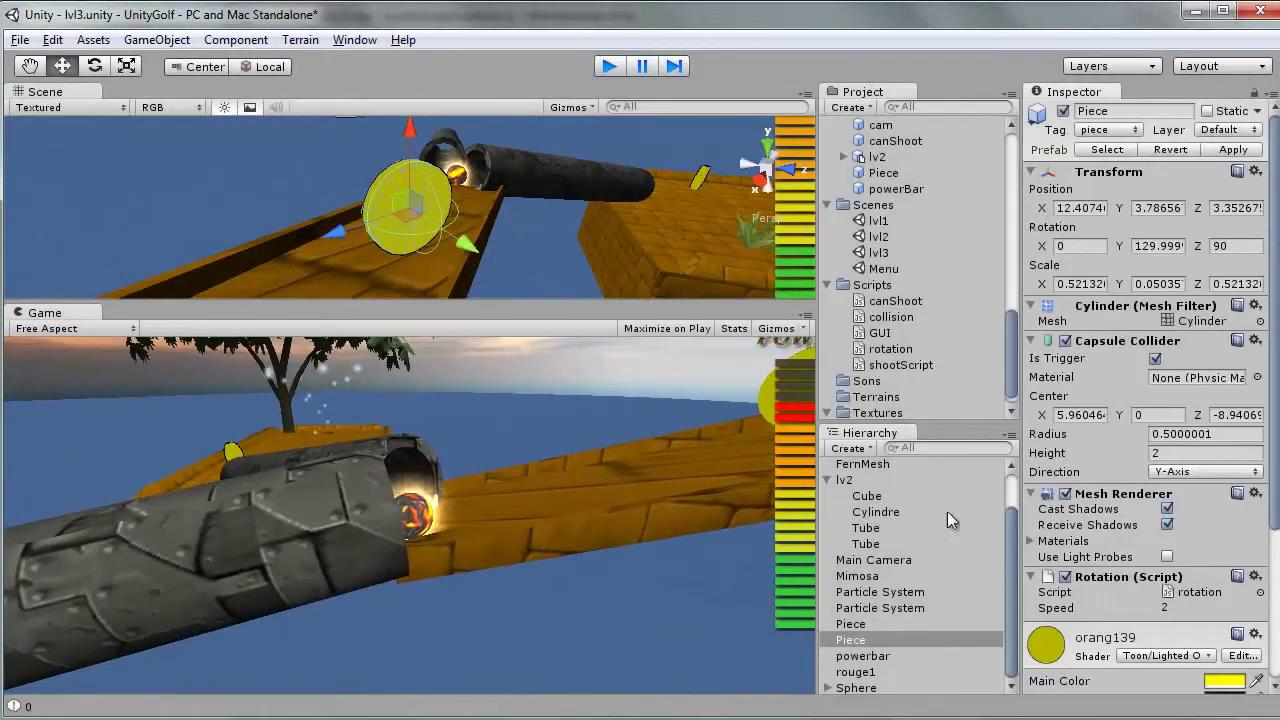
pyautogui.click(858, 688)
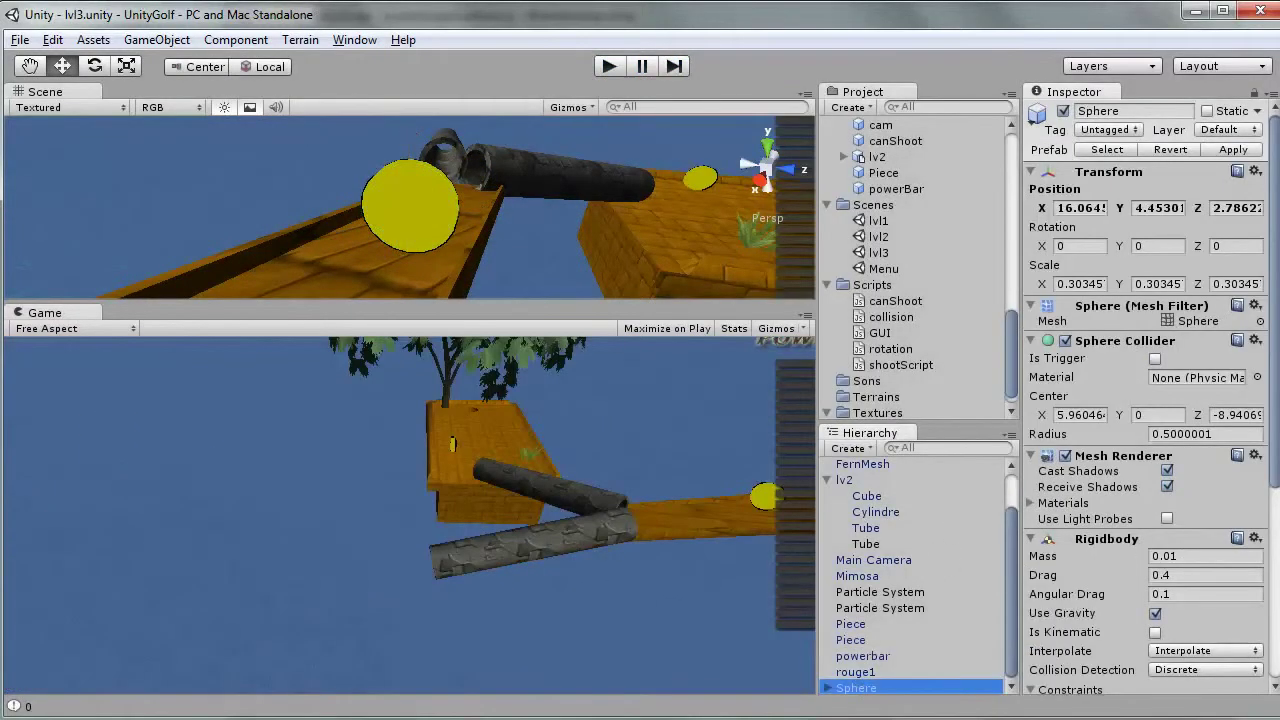
# Select the Piece object and the large yellow coin to inspect them
pyautogui.scroll(-2, 1150, 450)
pyautogui.scroll(-3, 1150, 450)
pyautogui.scroll(-2, 1150, 450)
pyautogui.scroll(-1, 1150, 680)
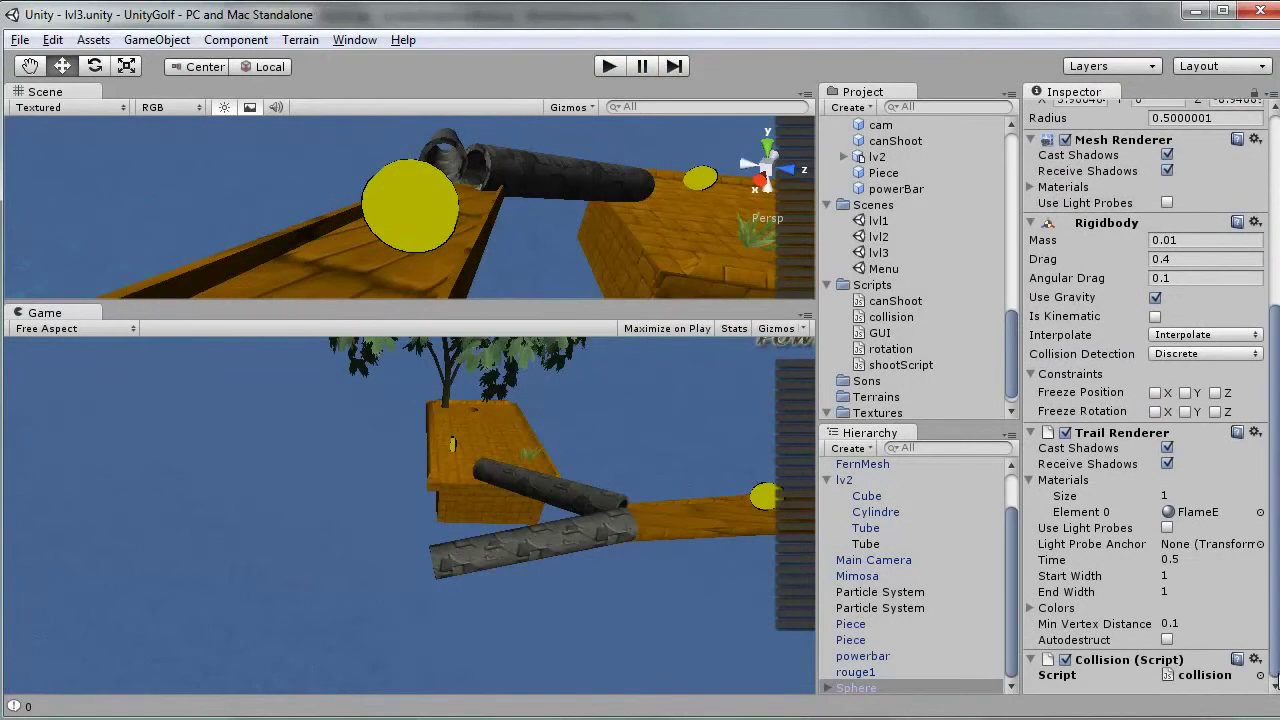
pyautogui.click(852, 624)
pyautogui.scroll(3, 1150, 400)
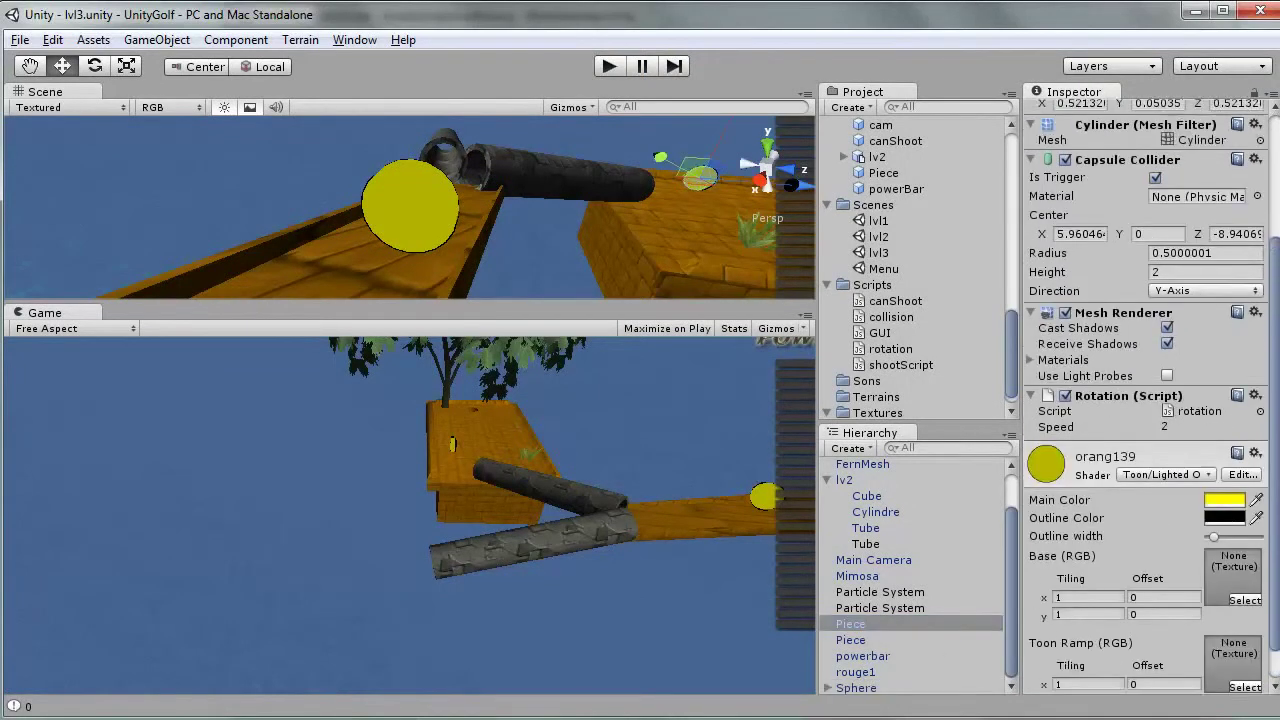
pyautogui.scroll(3, 1150, 400)
pyautogui.scroll(2, 1150, 400)
pyautogui.scroll(2, 1150, 400)
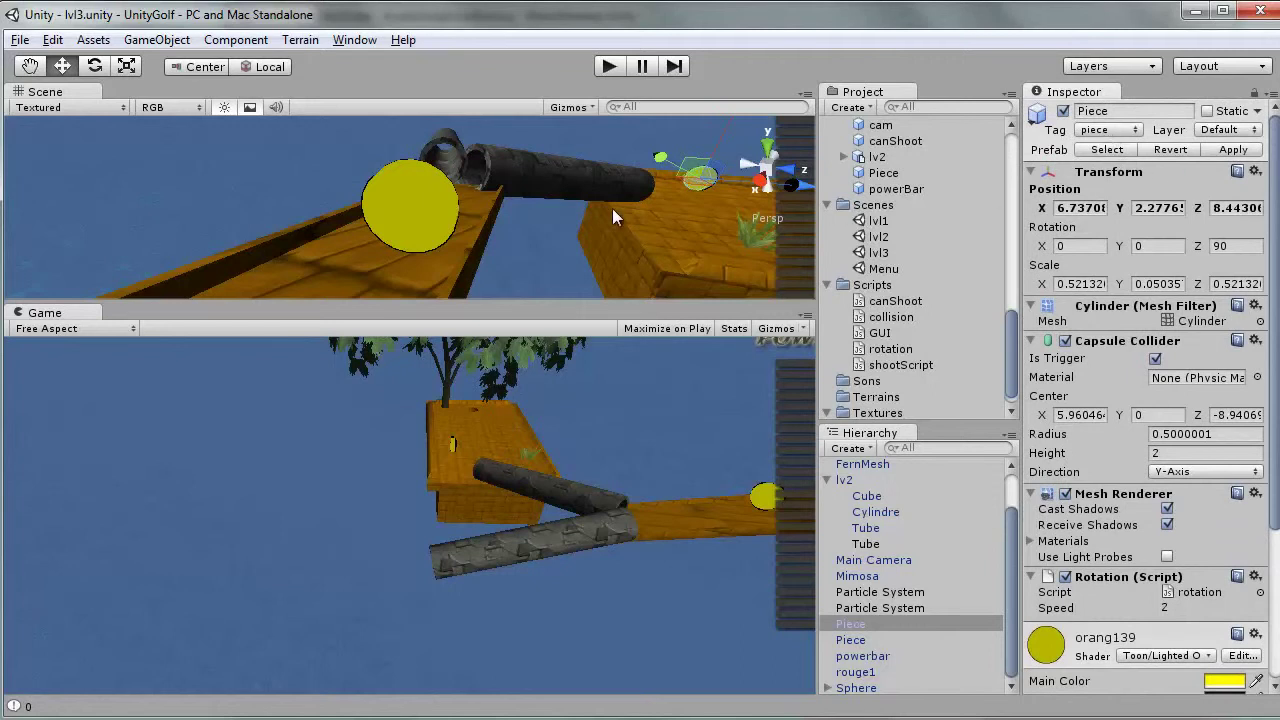
pyautogui.click(443, 216)
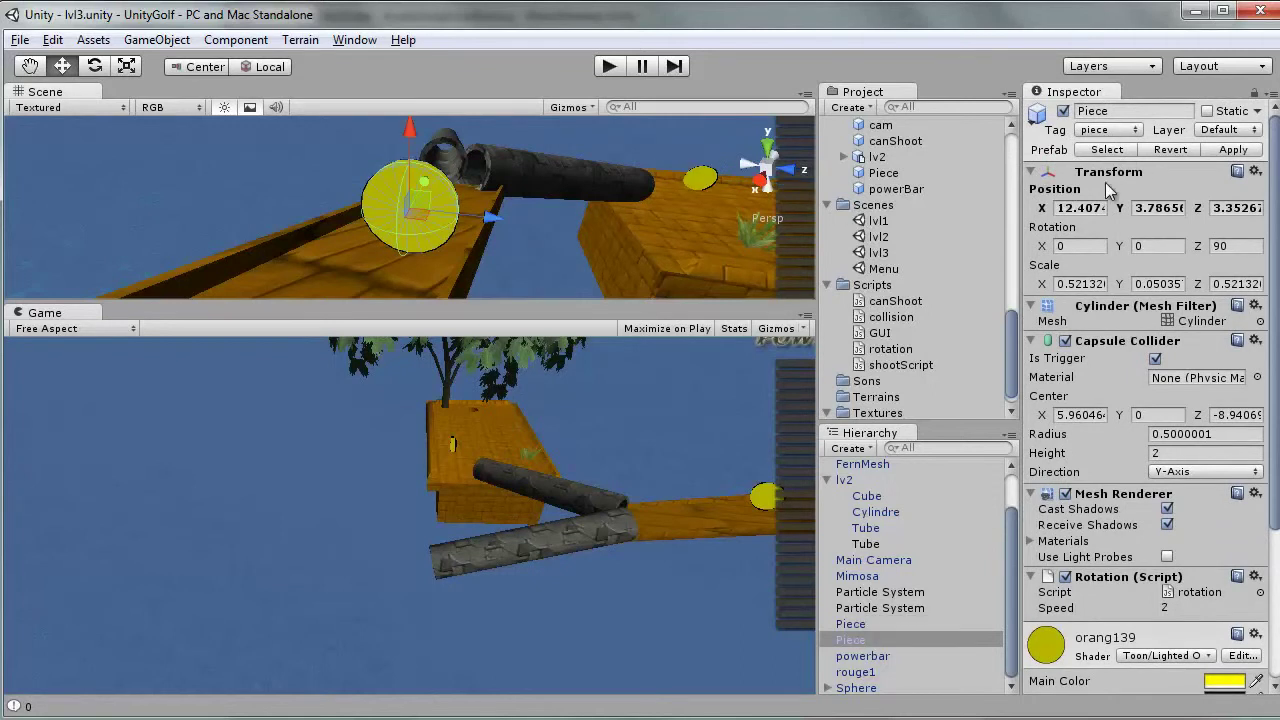
# Inspect the Sphere ball's and Main Camera's components, then go back to collision.js
pyautogui.click(856, 688)
pyautogui.moveTo(1274, 315); pyautogui.dragTo(1276, 522)
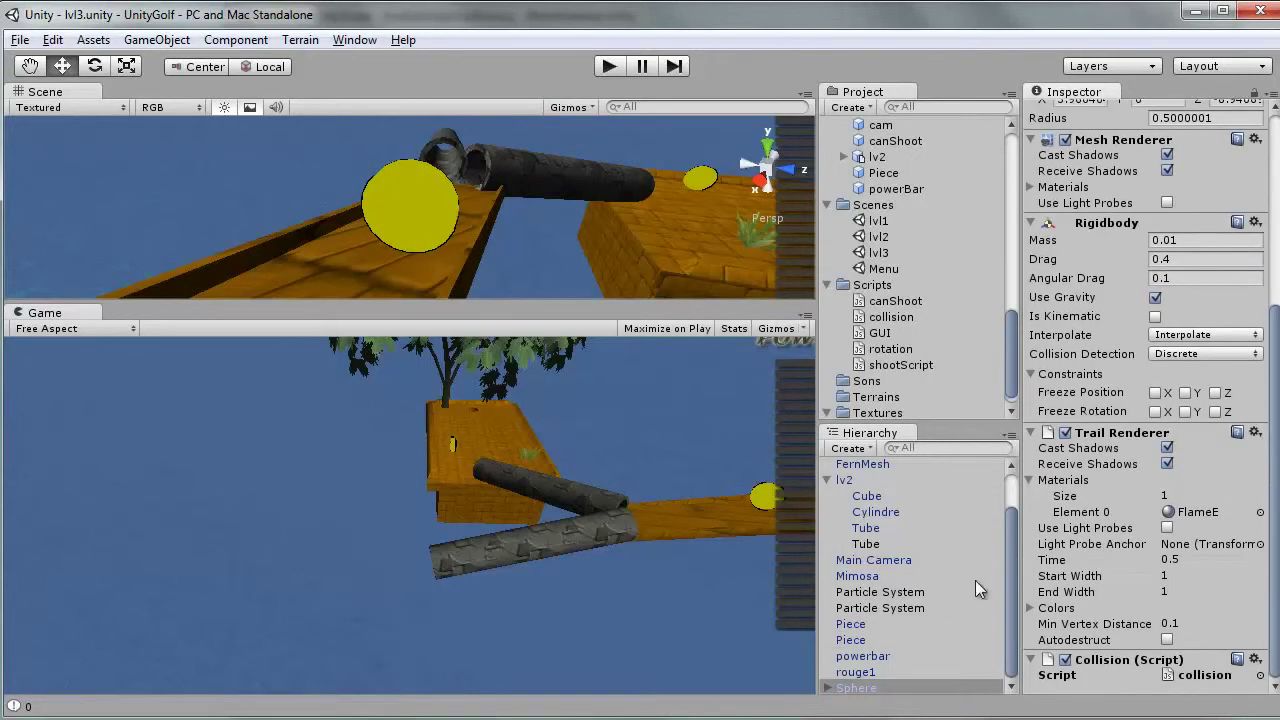
pyautogui.click(888, 568)
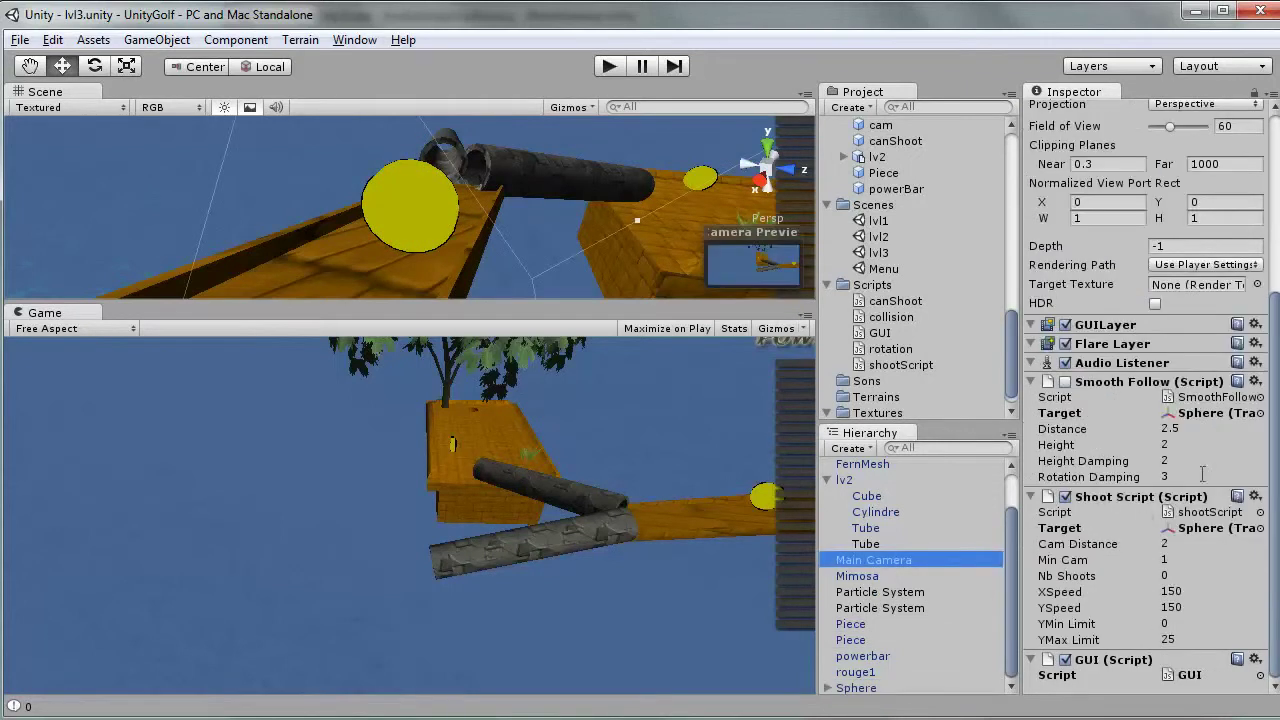
pyautogui.hotkey('alt', 'Tab')
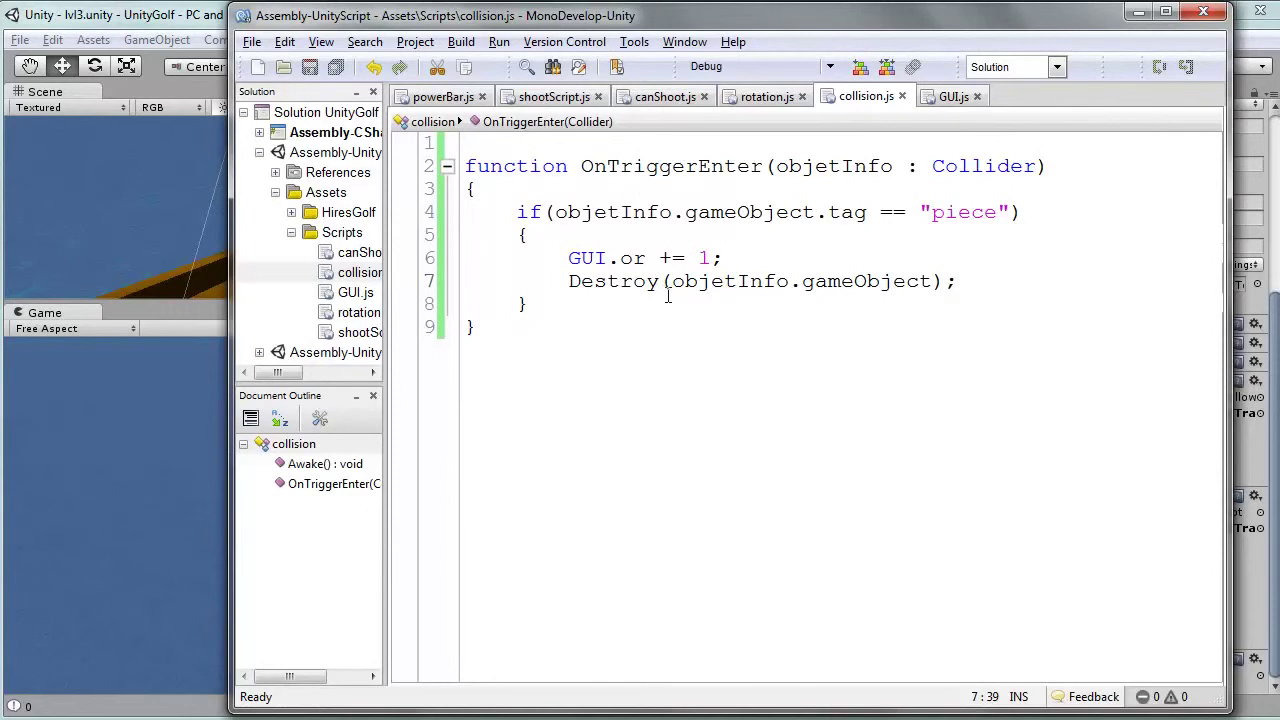
# Change line 6 to read _GUI.or += 1;, save collision.js and return to Unity
pyautogui.click(570, 258)
pyautogui.doubleClick(570, 258)
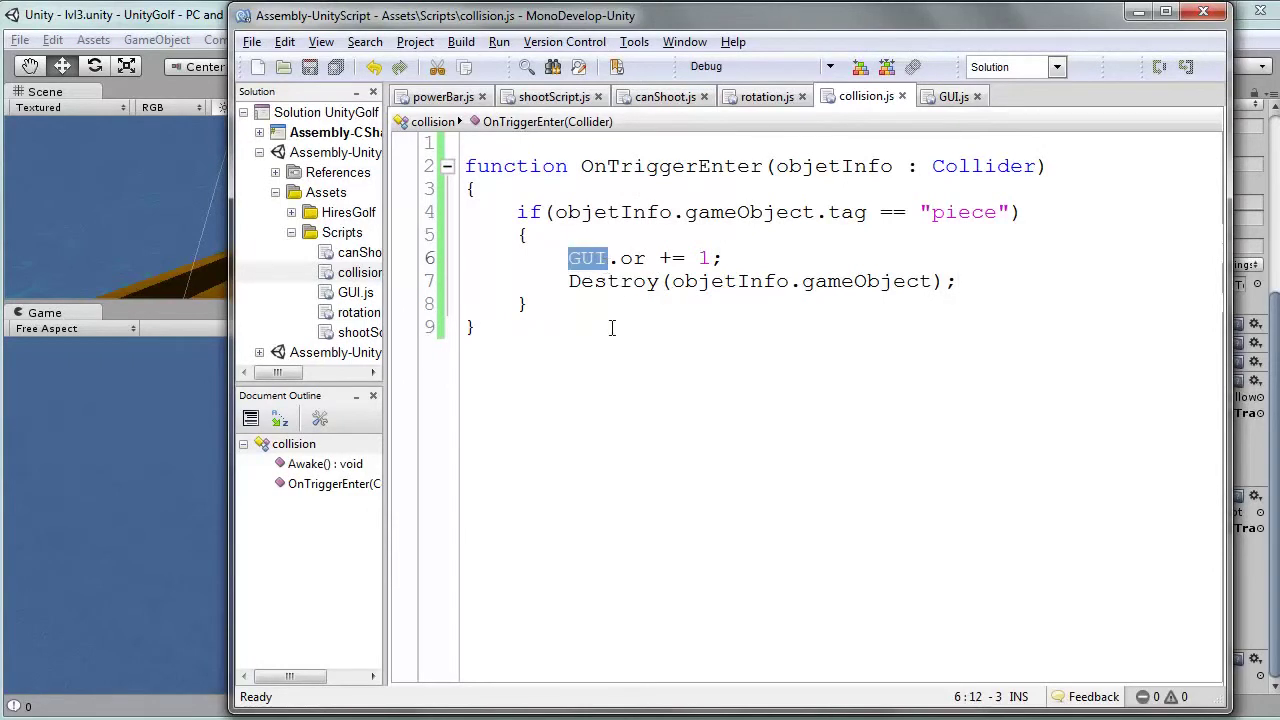
pyautogui.press('Left')
pyautogui.write('_')
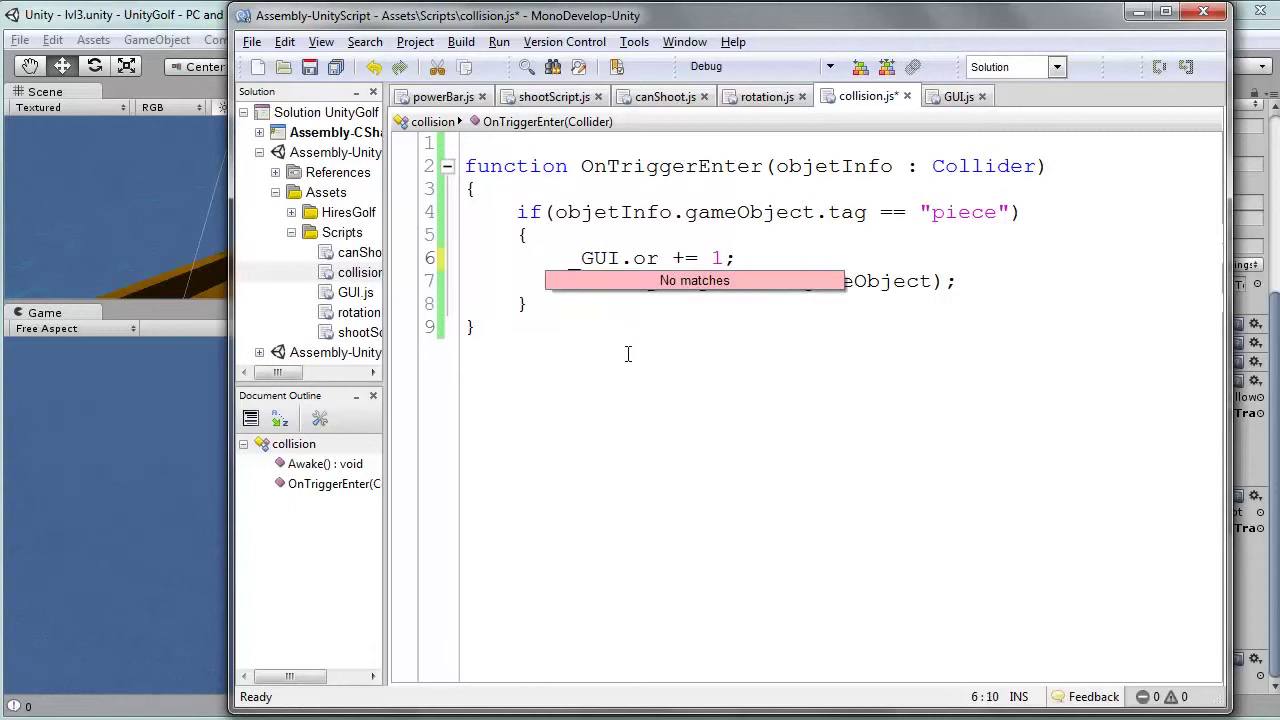
pyautogui.click(626, 345)
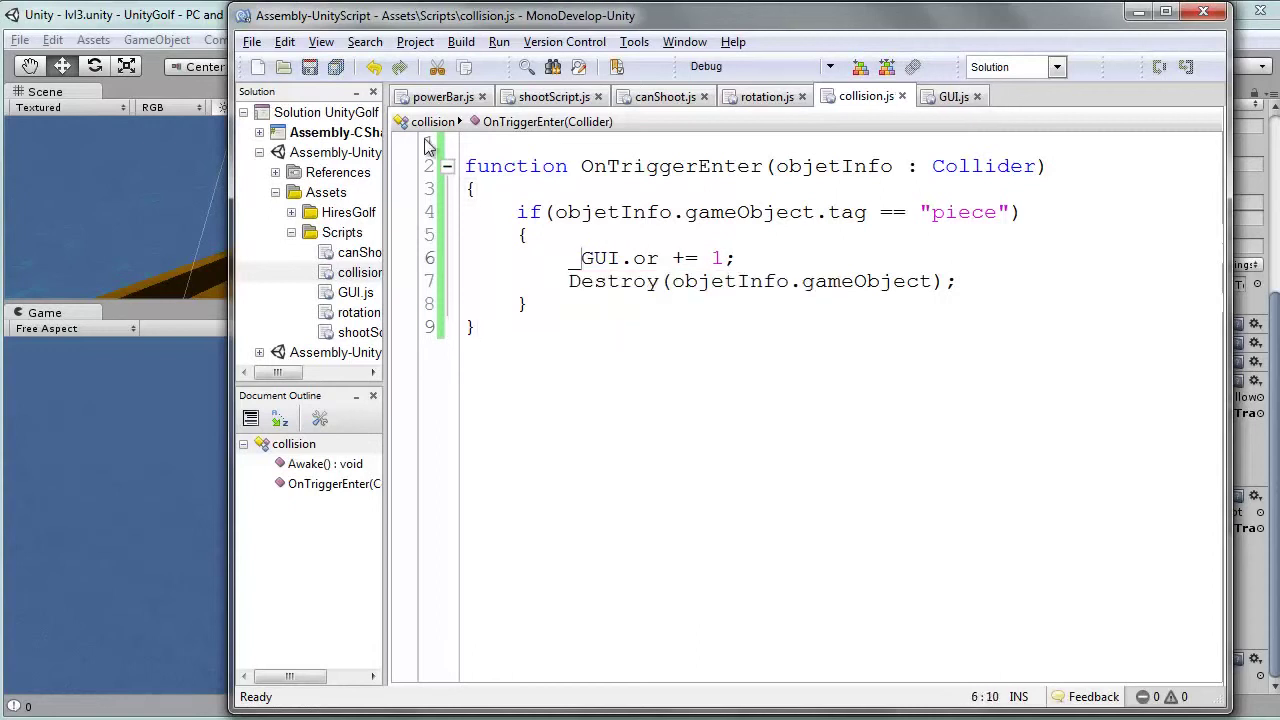
pyautogui.hotkey('ctrl', 's')
pyautogui.hotkey('alt', 'Tab')
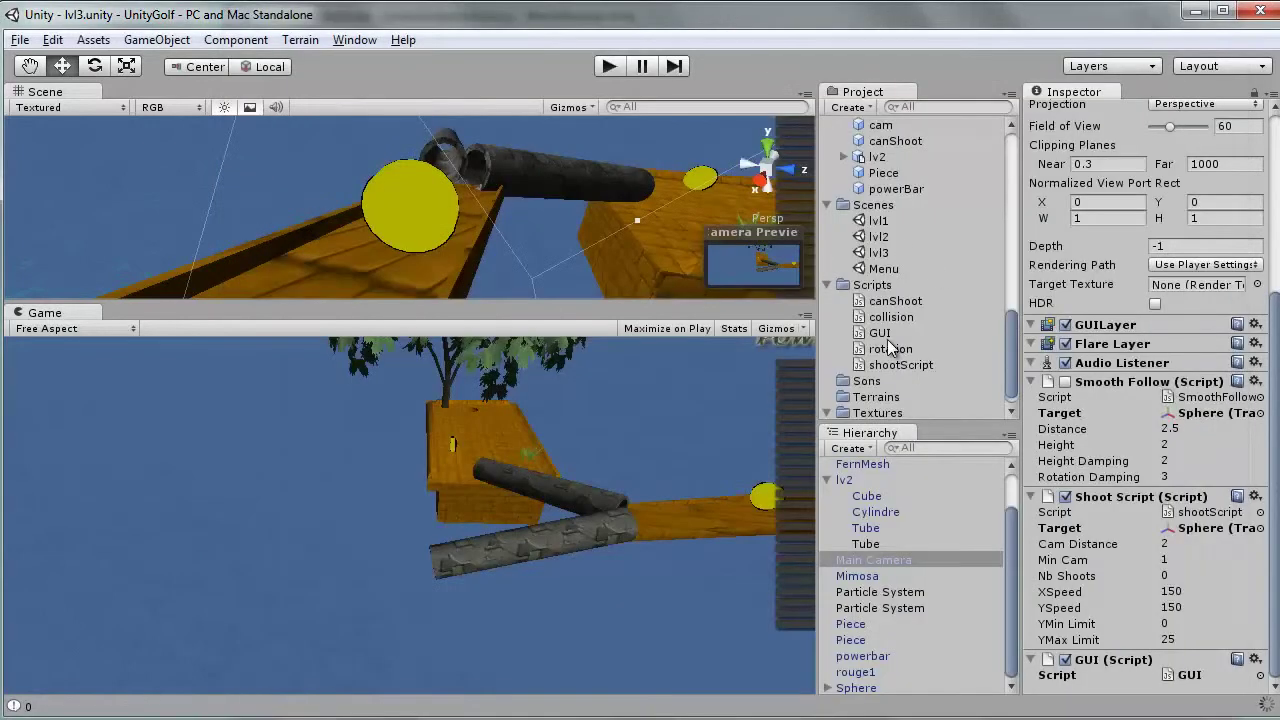
# Rename the GUI script asset to _GUI in the Project panel
pyautogui.click(885, 334)
pyautogui.click(876, 335)
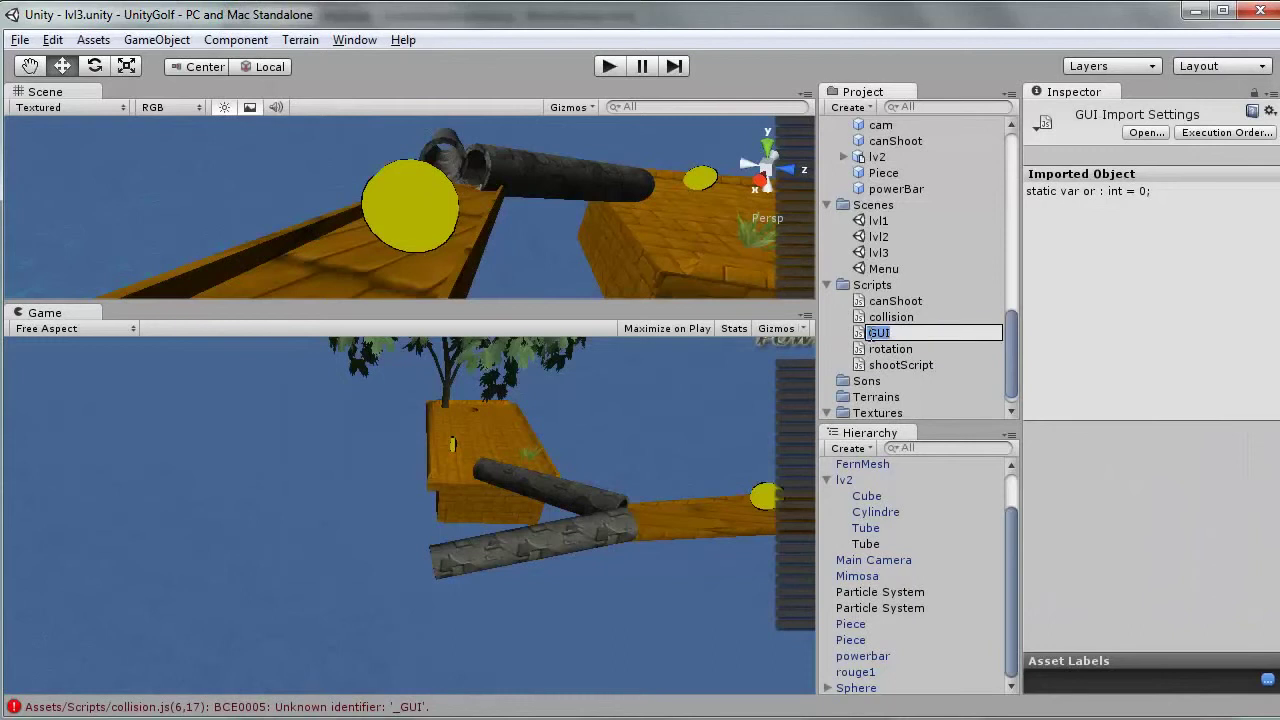
pyautogui.press('Left')
pyautogui.press('Return')
# Replace the Main Camera's old GUI script component with _GUI, then start Play mode
pyautogui.click(876, 562)
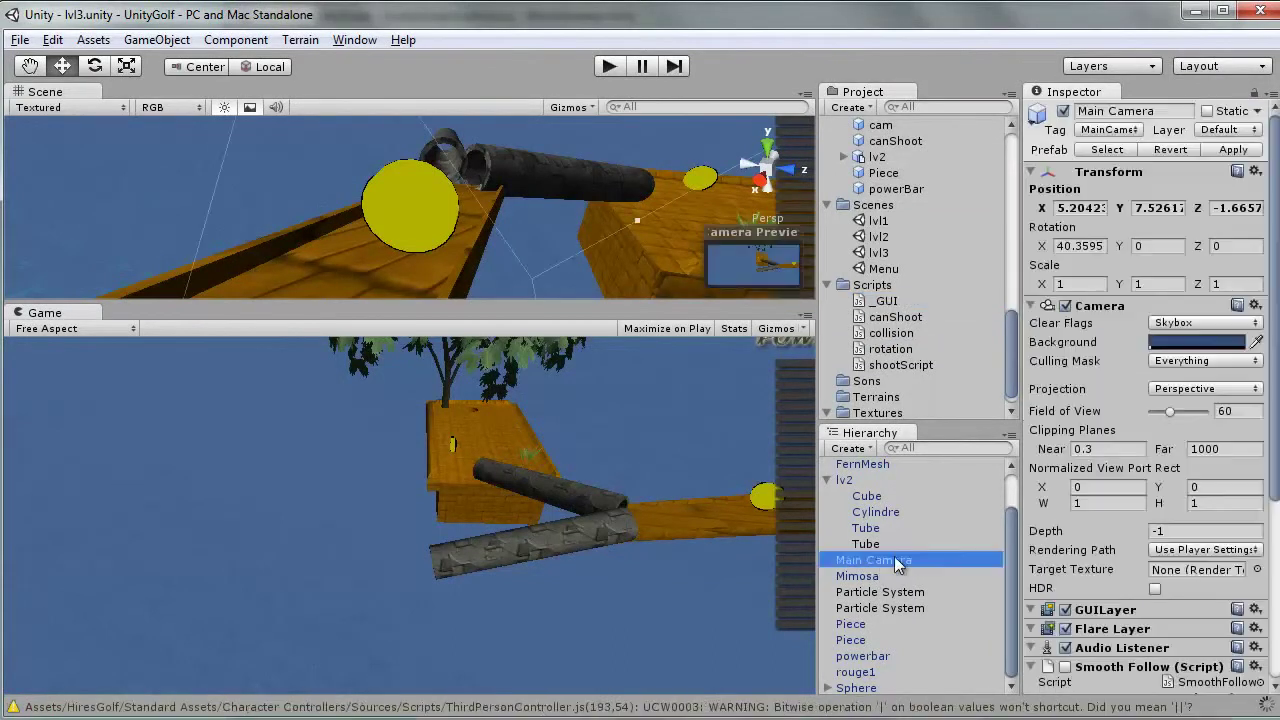
pyautogui.scroll(-5, 1113, 573)
pyautogui.scroll(-4, 1153, 612)
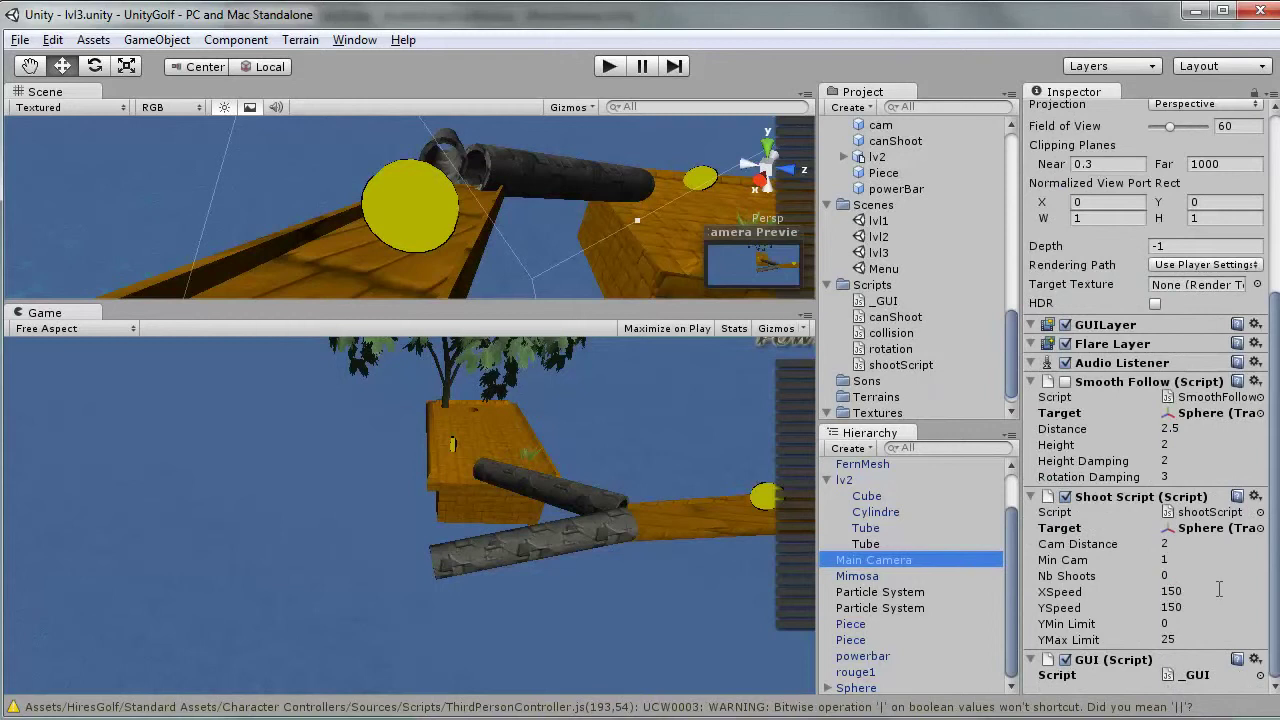
pyautogui.rightClick(1100, 668)
pyautogui.click(1186, 703)
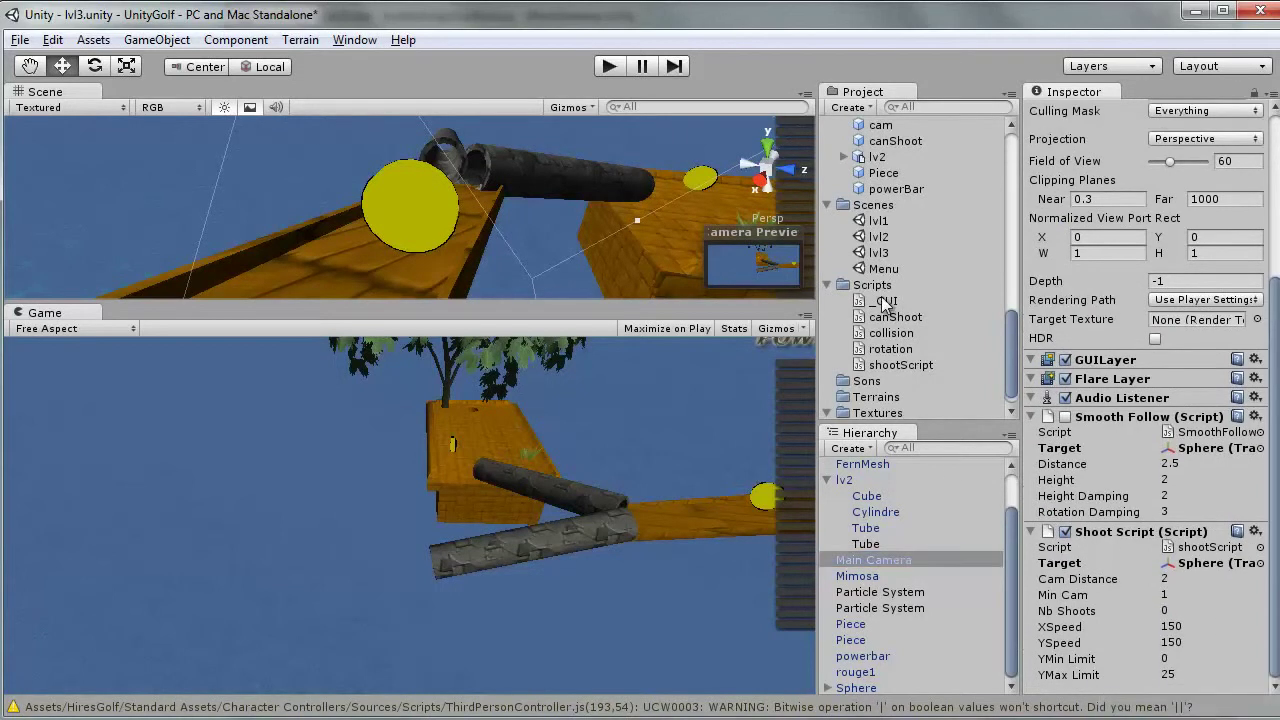
pyautogui.moveTo(884, 303); pyautogui.dragTo(898, 576)
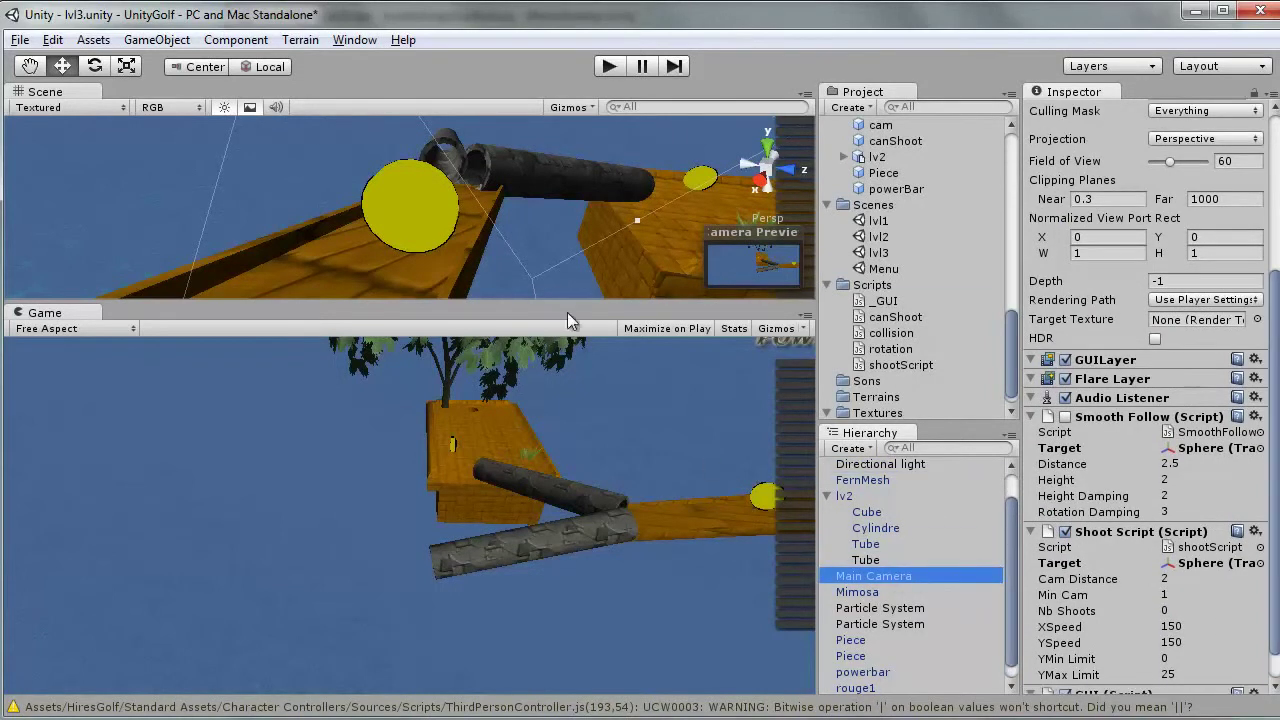
pyautogui.click(609, 66)
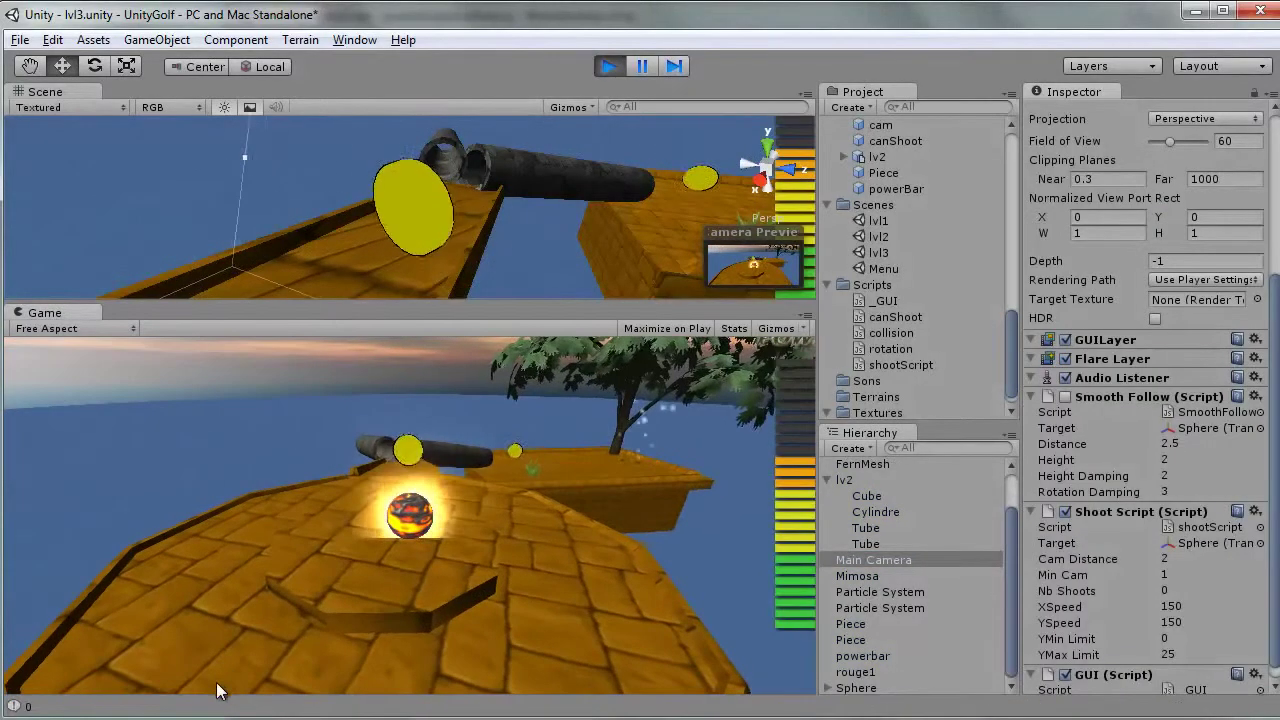
# Shoot the ball into the cannon, then stop and restart Play with Ctrl+P
pyautogui.click(220, 663)
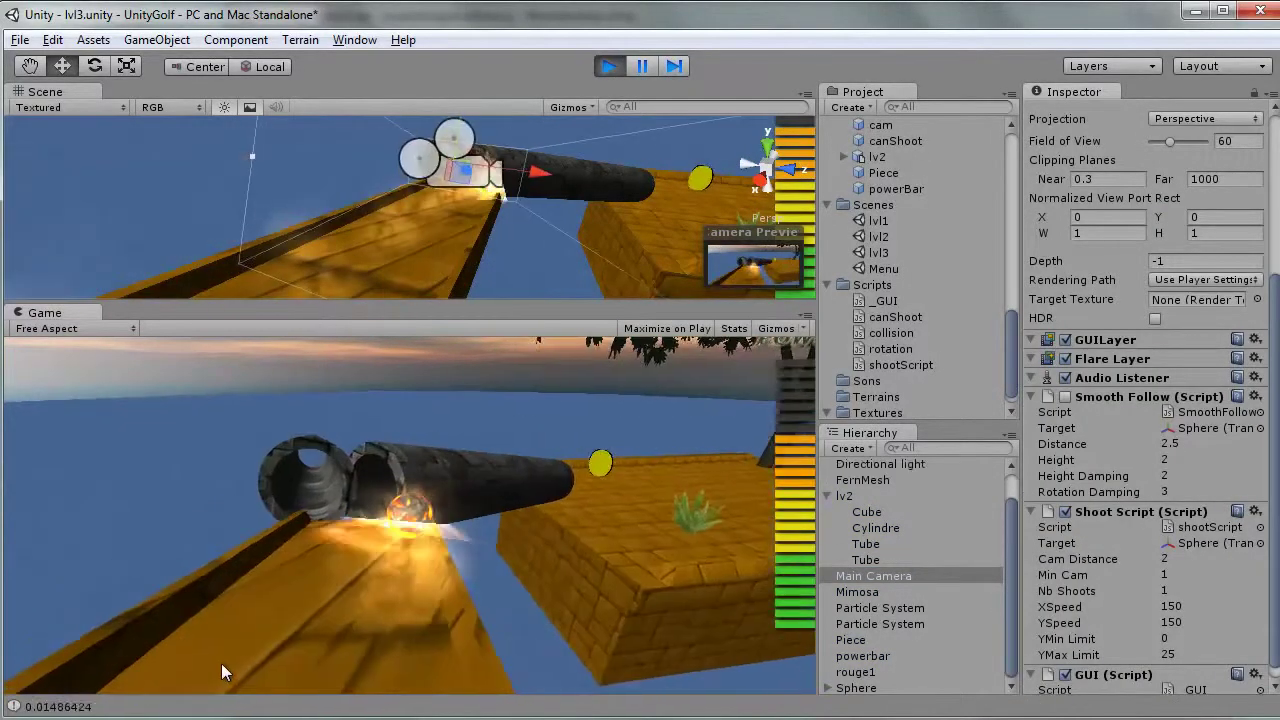
pyautogui.click(609, 66)
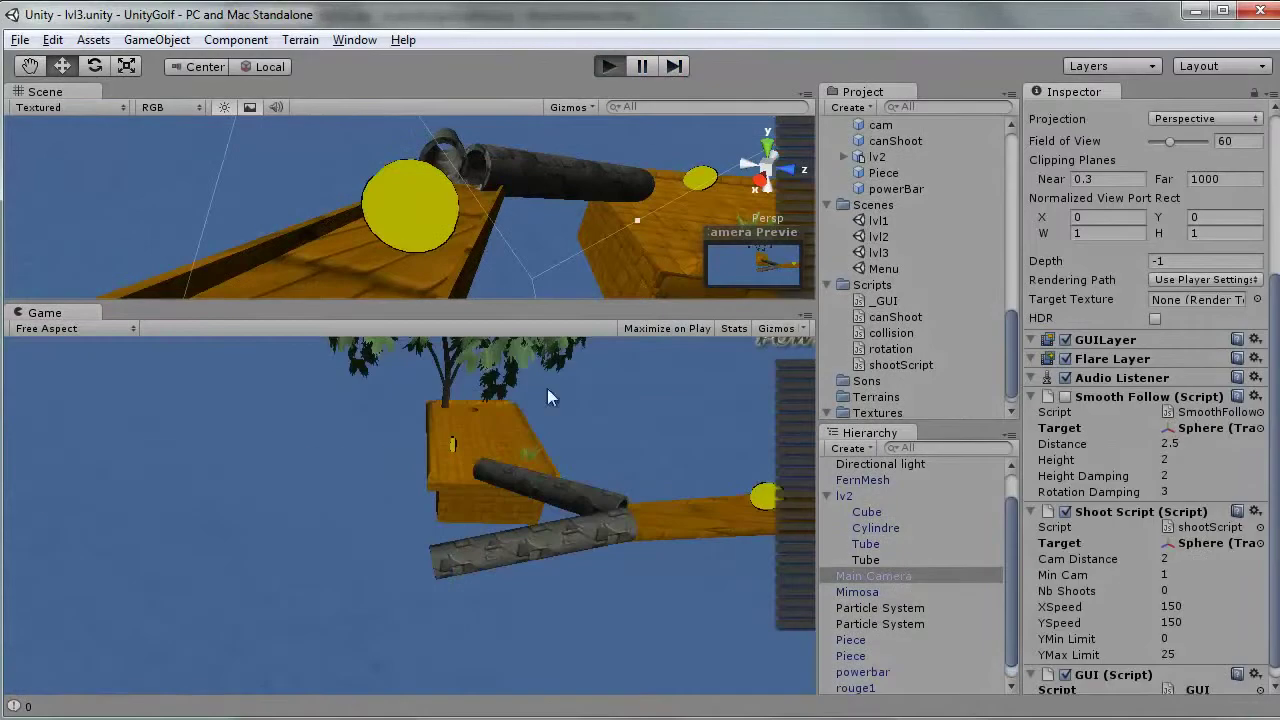
pyautogui.hotkey('ctrl', 'p')
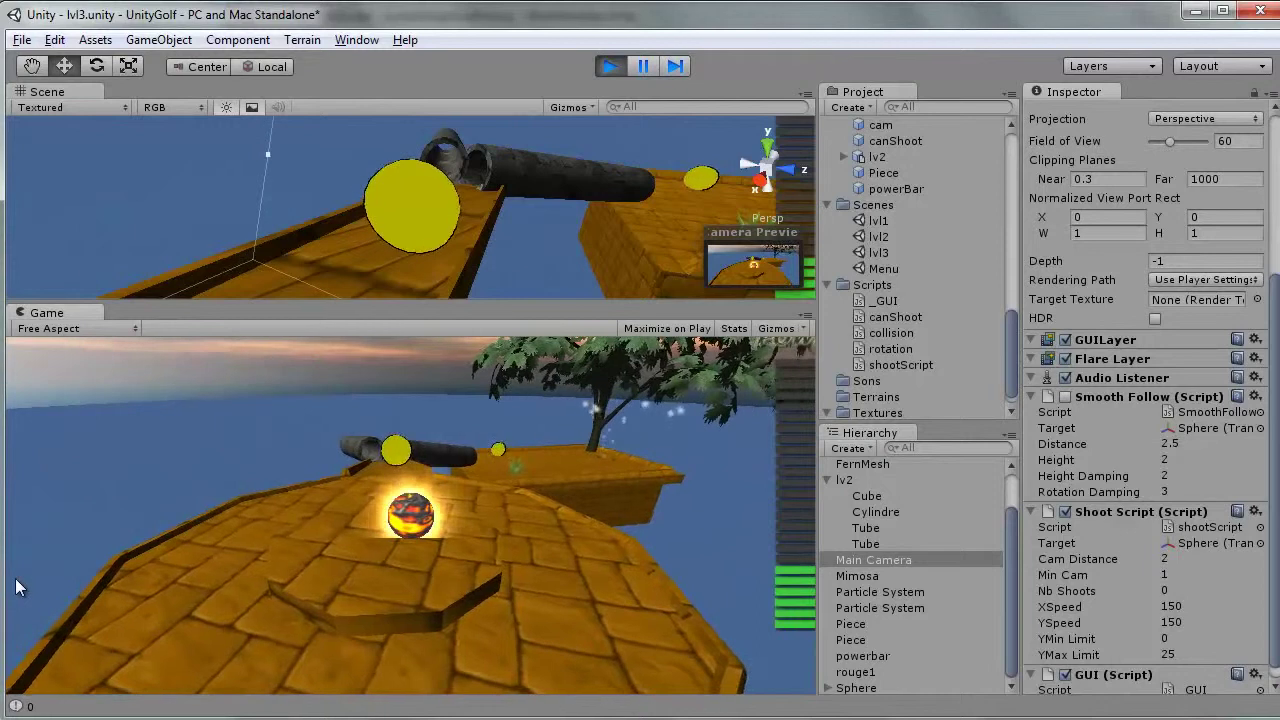
# Fire the ball twice more toward the coin and select the Cylindre object
pyautogui.click(15, 578)
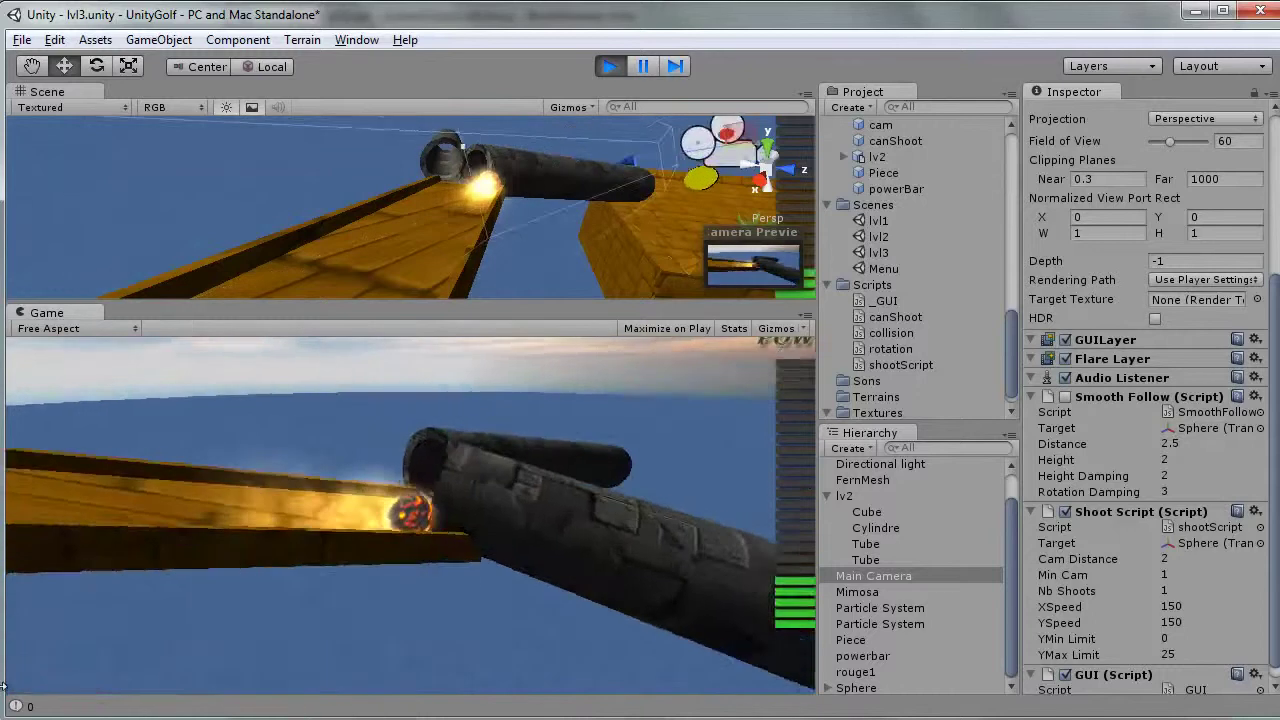
pyautogui.click(68, 630)
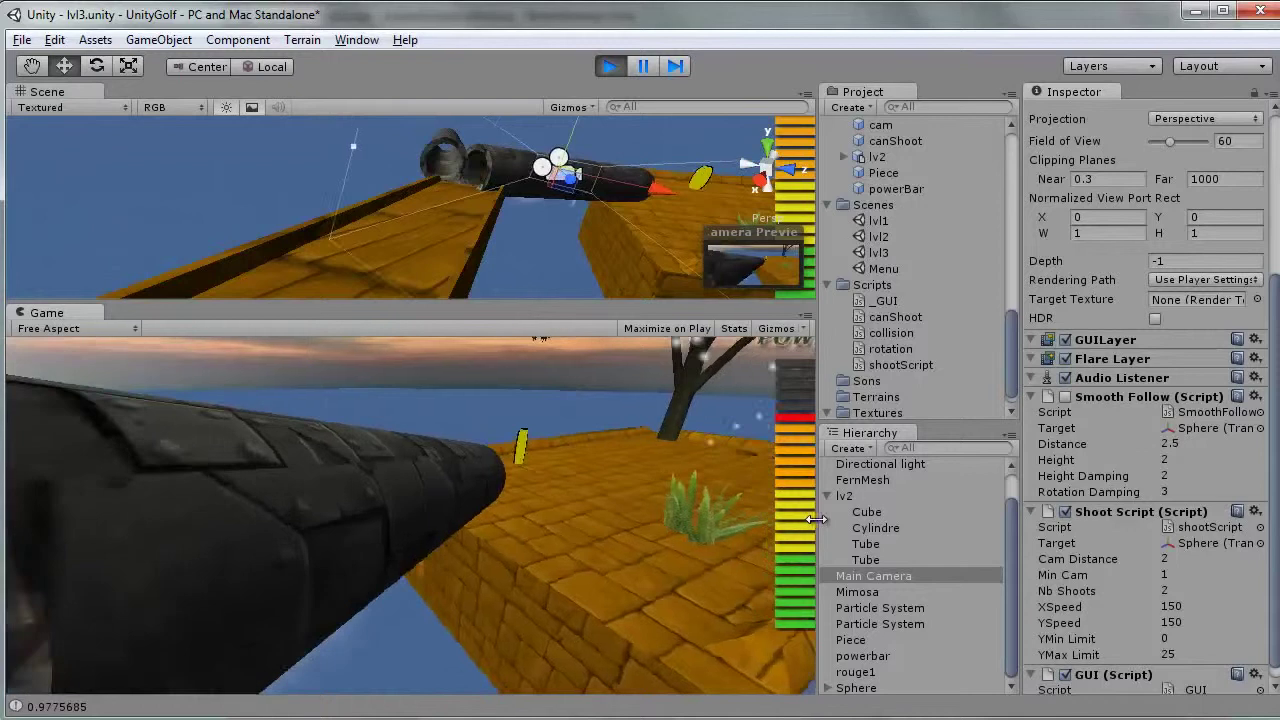
pyautogui.click(956, 529)
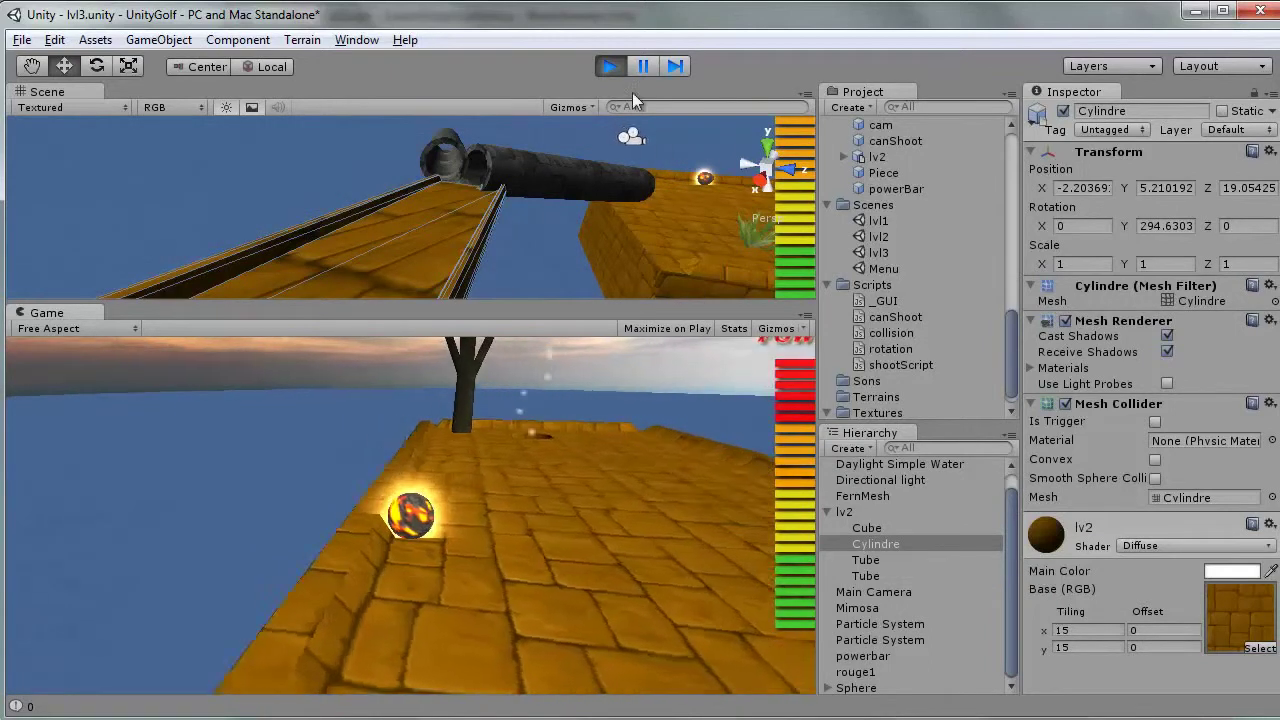
# Exit Play mode and set the Tube object's tag to piece
pyautogui.click(609, 66)
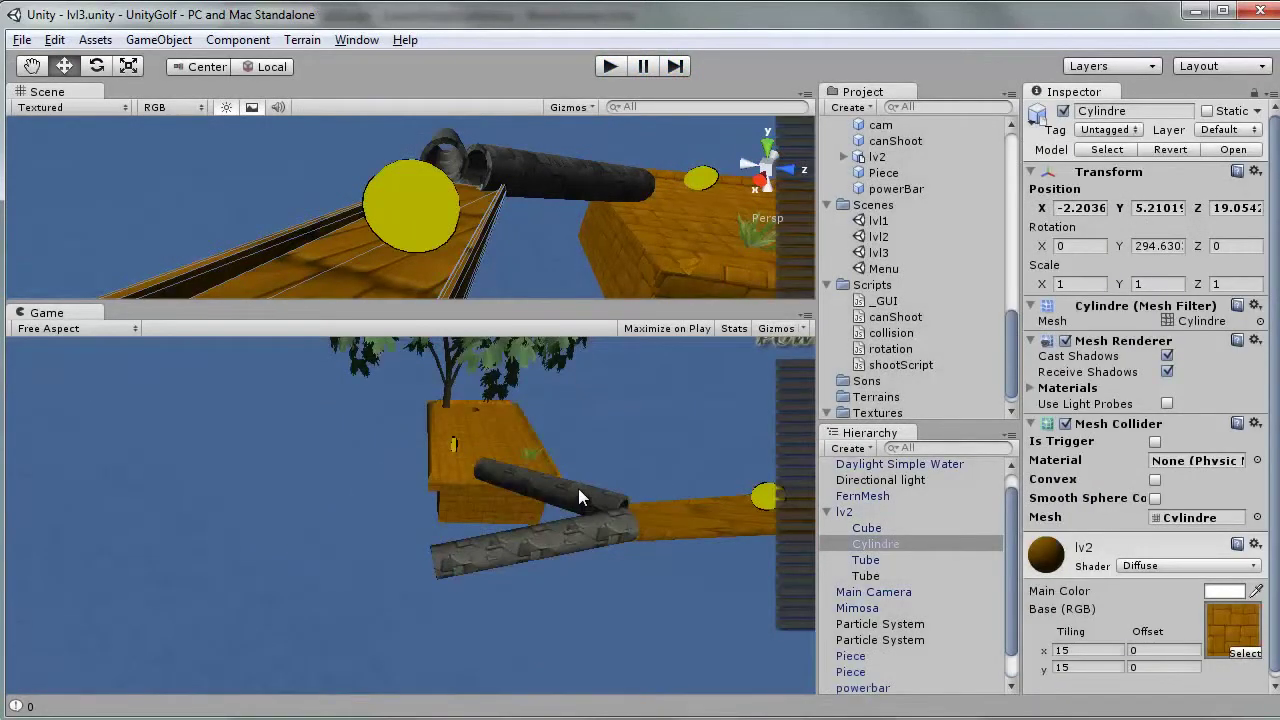
pyautogui.click(523, 175)
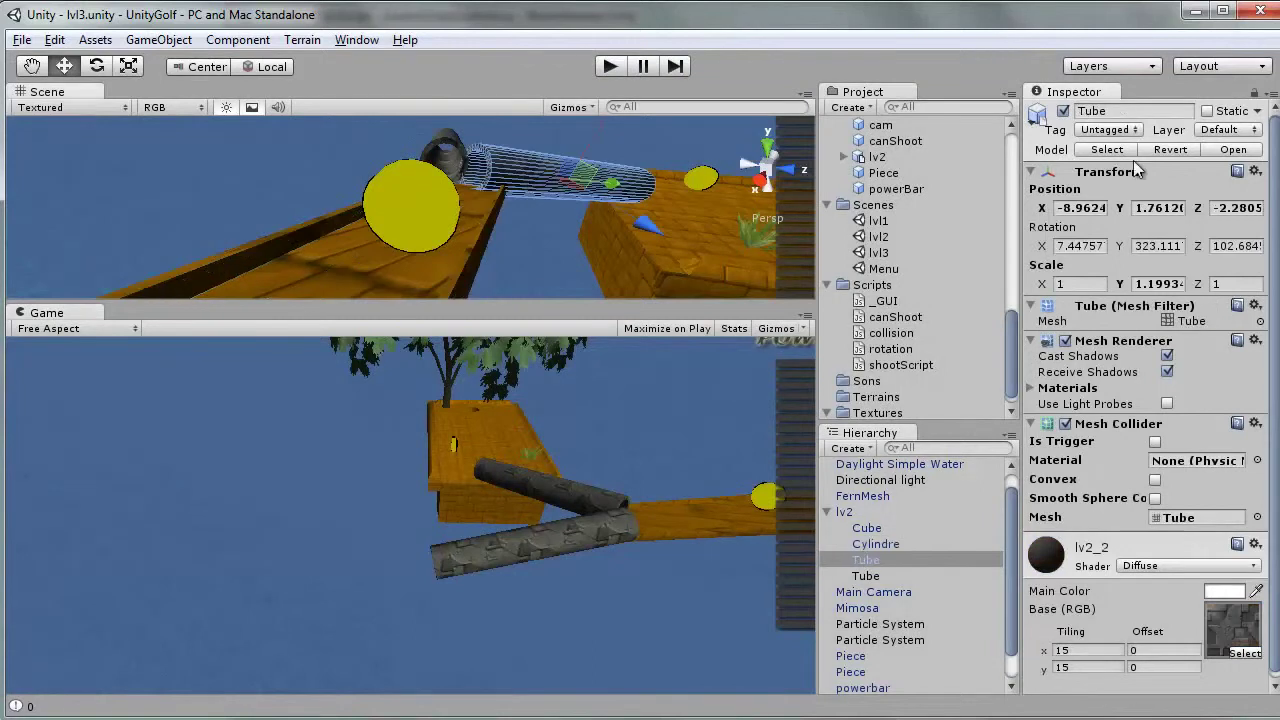
pyautogui.click(1133, 129)
pyautogui.click(1150, 503)
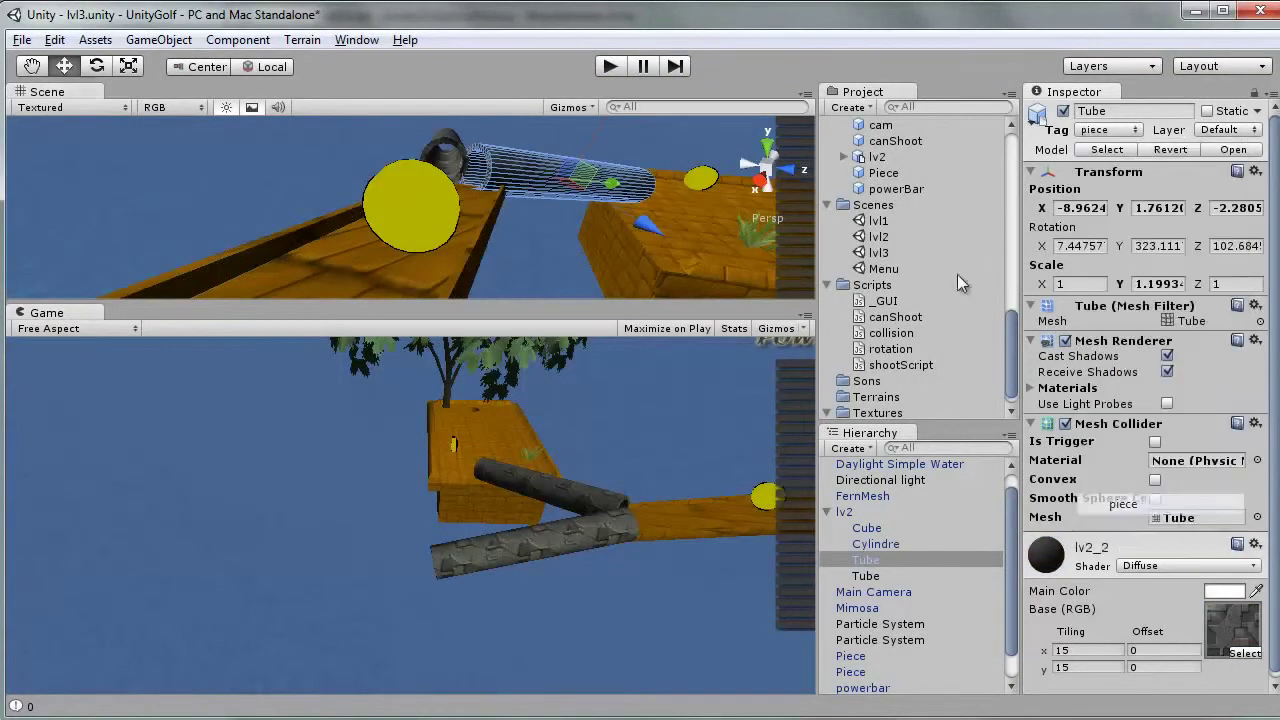
# Play-test by launching the ball, then stop and restart the game
pyautogui.click(607, 67)
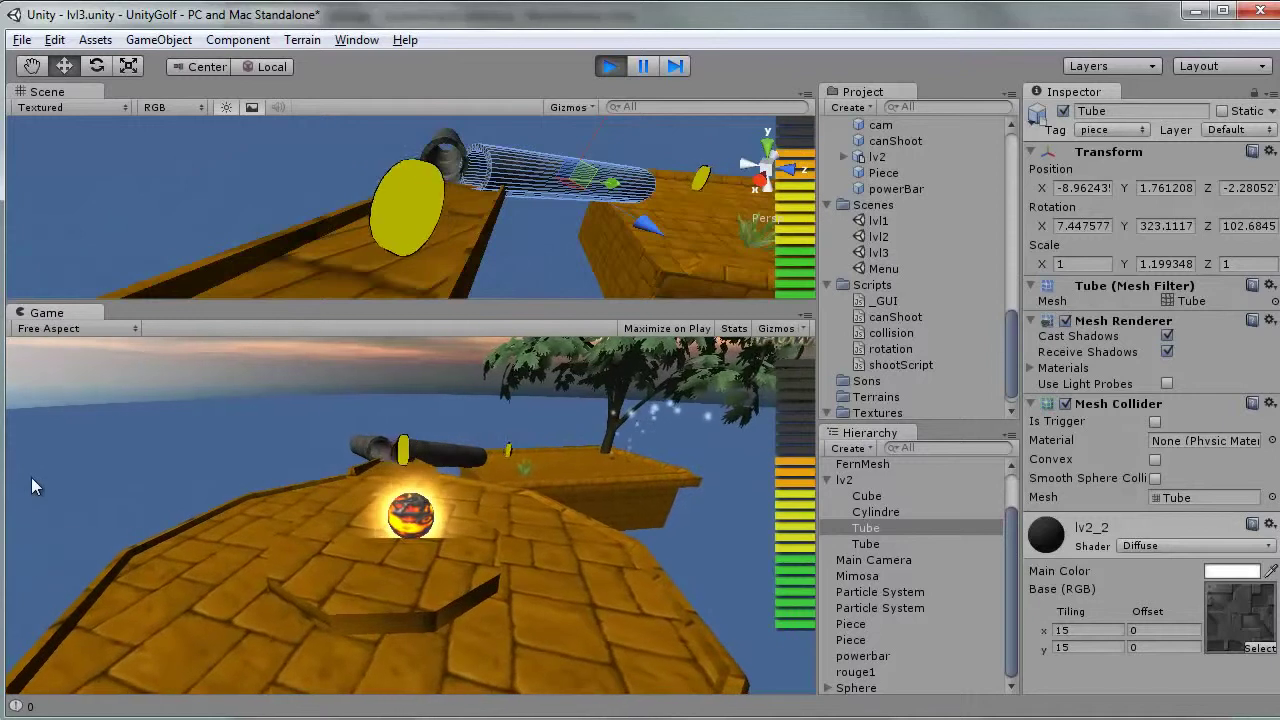
pyautogui.click(36, 477)
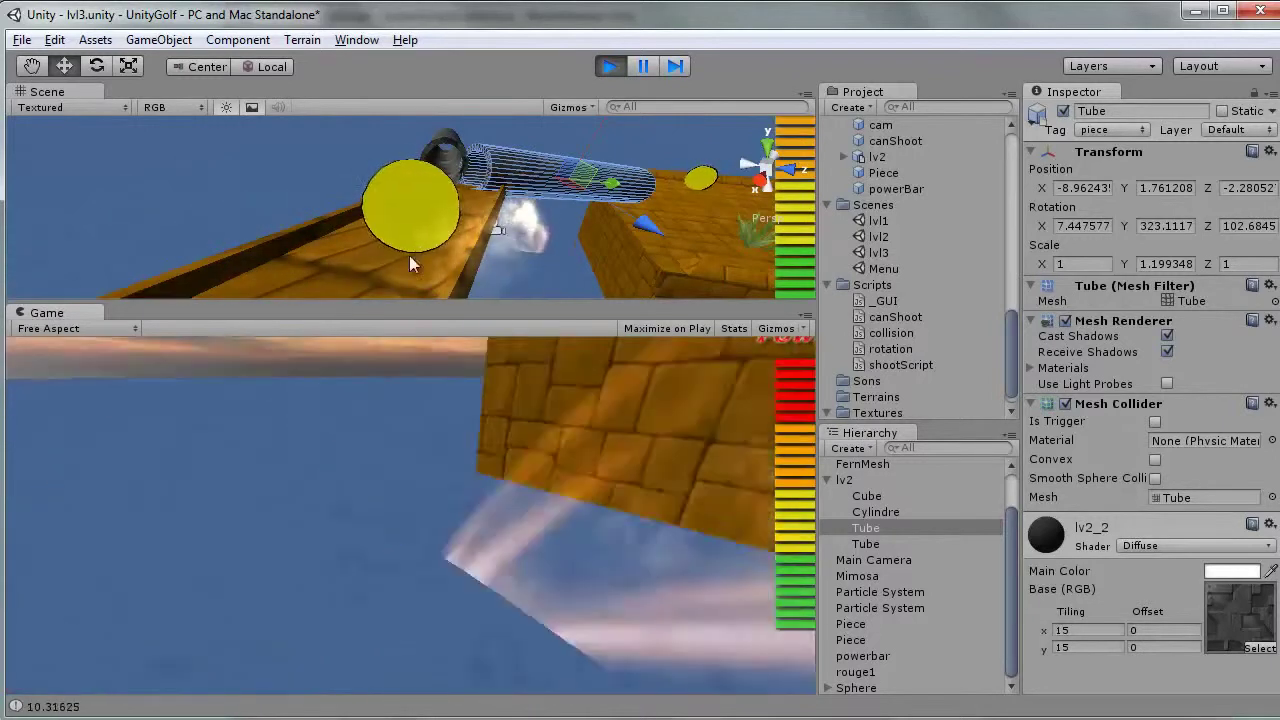
pyautogui.click(612, 66)
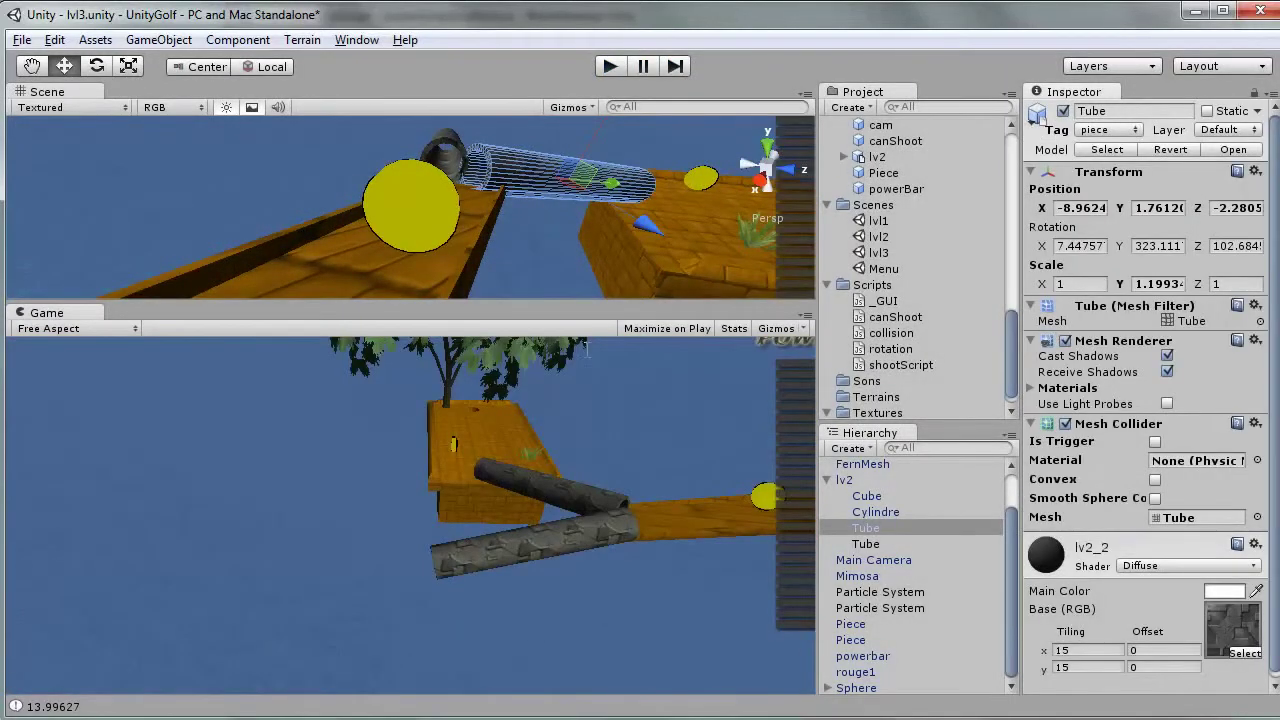
pyautogui.click(617, 64)
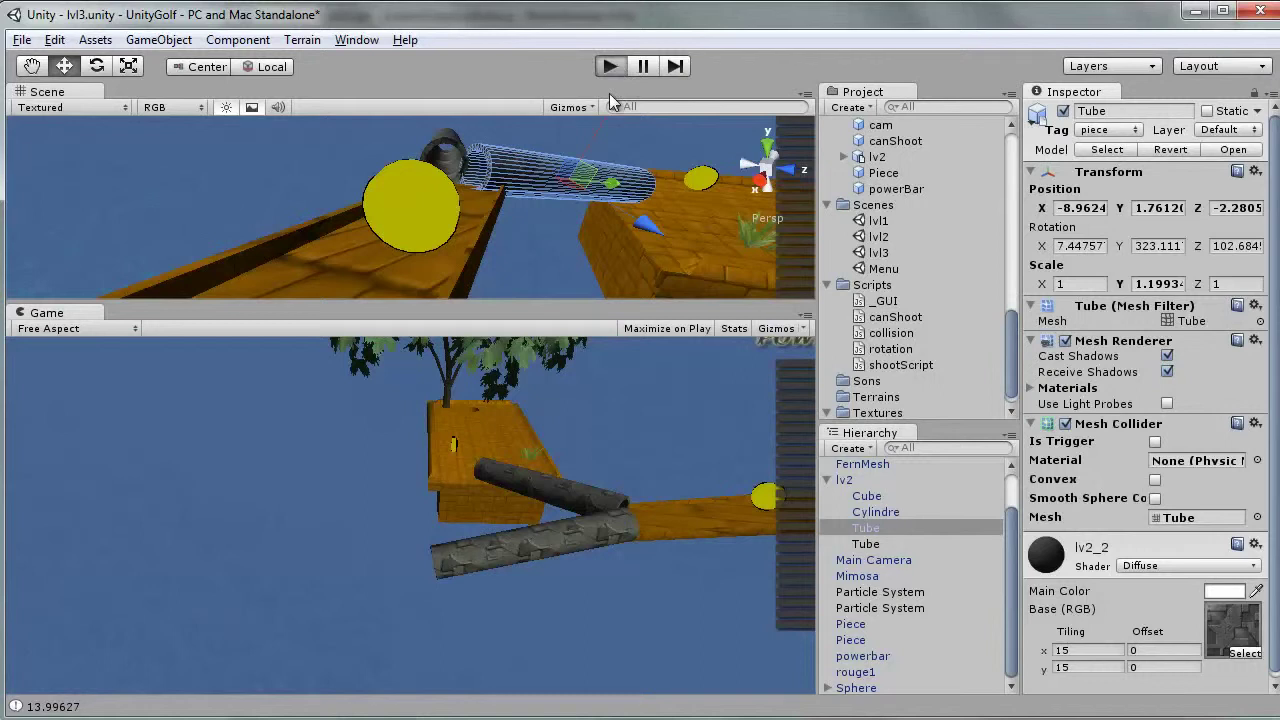
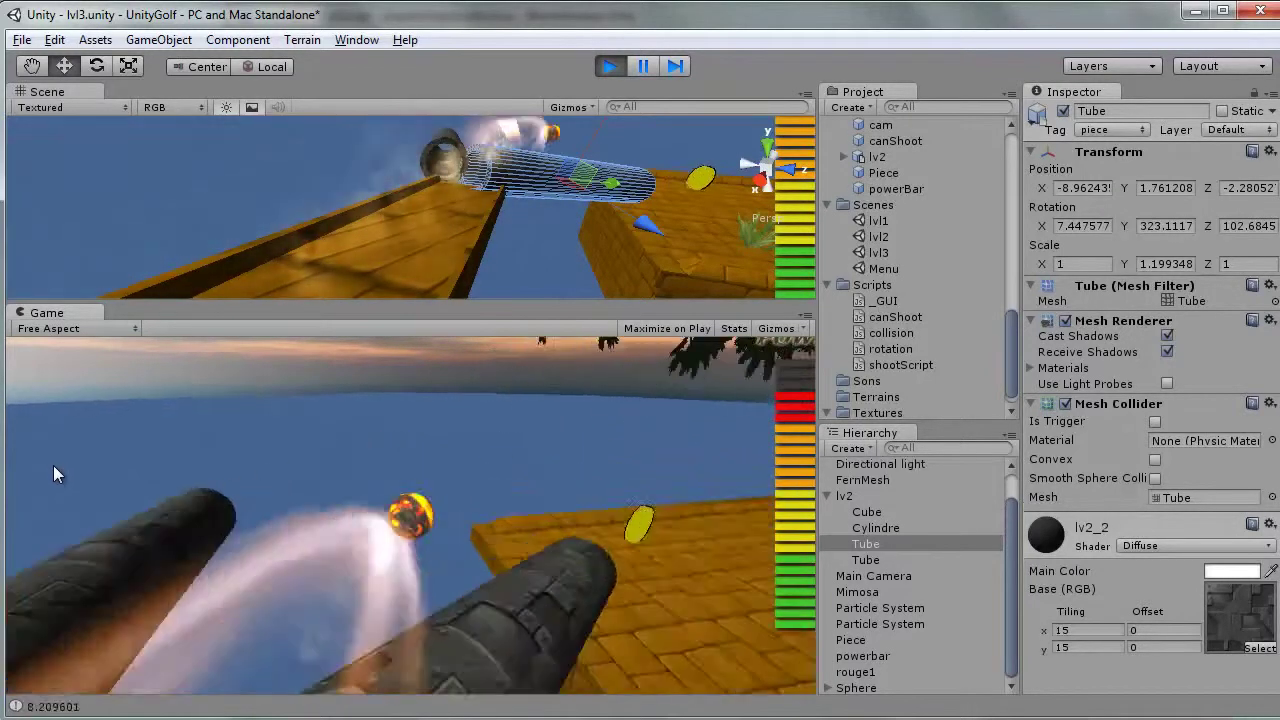
# Make the Tube's Mesh Collider a trigger and playtest a shot through the tube
pyautogui.click(617, 66)
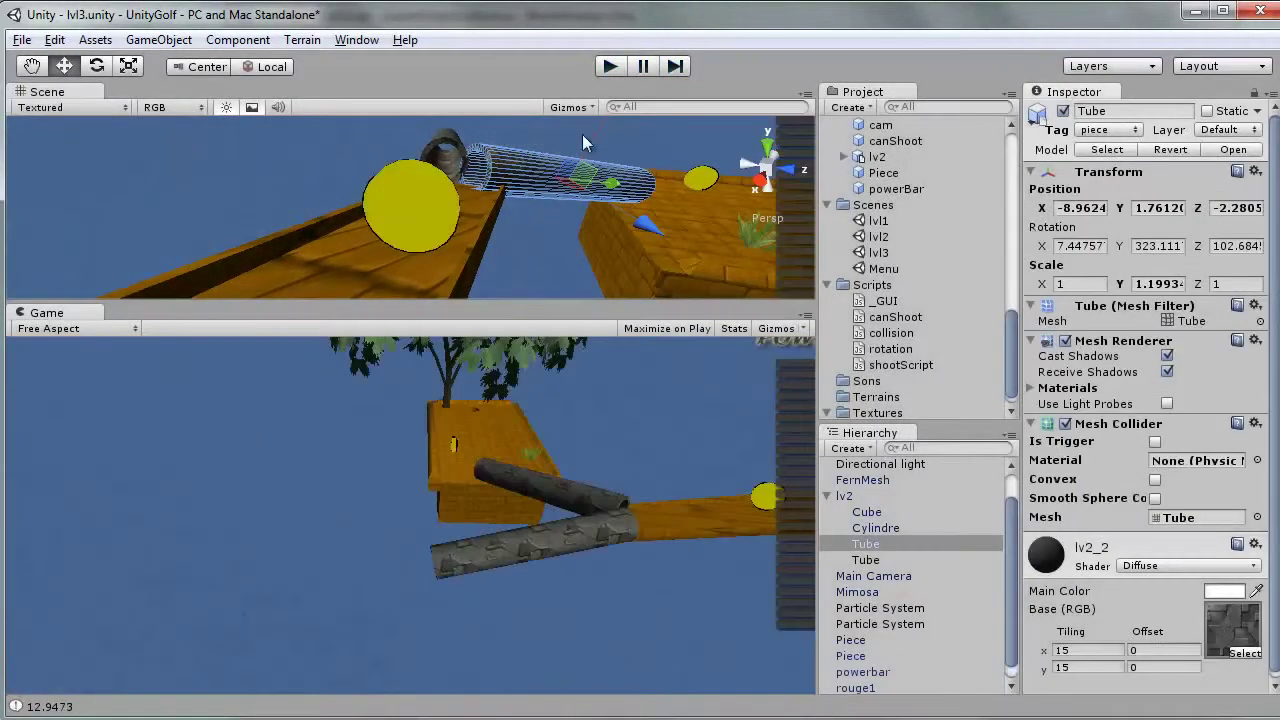
pyautogui.click(1155, 442)
pyautogui.click(609, 63)
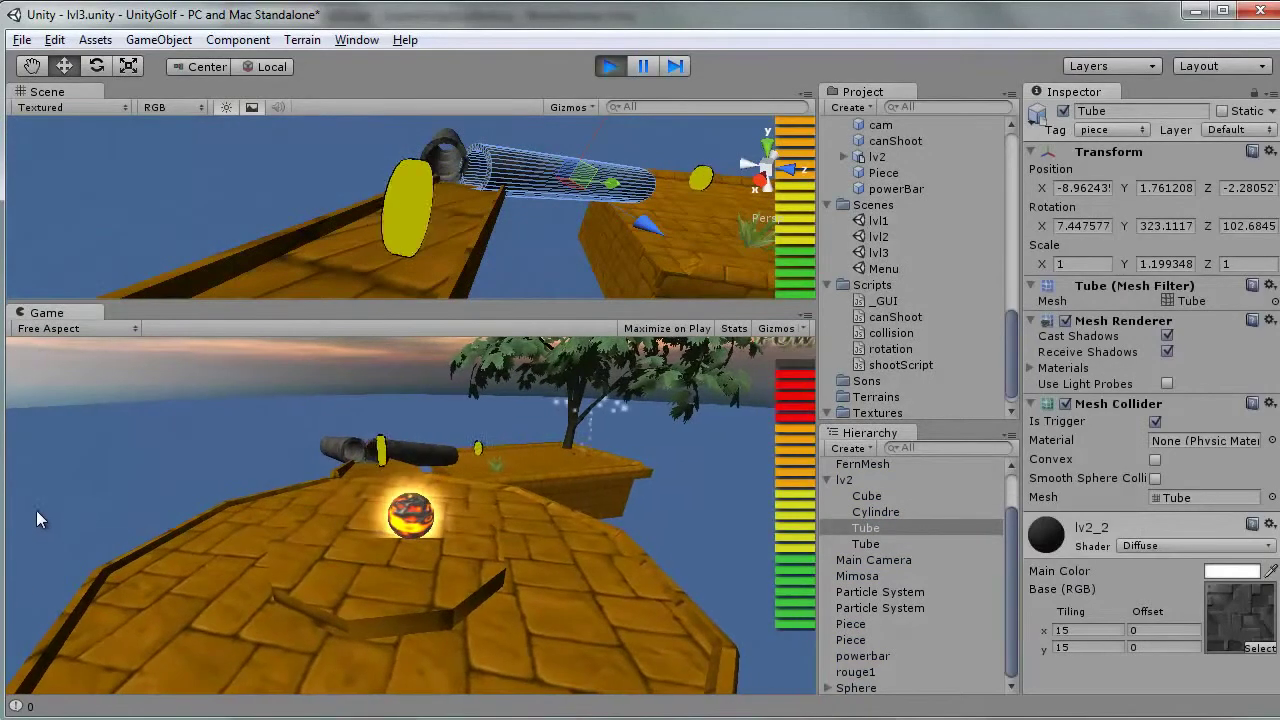
pyautogui.click(29, 503)
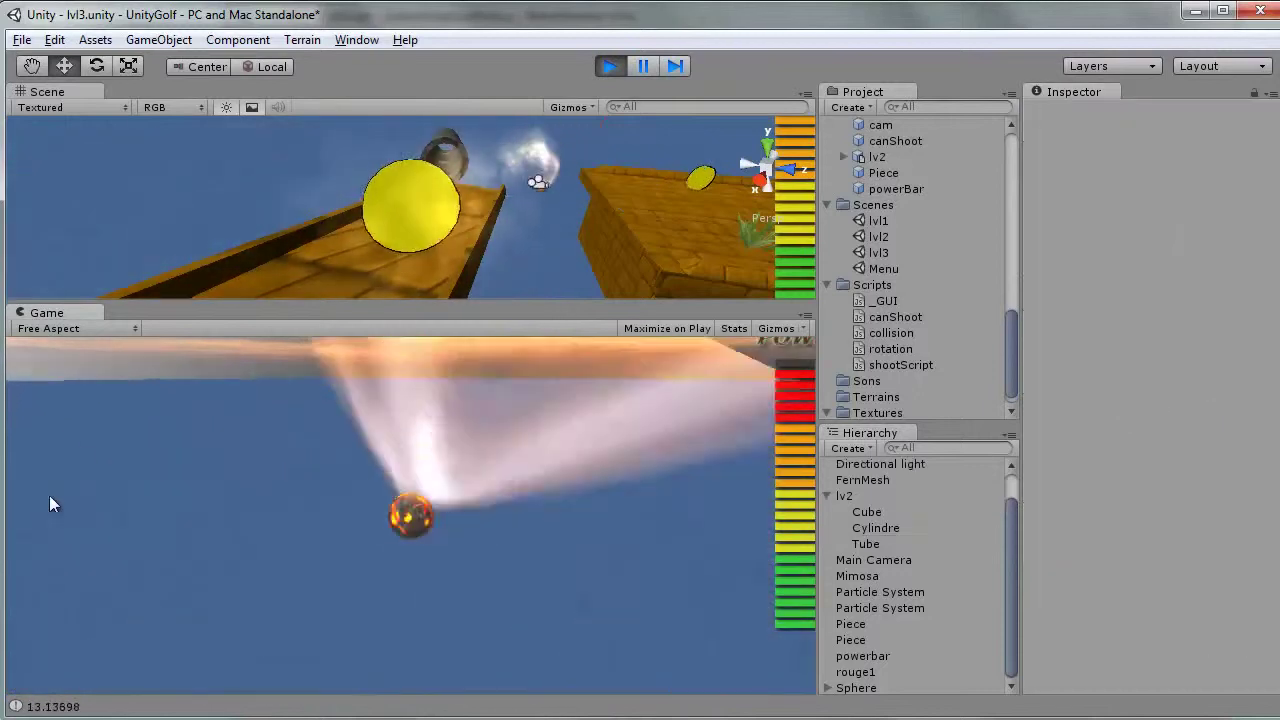
pyautogui.click(611, 64)
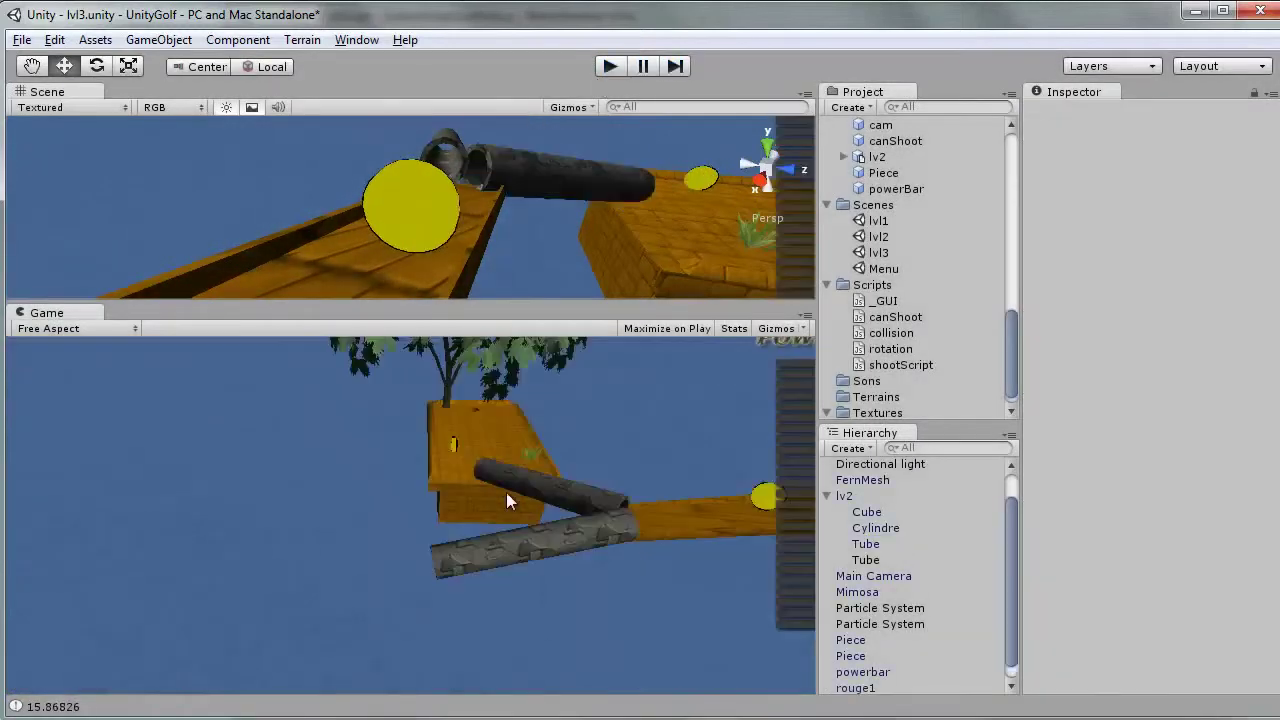
# Select the Tube object instead of lv2 and make the scene view taller
pyautogui.click(568, 173)
pyautogui.click(585, 193)
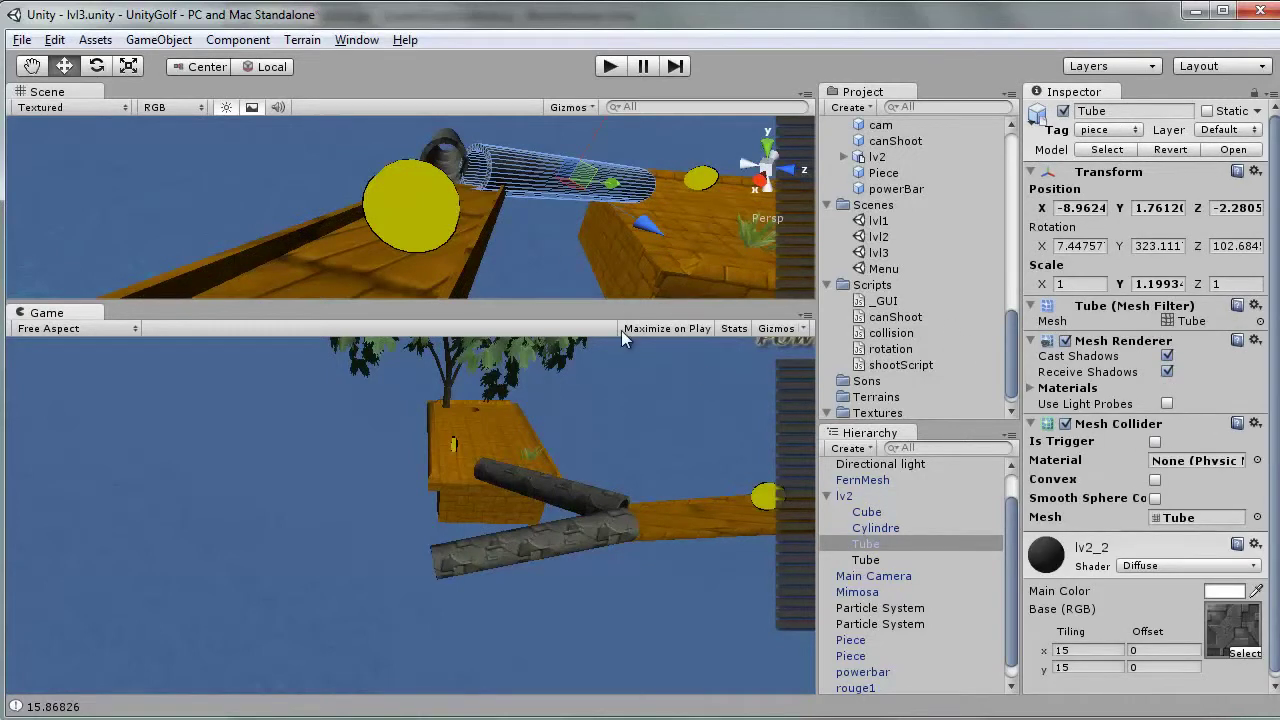
pyautogui.moveTo(621, 330)
pyautogui.mouseDown()
pyautogui.moveTo(622, 477)
pyautogui.moveTo(629, 387)
pyautogui.mouseUp()
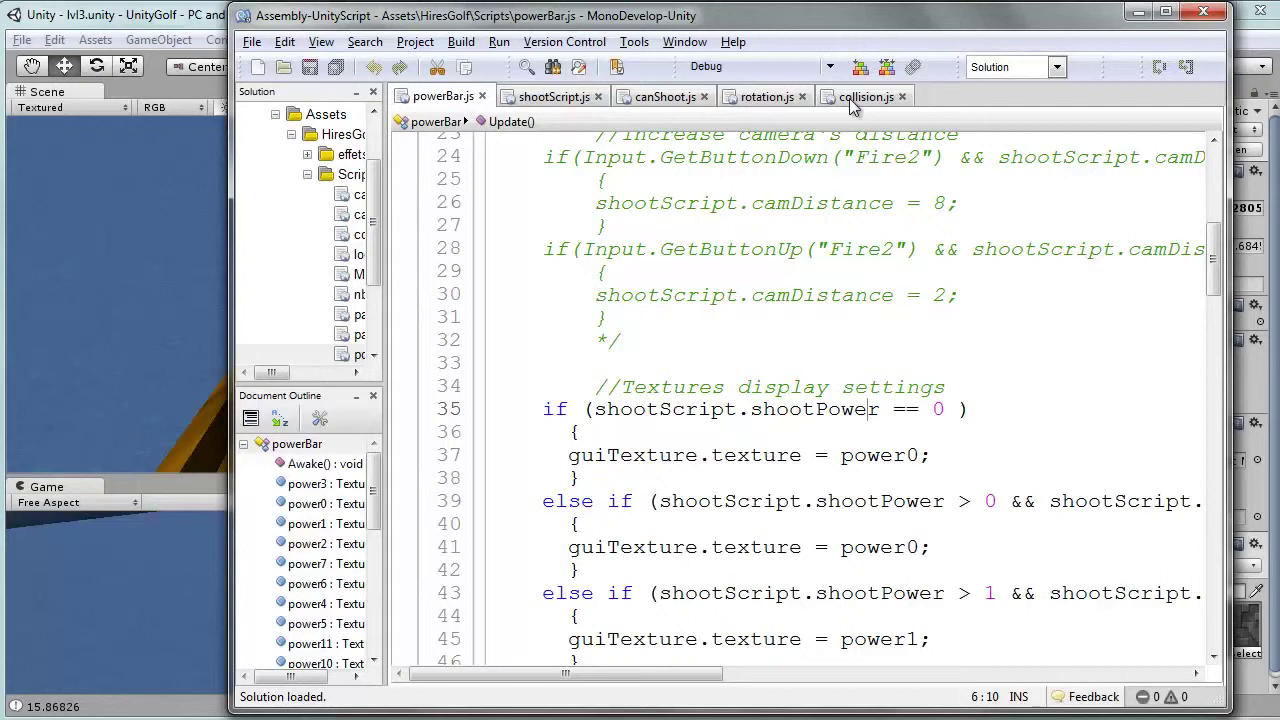
# In collision.js, add `var effect : GameObject;` on line 2 above OnTriggerEnter, then place the cursor above Destroy
pyautogui.click(849, 98)
pyautogui.click(548, 145)
pyautogui.press('Return')
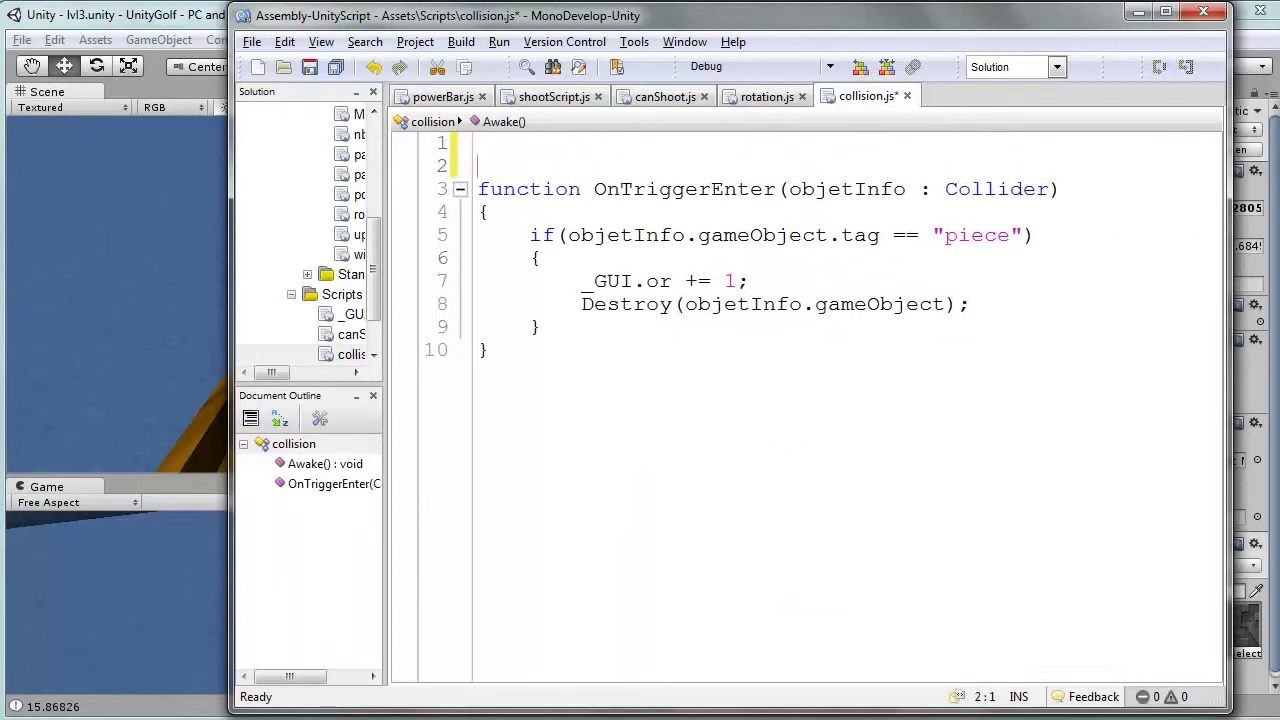
pyautogui.press('Up')
pyautogui.press('Return')
pyautogui.write('var ')
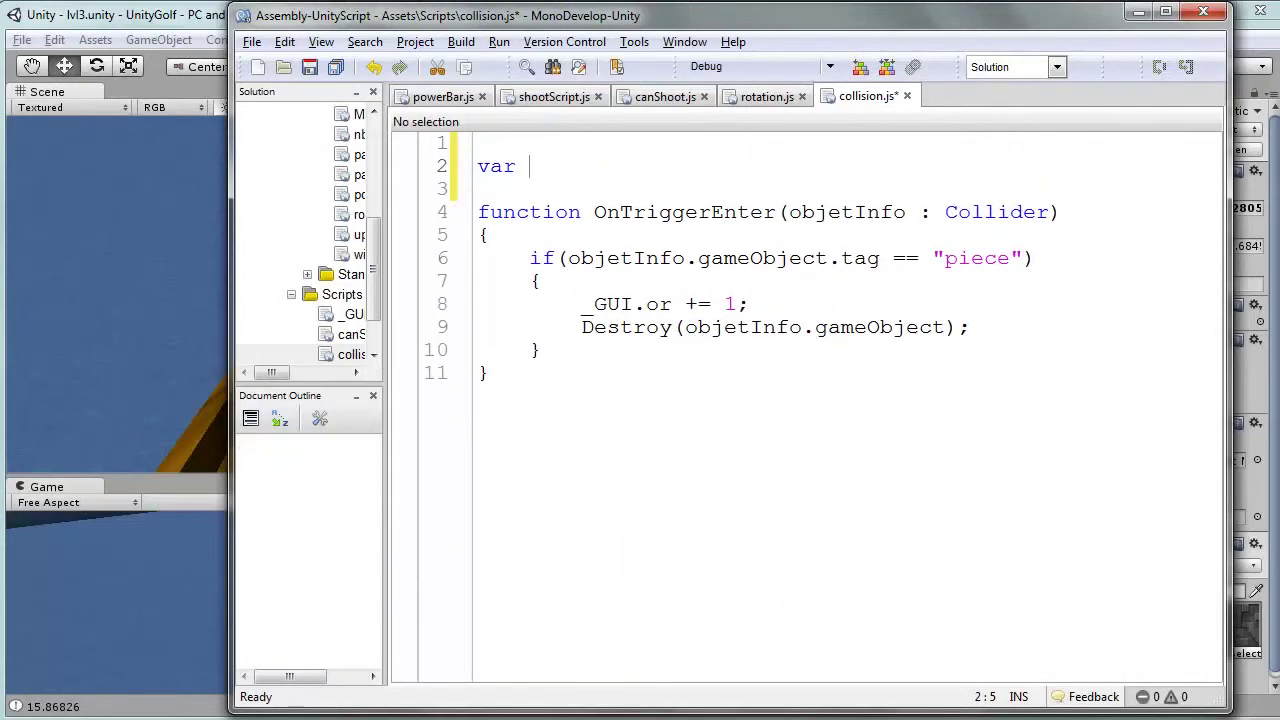
pyautogui.write('e')
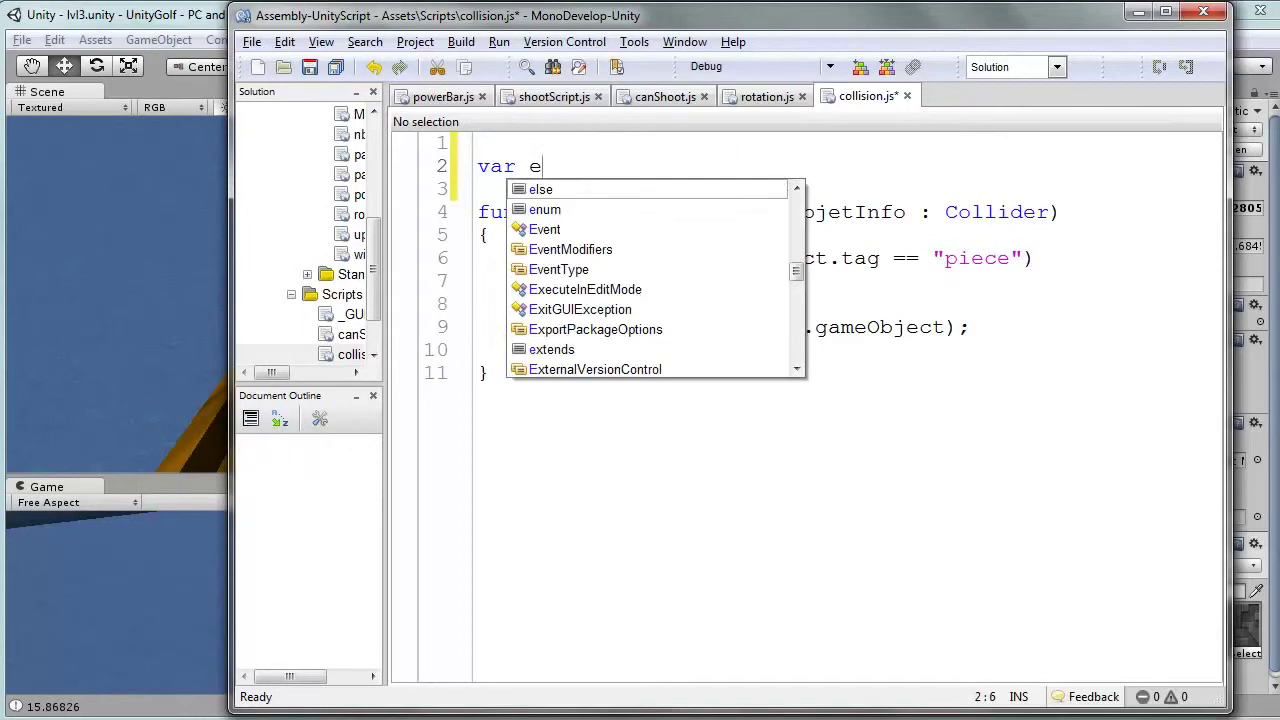
pyautogui.write('ffect ')
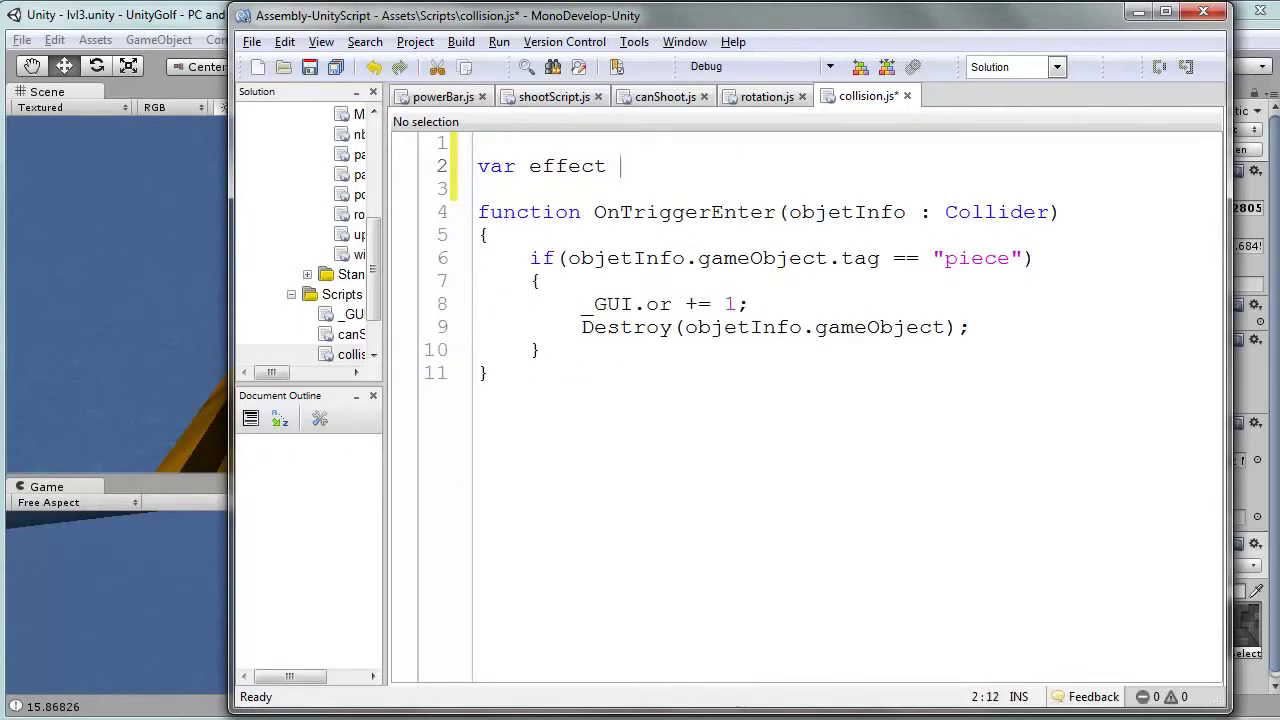
pyautogui.write(': G')
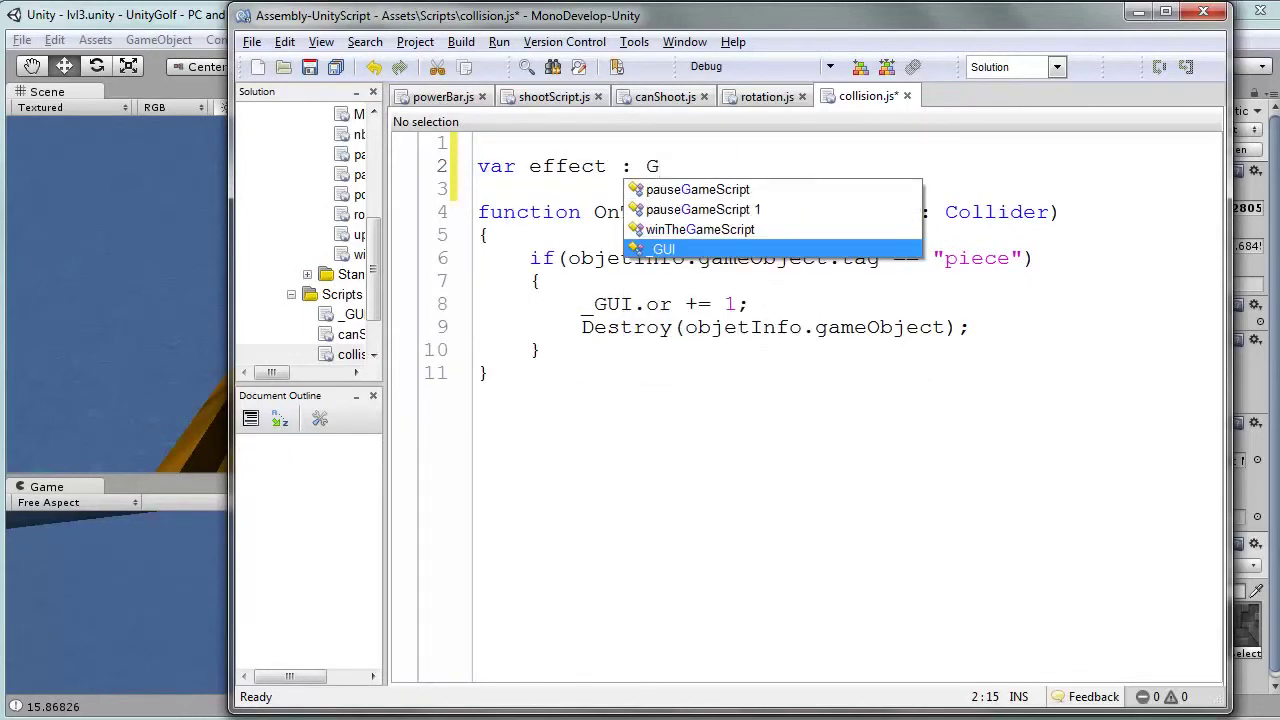
pyautogui.write('ameO')
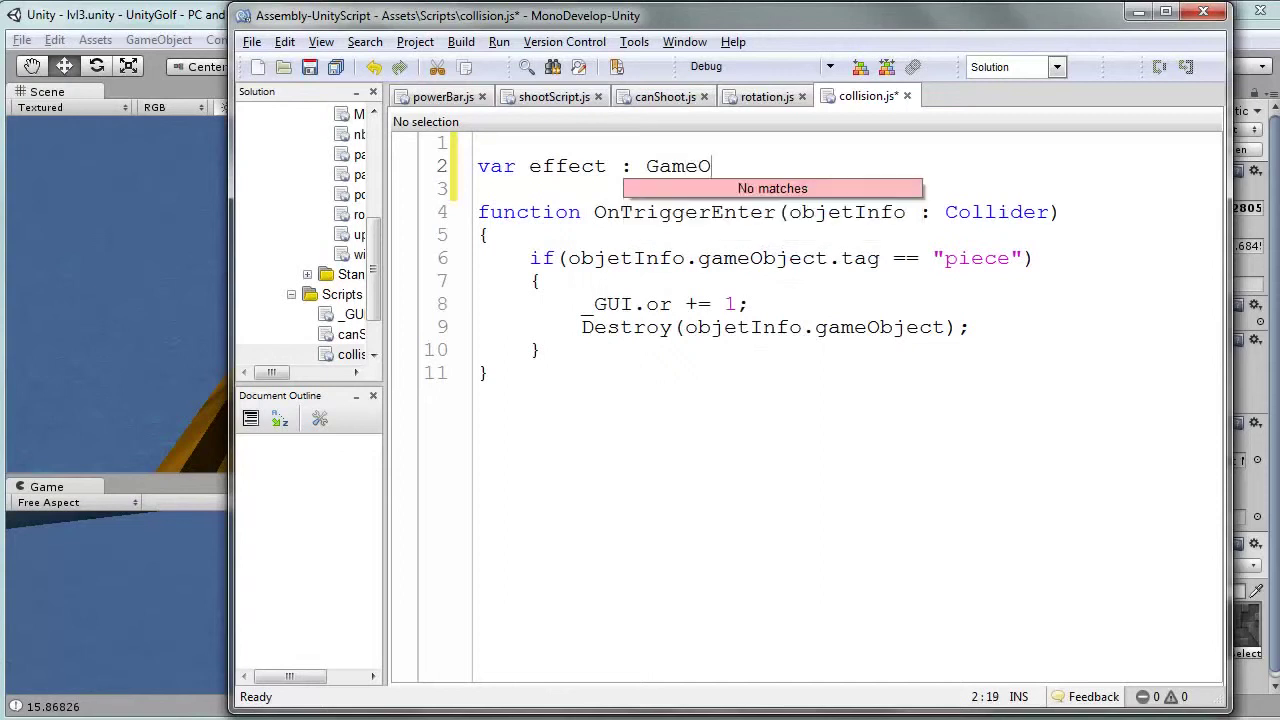
pyautogui.write('bject')
pyautogui.write(';')
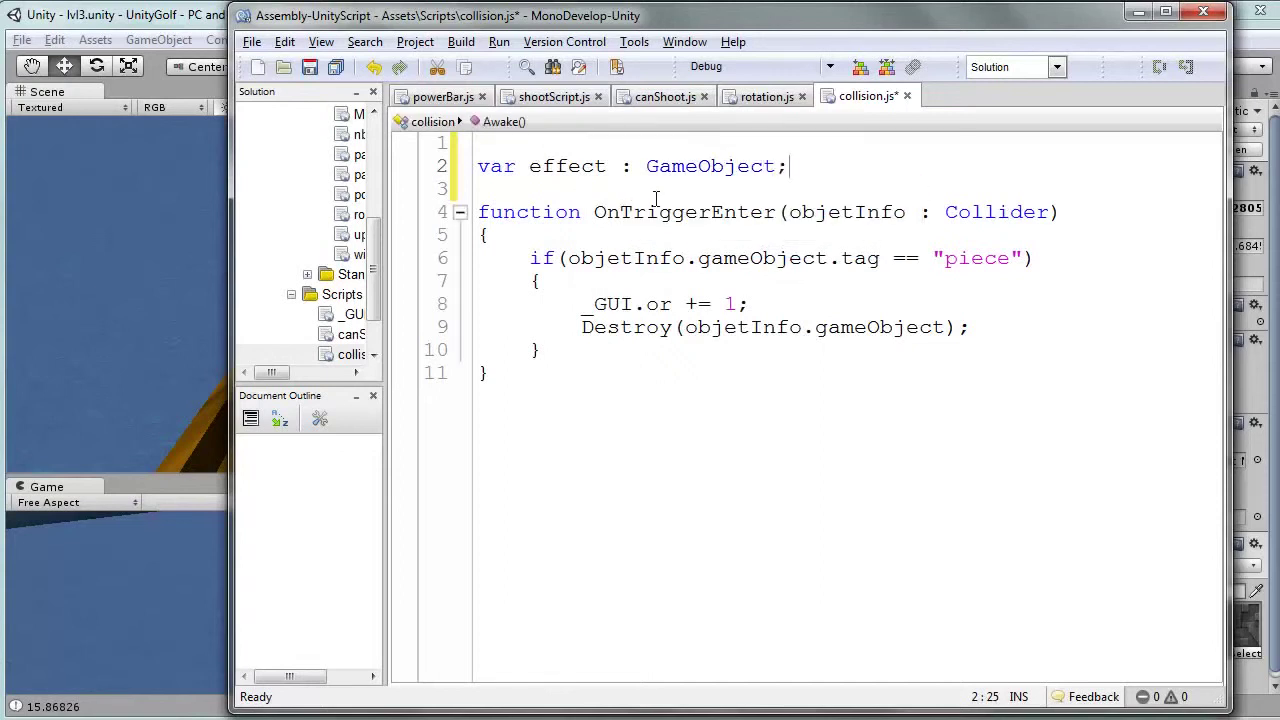
pyautogui.moveTo(503, 166); pyautogui.dragTo(725, 176)
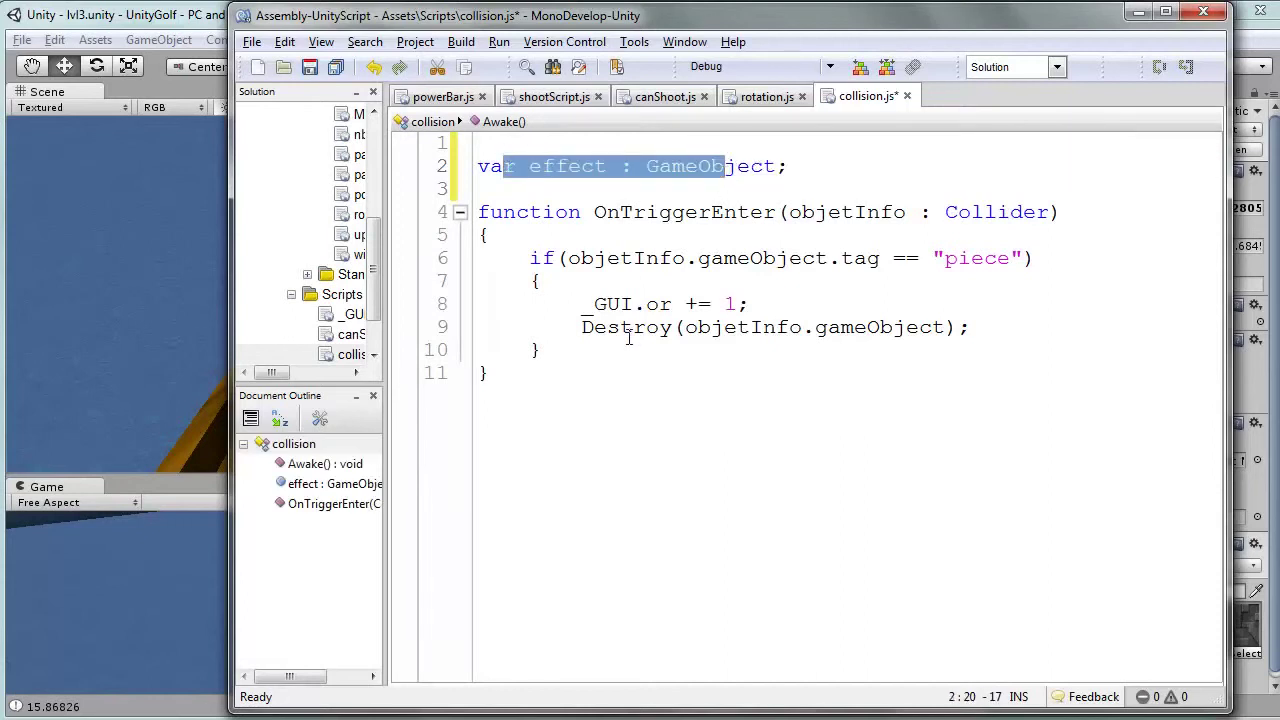
pyautogui.click(1010, 335)
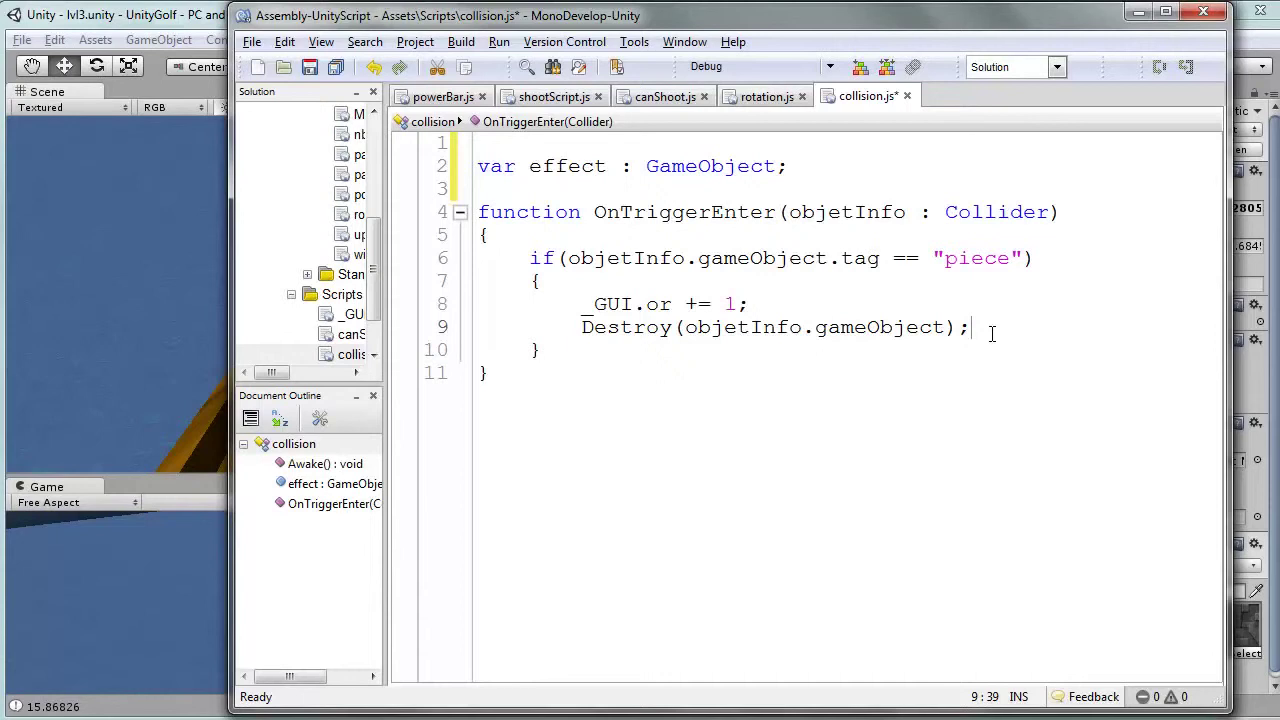
pyautogui.press('Up')
# Start line 9 with an instantiate call of effect at objetInfo.gameObject.transform.position
pyautogui.press('Return')
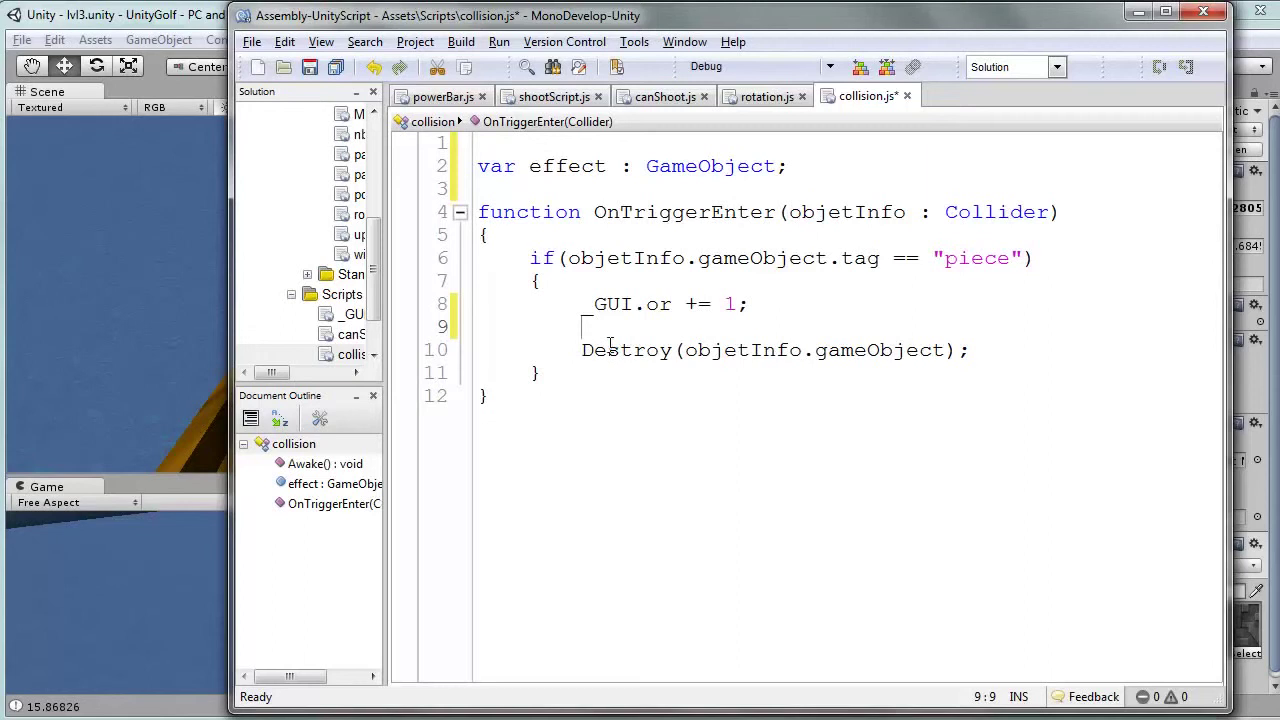
pyautogui.moveTo(426, 12); pyautogui.dragTo(806, 48)
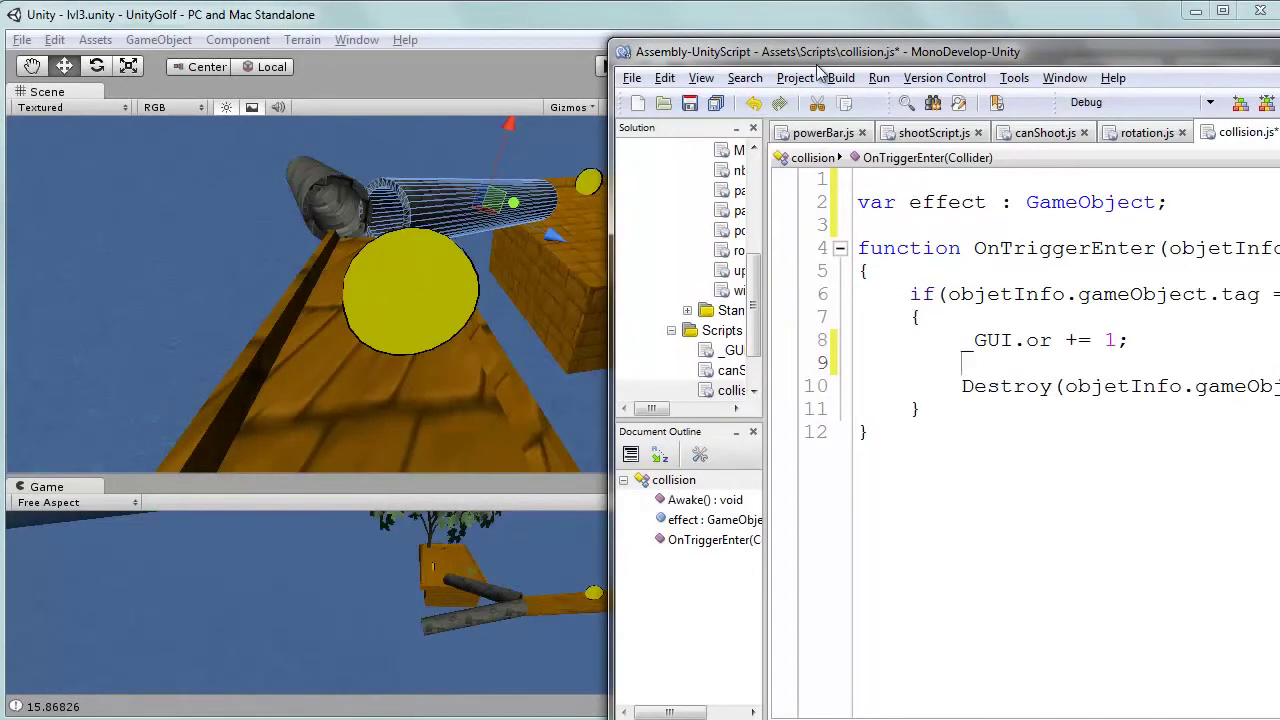
pyautogui.moveTo(1182, 51); pyautogui.dragTo(910, 36)
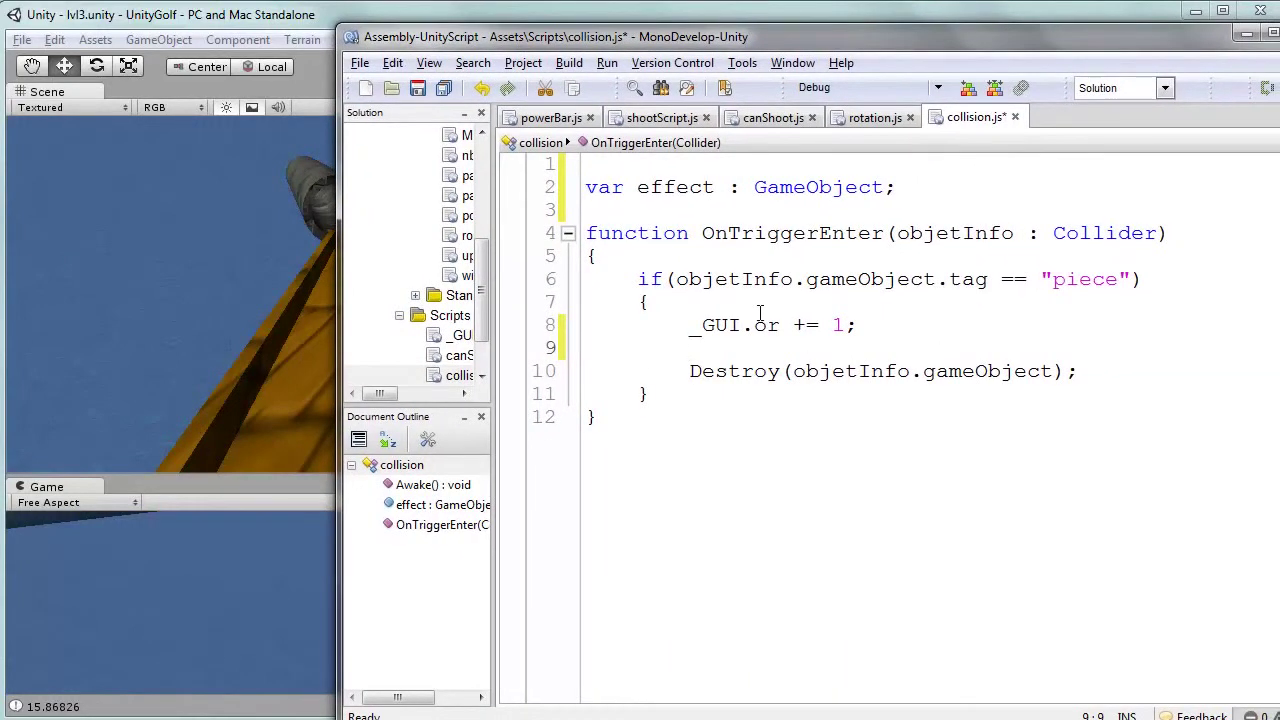
pyautogui.write('G')
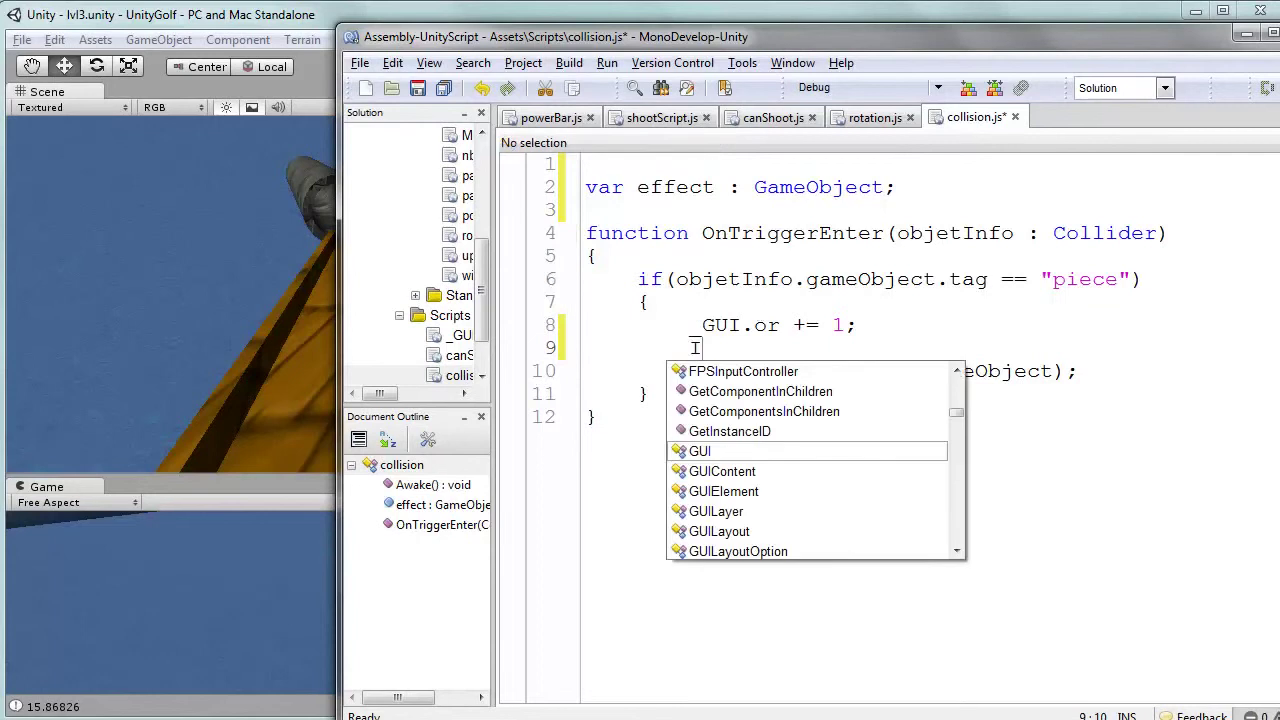
pyautogui.write('ns')
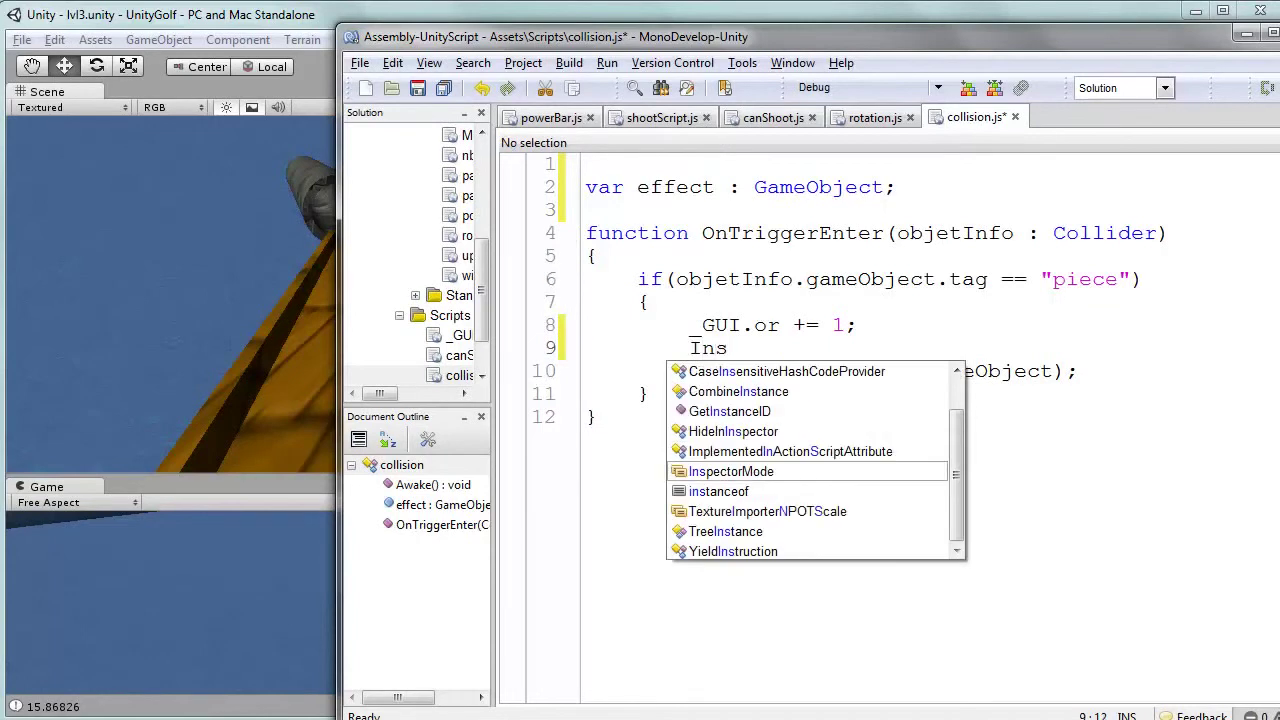
pyautogui.write('ta')
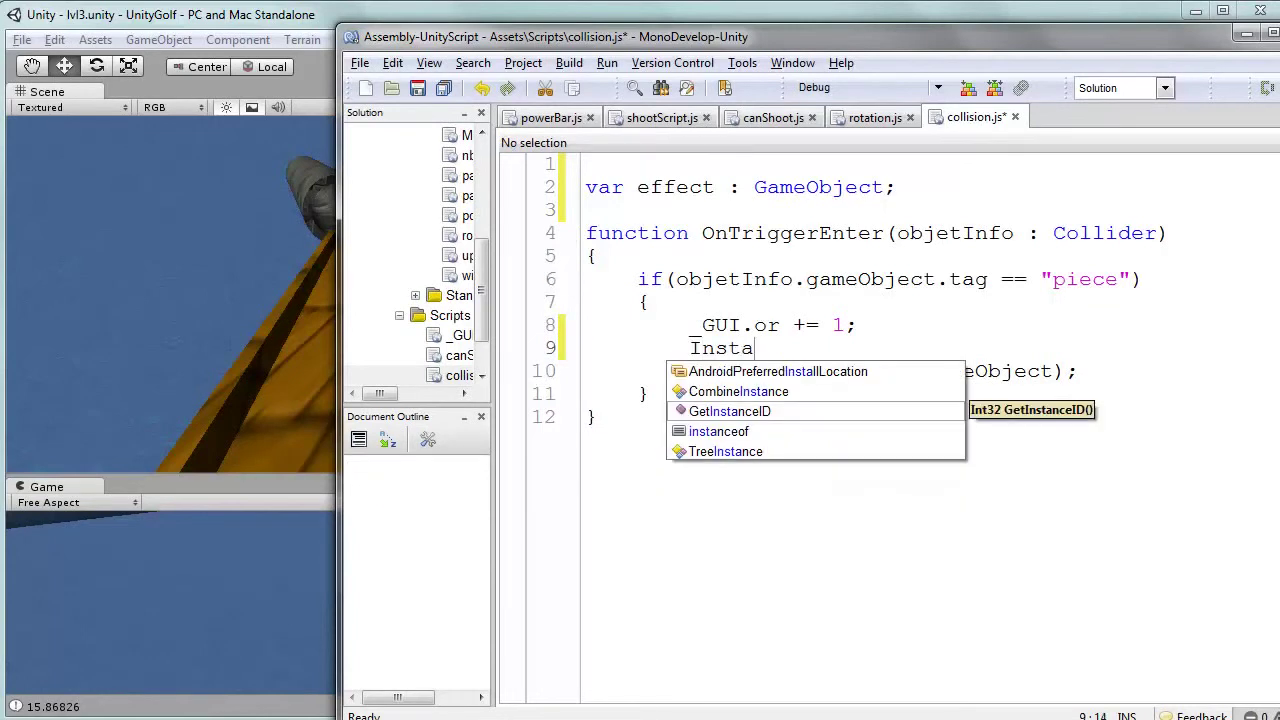
pyautogui.write('ncia')
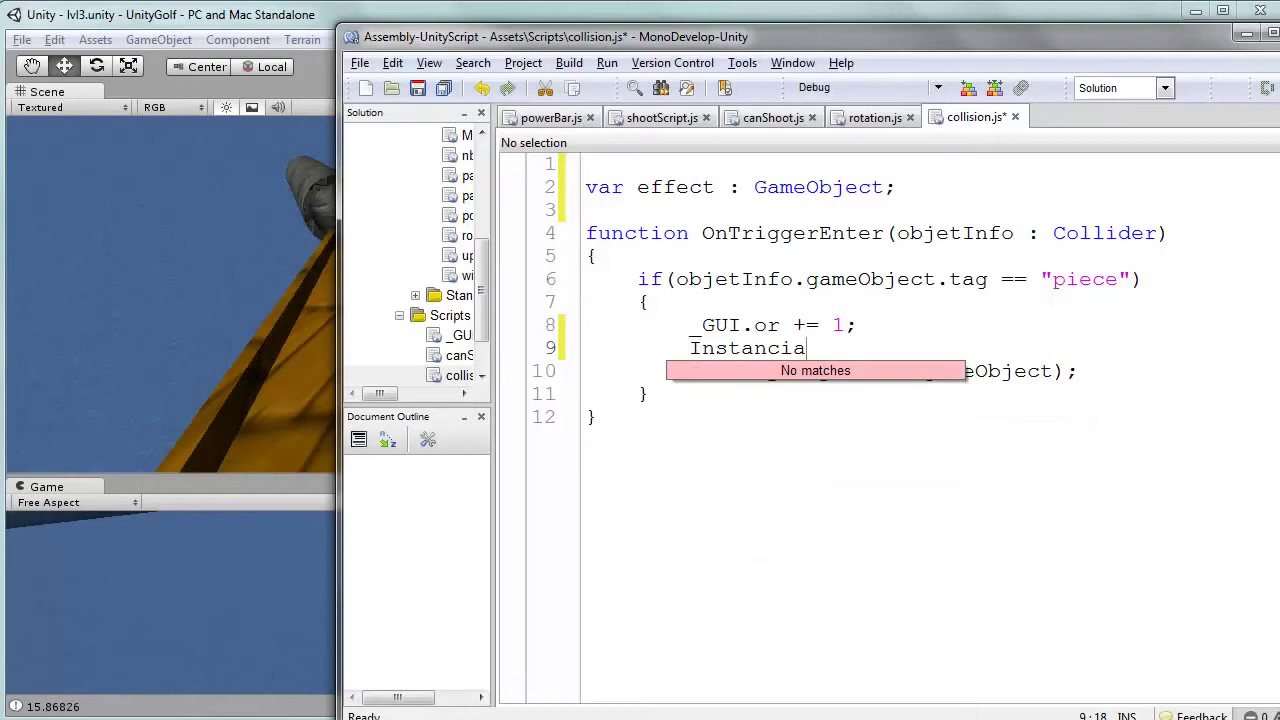
pyautogui.write('te')
pyautogui.write('(')
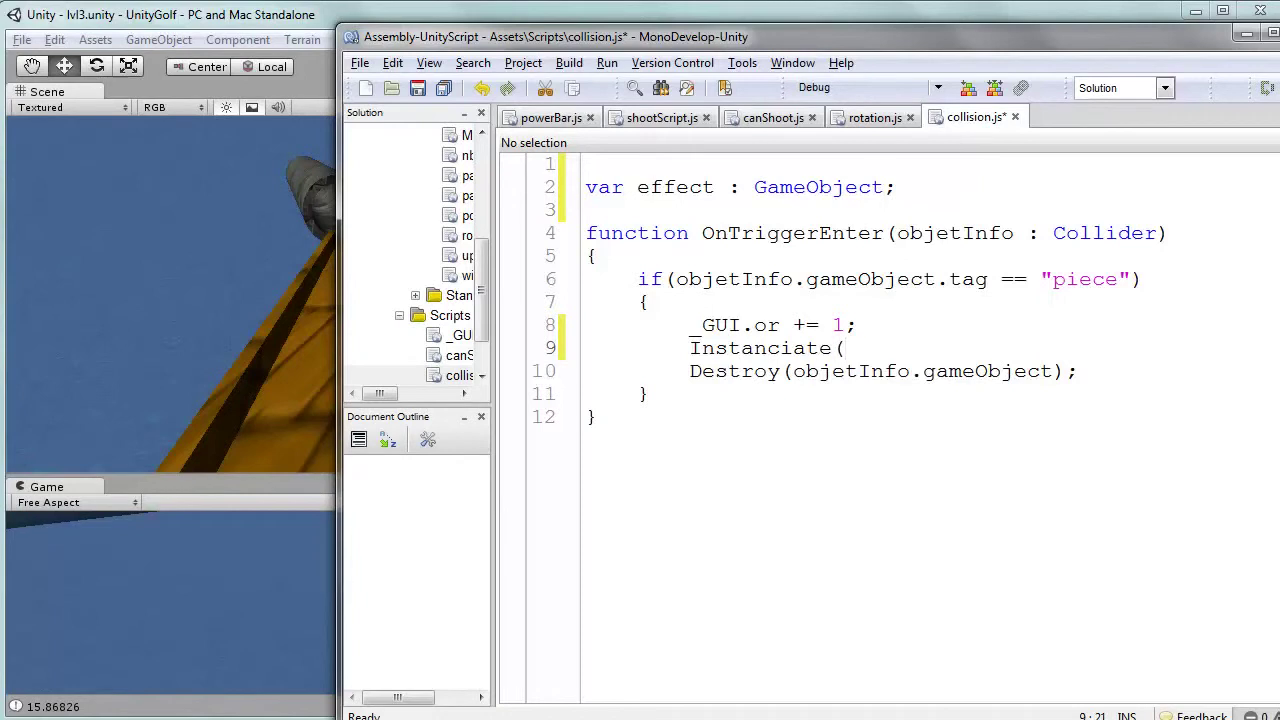
pyautogui.write('effect')
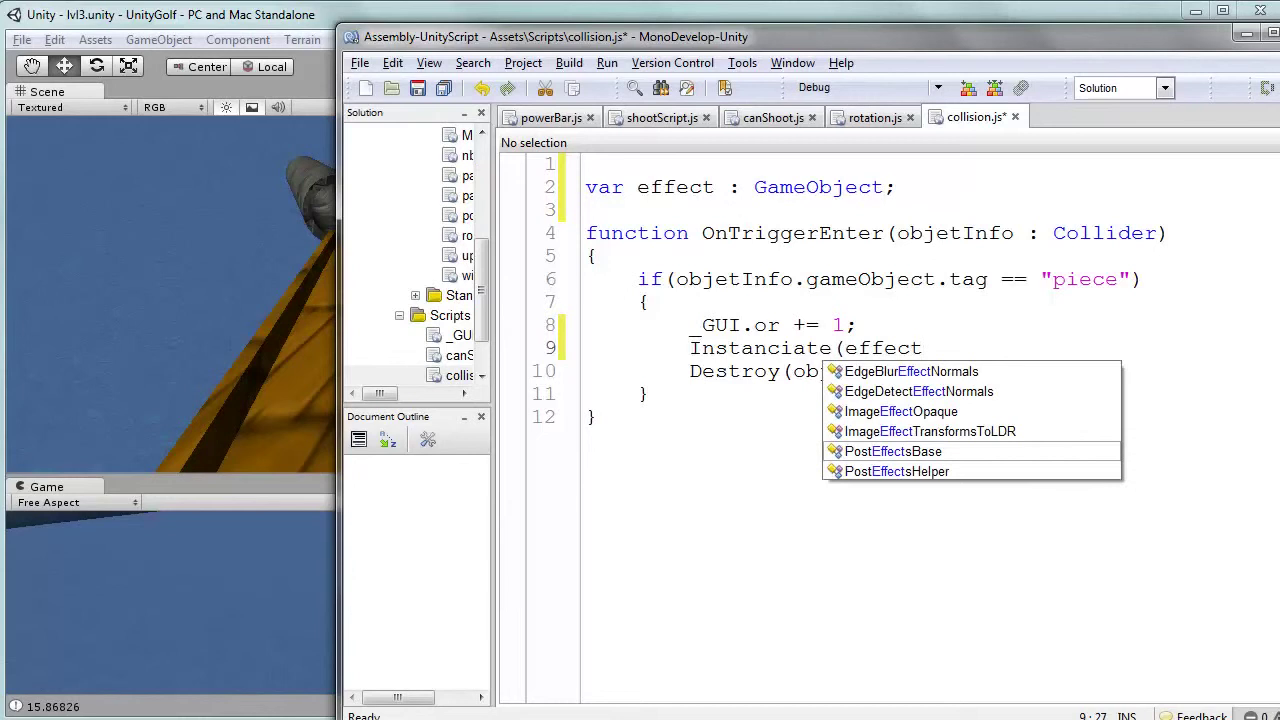
pyautogui.write(',')
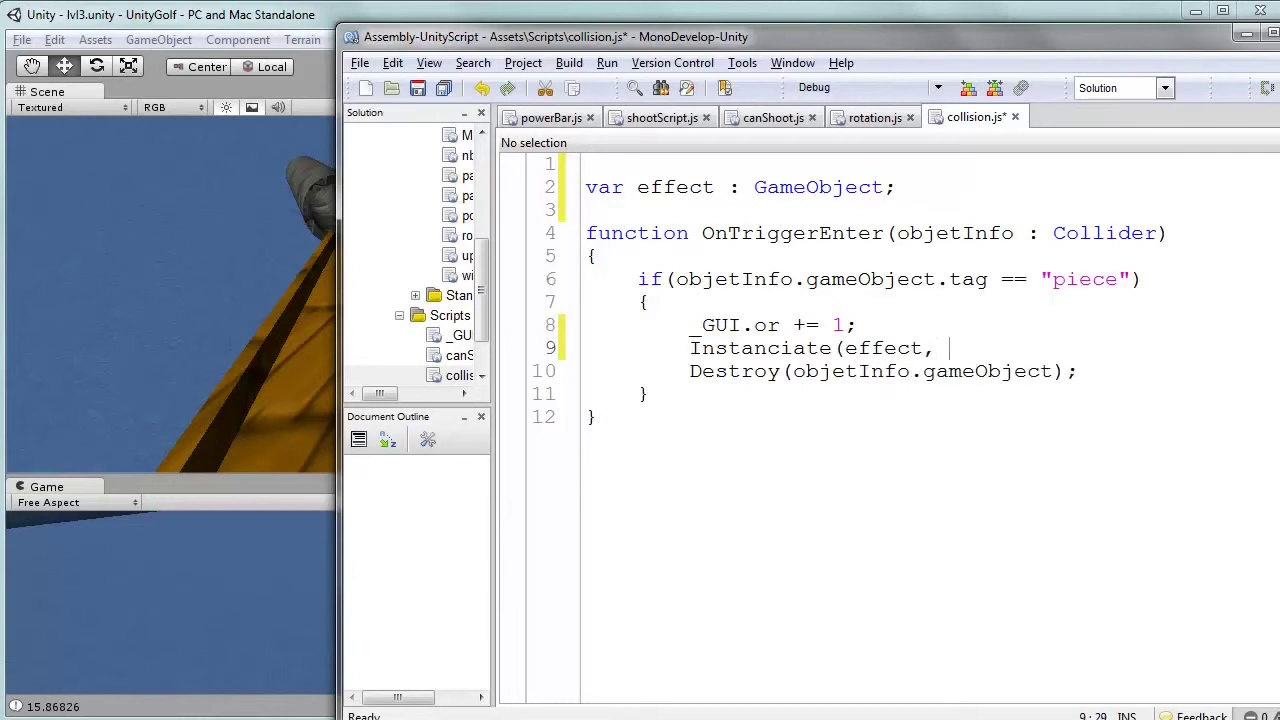
pyautogui.write('obje')
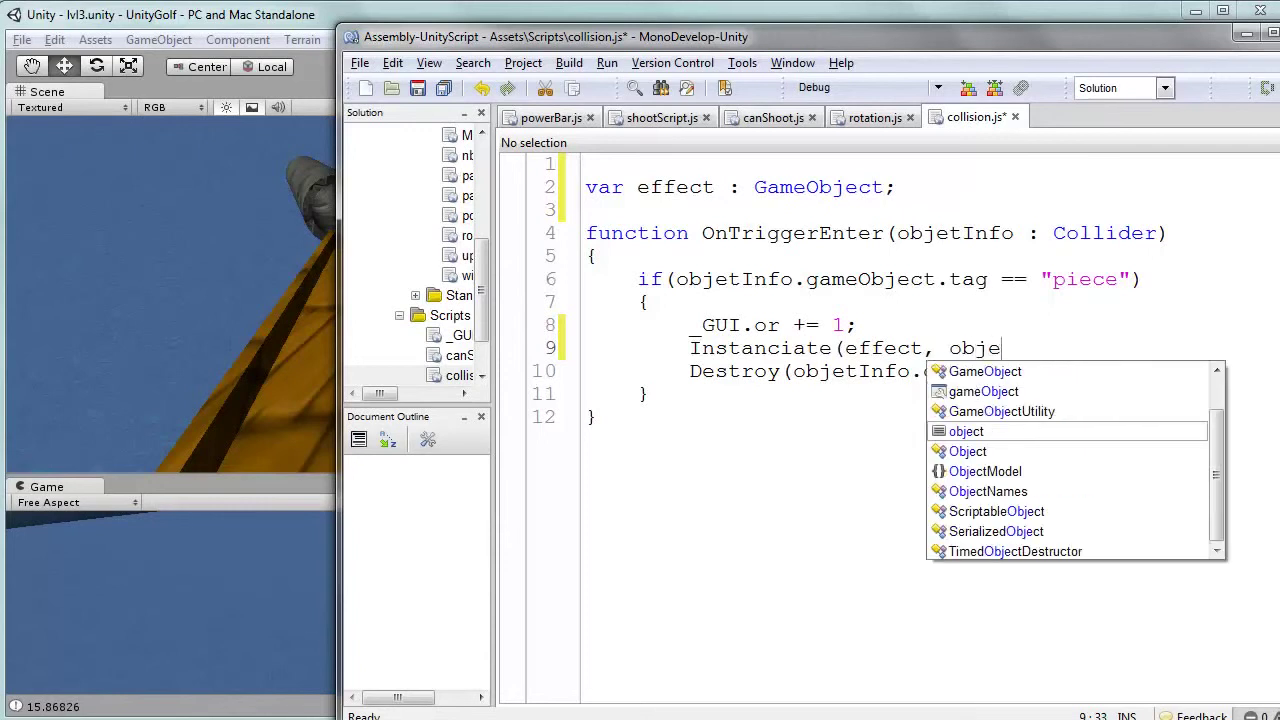
pyautogui.write('tInfo')
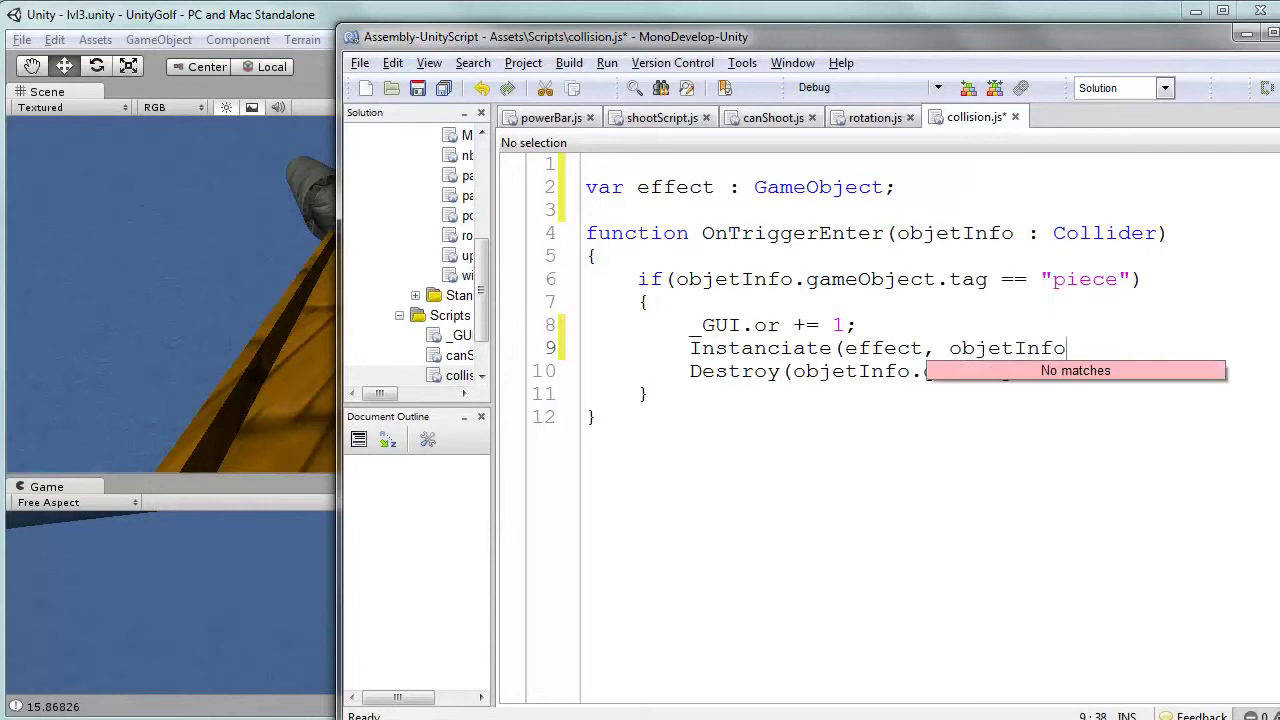
pyautogui.write('.game')
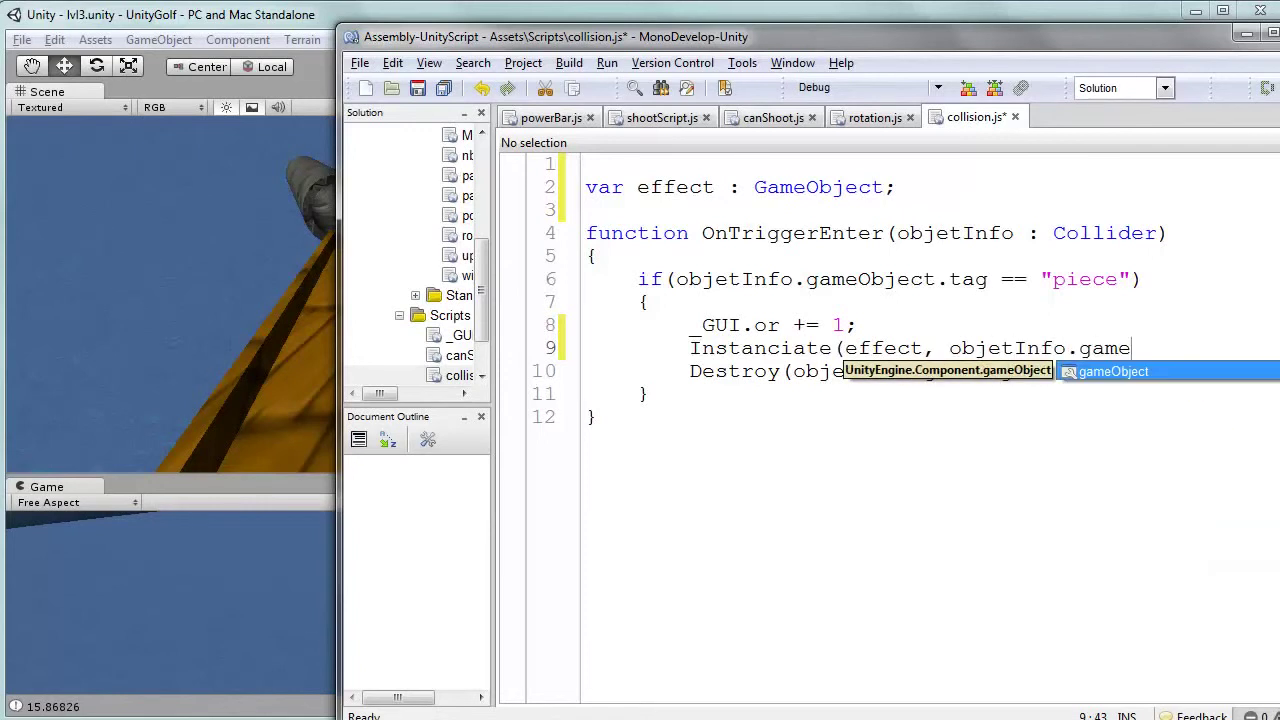
pyautogui.press('Return')
pyautogui.write('.tran')
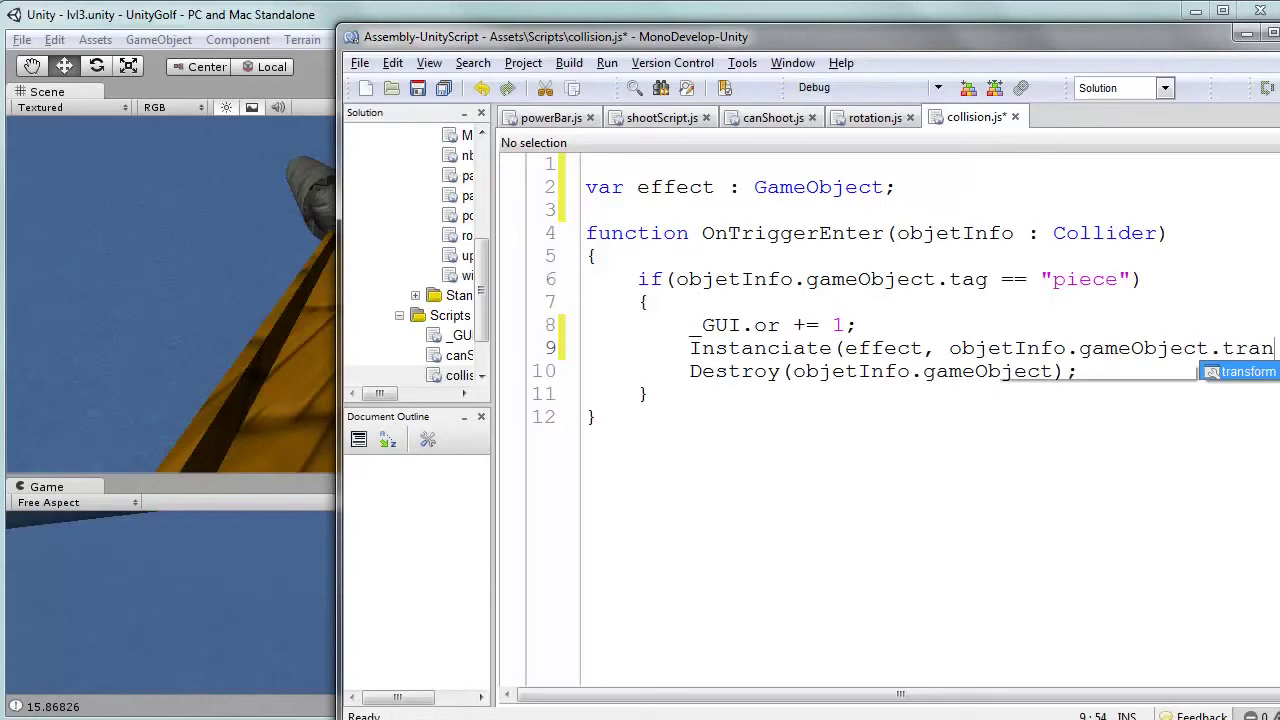
pyautogui.press('Return')
pyautogui.write('.pos')
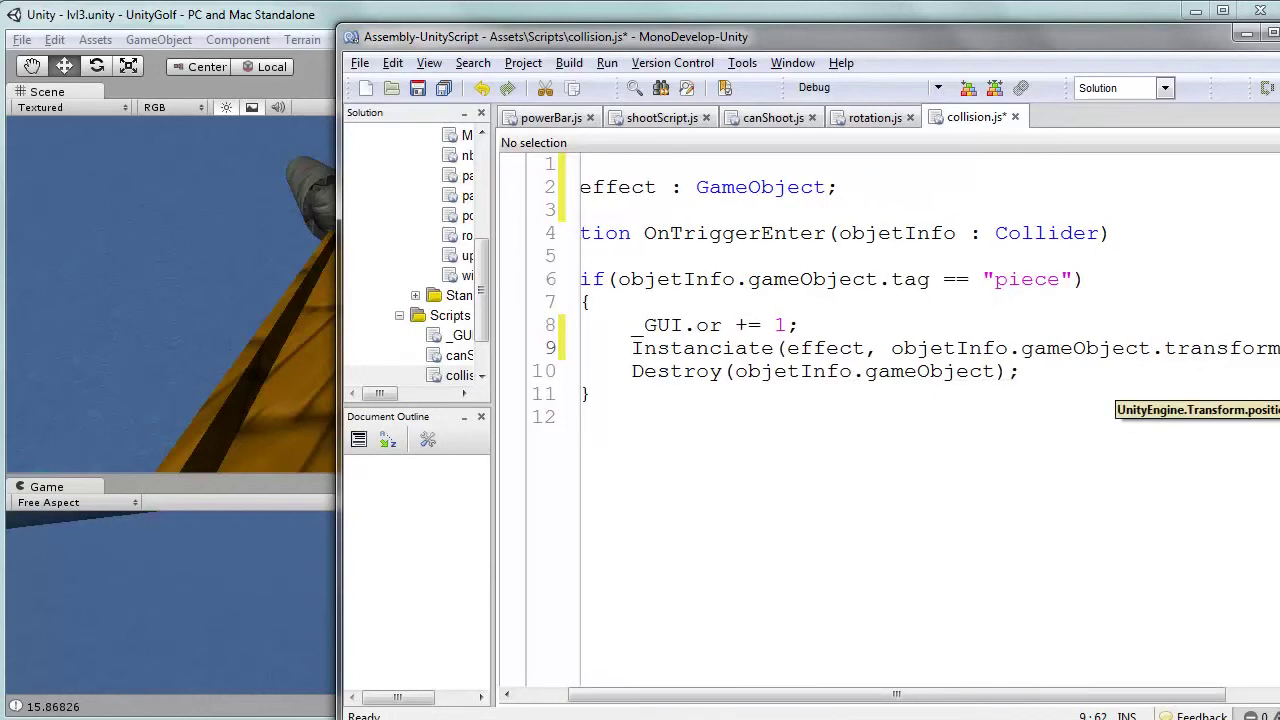
pyautogui.press('Return')
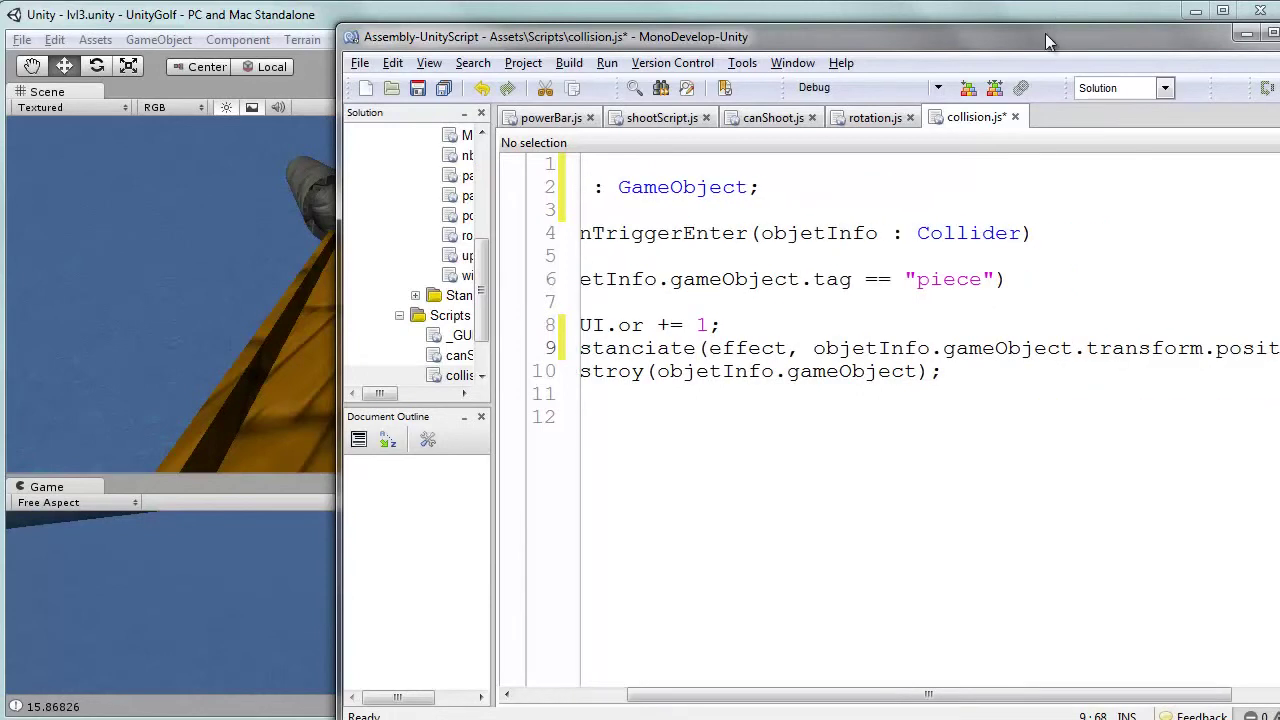
# Add the matching .rotation argument, close the call with ');', save collision.js and return to Unity
pyautogui.moveTo(1050, 36); pyautogui.dragTo(933, 27)
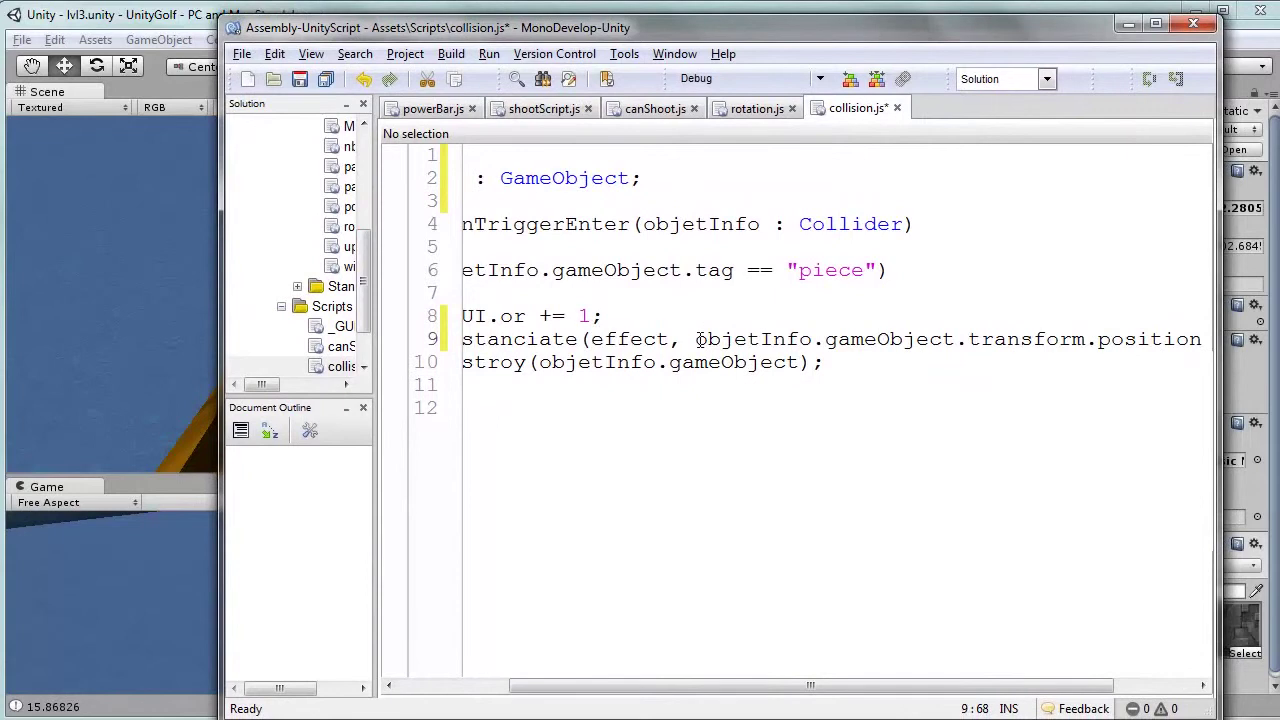
pyautogui.moveTo(697, 339); pyautogui.dragTo(1206, 339)
pyautogui.hotkey('ctrl', 'c')
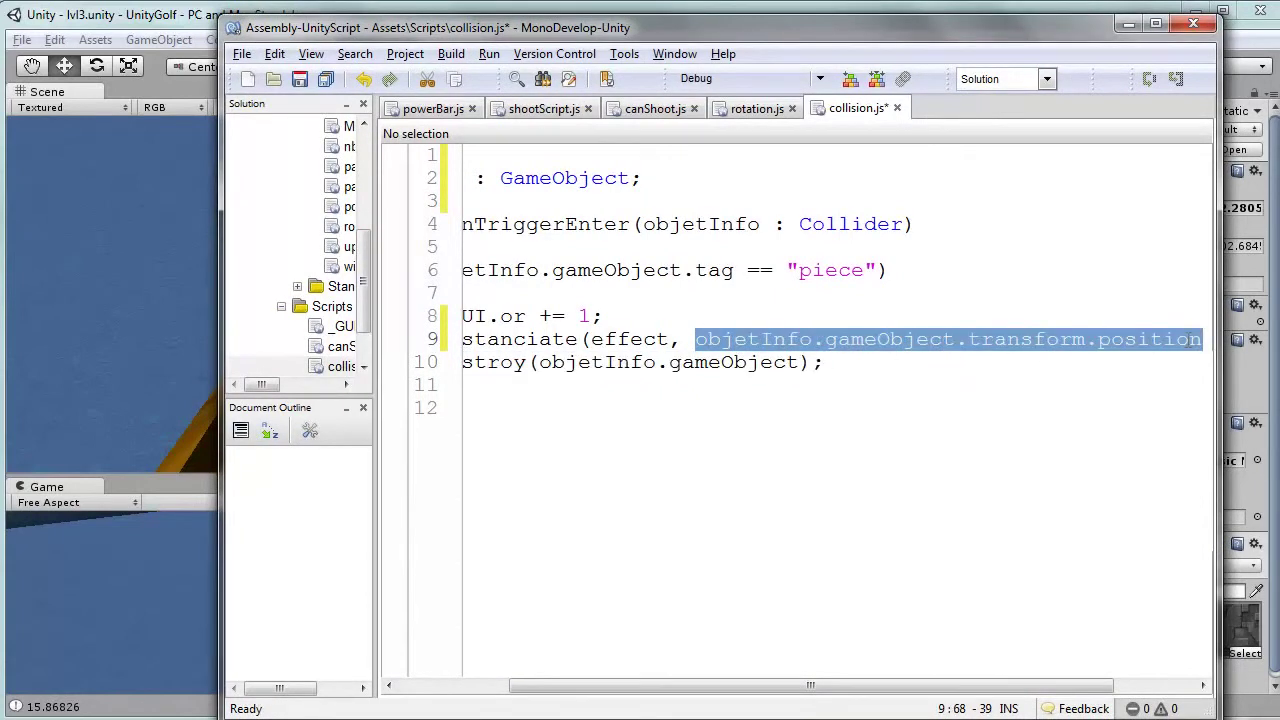
pyautogui.click(1201, 340)
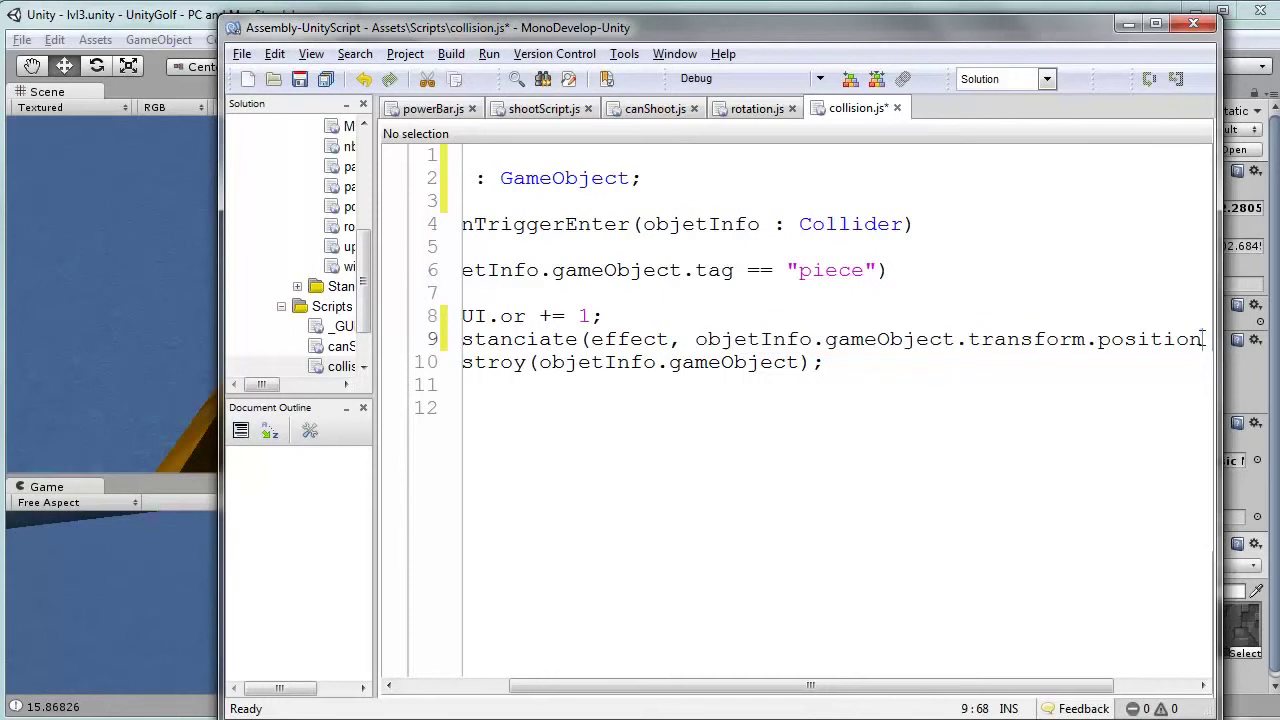
pyautogui.write(',')
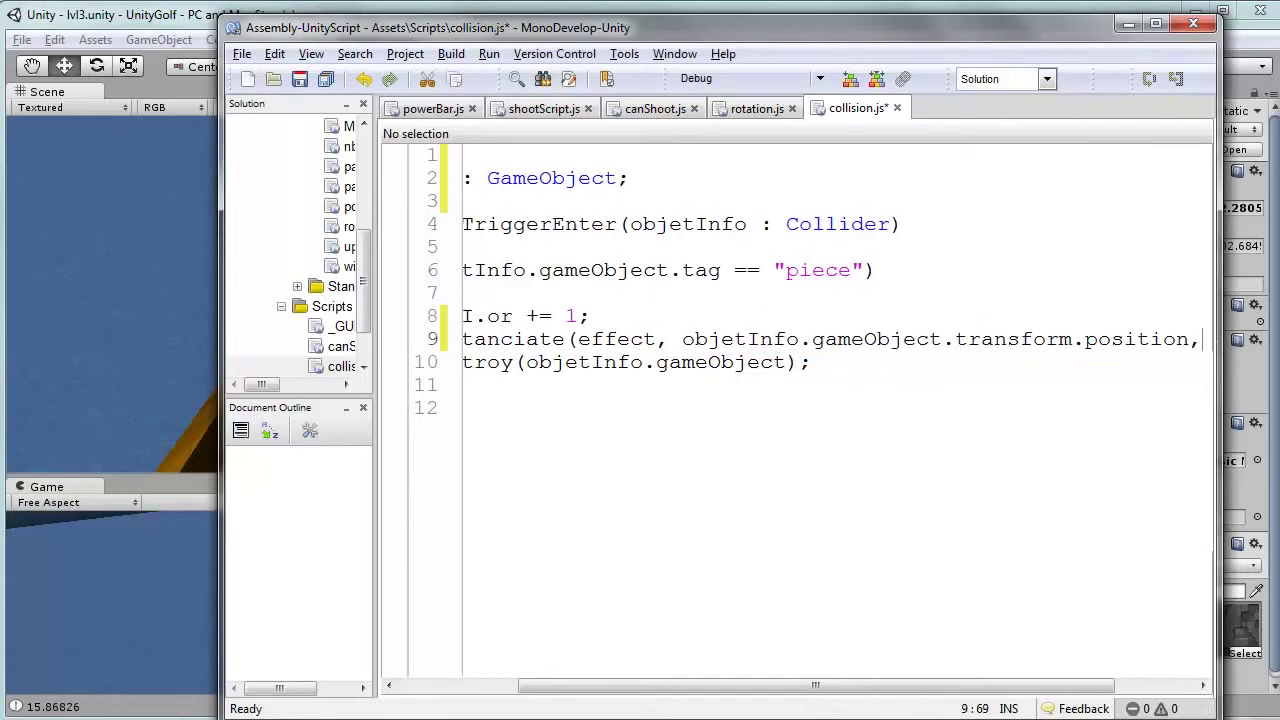
pyautogui.hotkey('ctrl', 'v')
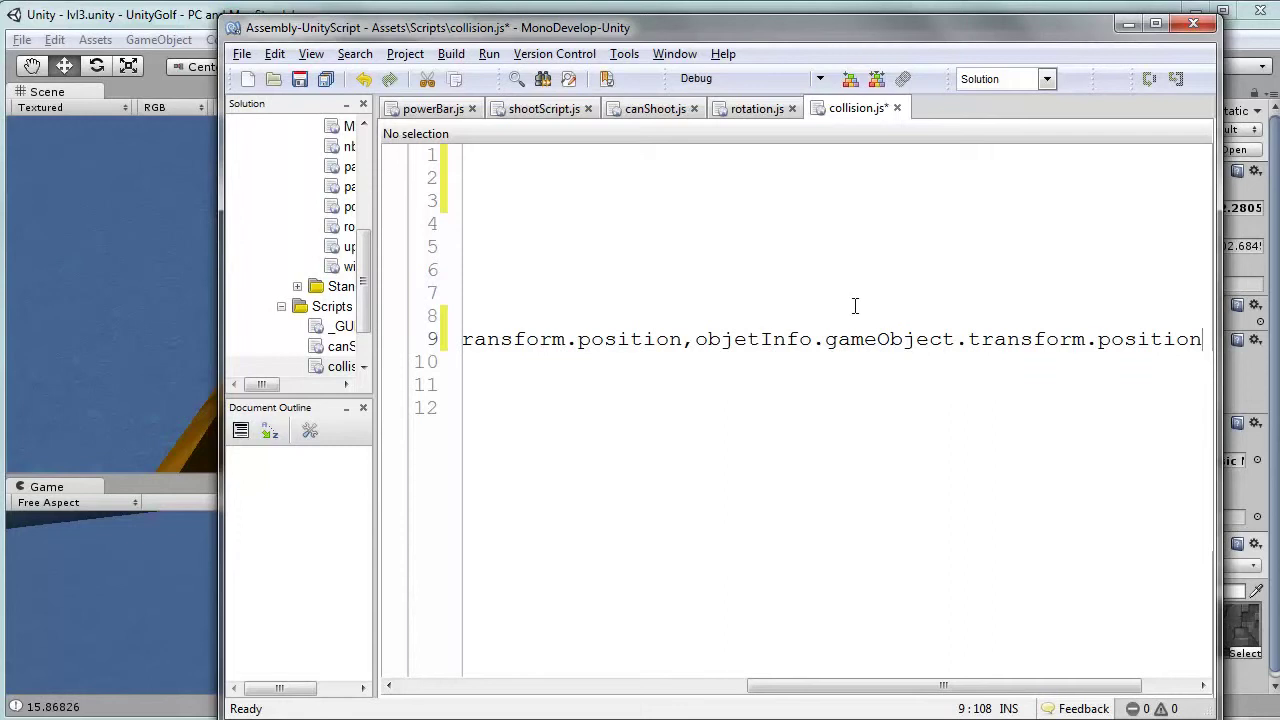
pyautogui.doubleClick(1145, 339)
pyautogui.write('r')
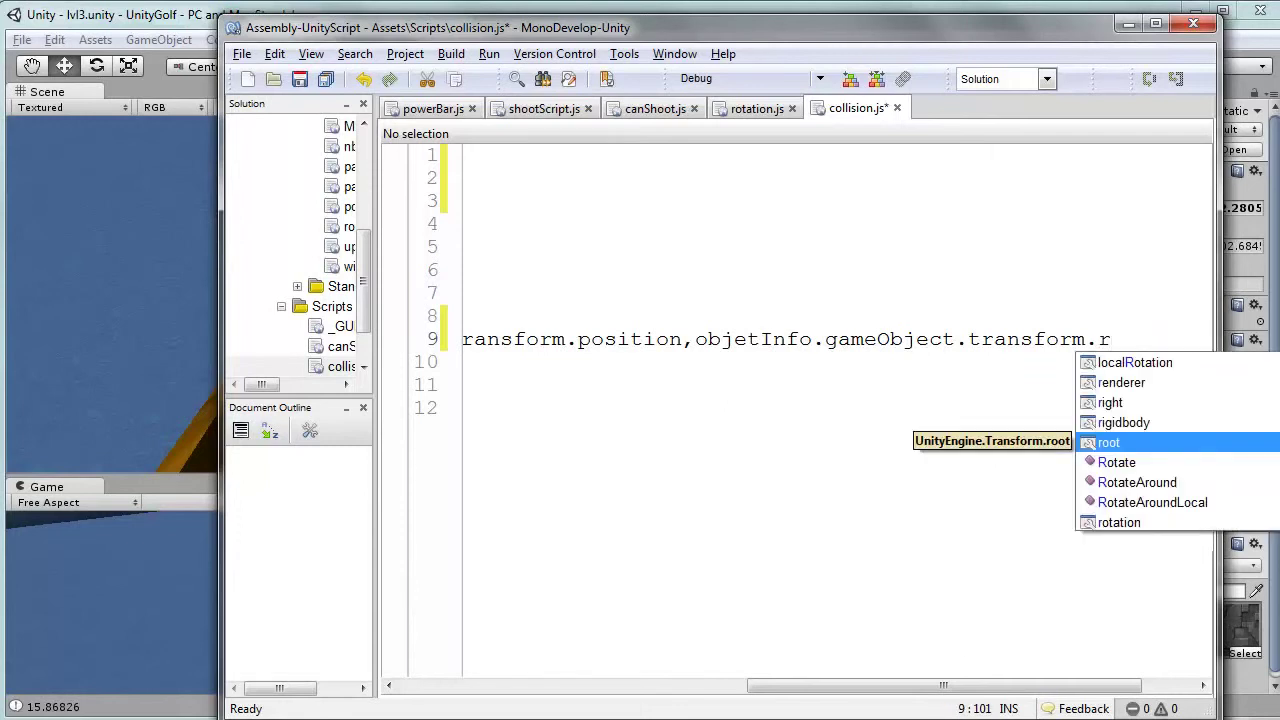
pyautogui.write('ota')
pyautogui.press('Return')
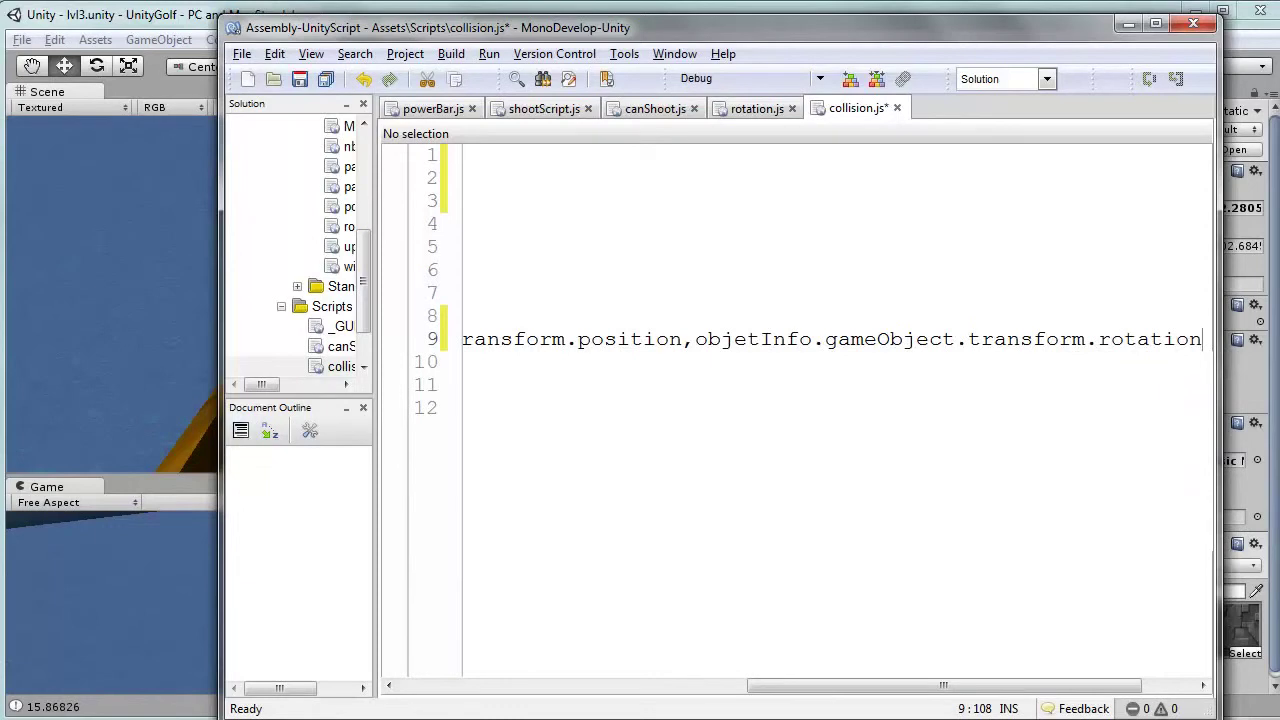
pyautogui.write(');')
pyautogui.hotkey('ctrl', 's')
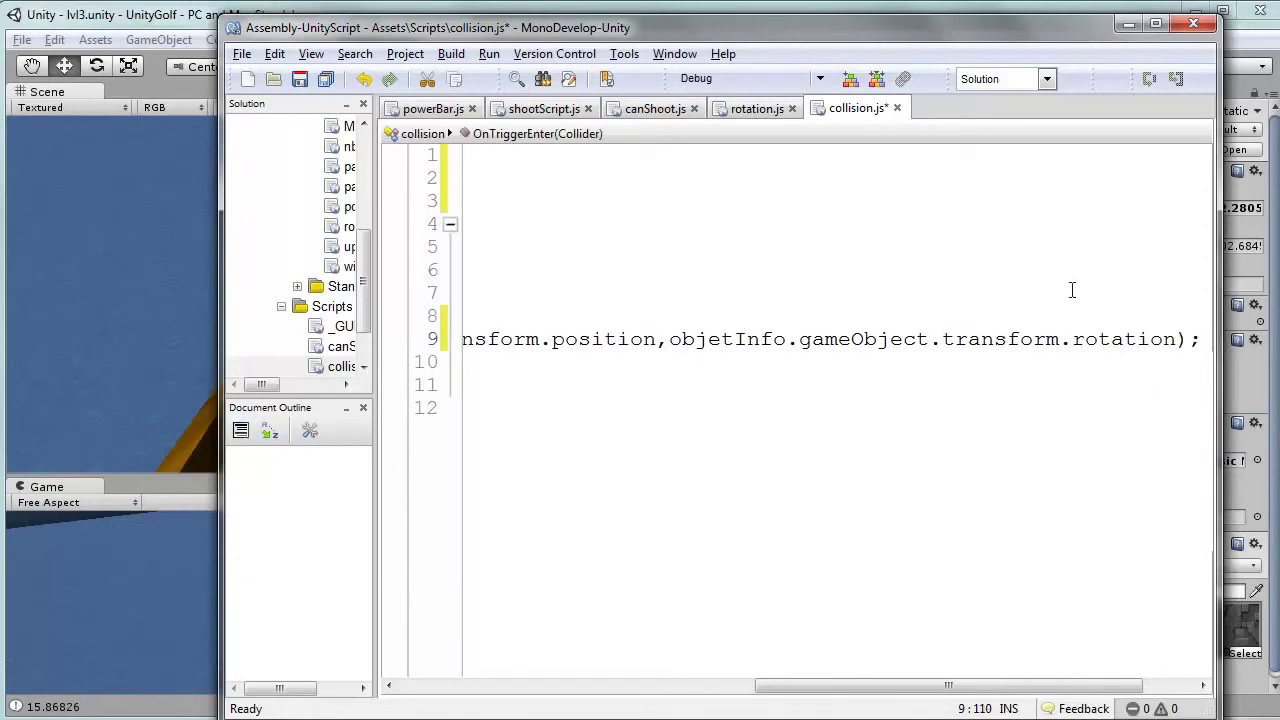
pyautogui.click(196, 19)
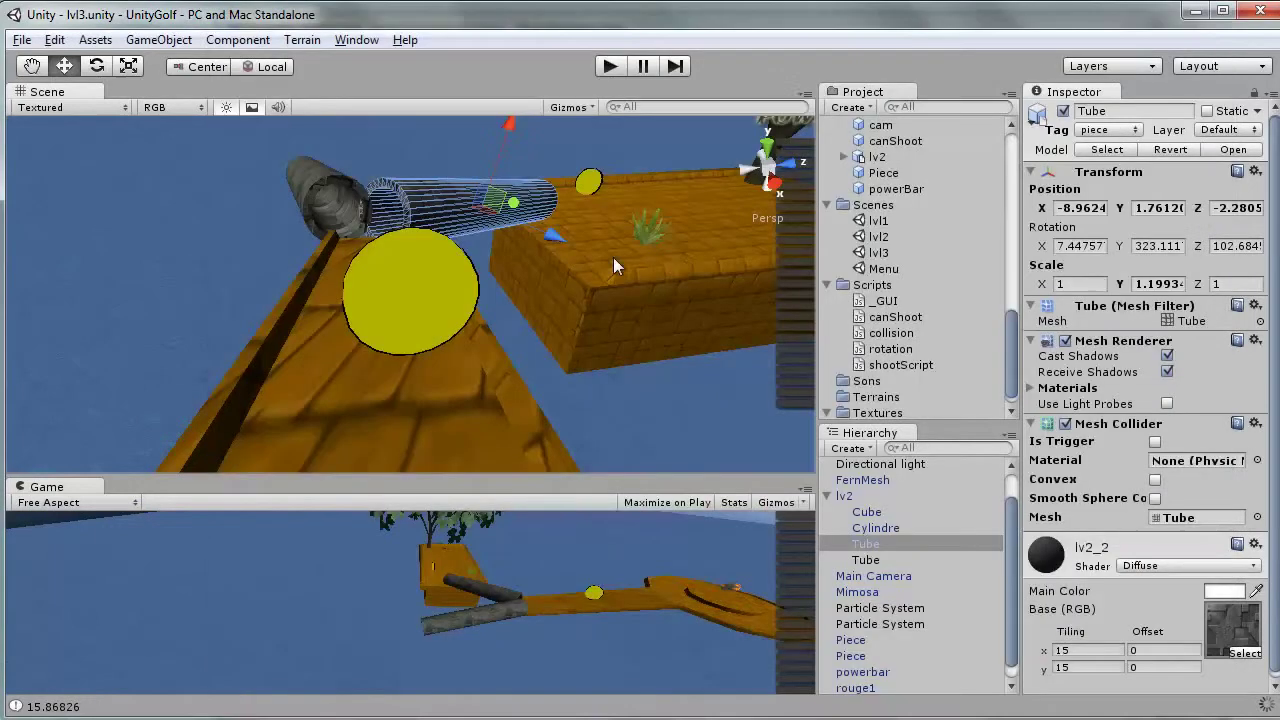
# Trace the Unknown identifier 'Instanciate' console error to line 9 and correct it to Instantiate, saved
pyautogui.click(430, 706)
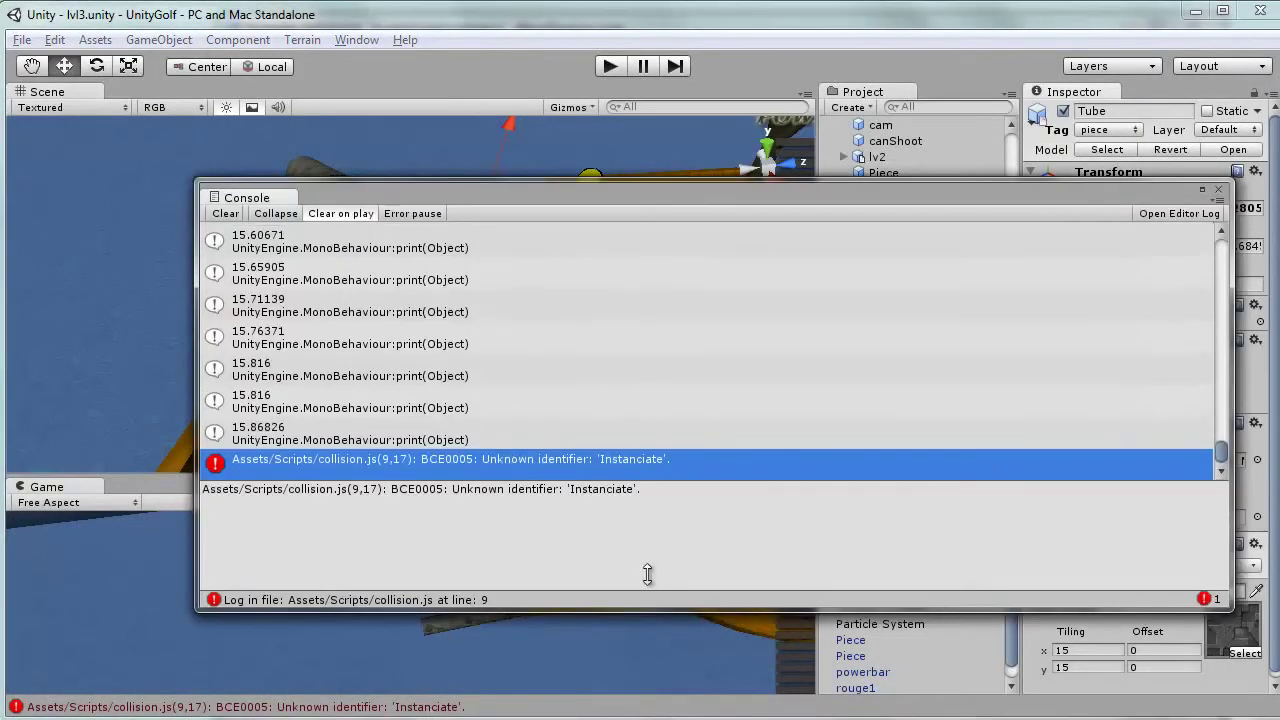
pyautogui.doubleClick(682, 459)
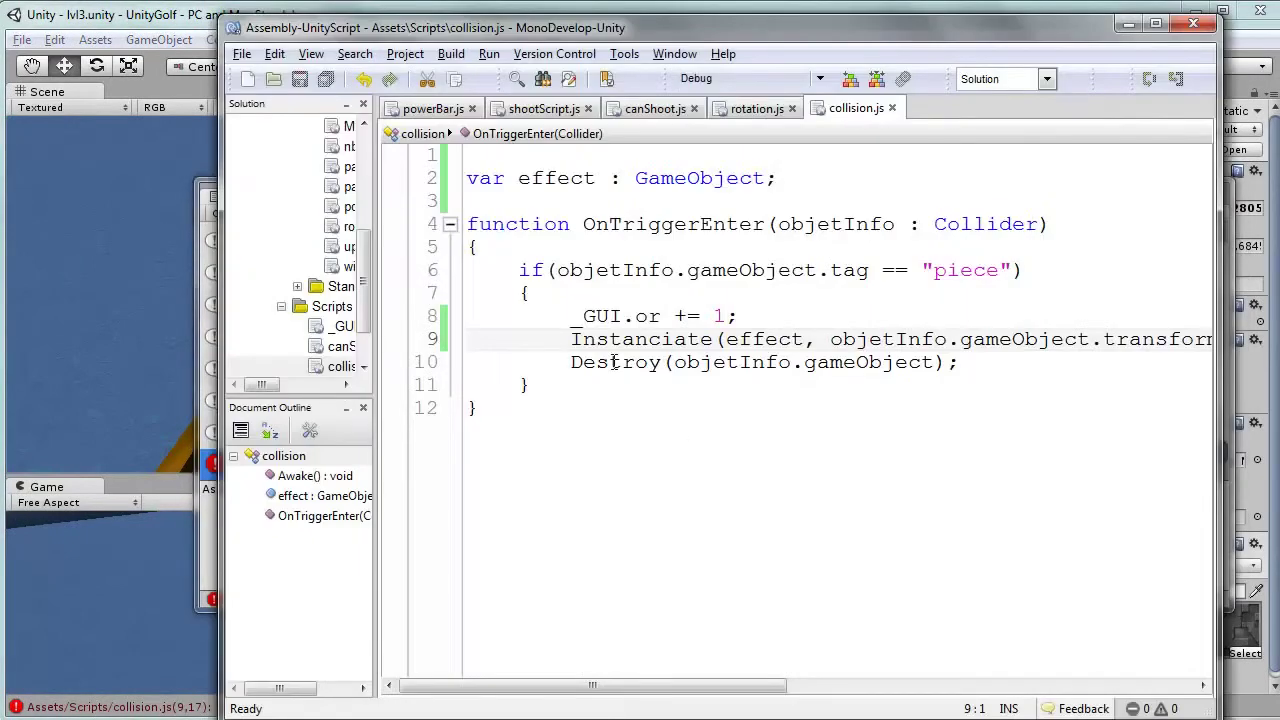
pyautogui.click(663, 340)
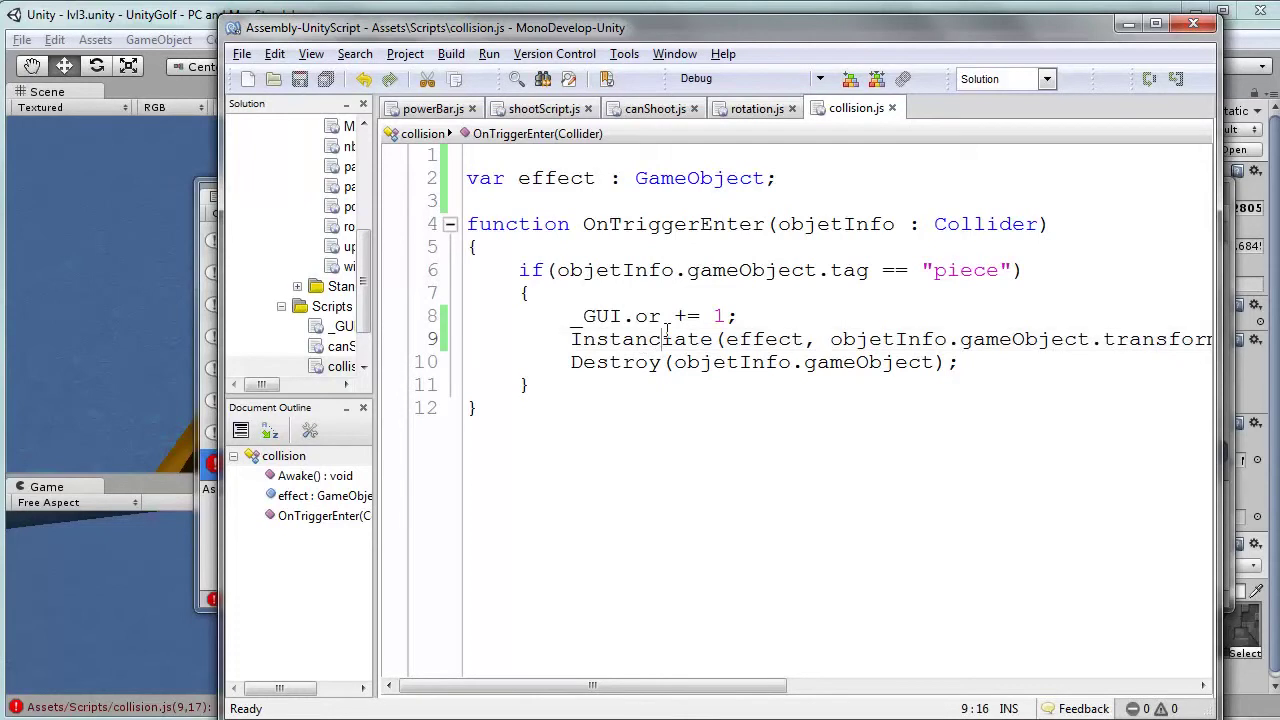
pyautogui.press('BackSpace')
pyautogui.write('t')
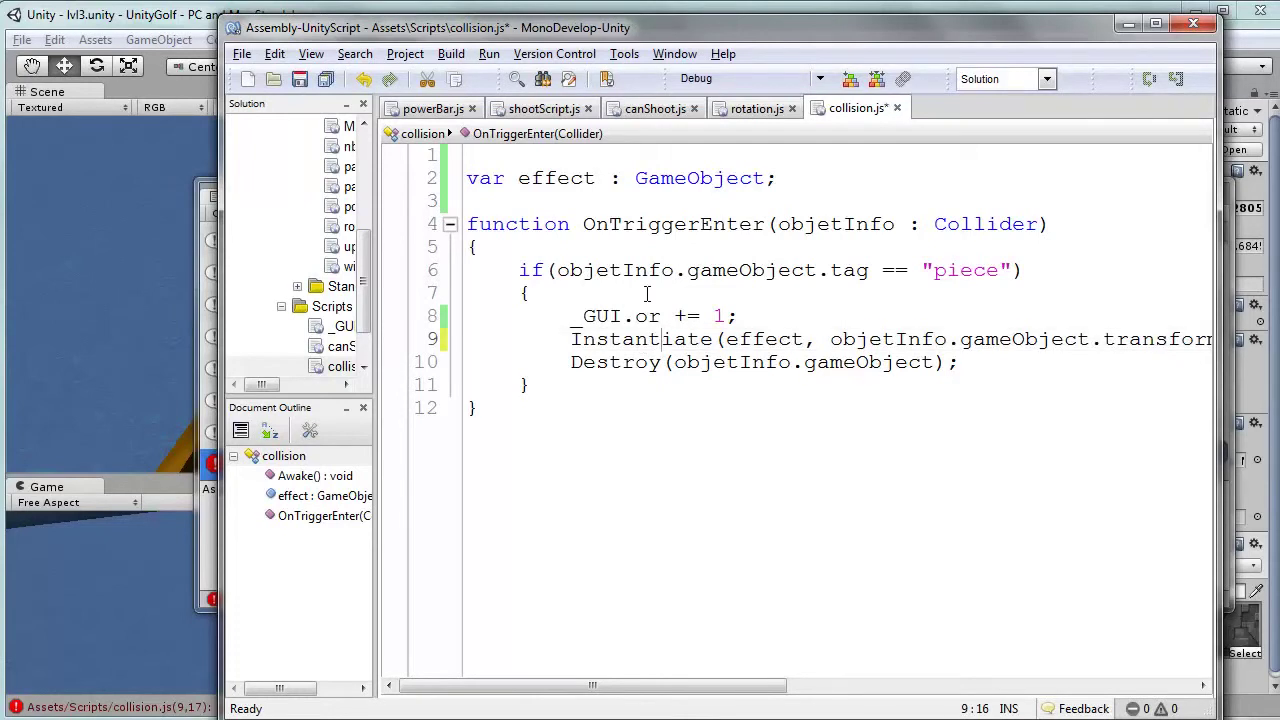
pyautogui.hotkey('ctrl', 's')
pyautogui.hotkey('alt', 'Tab')
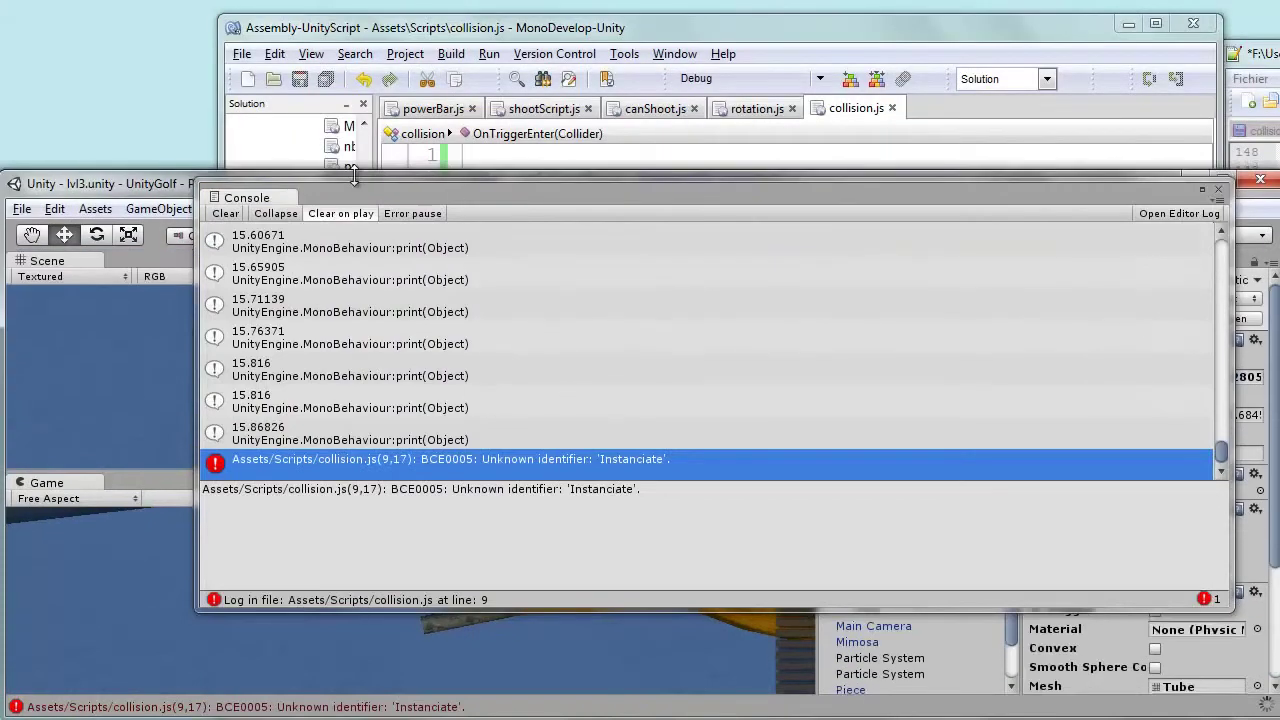
pyautogui.moveTo(355, 178)
pyautogui.mouseDown()
pyautogui.moveTo(358, 35)
pyautogui.moveTo(372, 8)
pyautogui.mouseUp()
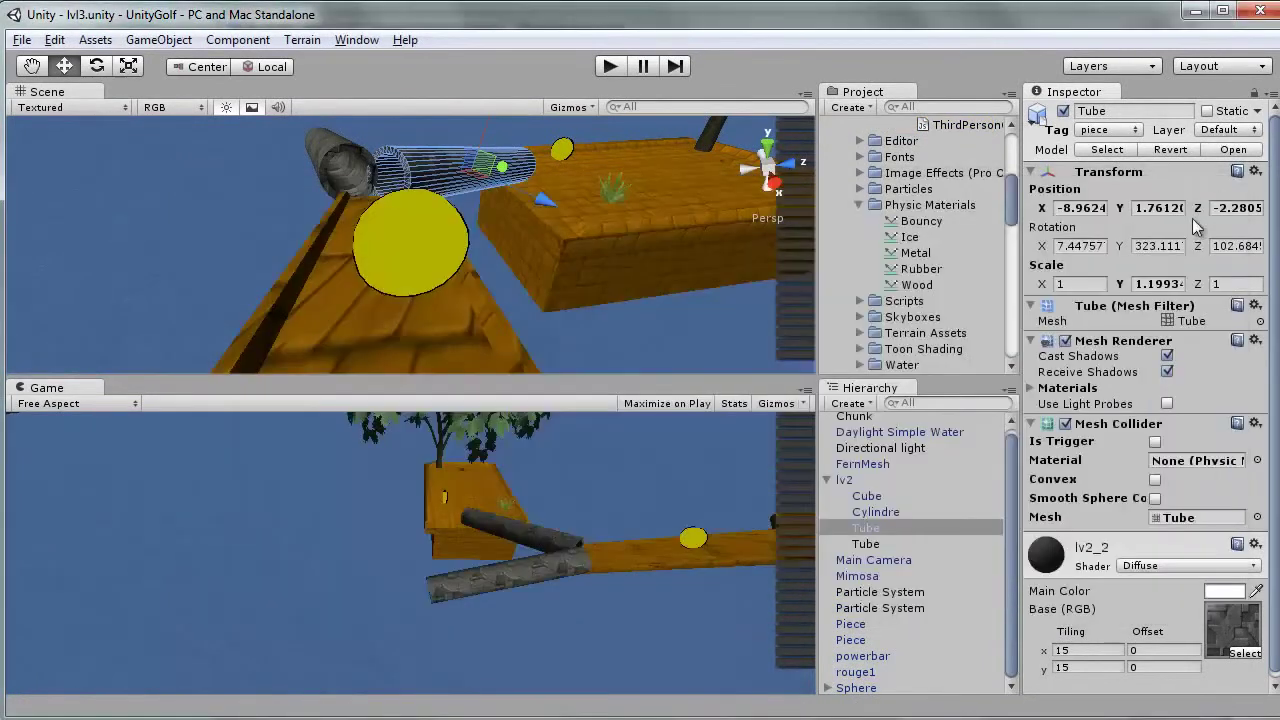
# Close the empty Console, collapse lv2, and show the Sphere's Collision script with its empty Effect slot
pyautogui.click(1219, 189)
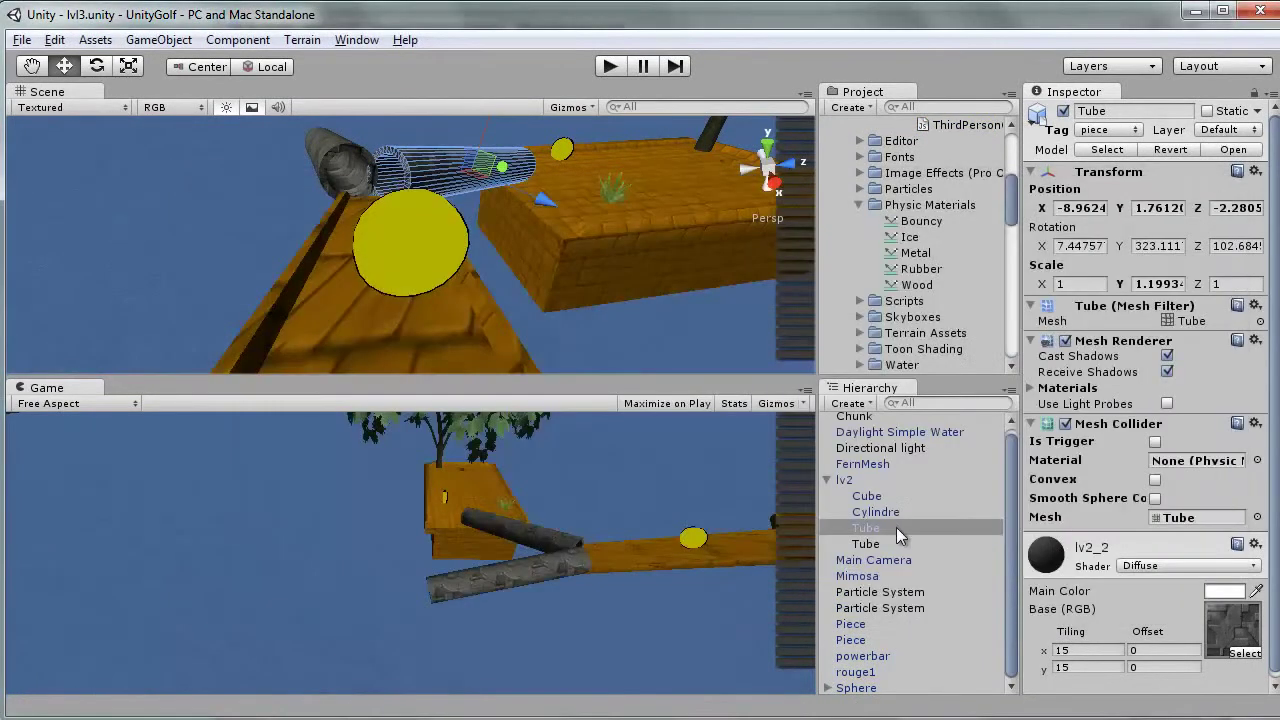
pyautogui.click(826, 480)
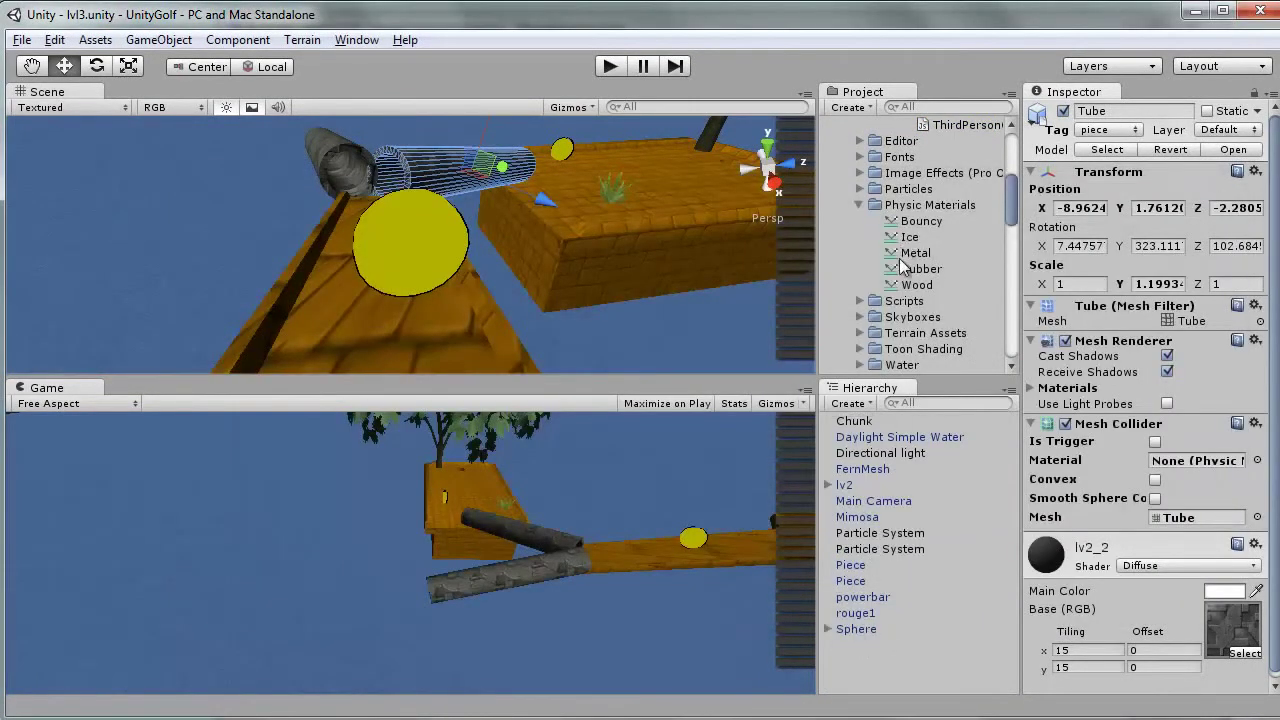
pyautogui.click(856, 630)
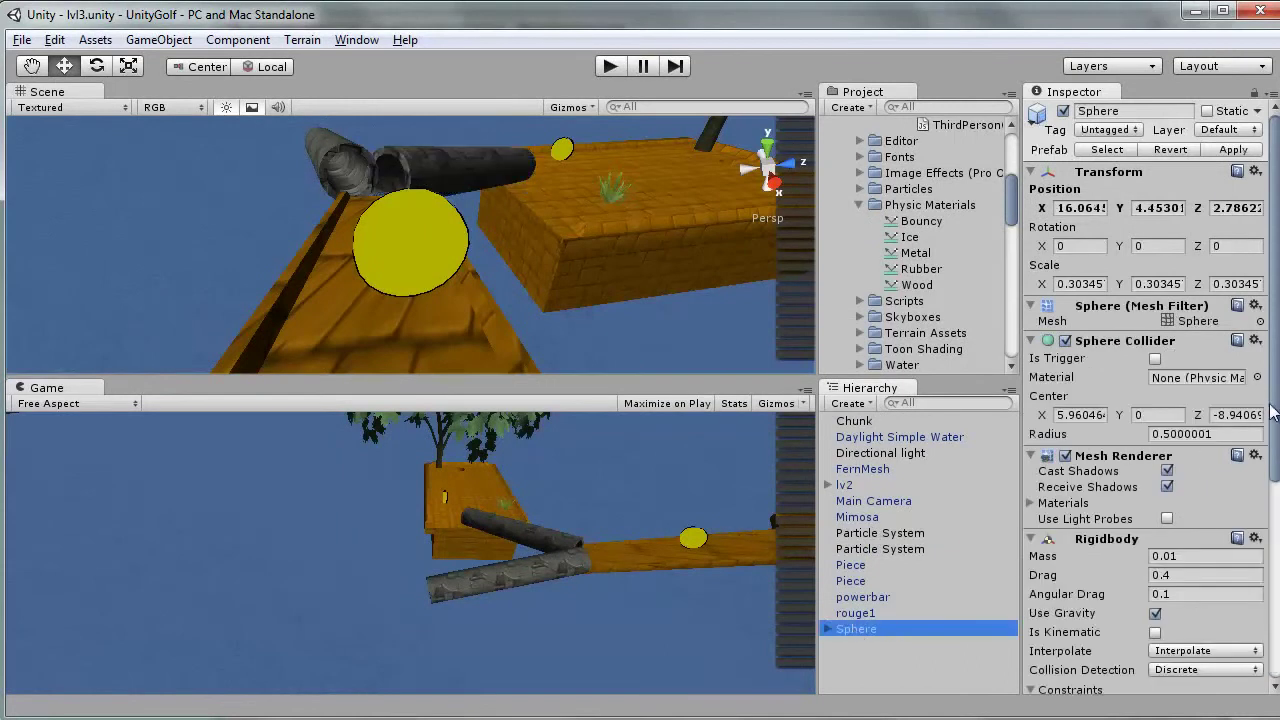
pyautogui.moveTo(1274, 395); pyautogui.dragTo(1274, 585)
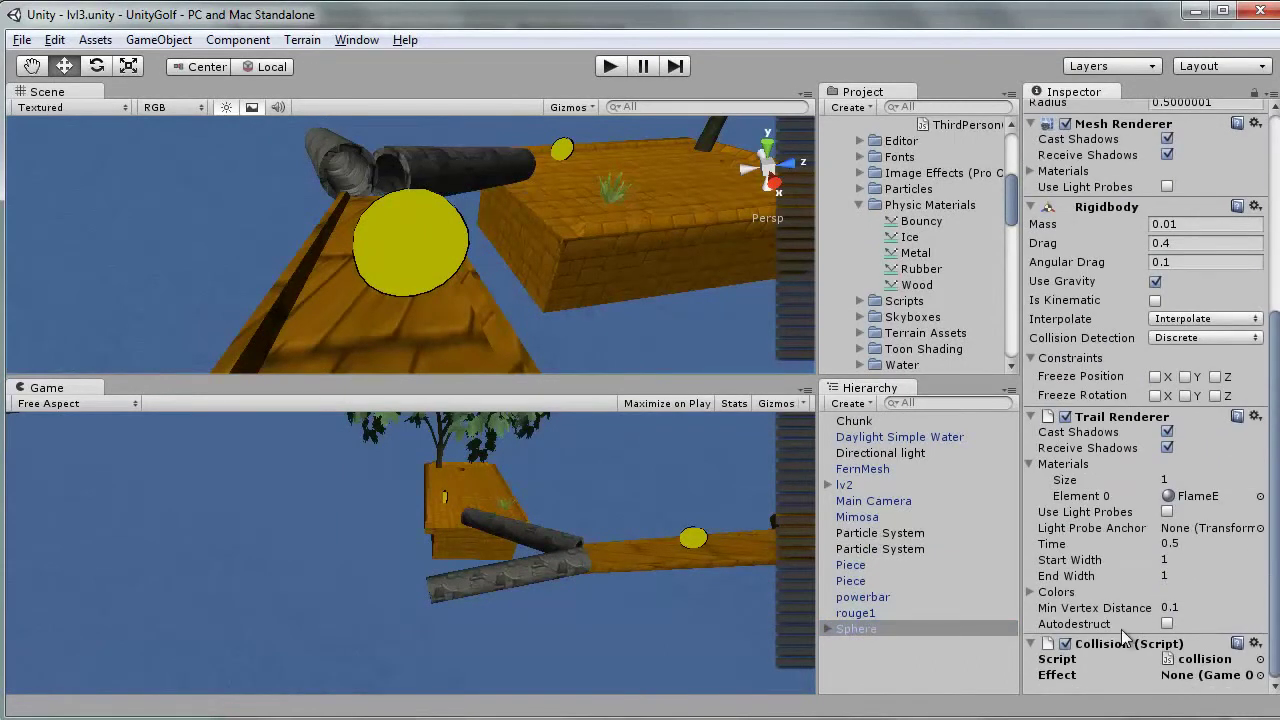
# Collapse the Sources and Physic Materials folders and drop an ExplosionArms effect from effetsFX into the scene
pyautogui.scroll(3, 900, 255)
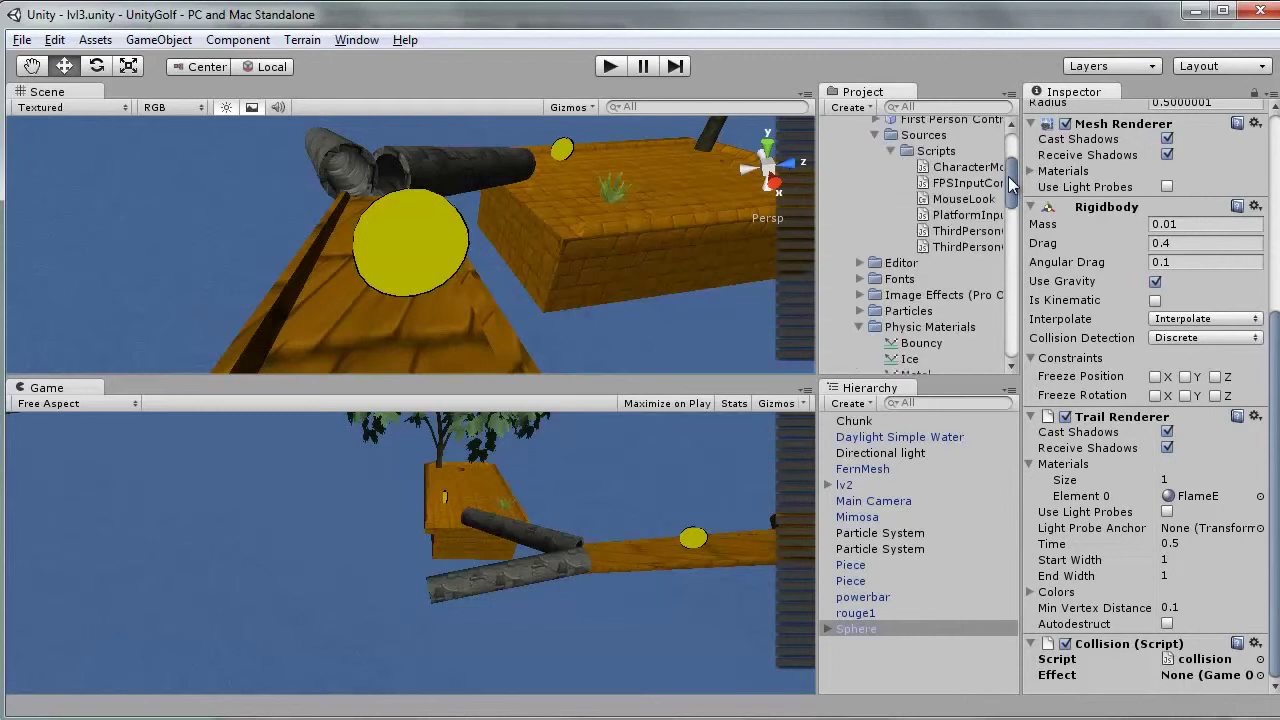
pyautogui.scroll(3, 900, 255)
pyautogui.click(876, 243)
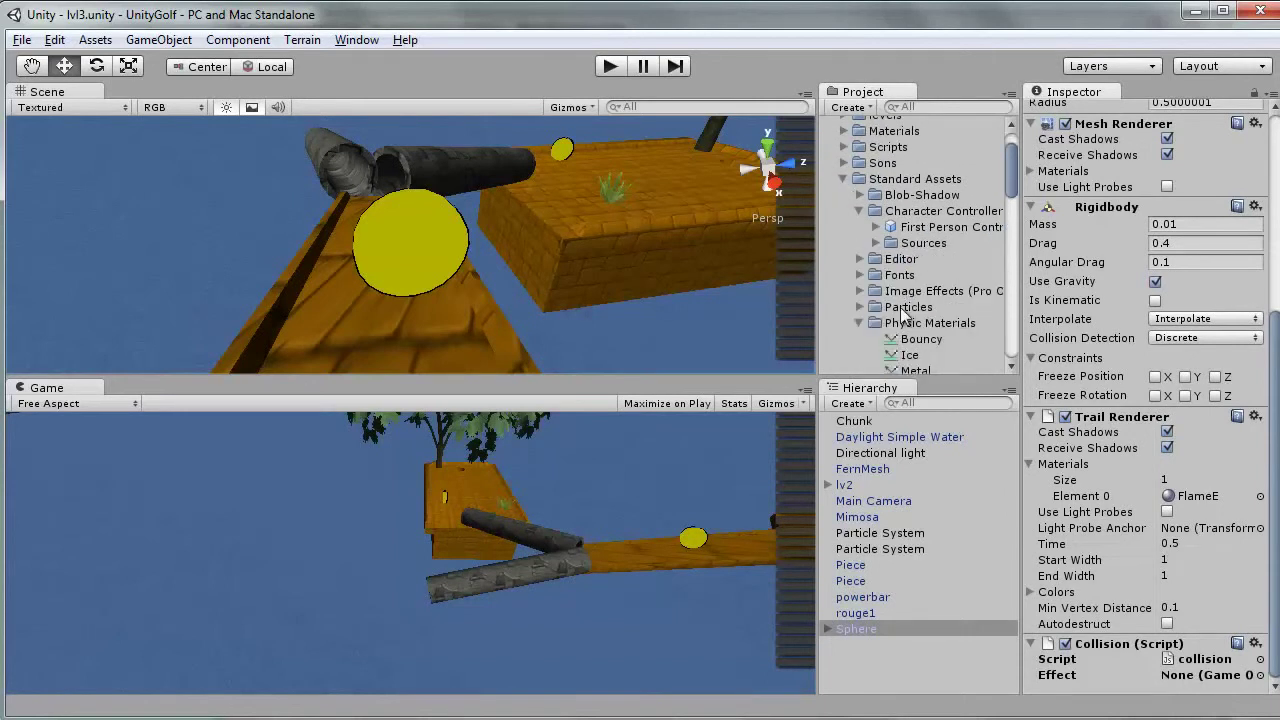
pyautogui.click(858, 323)
pyautogui.scroll(-3, 860, 320)
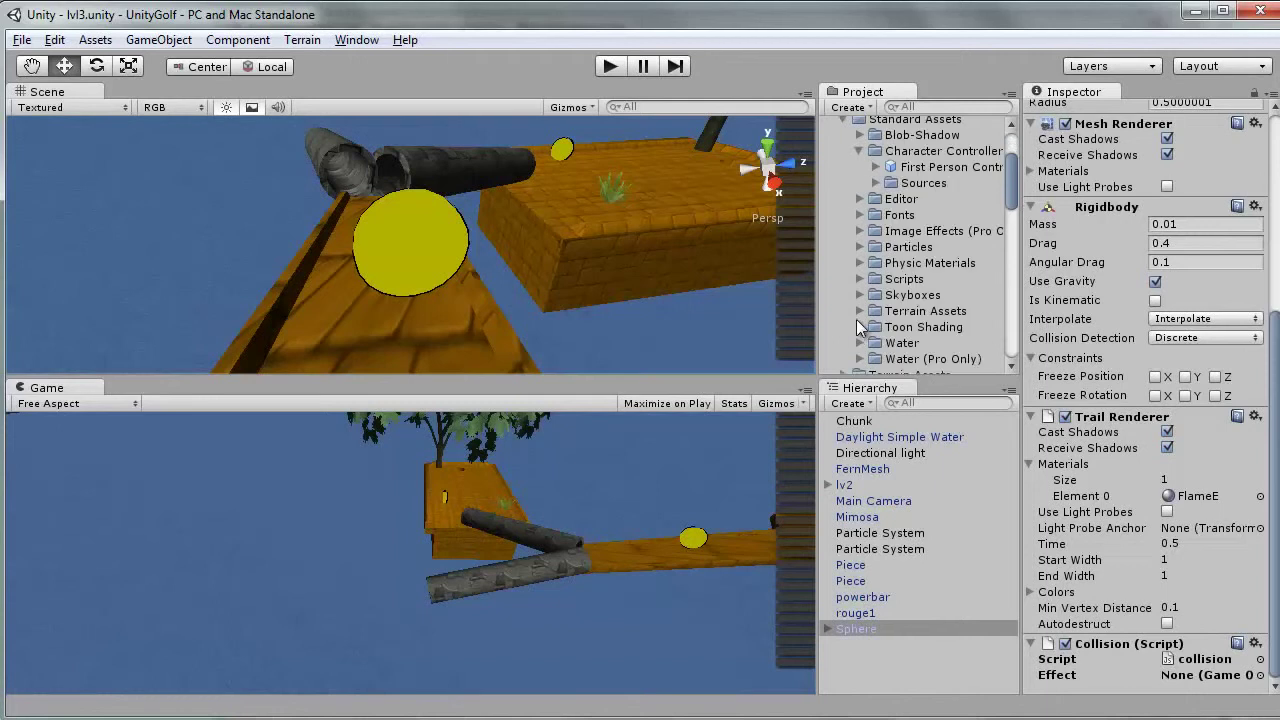
pyautogui.scroll(-3, 870, 305)
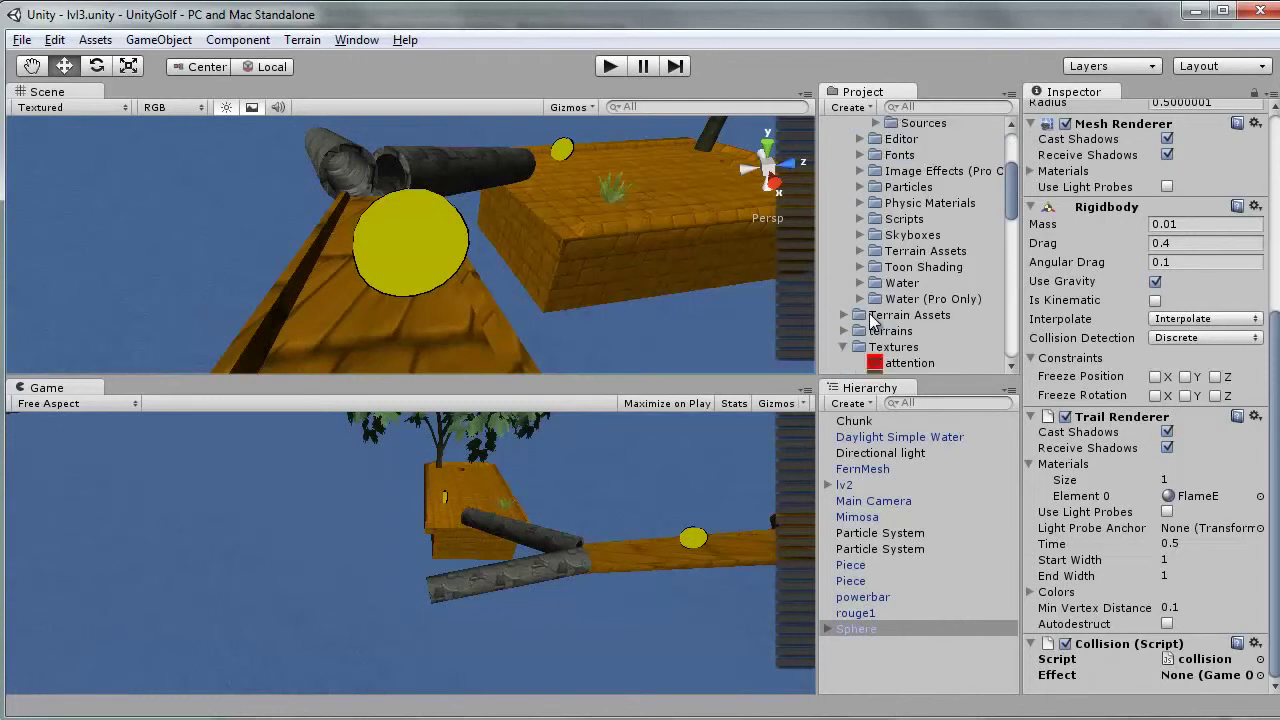
pyautogui.scroll(9, 855, 250)
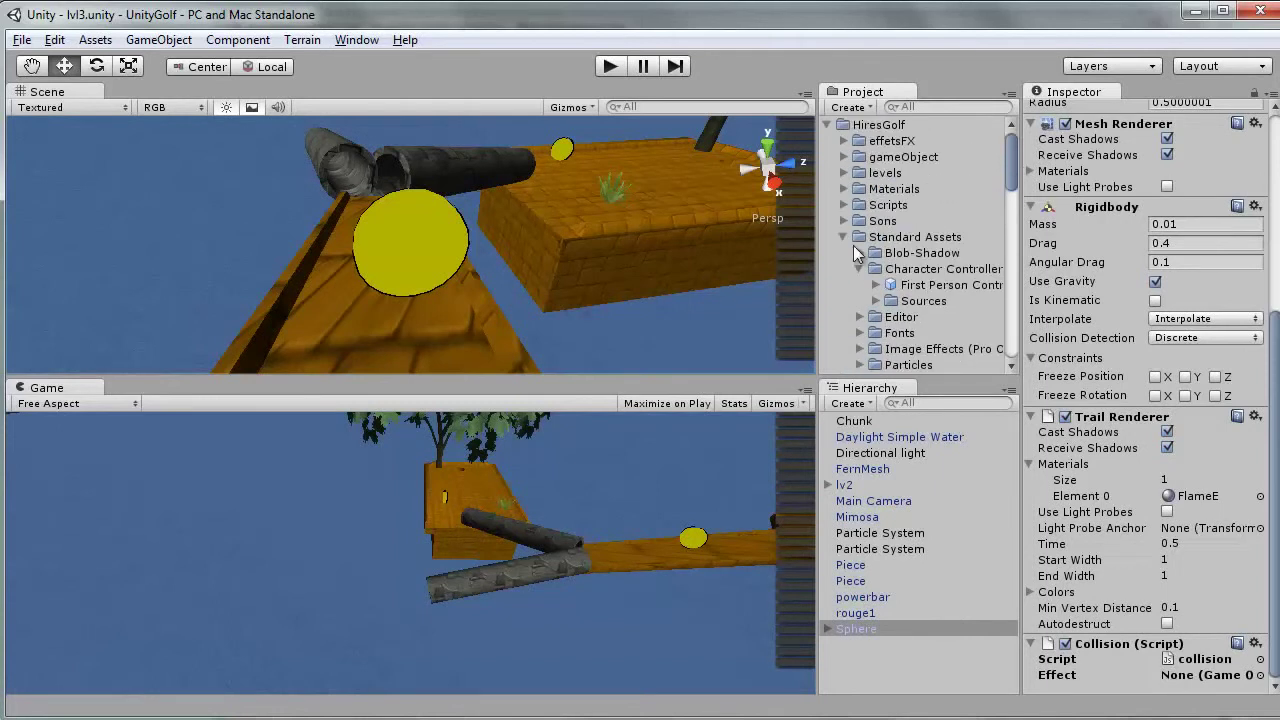
pyautogui.click(844, 141)
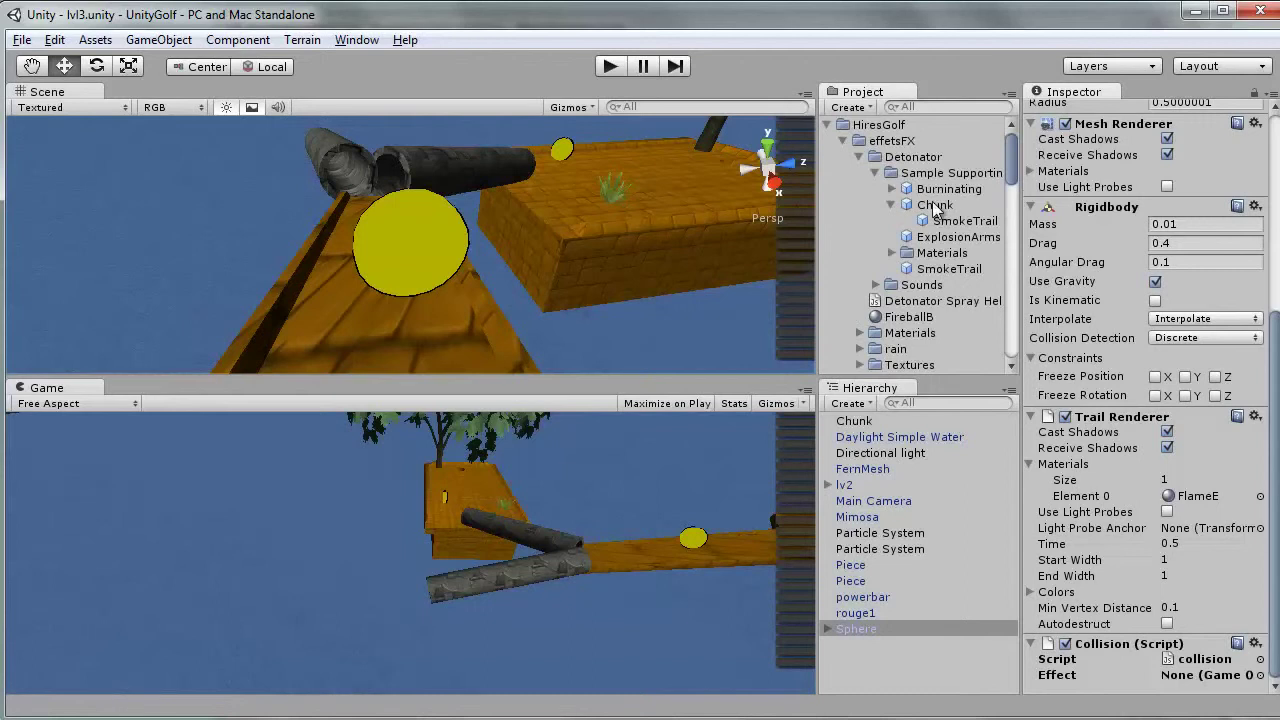
pyautogui.click(940, 240)
pyautogui.scroll(-5, 1157, 428)
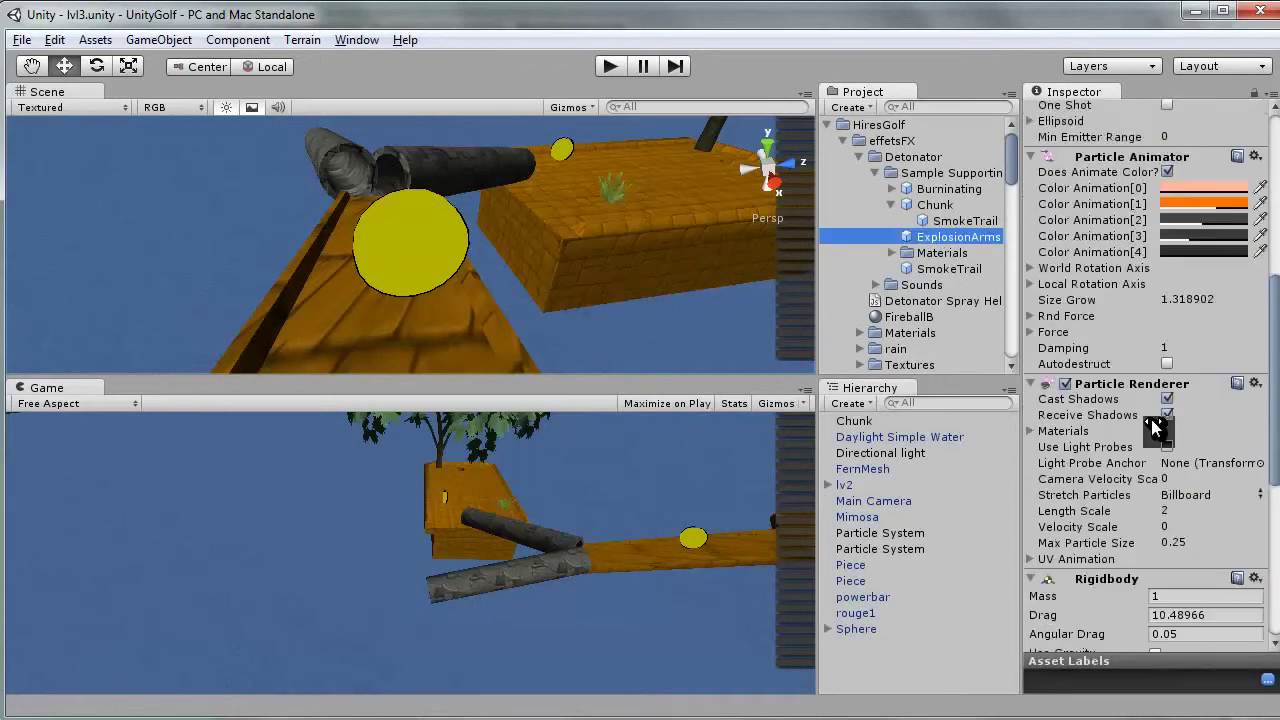
pyautogui.moveTo(933, 248)
pyautogui.mouseDown()
pyautogui.moveTo(563, 294)
pyautogui.moveTo(808, 267)
pyautogui.mouseUp()
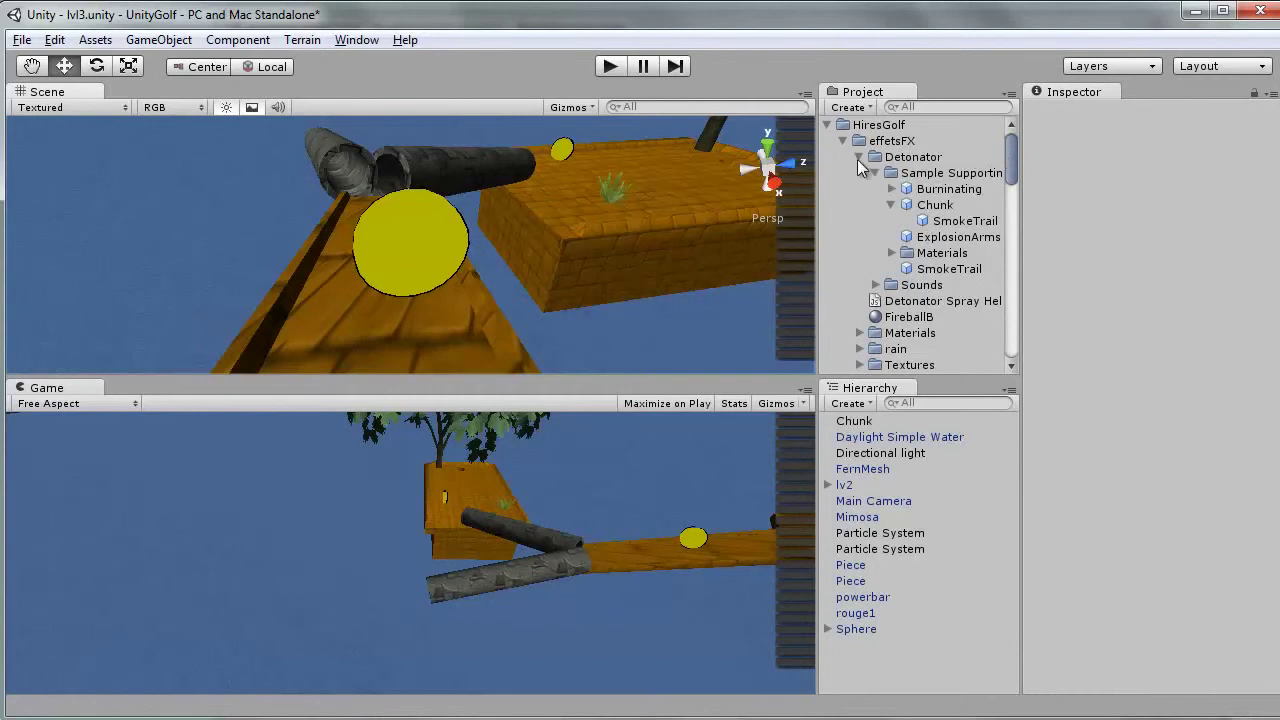
# Open Standard Assets > Particles > Legacy Particles and preview an explosion effect in the scene
pyautogui.click(858, 158)
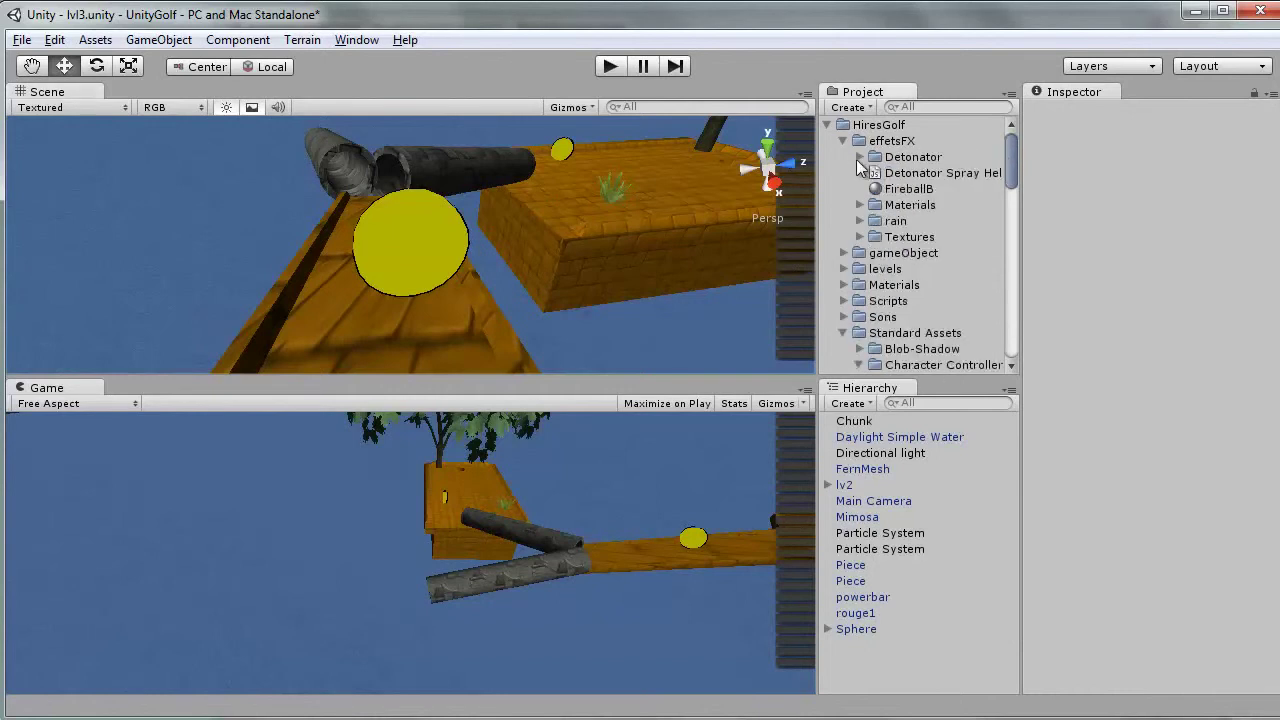
pyautogui.click(859, 236)
pyautogui.click(859, 236)
pyautogui.scroll(-2, 860, 240)
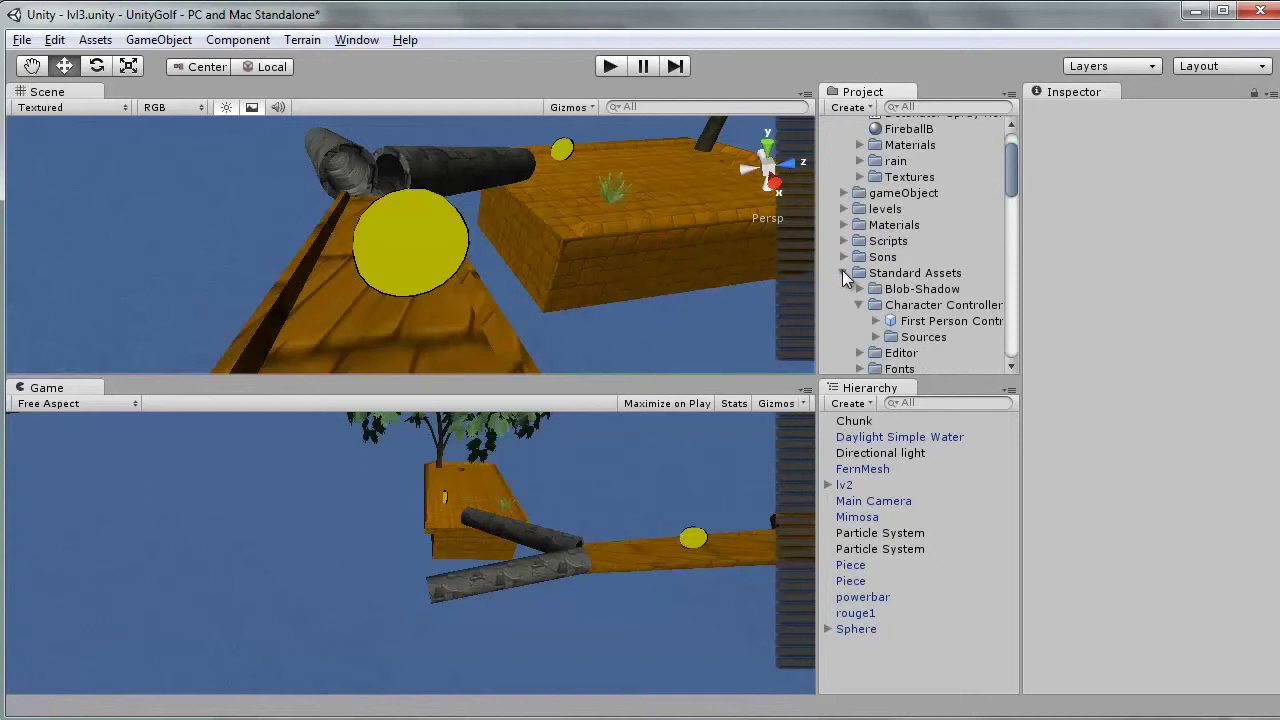
pyautogui.scroll(-2, 863, 301)
pyautogui.scroll(-2, 863, 301)
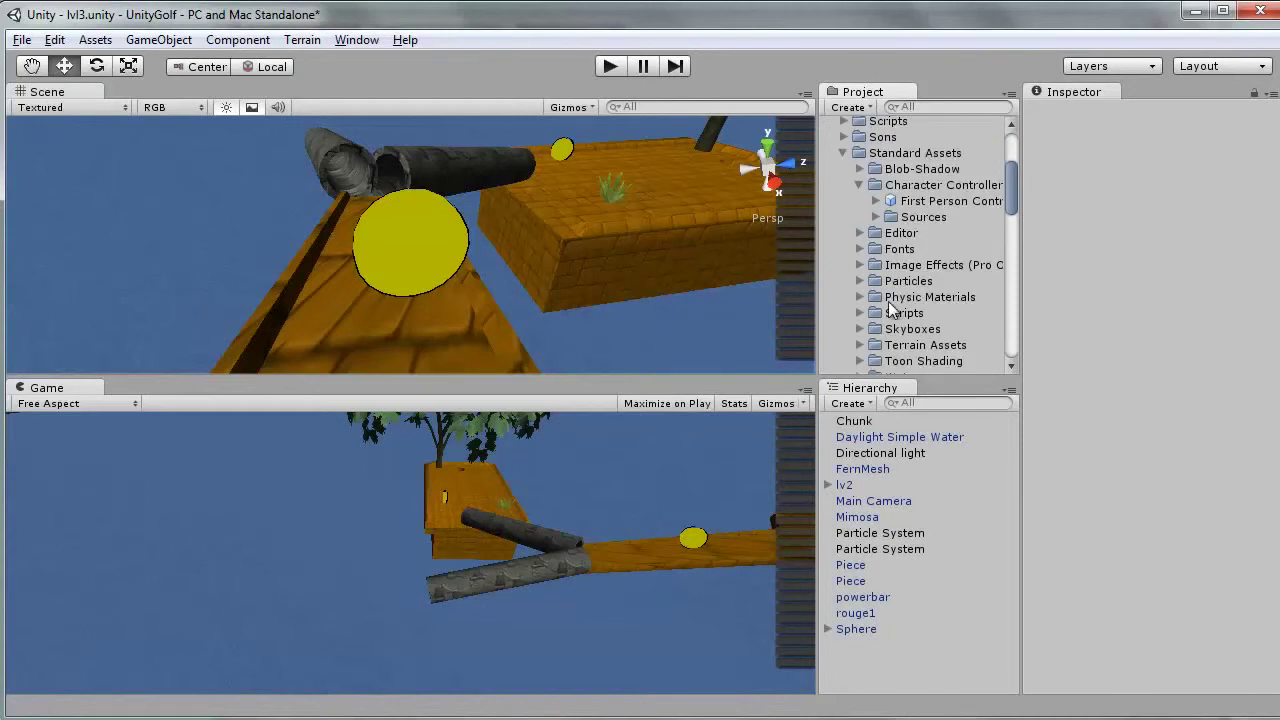
pyautogui.click(860, 281)
pyautogui.scroll(-2, 870, 265)
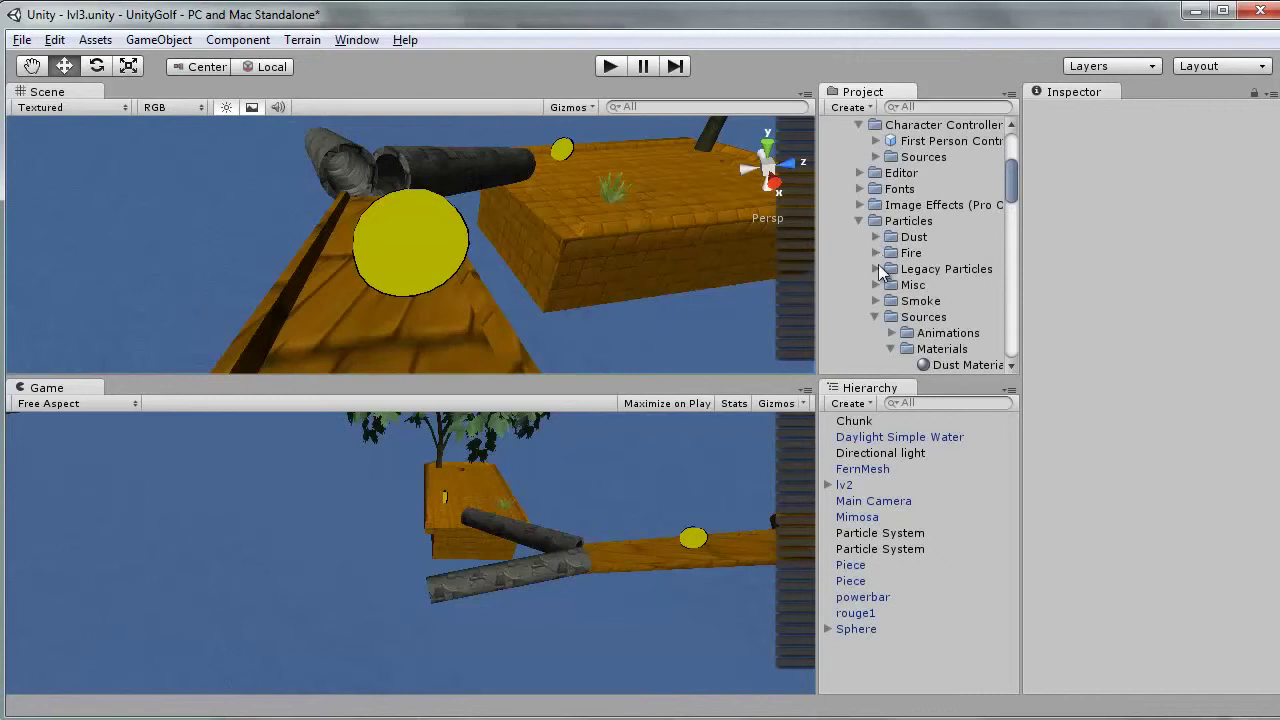
pyautogui.click(876, 269)
pyautogui.moveTo(925, 287); pyautogui.dragTo(708, 325)
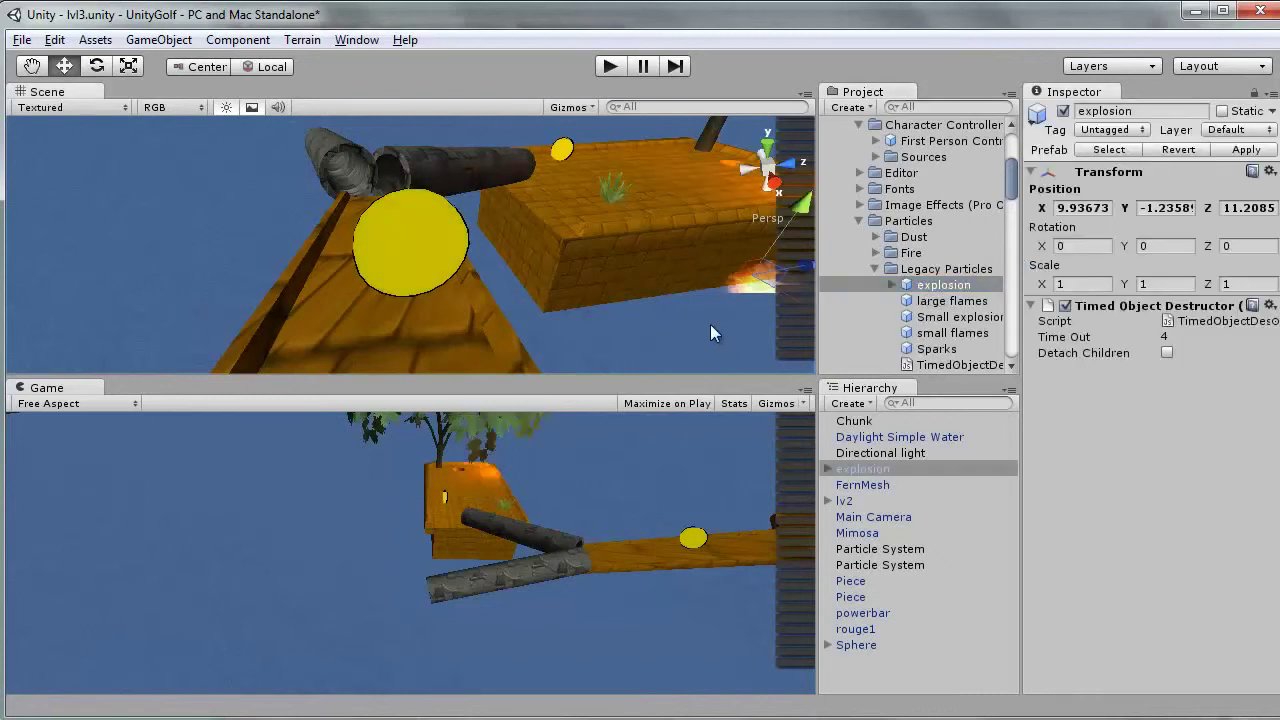
# Preview the Sparks and Misc Fireworks effects in the scene, then remove the Fireworks preview
pyautogui.scroll(-2, 938, 314)
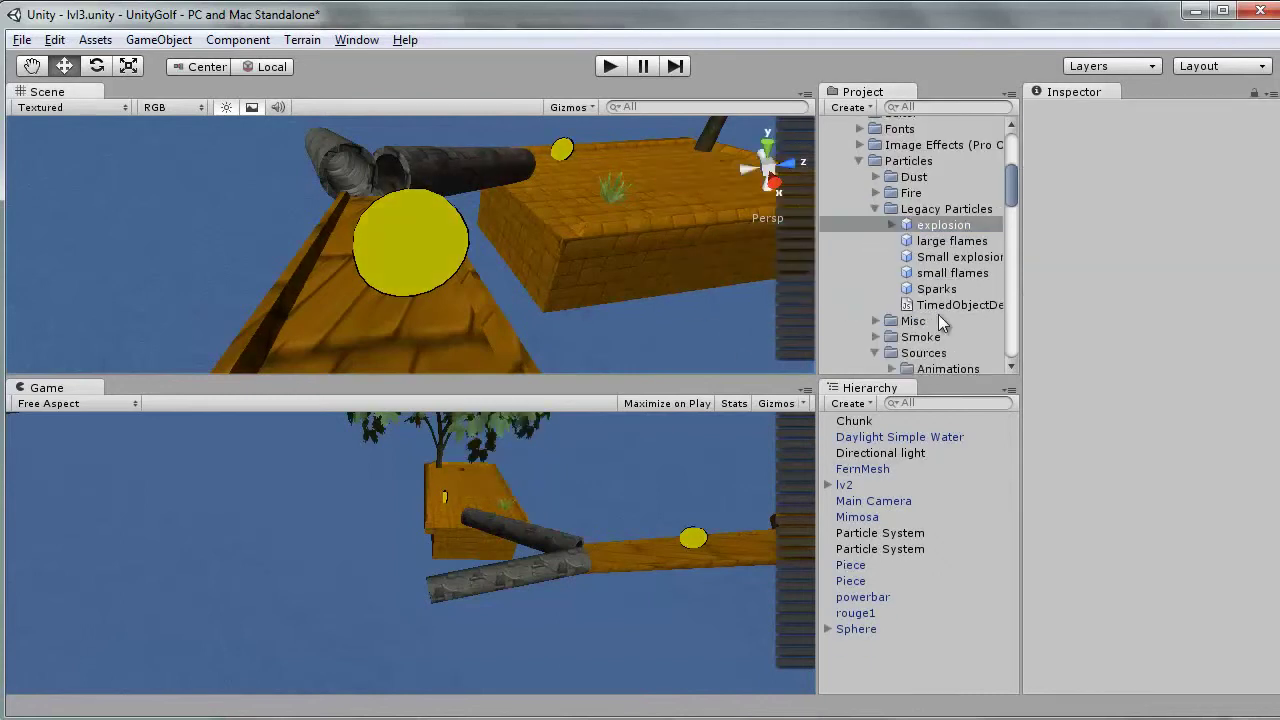
pyautogui.moveTo(926, 290); pyautogui.dragTo(687, 282)
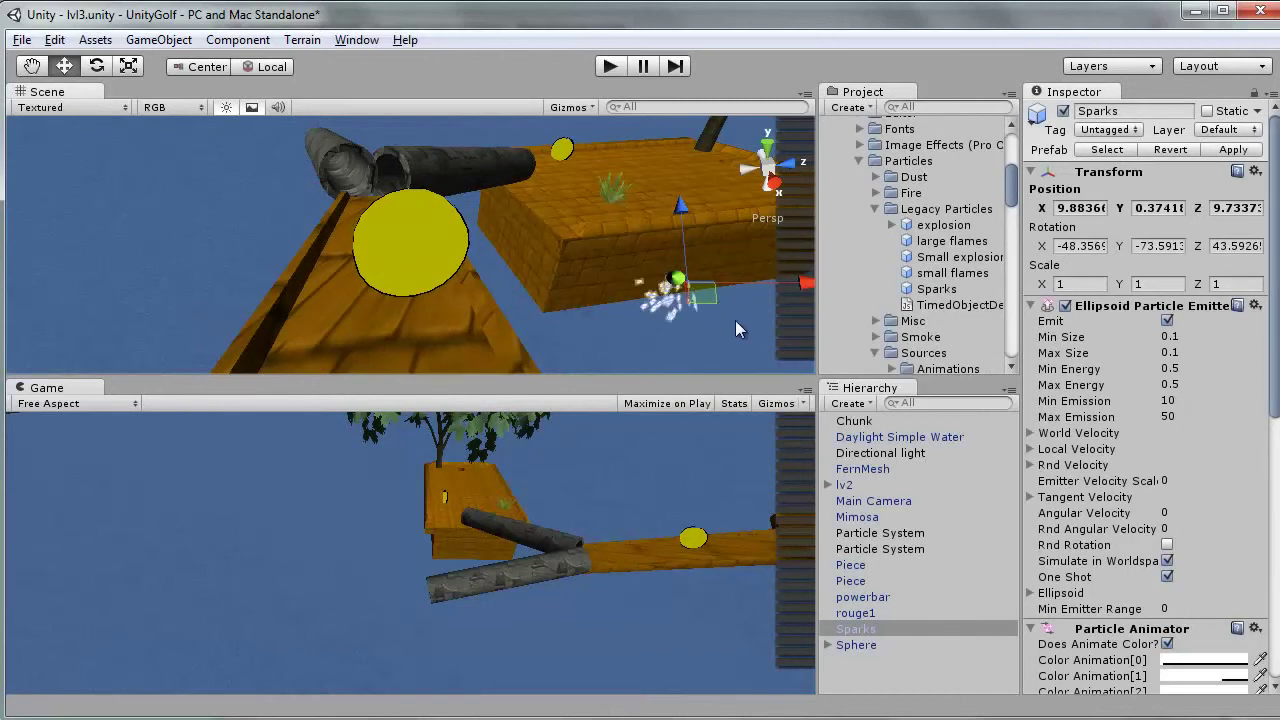
pyautogui.click(877, 321)
pyautogui.scroll(-2, 900, 300)
pyautogui.moveTo(935, 280); pyautogui.dragTo(730, 303)
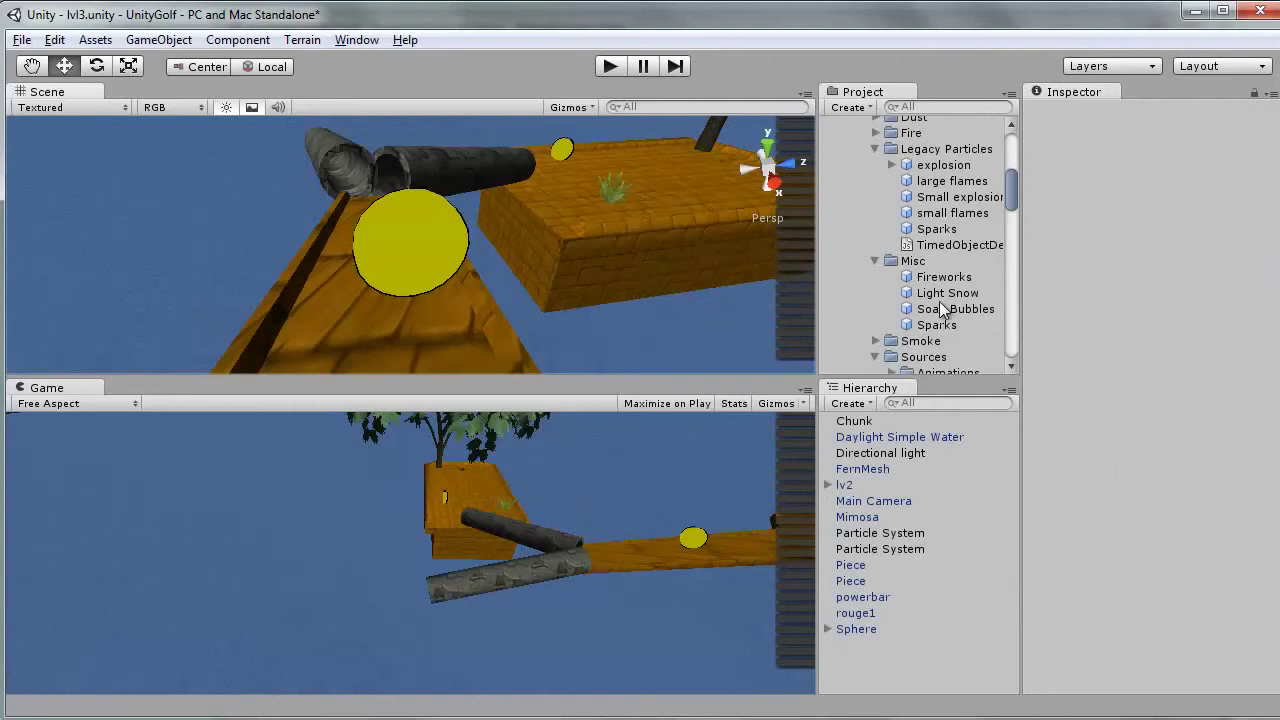
pyautogui.moveTo(917, 326)
pyautogui.mouseDown()
pyautogui.moveTo(678, 328)
pyautogui.moveTo(777, 300)
pyautogui.moveTo(889, 301)
pyautogui.mouseUp()
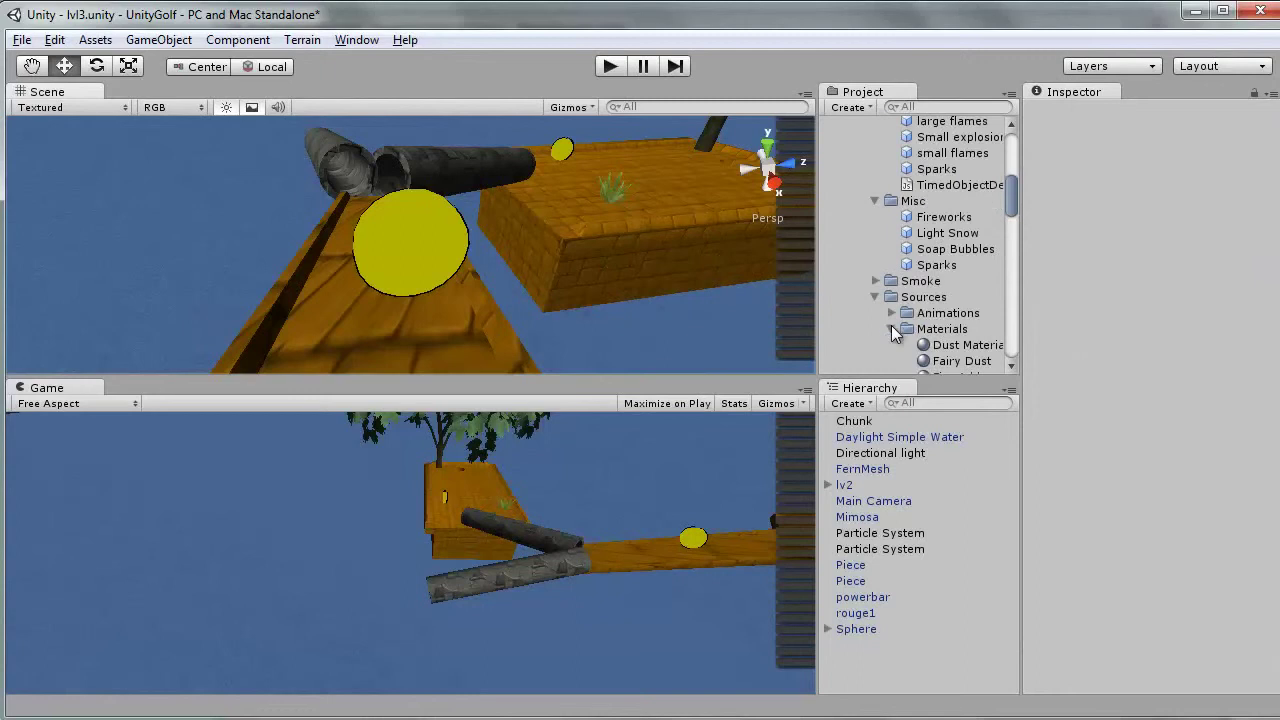
pyautogui.scroll(-3, 889, 301)
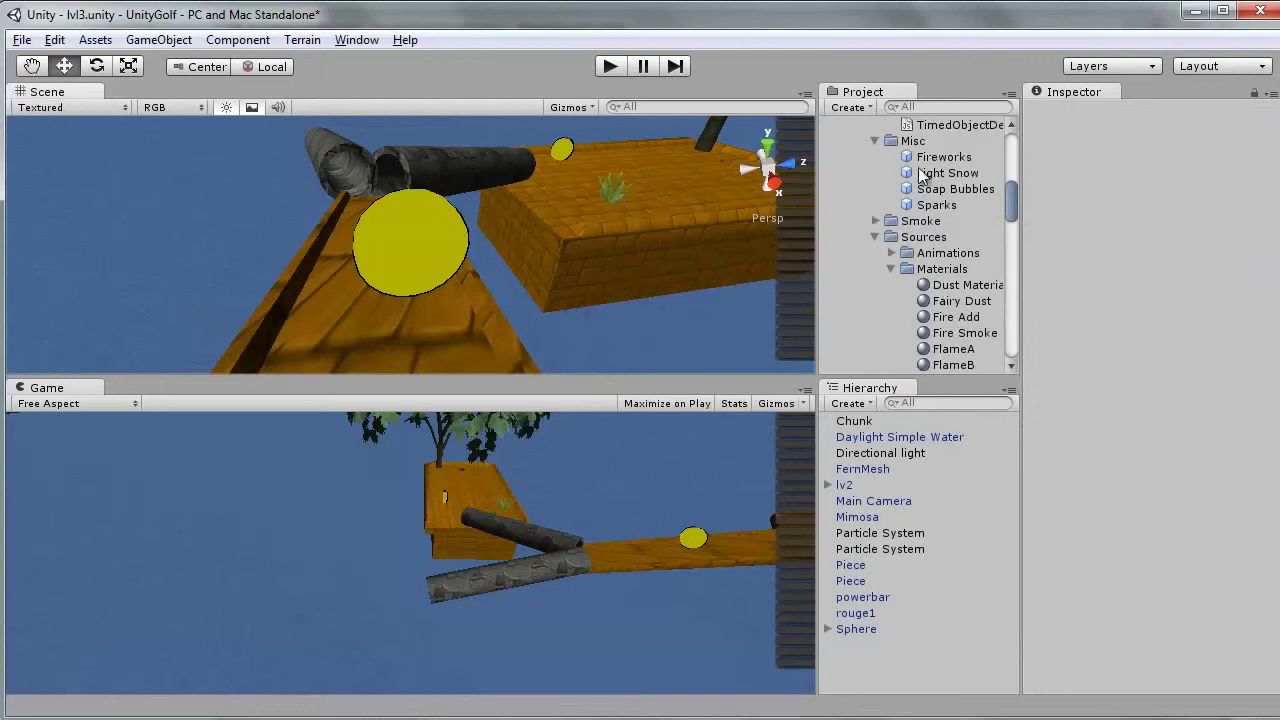
pyautogui.moveTo(721, 181); pyautogui.dragTo(695, 184)
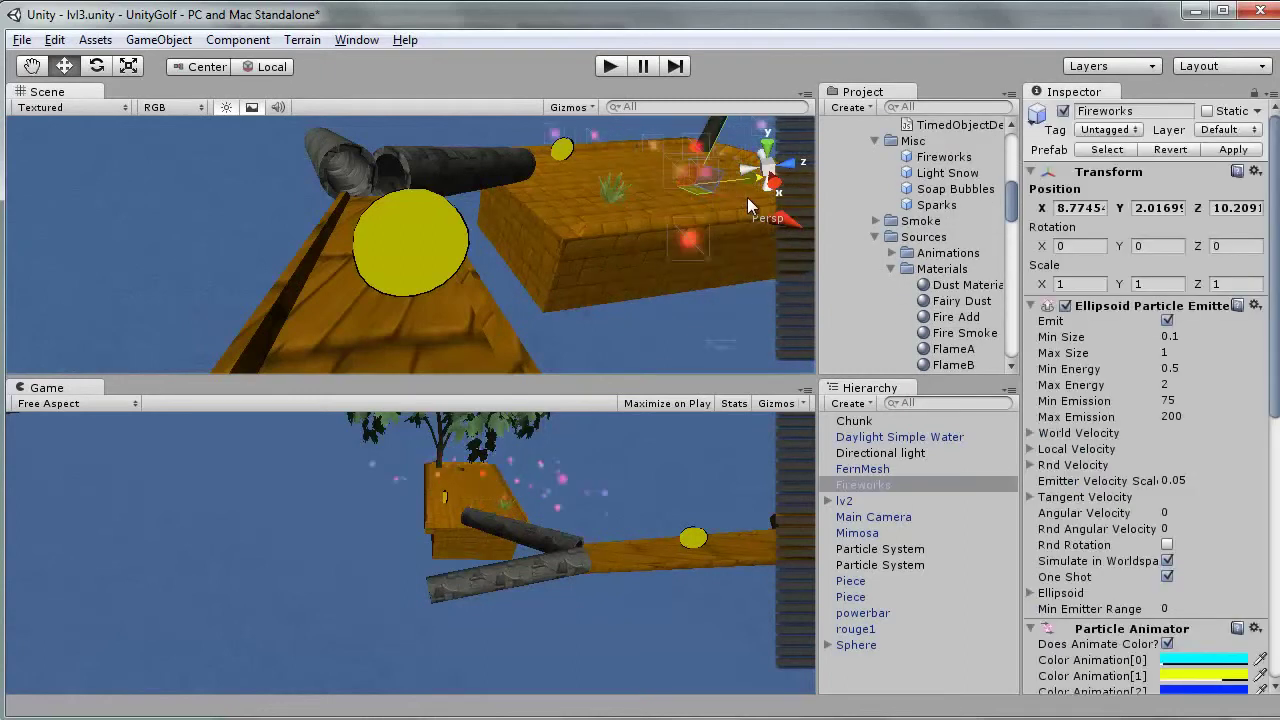
pyautogui.moveTo(773, 203); pyautogui.dragTo(832, 251)
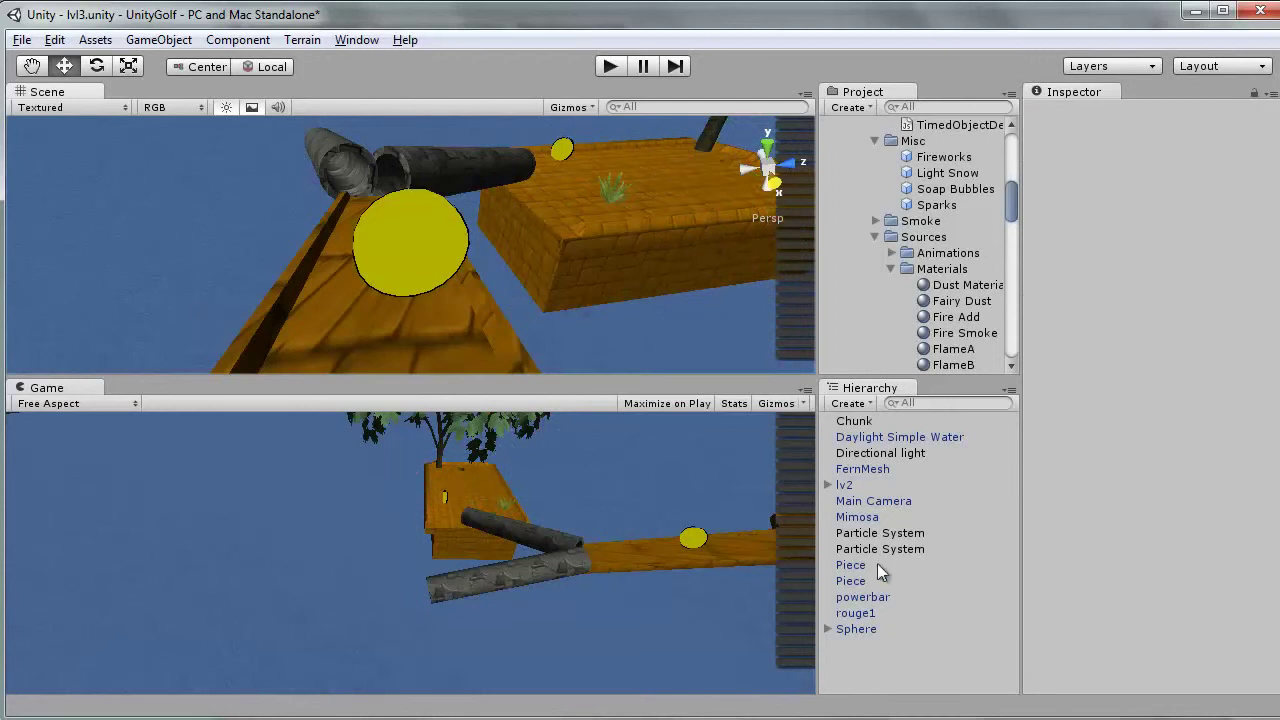
# Assign the Fireworks prefab to the Effect slot of the Sphere's Collision script
pyautogui.click(856, 629)
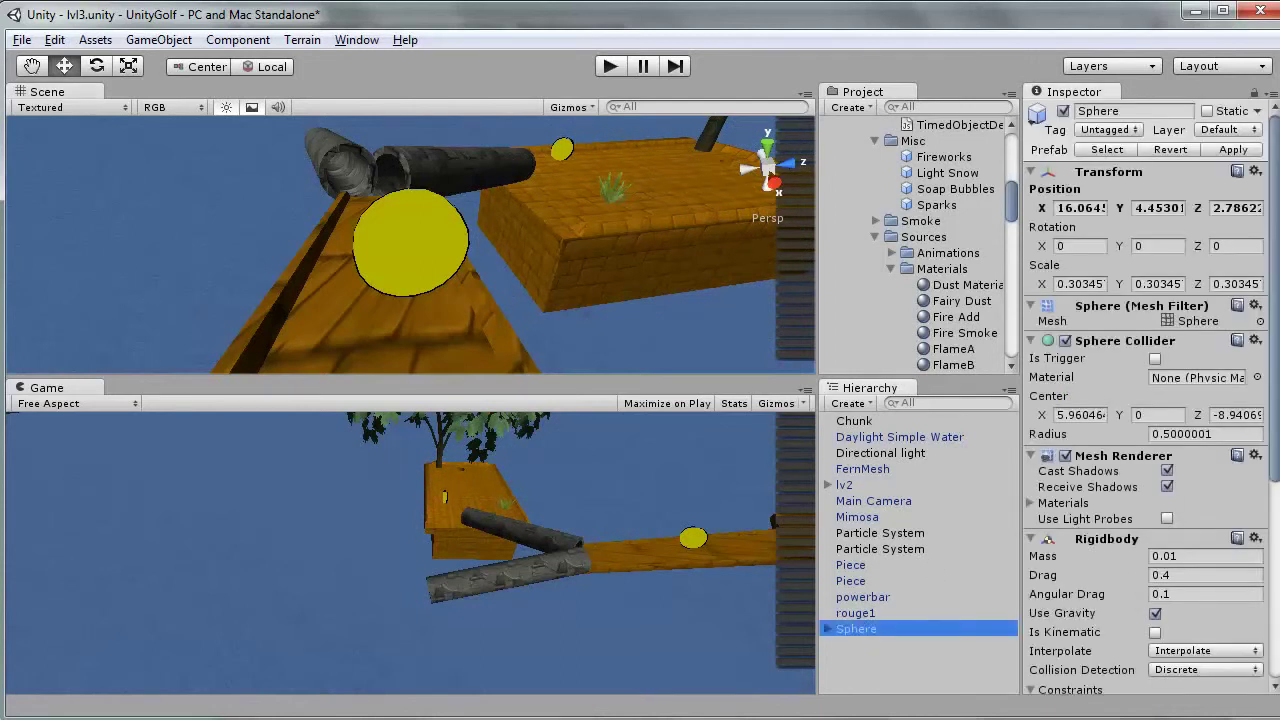
pyautogui.moveTo(1275, 400); pyautogui.dragTo(1275, 620)
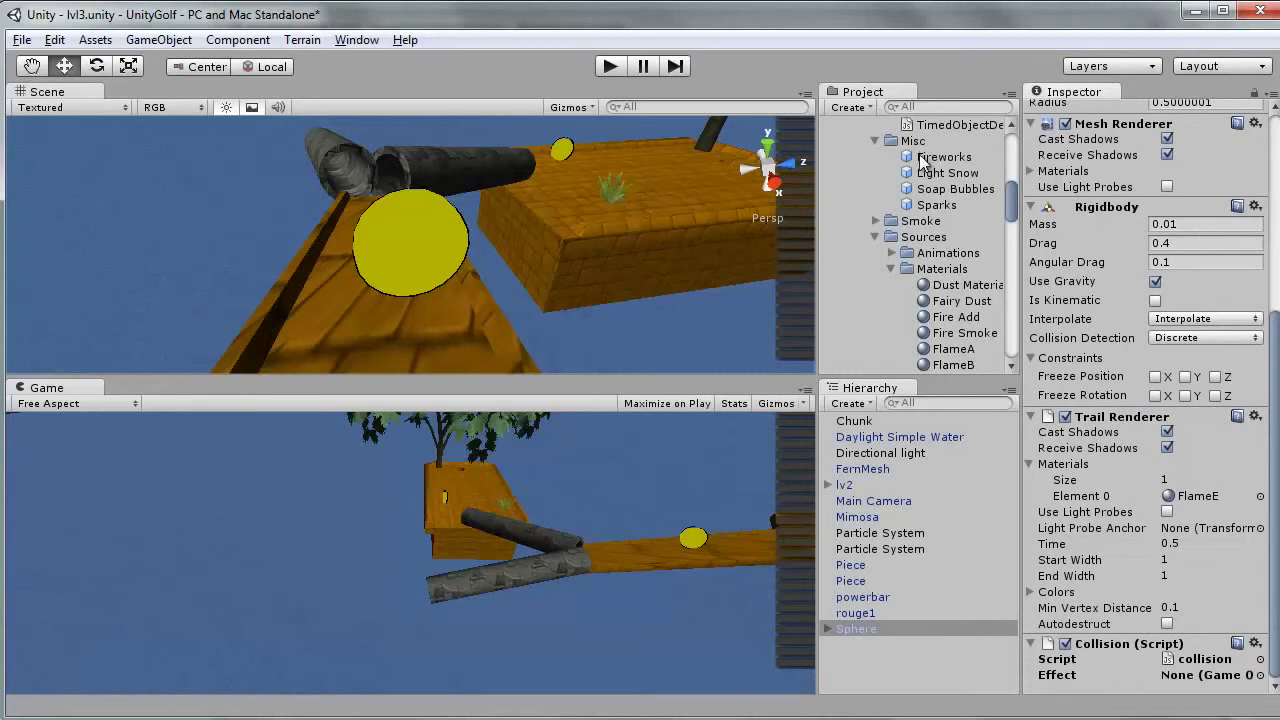
pyautogui.moveTo(922, 160); pyautogui.dragTo(1200, 676)
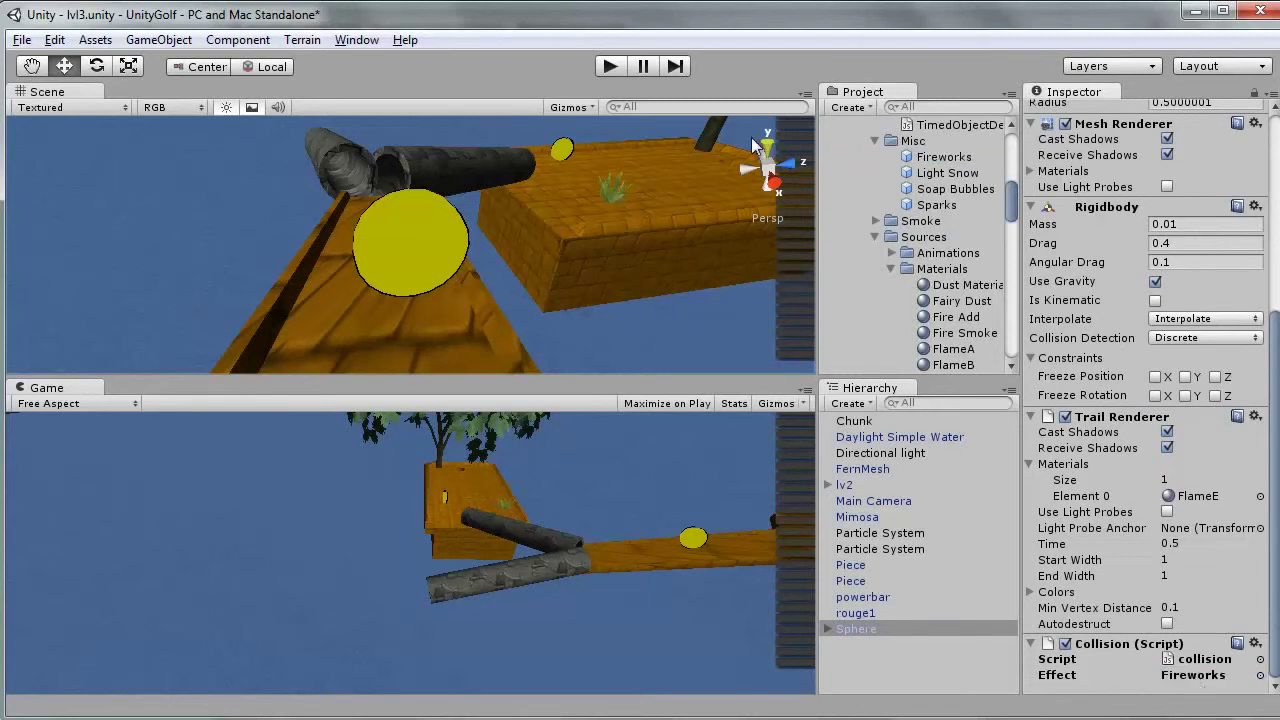
# Playtest the level, shoot the ball to see the fireworks bursts, and stop
pyautogui.click(610, 67)
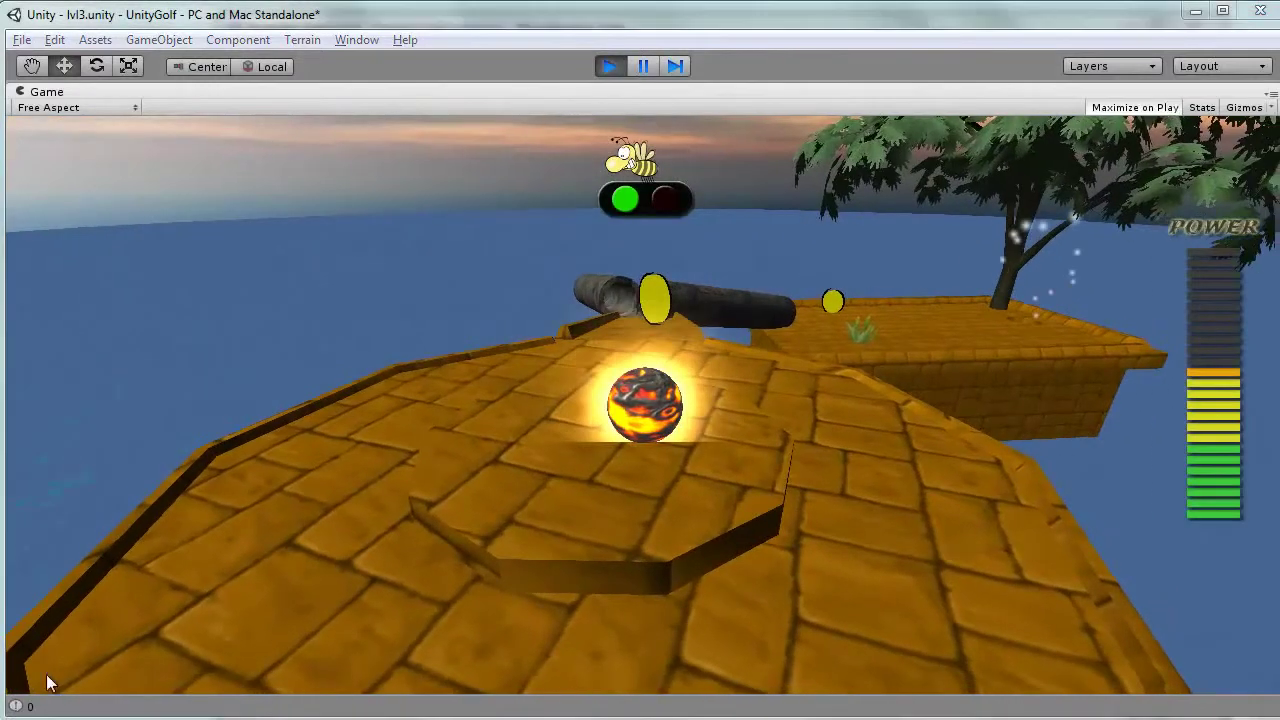
pyautogui.click(190, 599)
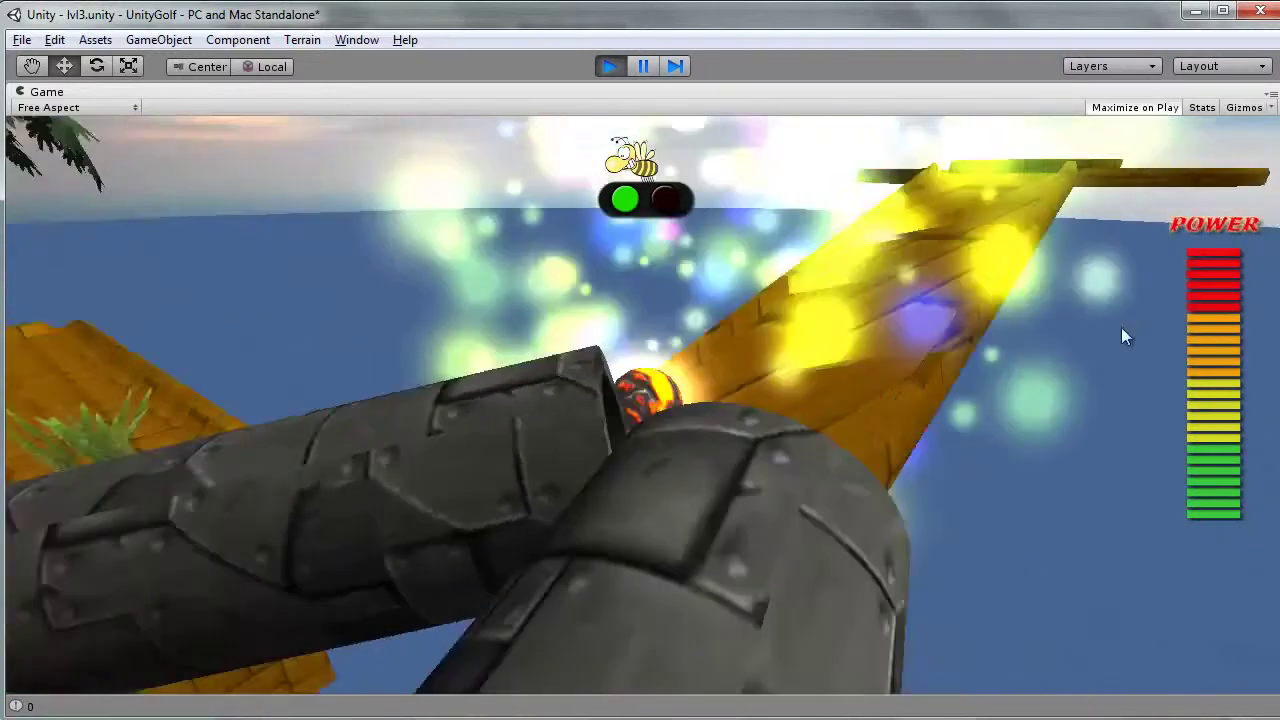
pyautogui.click(609, 66)
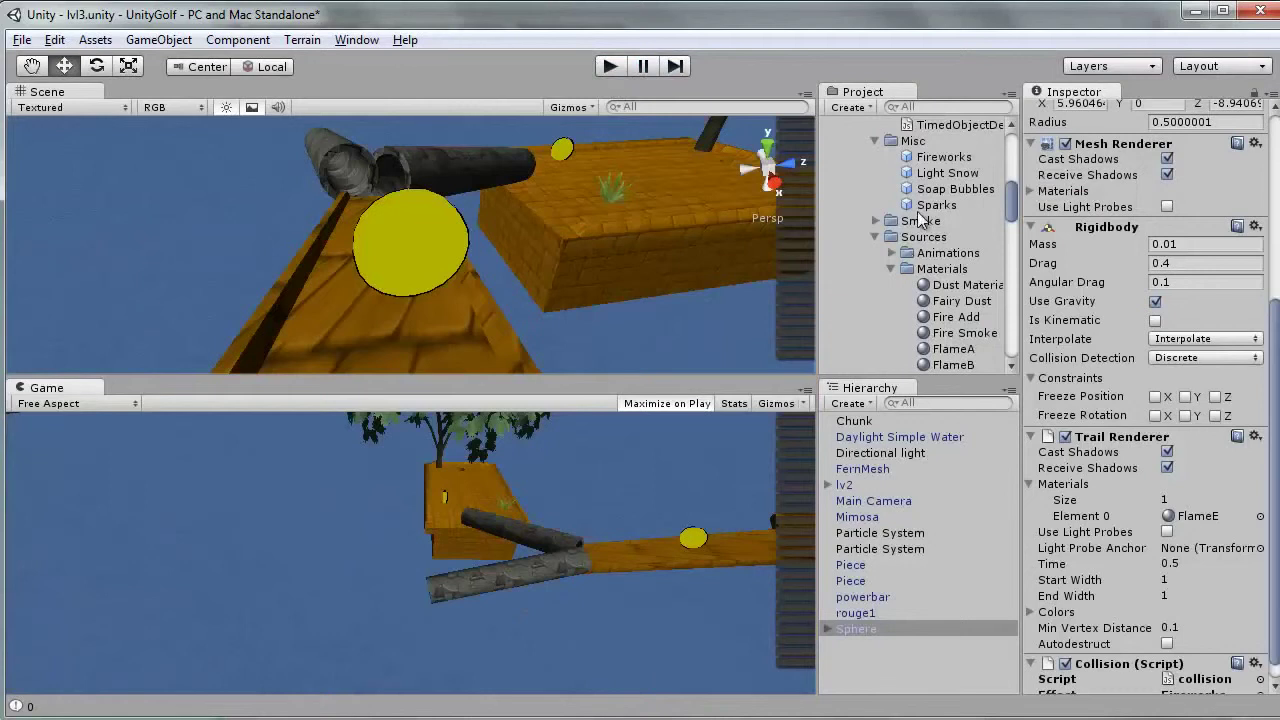
# Tick Autodestruct in the Fireworks prefab's Particle Animator and start a new playtest
pyautogui.click(924, 158)
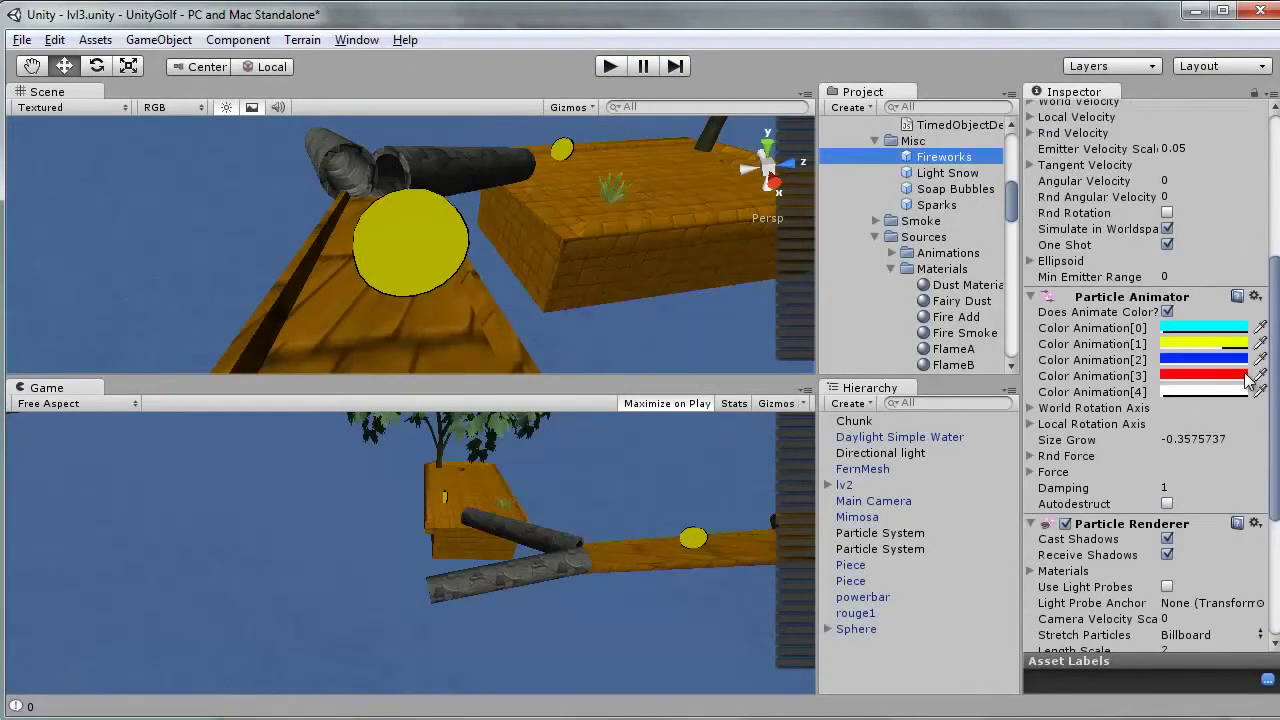
pyautogui.click(1277, 415)
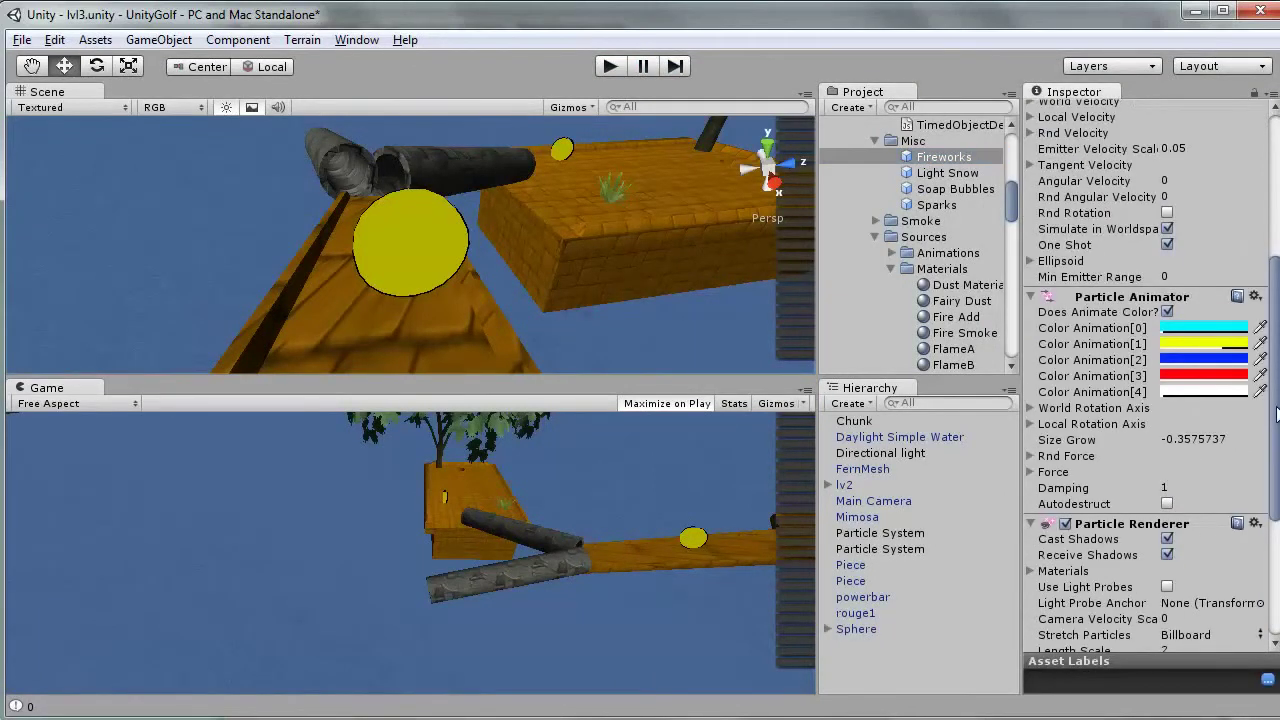
pyautogui.scroll(2, 1212, 338)
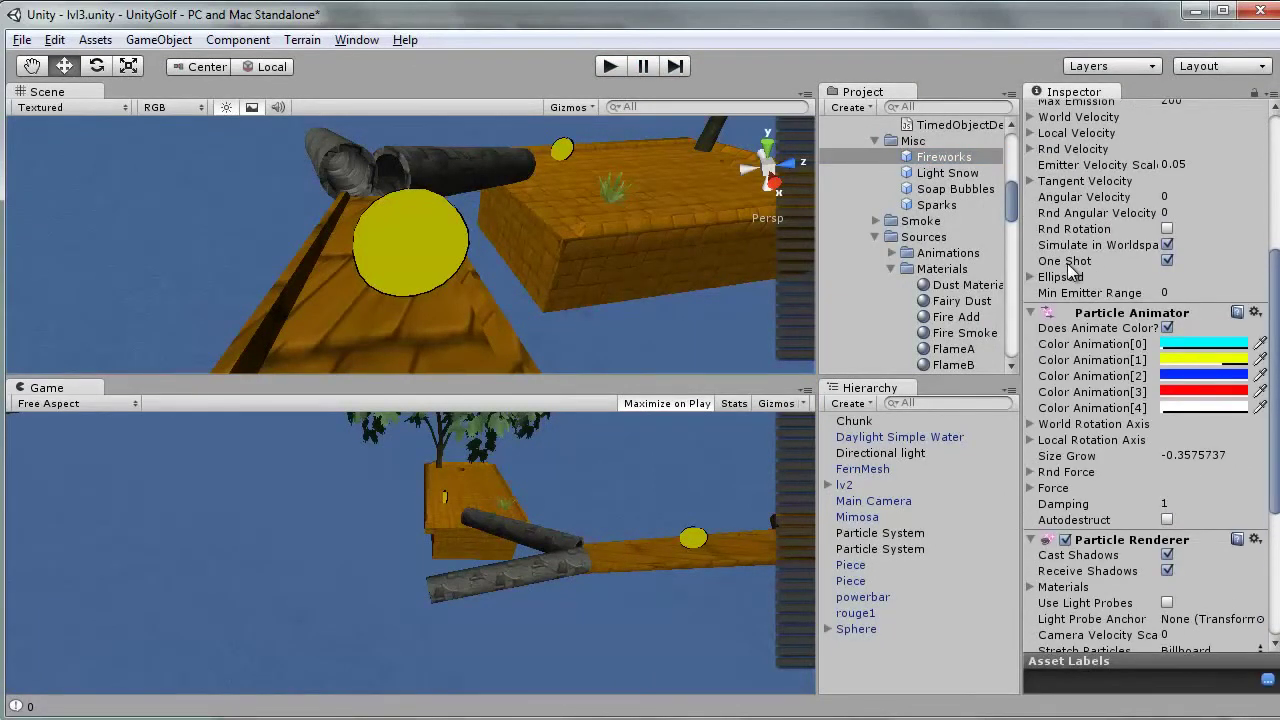
pyautogui.moveTo(1272, 297); pyautogui.dragTo(1276, 478)
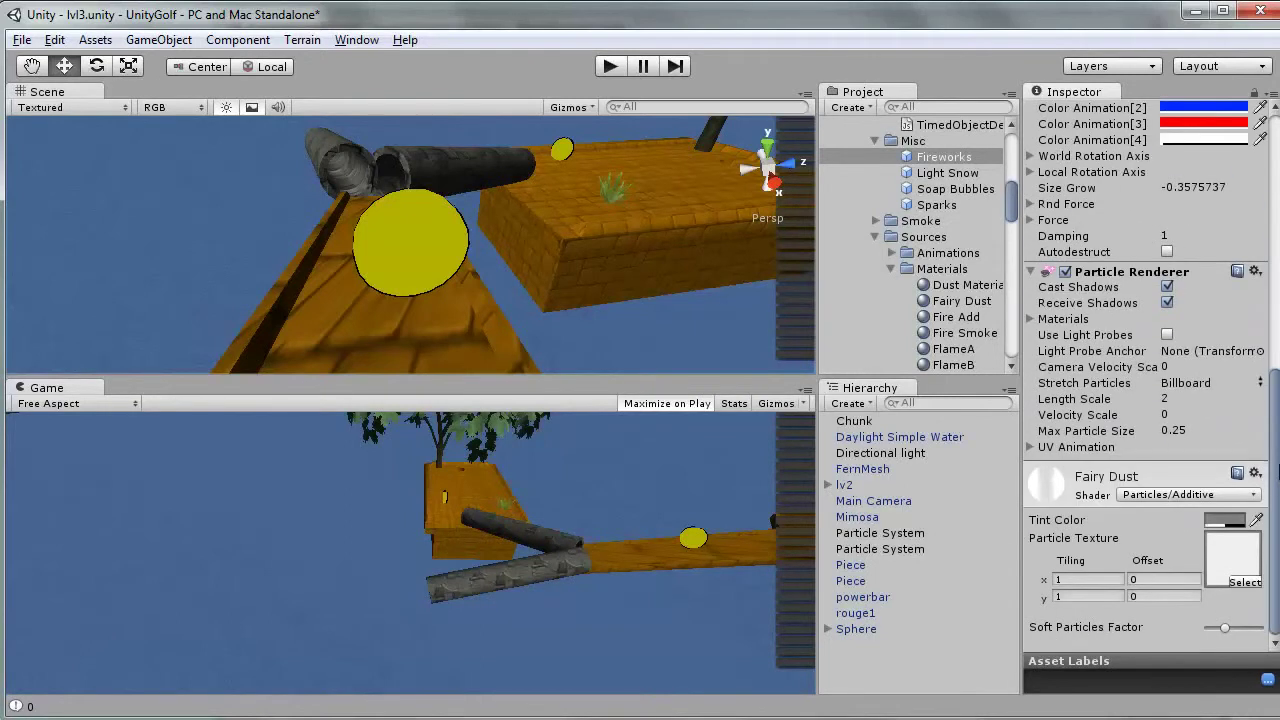
pyautogui.click(1166, 252)
pyautogui.click(609, 67)
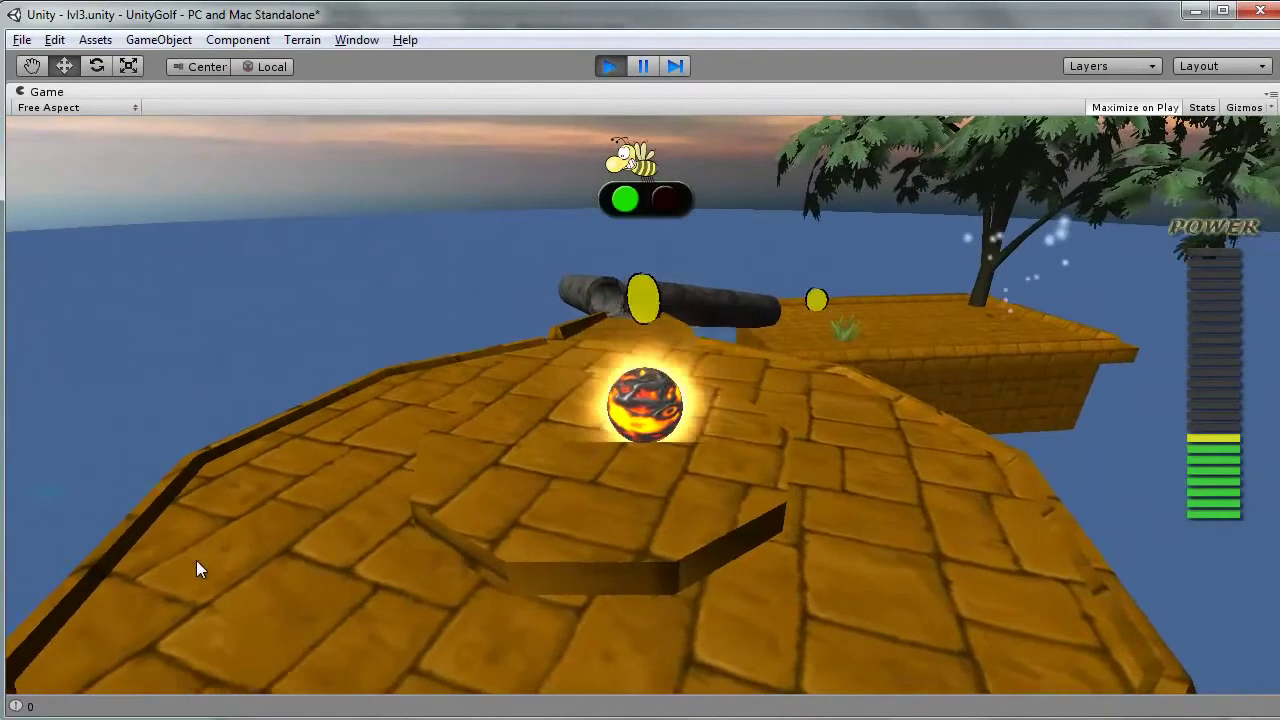
# Shoot the ball toward the pipe twice, the second with more power, then stop playtesting
pyautogui.click(196, 570)
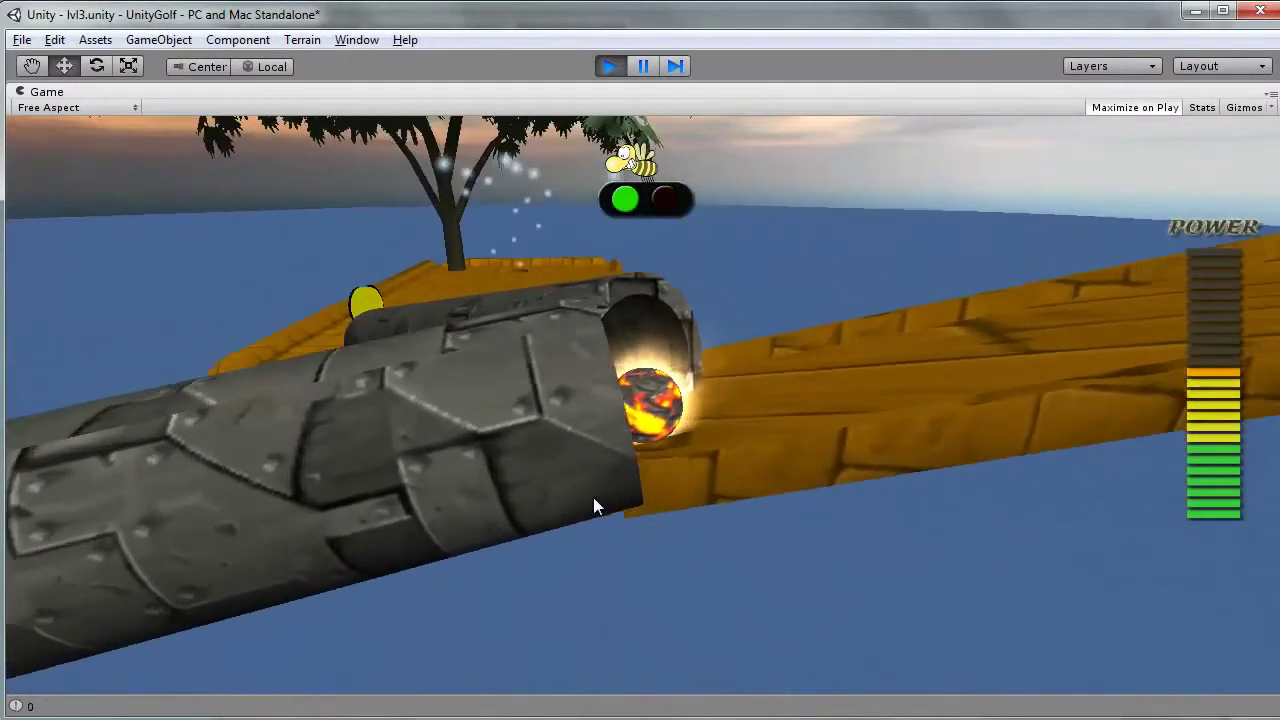
pyautogui.click(588, 503)
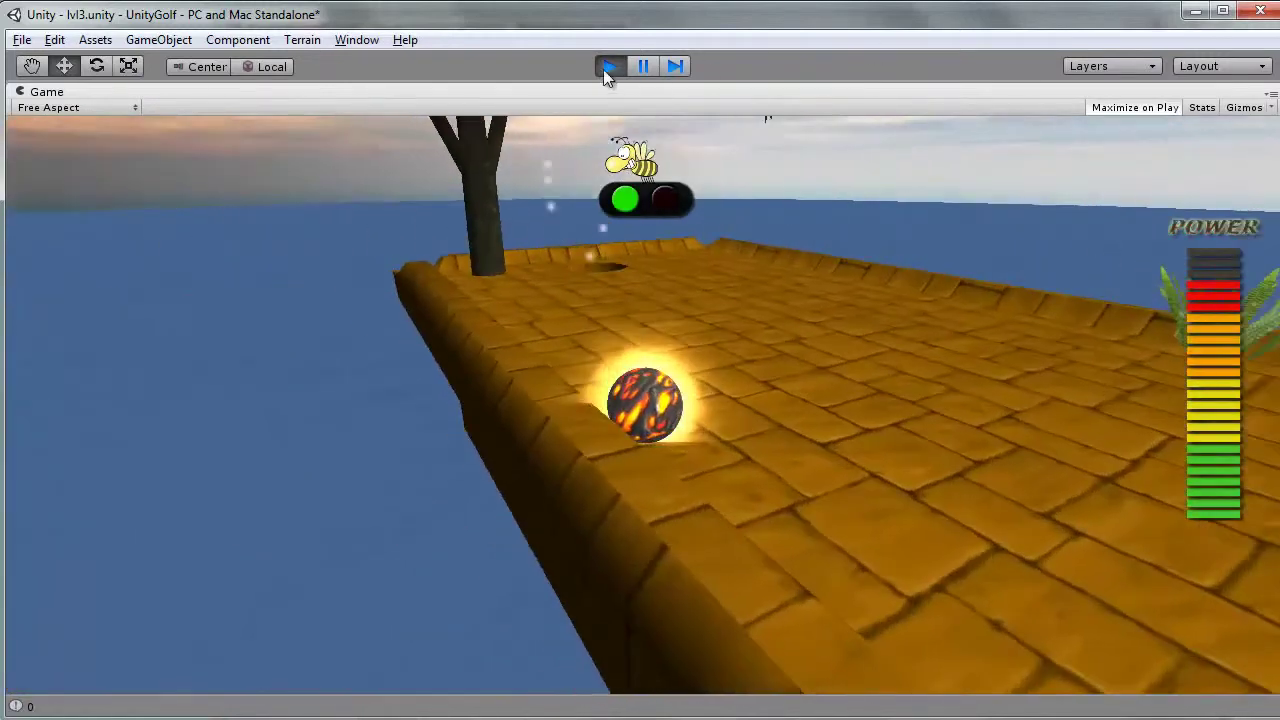
pyautogui.click(607, 67)
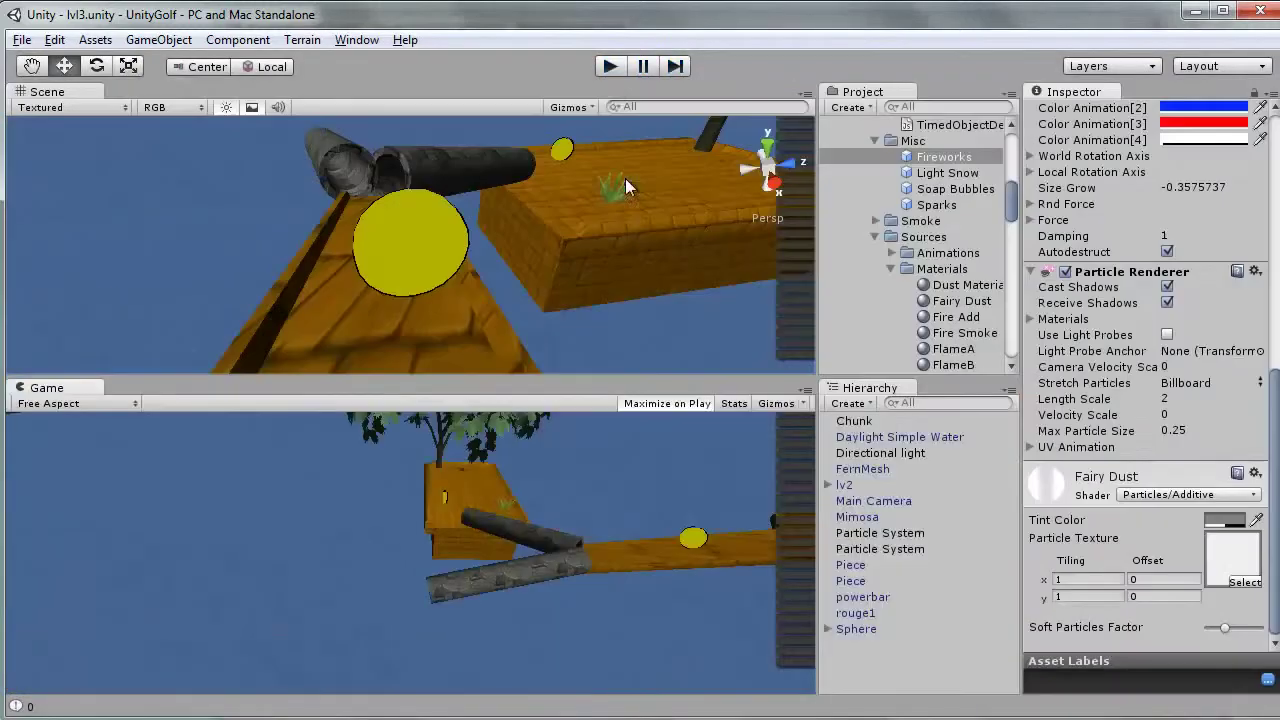
# Playtest one more shot, stop, and display the Main Camera's components in the Inspector
pyautogui.click(612, 70)
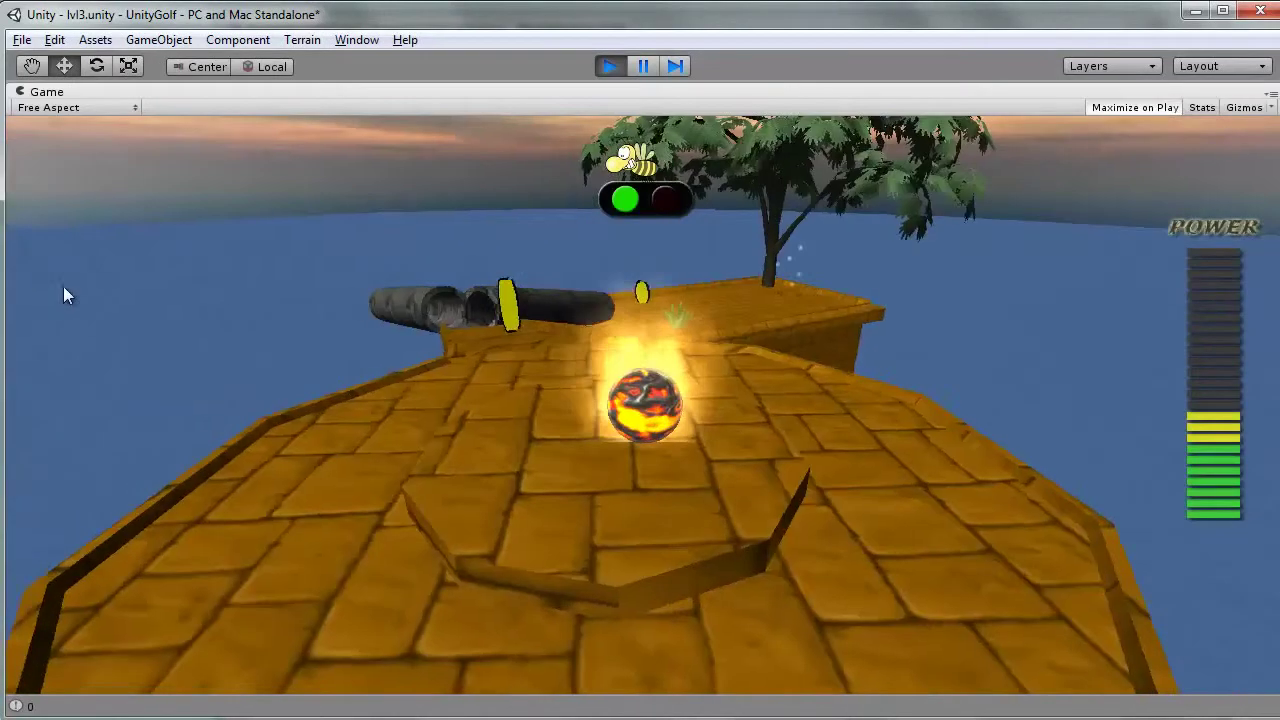
pyautogui.click(52, 192)
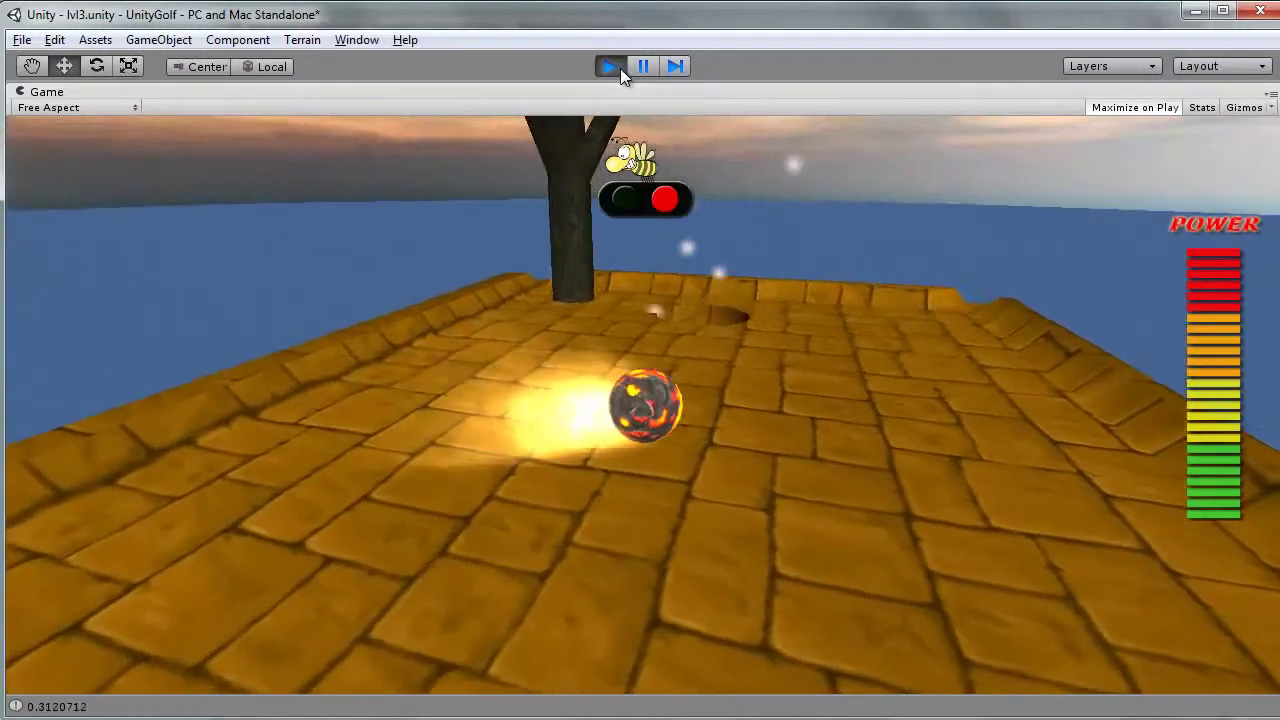
pyautogui.click(610, 67)
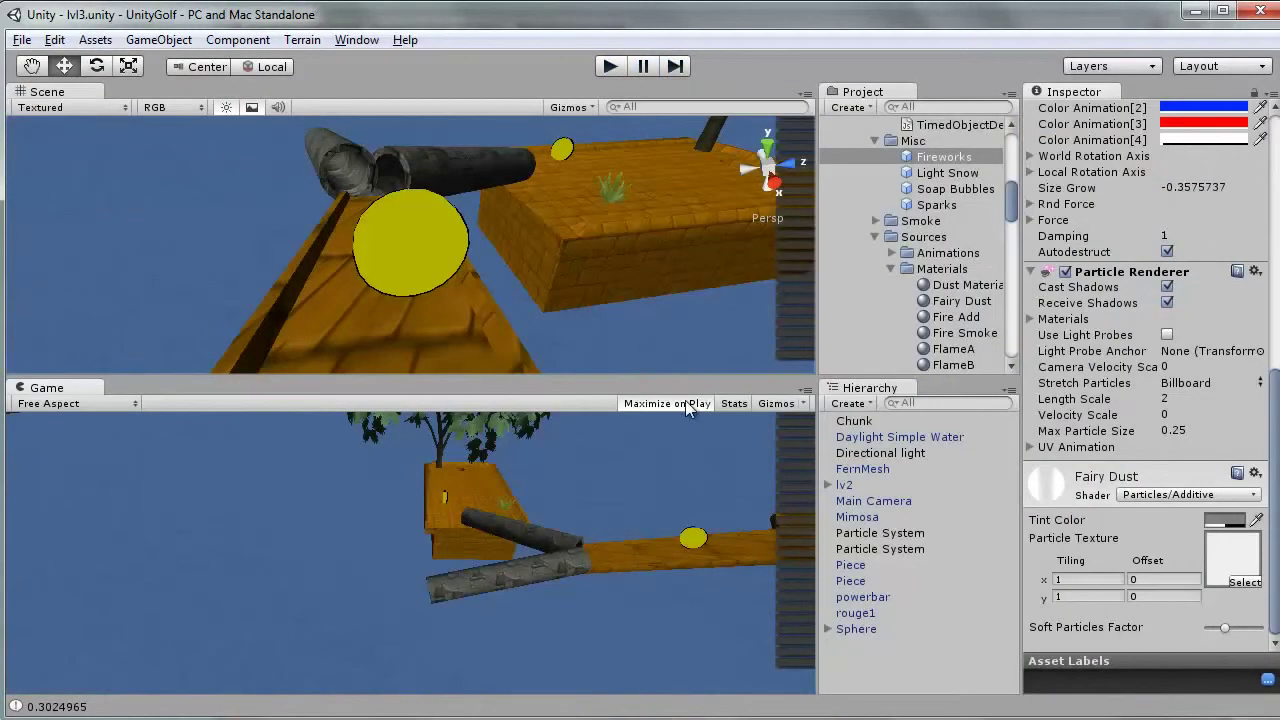
pyautogui.click(868, 502)
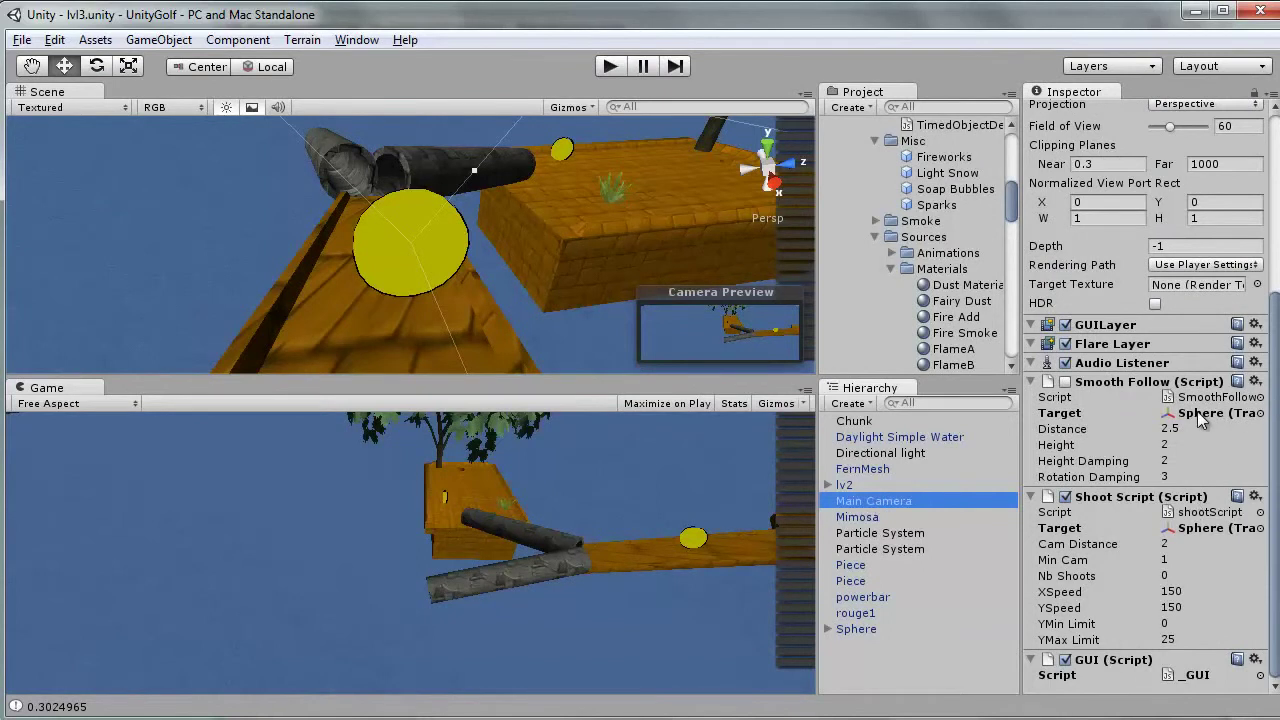
# Bring MonoDevelop with collision.js to the front and widen it to show full lines
pyautogui.hotkey('alt', 'Tab')
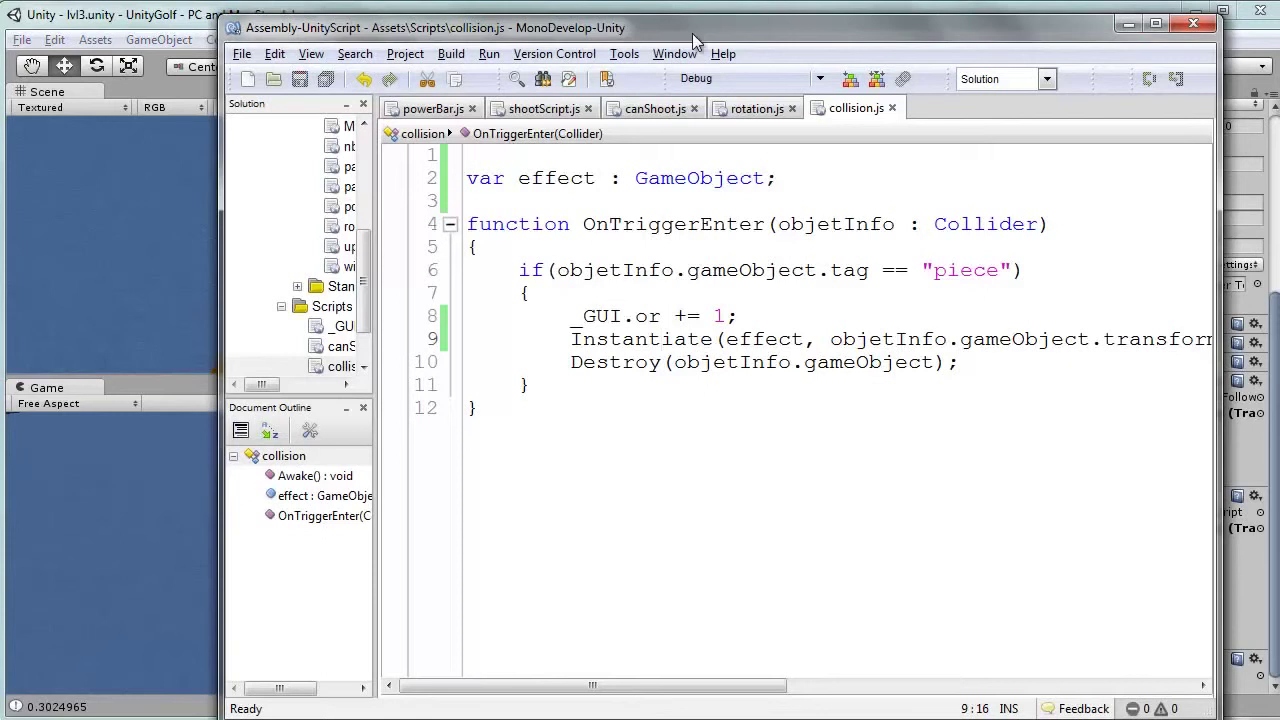
pyautogui.moveTo(694, 23); pyautogui.dragTo(683, 16)
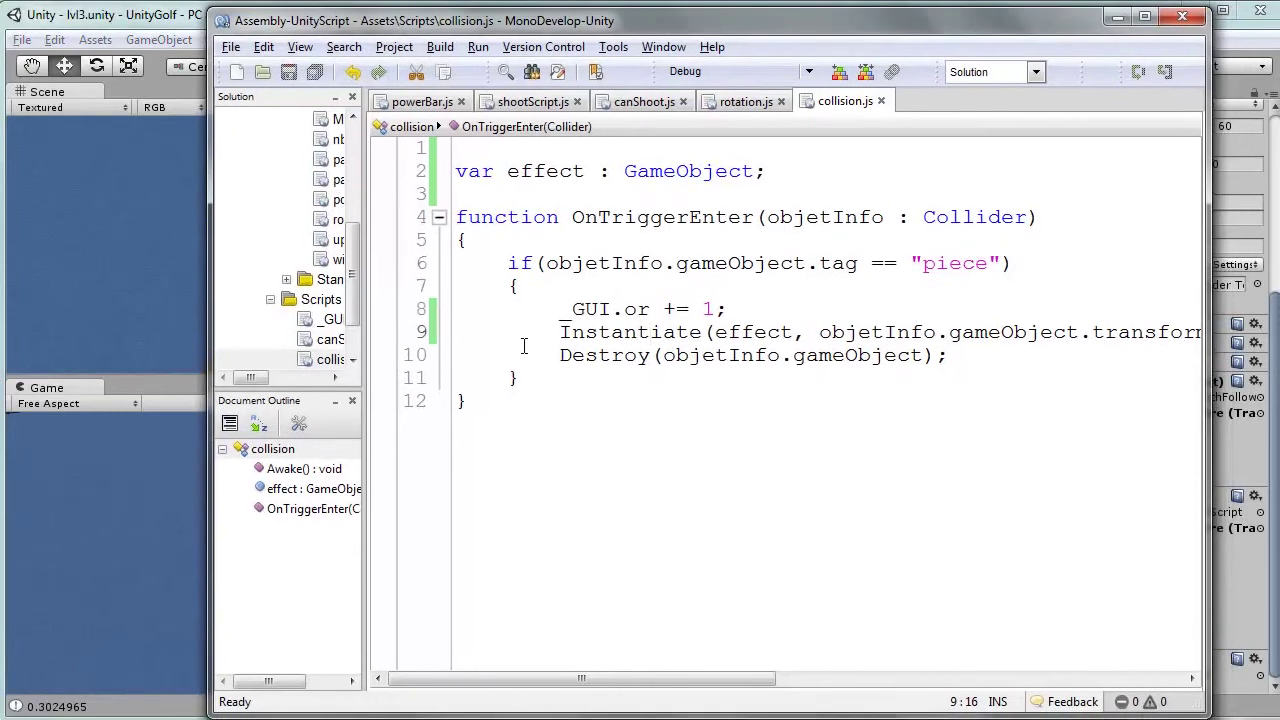
pyautogui.moveTo(502, 402); pyautogui.dragTo(368, 180)
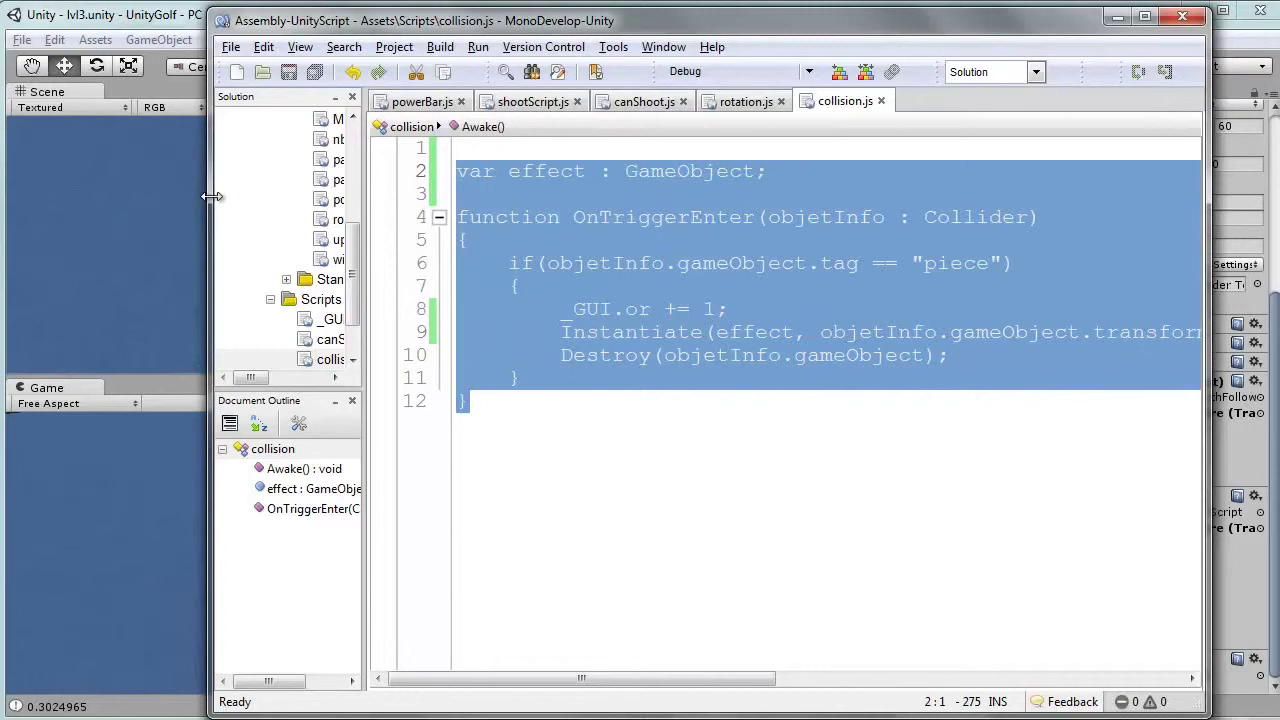
pyautogui.moveTo(212, 196); pyautogui.dragTo(41, 205)
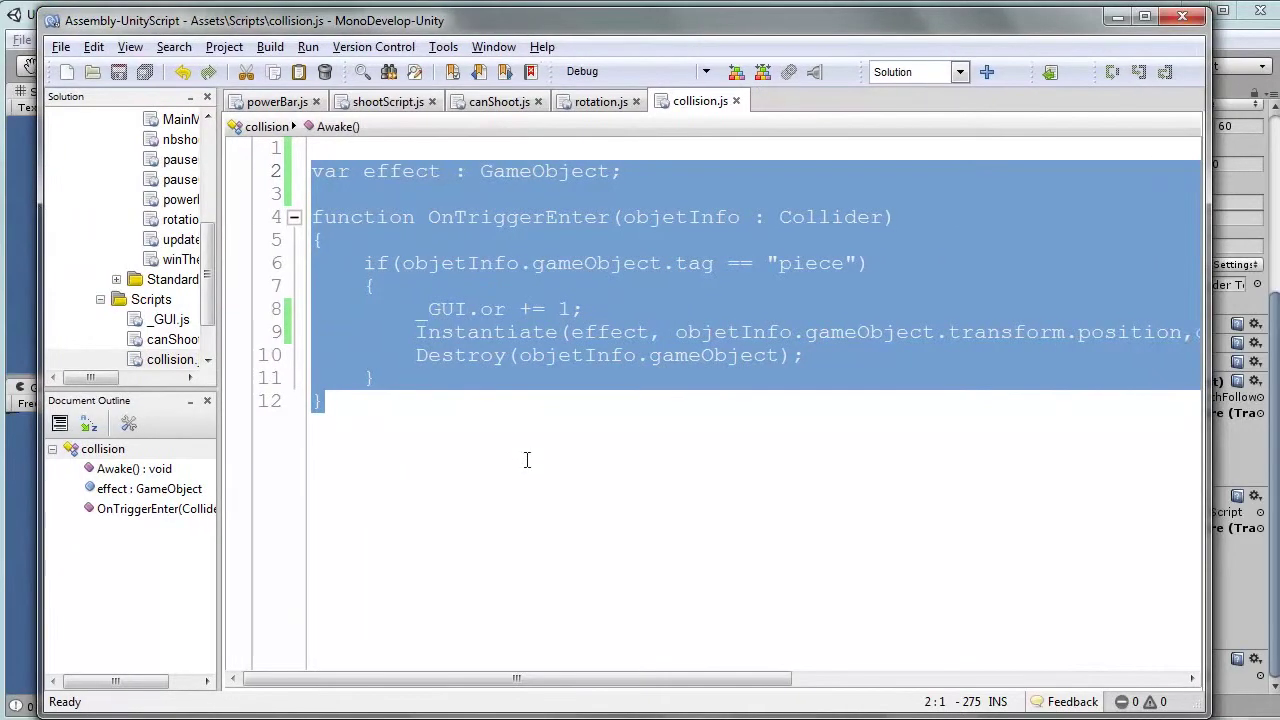
pyautogui.click(527, 460)
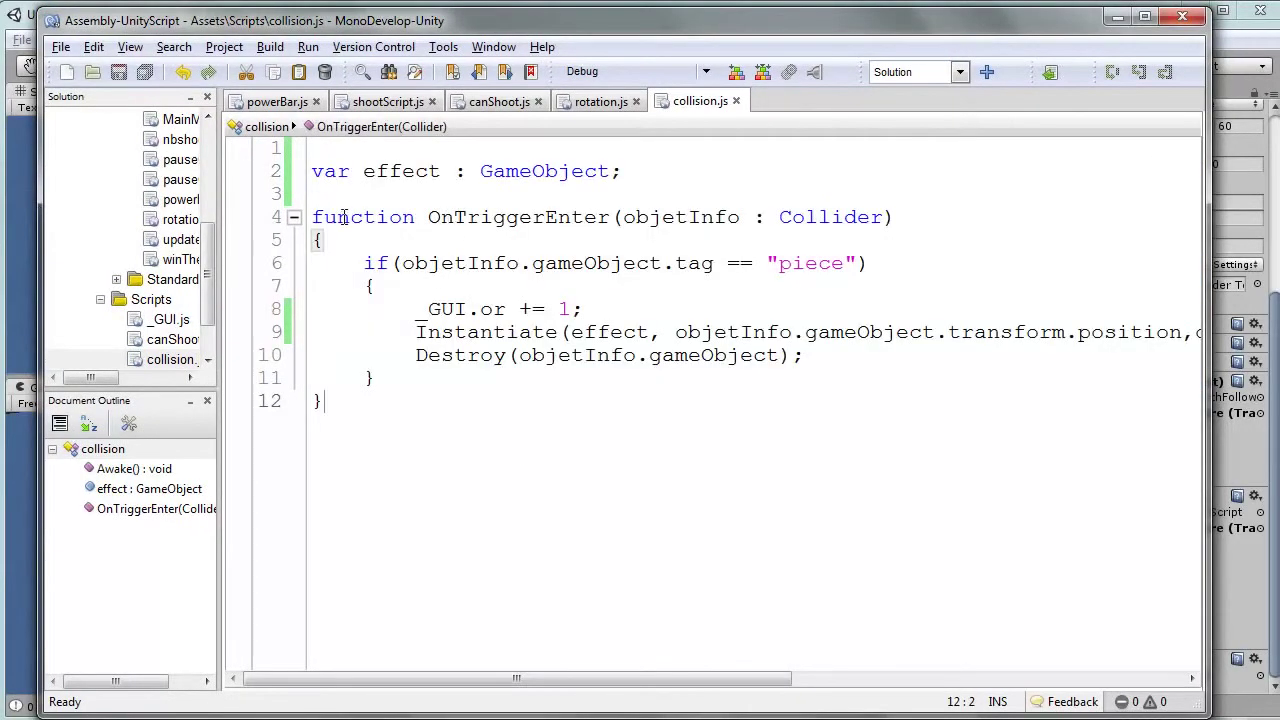
# Highlight OnTriggerEnter, its "piece" tag check, and the score, effect and Destroy lines in turn
pyautogui.moveTo(341, 217); pyautogui.dragTo(498, 208)
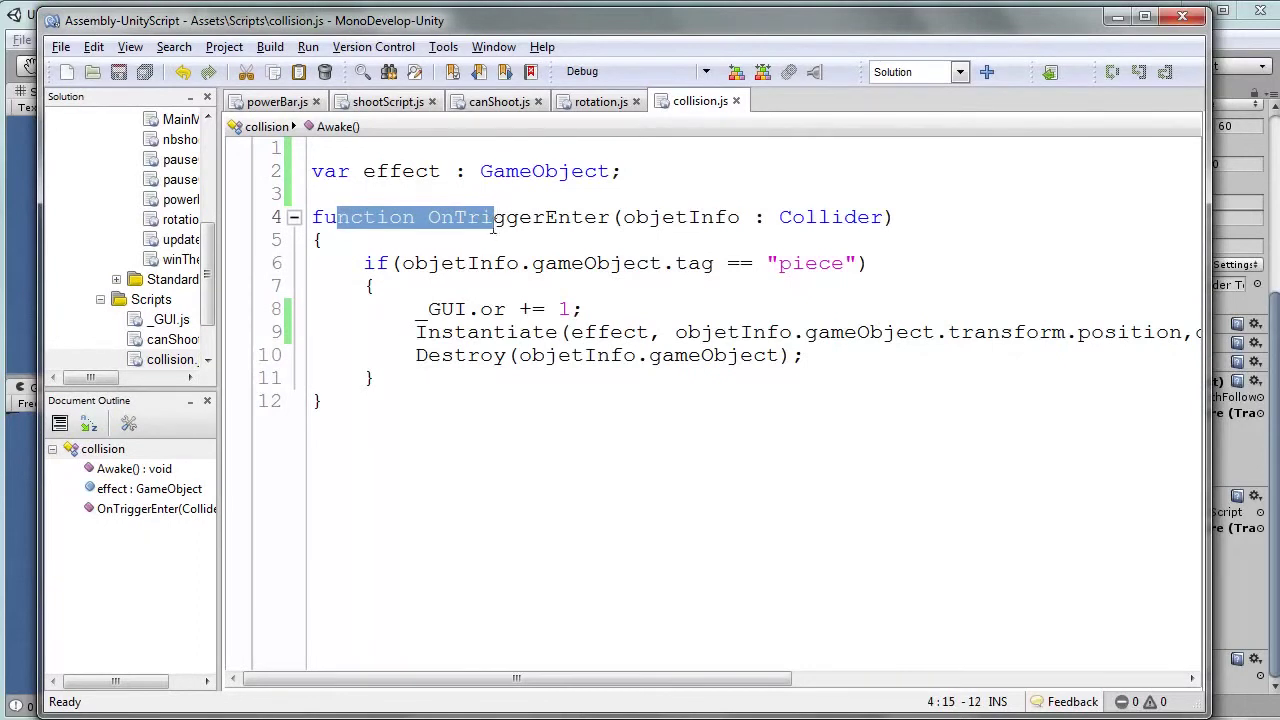
pyautogui.moveTo(414, 263); pyautogui.dragTo(703, 263)
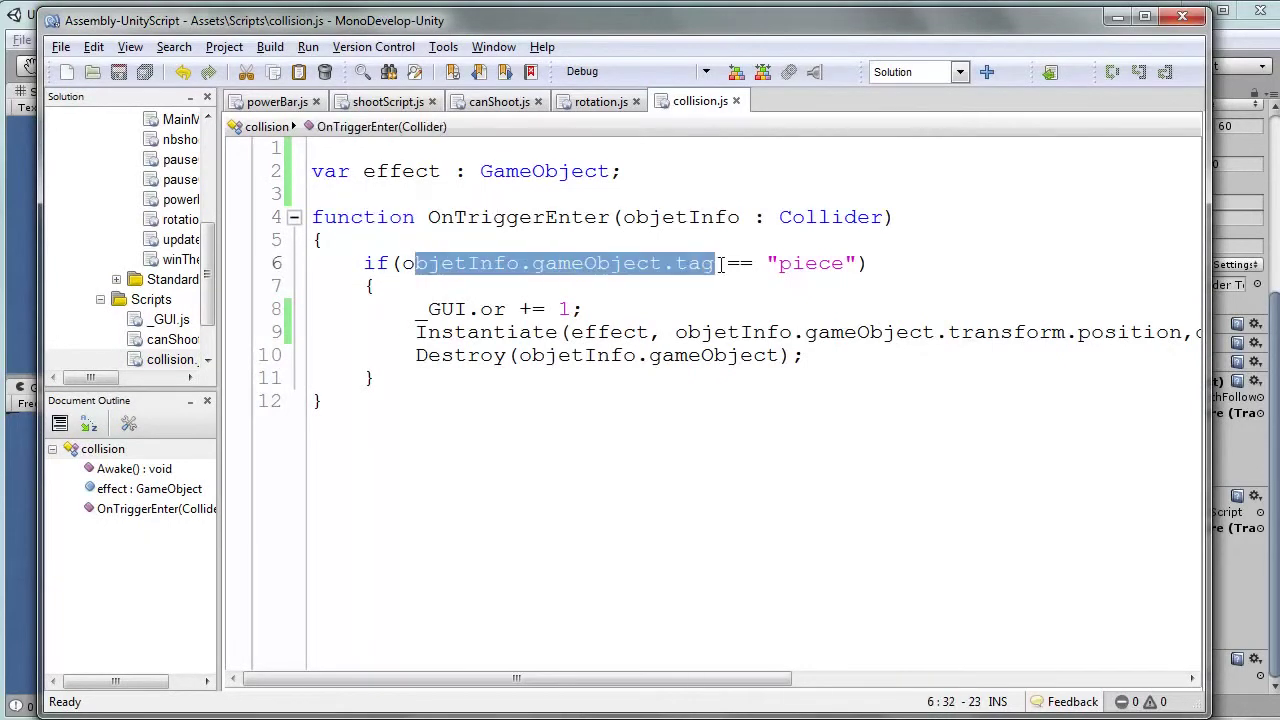
pyautogui.moveTo(741, 261); pyautogui.dragTo(860, 263)
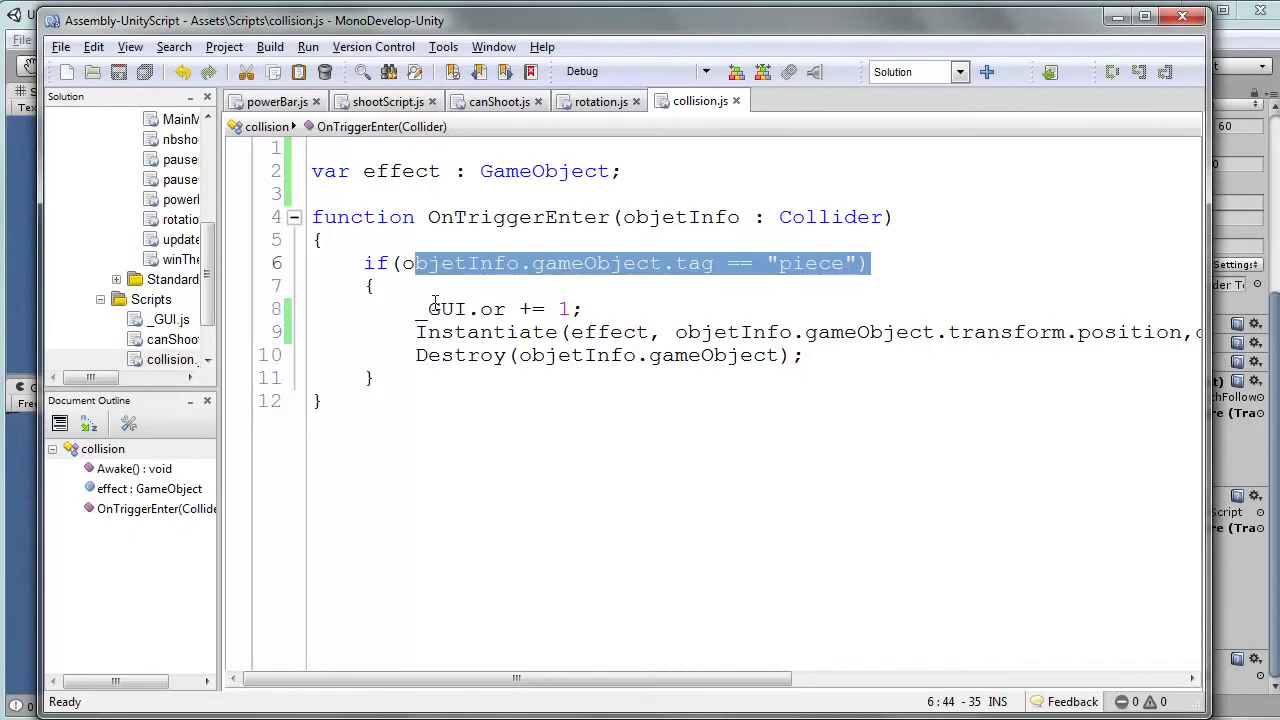
pyautogui.moveTo(429, 309); pyautogui.dragTo(759, 356)
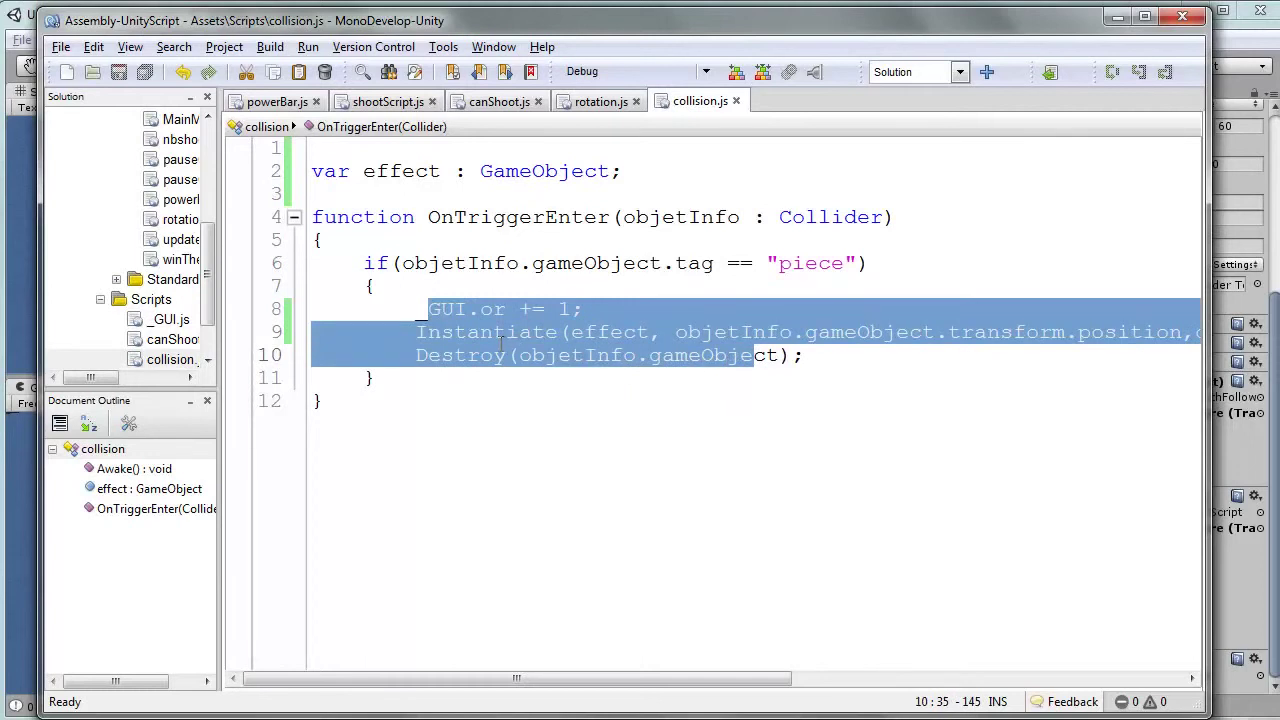
pyautogui.click(742, 447)
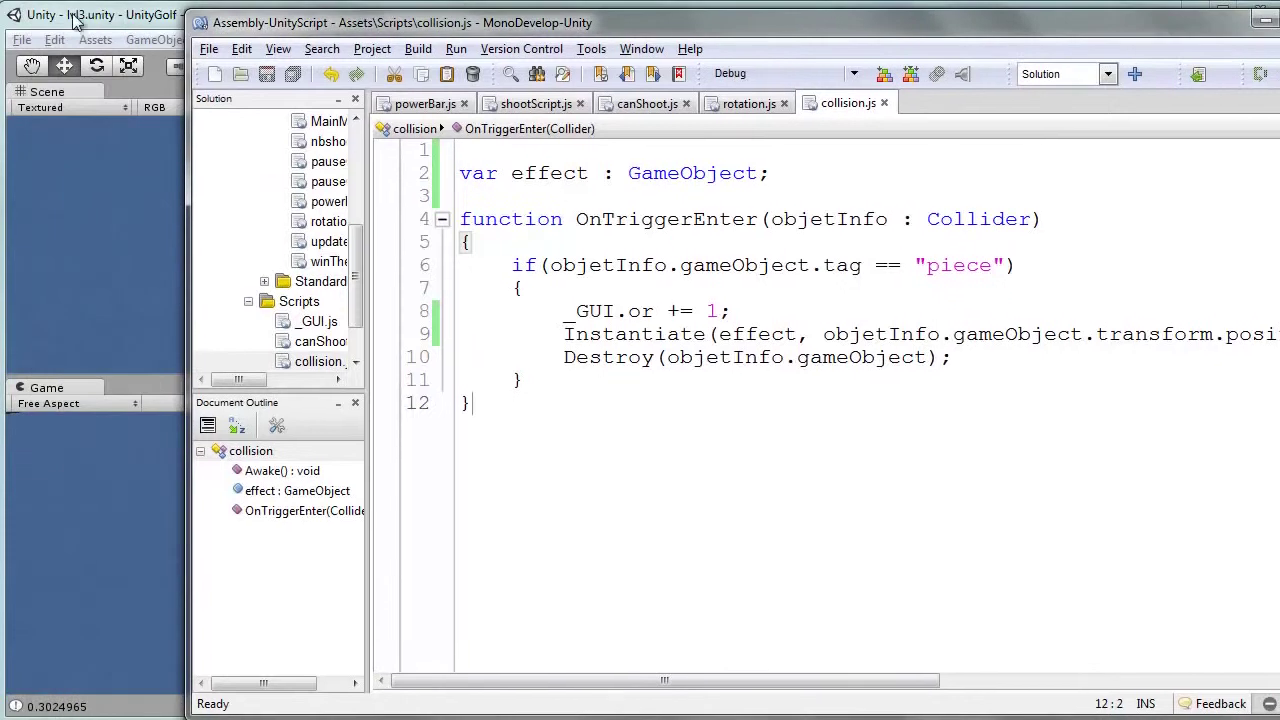
pyautogui.click(112, 27)
pyautogui.moveTo(622, 153)
pyautogui.mouseDown(button='right')
pyautogui.moveTo(626, 167)
pyautogui.moveTo(645, 158)
pyautogui.mouseUp(button='right')
pyautogui.click(611, 163)
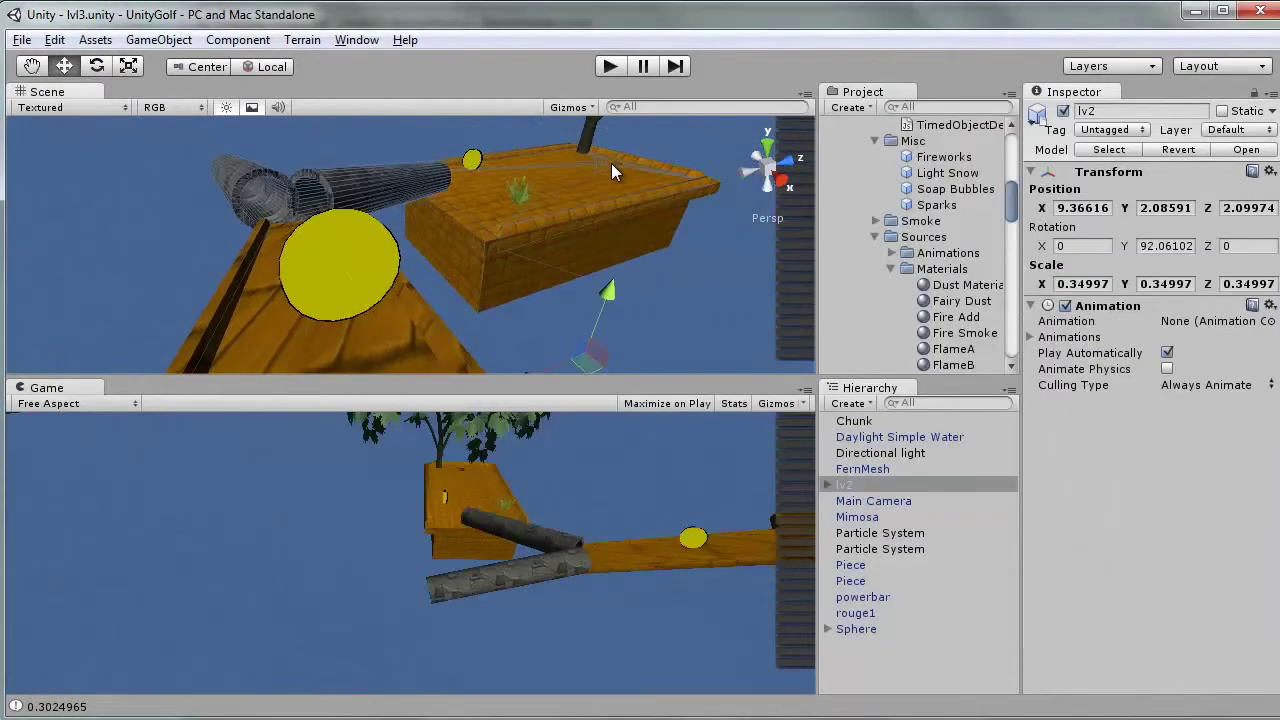
pyautogui.press('f')
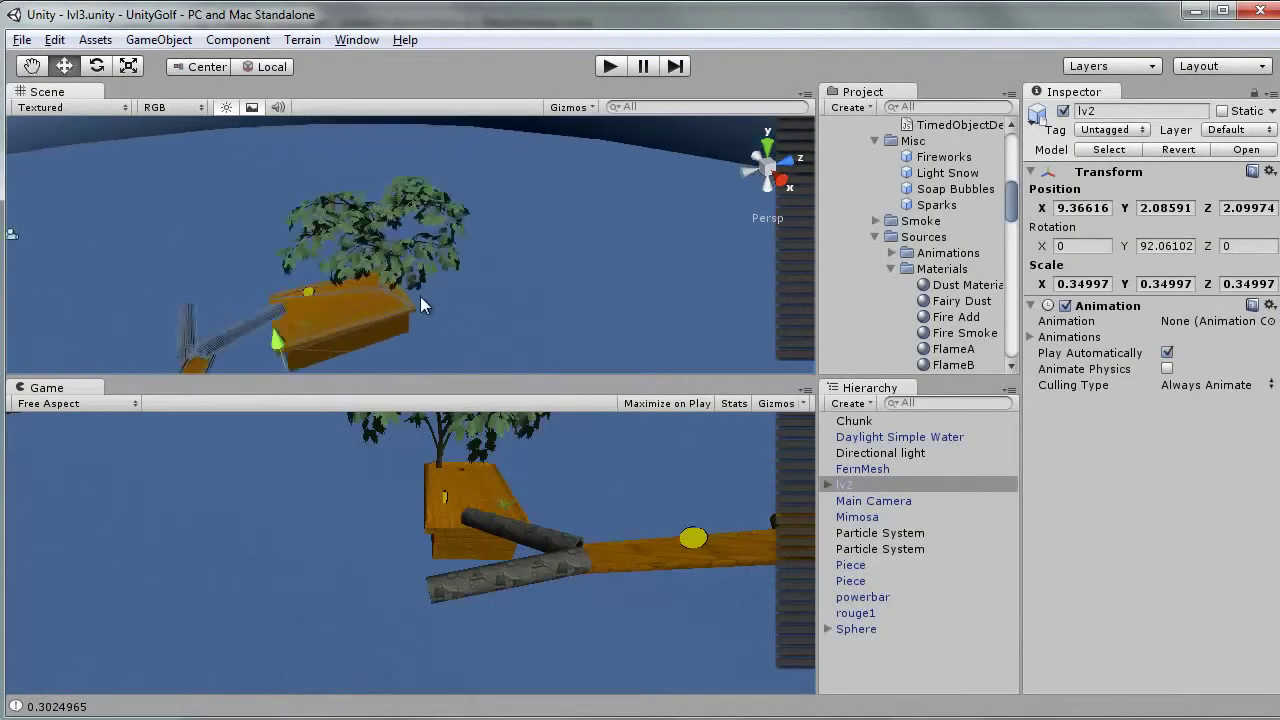
pyautogui.scroll(5, 420, 296)
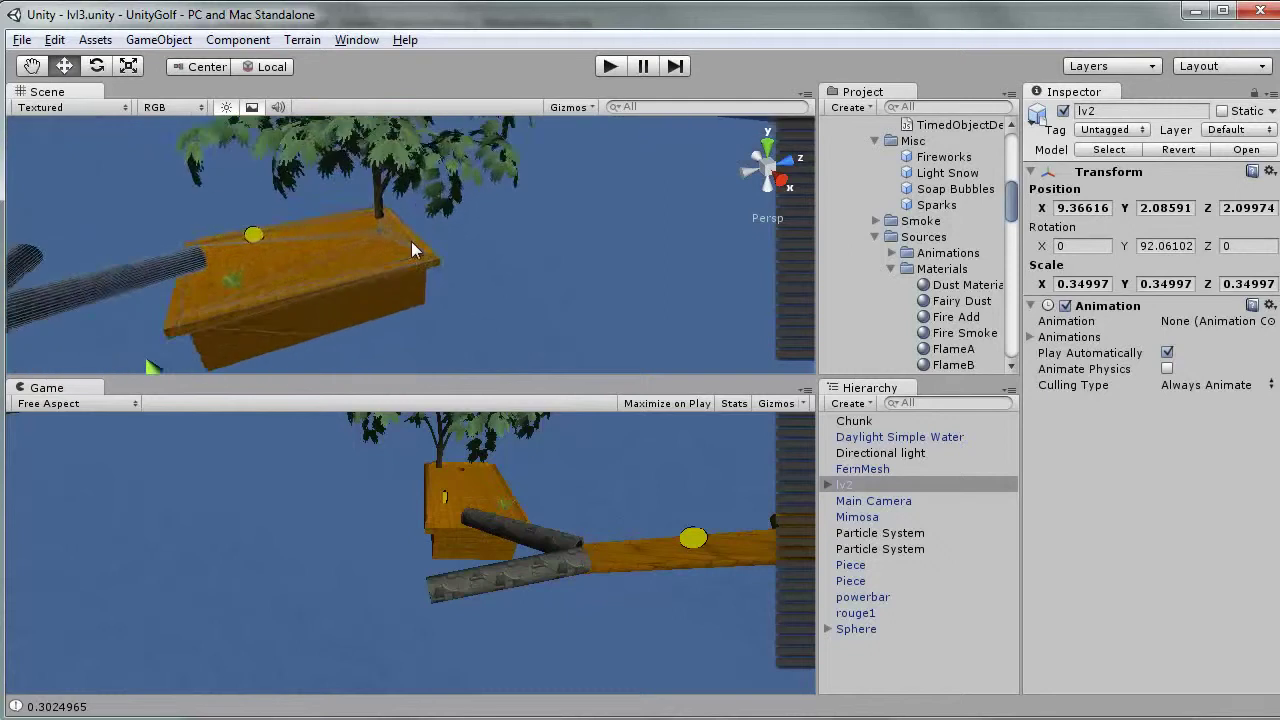
pyautogui.scroll(2, 411, 241)
pyautogui.scroll(2, 390, 217)
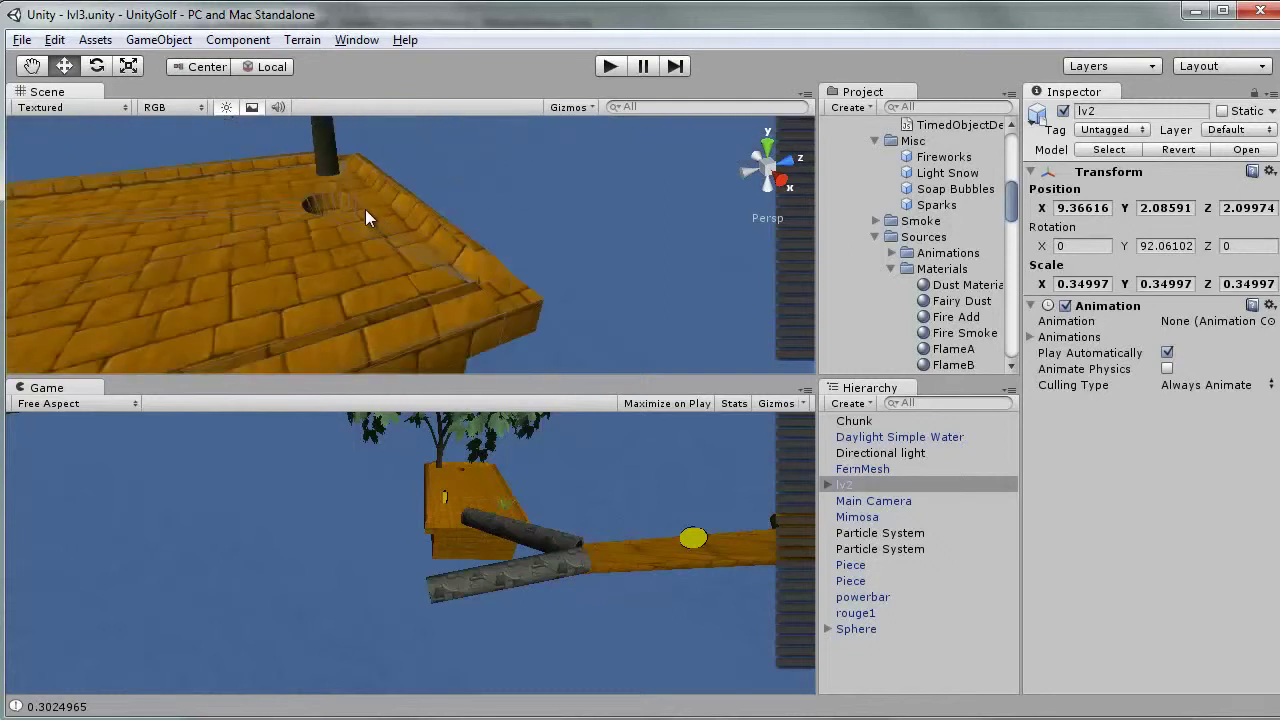
pyautogui.scroll(2, 365, 209)
pyautogui.scroll(1, 456, 298)
pyautogui.moveTo(434, 254); pyautogui.dragTo(450, 316, button='right')
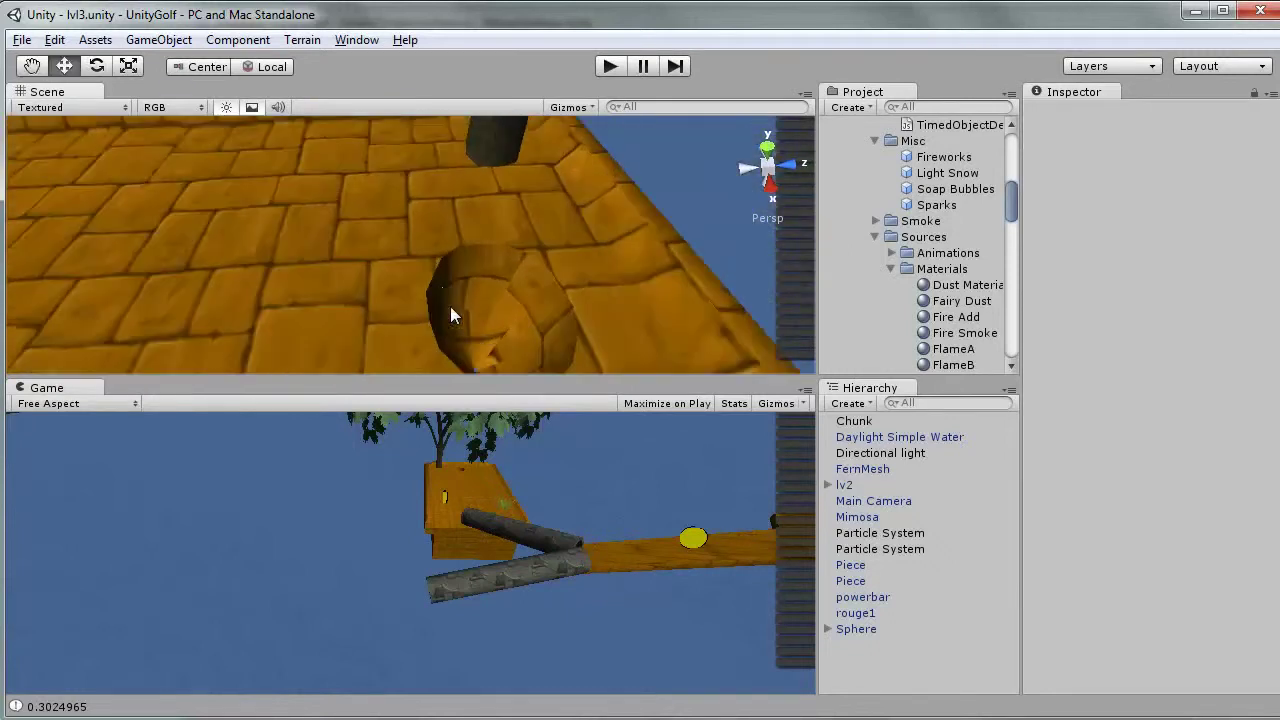
pyautogui.moveTo(450, 316); pyautogui.dragTo(574, 221, button='right')
pyautogui.press('Down')
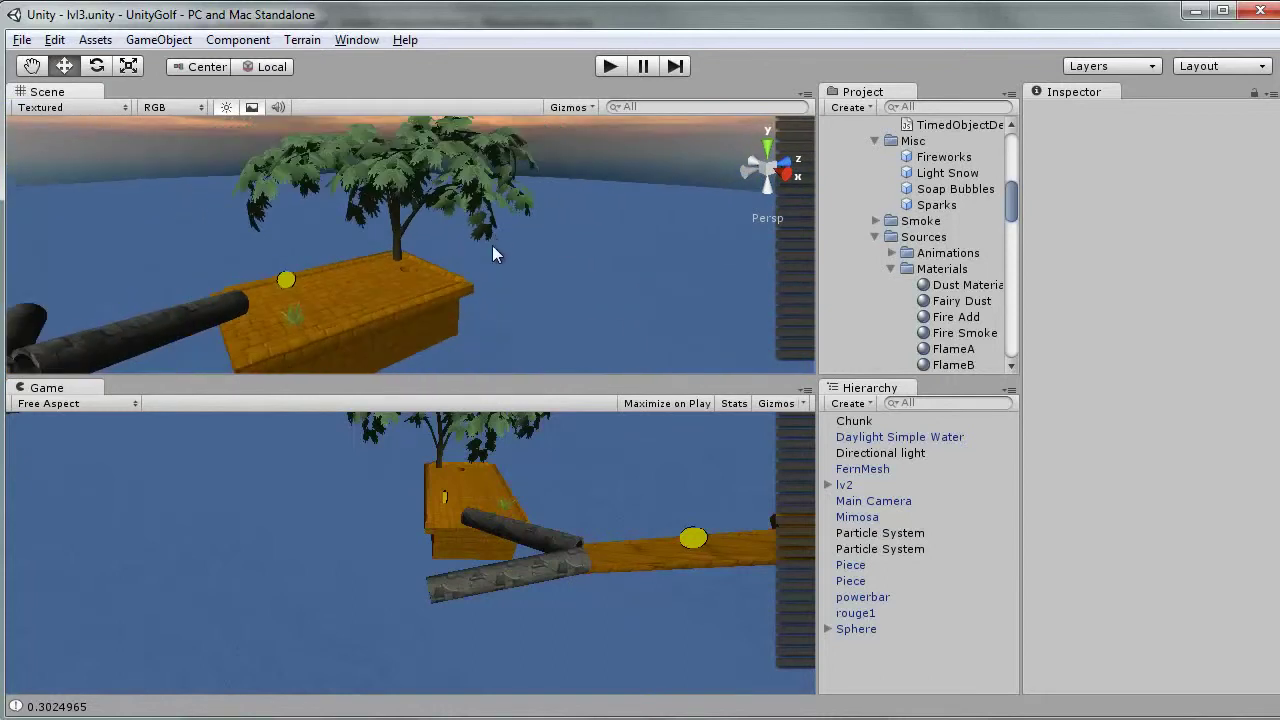
pyautogui.moveTo(432, 285)
pyautogui.mouseDown(button='right')
pyautogui.moveTo(401, 288)
pyautogui.moveTo(489, 238)
pyautogui.mouseUp(button='right')
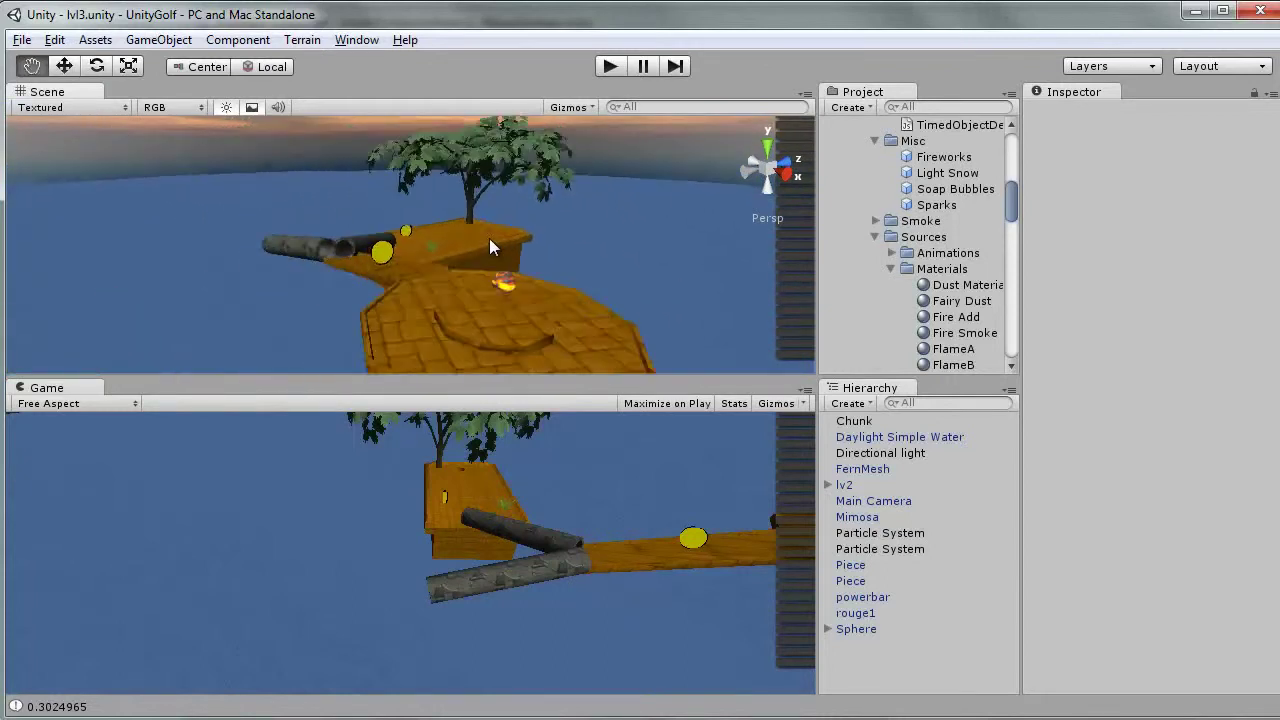
pyautogui.press('Up')
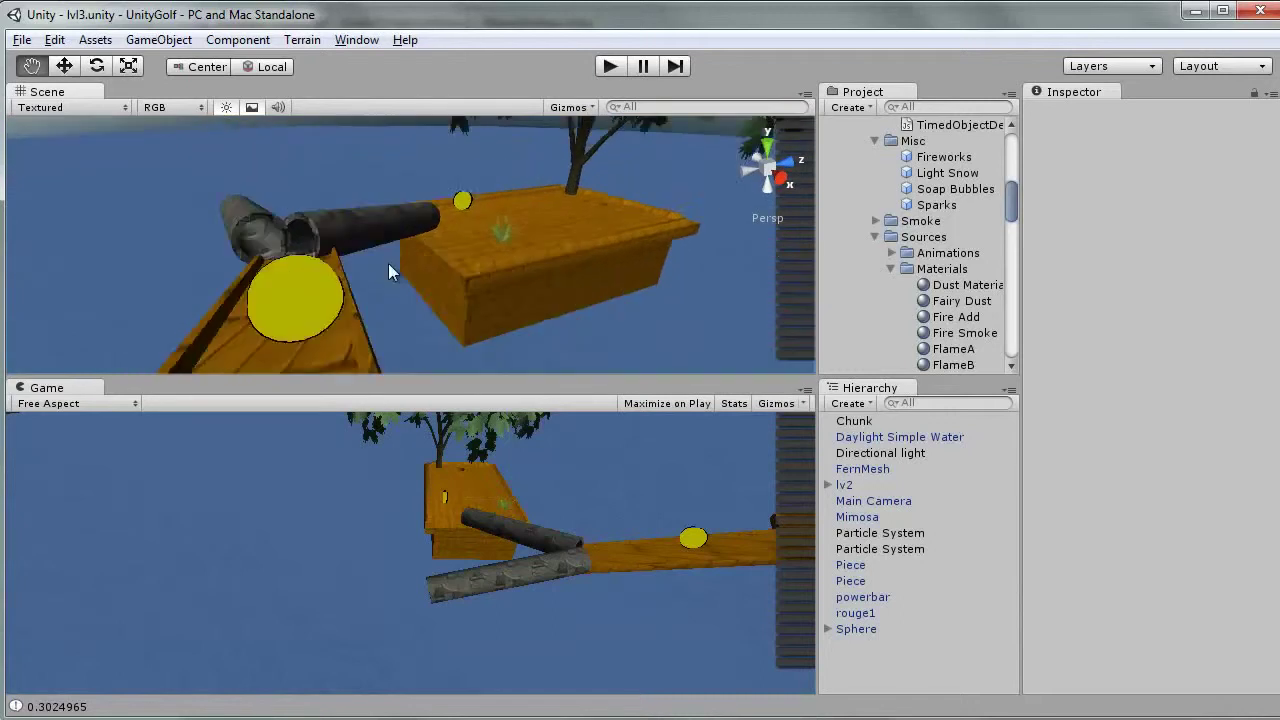
pyautogui.moveTo(388, 263); pyautogui.dragTo(450, 262, button='right')
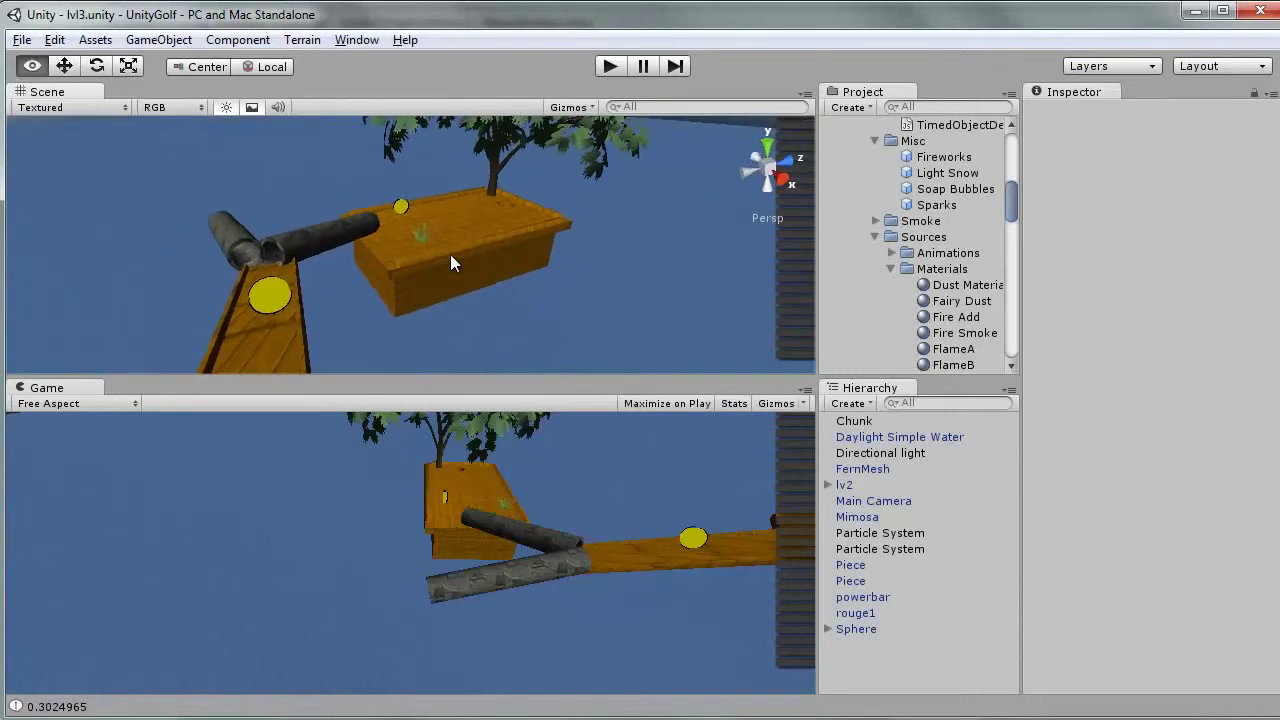
pyautogui.moveTo(451, 263)
pyautogui.keyDown('alt'); pyautogui.mouseDown()
pyautogui.moveTo(395, 178)
pyautogui.moveTo(388, 334)
pyautogui.mouseUp(); pyautogui.keyUp('alt')
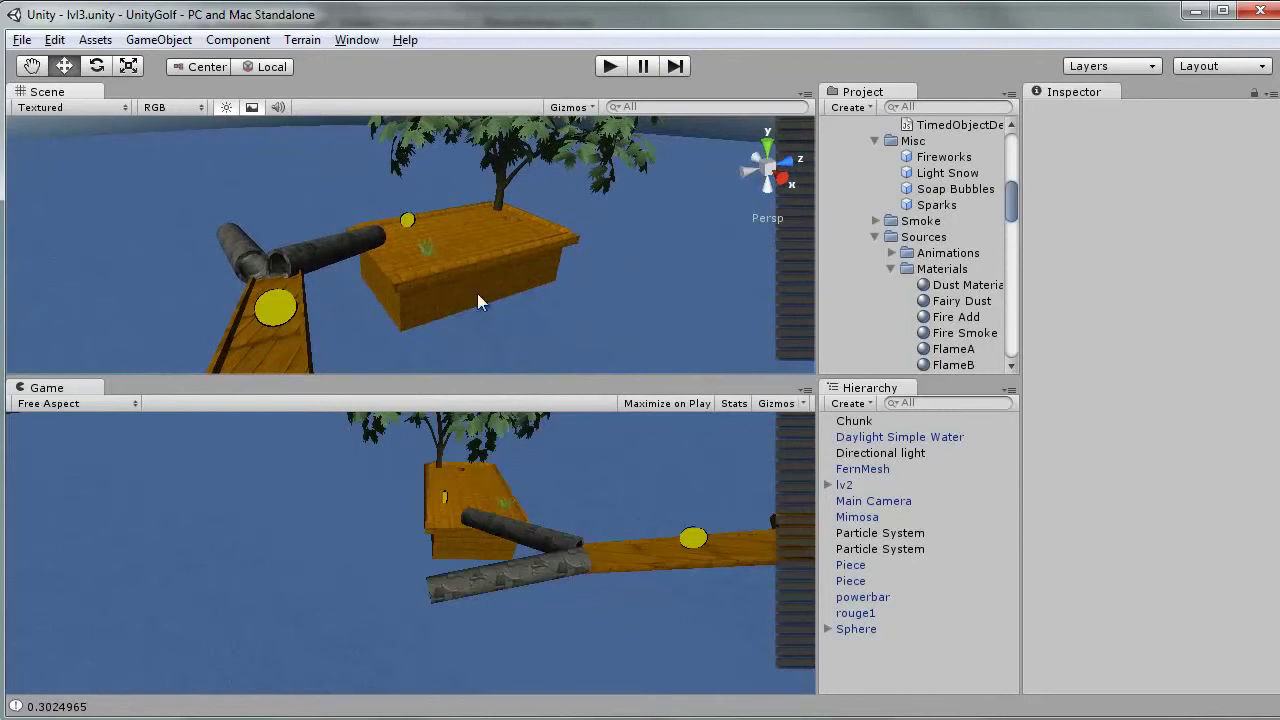
pyautogui.click(283, 316)
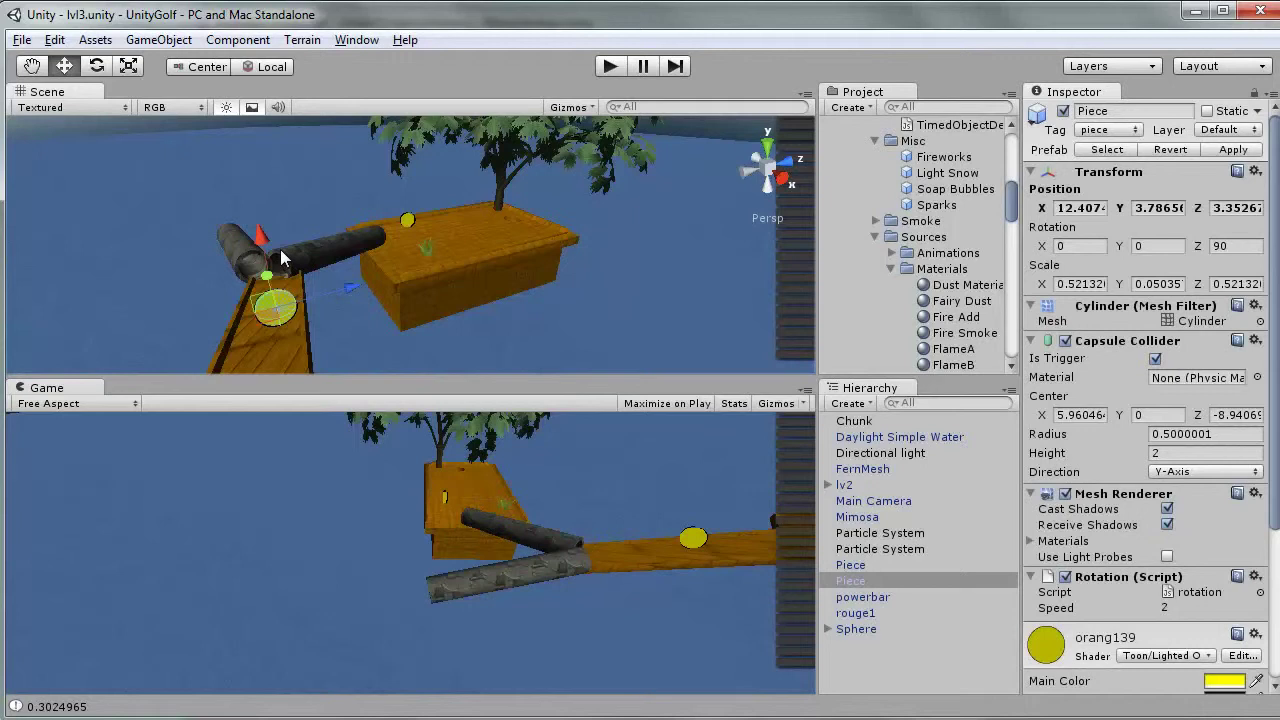
pyautogui.moveTo(276, 292)
pyautogui.keyDown('alt'); pyautogui.mouseDown()
pyautogui.moveTo(331, 257)
pyautogui.moveTo(285, 288)
pyautogui.mouseUp(); pyautogui.keyUp('alt')
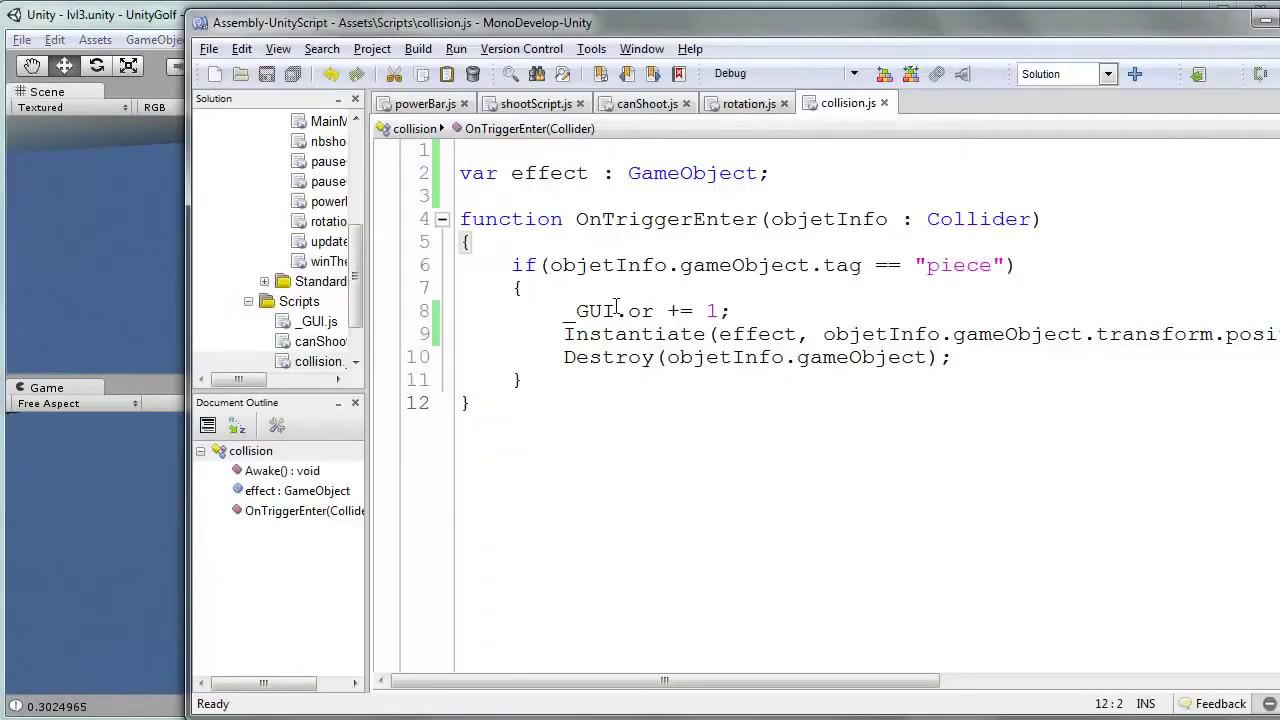
# Highlight the '_GUI.or += 1;' score line in collision.js, then return to the Unity editor
pyautogui.moveTo(566, 312); pyautogui.dragTo(735, 313)
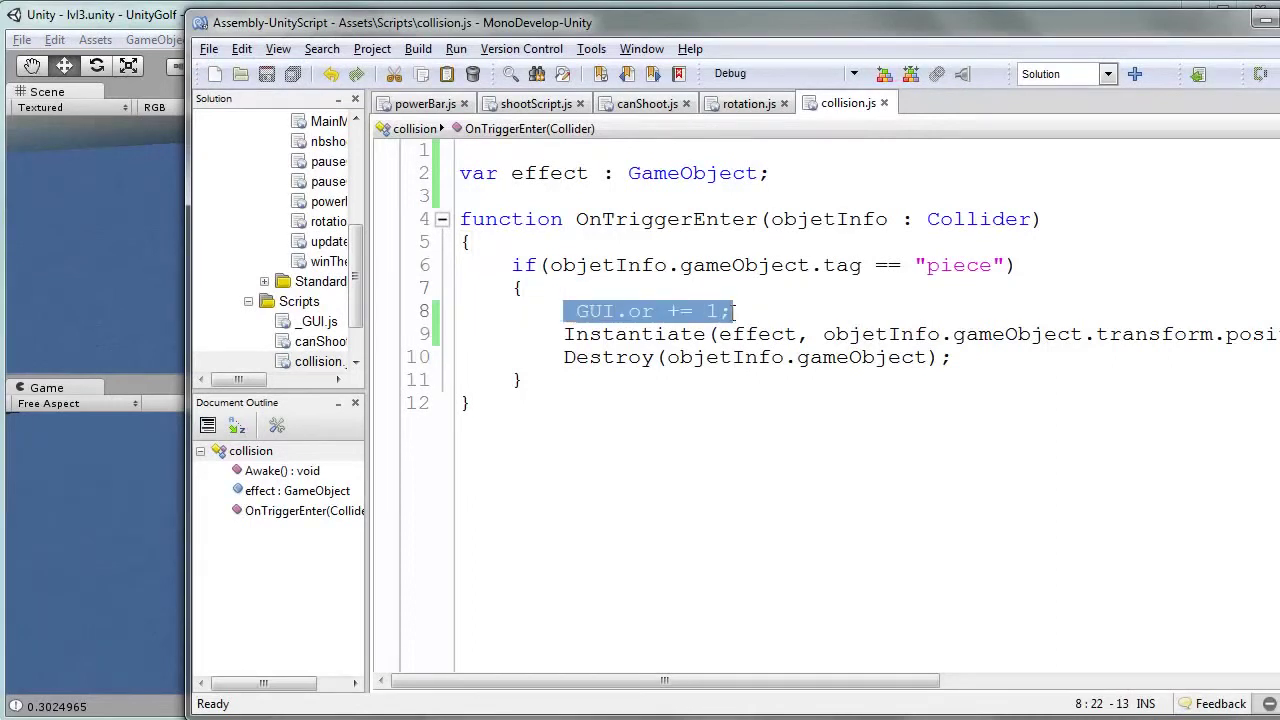
pyautogui.click(152, 20)
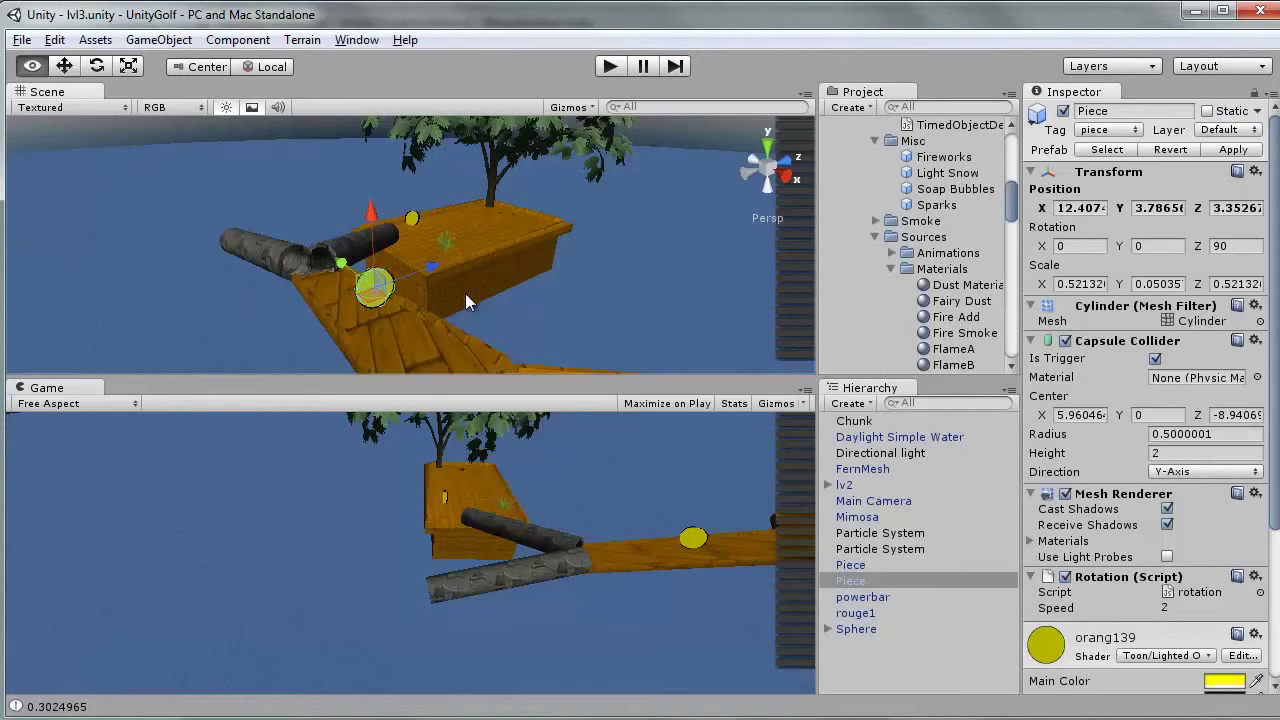
# Orbit around the logs and wooden platform and select the Mimosa tree on it
pyautogui.keyDown('alt'); pyautogui.moveTo(465, 293); pyautogui.dragTo(354, 310); pyautogui.keyUp('alt')
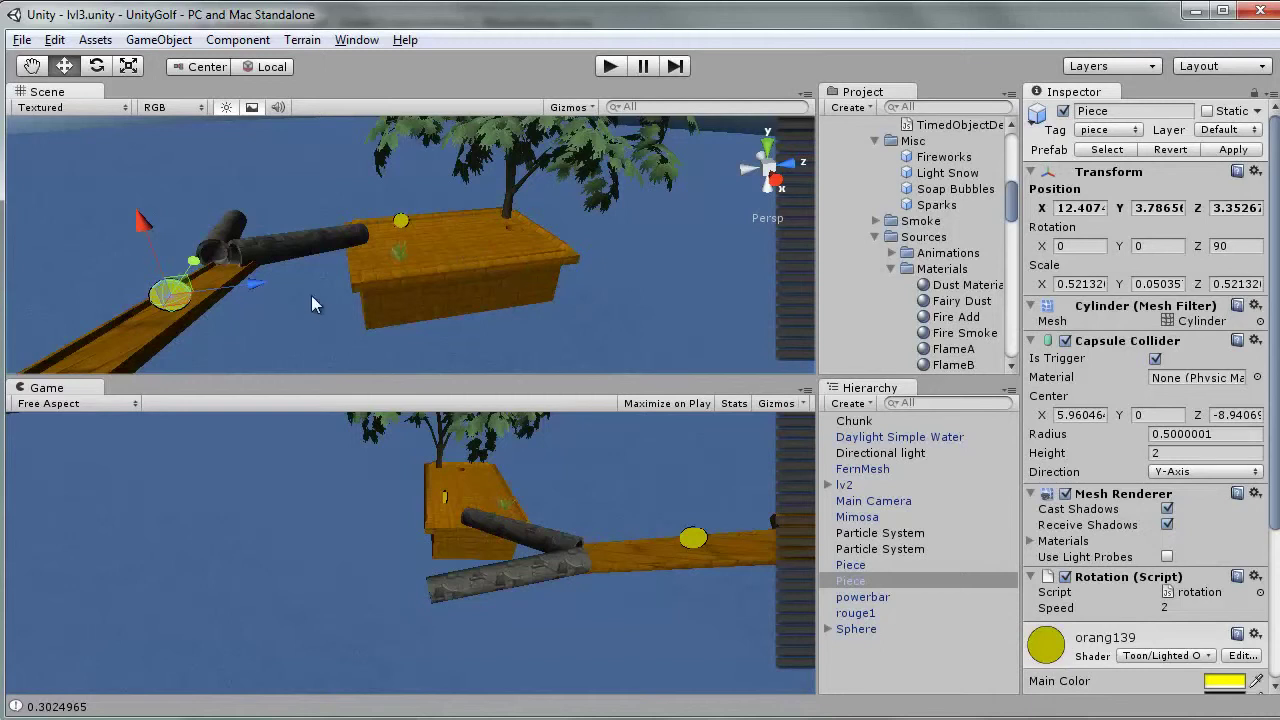
pyautogui.moveTo(343, 284)
pyautogui.keyDown('alt'); pyautogui.mouseDown()
pyautogui.moveTo(420, 216)
pyautogui.moveTo(410, 201)
pyautogui.moveTo(383, 238)
pyautogui.moveTo(450, 208)
pyautogui.moveTo(427, 250)
pyautogui.moveTo(372, 275)
pyautogui.moveTo(378, 252)
pyautogui.moveTo(433, 235)
pyautogui.moveTo(320, 286)
pyautogui.moveTo(452, 242)
pyautogui.mouseUp(); pyautogui.keyUp('alt')
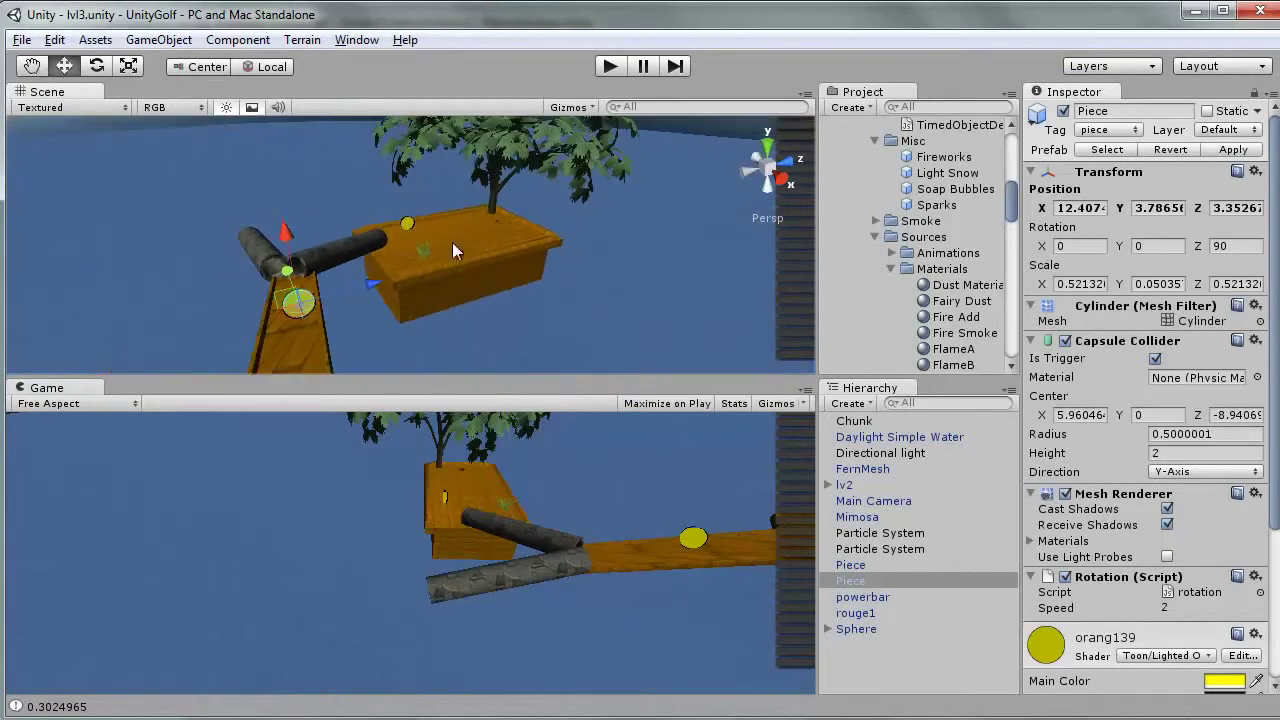
pyautogui.click(483, 173)
# Delete the Mimosa tree and expand the project's Terrain Assets folder
pyautogui.press('Delete')
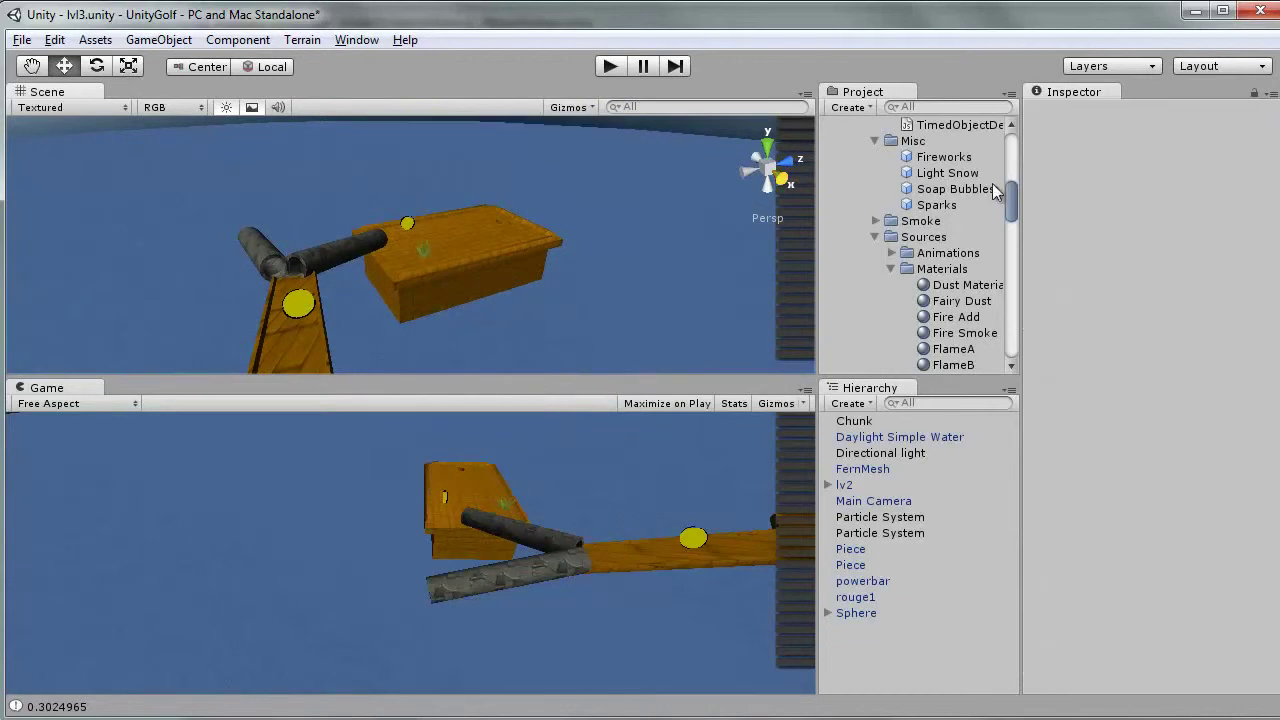
pyautogui.moveTo(1012, 204); pyautogui.dragTo(1012, 182)
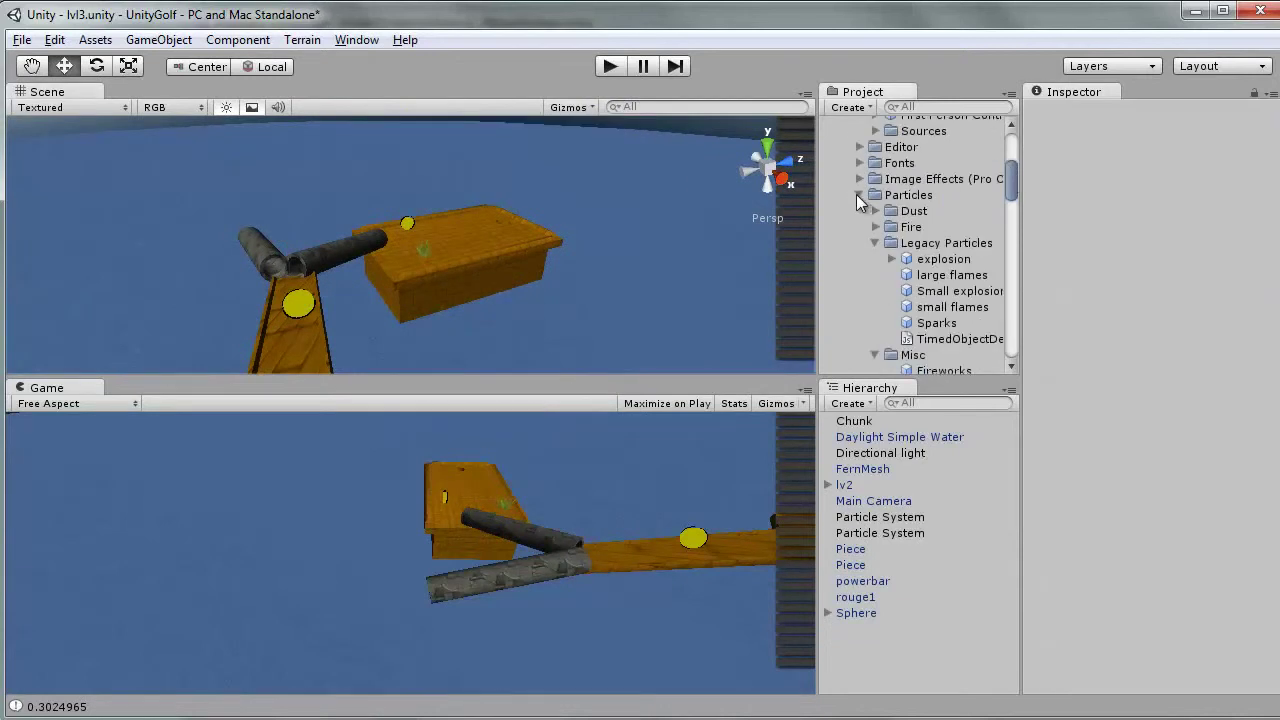
pyautogui.click(859, 195)
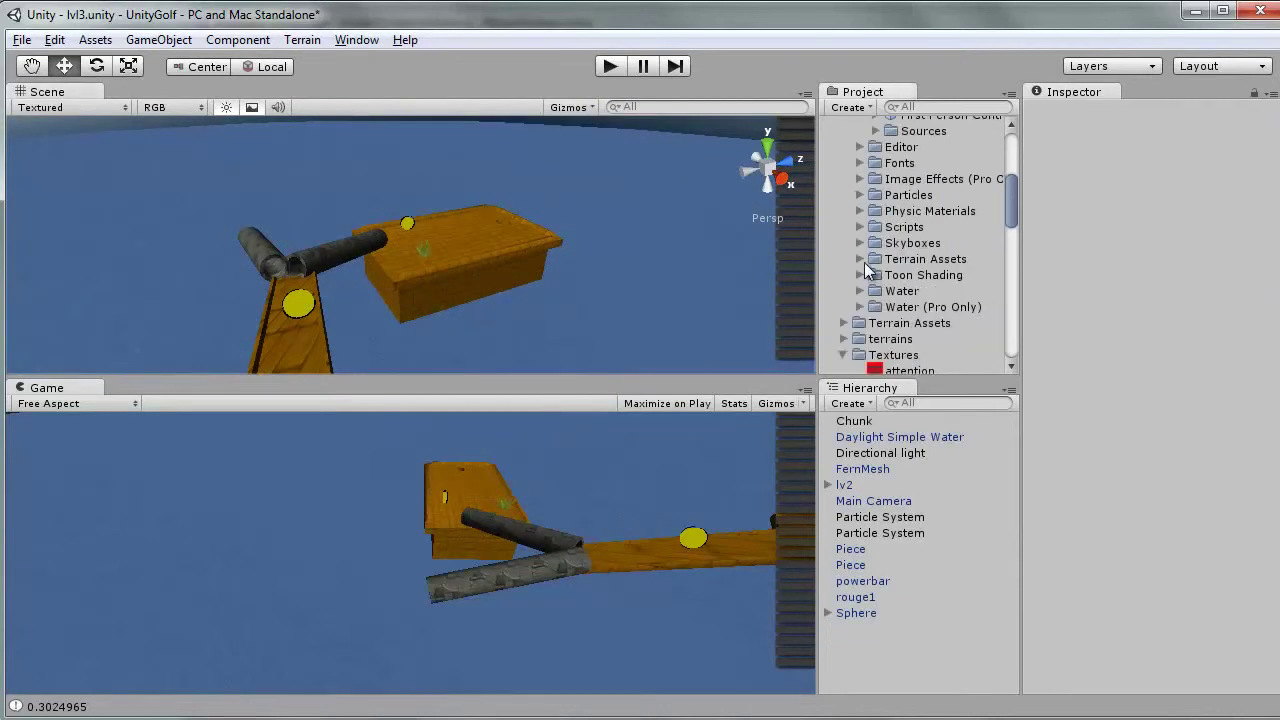
pyautogui.click(860, 259)
pyautogui.scroll(-4, 900, 302)
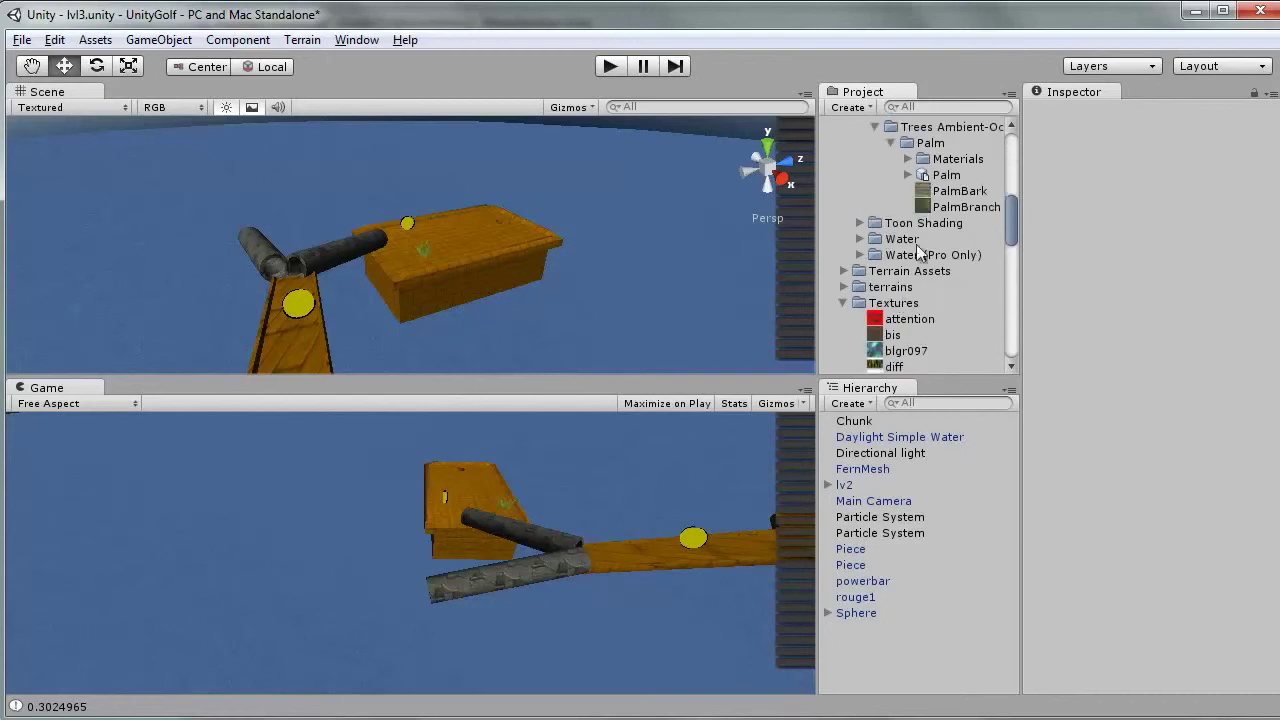
pyautogui.scroll(4, 869, 262)
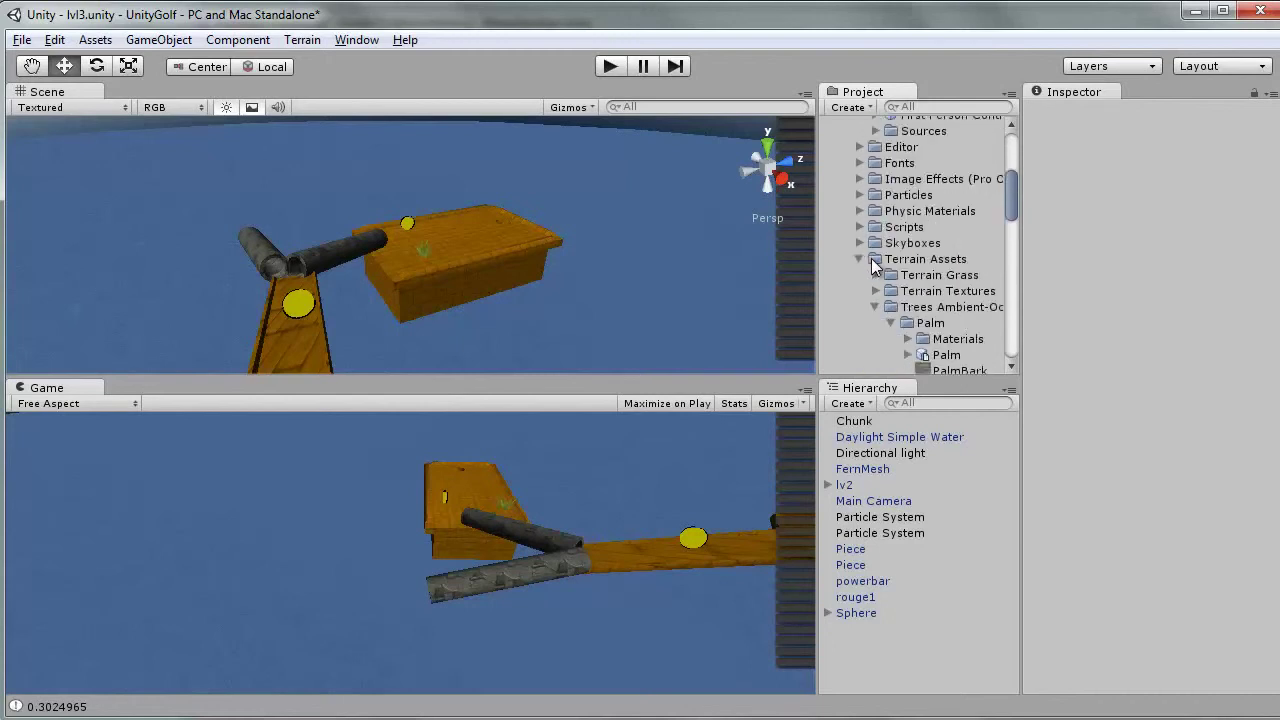
pyautogui.scroll(5, 872, 250)
pyautogui.scroll(1, 875, 240)
pyautogui.click(844, 142)
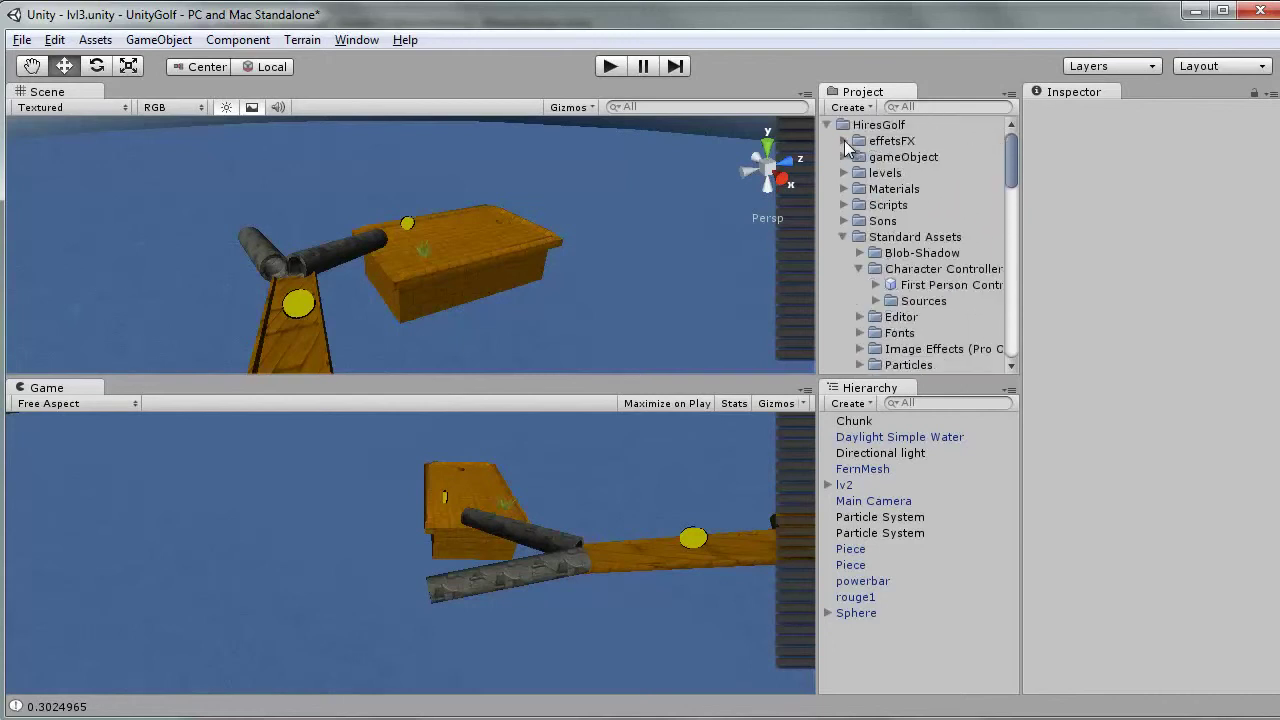
pyautogui.click(841, 237)
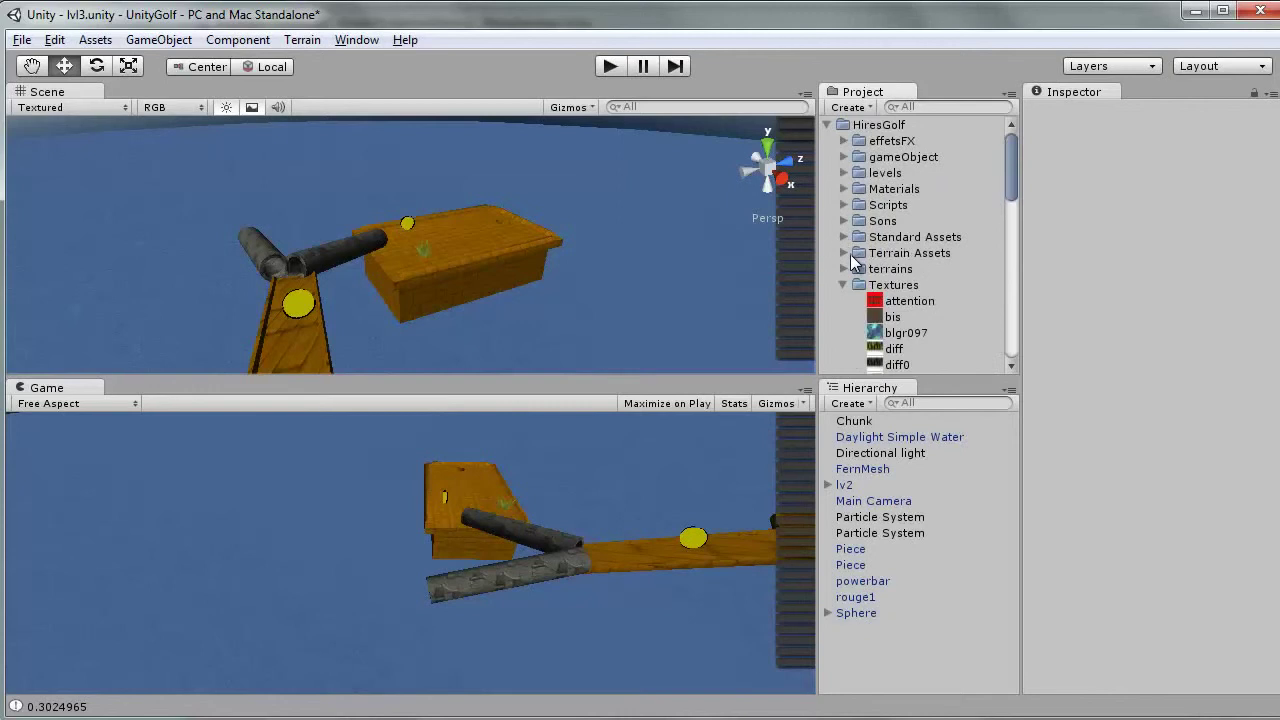
pyautogui.click(843, 253)
# Drag ScotsPineTypeB from Trees Ambient-Occlusion onto the wooden box
pyautogui.scroll(-1, 858, 262)
pyautogui.scroll(-4, 873, 270)
pyautogui.scroll(-3, 915, 285)
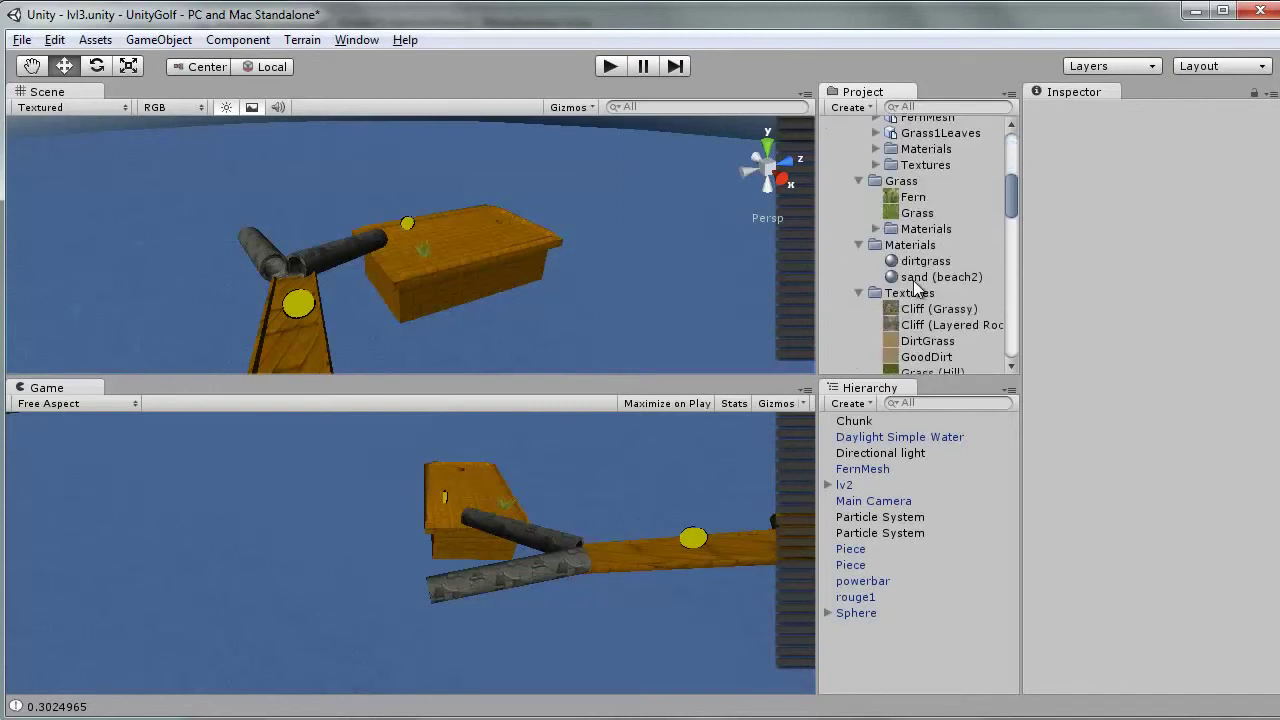
pyautogui.scroll(-3, 918, 295)
pyautogui.scroll(-3, 929, 307)
pyautogui.scroll(-3, 946, 305)
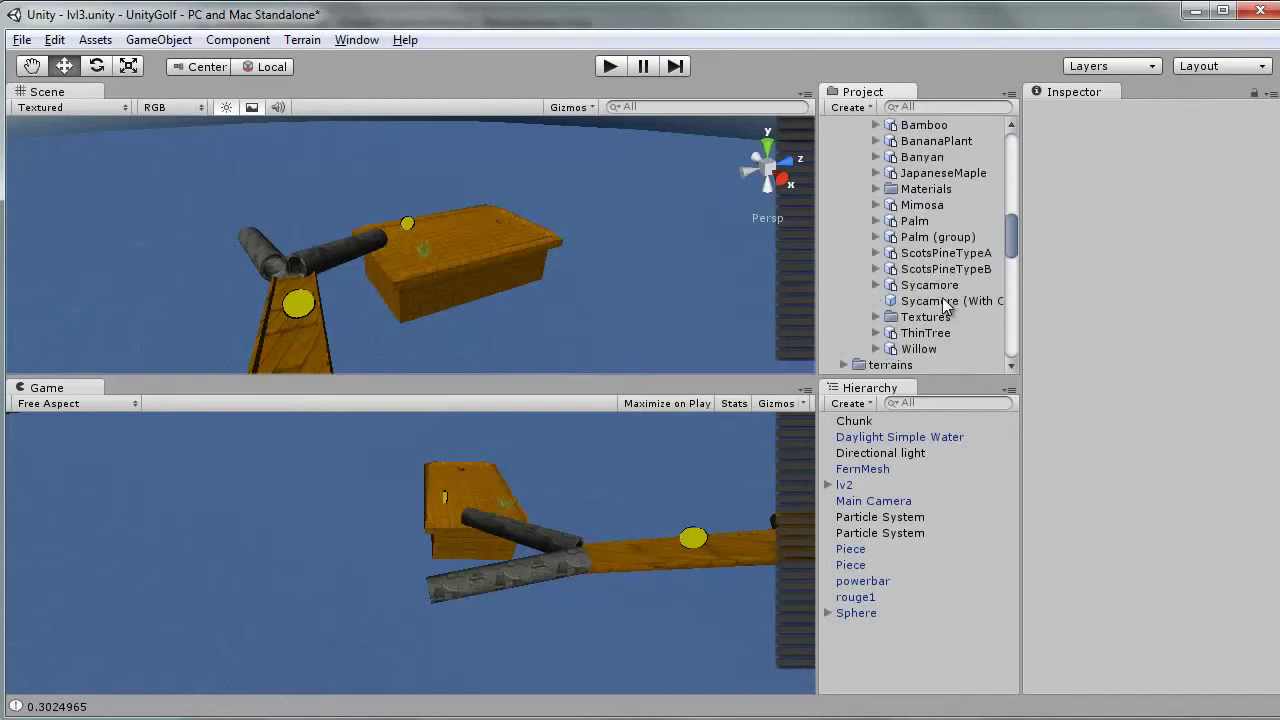
pyautogui.moveTo(940, 270); pyautogui.dragTo(524, 232)
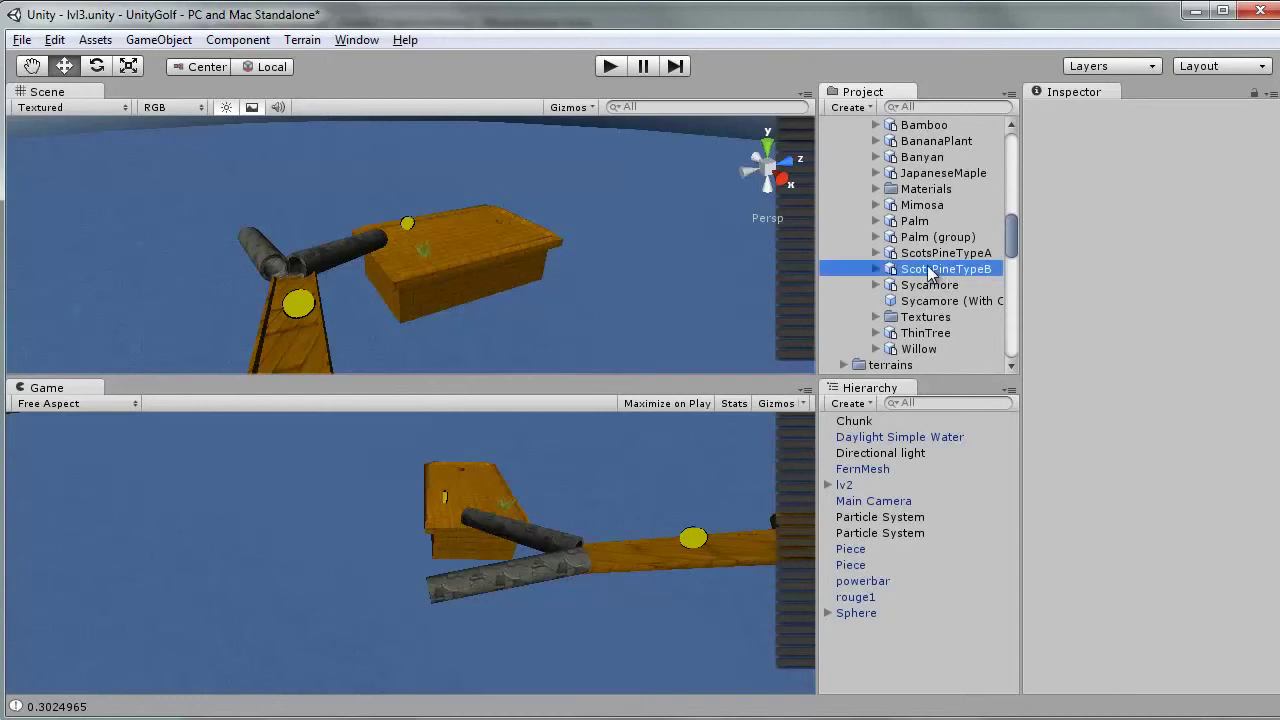
# Shrink the pine tree to about 0.31 scale with the Scale tool
pyautogui.click(128, 66)
pyautogui.press('f')
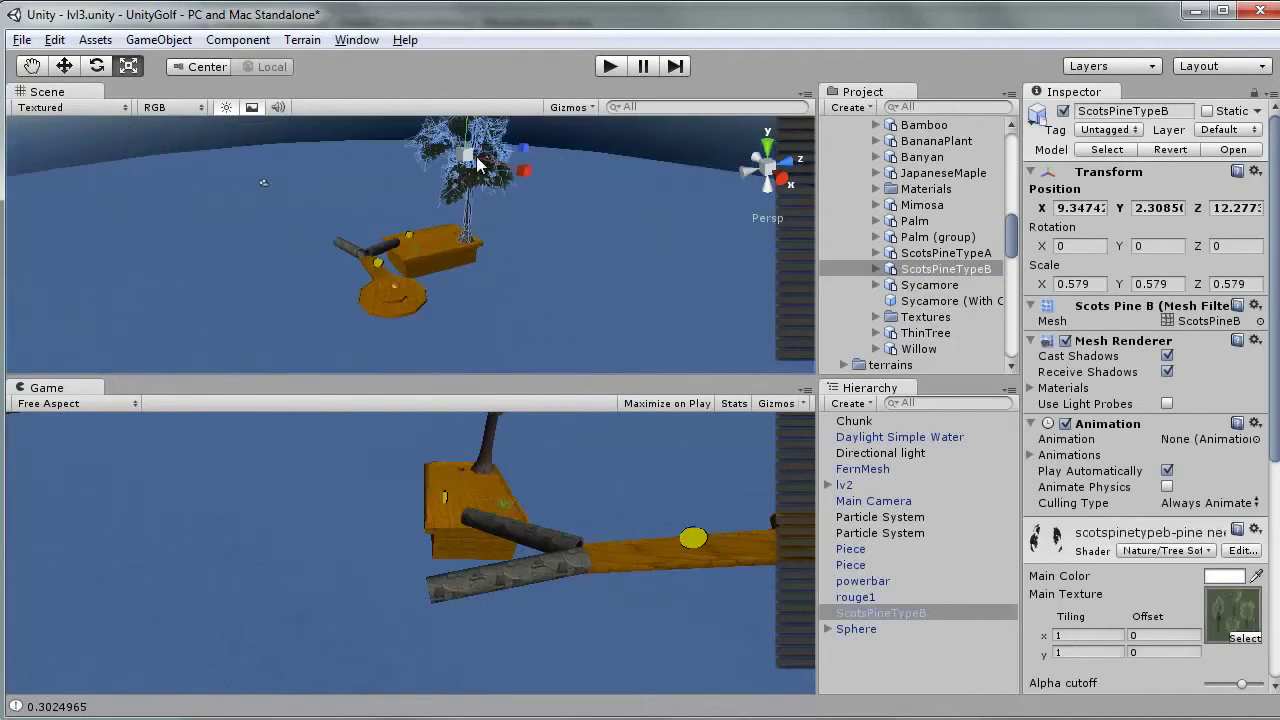
pyautogui.moveTo(476, 160)
pyautogui.mouseDown()
pyautogui.moveTo(452, 207)
pyautogui.moveTo(465, 212)
pyautogui.mouseUp()
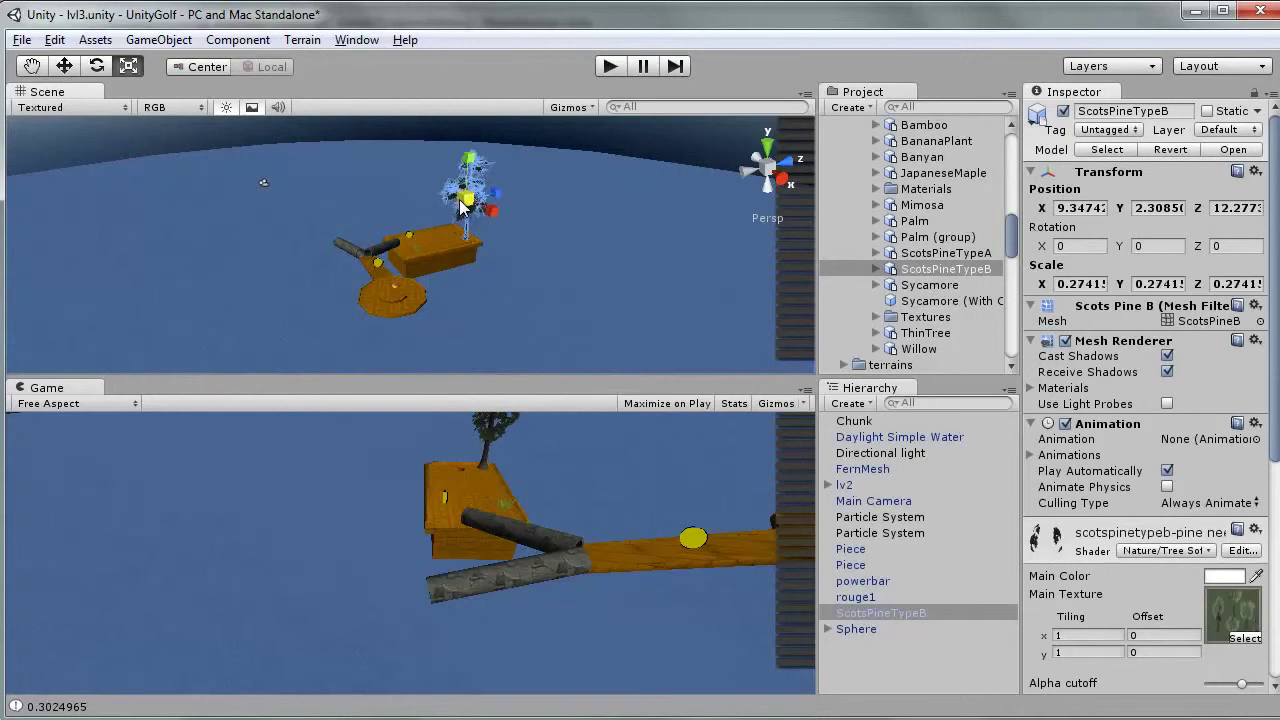
pyautogui.press('f')
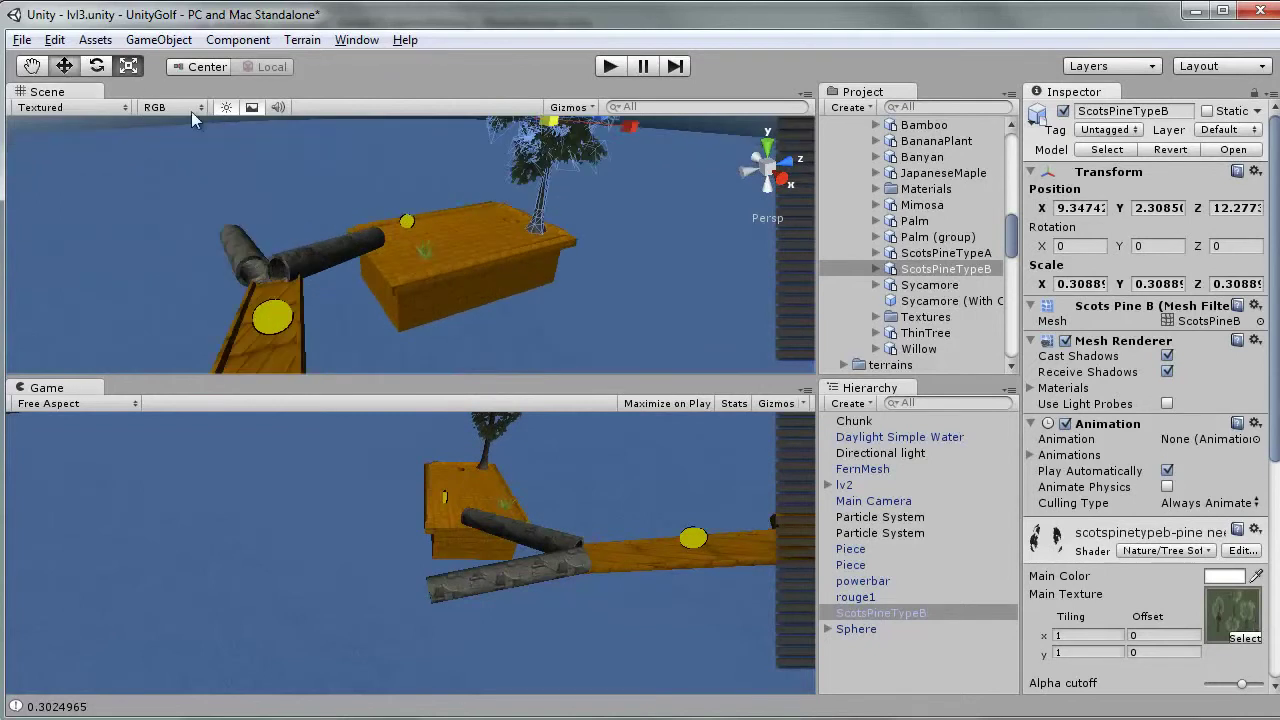
pyautogui.press('w')
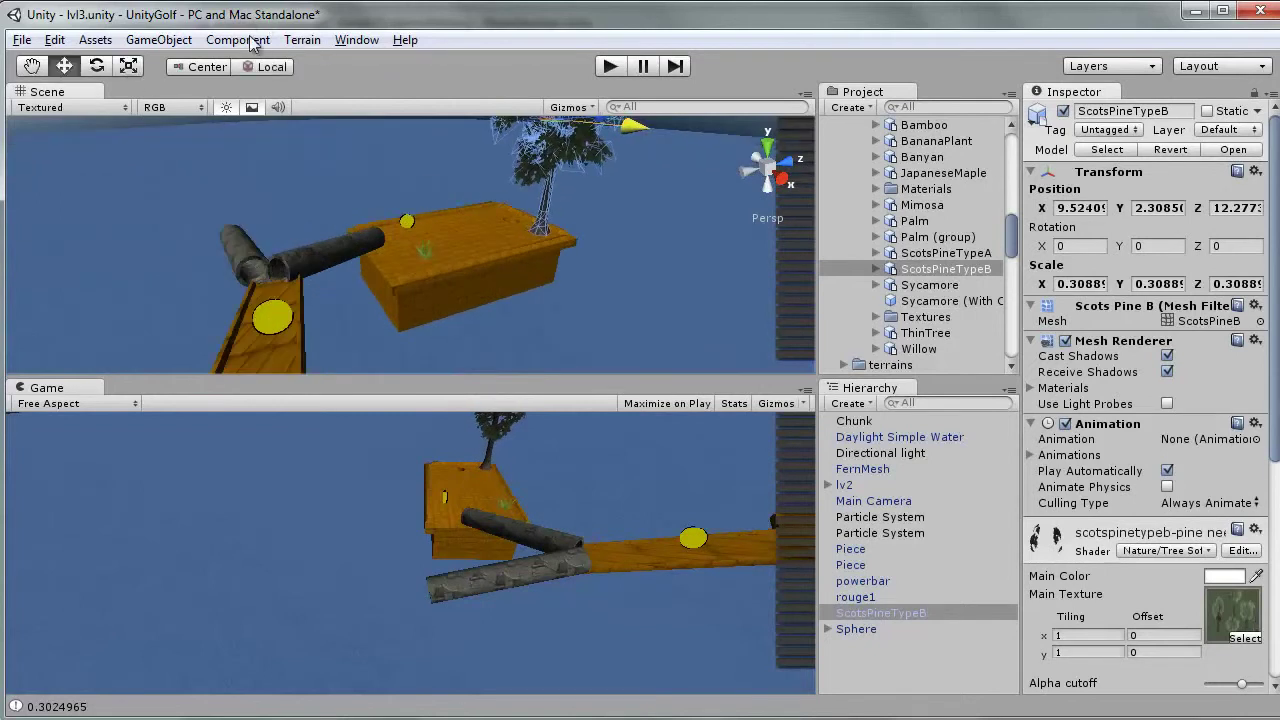
# Add a Mesh Collider using ScotsPineB to the pine tree
pyautogui.click(238, 40)
pyautogui.moveTo(287, 96)
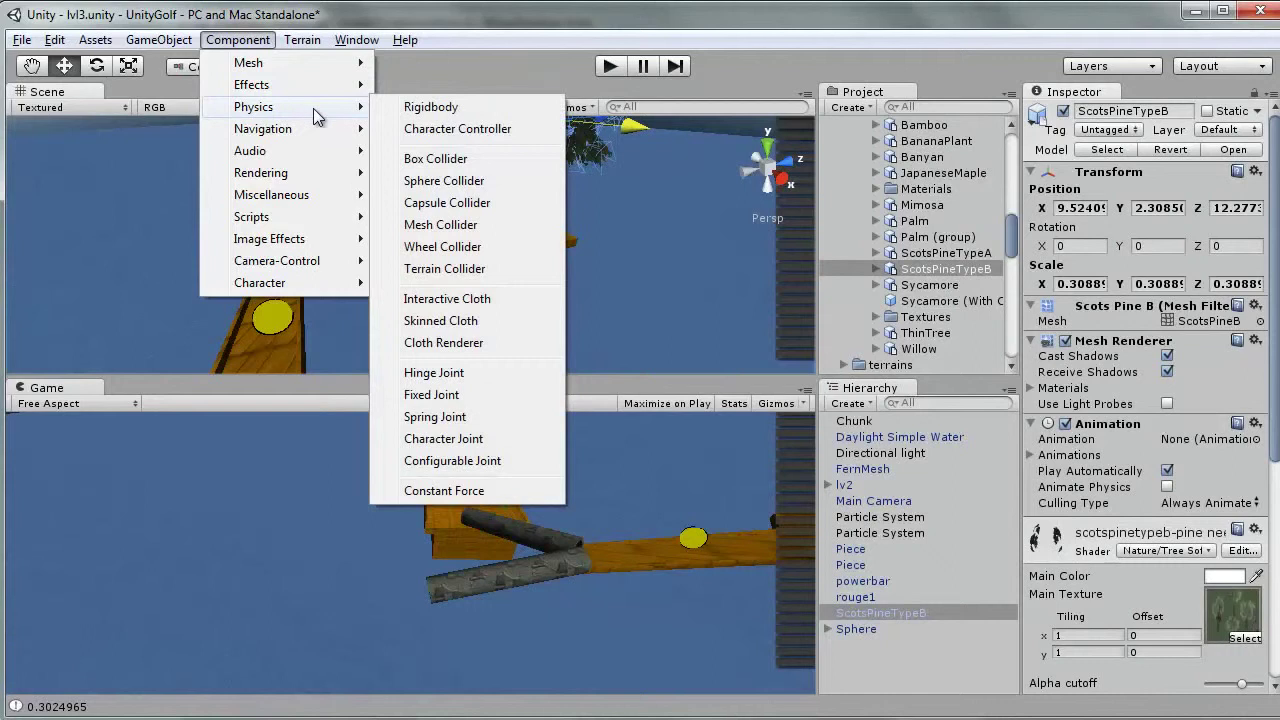
pyautogui.click(462, 230)
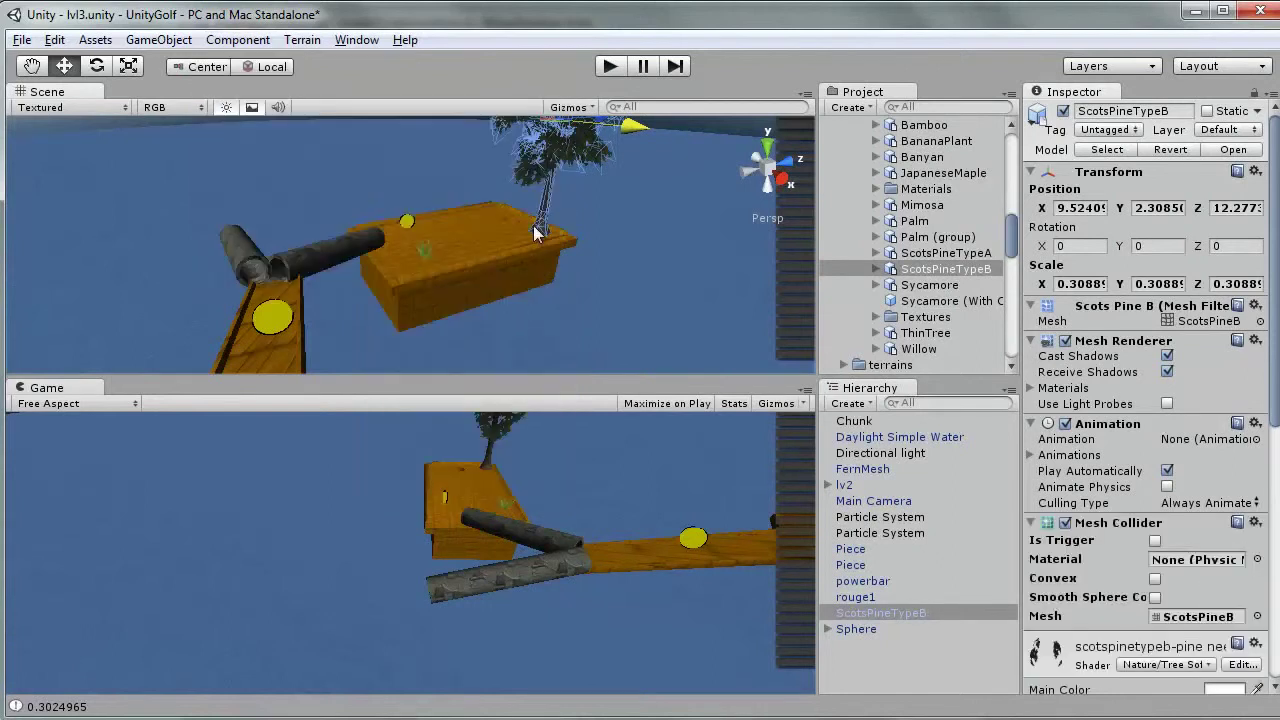
pyautogui.moveTo(534, 229)
pyautogui.keyDown('alt'); pyautogui.mouseDown()
pyautogui.moveTo(567, 203)
pyautogui.moveTo(364, 321)
pyautogui.moveTo(489, 246)
pyautogui.moveTo(600, 268)
pyautogui.mouseUp(); pyautogui.keyUp('alt')
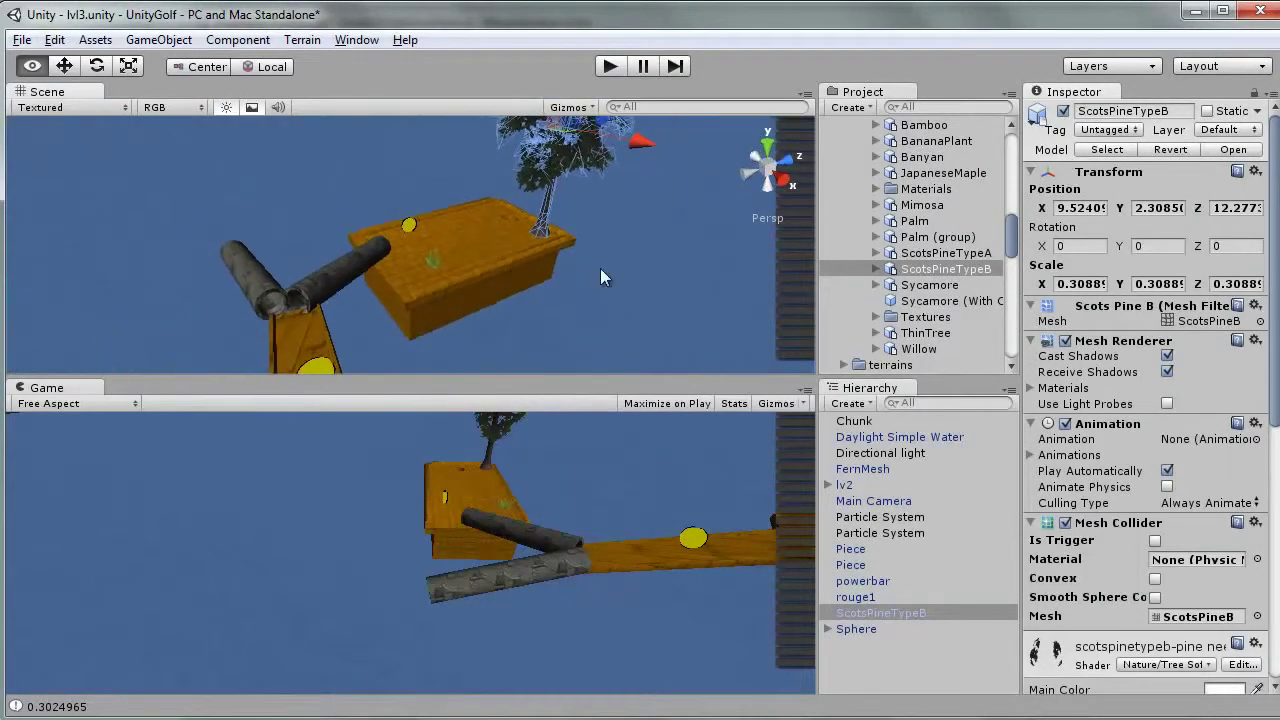
# Add the rain effect from the effetsFX rain folder into the scene
pyautogui.scroll(5, 980, 208)
pyautogui.scroll(3, 900, 215)
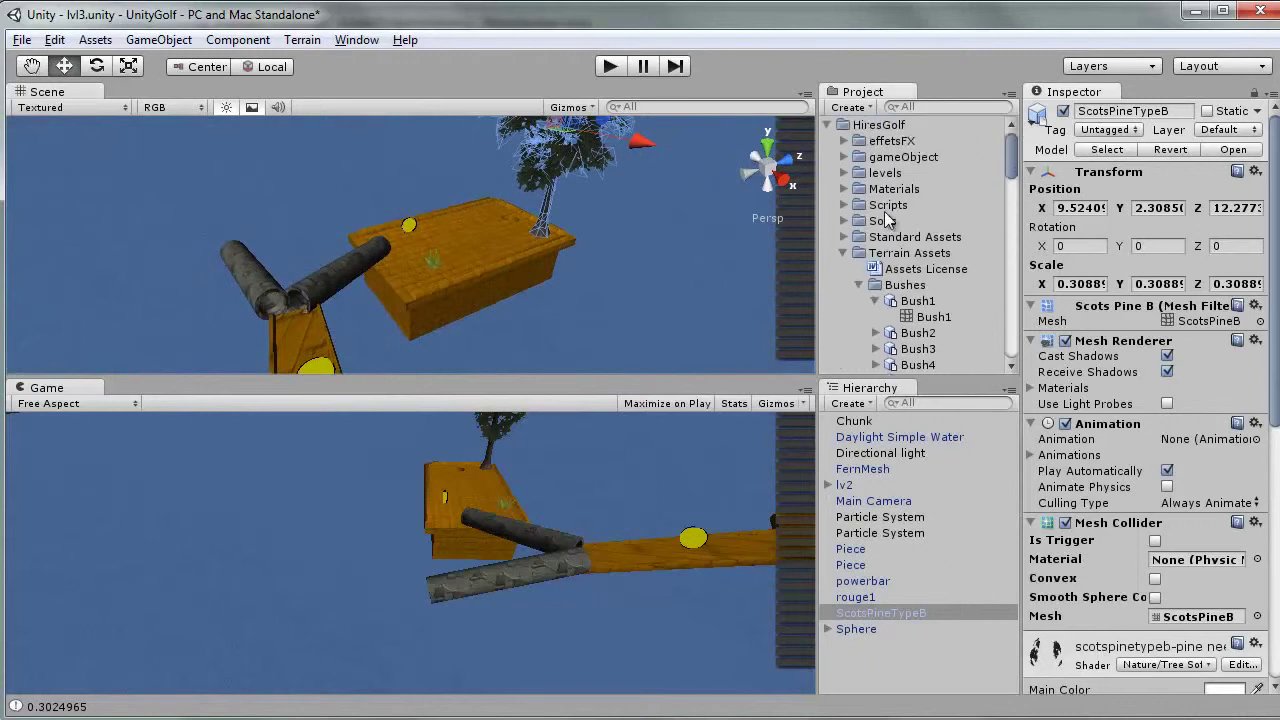
pyautogui.click(843, 254)
pyautogui.click(844, 286)
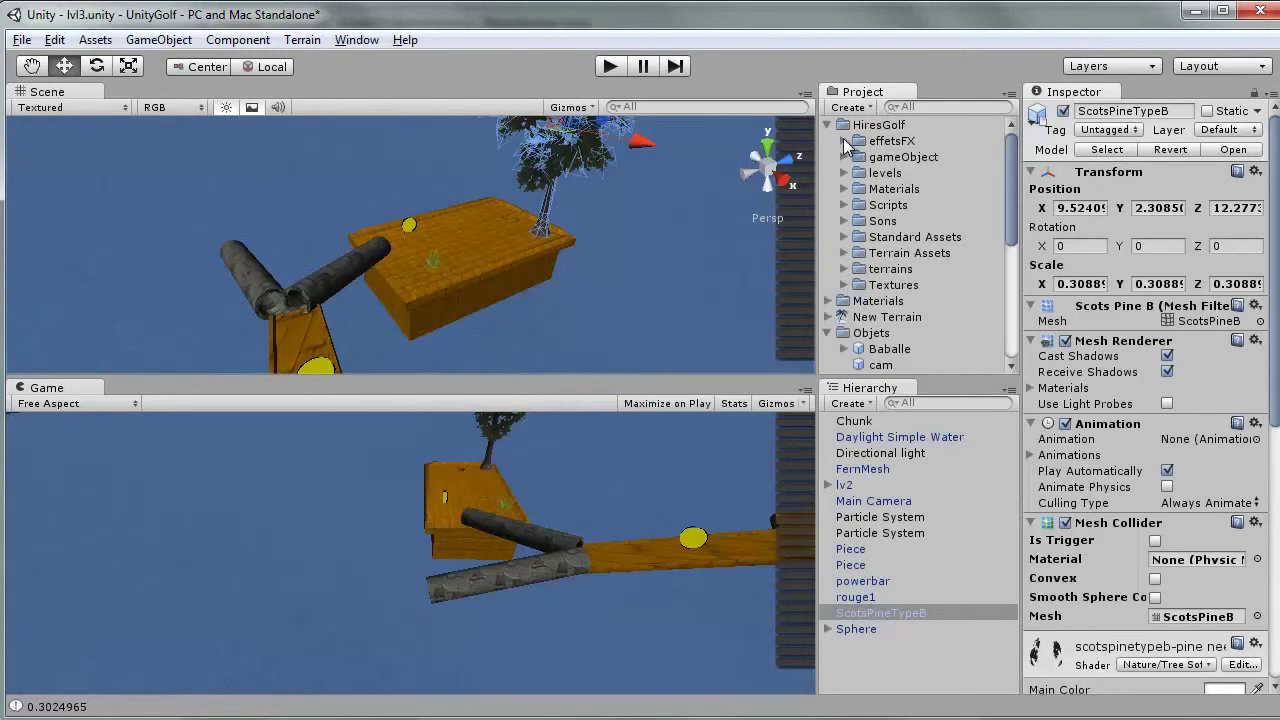
pyautogui.click(845, 142)
pyautogui.click(860, 221)
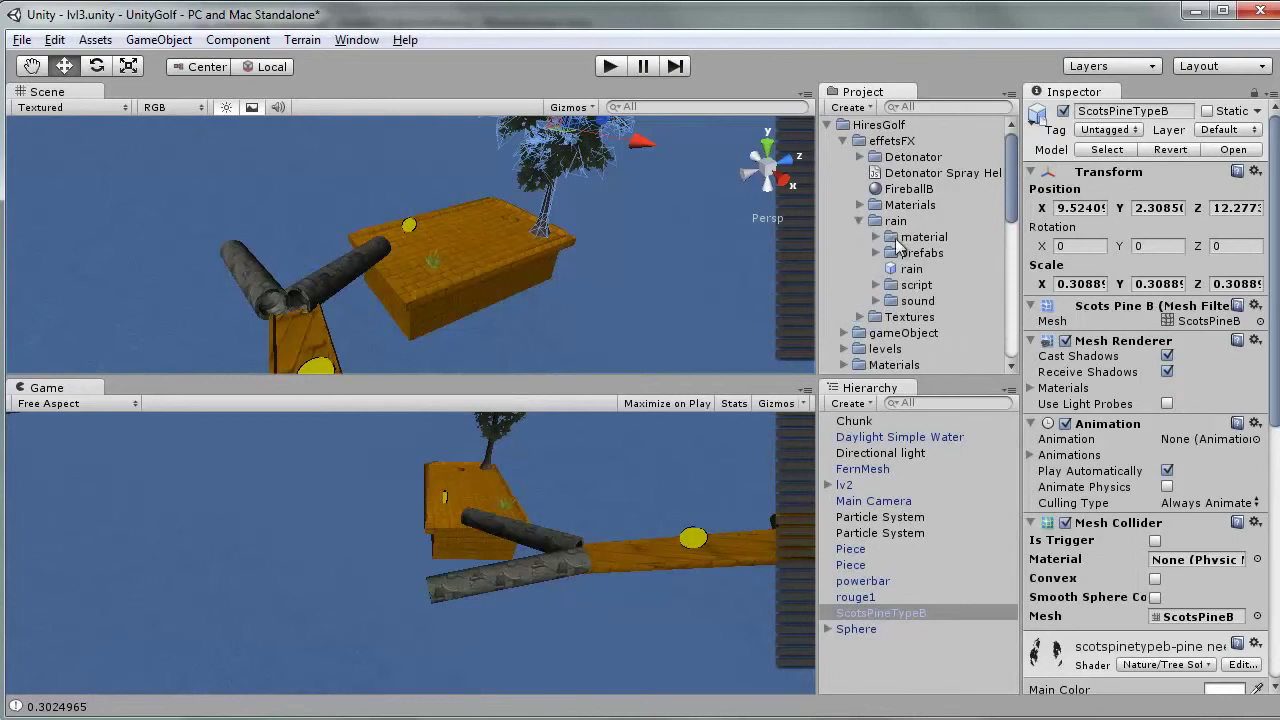
pyautogui.scroll(-3, 880, 290)
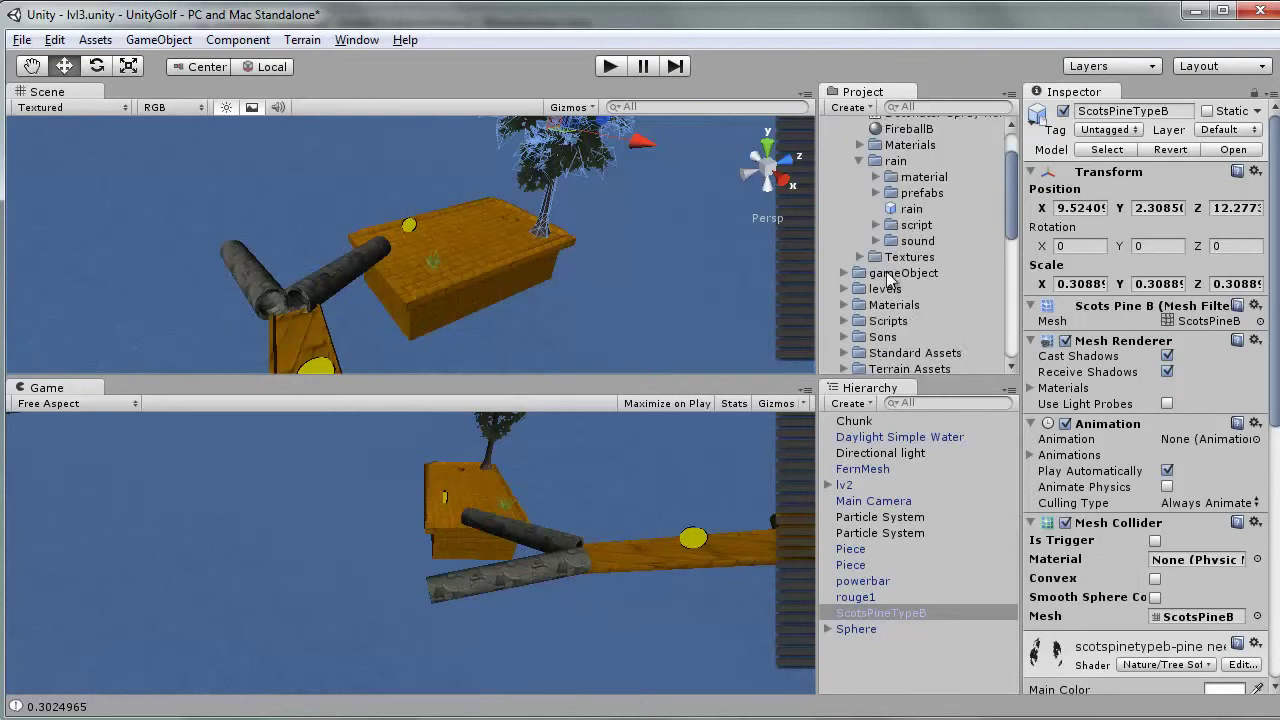
pyautogui.moveTo(893, 152); pyautogui.dragTo(360, 320)
# Raise the rain emitter to about 14.9 height and shift it over the tree box
pyautogui.click(759, 152)
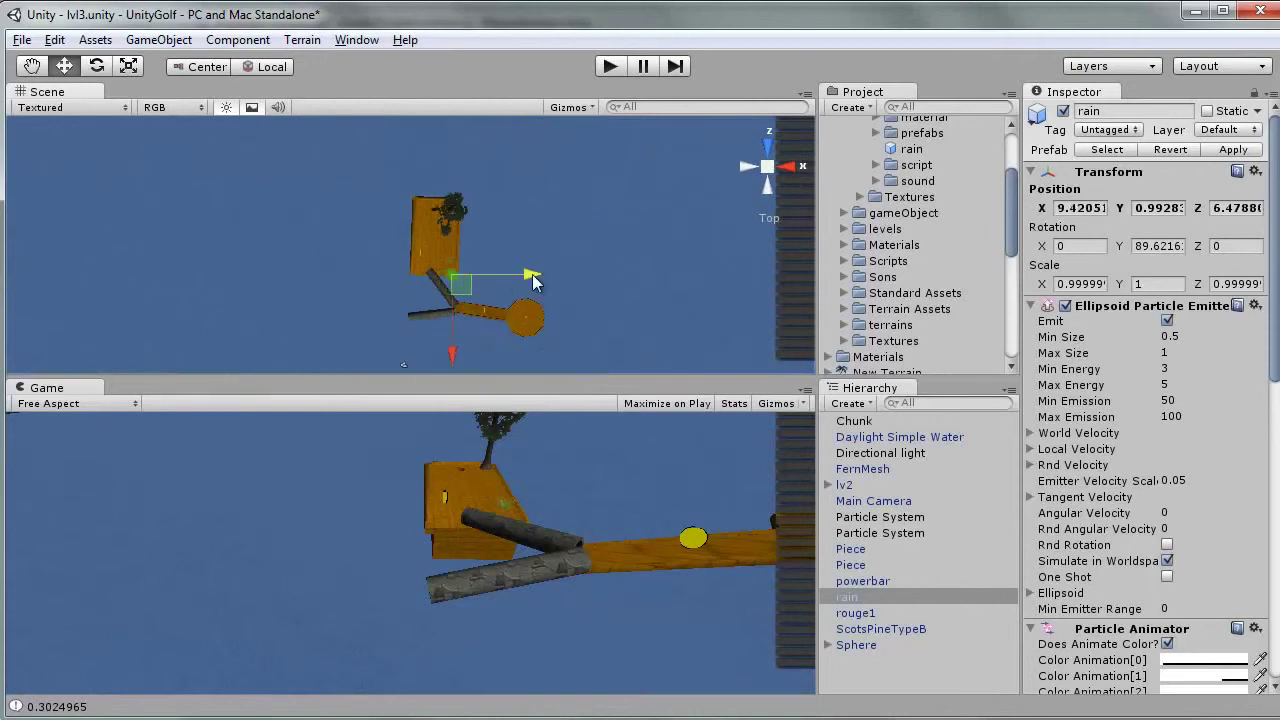
pyautogui.click(787, 176)
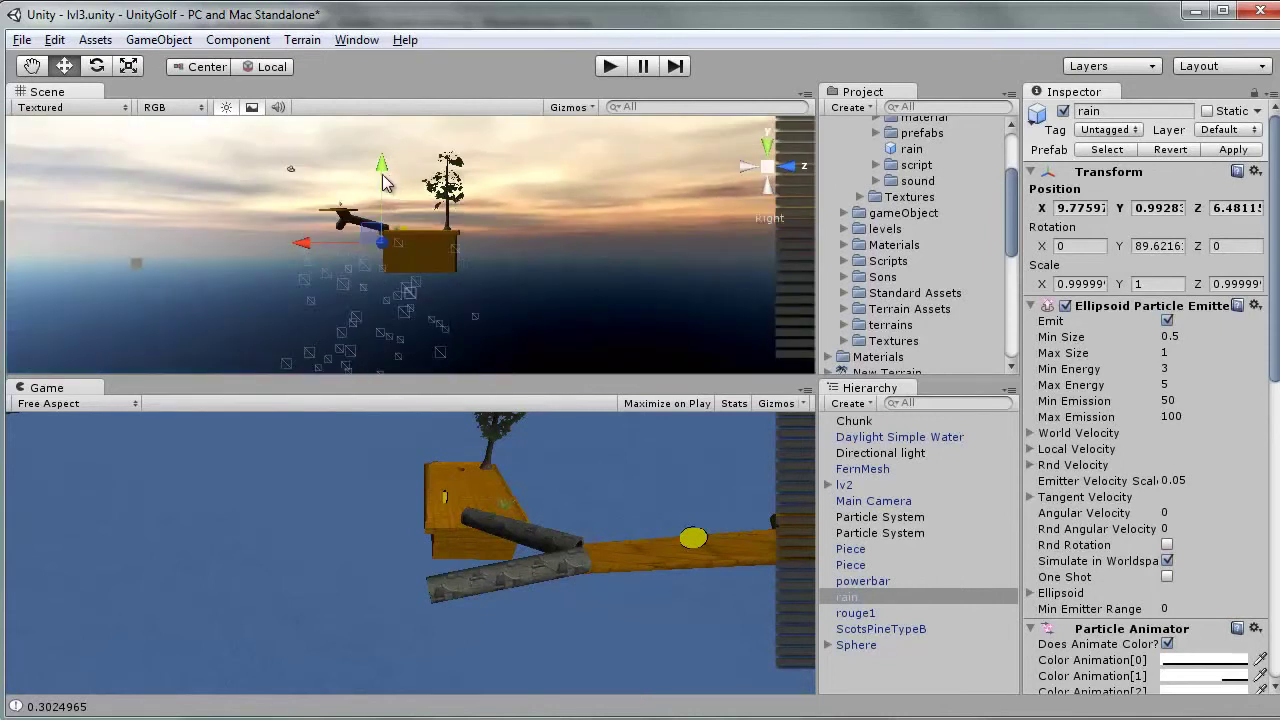
pyautogui.moveTo(432, 150); pyautogui.dragTo(417, 230, button='middle')
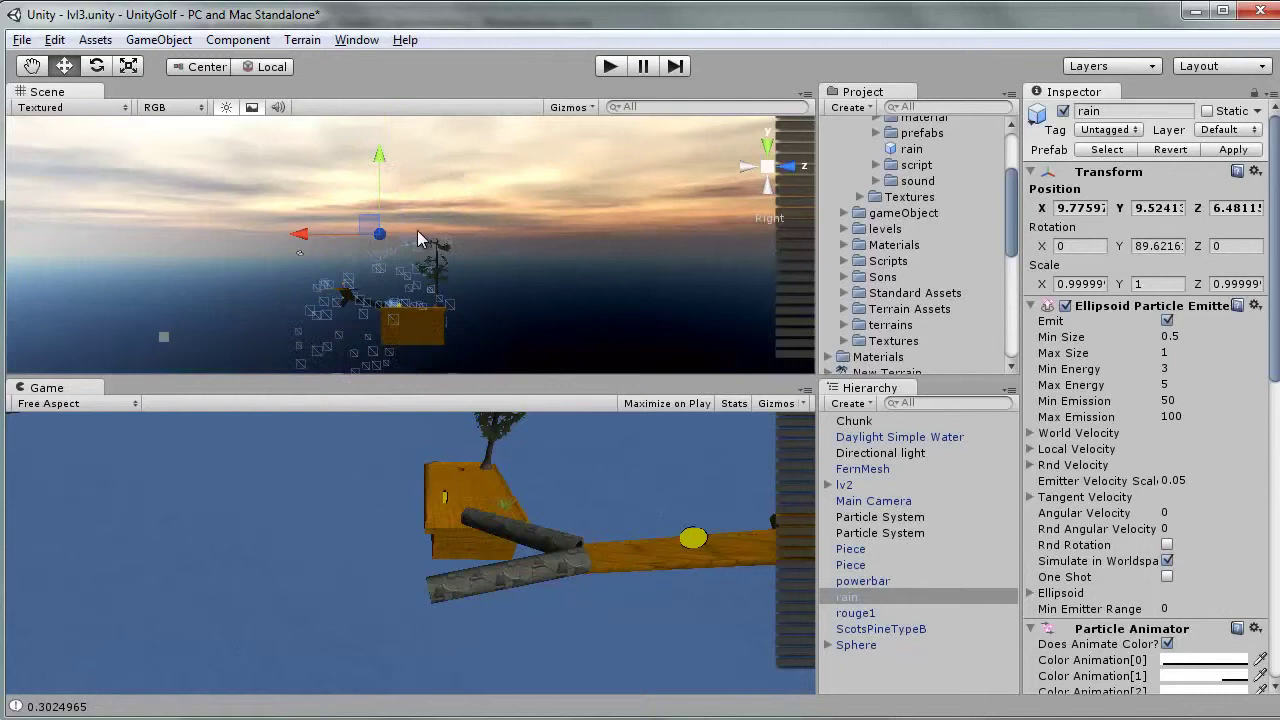
pyautogui.moveTo(382, 160); pyautogui.dragTo(382, 95)
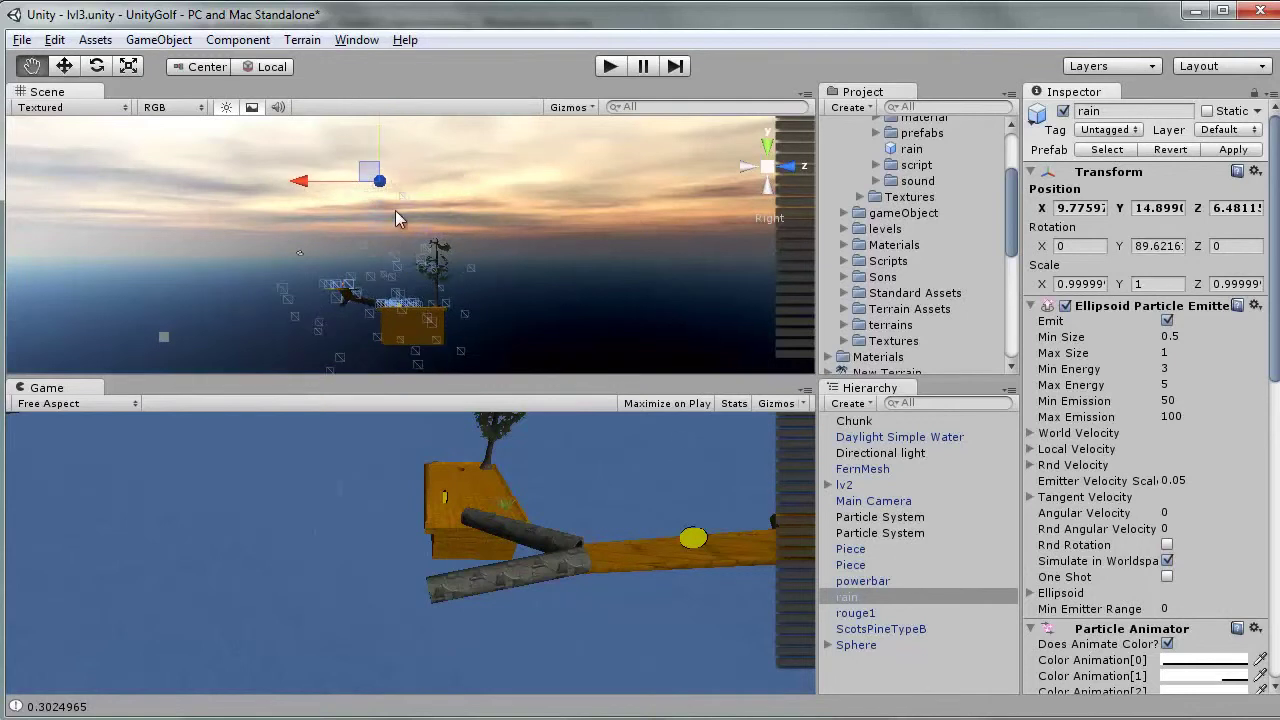
pyautogui.moveTo(395, 210); pyautogui.dragTo(398, 250, button='middle')
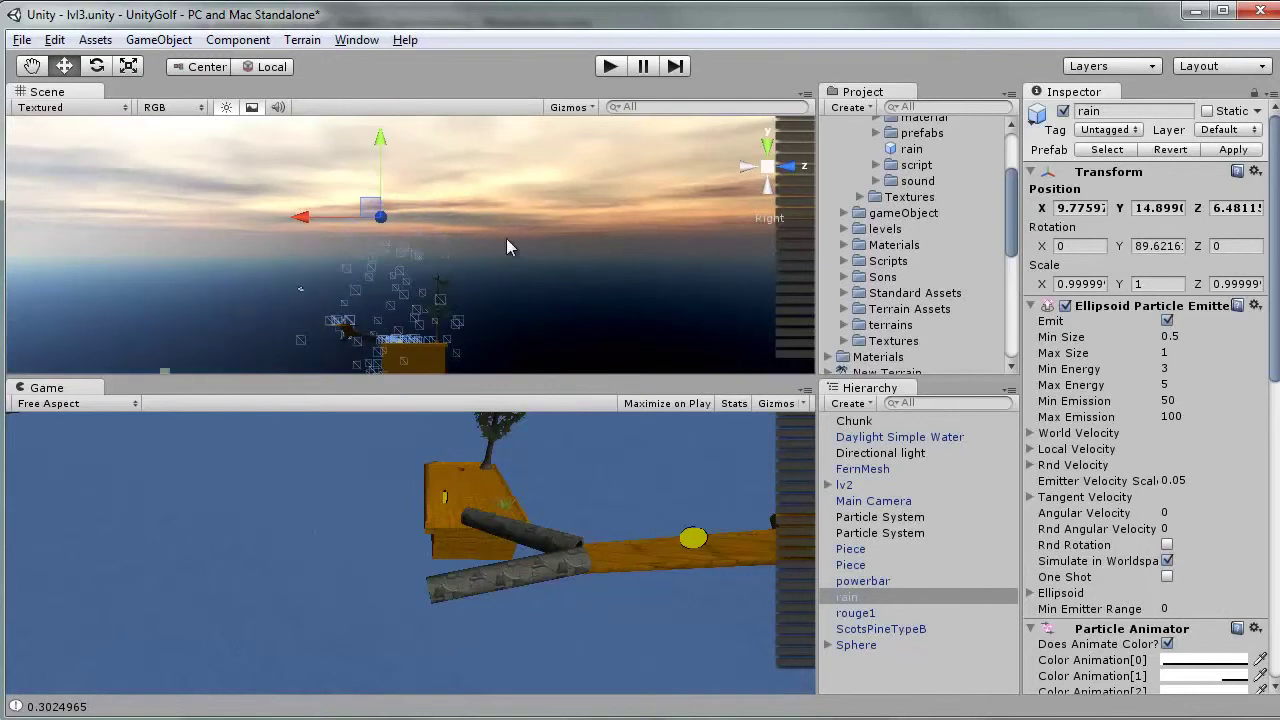
pyautogui.click(767, 148)
pyautogui.moveTo(450, 338); pyautogui.dragTo(452, 313)
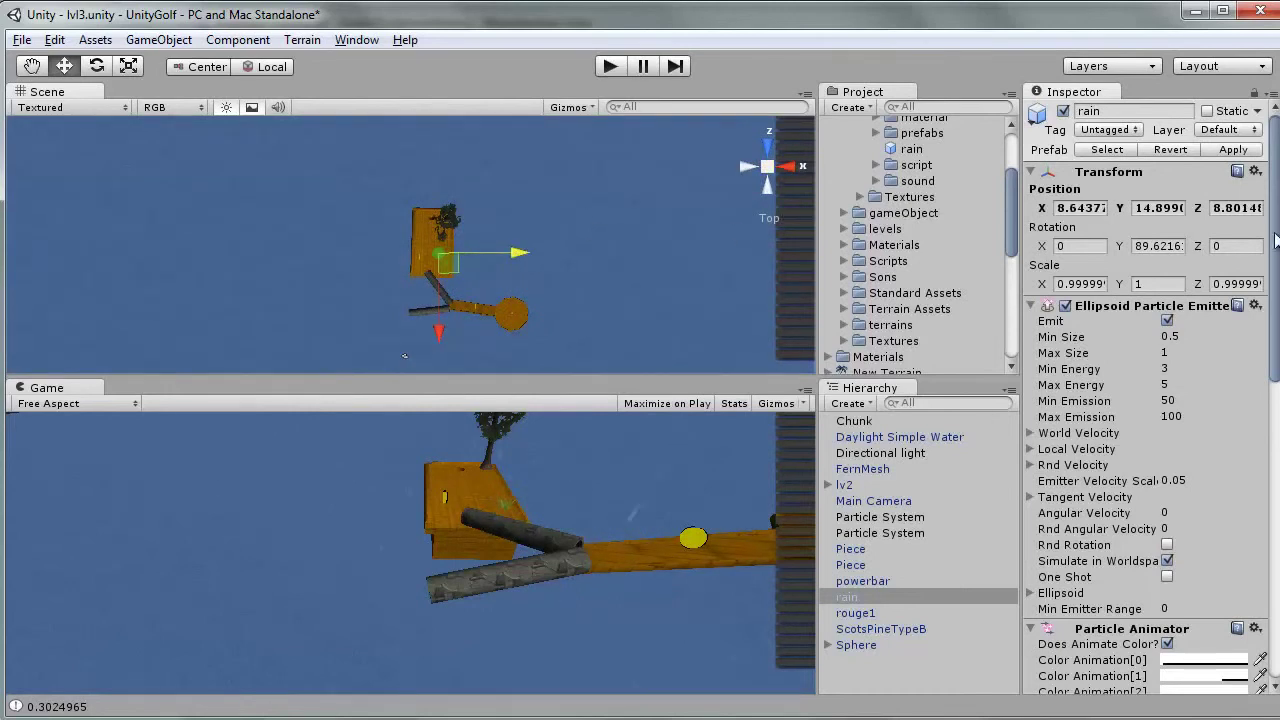
# Orbit to an angled view of the rain and recentre the lvl3 island
pyautogui.moveTo(1276, 240); pyautogui.dragTo(1220, 530)
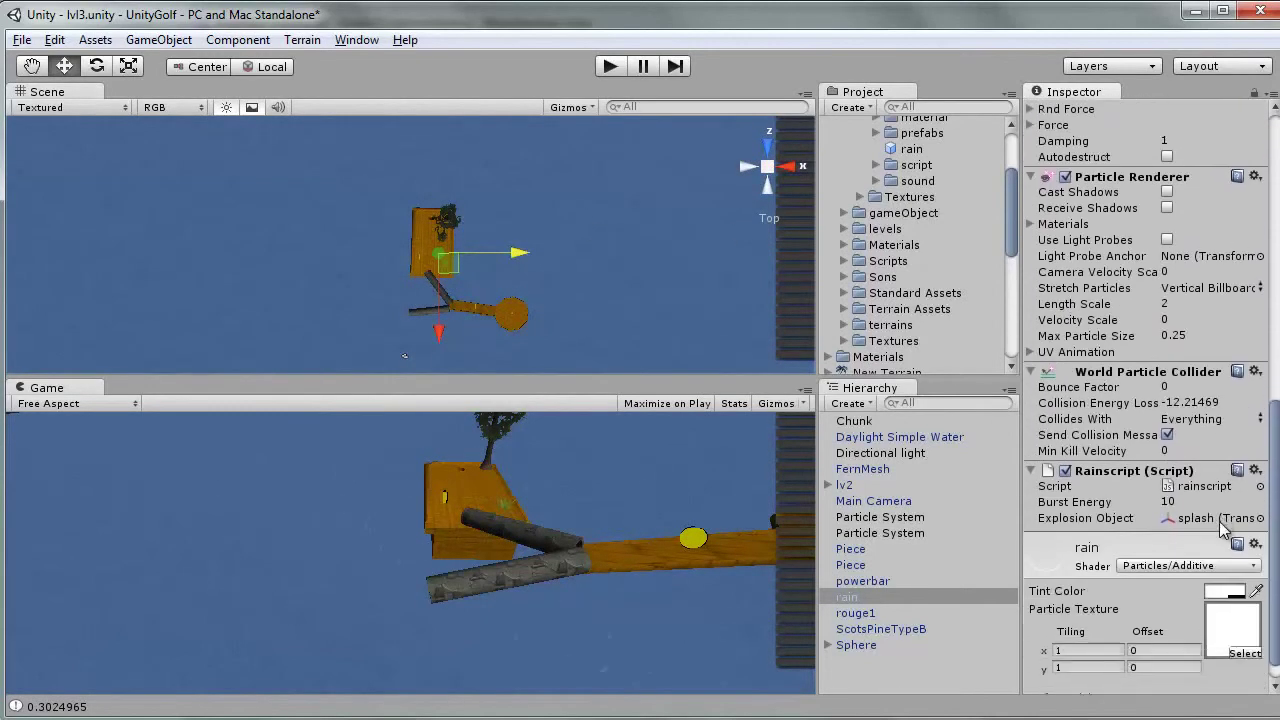
pyautogui.scroll(-1, 1220, 530)
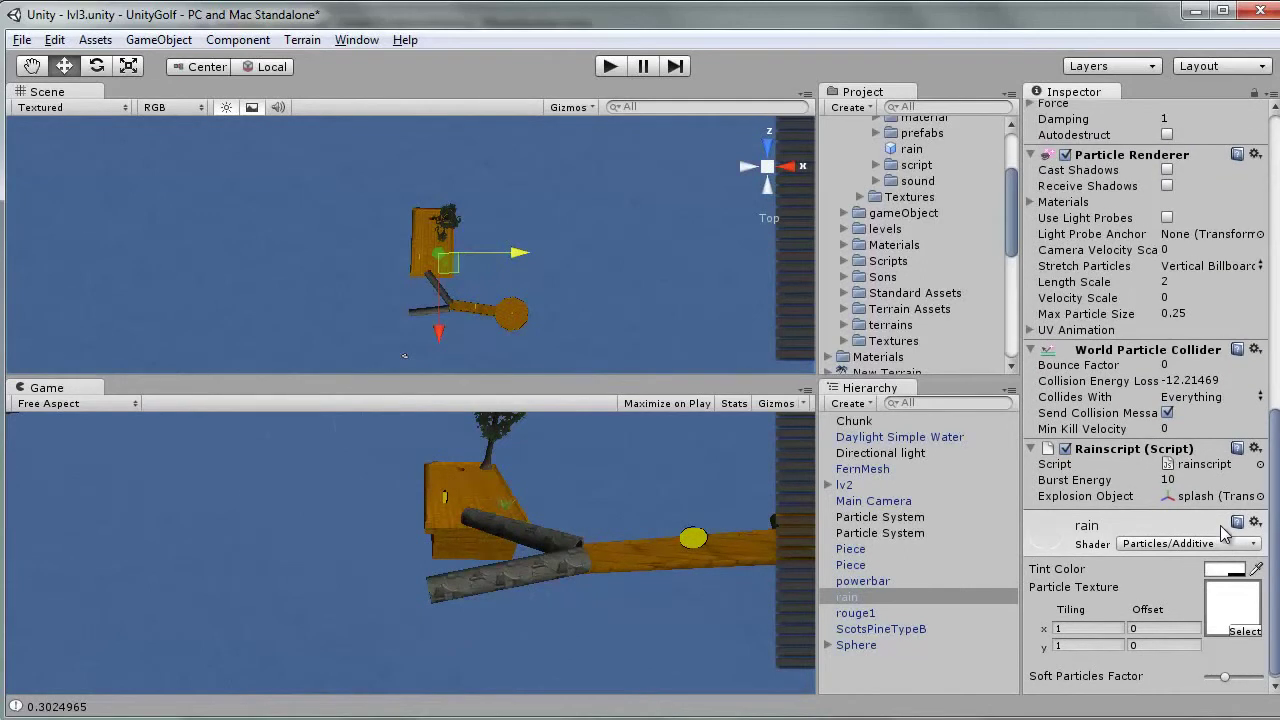
pyautogui.scroll(5, 1222, 532)
pyautogui.scroll(5, 1222, 532)
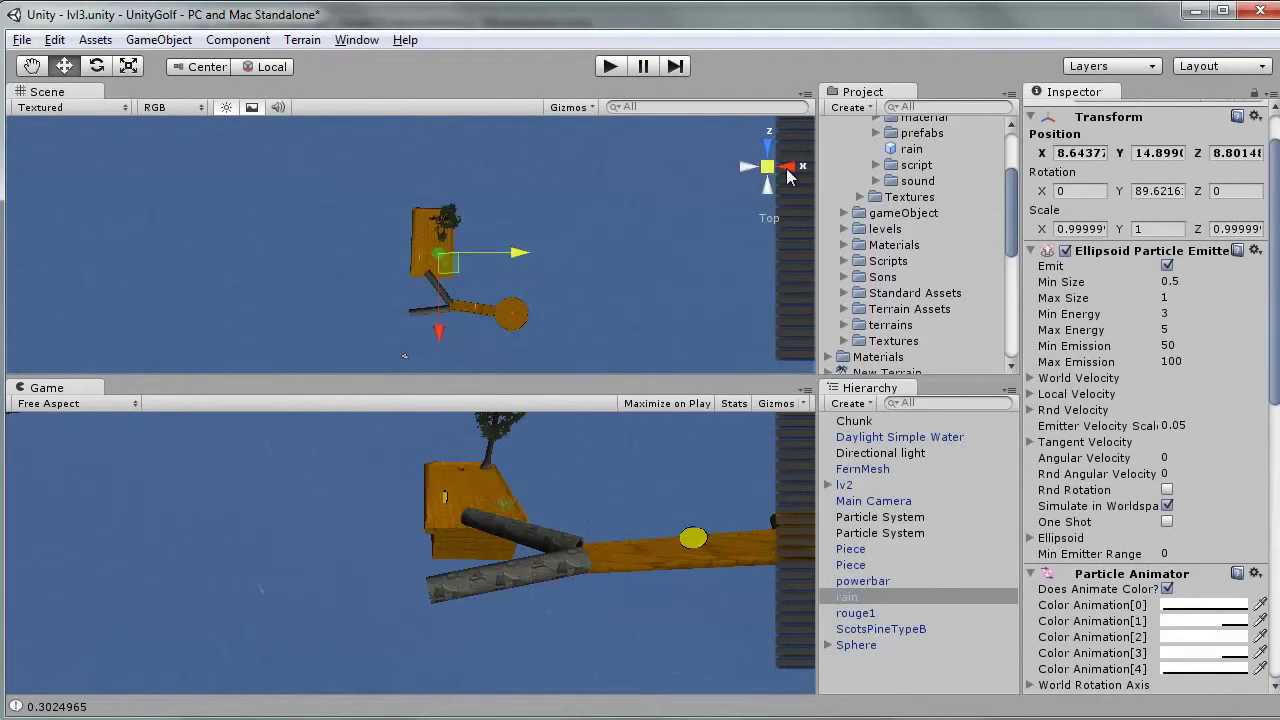
pyautogui.click(790, 166)
pyautogui.moveTo(649, 250)
pyautogui.keyDown('alt'); pyautogui.mouseDown()
pyautogui.moveTo(456, 325)
pyautogui.moveTo(395, 294)
pyautogui.moveTo(379, 420)
pyautogui.mouseUp(); pyautogui.keyUp('alt')
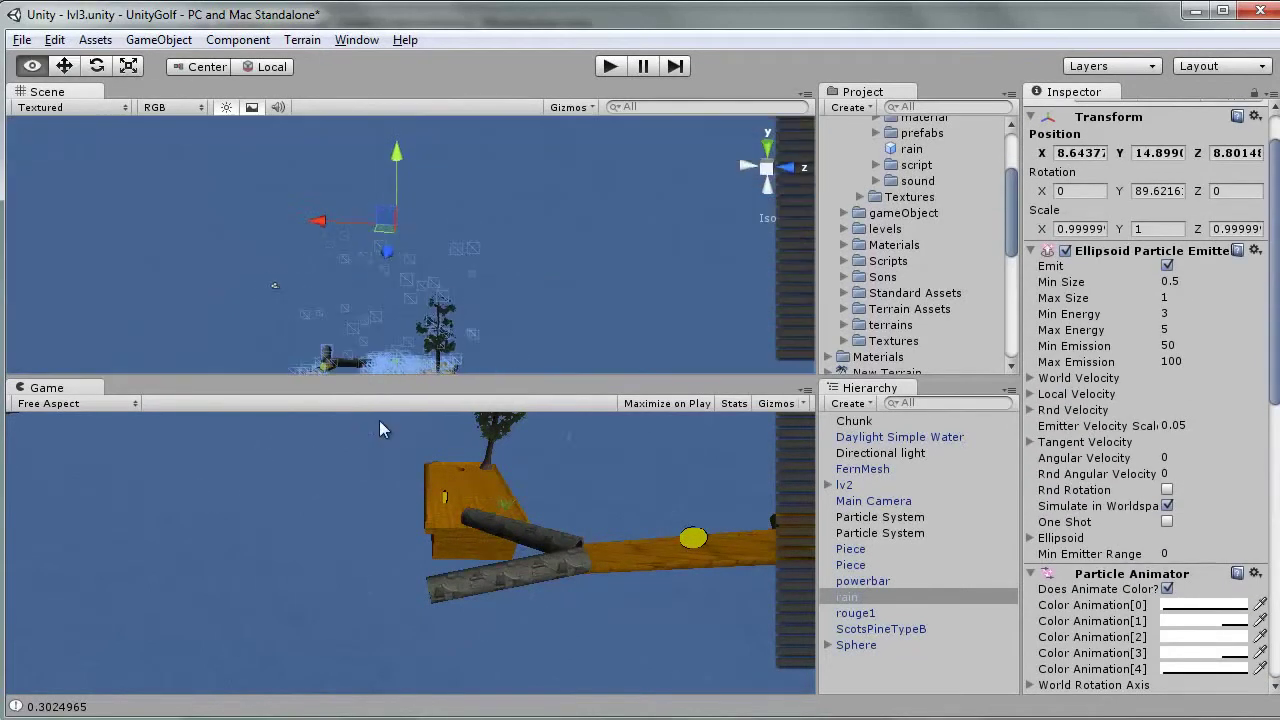
pyautogui.keyDown('alt'); pyautogui.moveTo(741, 497); pyautogui.dragTo(726, 516); pyautogui.keyUp('alt')
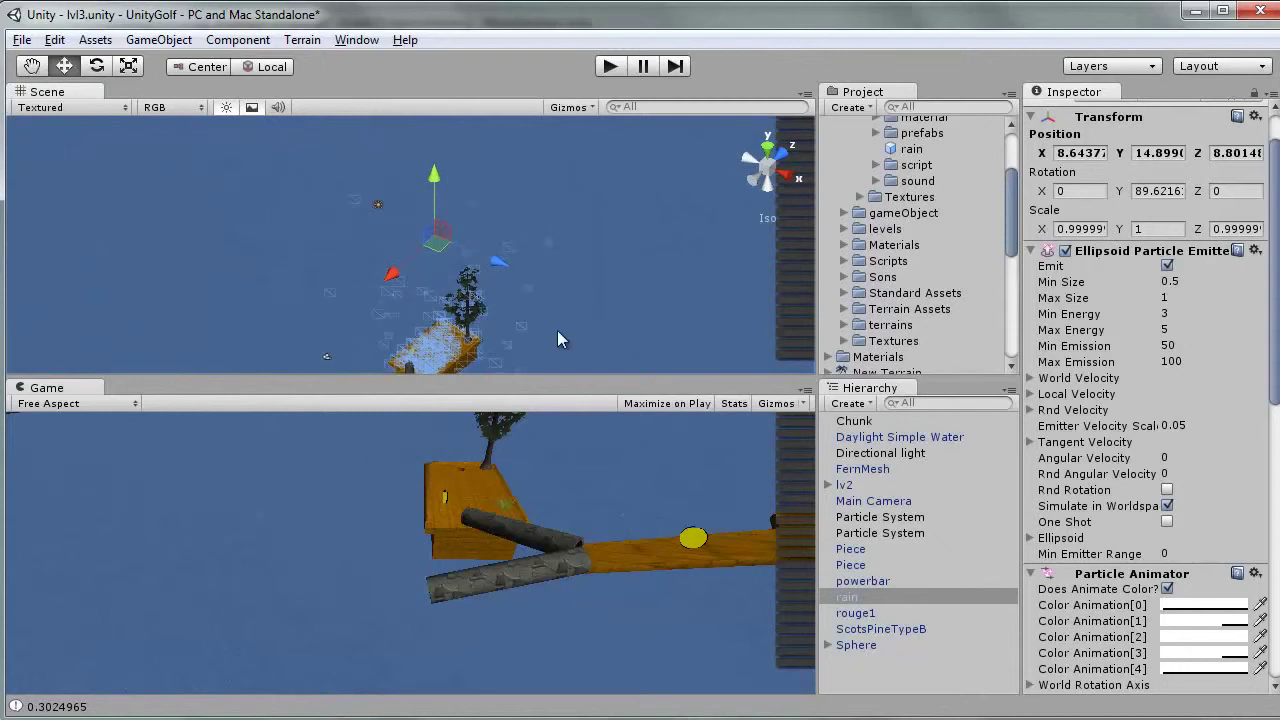
pyautogui.moveTo(546, 326); pyautogui.dragTo(611, 211, button='middle')
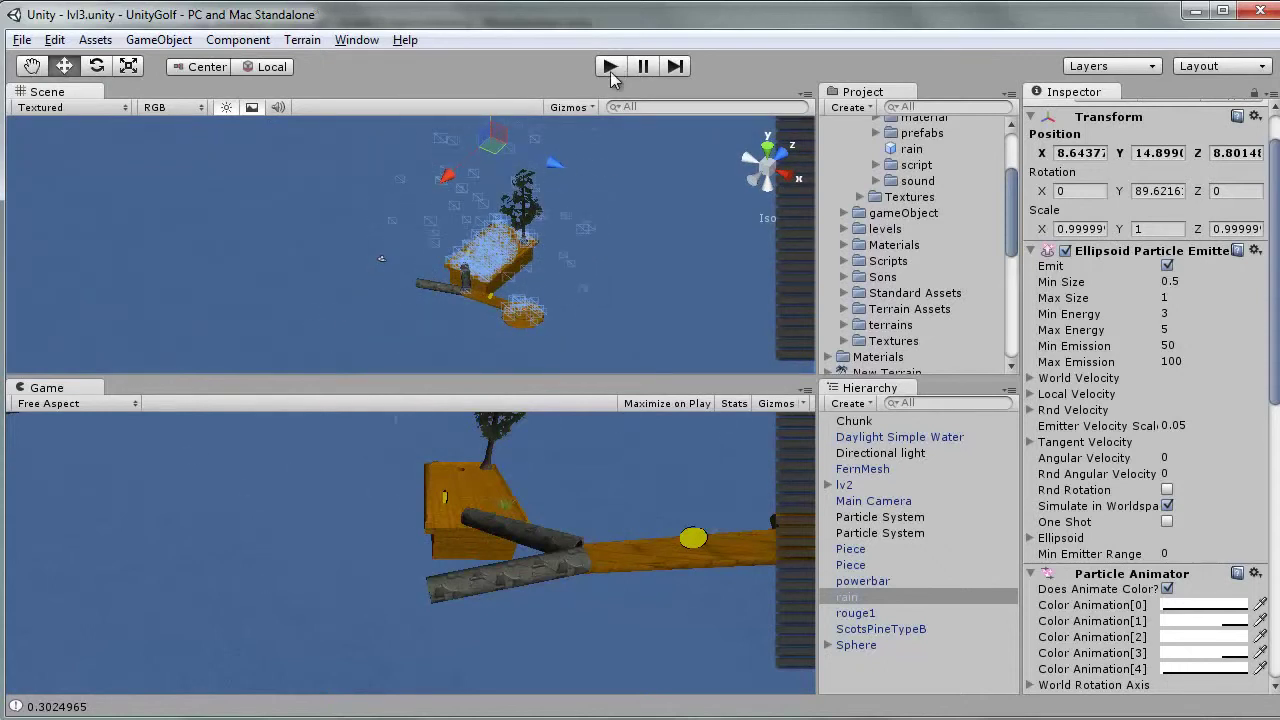
pyautogui.click(610, 70)
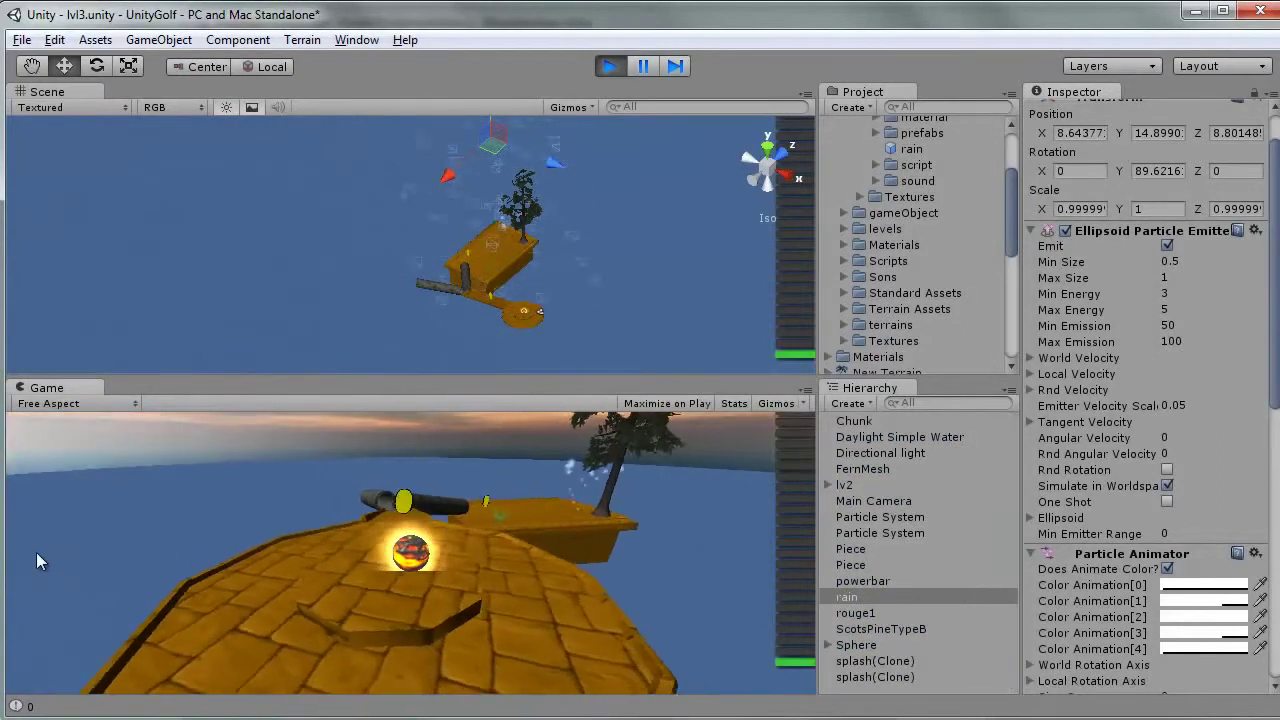
pyautogui.click(37, 505)
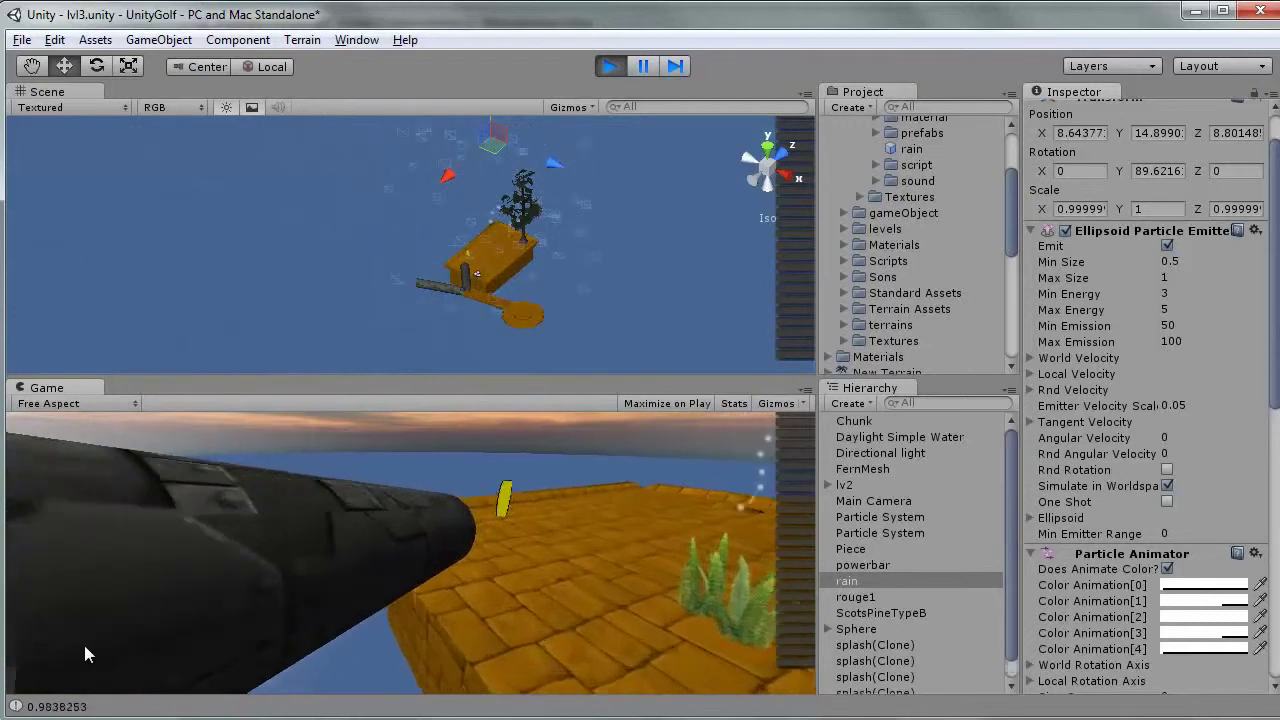
pyautogui.click(59, 653)
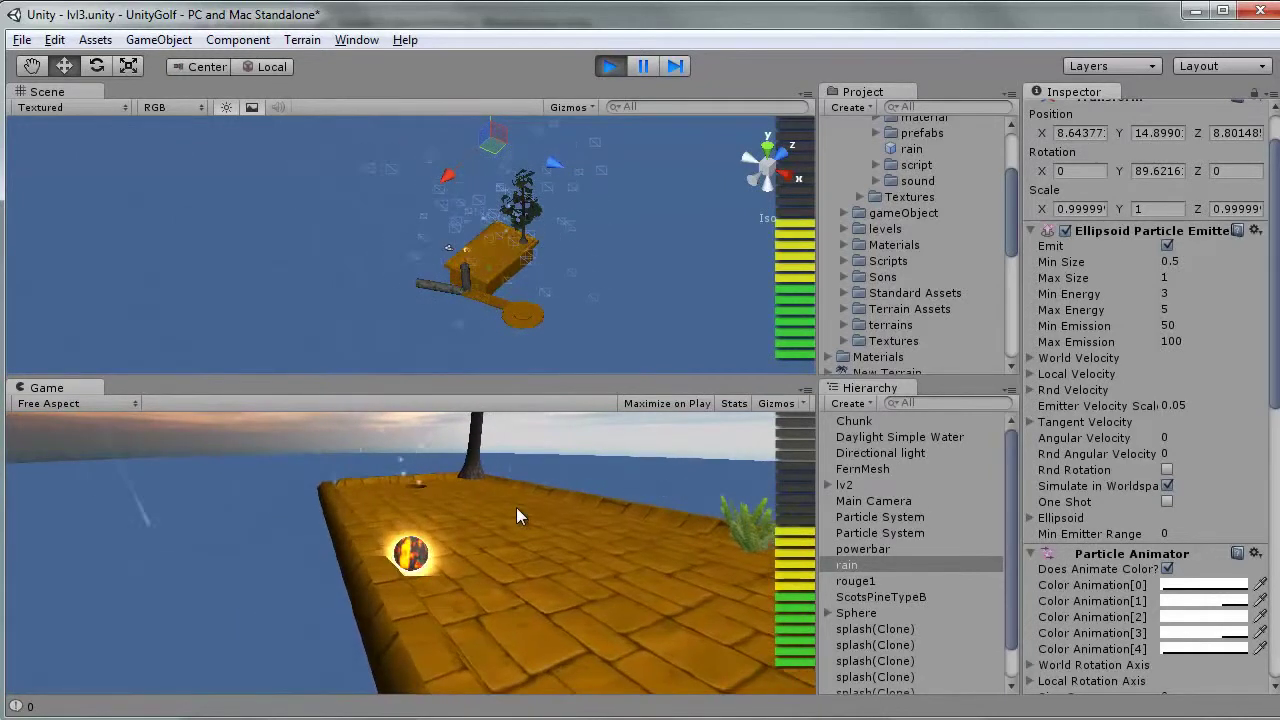
pyautogui.click(516, 507)
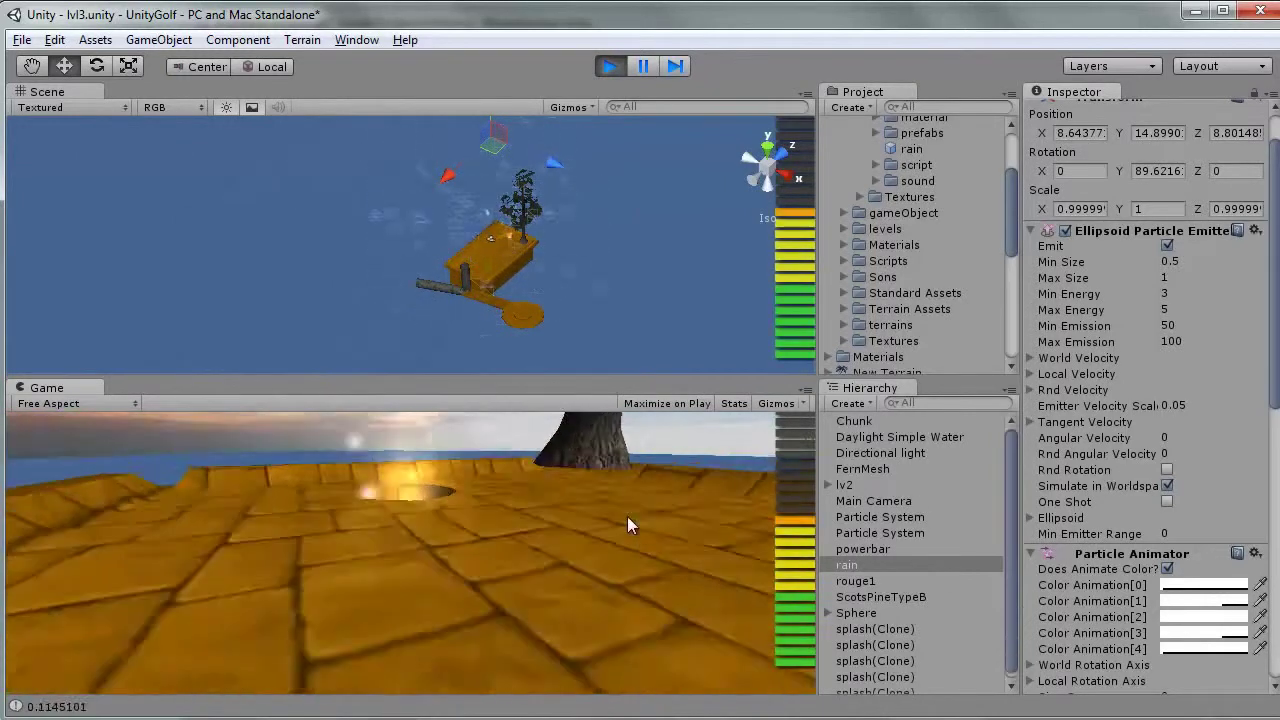
pyautogui.click(608, 73)
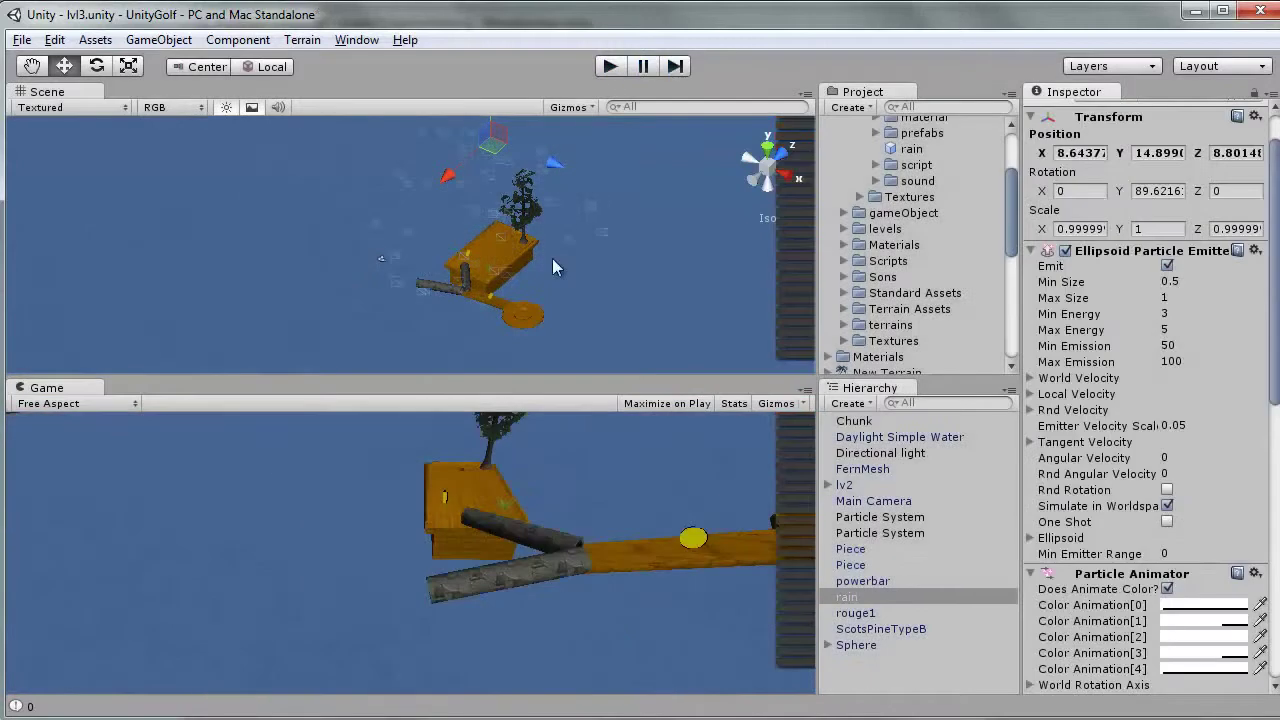
# Collapse rain and effetsFX, then expand Standard Assets > Particles to reveal Light Snow under Misc
pyautogui.moveTo(1008, 200); pyautogui.dragTo(1007, 252)
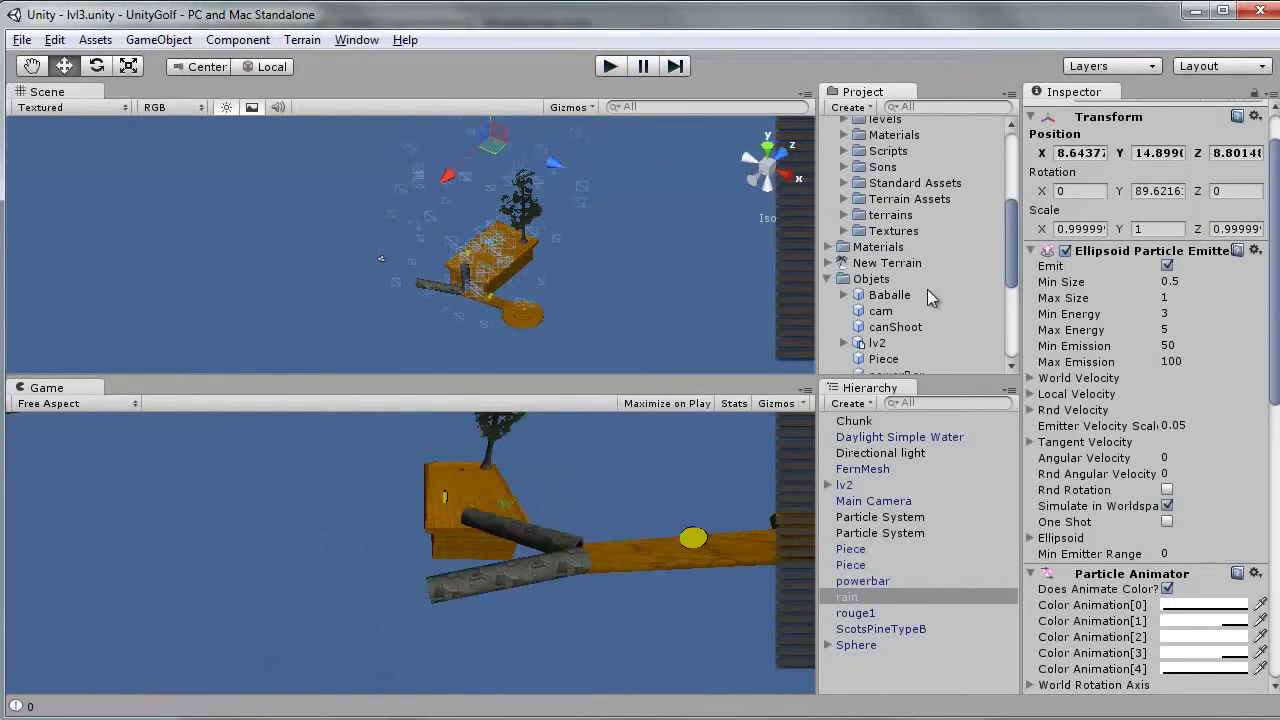
pyautogui.scroll(-3, 927, 289)
pyautogui.scroll(-3, 921, 291)
pyautogui.scroll(10, 870, 270)
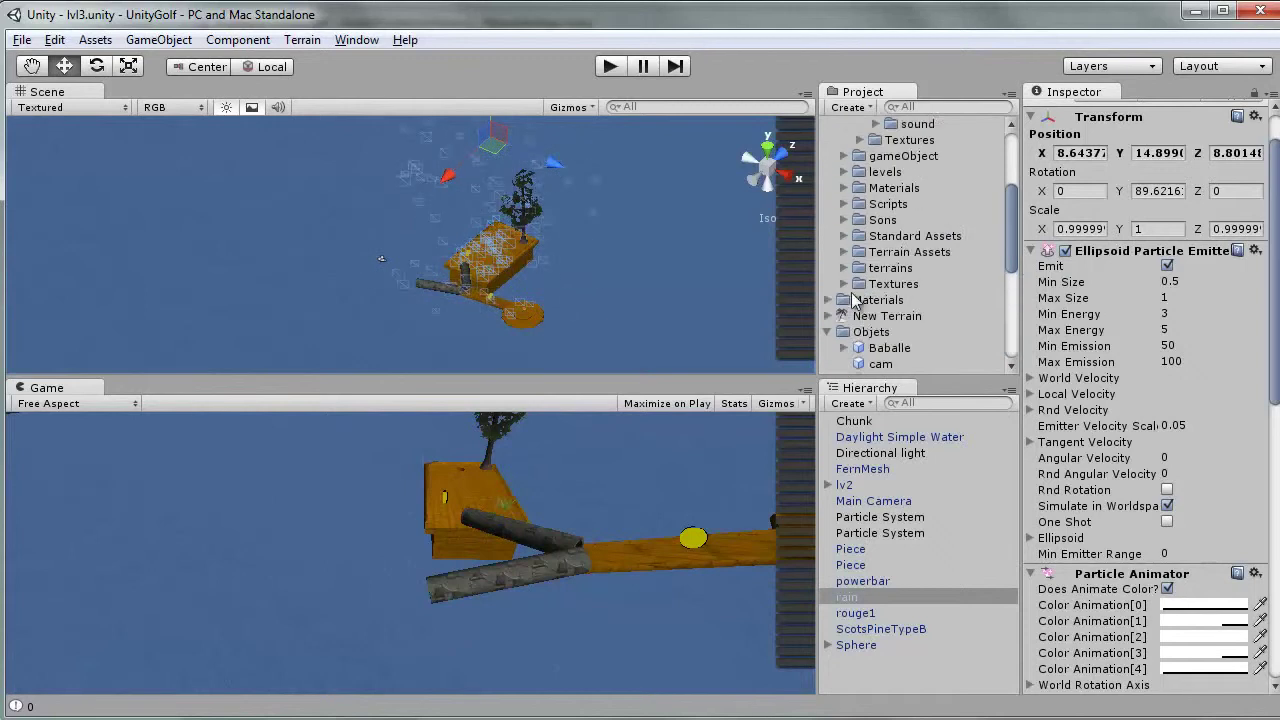
pyautogui.scroll(5, 834, 242)
pyautogui.click(858, 164)
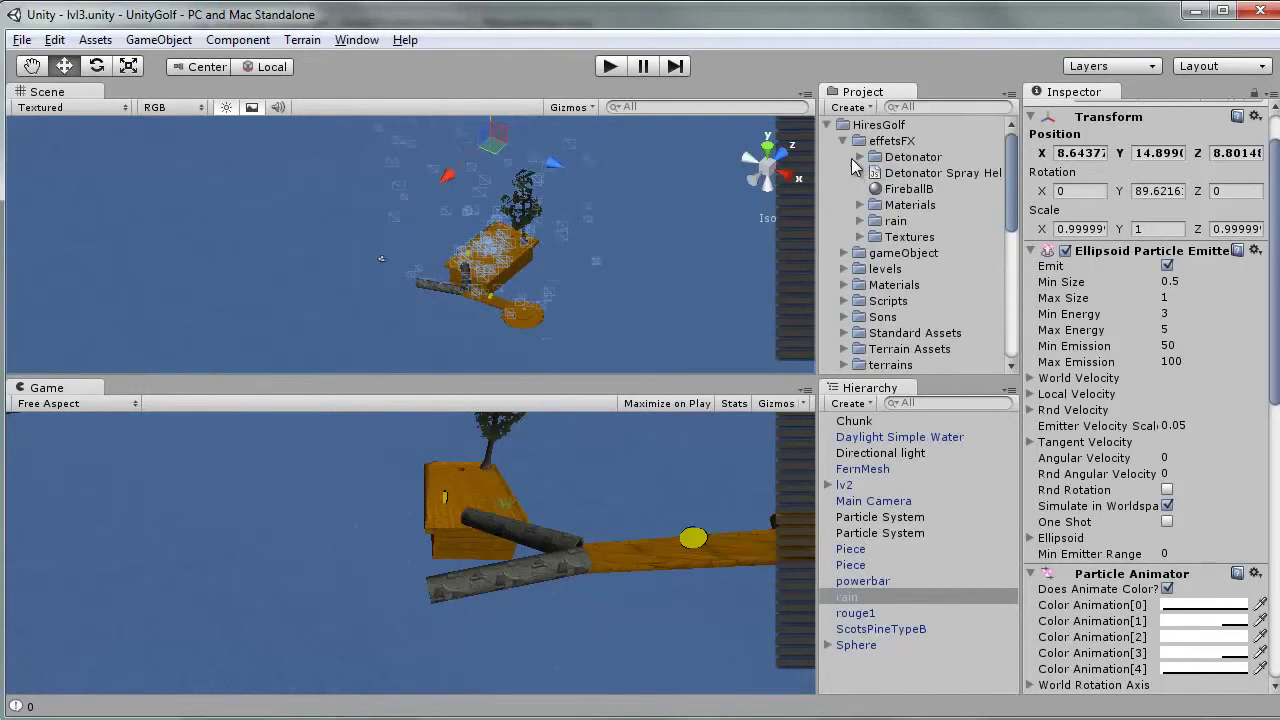
pyautogui.click(845, 143)
pyautogui.click(844, 237)
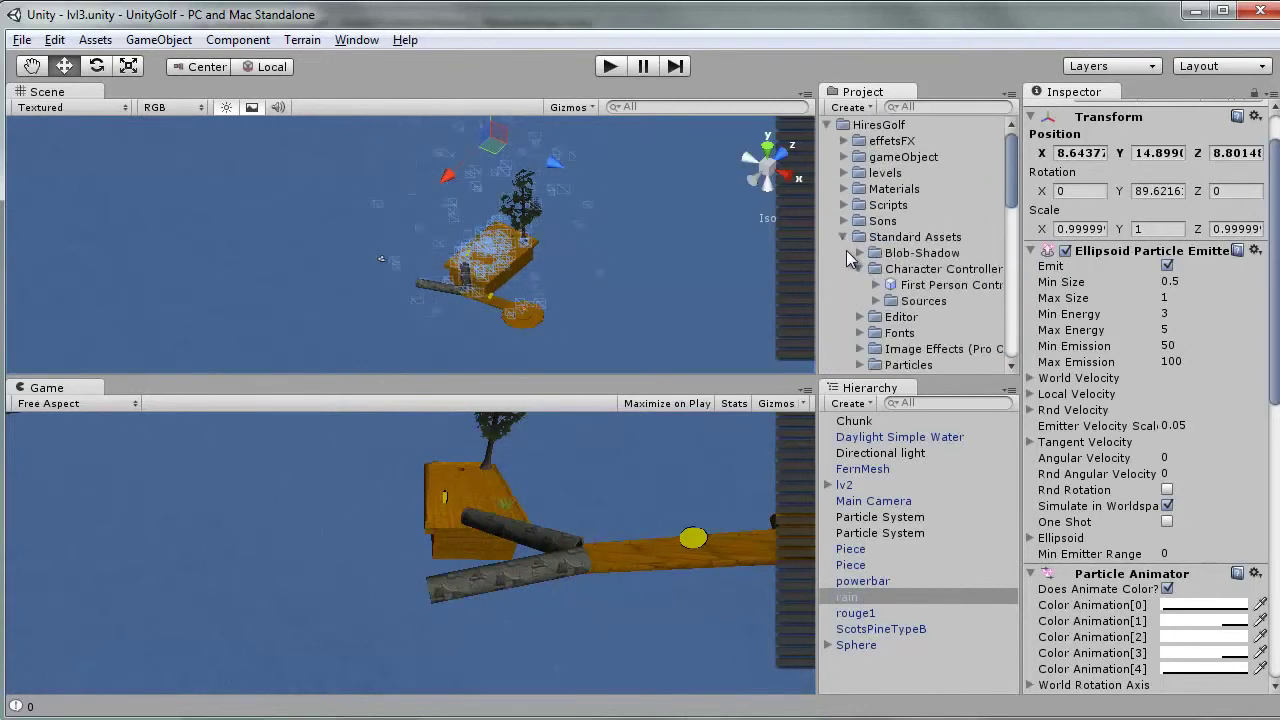
pyautogui.scroll(-3, 858, 280)
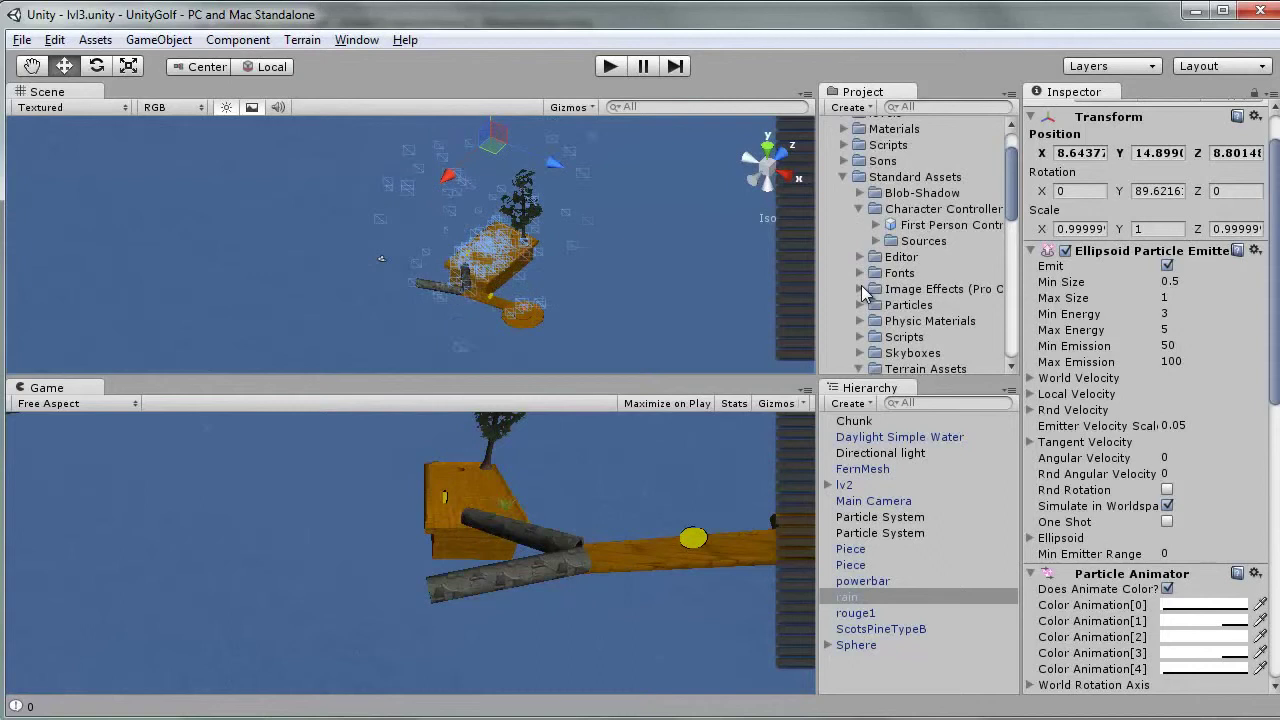
pyautogui.click(859, 304)
pyautogui.scroll(-3, 862, 290)
pyautogui.scroll(-3, 881, 264)
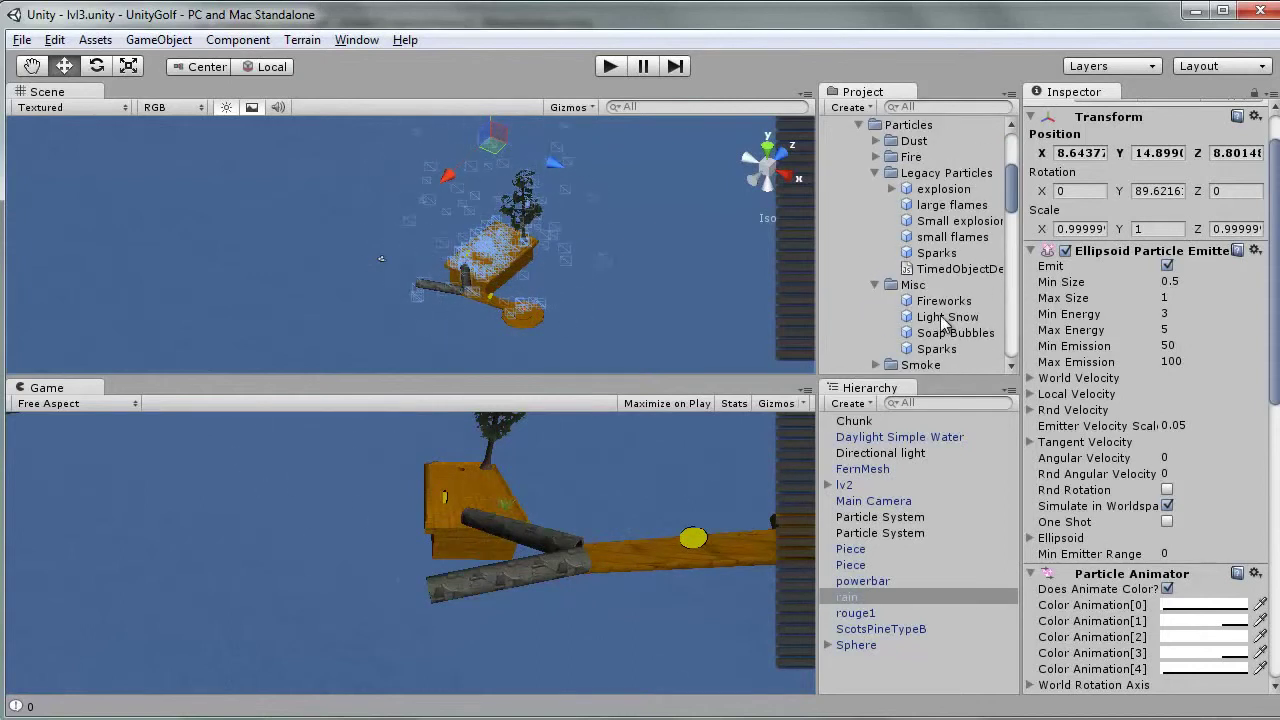
pyautogui.scroll(-3, 952, 232)
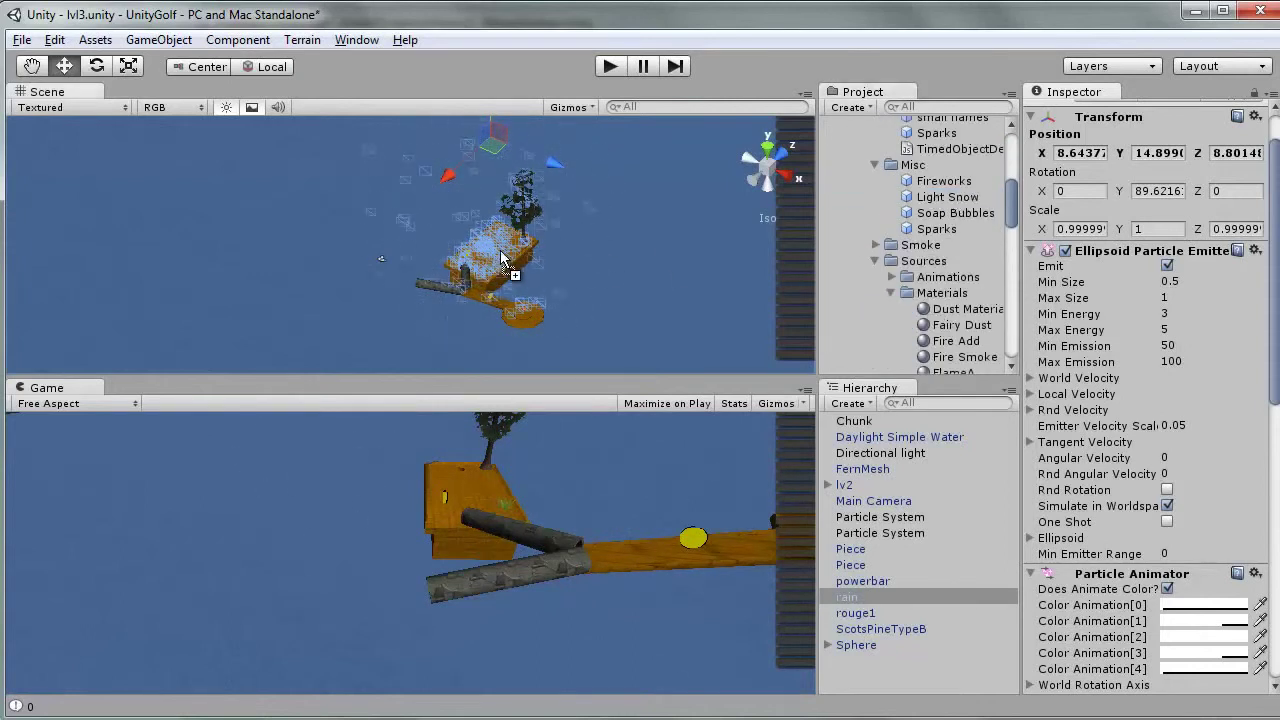
# Drop Light Snow onto the island and raise it to Y 5.636 above the tree box
pyautogui.moveTo(952, 232); pyautogui.dragTo(500, 260)
pyautogui.scroll(2, 529, 264)
pyautogui.scroll(2, 537, 267)
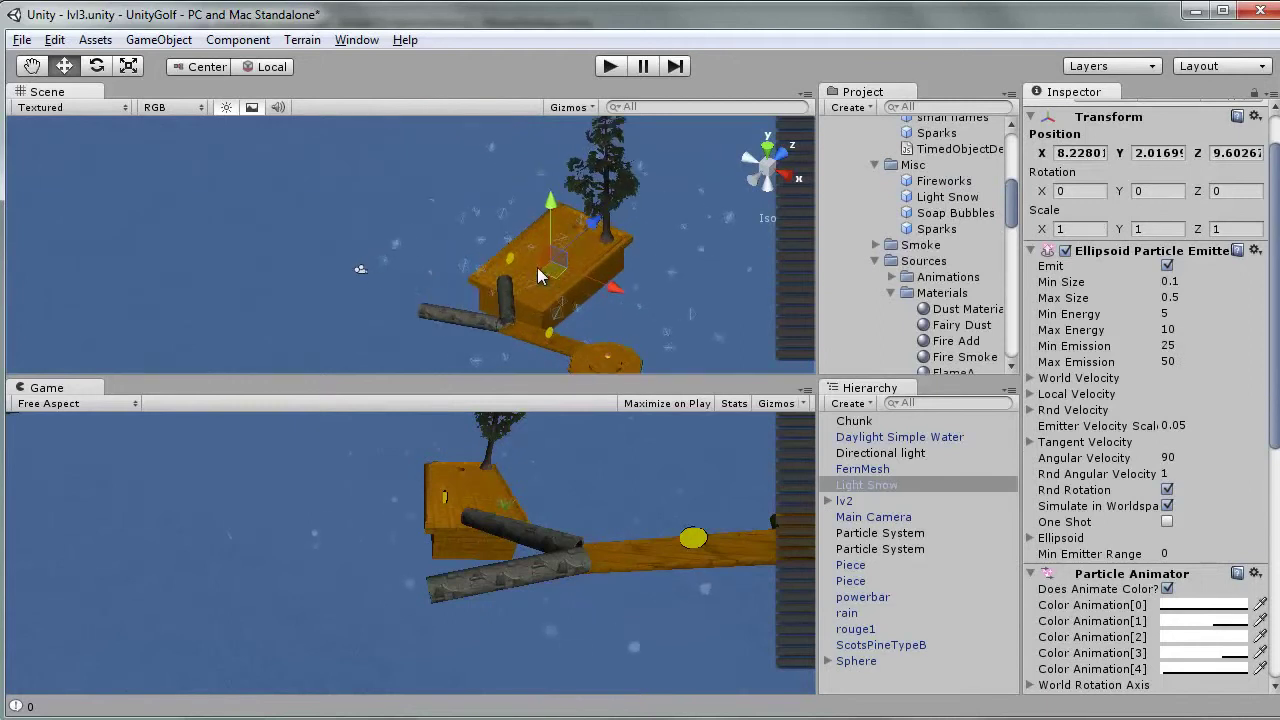
pyautogui.keyDown('alt'); pyautogui.moveTo(531, 306); pyautogui.dragTo(419, 136); pyautogui.keyUp('alt')
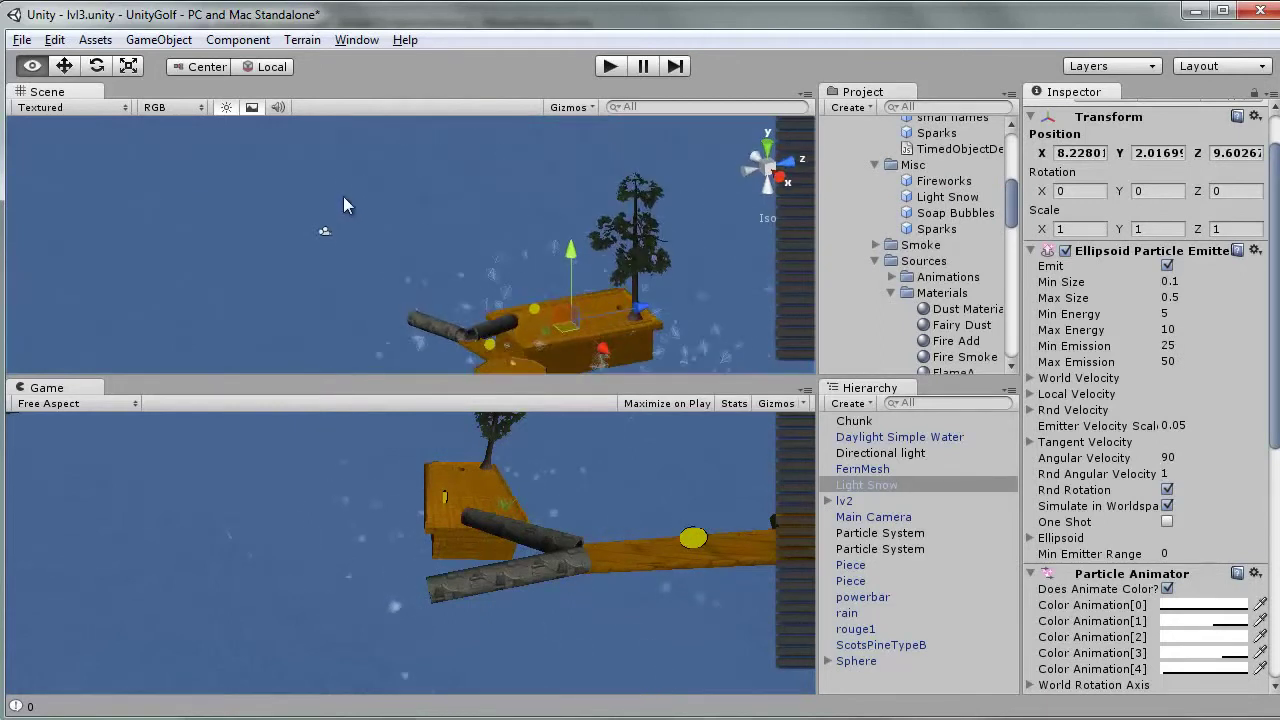
pyautogui.moveTo(569, 252); pyautogui.dragTo(567, 170)
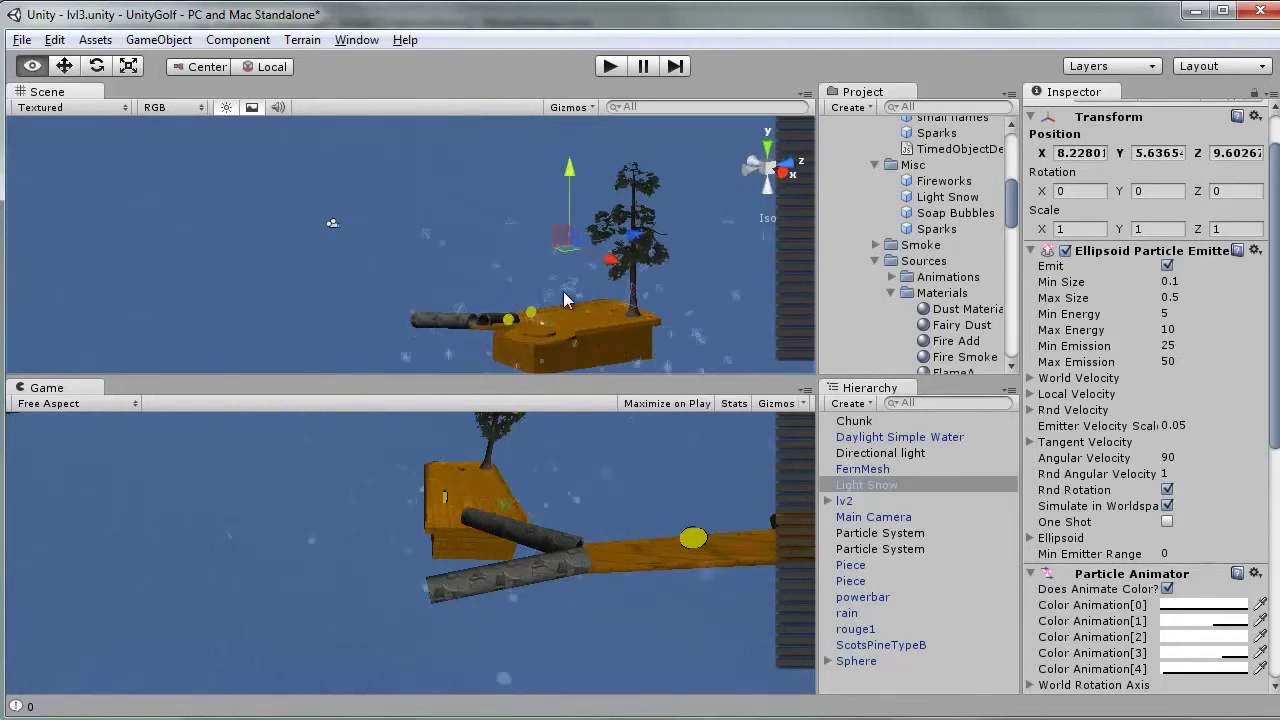
pyautogui.moveTo(484, 218)
pyautogui.keyDown('alt'); pyautogui.mouseDown()
pyautogui.moveTo(471, 171)
pyautogui.moveTo(360, 183)
pyautogui.mouseUp(); pyautogui.keyUp('alt')
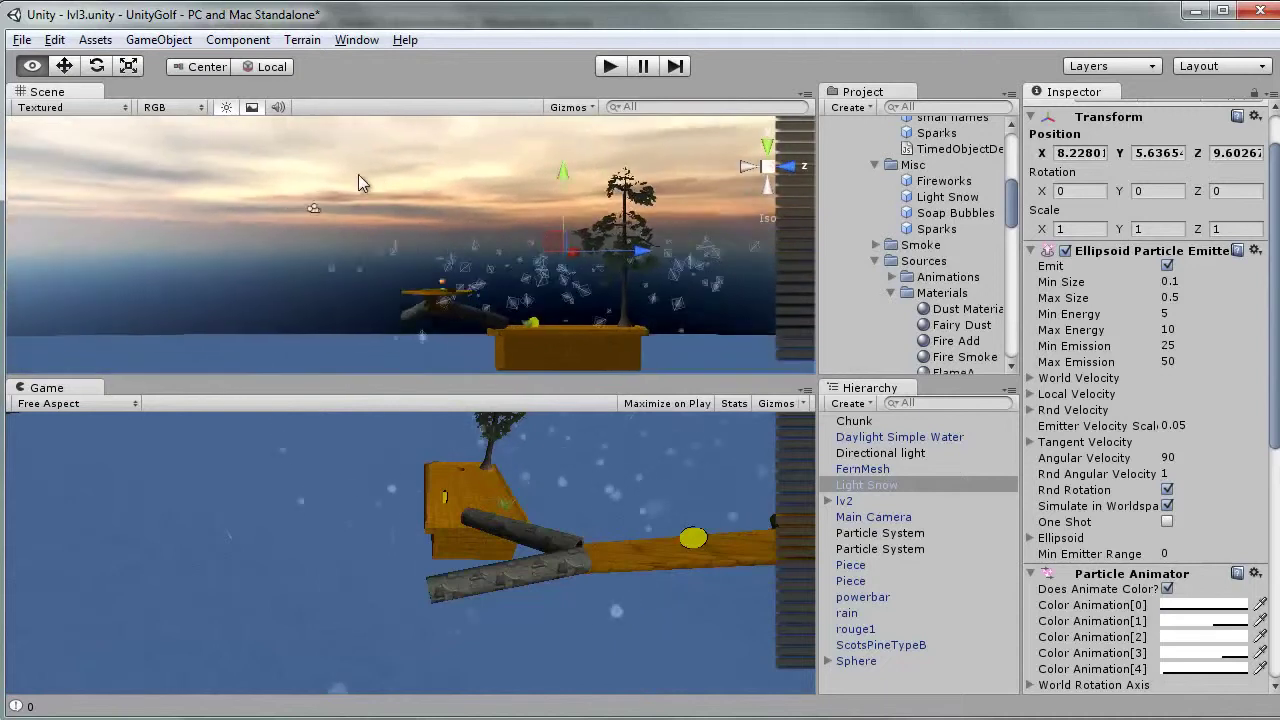
# Playtest lvl3 with falling snow, enlarging the Game view over the Scene view, then stop
pyautogui.click(610, 66)
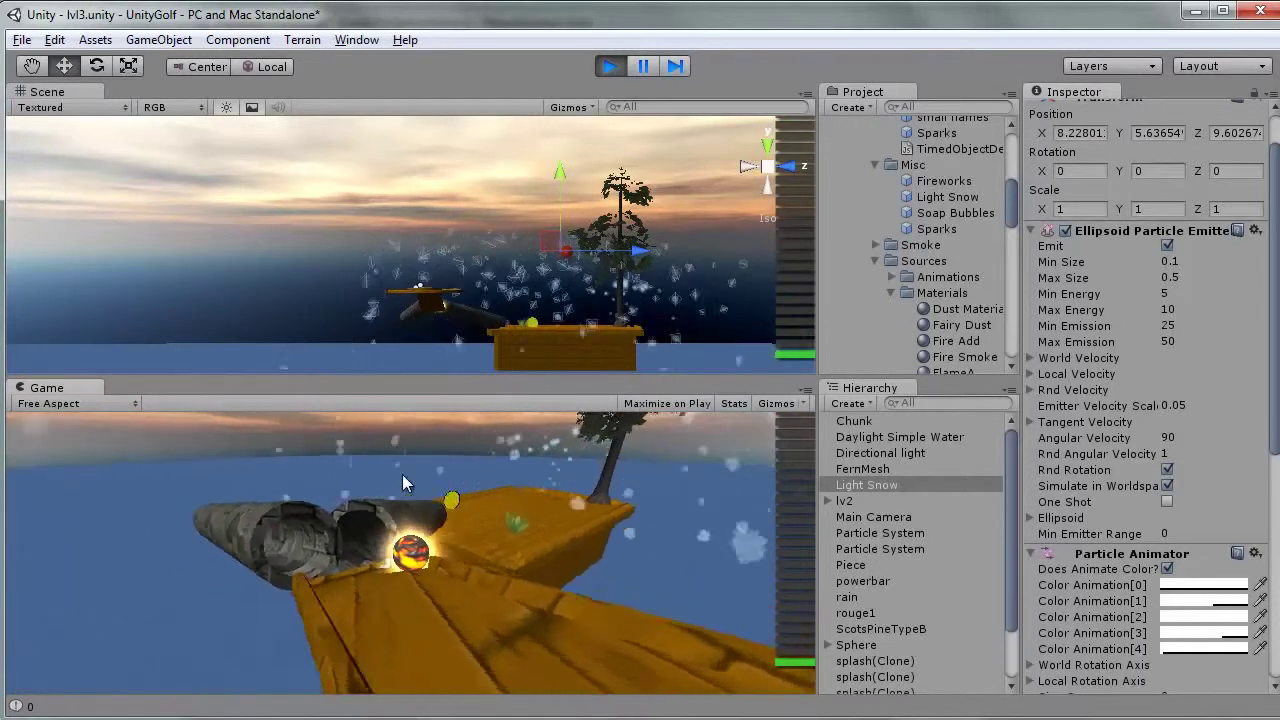
pyautogui.moveTo(450, 383); pyautogui.dragTo(451, 318)
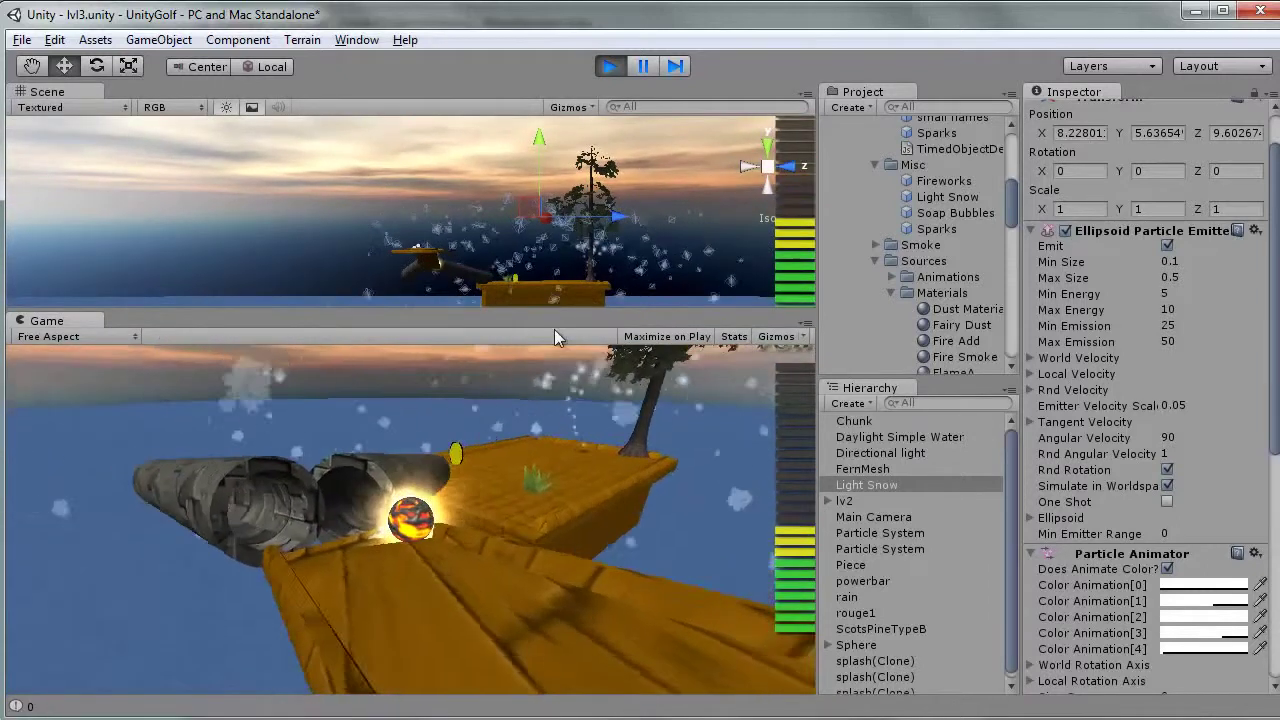
pyautogui.click(610, 66)
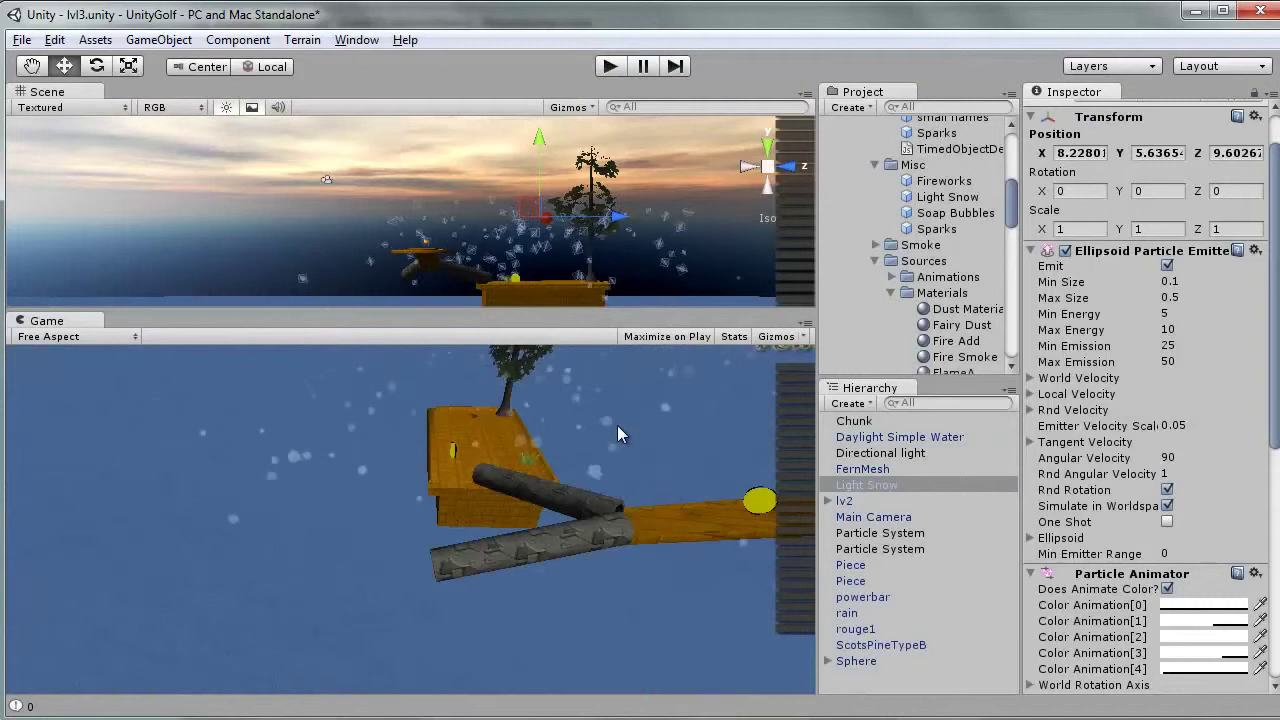
# Delete the Light Snow object from lvl3 and open the lvl1 scene from Scenes
pyautogui.click(897, 490)
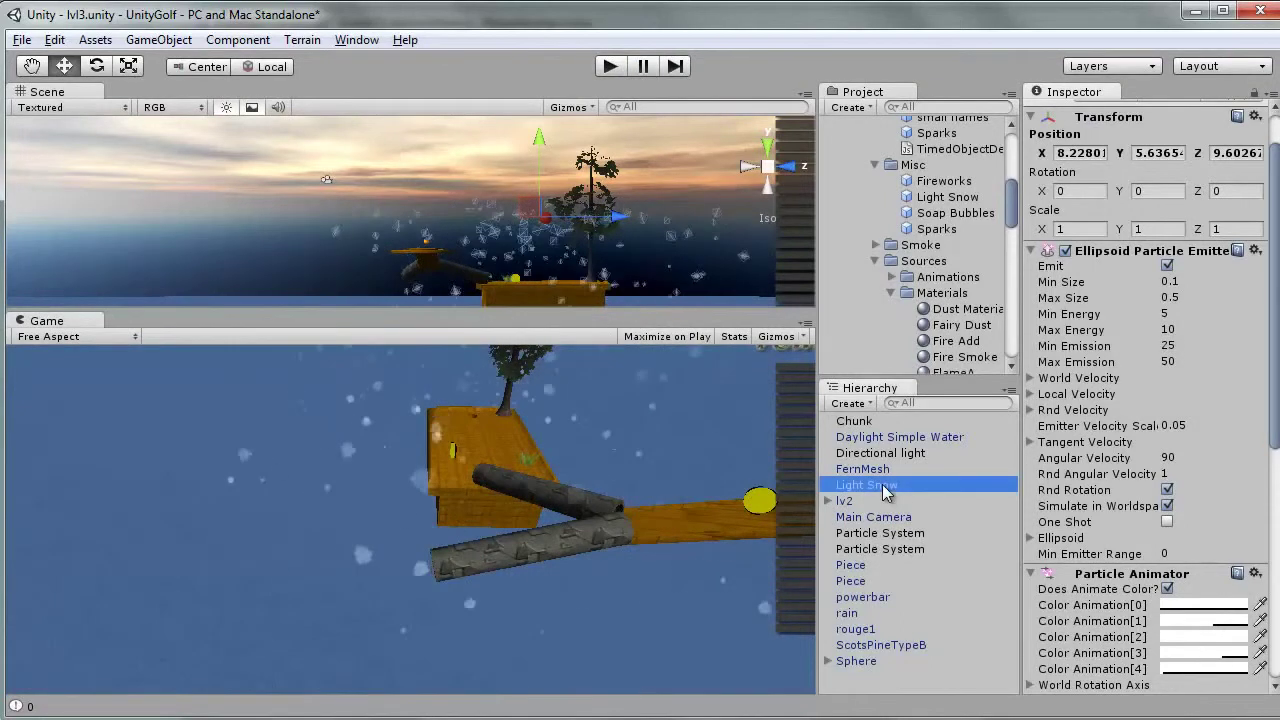
pyautogui.press('Delete')
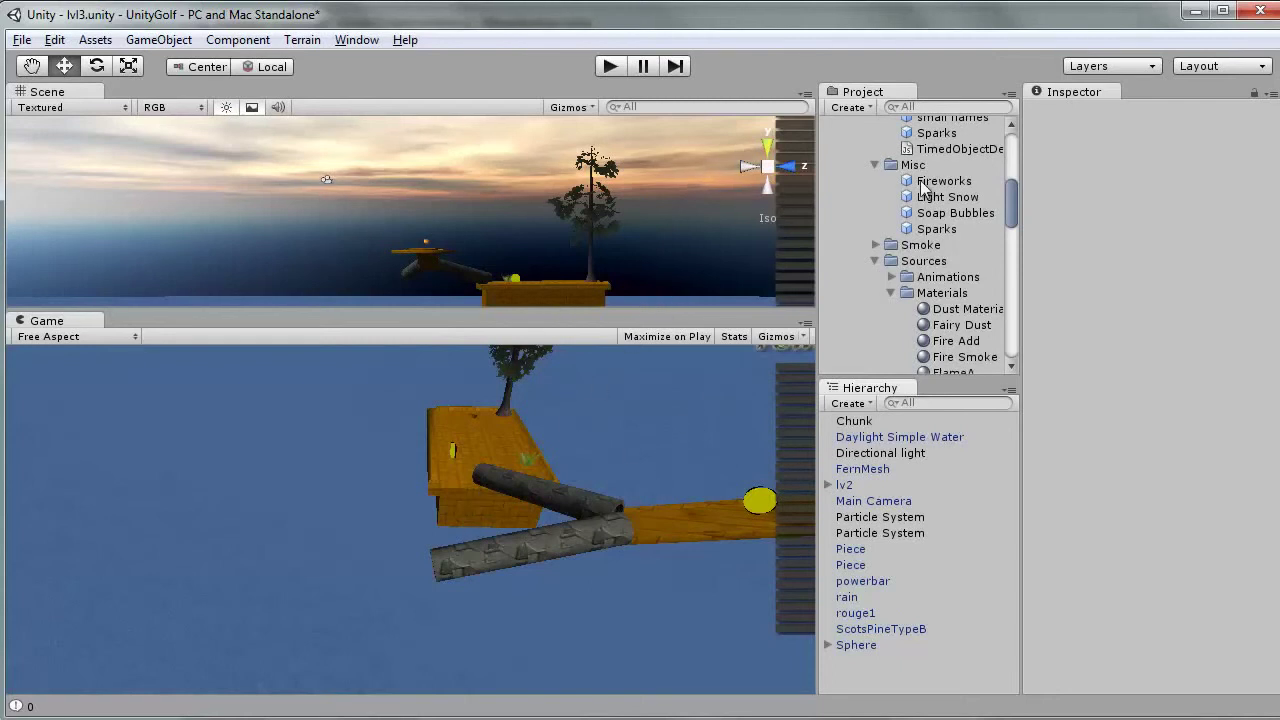
pyautogui.moveTo(1013, 214)
pyautogui.mouseDown()
pyautogui.moveTo(1013, 184)
pyautogui.moveTo(843, 167)
pyautogui.mouseUp()
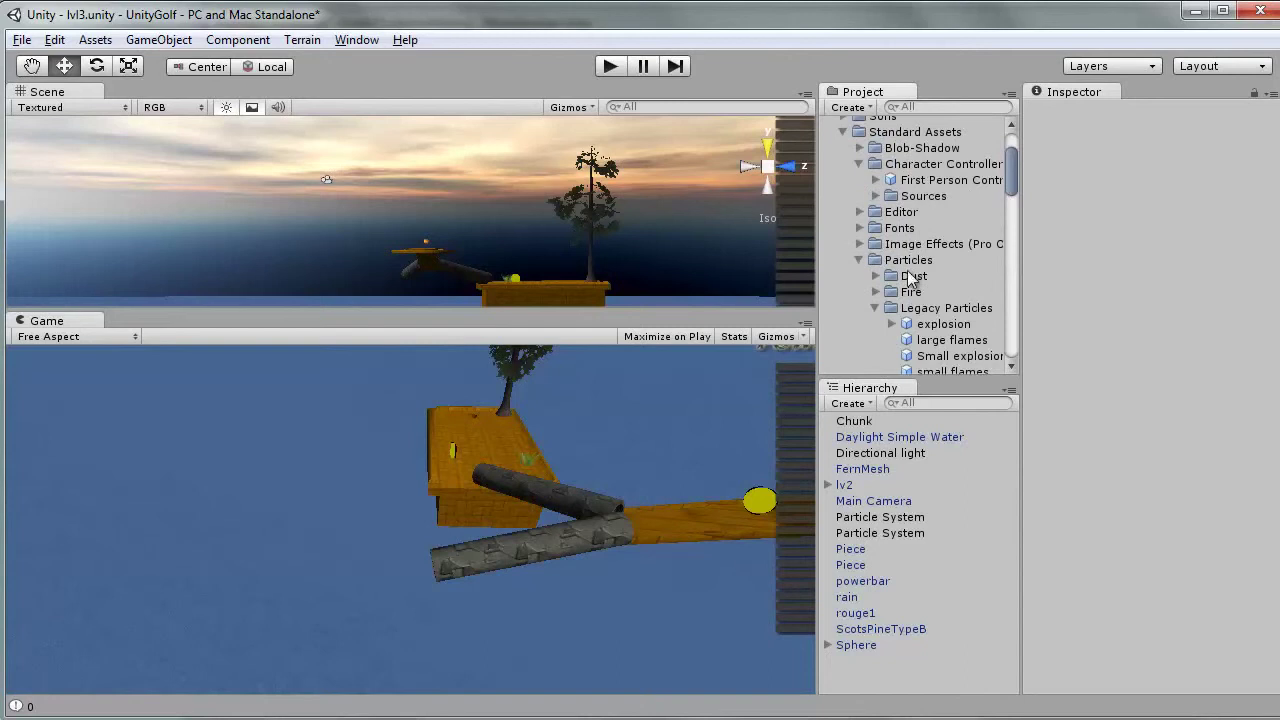
pyautogui.click(842, 133)
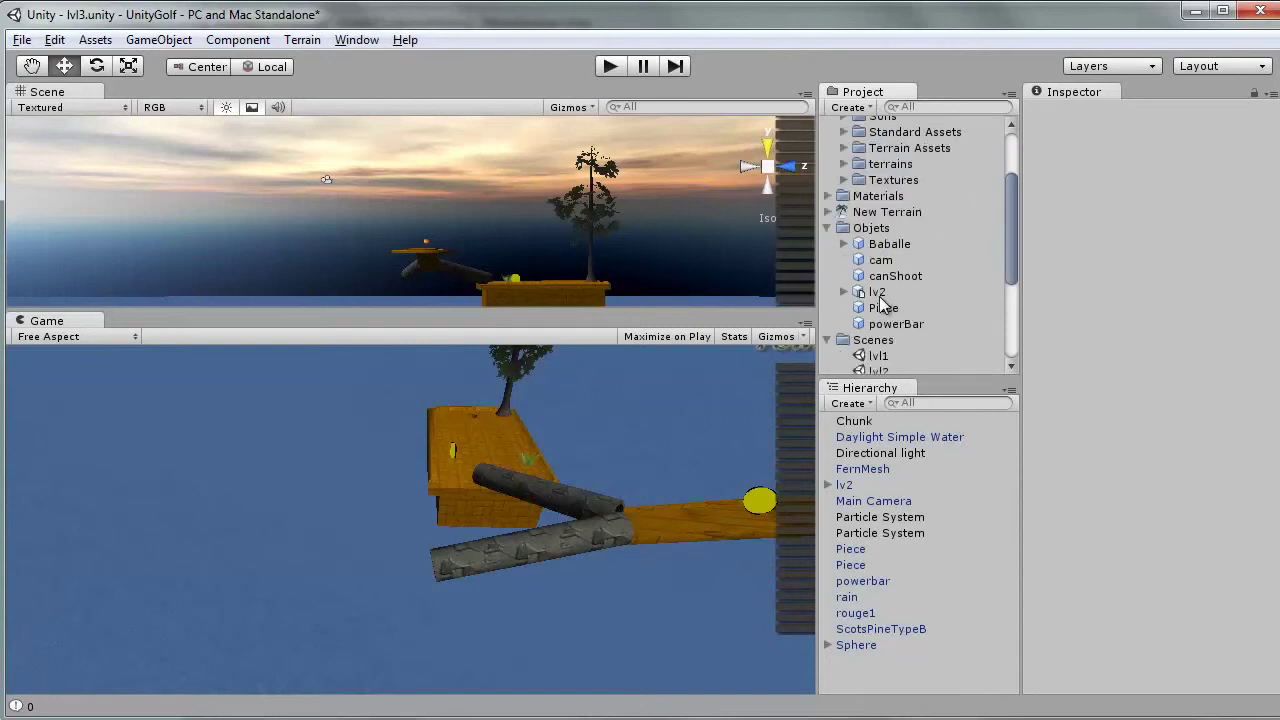
pyautogui.scroll(-3, 880, 300)
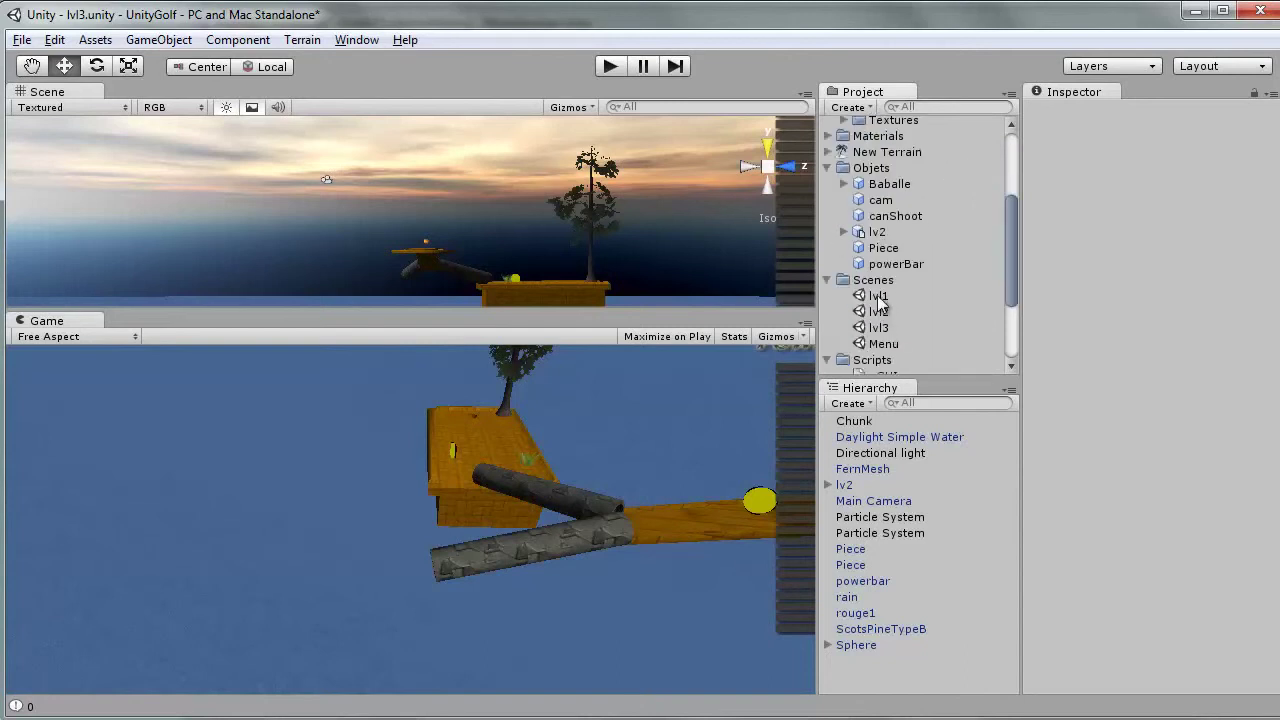
pyautogui.doubleClick(878, 296)
# Save the lvl3 changes and look down on the lvl1 island in a larger scene view
pyautogui.click(641, 411)
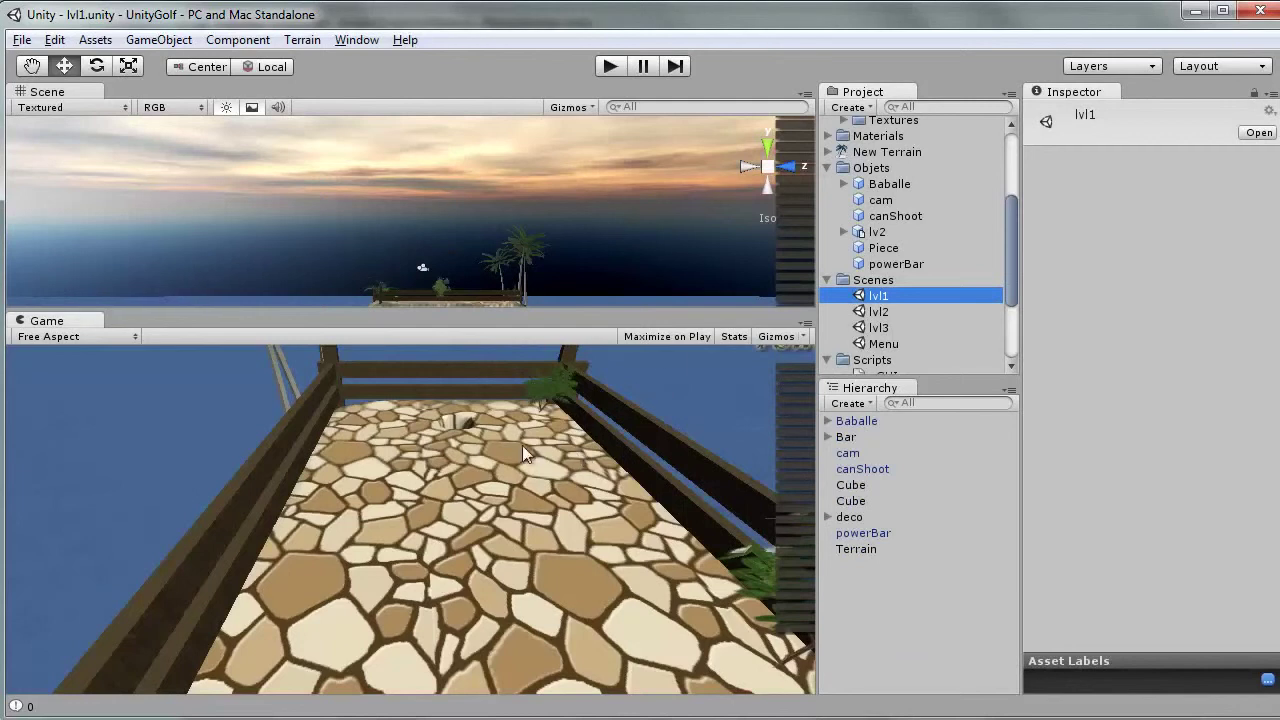
pyautogui.moveTo(532, 313)
pyautogui.mouseDown()
pyautogui.moveTo(517, 427)
pyautogui.moveTo(770, 355)
pyautogui.mouseUp()
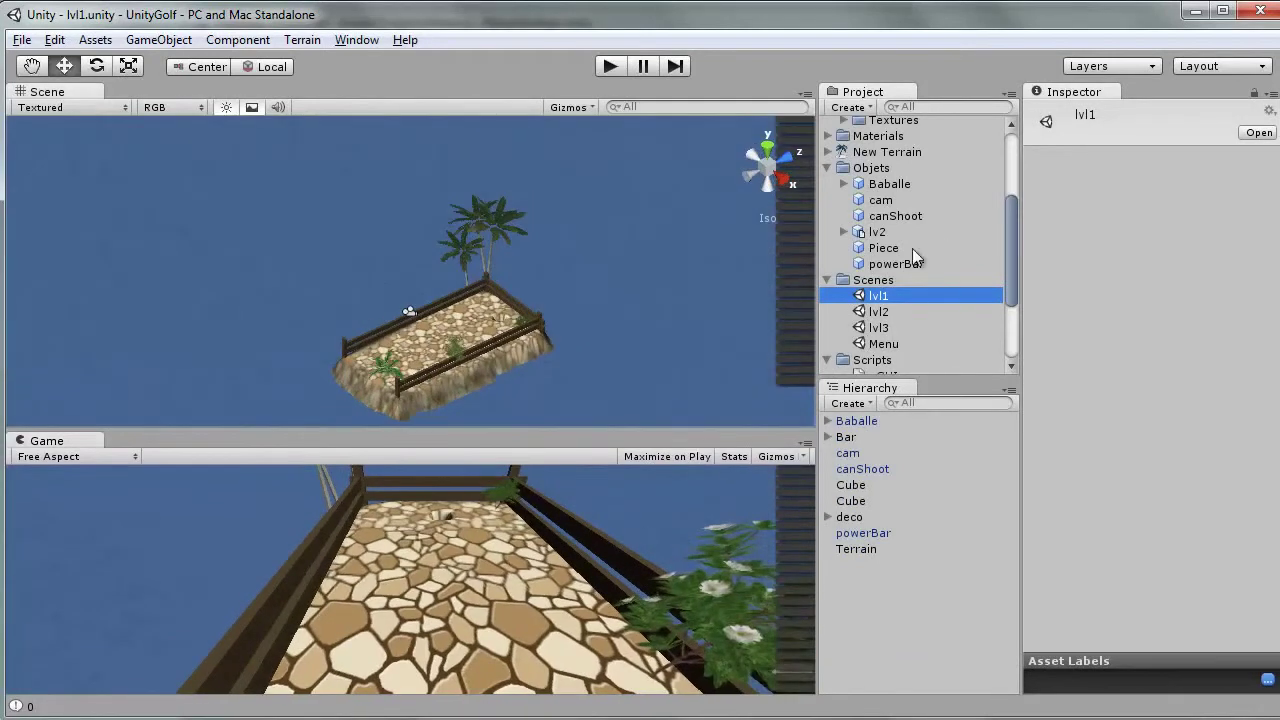
pyautogui.scroll(-3, 894, 255)
pyautogui.scroll(6, 894, 258)
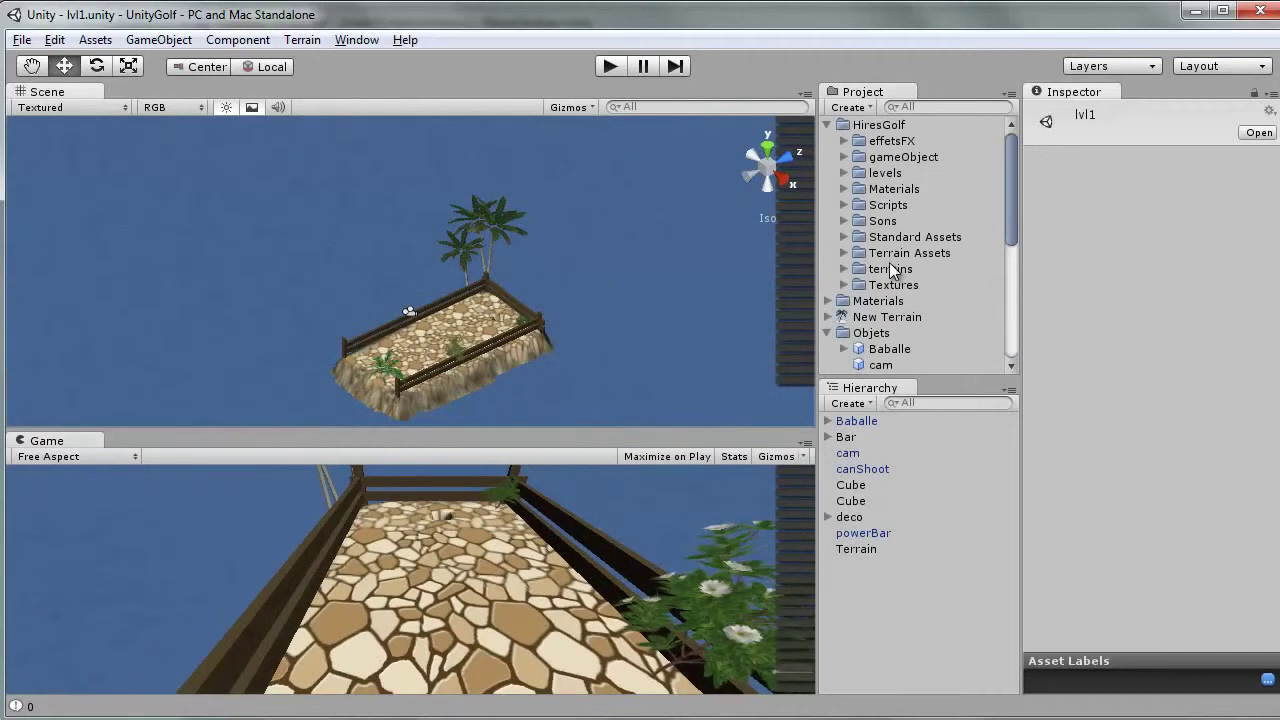
pyautogui.scroll(-2, 891, 262)
pyautogui.scroll(3, 889, 260)
# Drop Light Snow from Standard Assets particles onto the platform and raise it to about Y 6.2
pyautogui.click(843, 177)
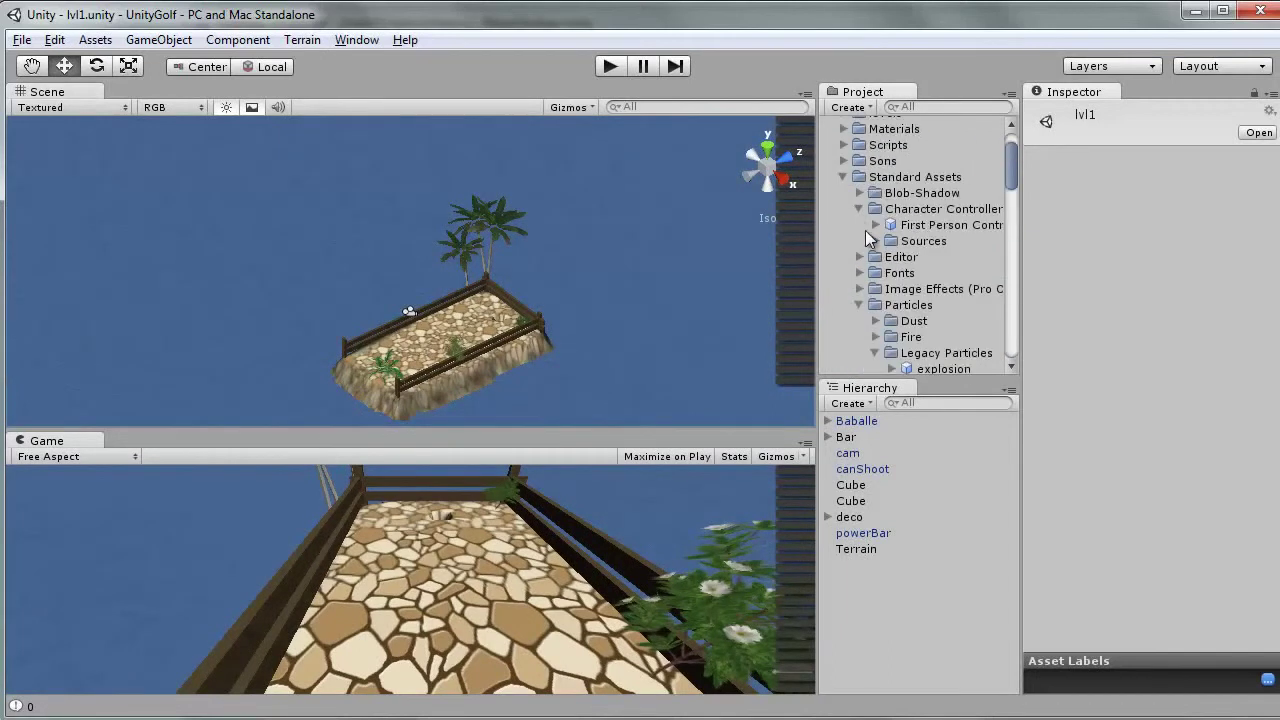
pyautogui.scroll(-6, 905, 300)
pyautogui.scroll(-3, 928, 325)
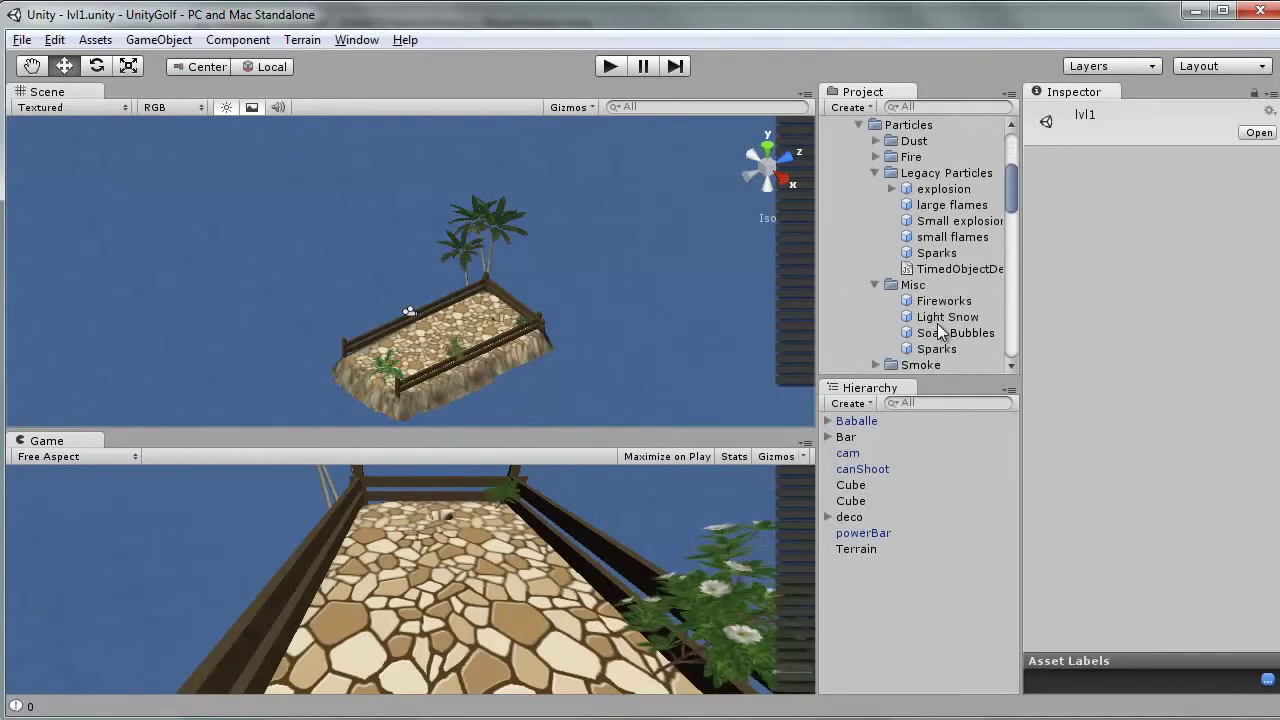
pyautogui.moveTo(948, 322); pyautogui.dragTo(528, 340)
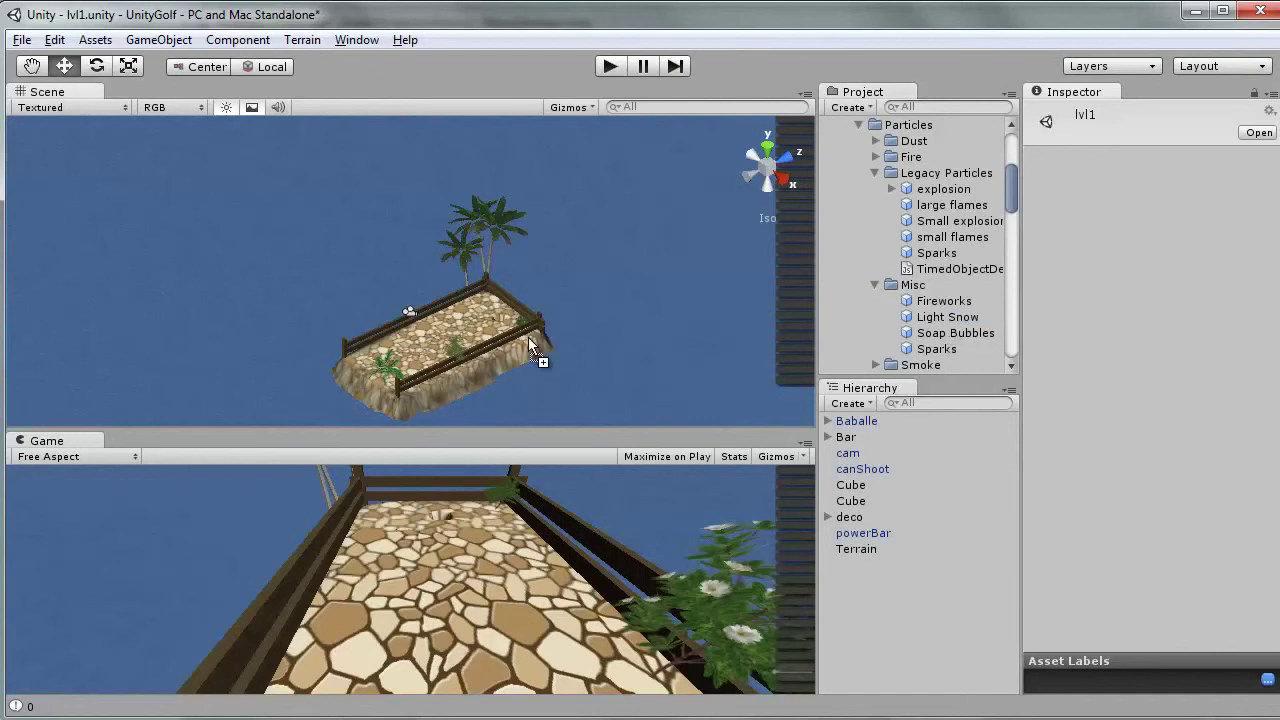
pyautogui.moveTo(437, 331); pyautogui.dragTo(437, 331)
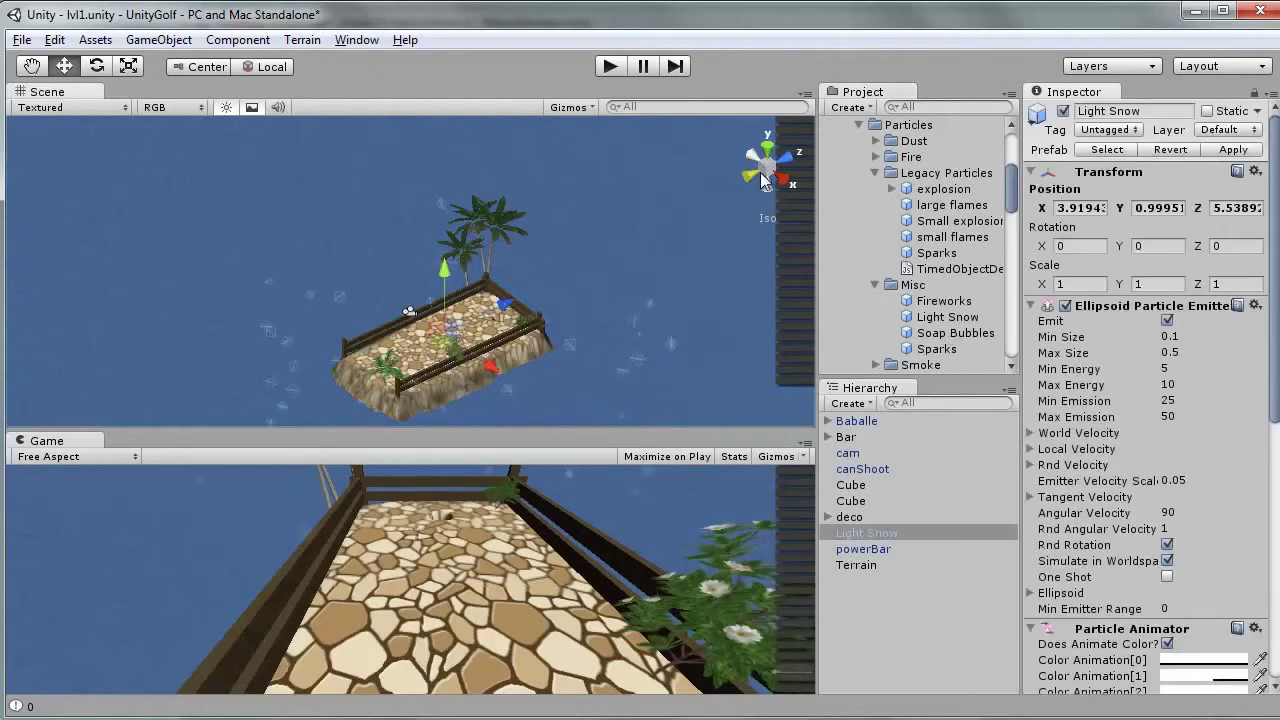
pyautogui.moveTo(689, 196)
pyautogui.keyDown('alt'); pyautogui.mouseDown()
pyautogui.moveTo(395, 310)
pyautogui.moveTo(411, 193)
pyautogui.moveTo(425, 187)
pyautogui.mouseUp(); pyautogui.keyUp('alt')
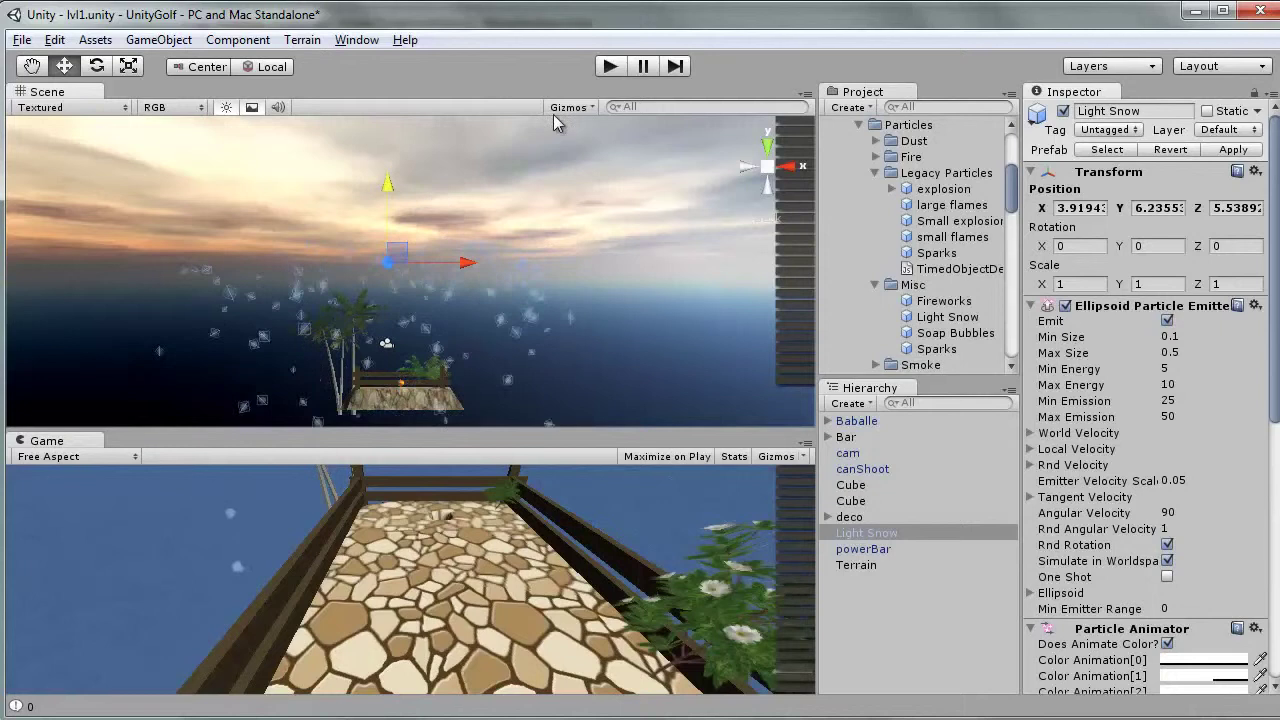
pyautogui.click(610, 66)
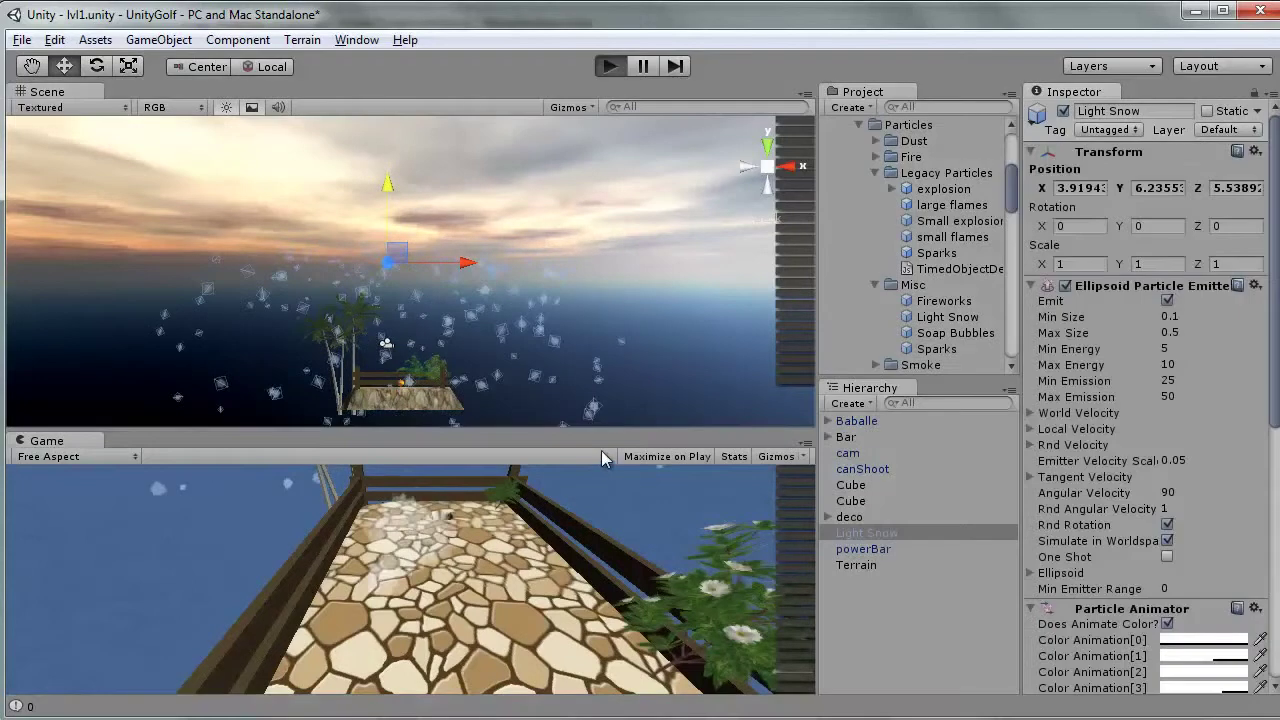
pyautogui.click(610, 66)
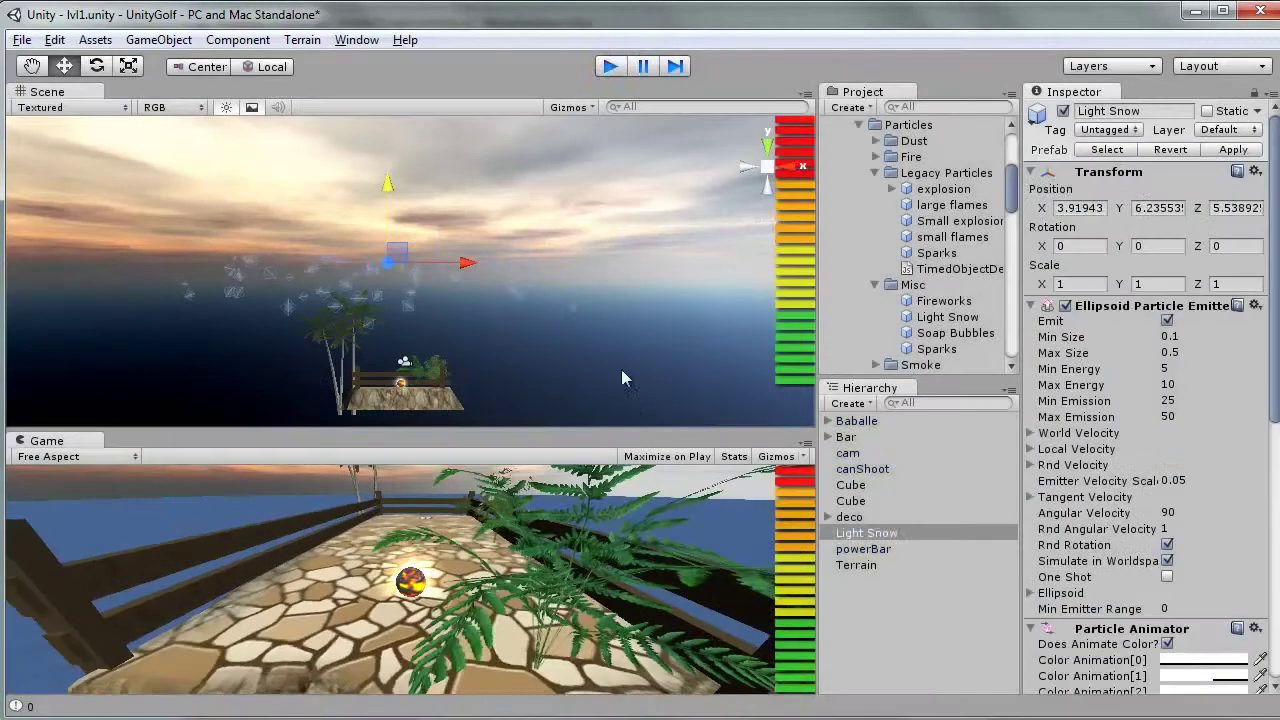
pyautogui.click(610, 66)
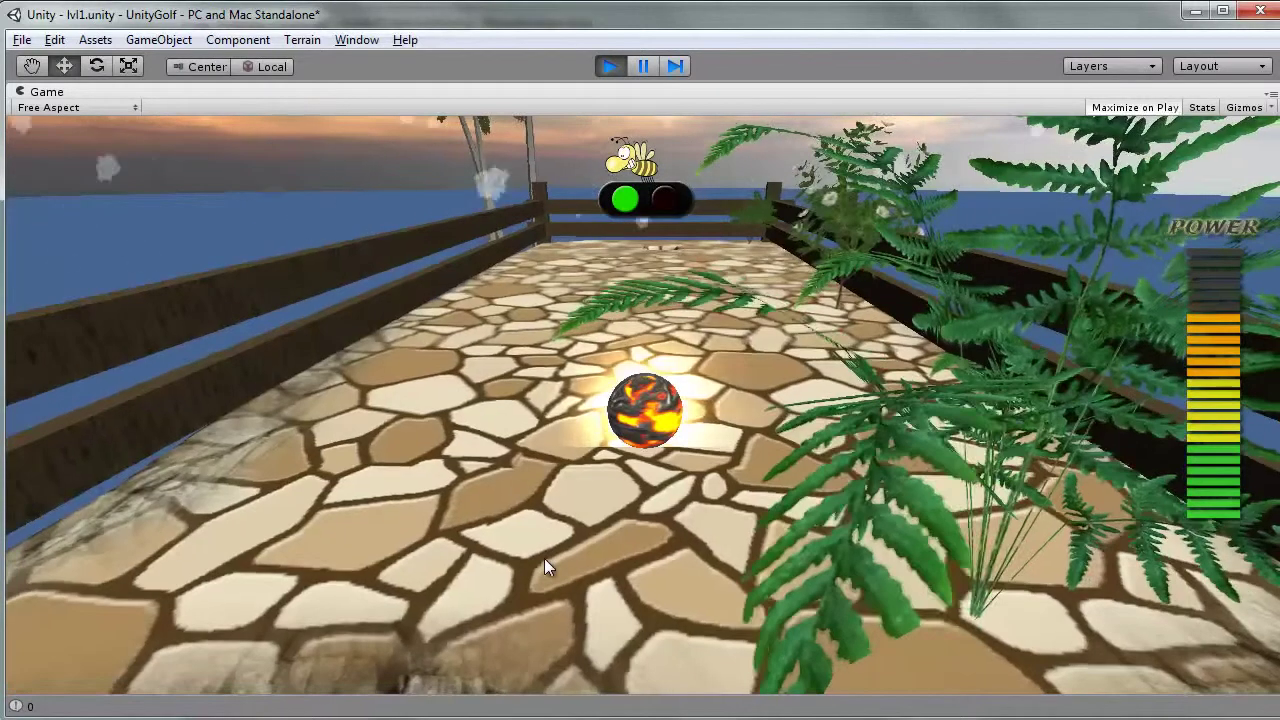
pyautogui.click(575, 630)
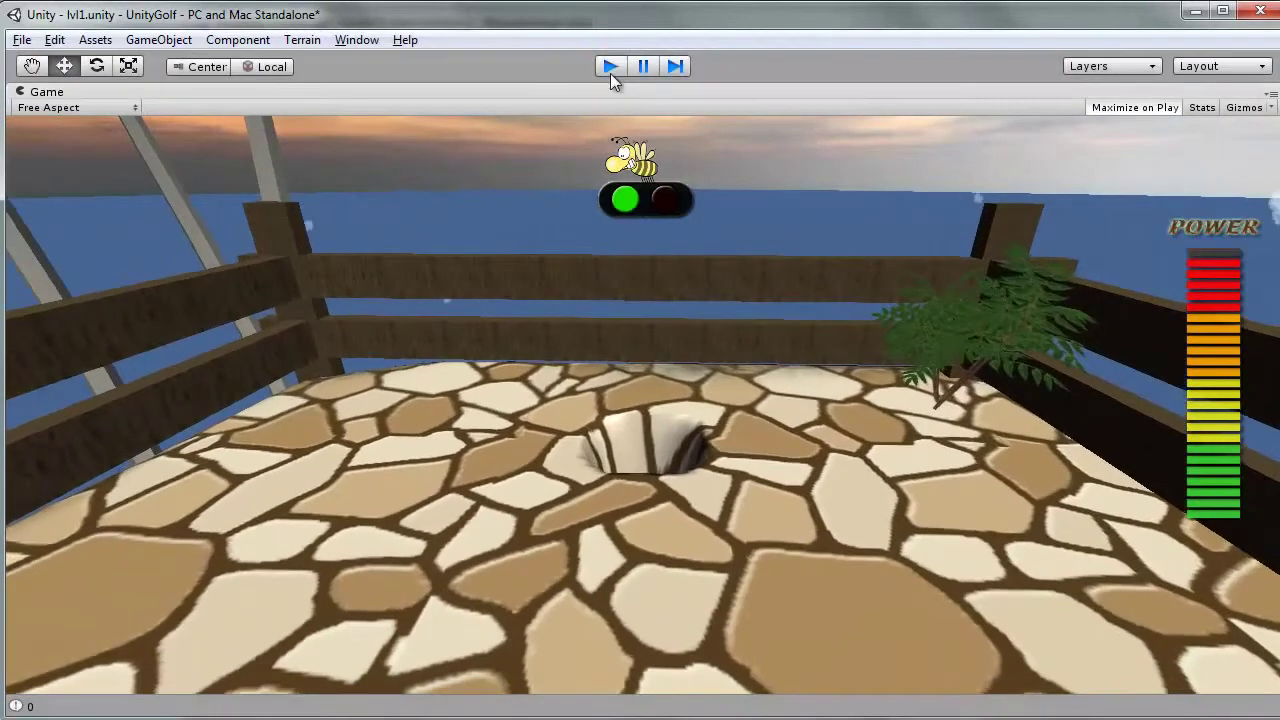
pyautogui.click(610, 68)
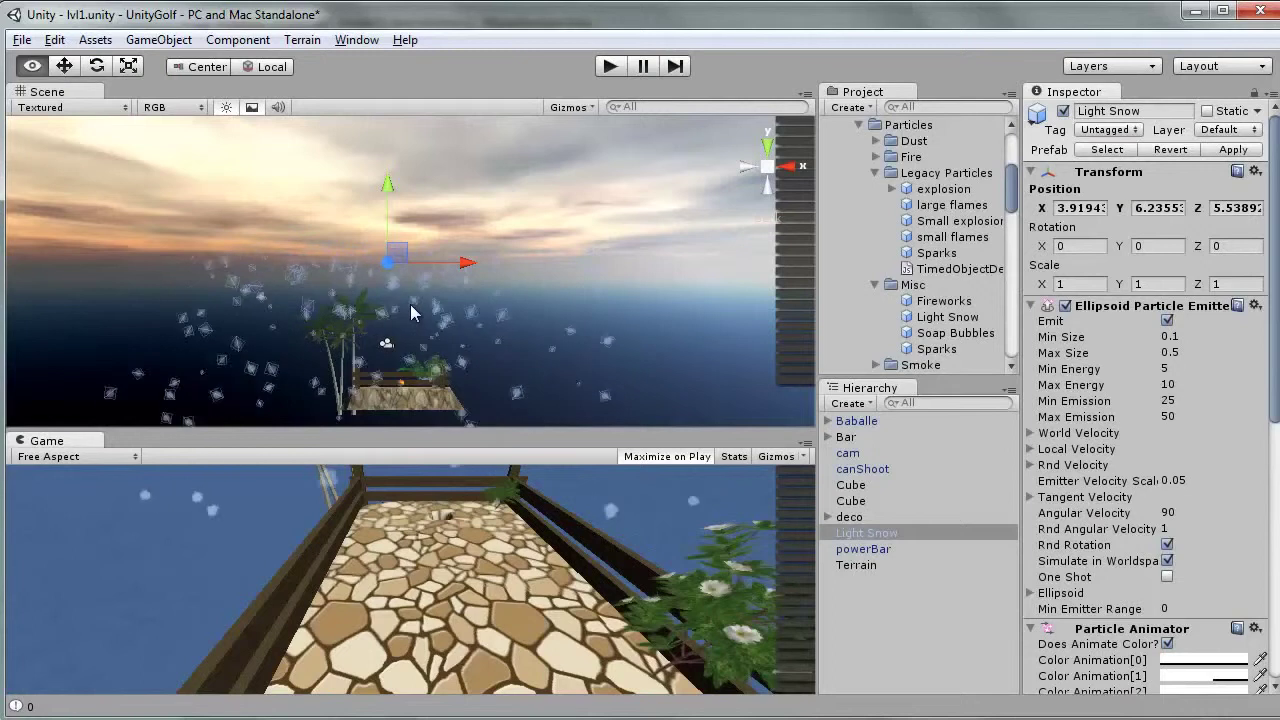
pyautogui.moveTo(445, 302)
pyautogui.keyDown('alt'); pyautogui.mouseDown()
pyautogui.moveTo(446, 342)
pyautogui.moveTo(395, 405)
pyautogui.mouseUp(); pyautogui.keyUp('alt')
pyautogui.click(757, 178)
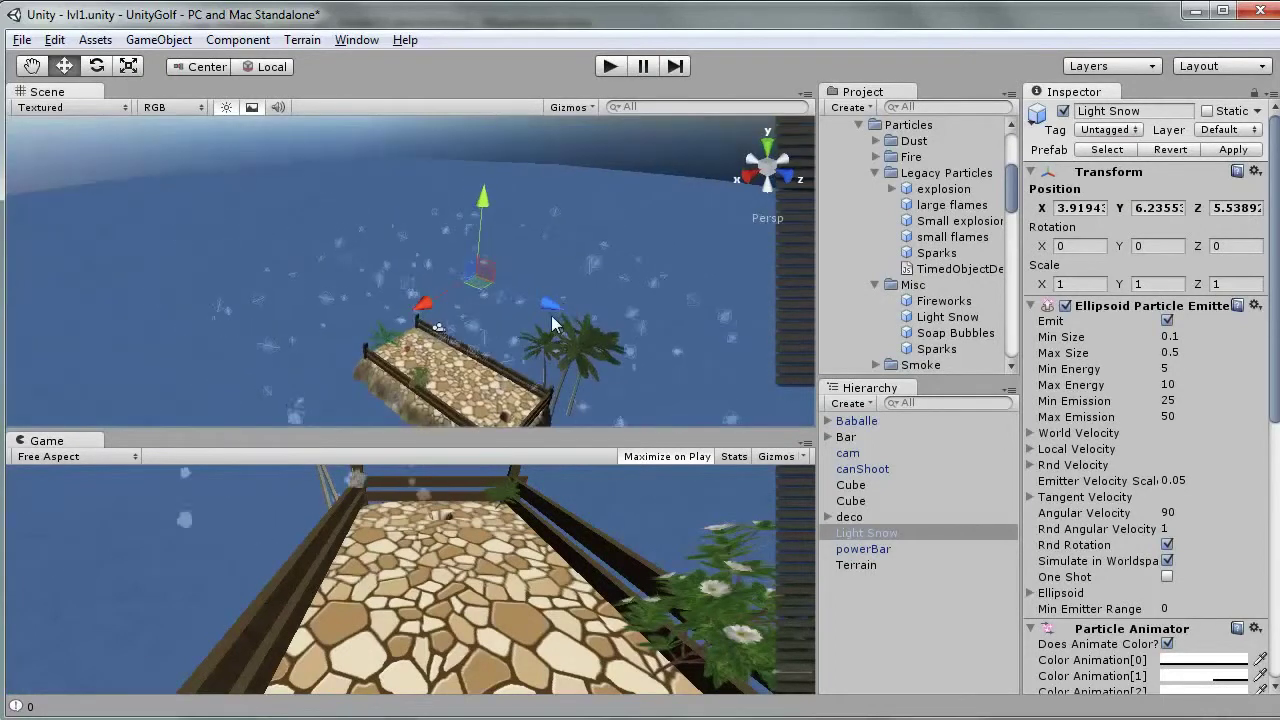
pyautogui.moveTo(538, 264)
pyautogui.keyDown('alt'); pyautogui.mouseDown()
pyautogui.moveTo(407, 225)
pyautogui.moveTo(481, 331)
pyautogui.moveTo(425, 332)
pyautogui.mouseUp(); pyautogui.keyUp('alt')
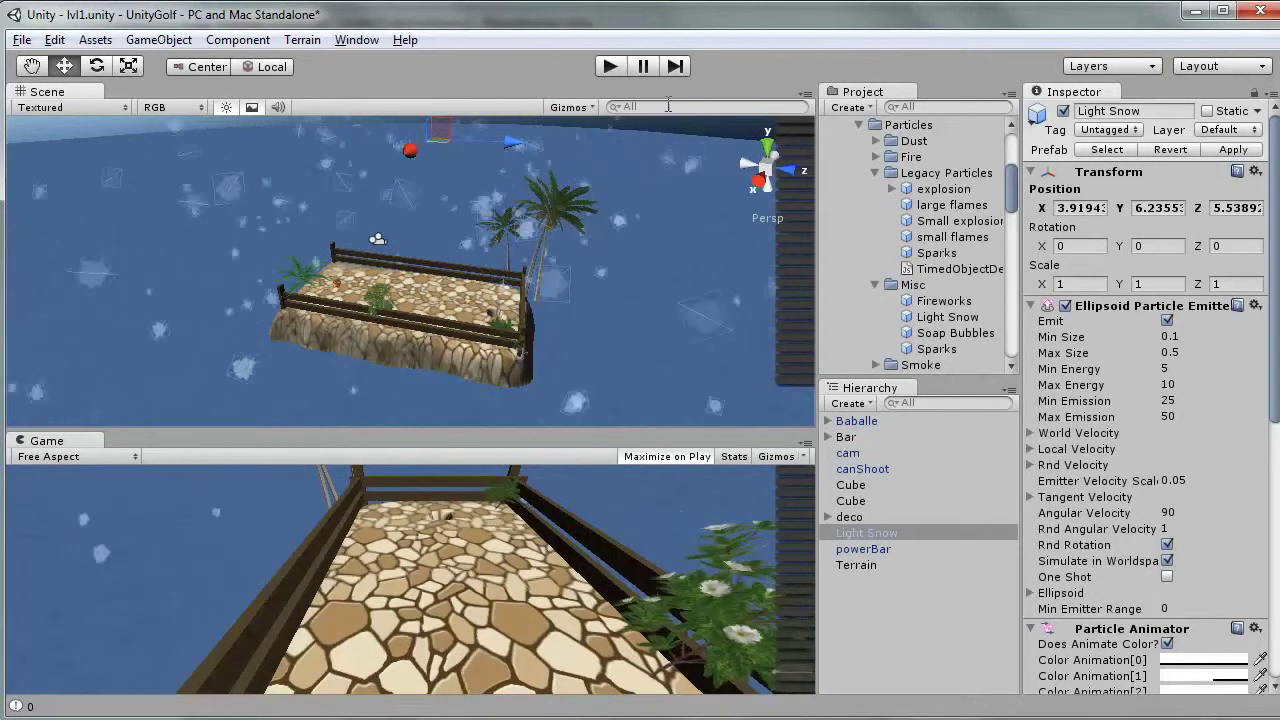
pyautogui.scroll(-3, 945, 283)
pyautogui.scroll(-5, 943, 274)
pyautogui.scroll(-5, 943, 274)
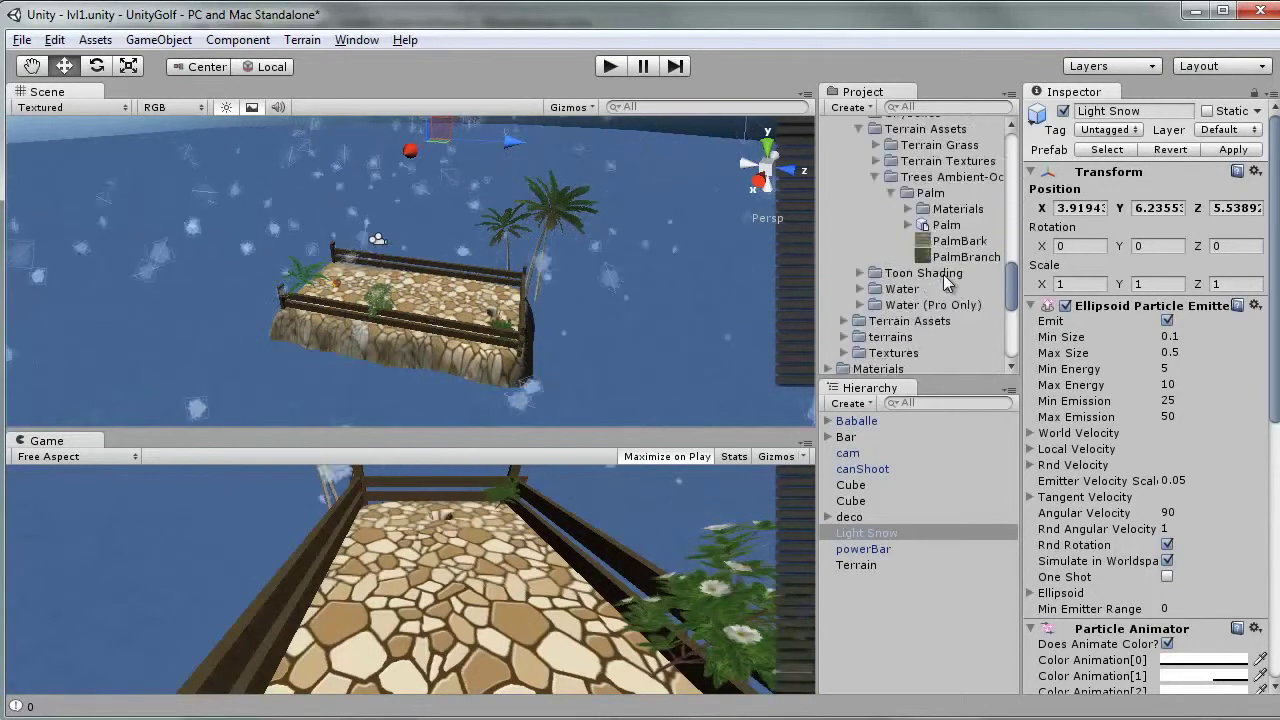
pyautogui.scroll(-5, 939, 274)
# Switch to the lvl3 scene, saving the pending lvl1 edits first
pyautogui.doubleClick(878, 192)
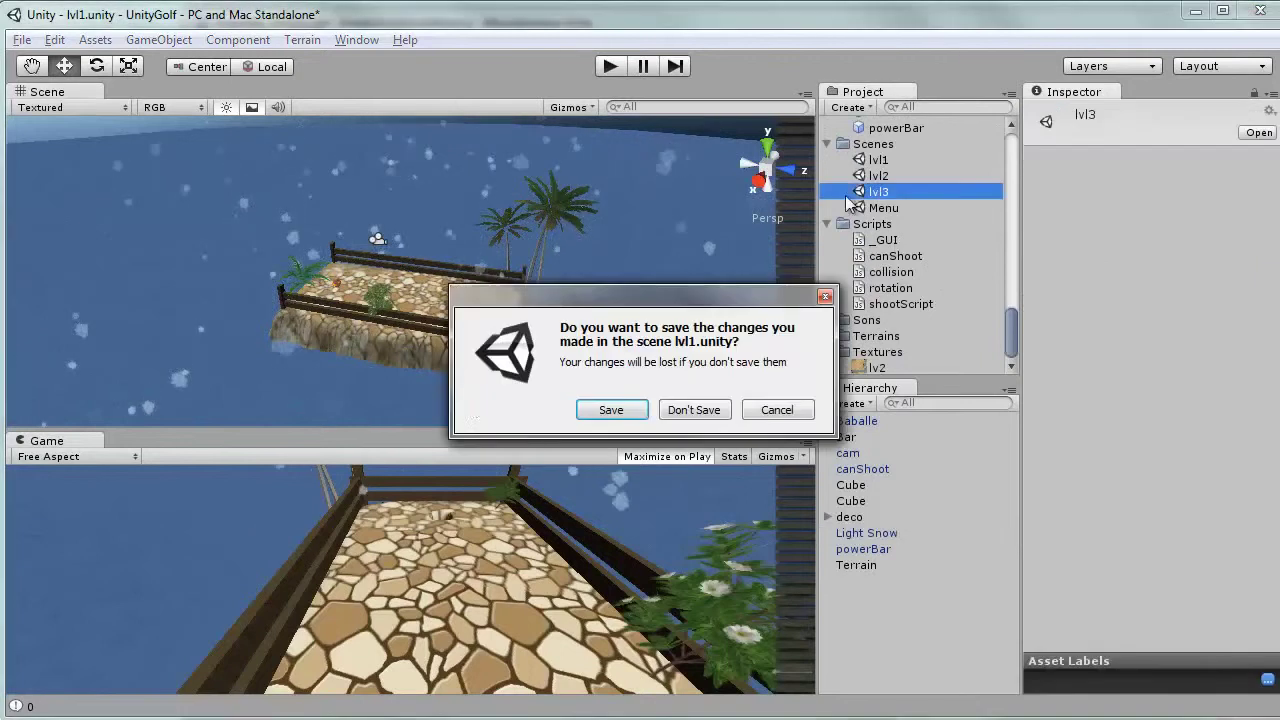
pyautogui.click(612, 410)
pyautogui.moveTo(405, 338)
pyautogui.keyDown('alt'); pyautogui.mouseDown()
pyautogui.moveTo(608, 260)
pyautogui.moveTo(614, 279)
pyautogui.moveTo(676, 244)
pyautogui.moveTo(728, 240)
pyautogui.moveTo(509, 235)
pyautogui.moveTo(667, 253)
pyautogui.moveTo(713, 240)
pyautogui.moveTo(559, 302)
pyautogui.moveTo(955, 199)
pyautogui.moveTo(80, 320)
pyautogui.moveTo(1086, 354)
pyautogui.moveTo(584, 275)
pyautogui.moveTo(359, 294)
pyautogui.moveTo(47, 292)
pyautogui.moveTo(209, 255)
pyautogui.moveTo(523, 289)
pyautogui.moveTo(363, 179)
pyautogui.mouseUp(); pyautogui.keyUp('alt')
# Zoom and orbit around lvl3 to view the box, pine tree, log pipe and coins
pyautogui.scroll(-2, 558, 301)
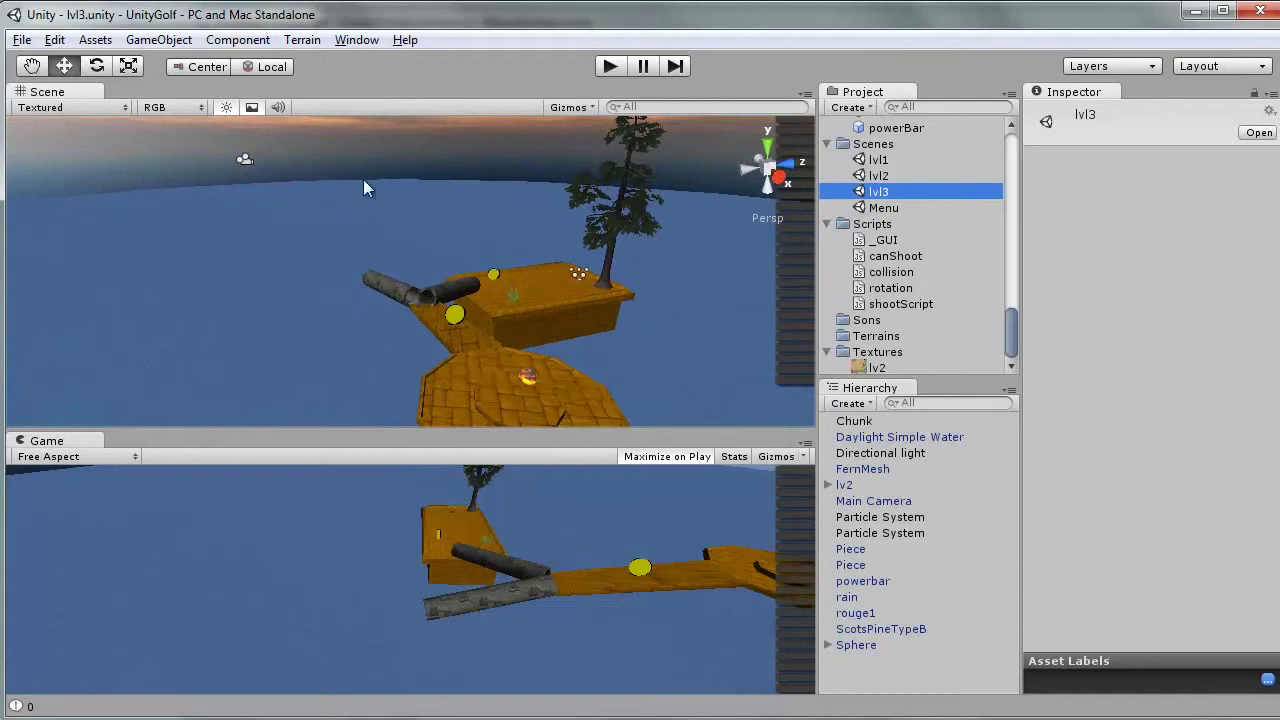
pyautogui.scroll(-3, 426, 249)
pyautogui.scroll(-3, 419, 253)
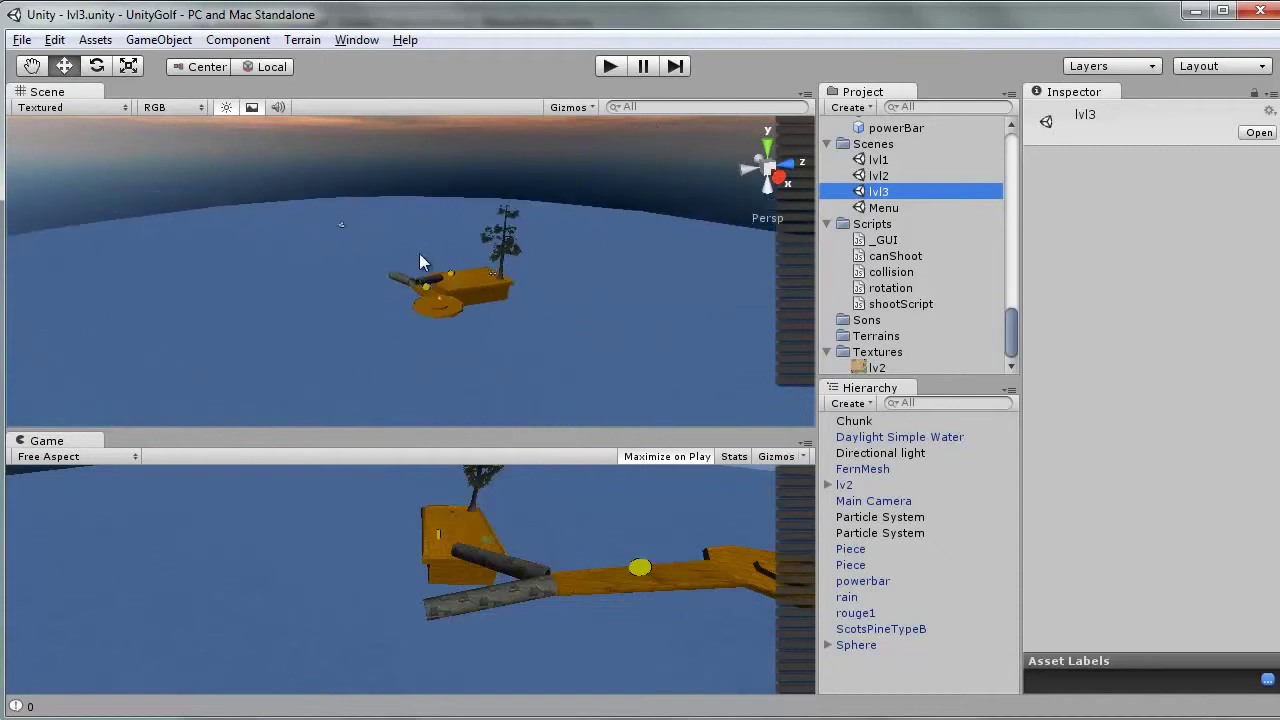
pyautogui.scroll(-3, 411, 254)
pyautogui.scroll(-3, 412, 255)
pyautogui.scroll(-3, 413, 256)
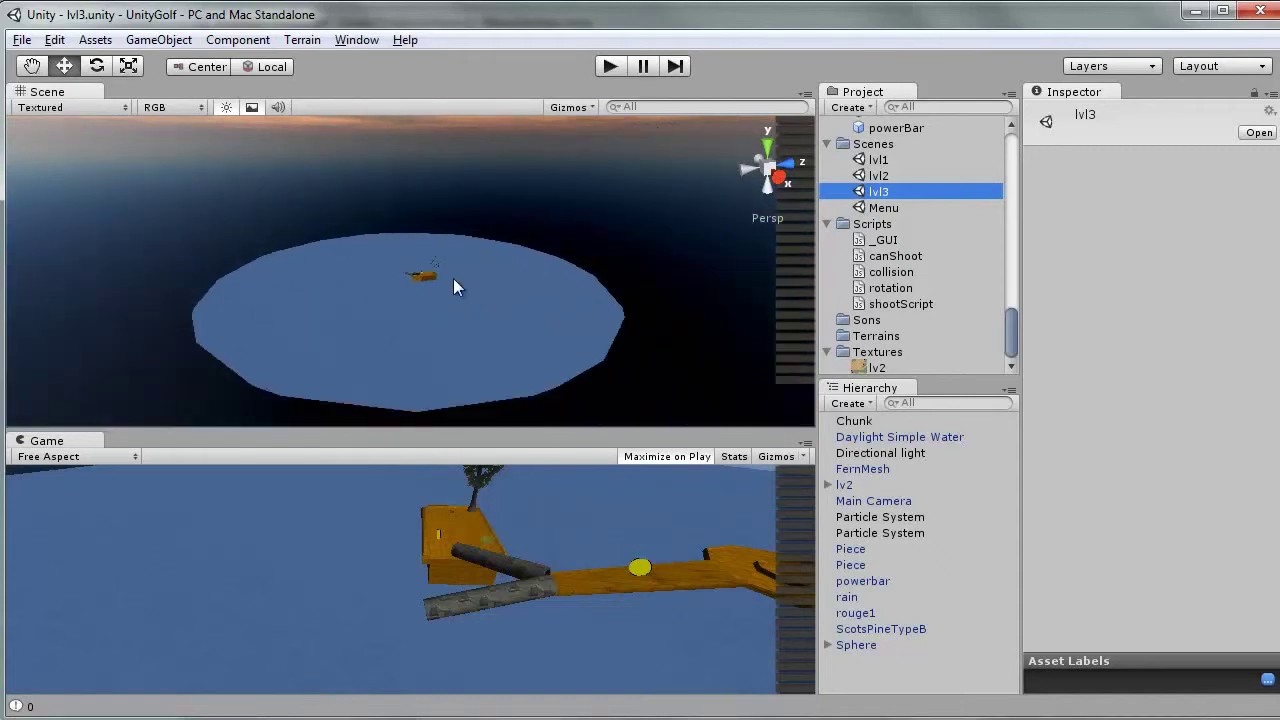
pyautogui.scroll(5, 465, 282)
pyautogui.scroll(3, 474, 285)
pyautogui.scroll(3, 471, 280)
pyautogui.scroll(3, 458, 279)
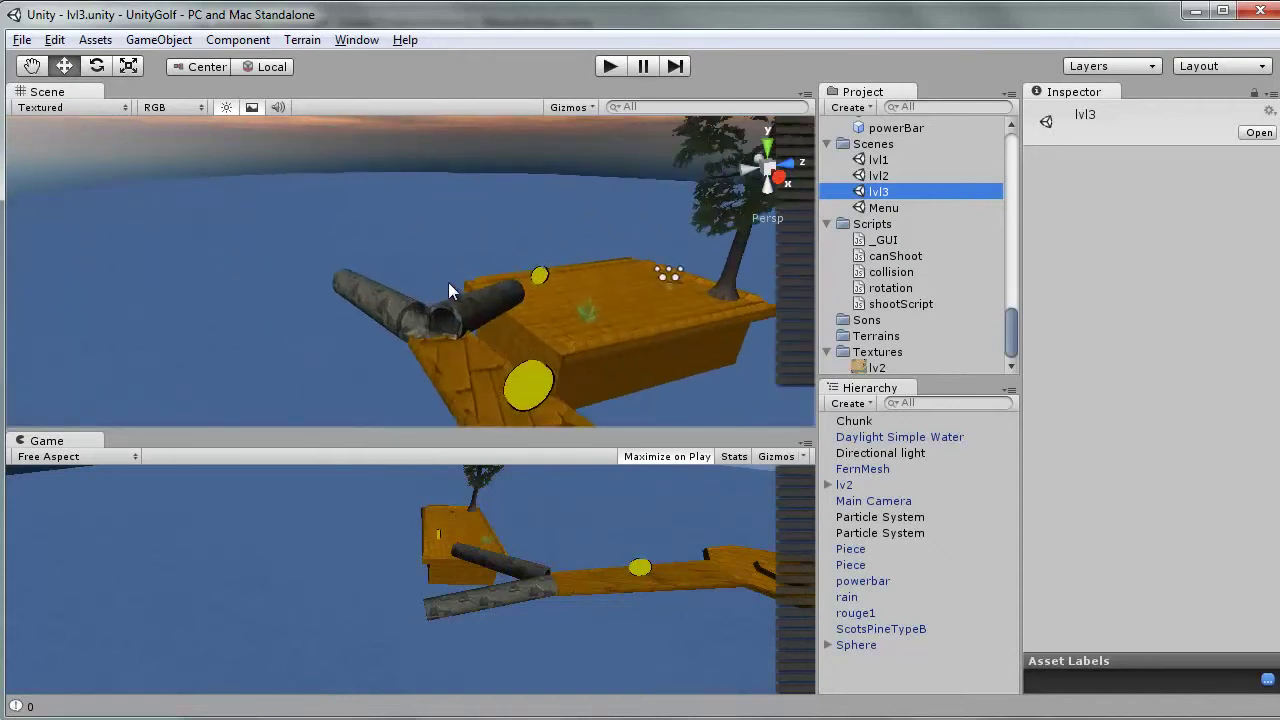
pyautogui.moveTo(448, 282)
pyautogui.keyDown('alt'); pyautogui.mouseDown()
pyautogui.moveTo(399, 209)
pyautogui.moveTo(383, 210)
pyautogui.mouseUp(); pyautogui.keyUp('alt')
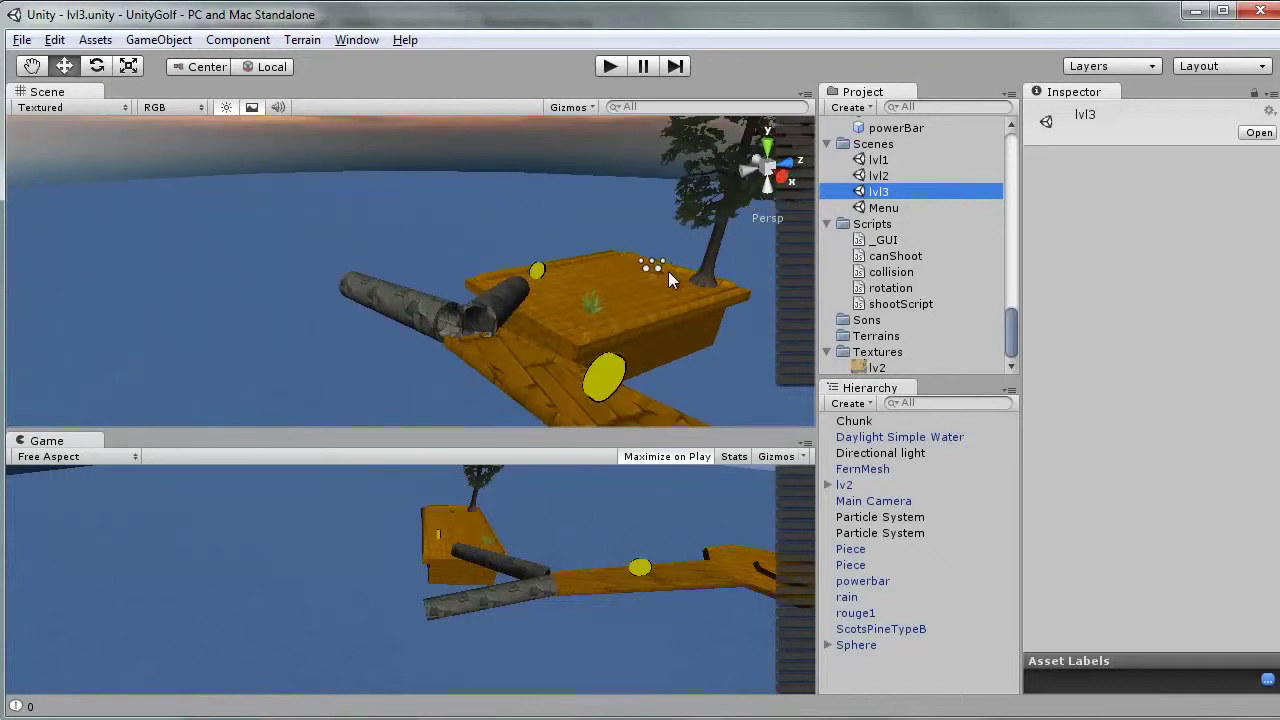
pyautogui.keyDown('alt'); pyautogui.moveTo(651, 299); pyautogui.dragTo(617, 259); pyautogui.keyUp('alt')
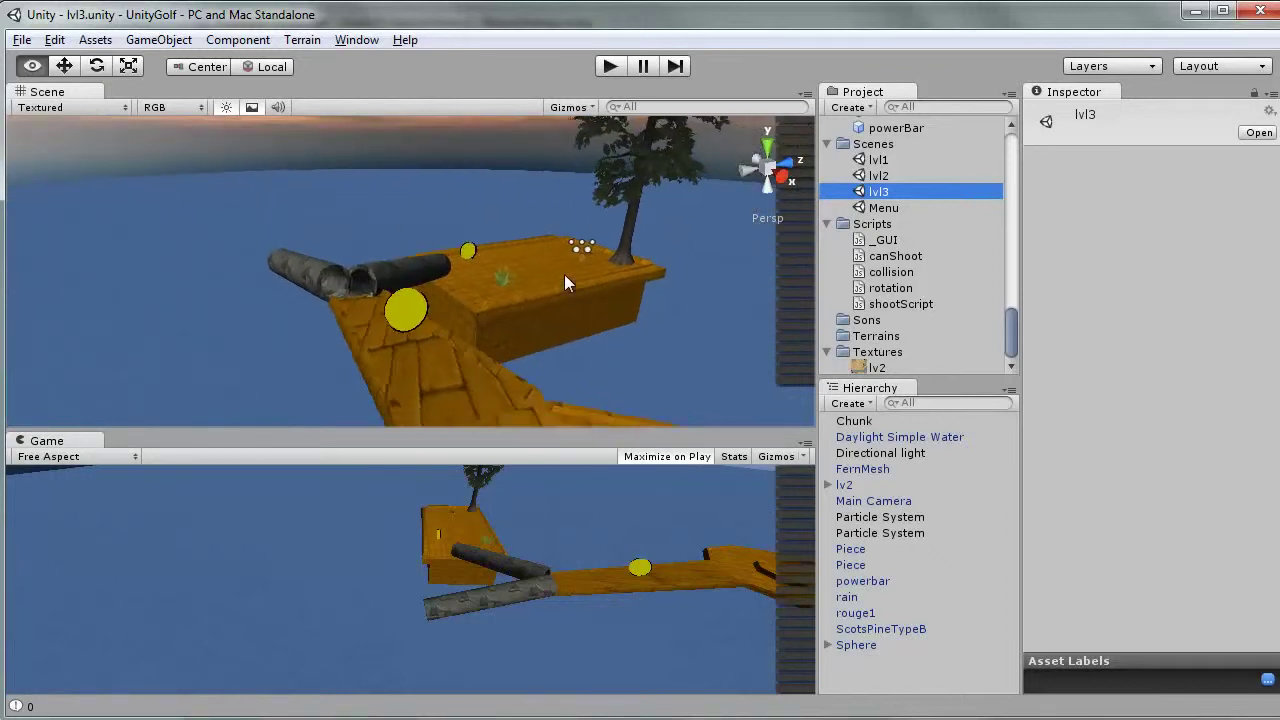
# Select the platform's particle system and Daylight Simple Water, and show Game view rendering stats
pyautogui.click(555, 229)
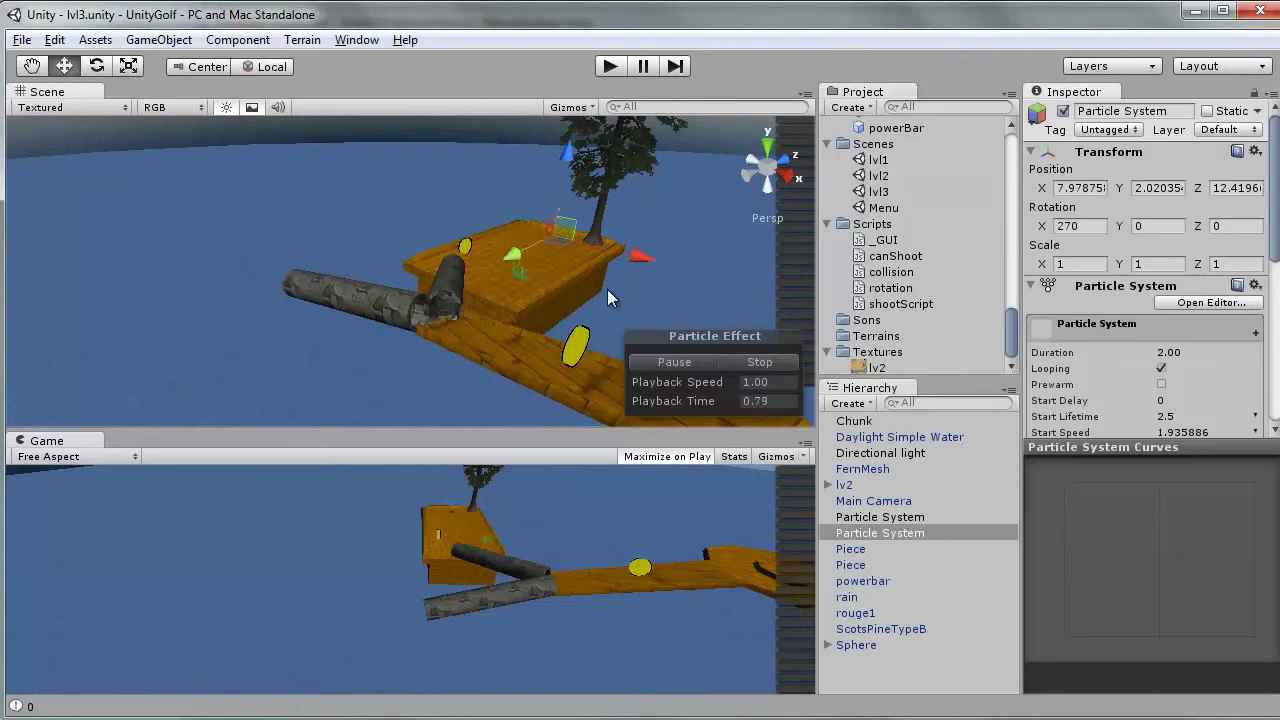
pyautogui.click(605, 293)
pyautogui.keyDown('alt'); pyautogui.moveTo(596, 310); pyautogui.dragTo(548, 284); pyautogui.keyUp('alt')
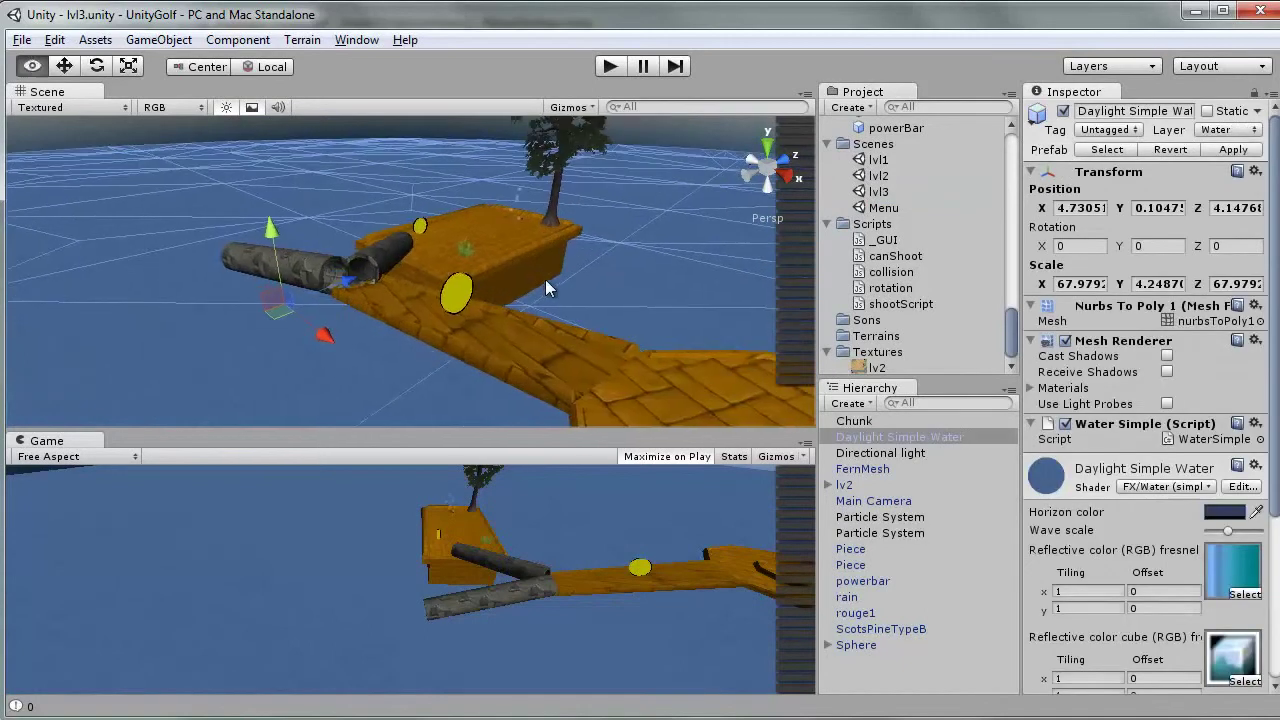
pyautogui.click(733, 457)
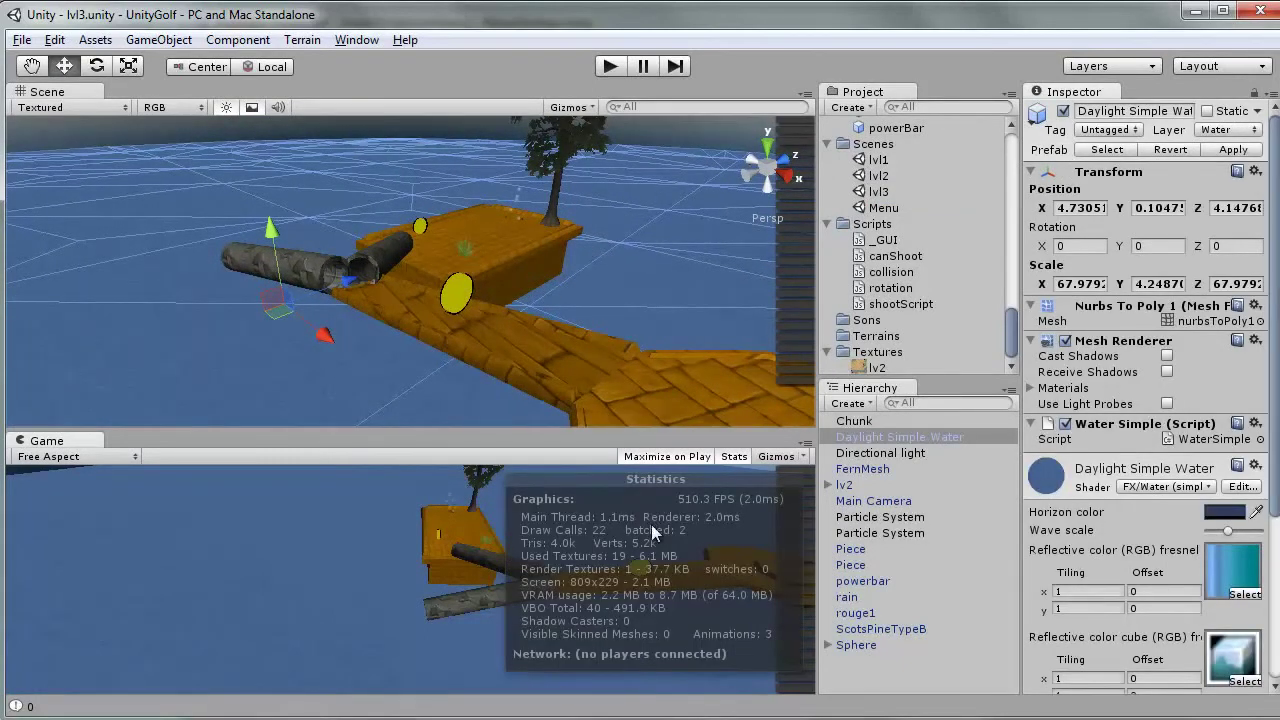
# Run a first lvl3 playtest, turning the camera toward the tree and cannon, then stop
pyautogui.click(609, 67)
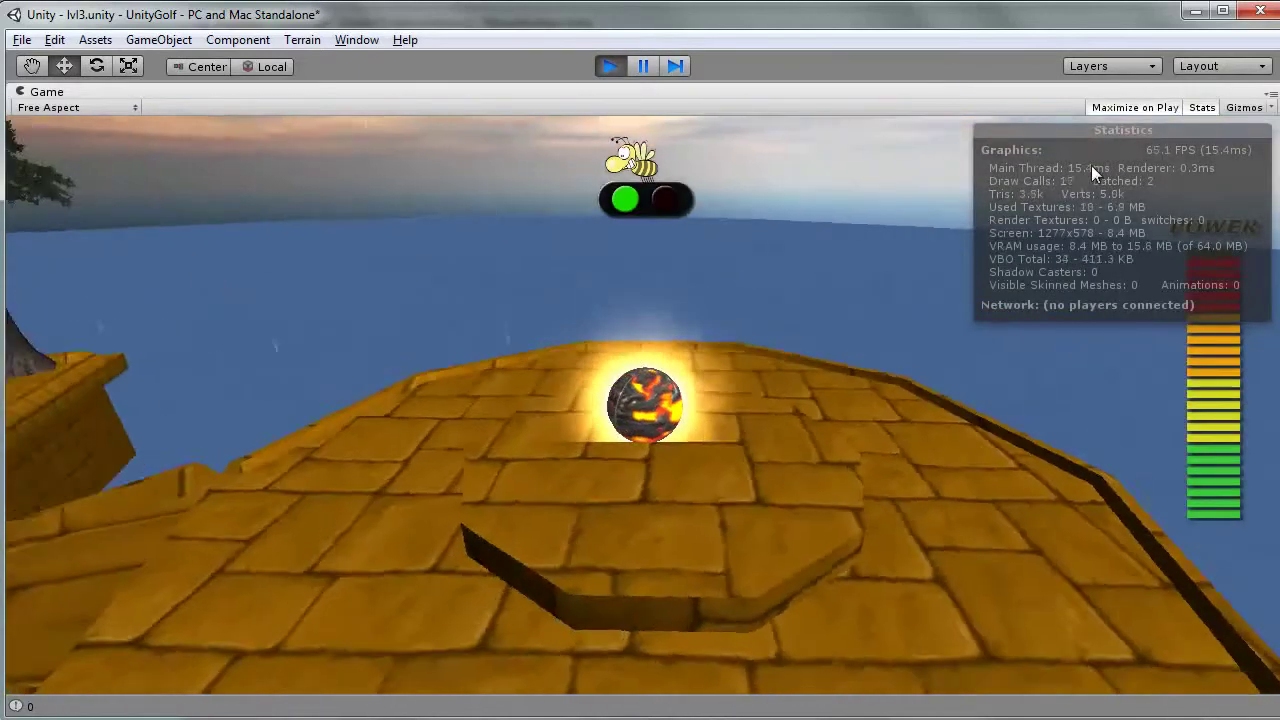
pyautogui.moveTo(411, 414)
pyautogui.mouseDown()
pyautogui.moveTo(1063, 188)
pyautogui.moveTo(1181, 187)
pyautogui.moveTo(106, 282)
pyautogui.mouseUp()
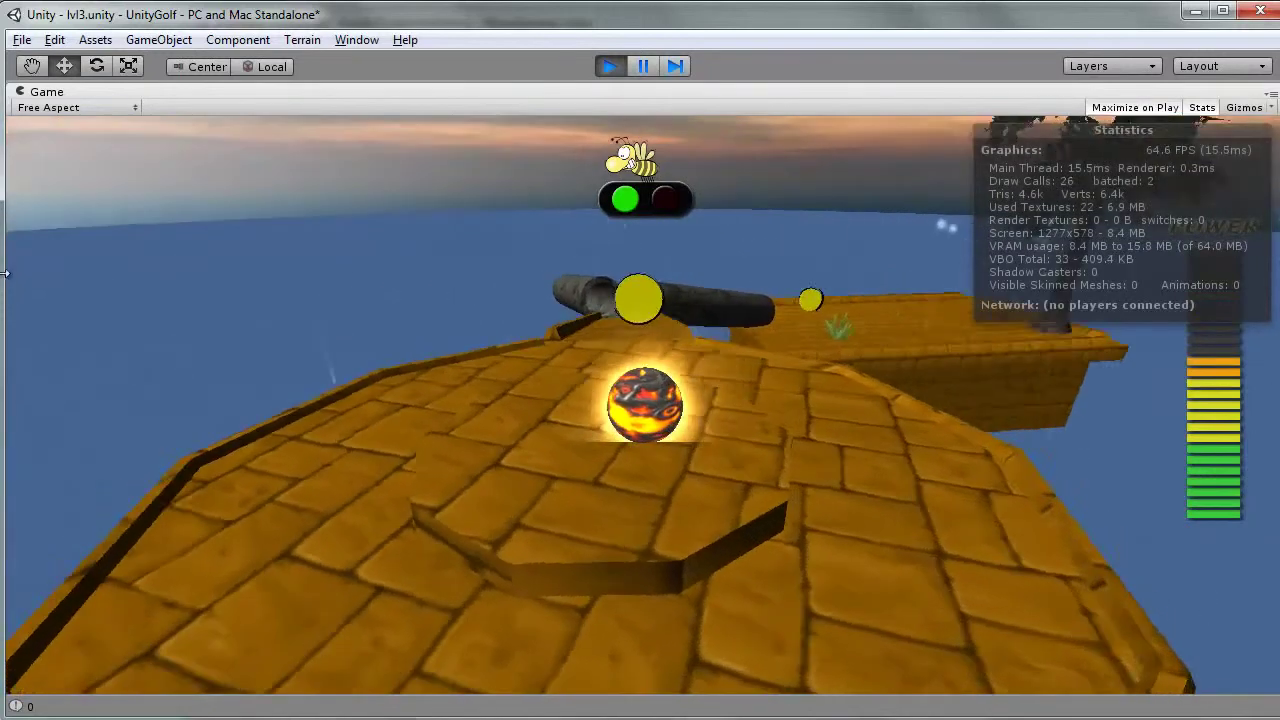
pyautogui.moveTo(106, 282)
pyautogui.mouseDown()
pyautogui.moveTo(5, 271)
pyautogui.moveTo(10, 282)
pyautogui.mouseUp()
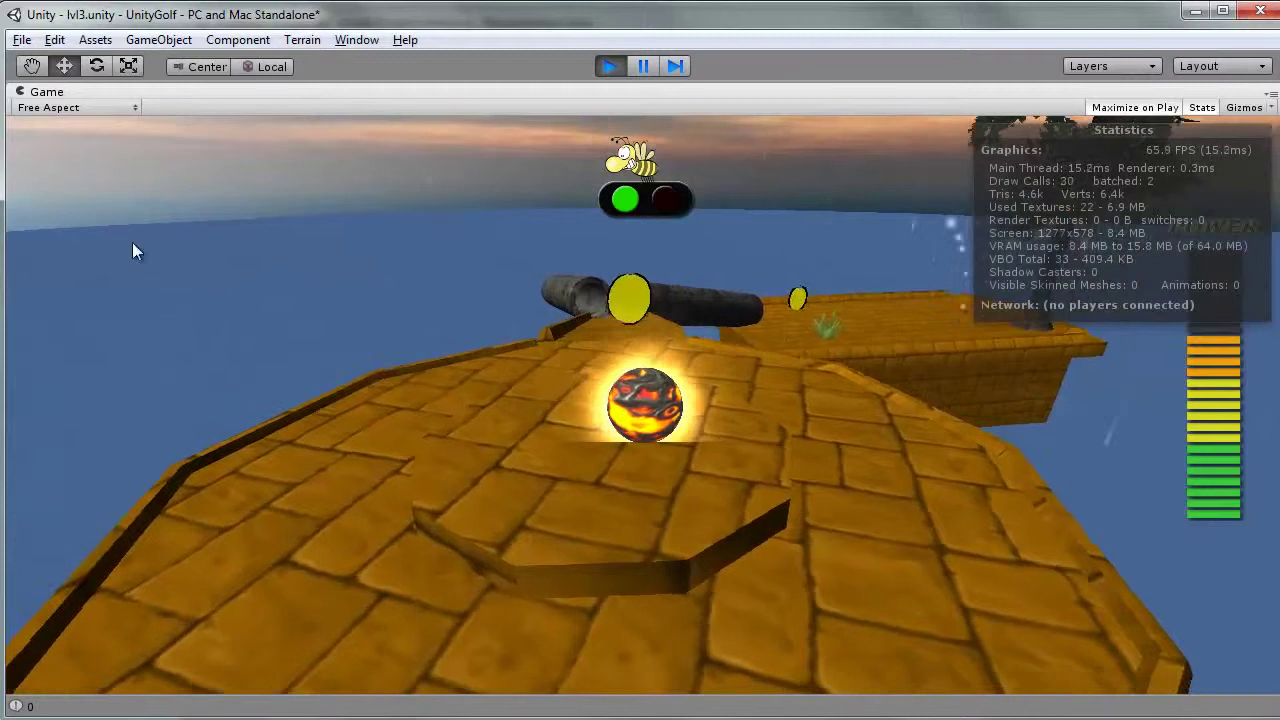
pyautogui.moveTo(10, 282)
pyautogui.mouseDown()
pyautogui.moveTo(981, 193)
pyautogui.moveTo(84, 604)
pyautogui.moveTo(5, 467)
pyautogui.mouseUp()
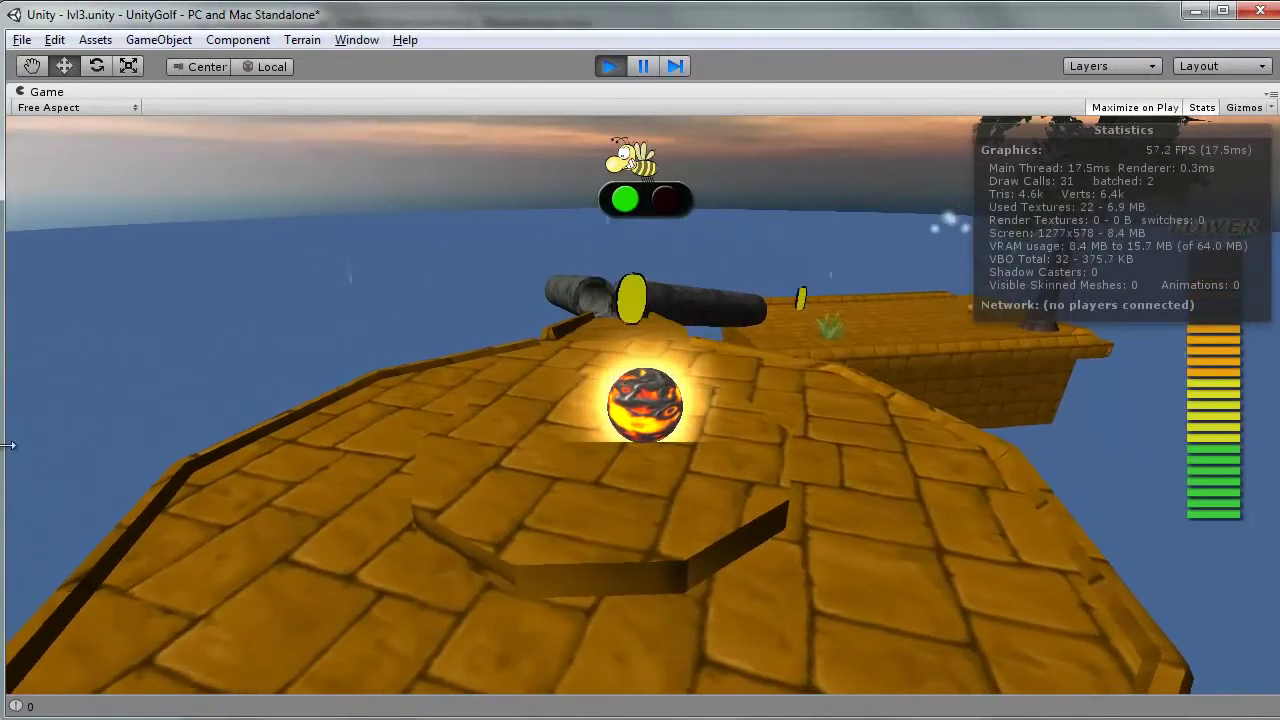
pyautogui.moveTo(5, 467); pyautogui.dragTo(19, 426)
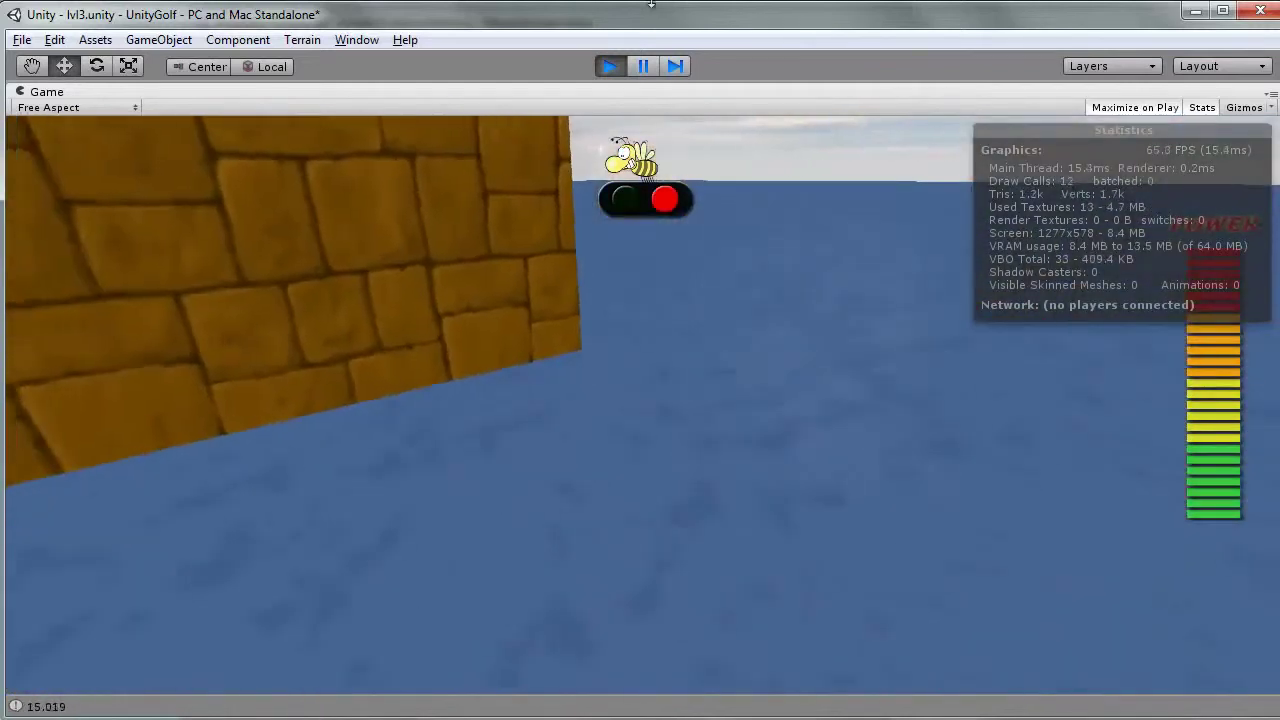
pyautogui.click(609, 65)
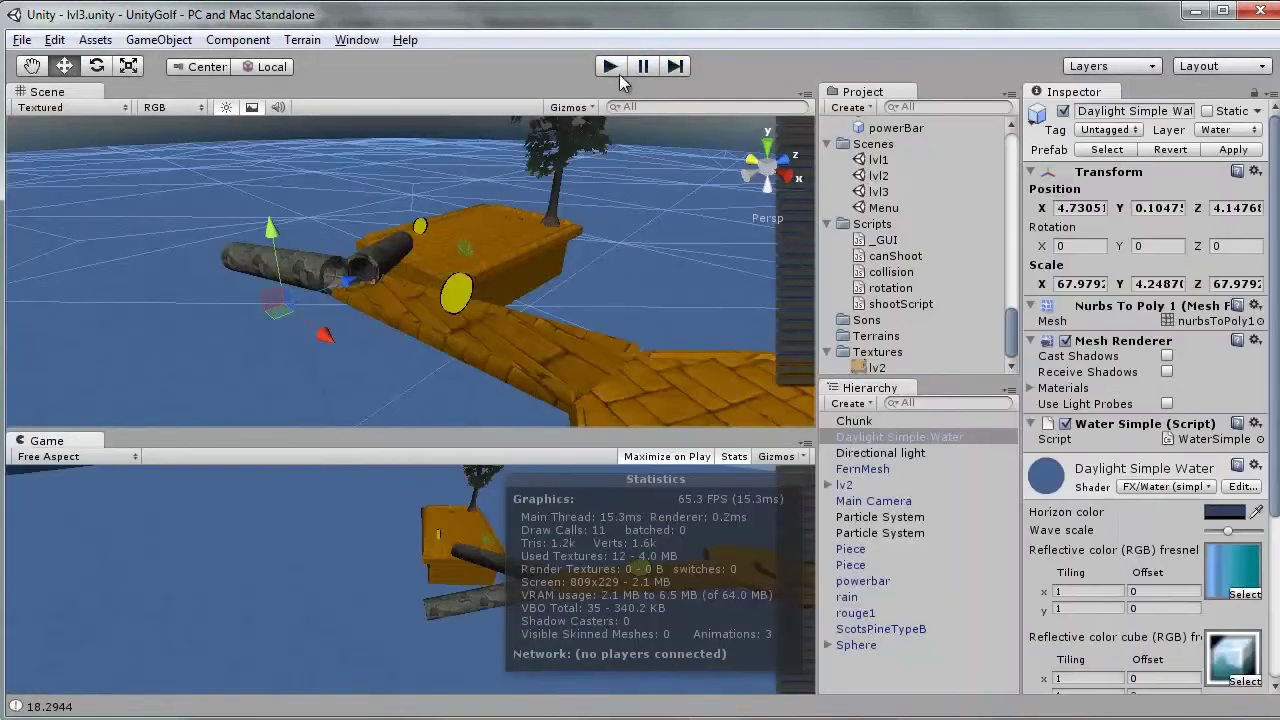
# Replay lvl3 and putt the ball through the cannon into the hole, then stop
pyautogui.hotkey('ctrl', 'p')
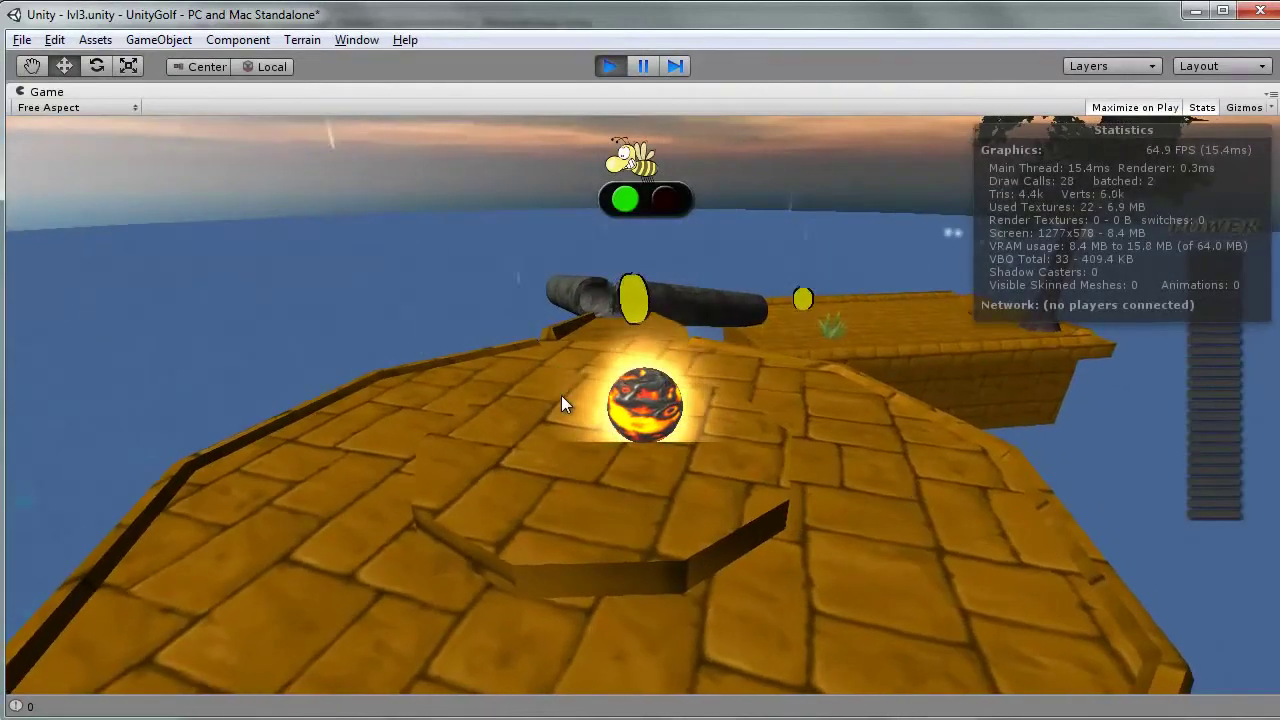
pyautogui.moveTo(561, 395); pyautogui.dragTo(551, 310)
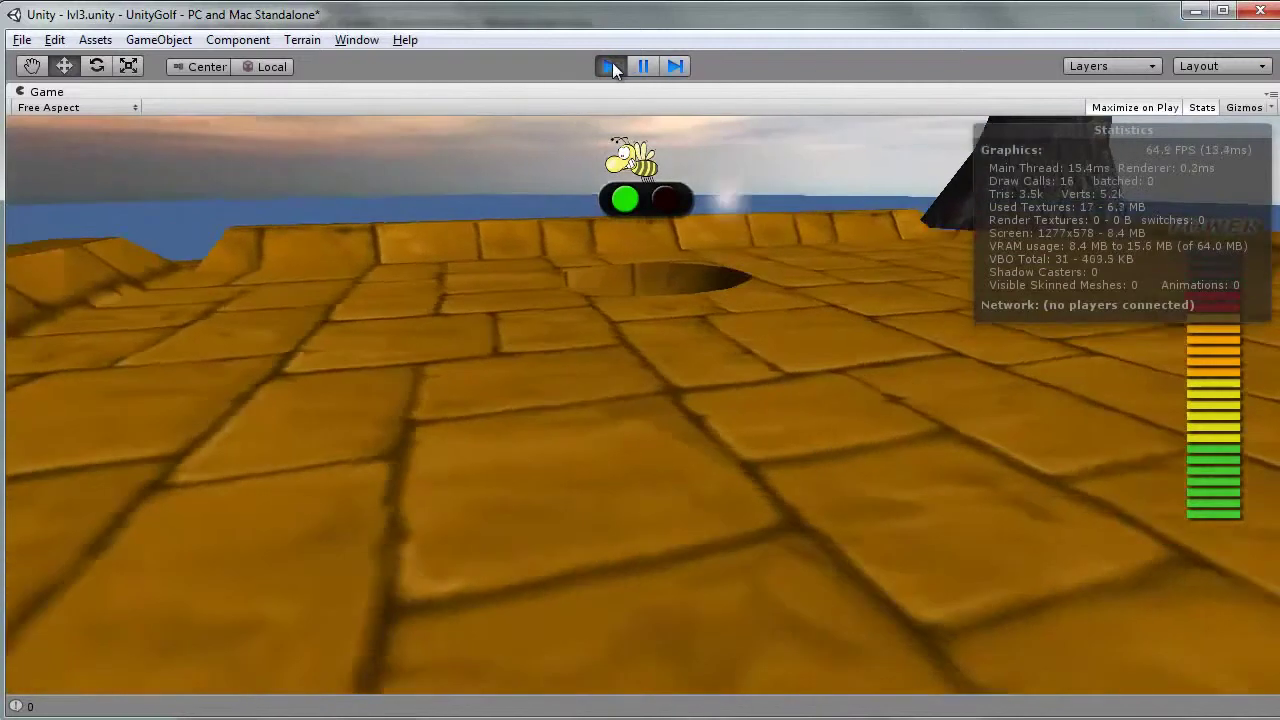
pyautogui.click(604, 66)
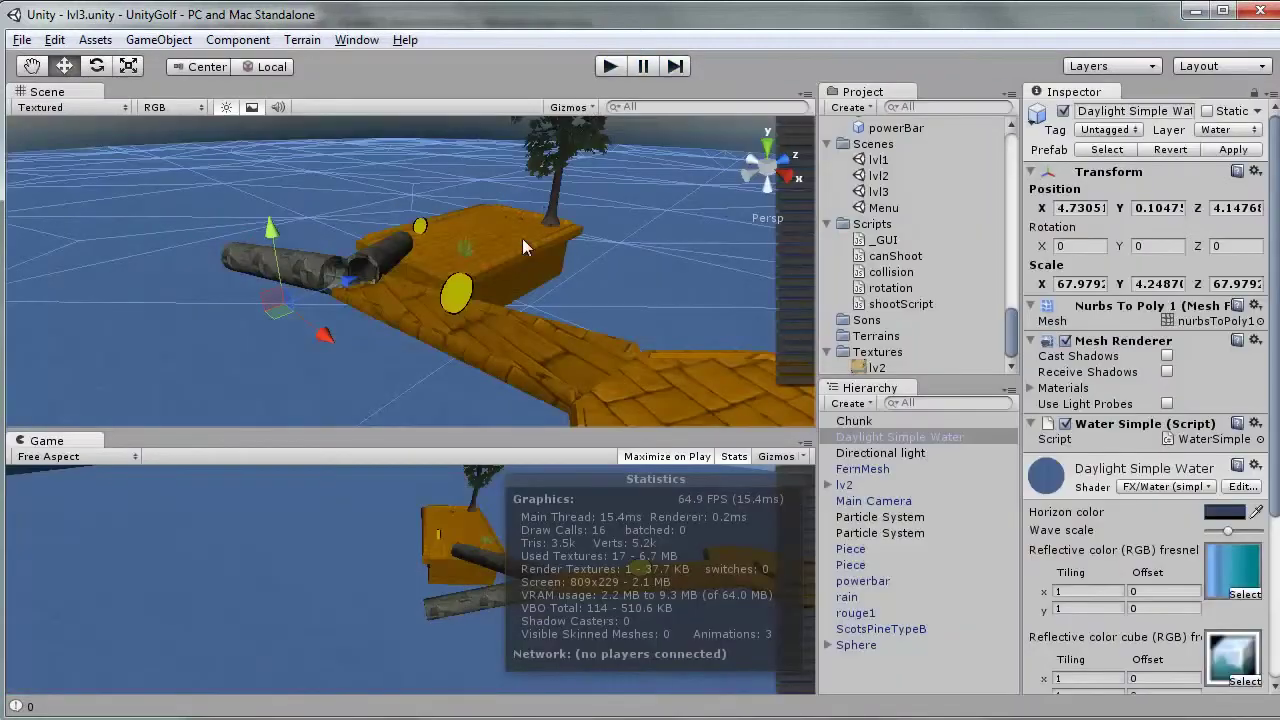
pyautogui.click(647, 398)
pyautogui.moveTo(647, 400)
pyautogui.keyDown('alt'); pyautogui.mouseDown()
pyautogui.moveTo(598, 279)
pyautogui.moveTo(531, 299)
pyautogui.moveTo(350, 229)
pyautogui.mouseUp(); pyautogui.keyUp('alt')
pyautogui.moveTo(322, 164)
pyautogui.keyDown('alt'); pyautogui.mouseDown()
pyautogui.moveTo(353, 201)
pyautogui.moveTo(354, 153)
pyautogui.moveTo(395, 163)
pyautogui.moveTo(371, 281)
pyautogui.moveTo(393, 233)
pyautogui.moveTo(339, 241)
pyautogui.mouseUp(); pyautogui.keyUp('alt')
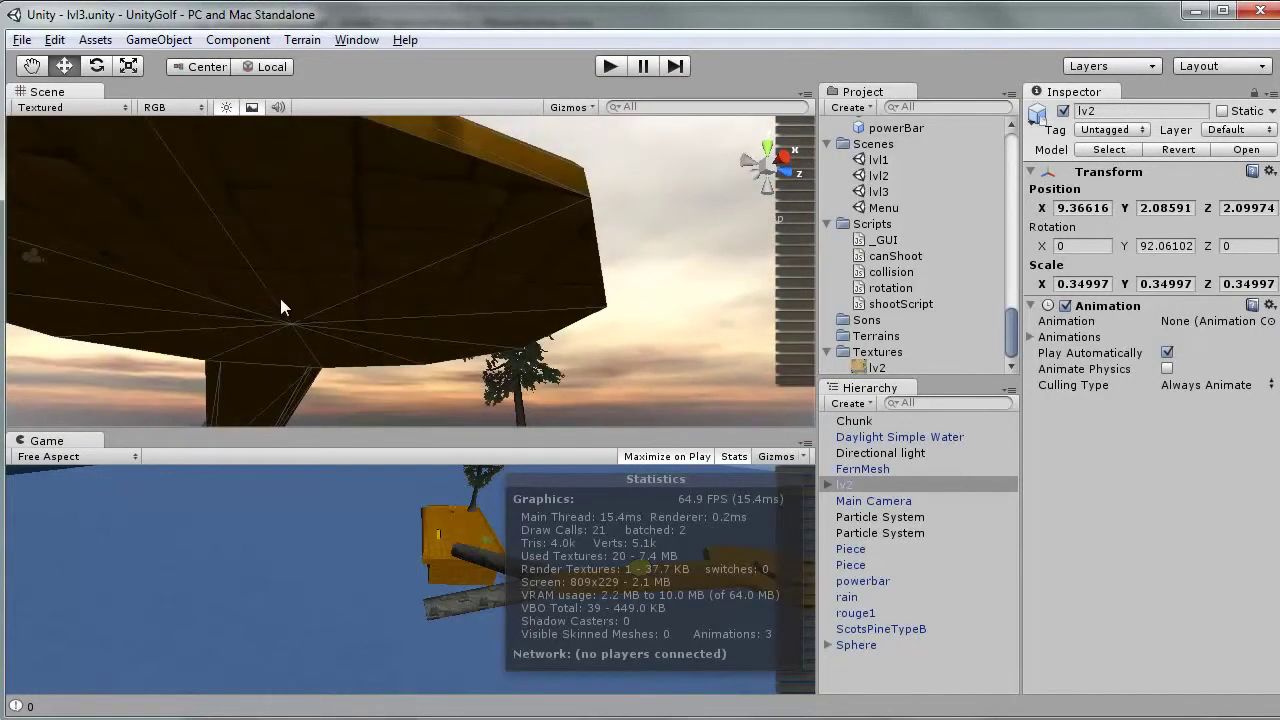
pyautogui.moveTo(280, 308)
pyautogui.keyDown('alt'); pyautogui.mouseDown()
pyautogui.moveTo(460, 189)
pyautogui.moveTo(467, 222)
pyautogui.mouseUp(); pyautogui.keyUp('alt')
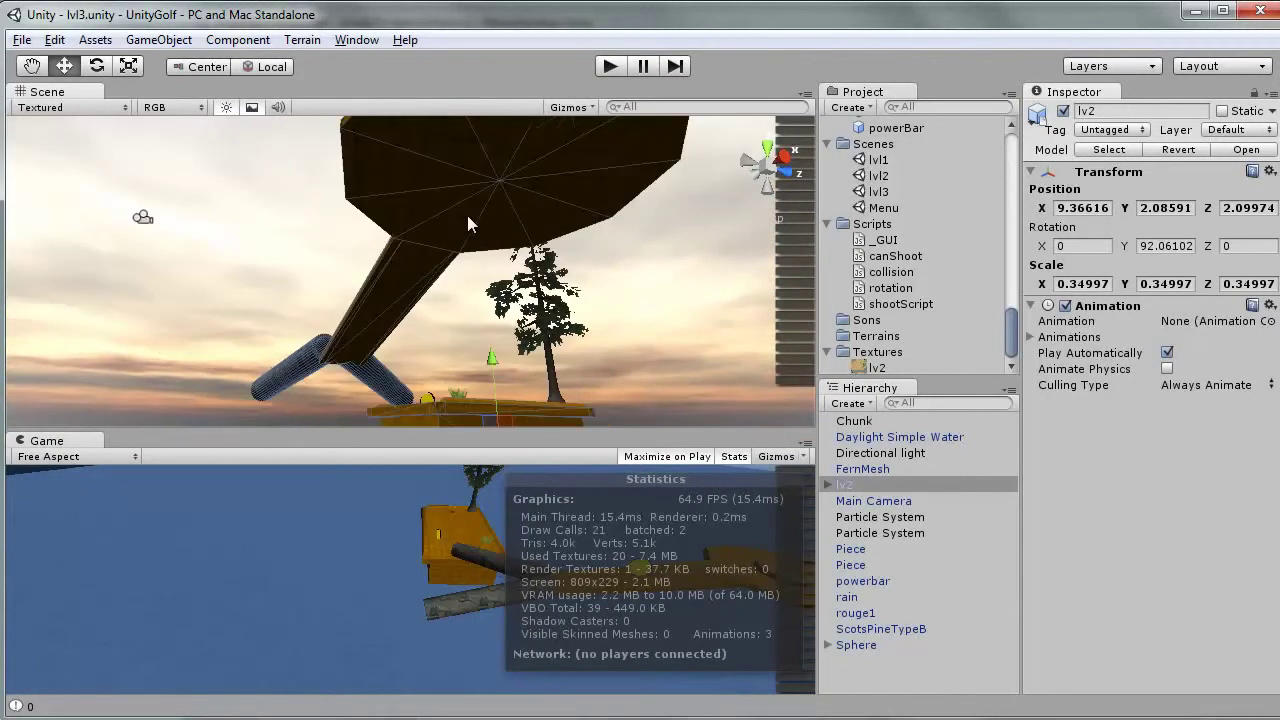
pyautogui.moveTo(550, 192)
pyautogui.keyDown('alt'); pyautogui.mouseDown()
pyautogui.moveTo(531, 227)
pyautogui.moveTo(519, 191)
pyautogui.moveTo(544, 172)
pyautogui.moveTo(403, 140)
pyautogui.moveTo(320, 378)
pyautogui.moveTo(565, 464)
pyautogui.moveTo(956, 198)
pyautogui.mouseUp(); pyautogui.keyUp('alt')
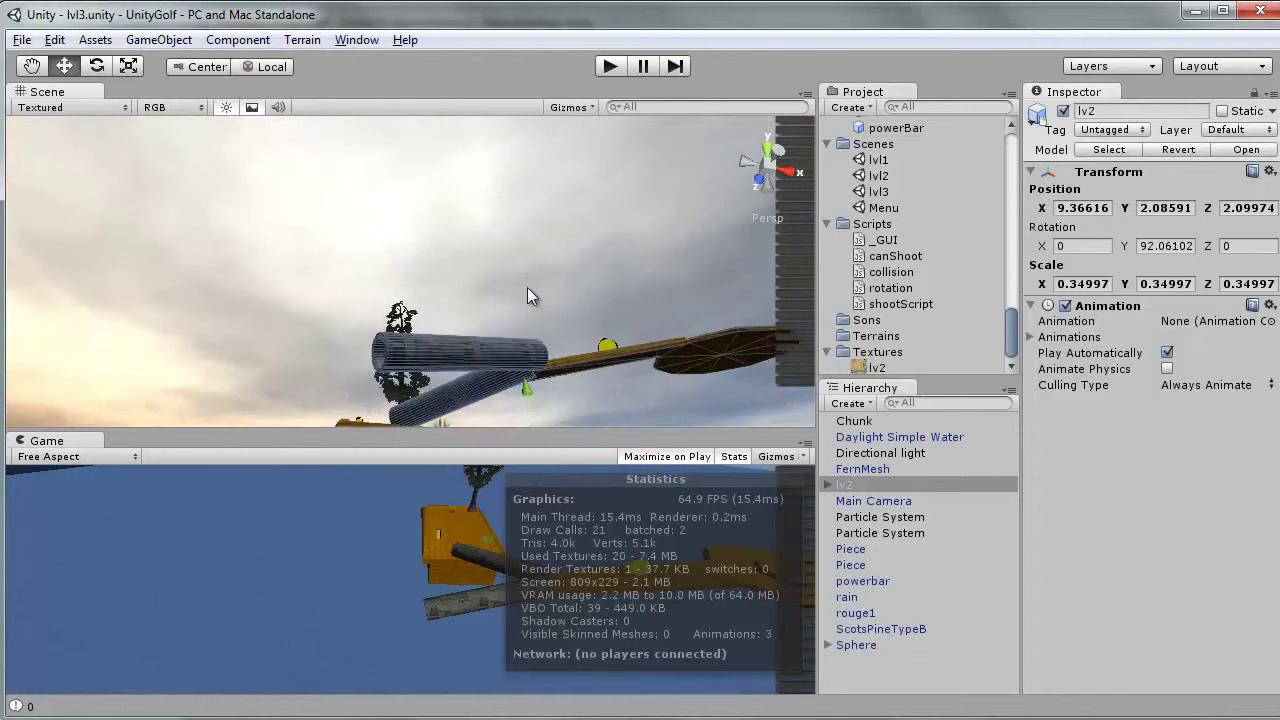
pyautogui.scroll(3, 449, 337)
pyautogui.scroll(4, 485, 296)
pyautogui.scroll(2, 465, 280)
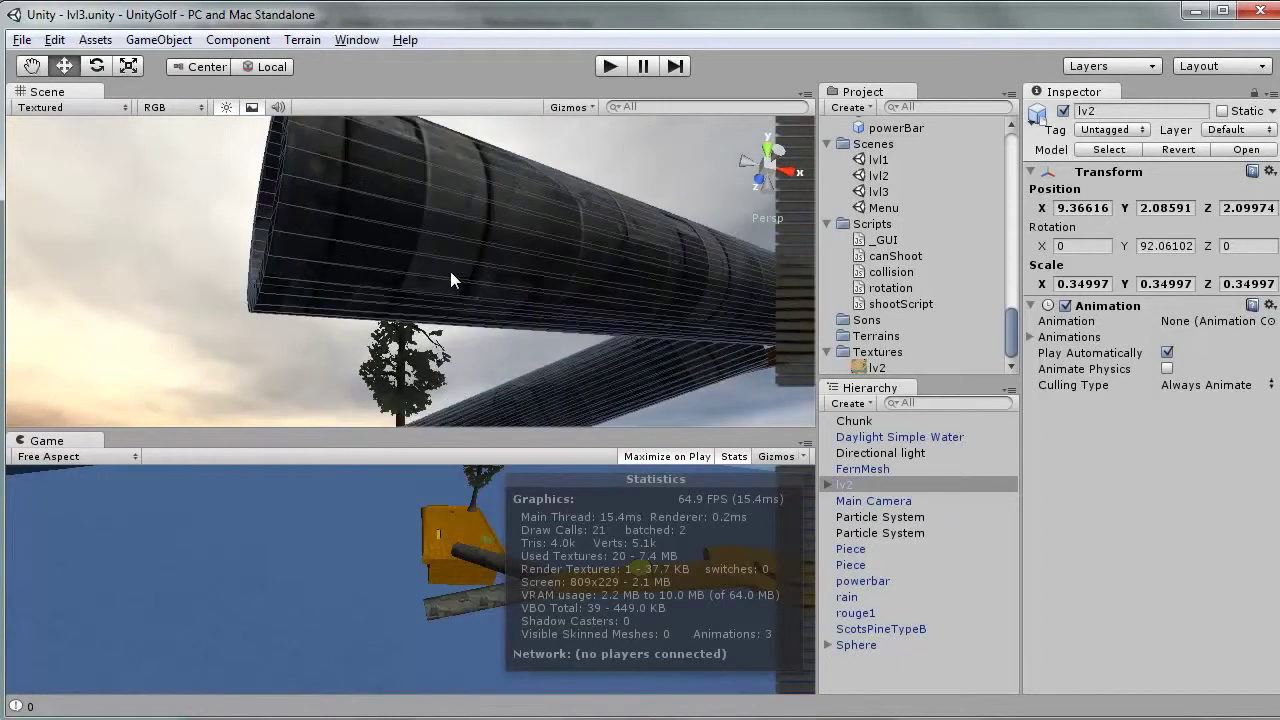
pyautogui.moveTo(451, 277)
pyautogui.keyDown('alt'); pyautogui.mouseDown()
pyautogui.moveTo(531, 329)
pyautogui.moveTo(474, 257)
pyautogui.moveTo(433, 282)
pyautogui.moveTo(478, 282)
pyautogui.moveTo(500, 254)
pyautogui.mouseUp(); pyautogui.keyUp('alt')
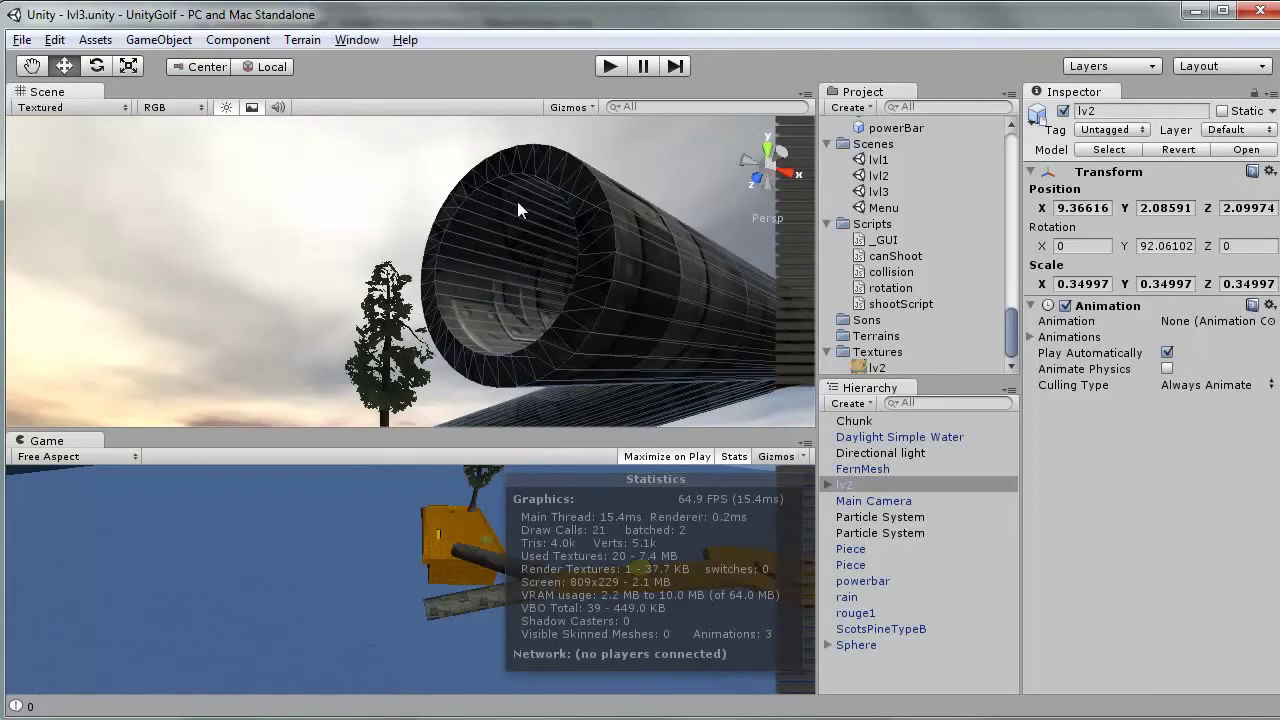
pyautogui.moveTo(525, 230)
pyautogui.keyDown('alt'); pyautogui.mouseDown()
pyautogui.moveTo(649, 319)
pyautogui.moveTo(600, 286)
pyautogui.moveTo(578, 312)
pyautogui.moveTo(640, 362)
pyautogui.mouseUp(); pyautogui.keyUp('alt')
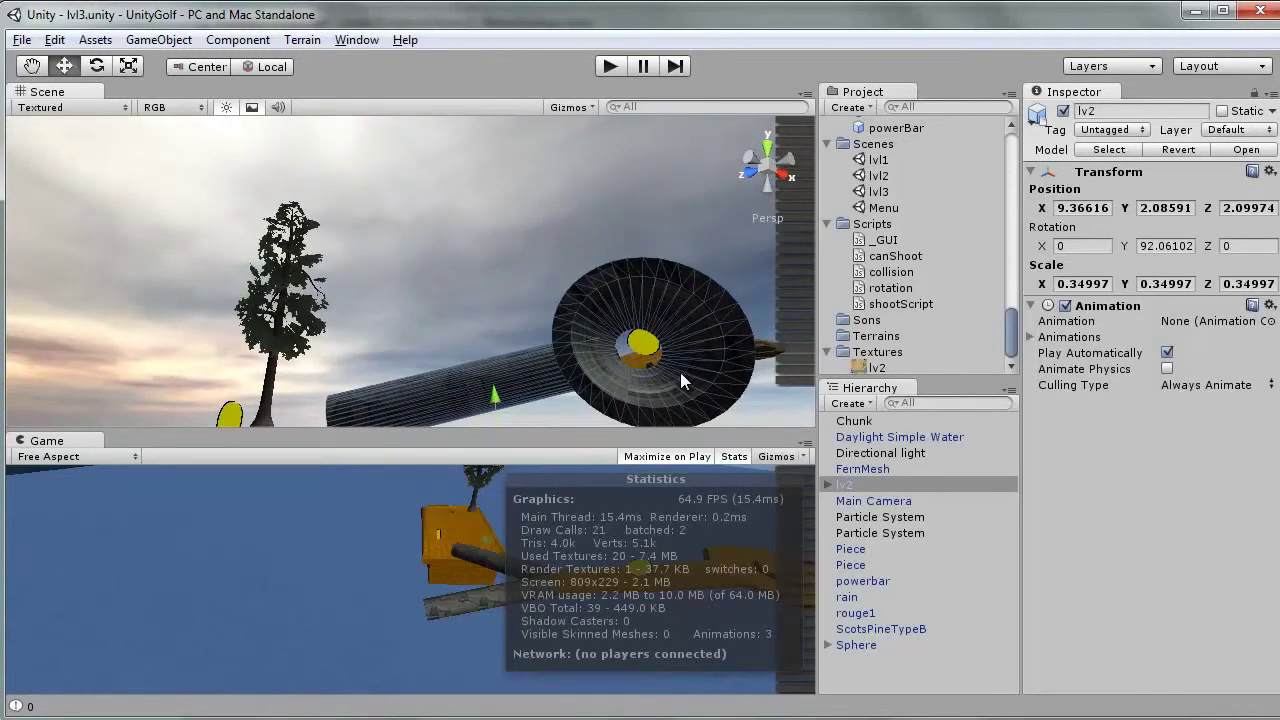
pyautogui.moveTo(686, 354)
pyautogui.keyDown('alt'); pyautogui.mouseDown()
pyautogui.moveTo(664, 334)
pyautogui.moveTo(647, 343)
pyautogui.moveTo(679, 360)
pyautogui.moveTo(745, 328)
pyautogui.moveTo(659, 244)
pyautogui.moveTo(456, 574)
pyautogui.moveTo(567, 457)
pyautogui.mouseUp(); pyautogui.keyUp('alt')
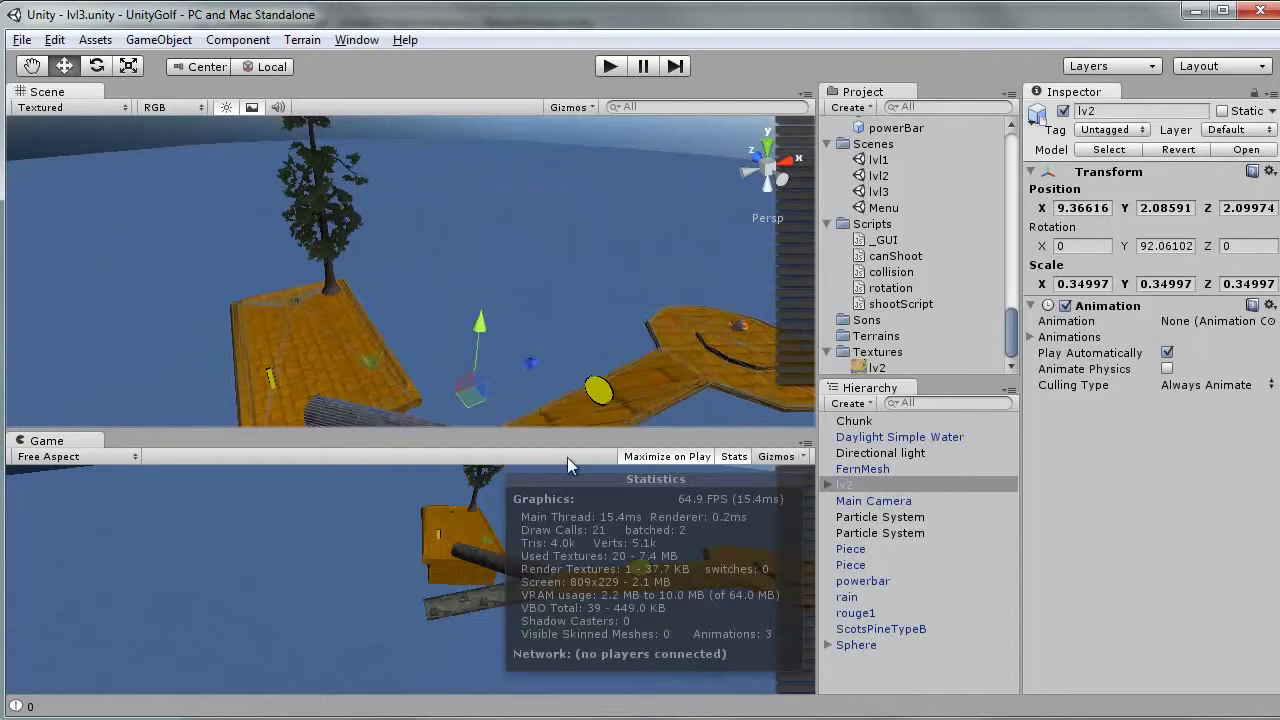
pyautogui.click(686, 352)
pyautogui.press('f')
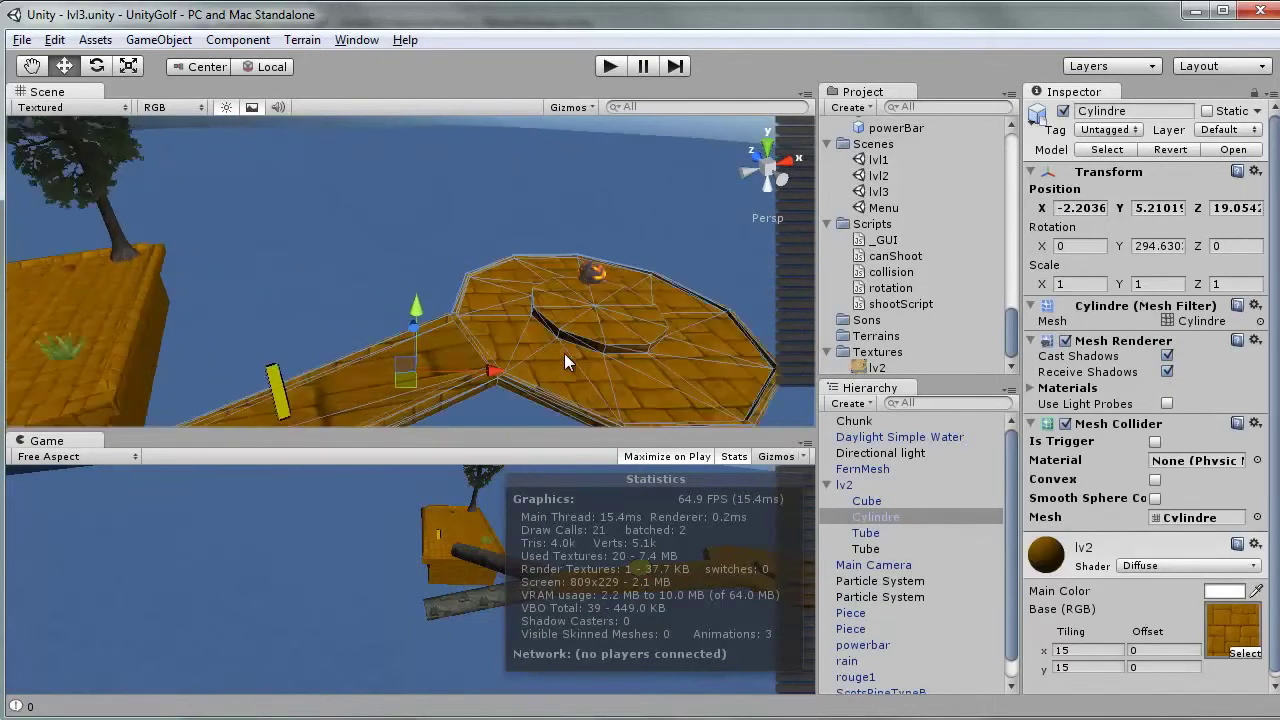
pyautogui.moveTo(564, 353)
pyautogui.keyDown('alt'); pyautogui.mouseDown()
pyautogui.moveTo(460, 305)
pyautogui.moveTo(437, 415)
pyautogui.moveTo(466, 360)
pyautogui.mouseUp(); pyautogui.keyUp('alt')
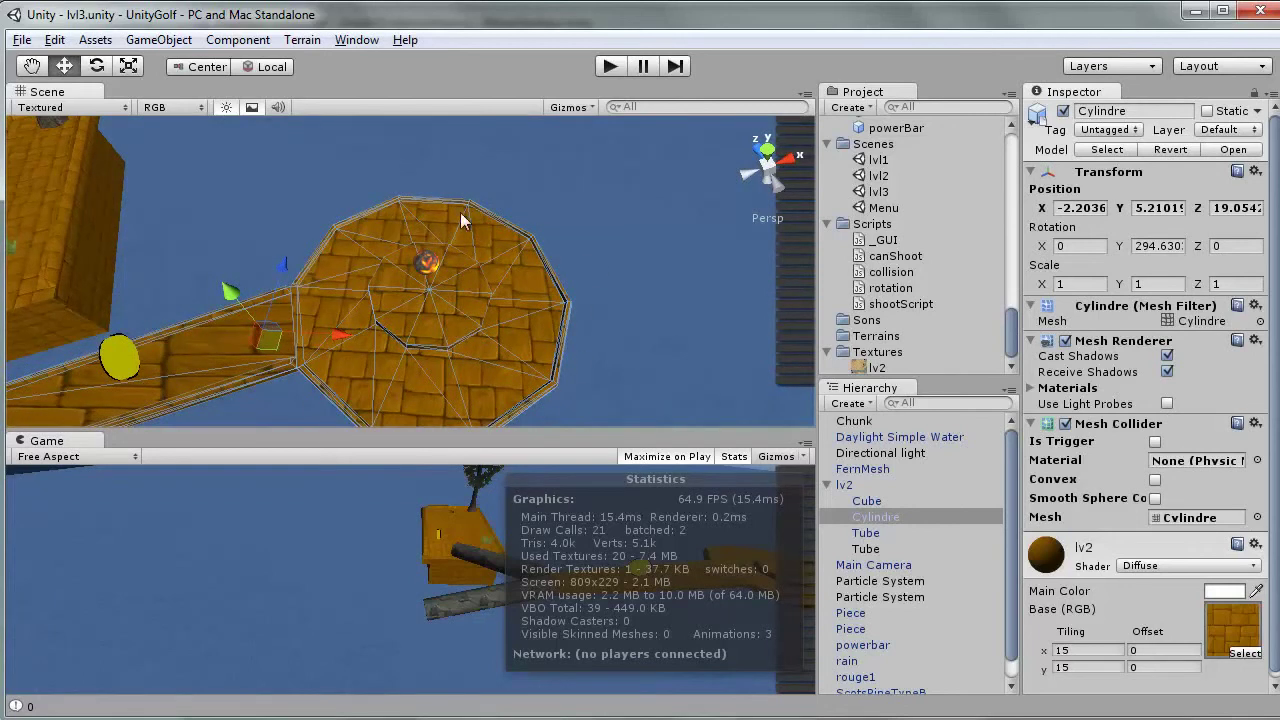
pyautogui.moveTo(503, 297)
pyautogui.keyDown('alt'); pyautogui.mouseDown()
pyautogui.moveTo(520, 237)
pyautogui.moveTo(543, 265)
pyautogui.moveTo(60, 352)
pyautogui.moveTo(118, 330)
pyautogui.mouseUp(); pyautogui.keyUp('alt')
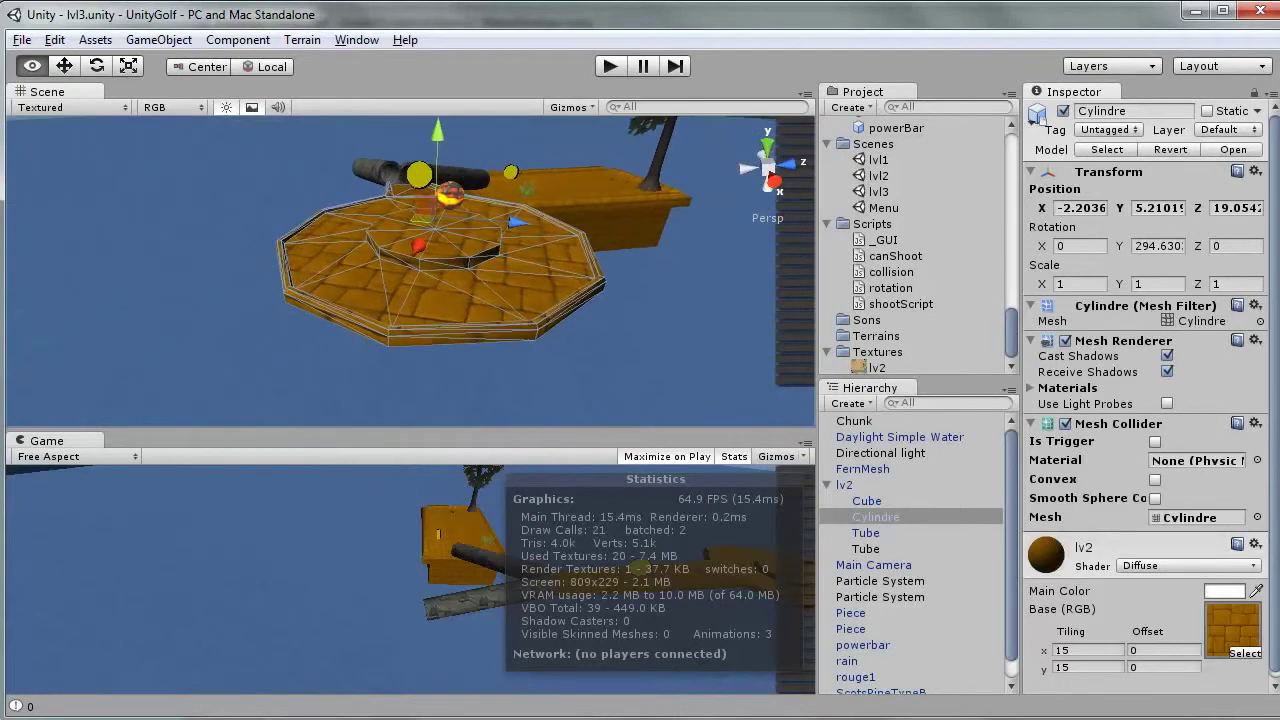
pyautogui.click(378, 175)
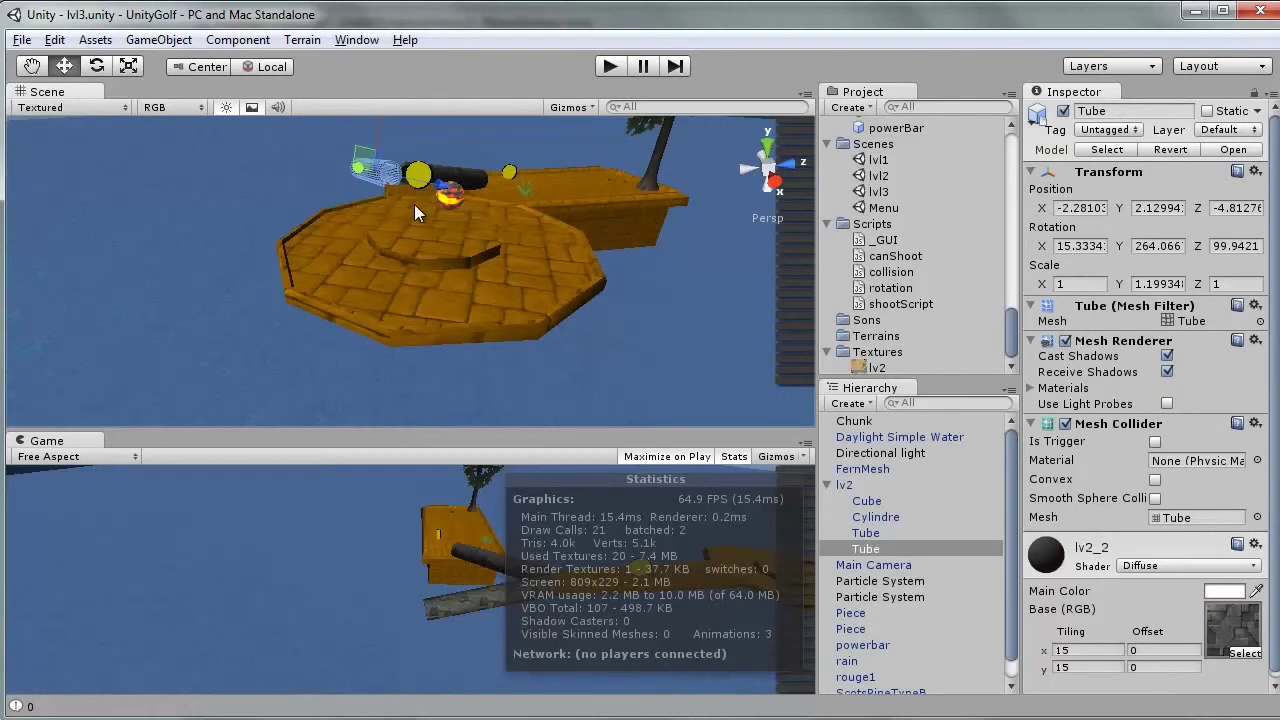
pyautogui.moveTo(413, 203)
pyautogui.keyDown('alt'); pyautogui.mouseDown()
pyautogui.moveTo(640, 306)
pyautogui.moveTo(157, 131)
pyautogui.moveTo(482, 288)
pyautogui.moveTo(526, 241)
pyautogui.mouseUp(); pyautogui.keyUp('alt')
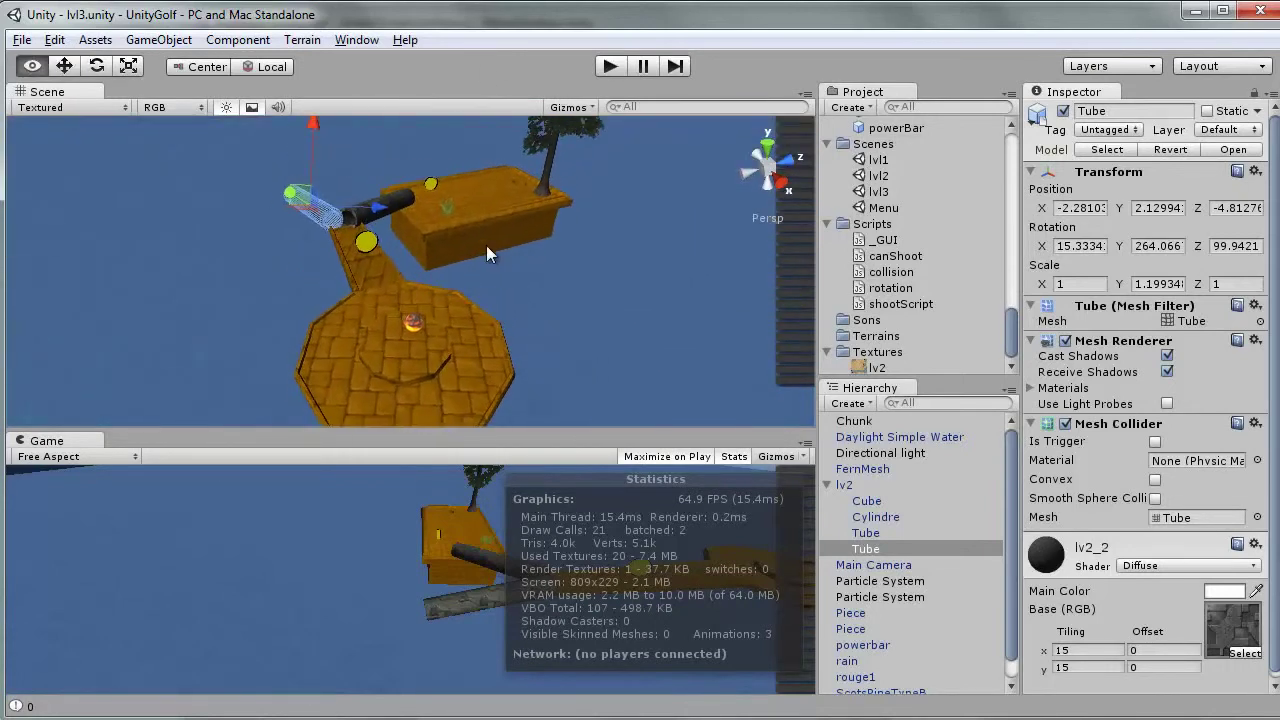
# Place Bush1 at the edge of the octagonal green and Bush4 on the raised box
pyautogui.scroll(5, 866, 222)
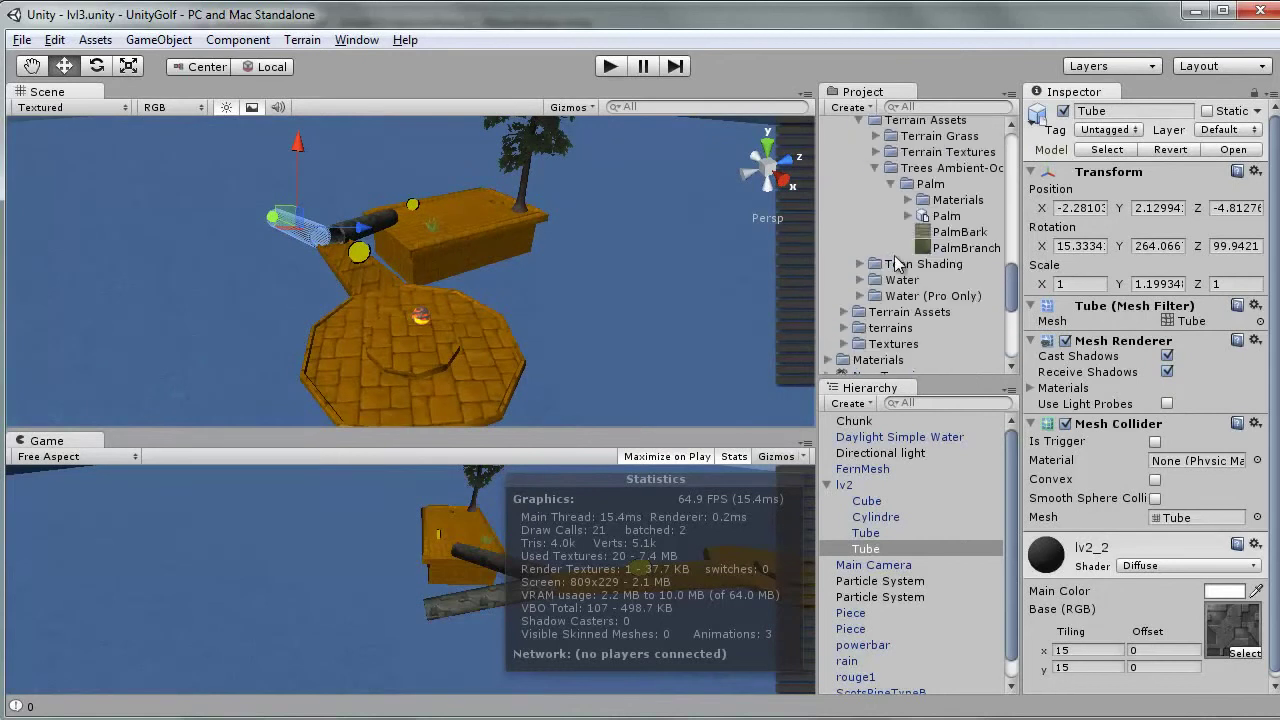
pyautogui.scroll(5, 898, 262)
pyautogui.scroll(5, 897, 262)
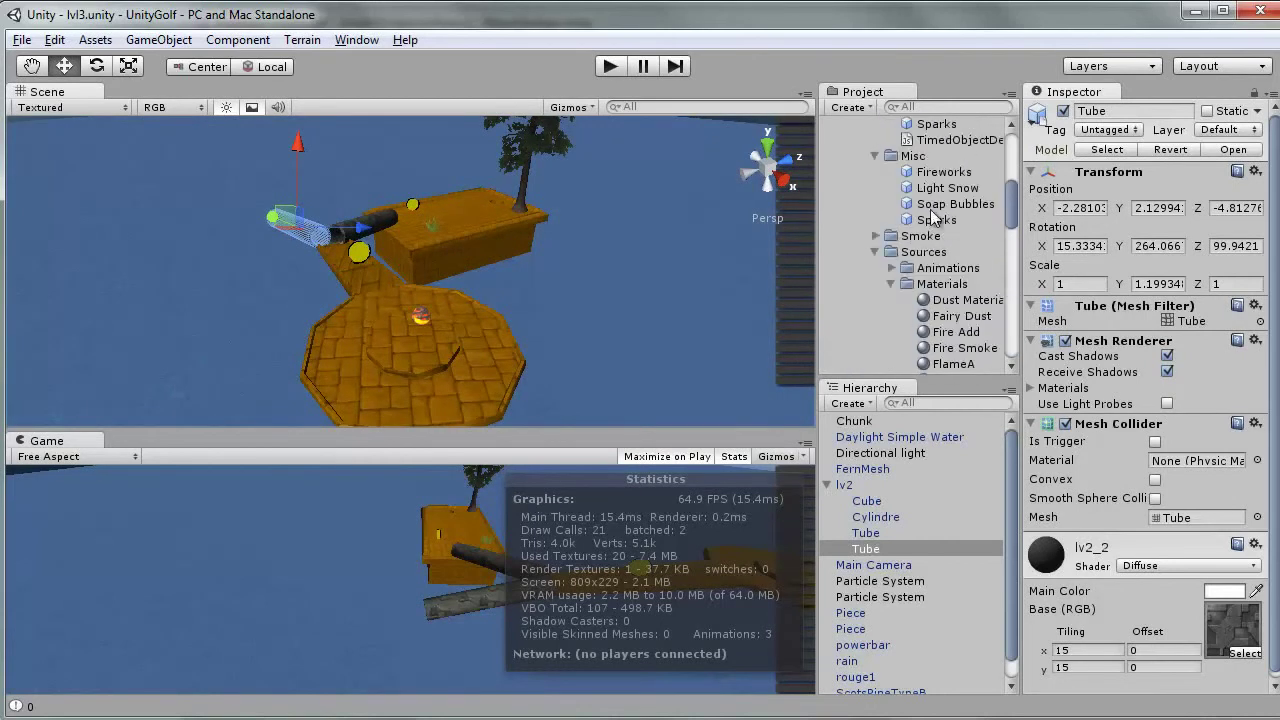
pyautogui.scroll(2, 930, 220)
pyautogui.scroll(3, 922, 228)
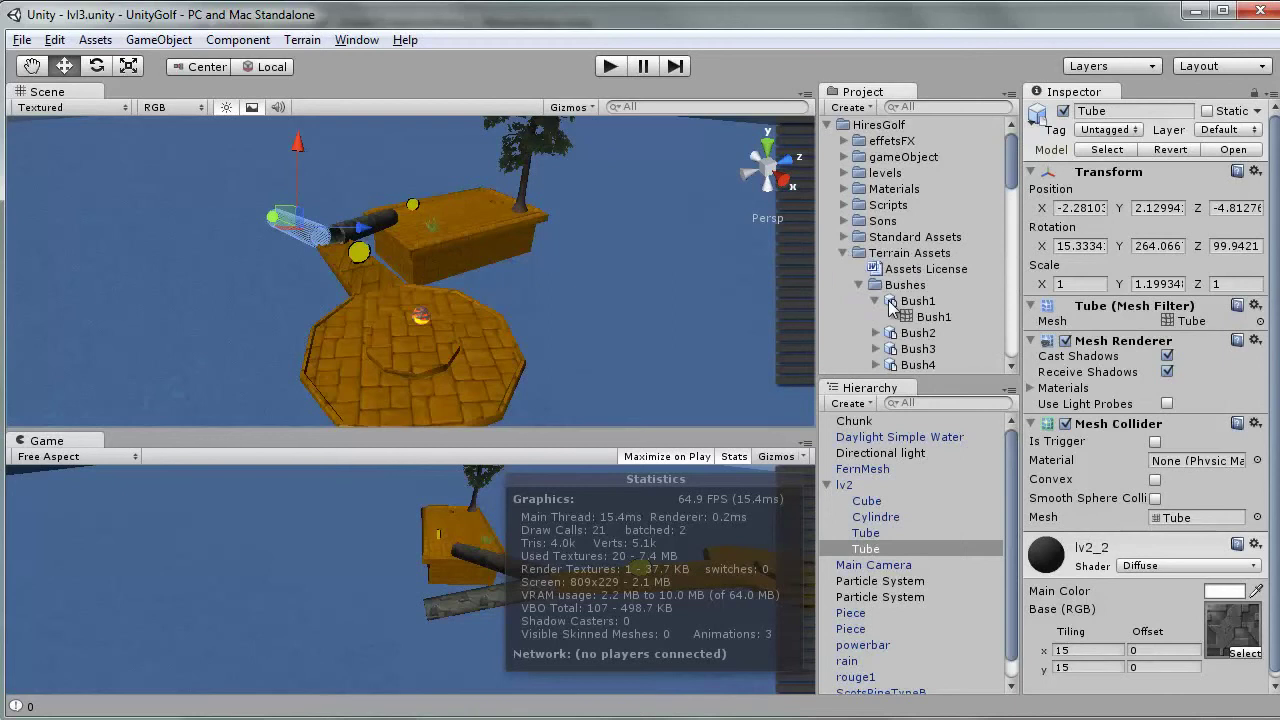
pyautogui.scroll(-1, 950, 354)
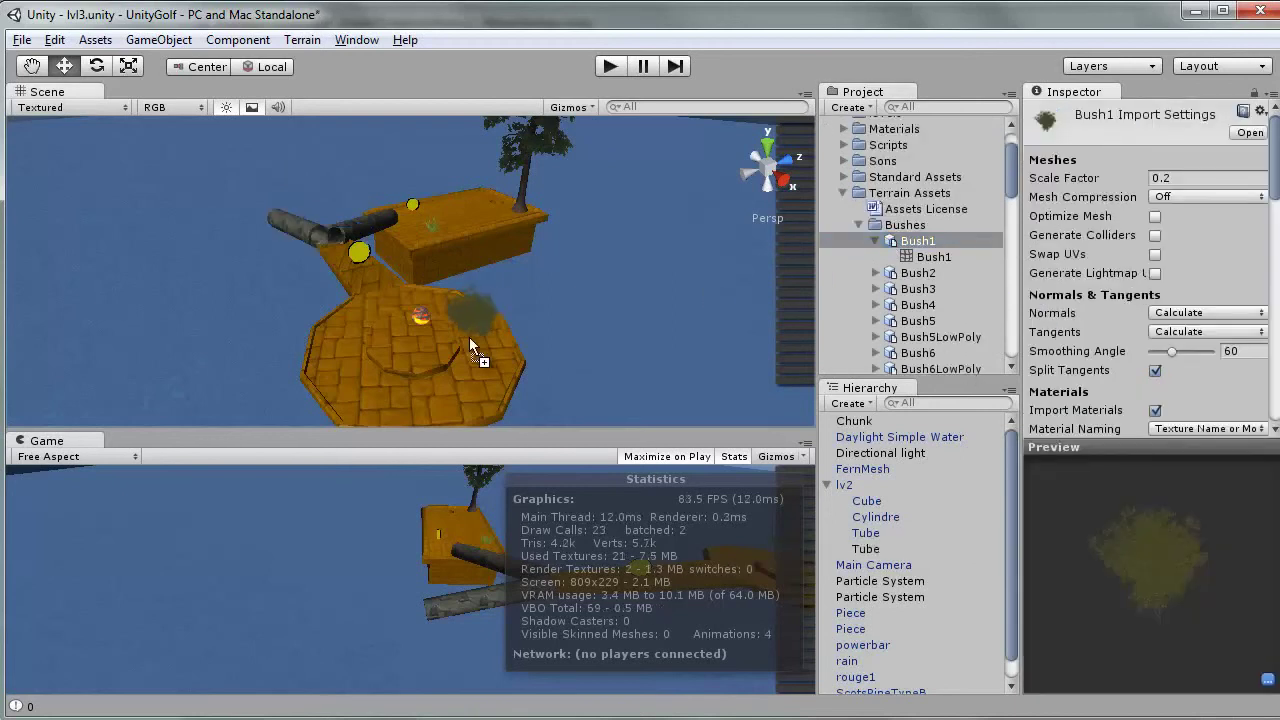
pyautogui.moveTo(492, 367); pyautogui.dragTo(494, 368)
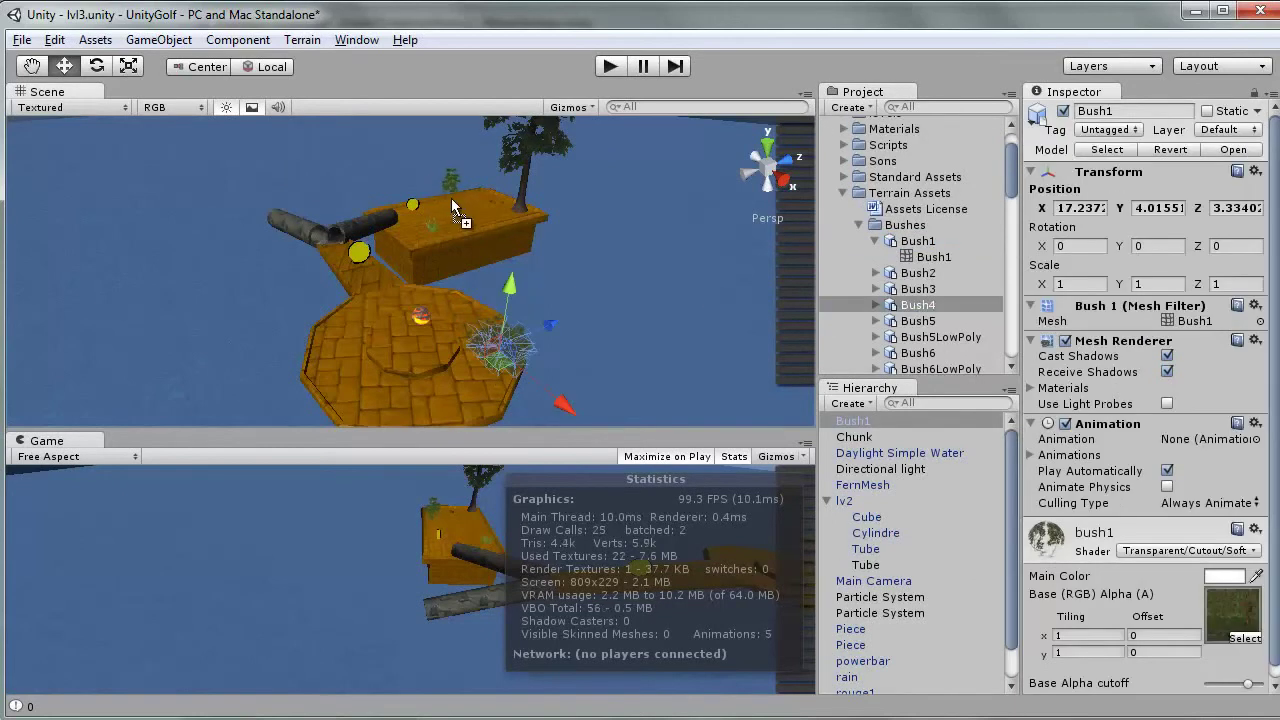
pyautogui.moveTo(461, 194); pyautogui.dragTo(462, 195)
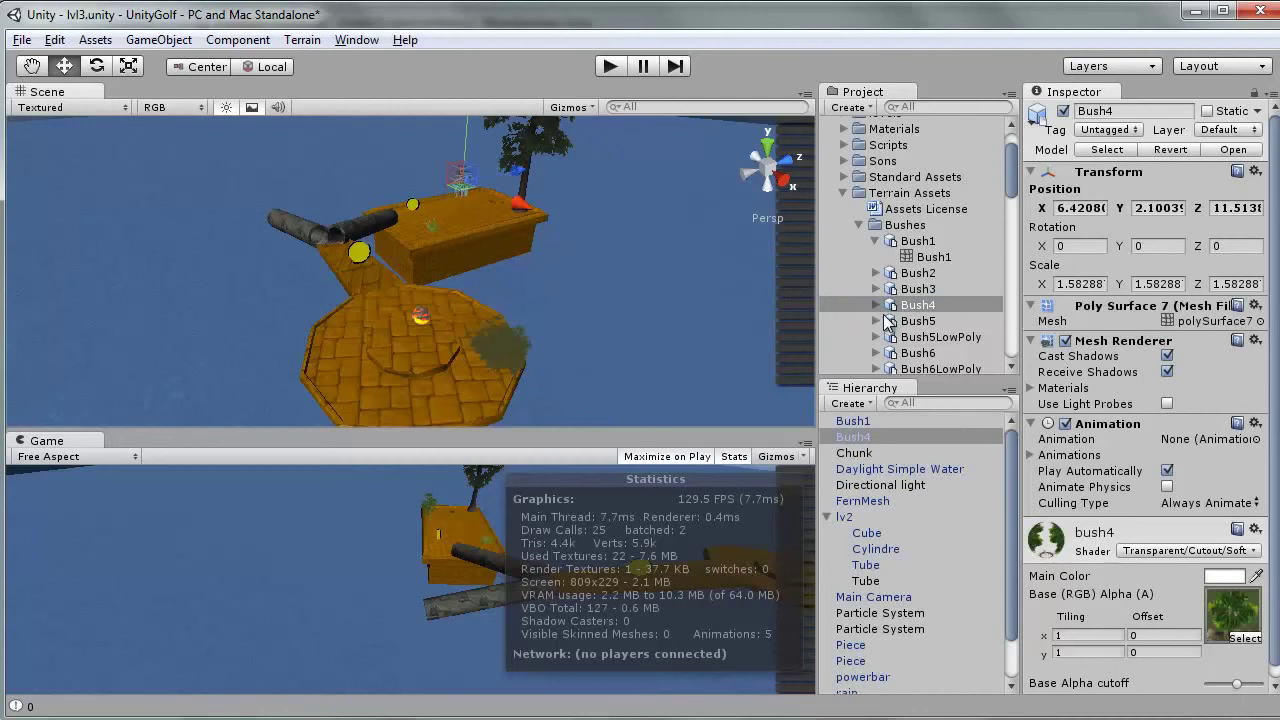
# Drop a Bush6 model left of the level, undo it, and orbit to a low view
pyautogui.moveTo(910, 355); pyautogui.dragTo(400, 311)
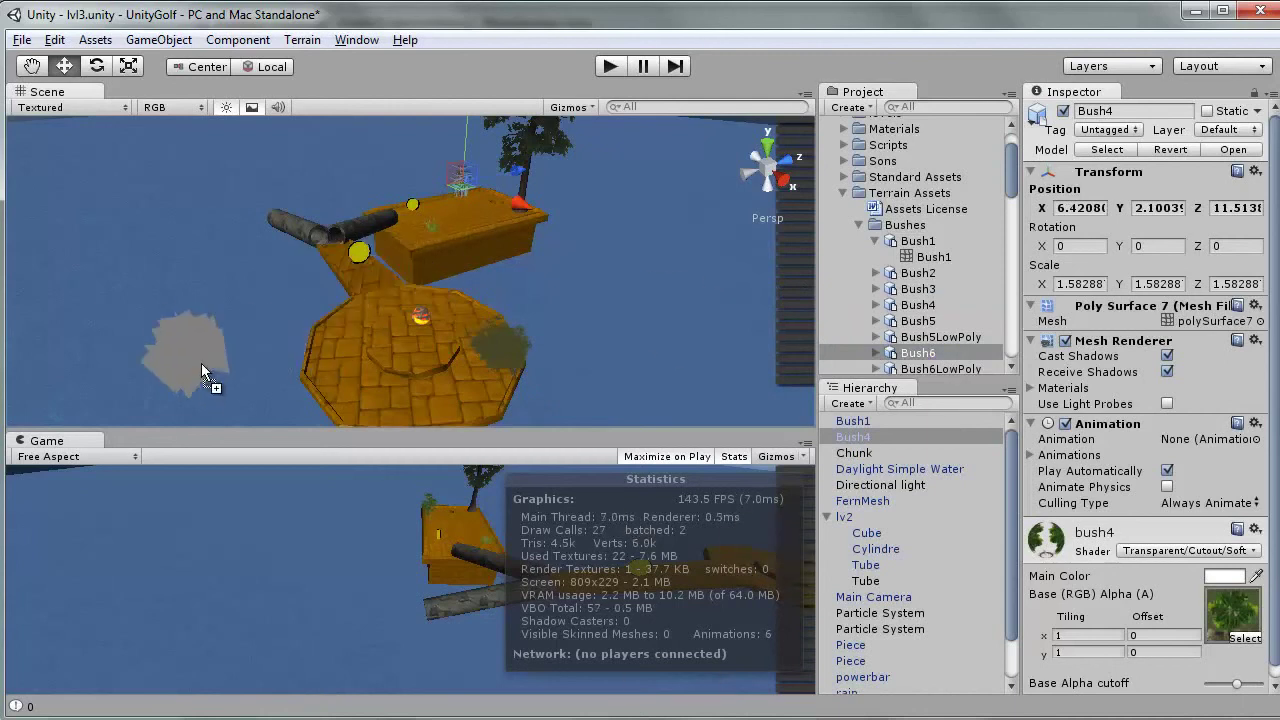
pyautogui.moveTo(201, 363); pyautogui.dragTo(201, 363)
pyautogui.hotkey('ctrl', 'z')
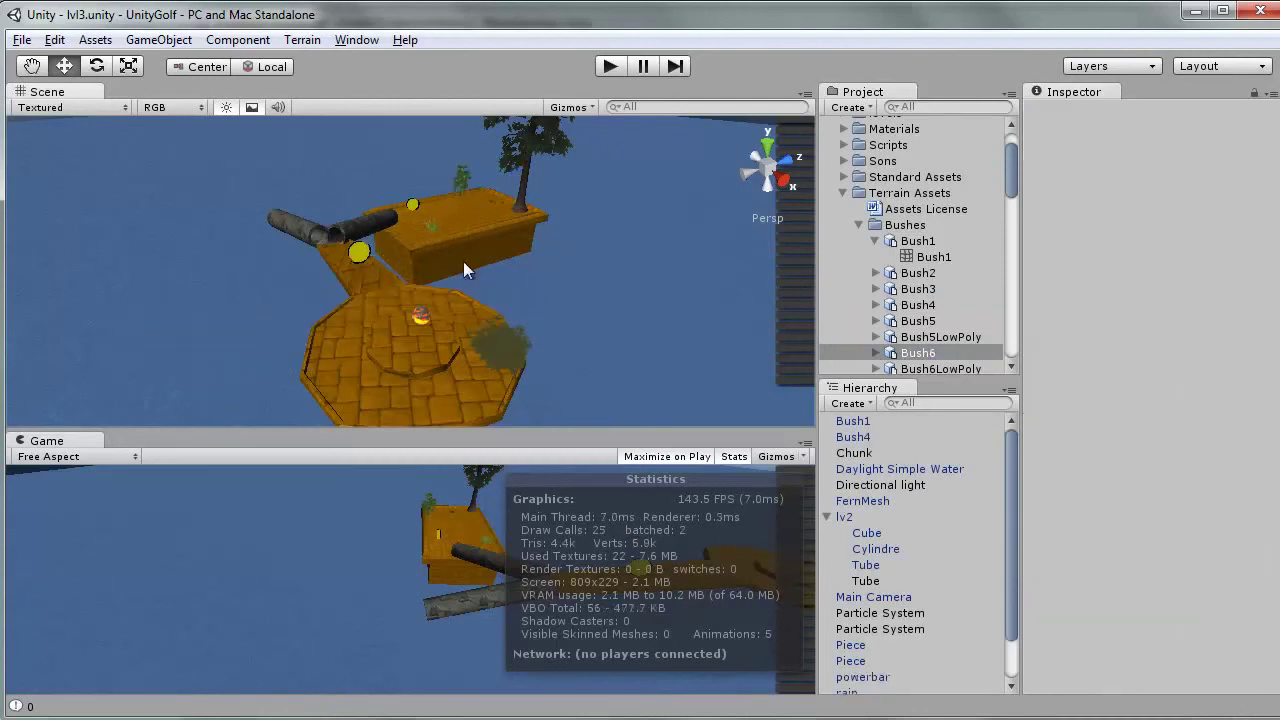
pyautogui.moveTo(353, 294)
pyautogui.keyDown('alt'); pyautogui.mouseDown()
pyautogui.moveTo(494, 169)
pyautogui.moveTo(217, 231)
pyautogui.moveTo(263, 296)
pyautogui.mouseUp(); pyautogui.keyUp('alt')
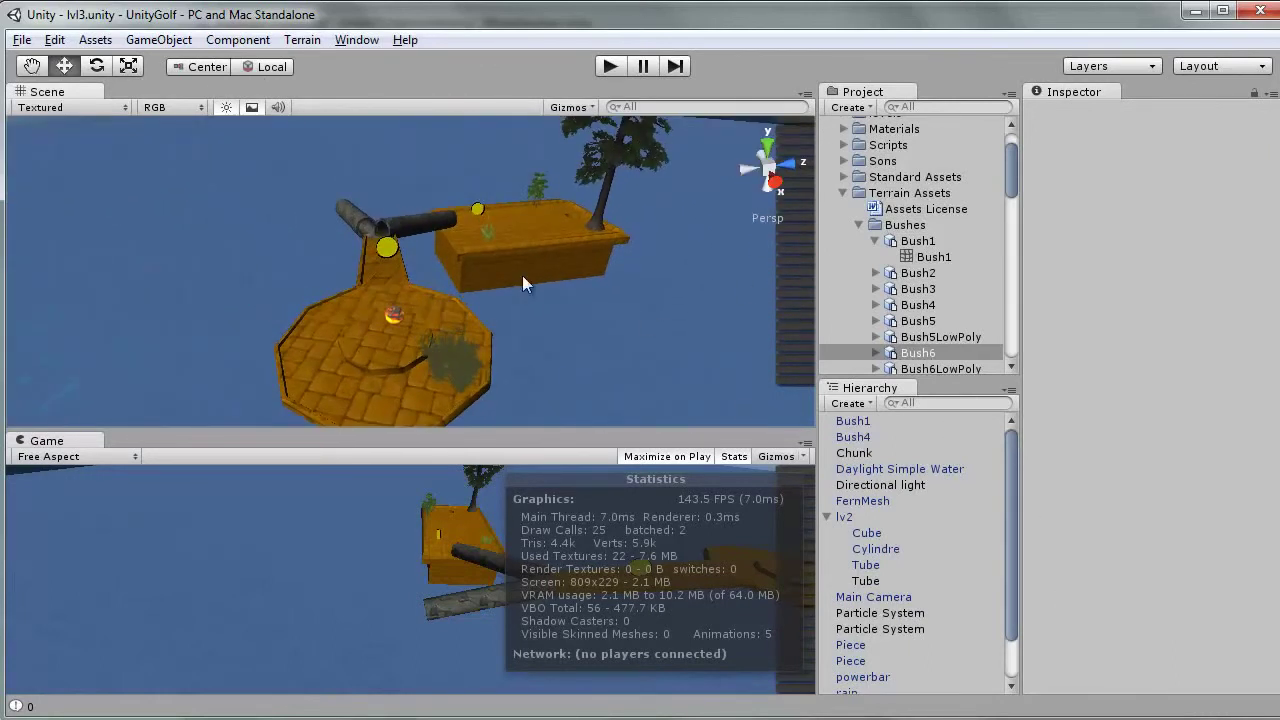
pyautogui.moveTo(522, 275)
pyautogui.keyDown('alt'); pyautogui.mouseDown()
pyautogui.moveTo(523, 241)
pyautogui.moveTo(543, 276)
pyautogui.moveTo(599, 209)
pyautogui.moveTo(562, 243)
pyautogui.moveTo(613, 211)
pyautogui.moveTo(605, 197)
pyautogui.moveTo(559, 270)
pyautogui.moveTo(613, 242)
pyautogui.moveTo(559, 242)
pyautogui.mouseUp(); pyautogui.keyUp('alt')
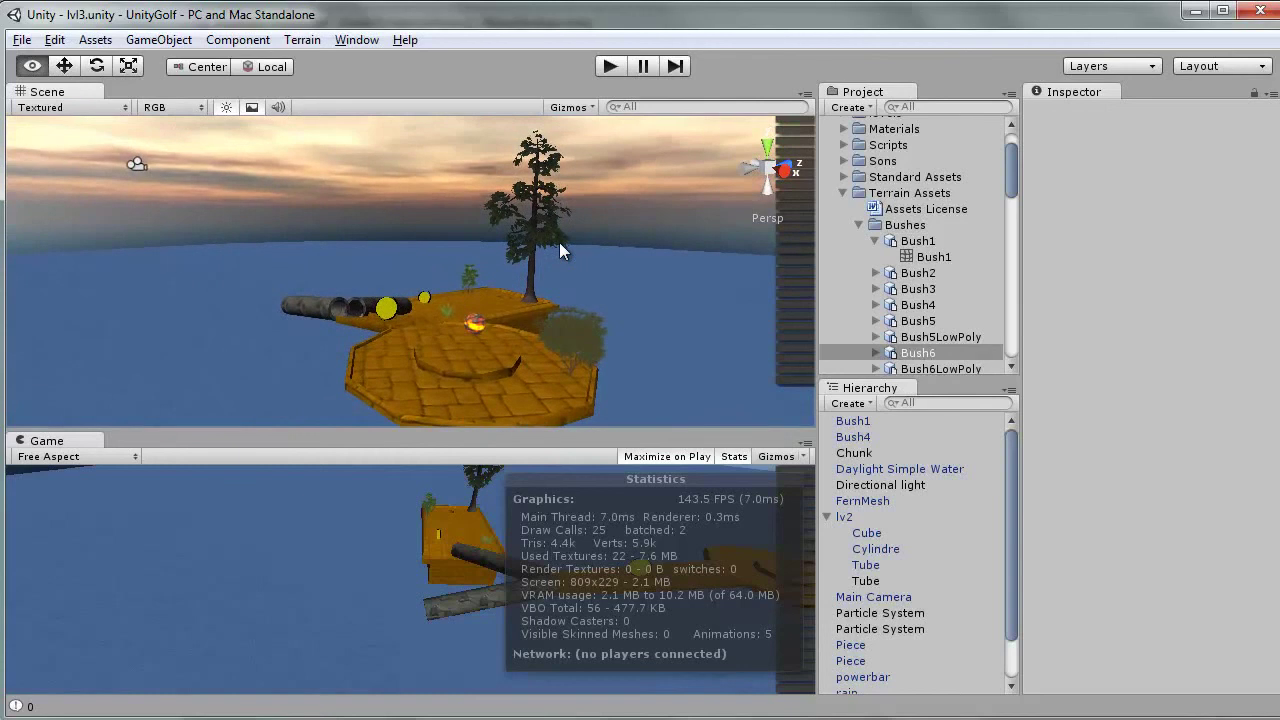